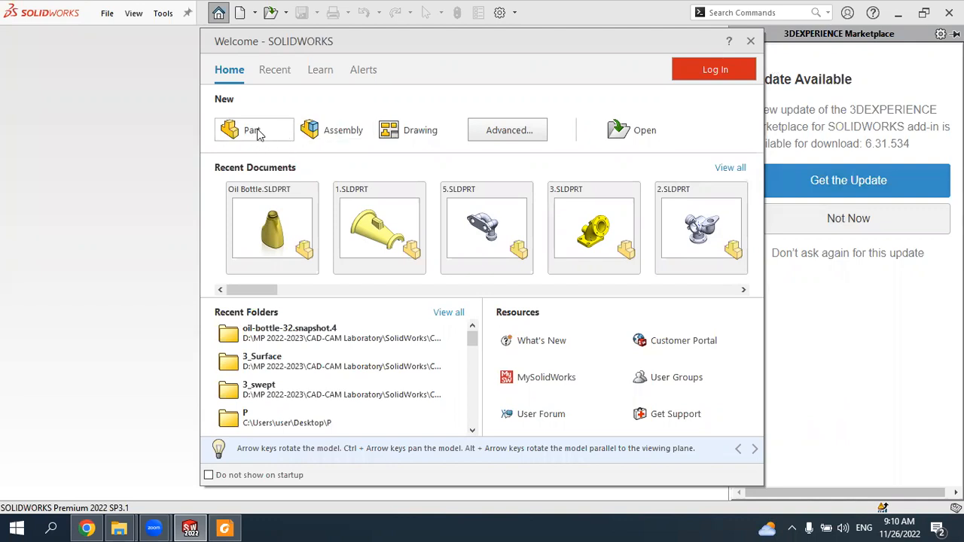
Step: Create a new part document and set its background scene to Plain White
{"action": "left_click", "coordinate": [256, 132]}
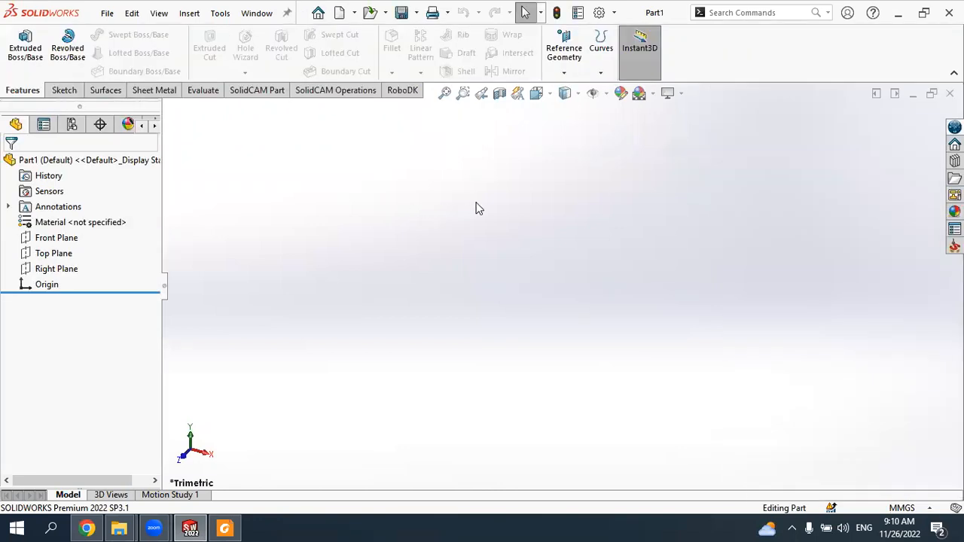
{"action": "left_click", "coordinate": [652, 93]}
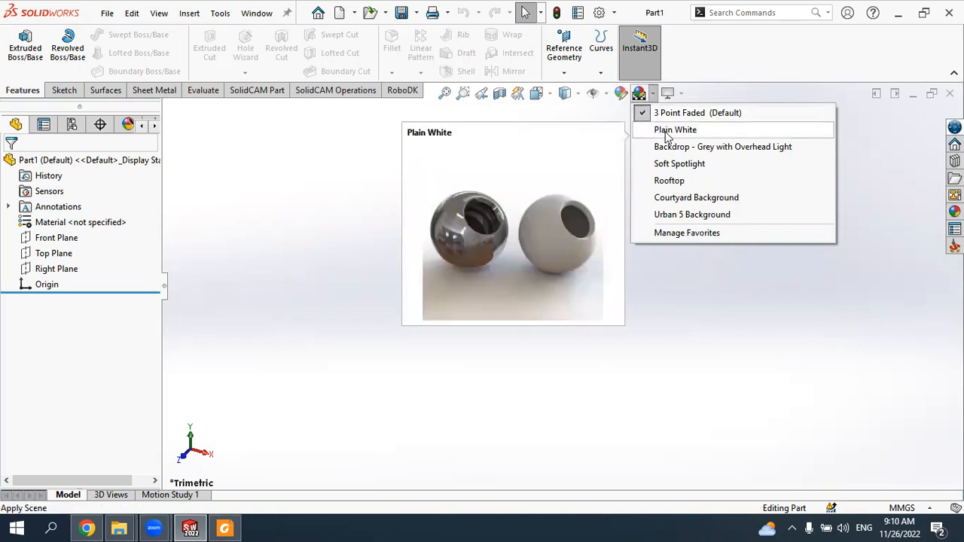
{"action": "left_click", "coordinate": [663, 129]}
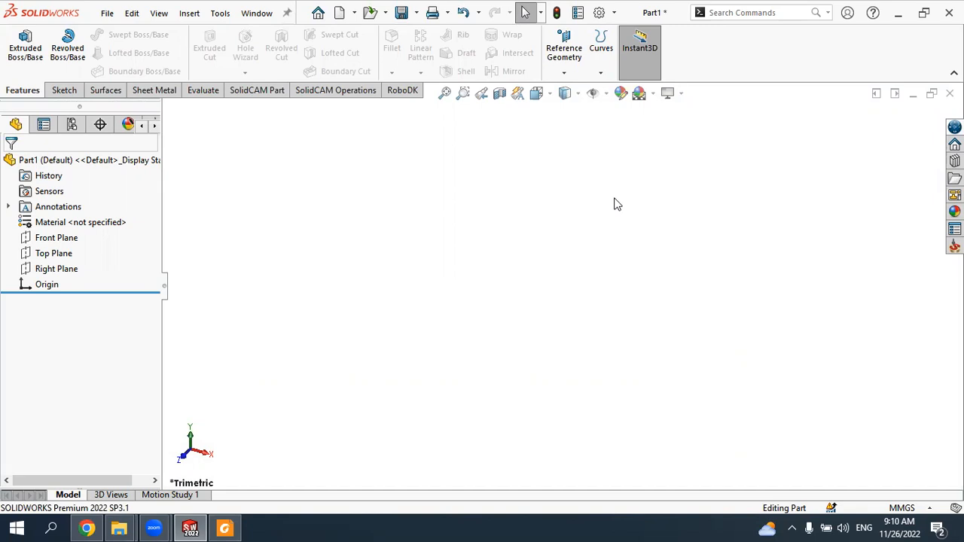
{"action": "left_click", "coordinate": [66, 93]}
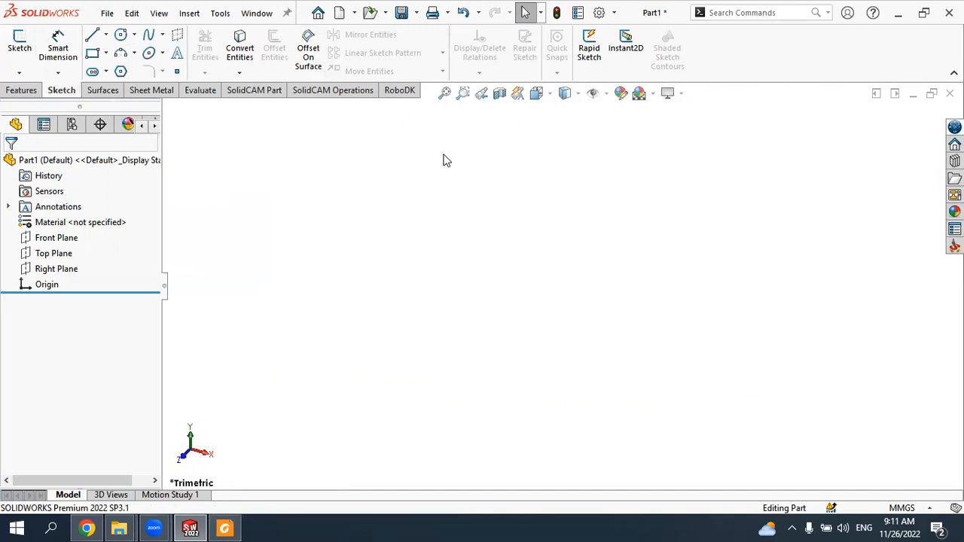
{"action": "left_click", "coordinate": [23, 90]}
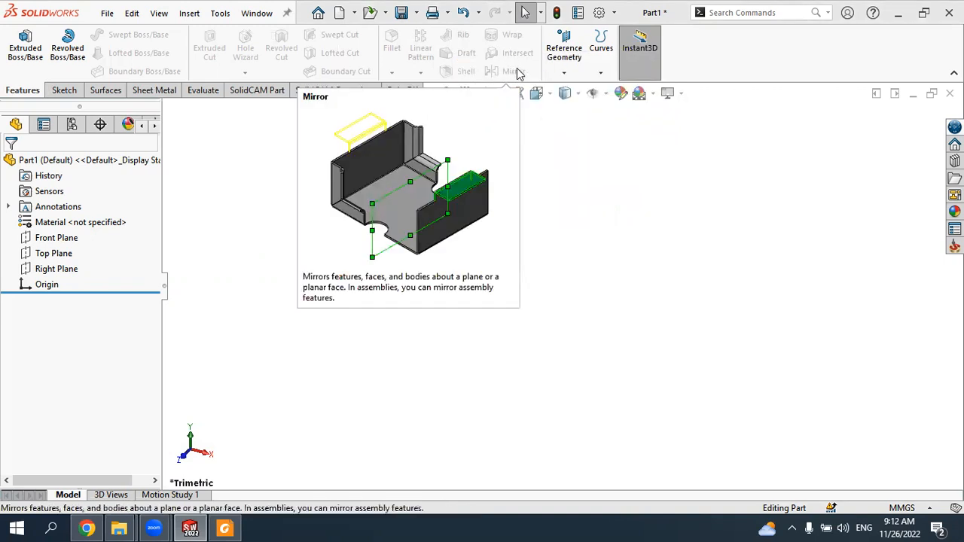
{"action": "left_click", "coordinate": [564, 73]}
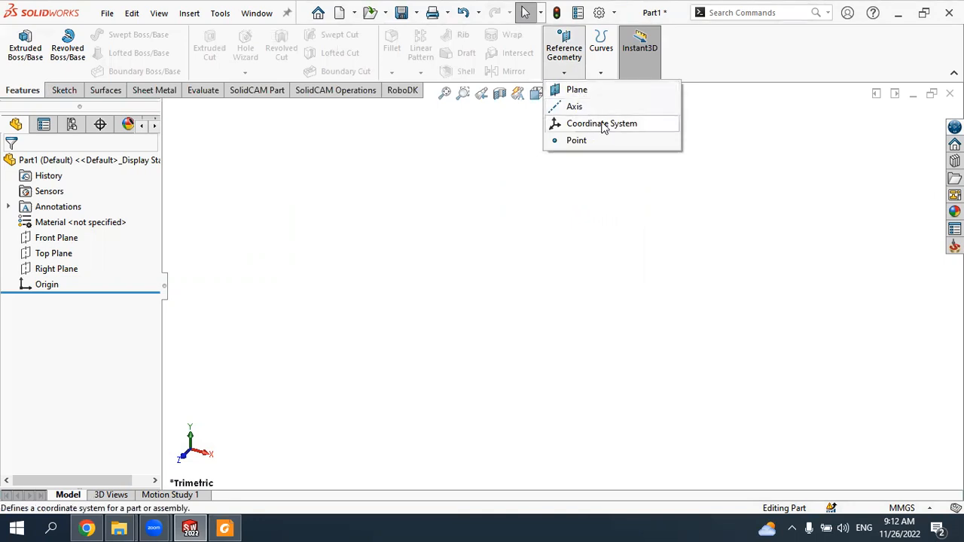
{"action": "left_click", "coordinate": [392, 134]}
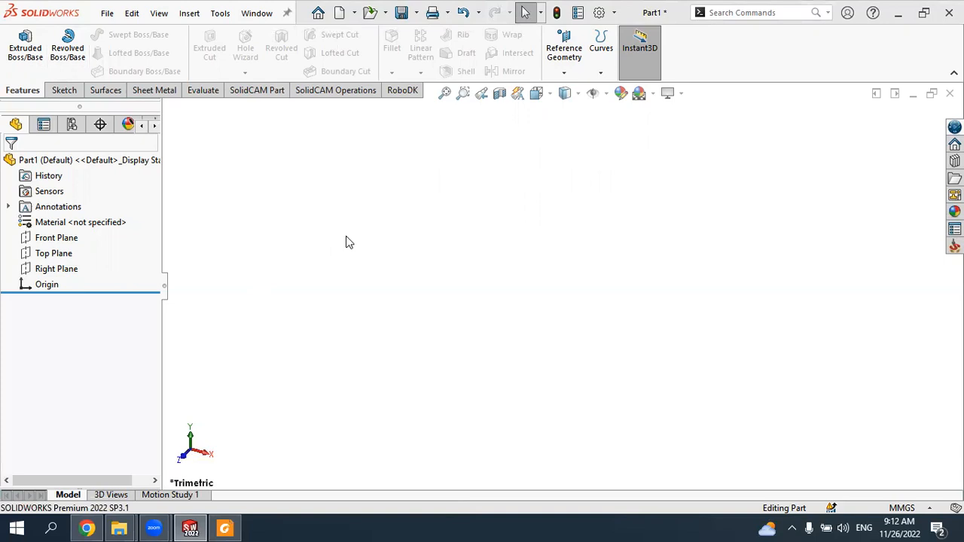
Step: Start a sketch on the Front Plane and draw a closed L-shaped line profile about 113 mm tall and 189 mm long
{"action": "left_click", "coordinate": [70, 239]}
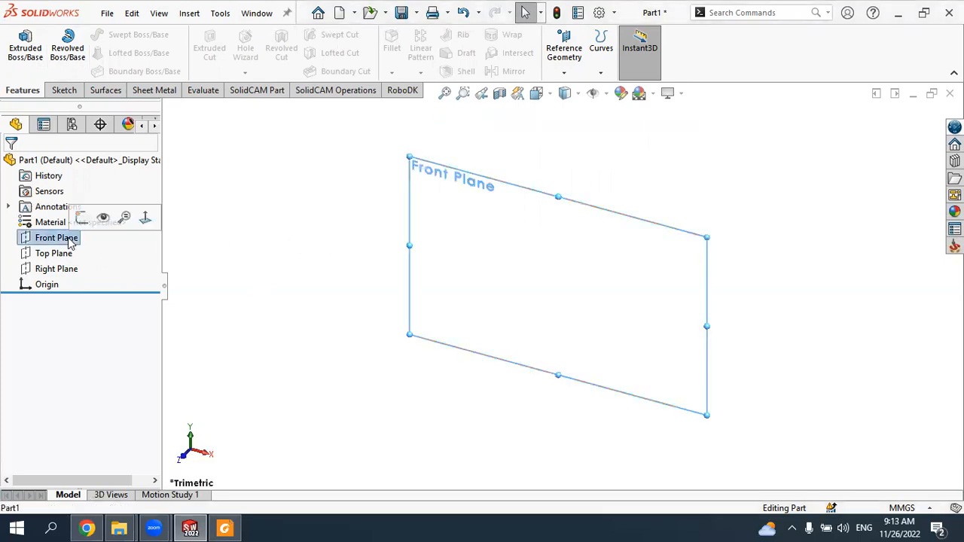
{"action": "left_click", "coordinate": [81, 218]}
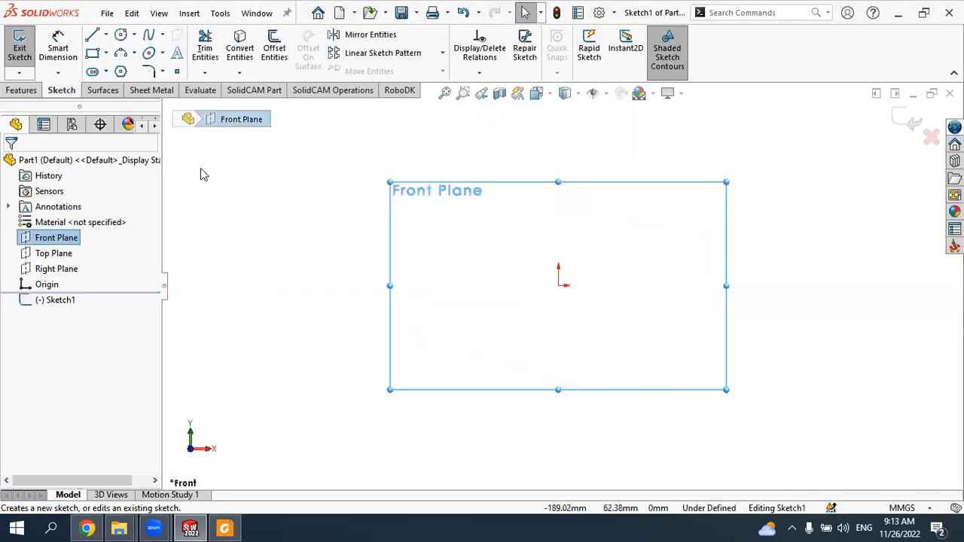
{"action": "left_click", "coordinate": [86, 41]}
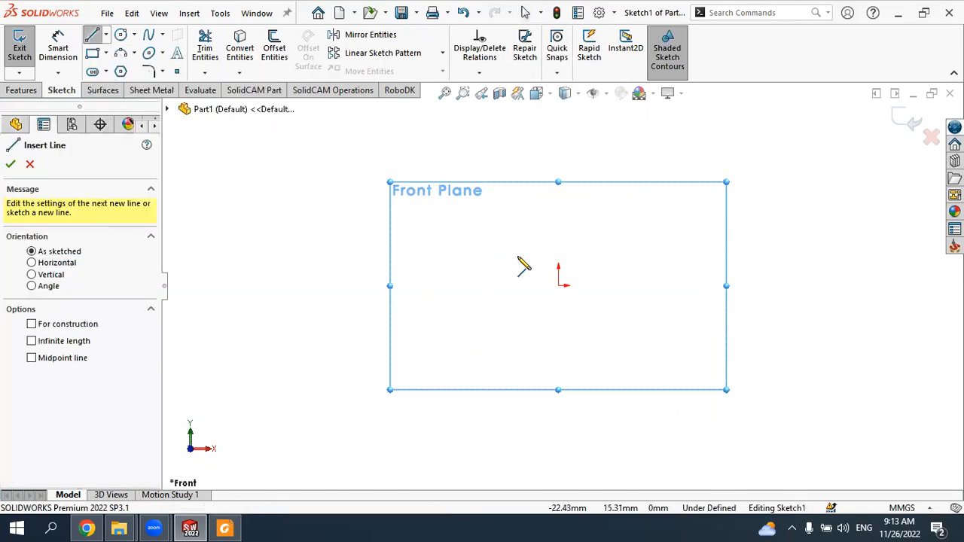
{"action": "left_click", "coordinate": [413, 162]}
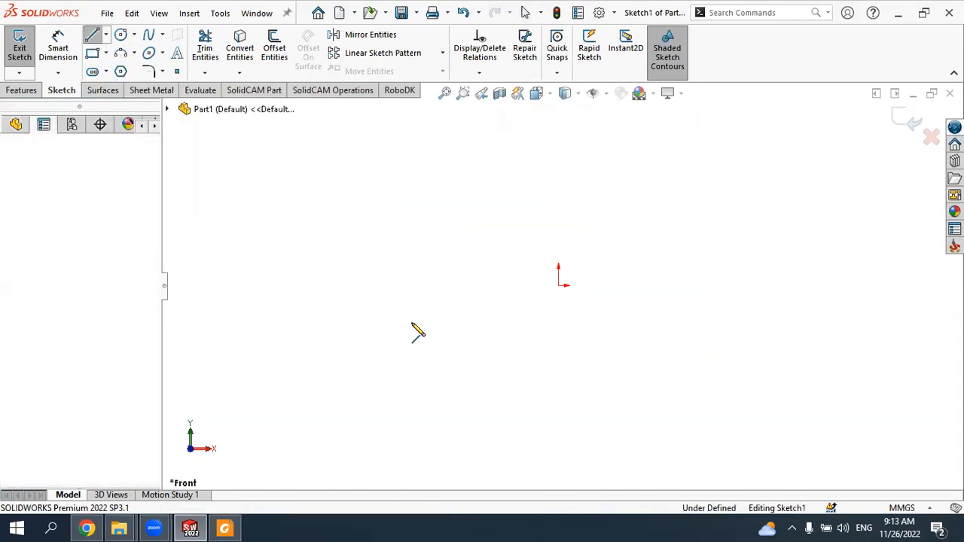
{"action": "left_click", "coordinate": [413, 374]}
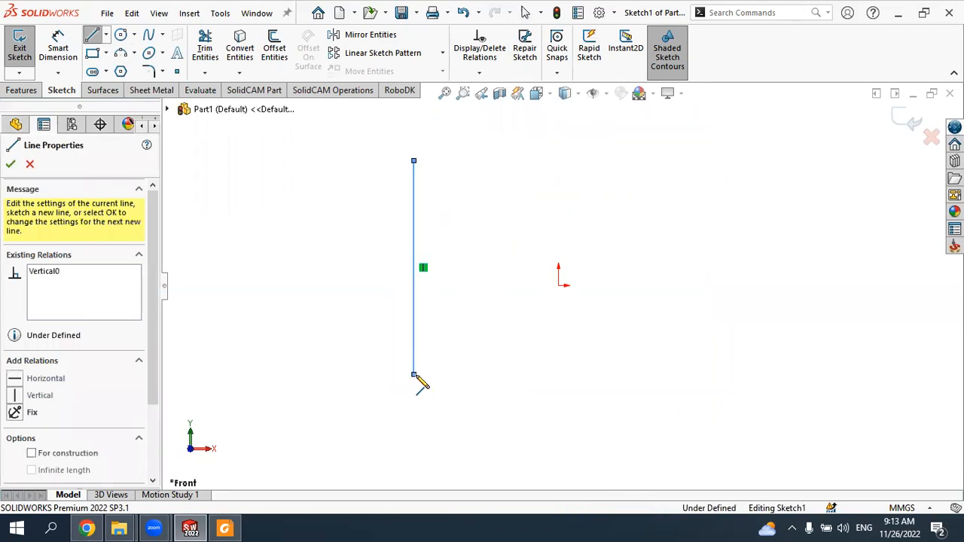
{"action": "left_click", "coordinate": [769, 374]}
{"action": "left_click", "coordinate": [769, 313]}
{"action": "left_click", "coordinate": [474, 314]}
{"action": "left_click", "coordinate": [474, 161]}
{"action": "left_click", "coordinate": [414, 160]}
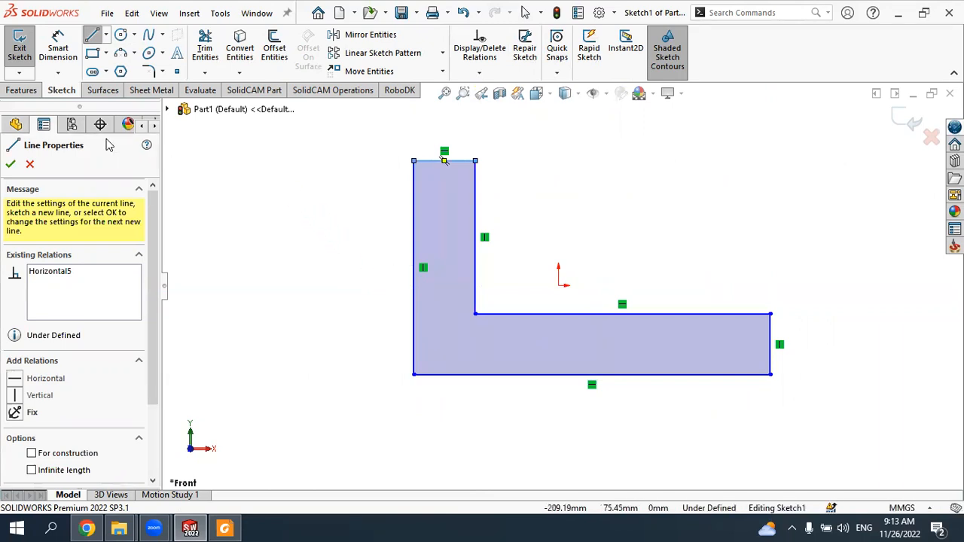
{"action": "left_click", "coordinate": [13, 168]}
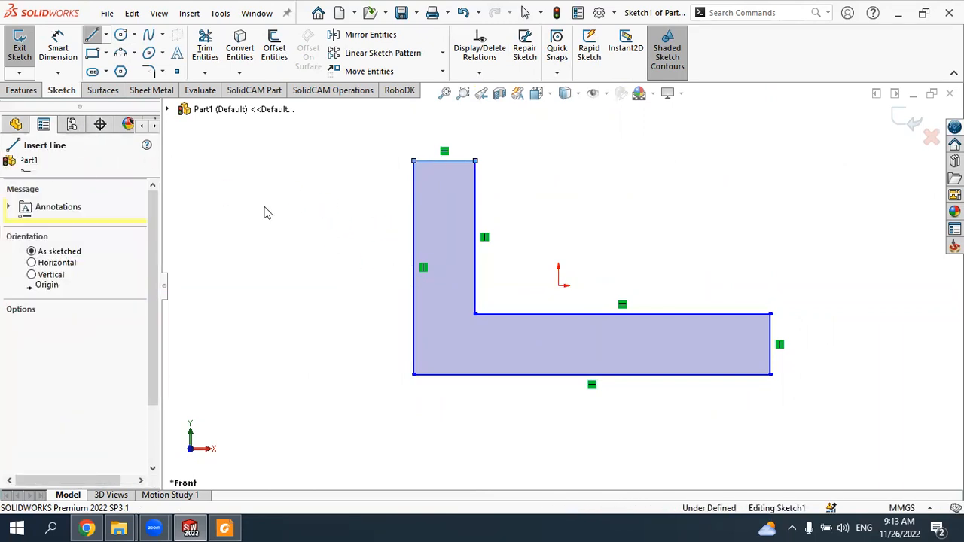
{"action": "left_click", "coordinate": [305, 215]}
{"action": "scroll", "coordinate": [335, 254], "scroll_direction": "up", "scroll_amount": 1}
{"action": "key", "text": "Escape"}
{"action": "key", "text": "Escape"}
{"action": "key", "text": "Escape"}
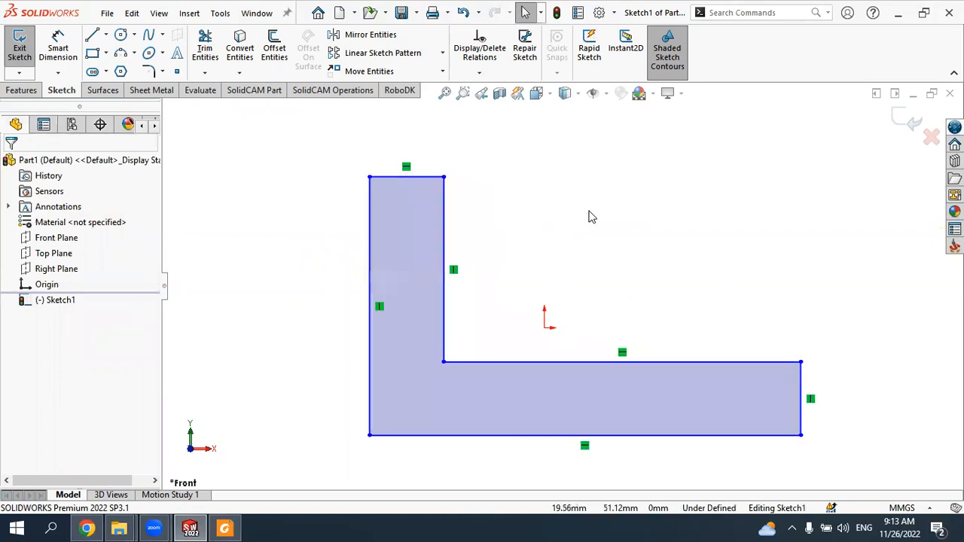
{"action": "key", "text": "f"}
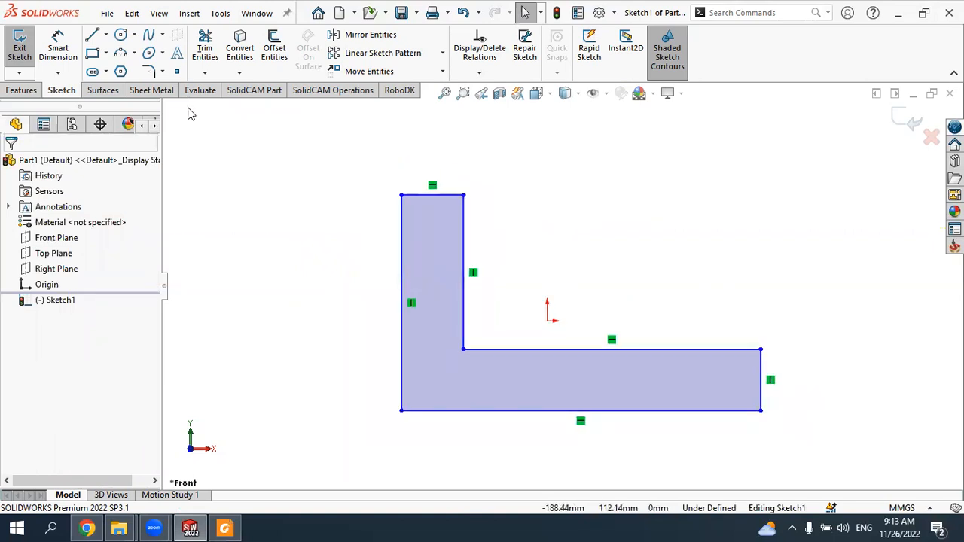
Step: Dimension the L-profile's outer vertical edge to 90 mm and the end edge of its horizontal leg to 25 mm
{"action": "left_click", "coordinate": [58, 41]}
{"action": "left_click", "coordinate": [403, 296]}
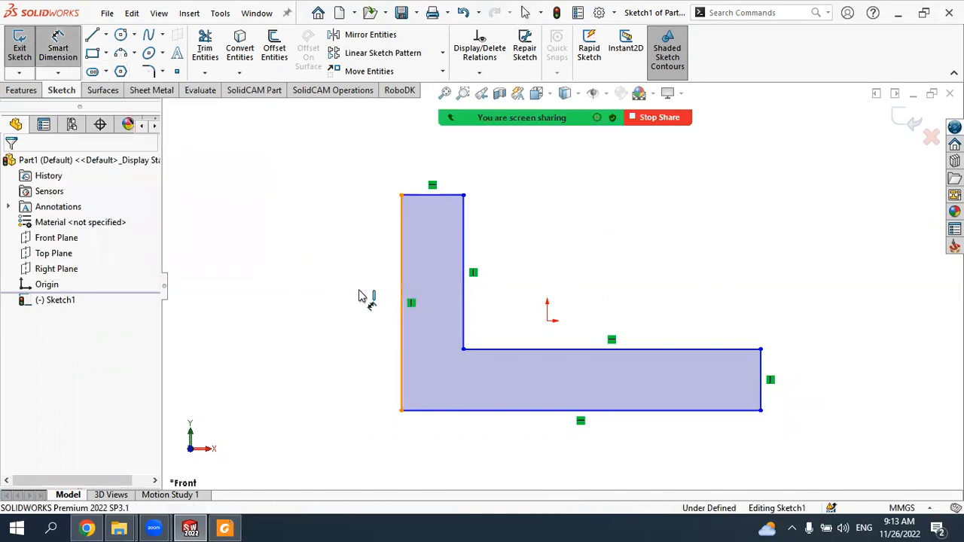
{"action": "left_click", "coordinate": [305, 302]}
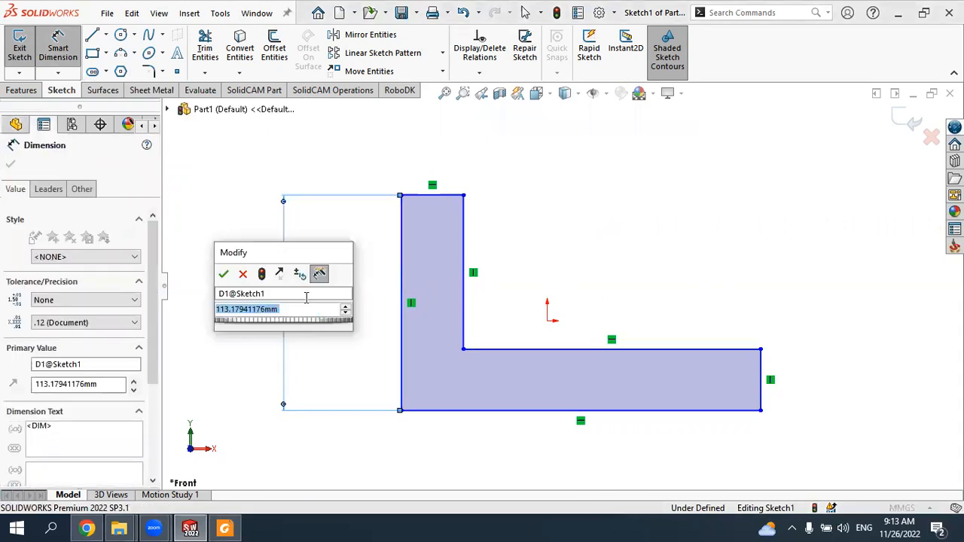
{"action": "type", "text": "90"}
{"action": "key", "text": "Return"}
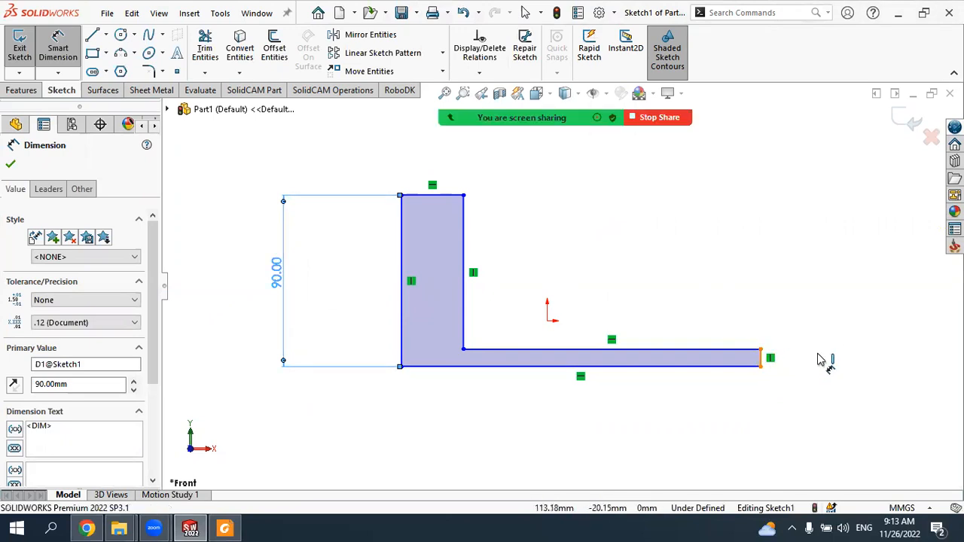
{"action": "left_click", "coordinate": [762, 357]}
{"action": "left_click", "coordinate": [858, 354]}
{"action": "type", "text": "25"}
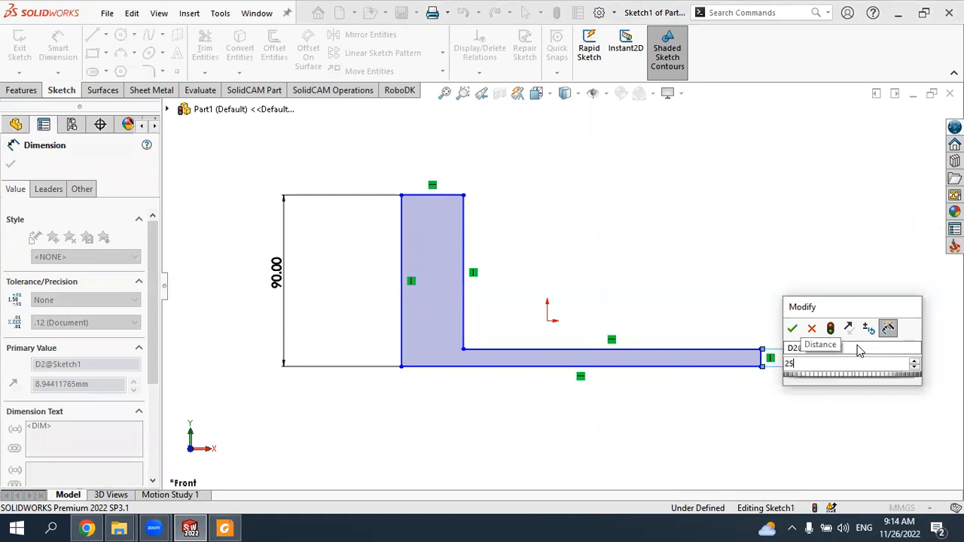
{"action": "key", "text": "Return"}
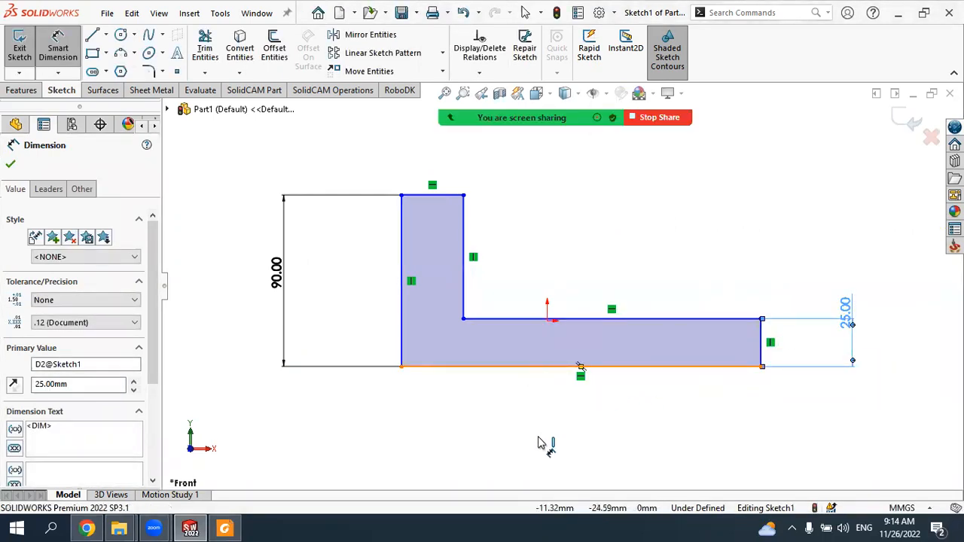
Step: Dimension the bottom edge of the L-profile to 145 mm
{"action": "left_click", "coordinate": [580, 367]}
{"action": "left_click", "coordinate": [558, 434]}
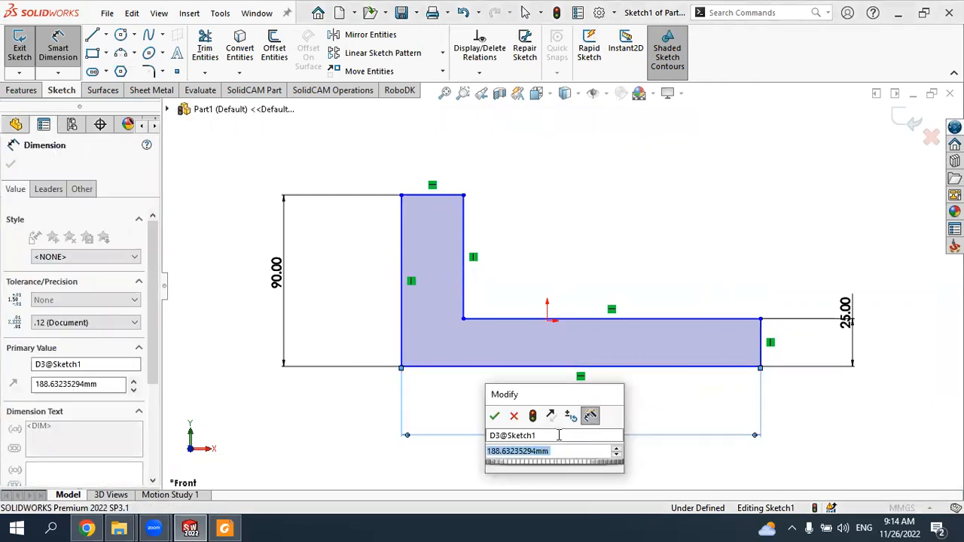
{"action": "type", "text": "1"}
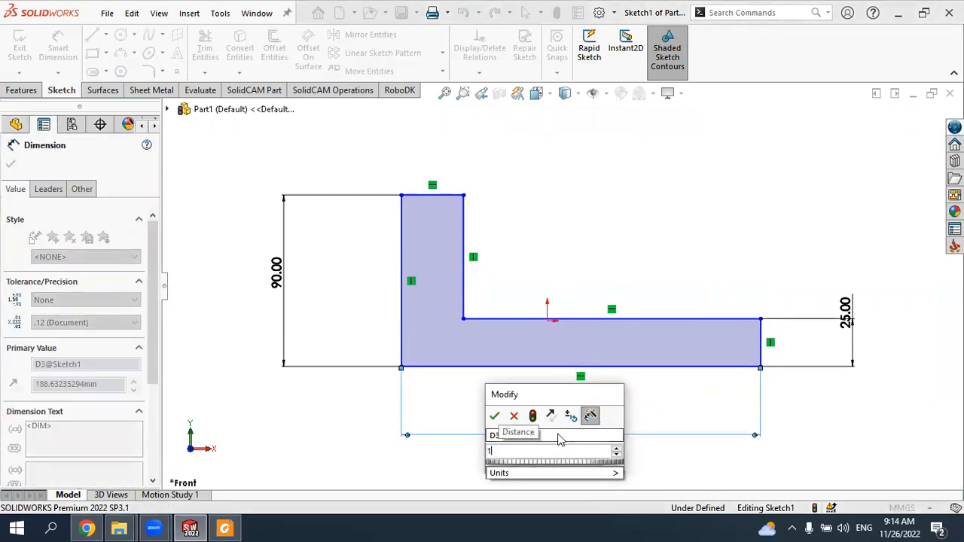
{"action": "type", "text": "45"}
{"action": "key", "text": "Return"}
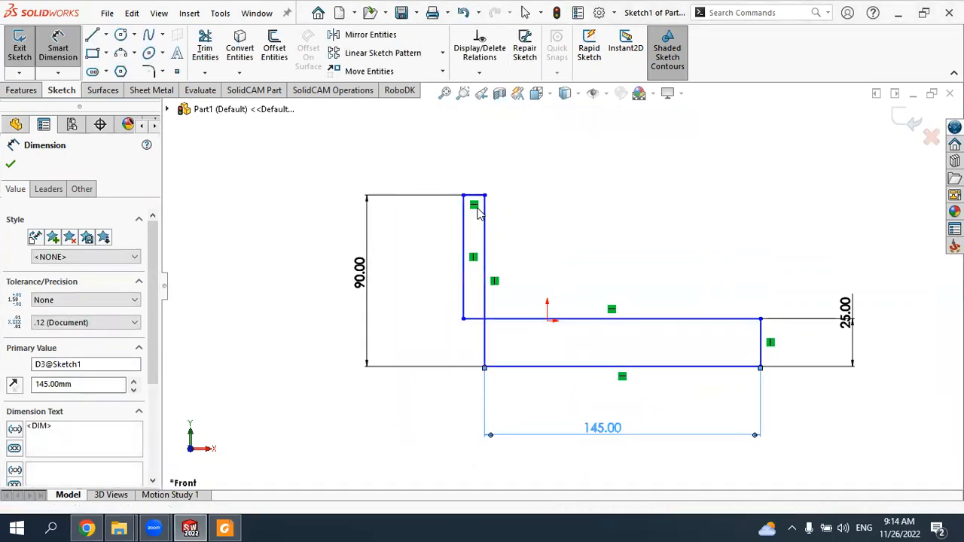
{"action": "left_click", "coordinate": [13, 165]}
{"action": "key", "text": "Escape"}
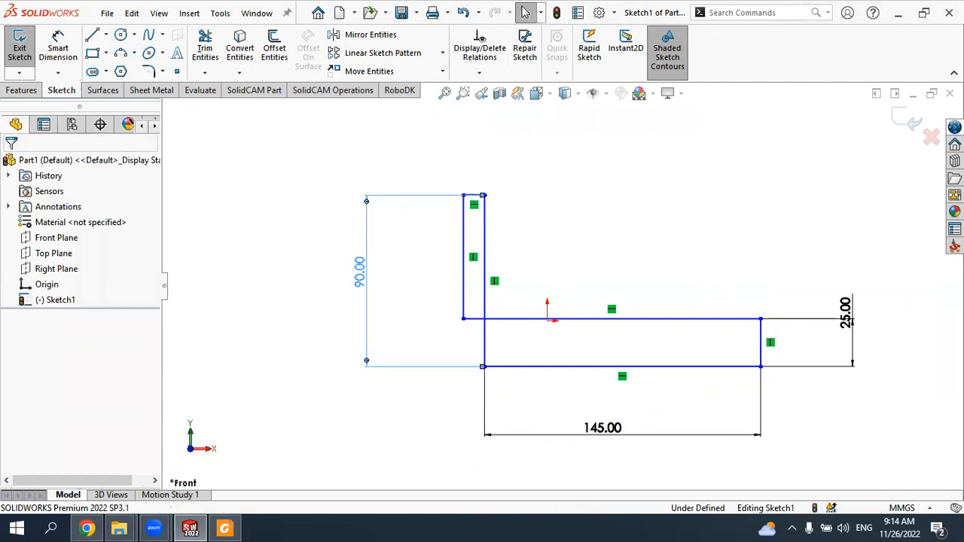
Step: Move the vertical leg's inner edge to the inner side of the L to uncross the profile, and dimension the leg's top edge to 25 mm
{"action": "left_click_drag", "start_coordinate": [482, 195], "coordinate": [525, 194]}
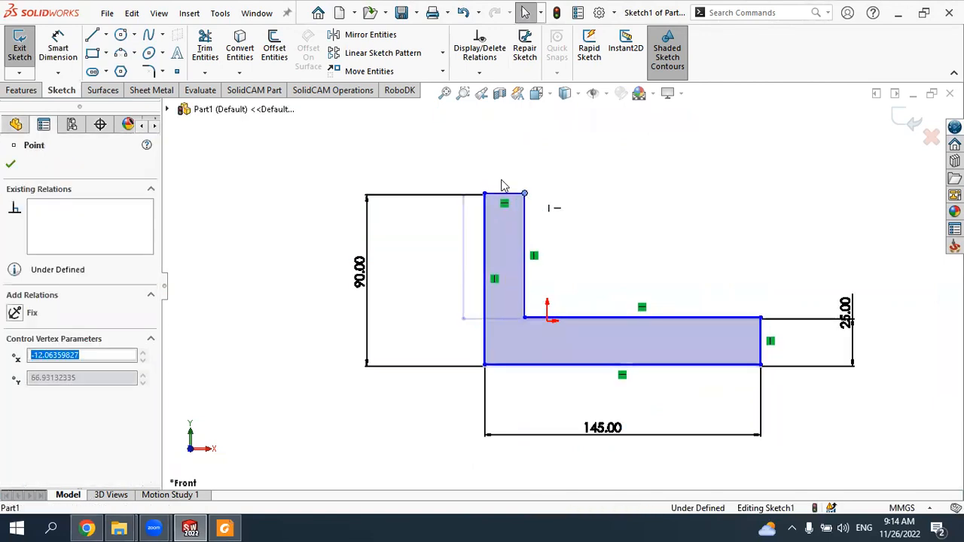
{"action": "left_click", "coordinate": [11, 166]}
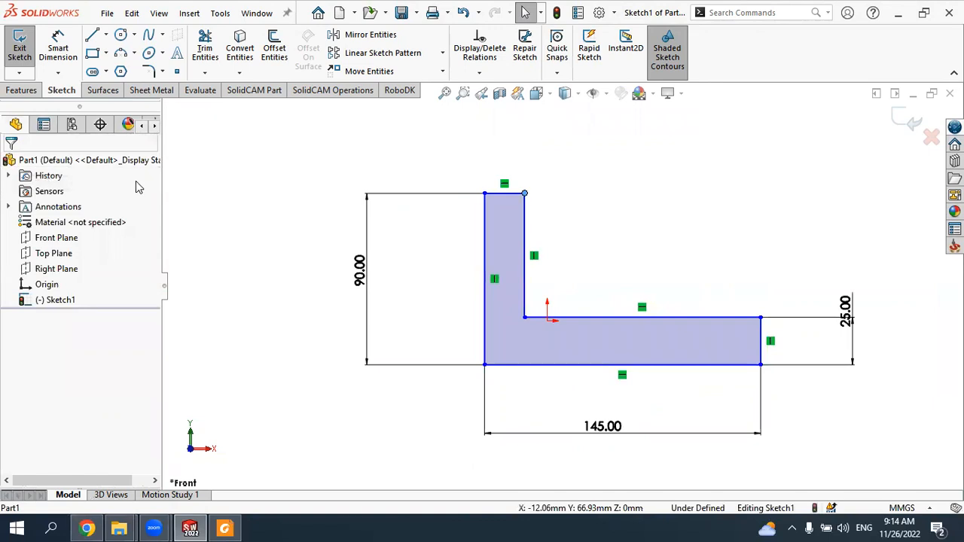
{"action": "left_click", "coordinate": [58, 49]}
{"action": "left_click", "coordinate": [504, 193]}
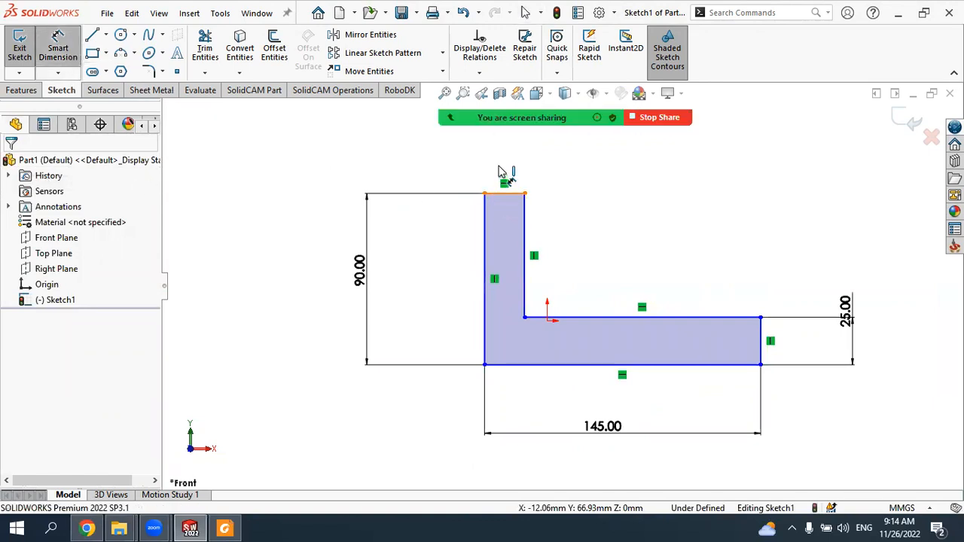
{"action": "left_click", "coordinate": [506, 155]}
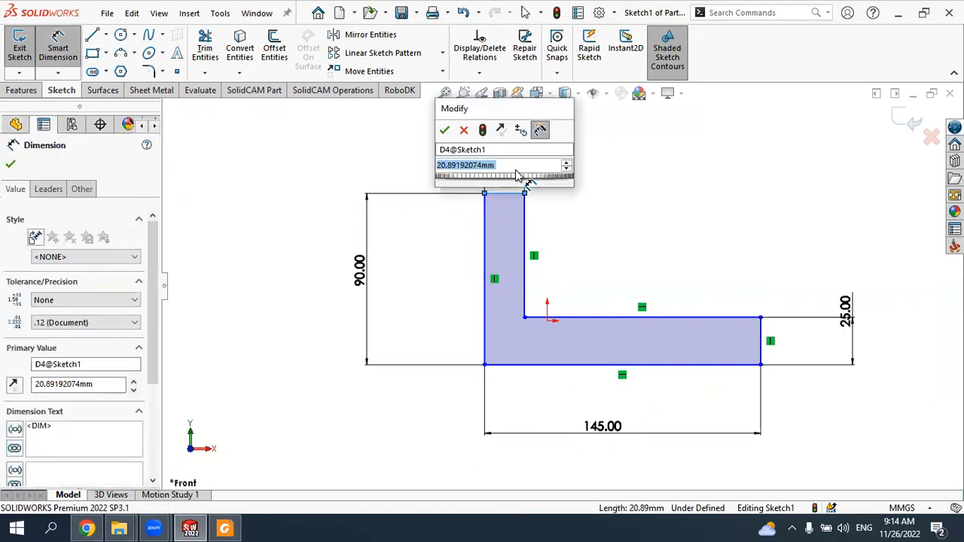
{"action": "type", "text": "25"}
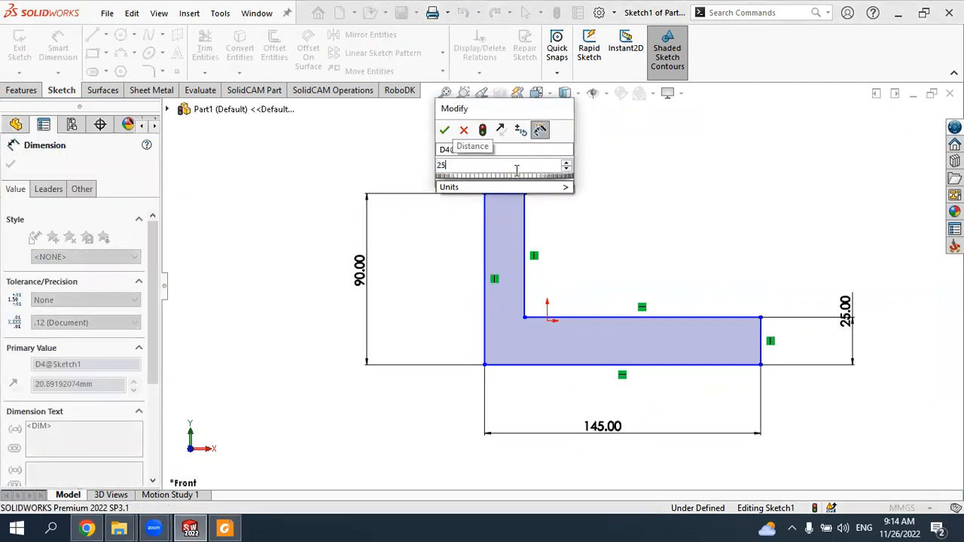
{"action": "key", "text": "Return"}
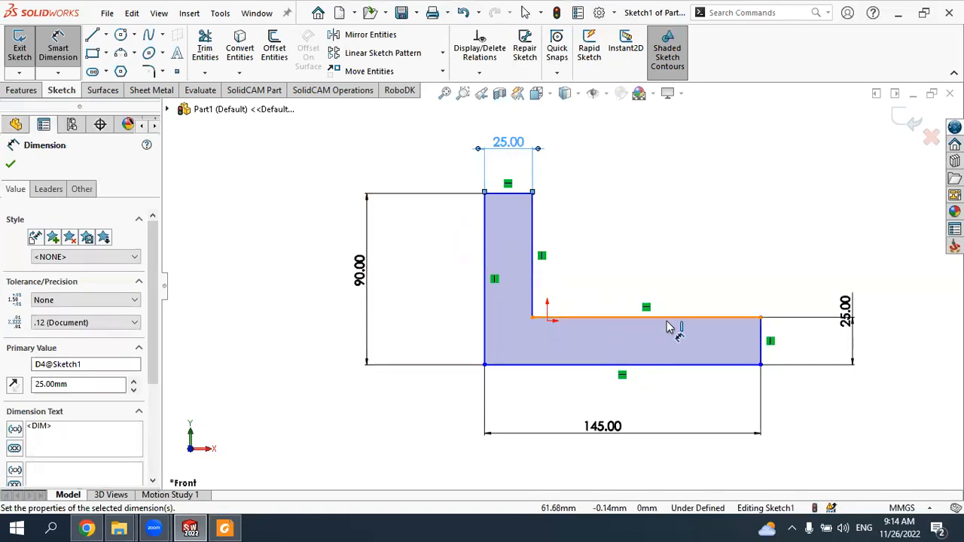
{"action": "left_click", "coordinate": [11, 164]}
{"action": "key", "text": "Escape"}
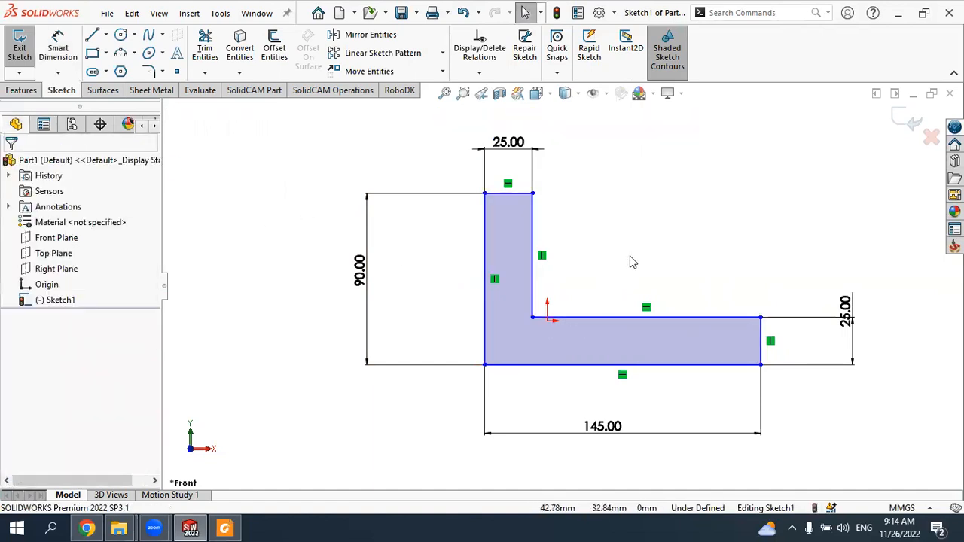
{"action": "key", "text": "f"}
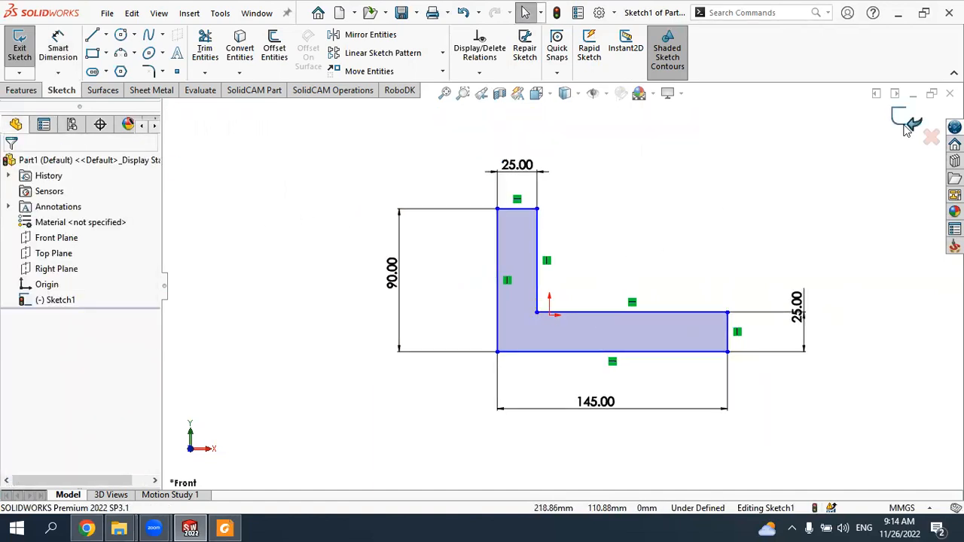
Step: Start an Extruded Boss/Base from the L-shaped profile, with Sketch Plane as the start condition
{"action": "left_click", "coordinate": [21, 91]}
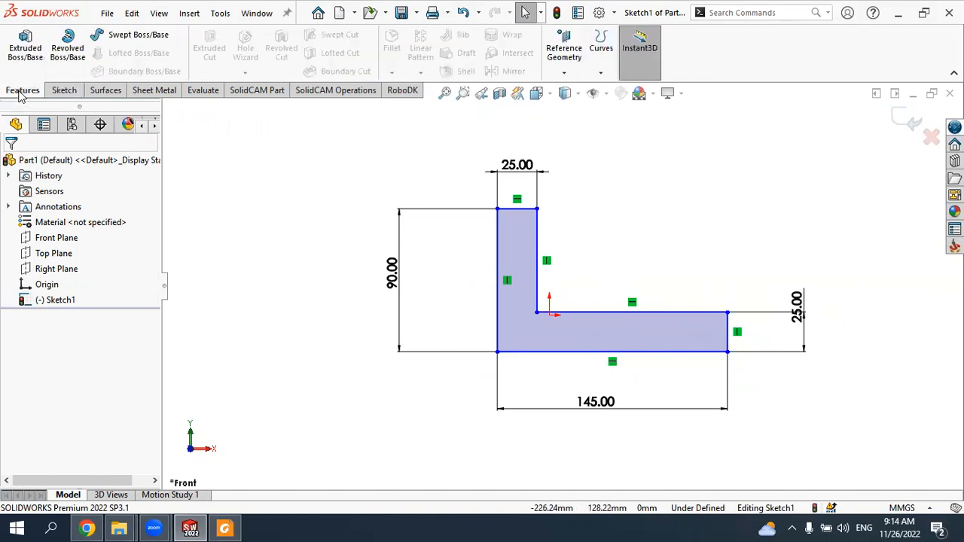
{"action": "left_click", "coordinate": [22, 48]}
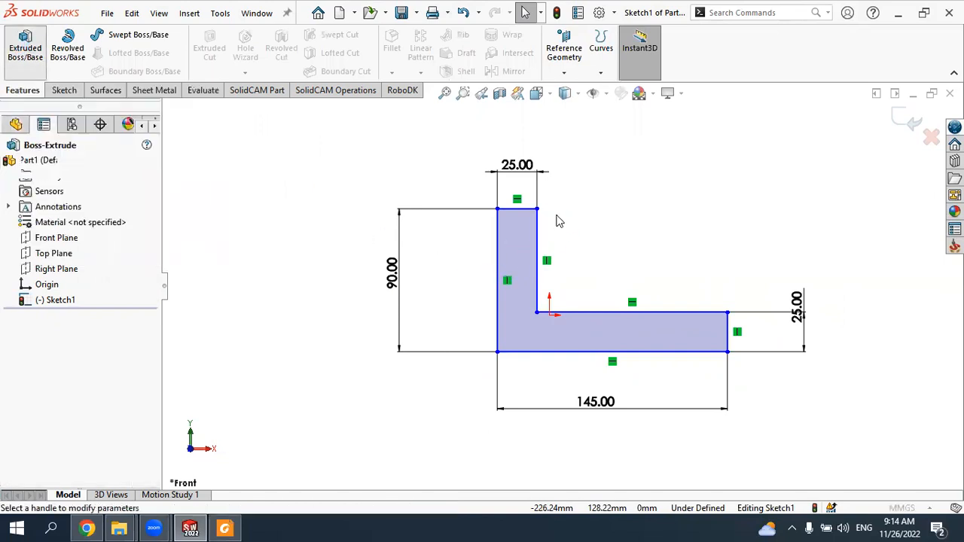
{"action": "middle_click_drag", "start_coordinate": [613, 239], "coordinate": [568, 222]}
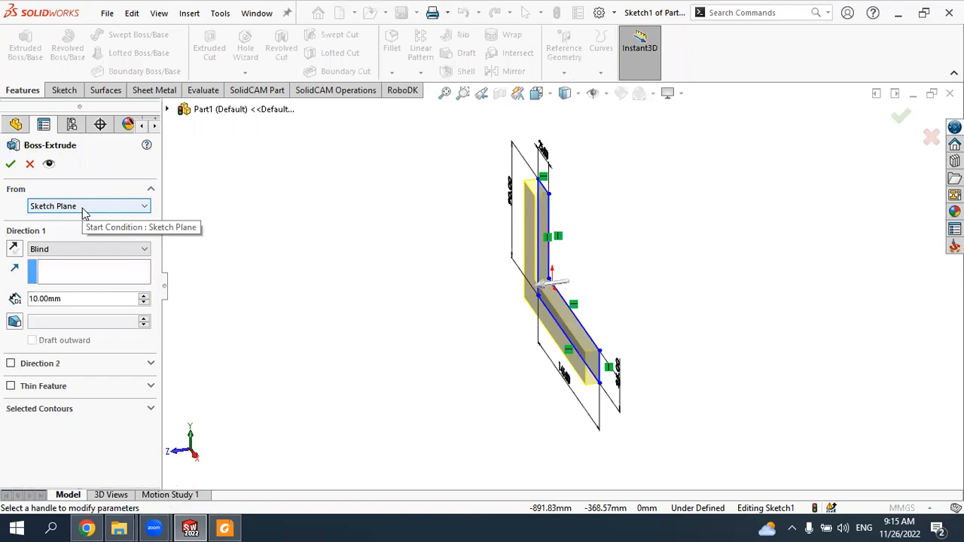
{"action": "left_click", "coordinate": [82, 210]}
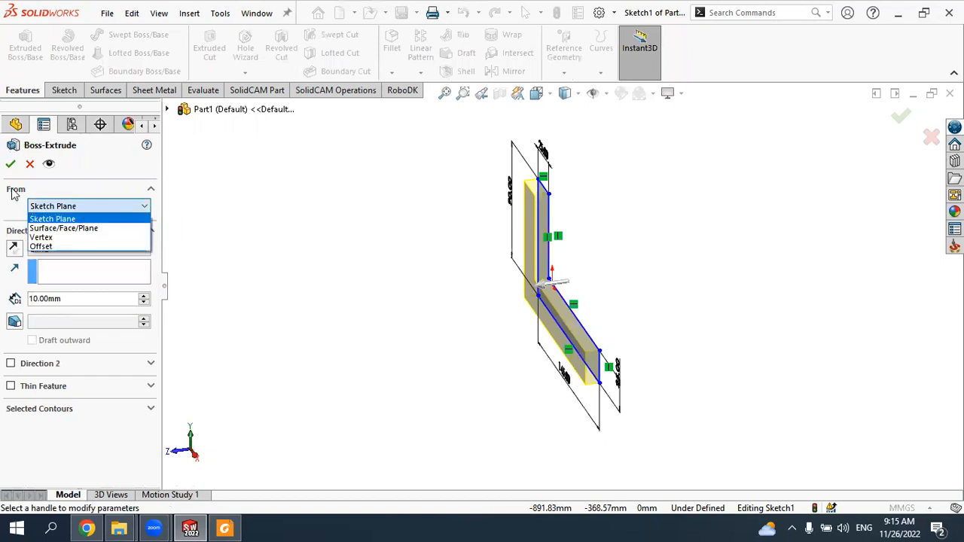
{"action": "left_click", "coordinate": [60, 219]}
{"action": "mouse_move", "coordinate": [641, 206]}
{"action": "middle_mouse_down"}
{"action": "mouse_move", "coordinate": [577, 193]}
{"action": "mouse_move", "coordinate": [627, 197]}
{"action": "middle_mouse_up"}
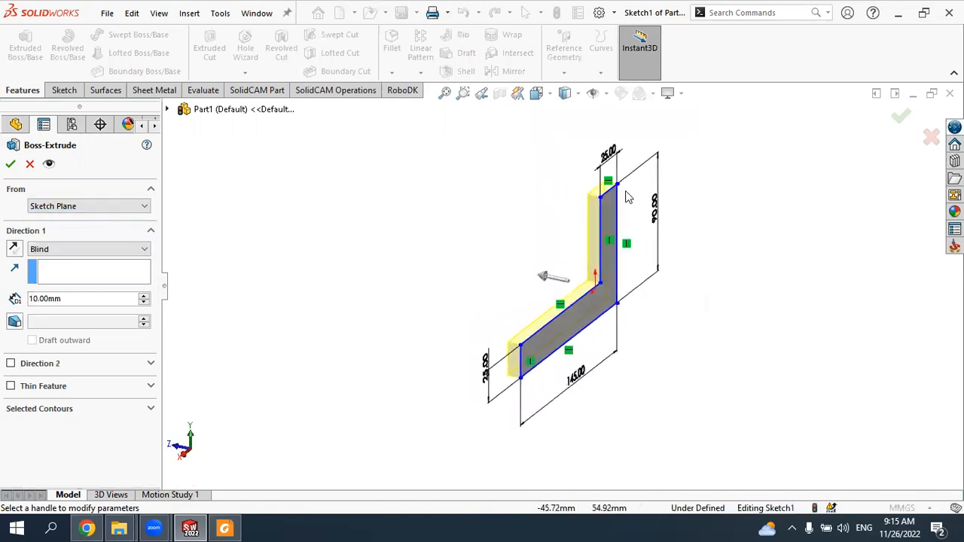
{"action": "scroll", "coordinate": [629, 198], "scroll_direction": "down", "scroll_amount": 5}
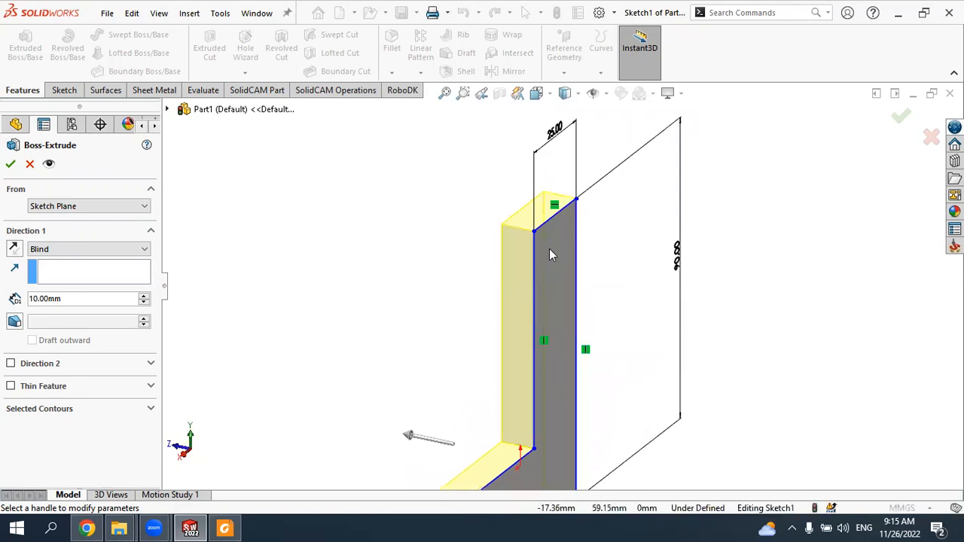
{"action": "scroll", "coordinate": [585, 227], "scroll_direction": "up", "scroll_amount": 2}
{"action": "middle_click_drag", "start_coordinate": [586, 227], "coordinate": [626, 228]}
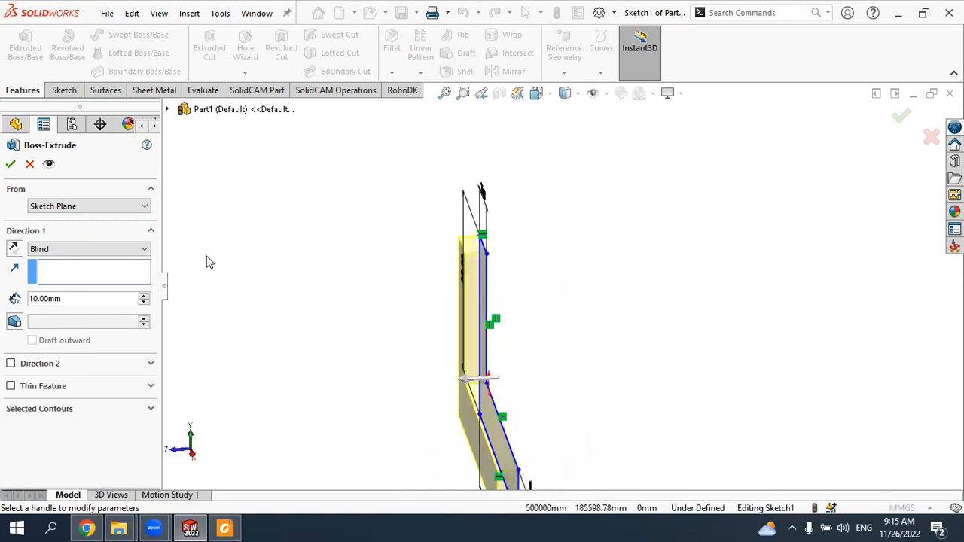
Step: Set Direction 1 of the extrusion to Blind with a depth of 50 mm and show the preview in isometric view
{"action": "left_click", "coordinate": [62, 251]}
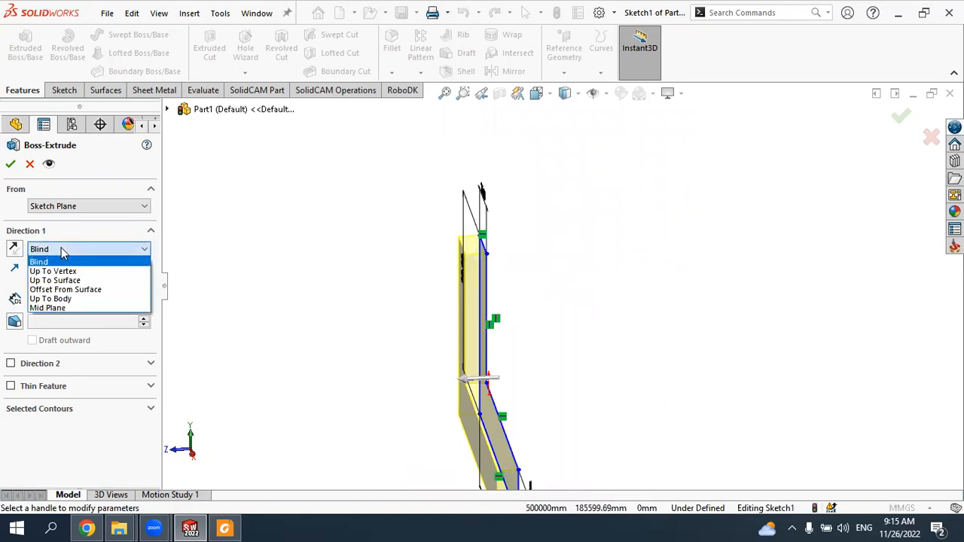
{"action": "left_click", "coordinate": [40, 261]}
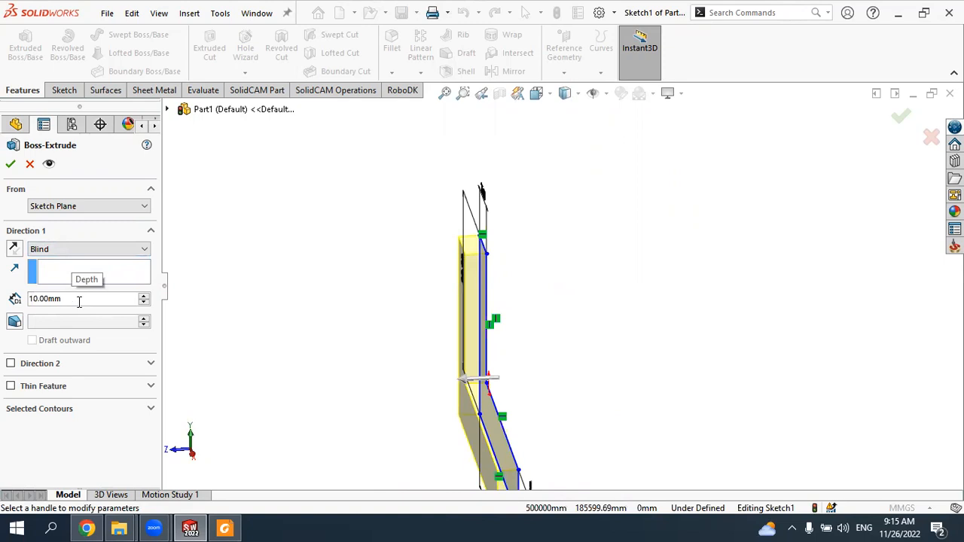
{"action": "left_click", "coordinate": [143, 296]}
{"action": "left_click", "coordinate": [143, 296]}
{"action": "left_click", "coordinate": [144, 296]}
{"action": "left_click", "coordinate": [143, 296]}
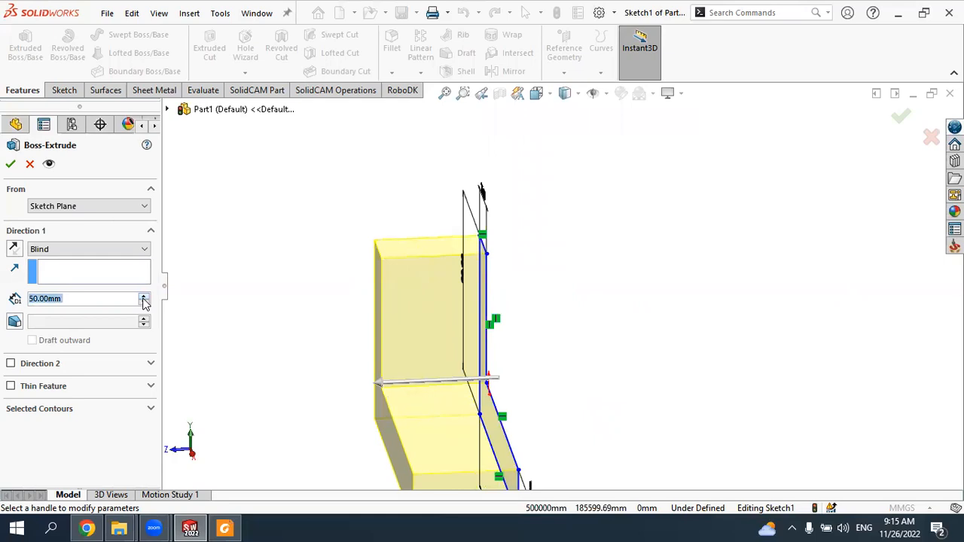
{"action": "scroll", "coordinate": [518, 282], "scroll_direction": "down", "scroll_amount": 2}
{"action": "key", "text": "ctrl+7"}
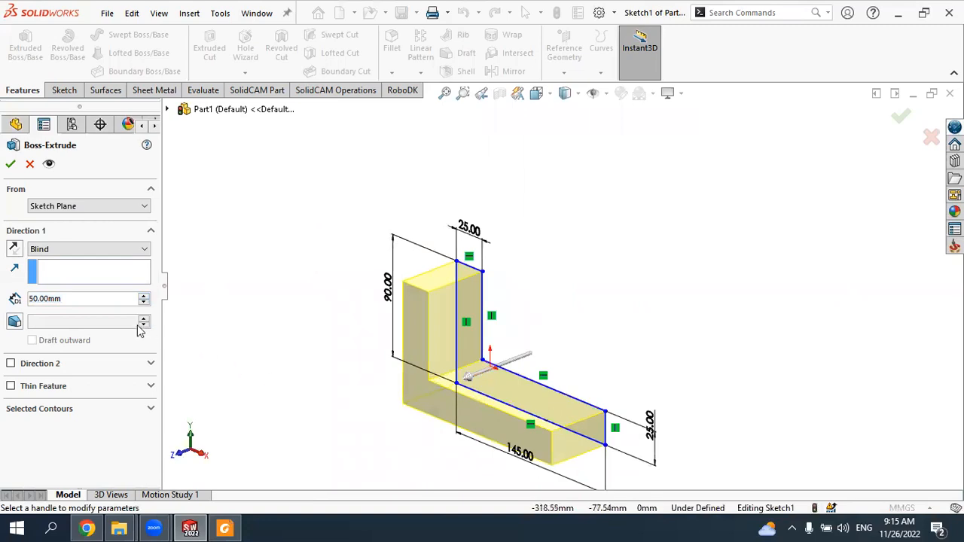
Step: Reverse the extrusion direction, switch it back, and inspect the preview
{"action": "left_click", "coordinate": [16, 252]}
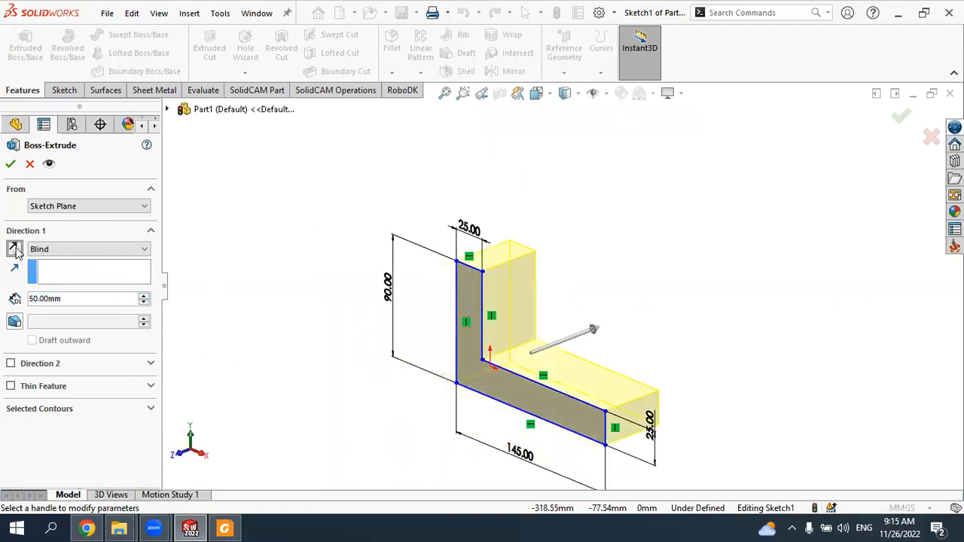
{"action": "left_click", "coordinate": [17, 252]}
{"action": "middle_click_drag", "start_coordinate": [562, 318], "coordinate": [525, 315]}
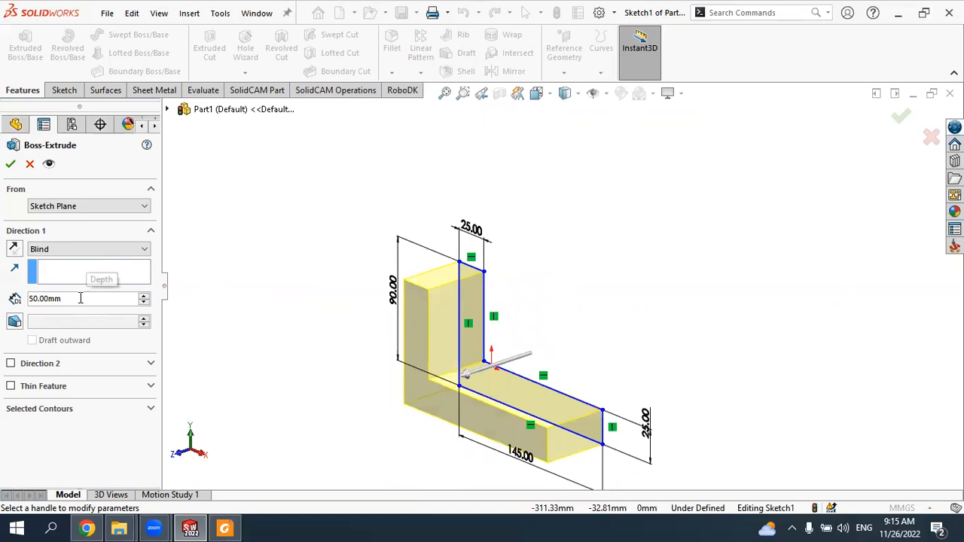
Step: Enable Direction 2 for the extrusion with the Blind end condition
{"action": "left_click", "coordinate": [11, 364]}
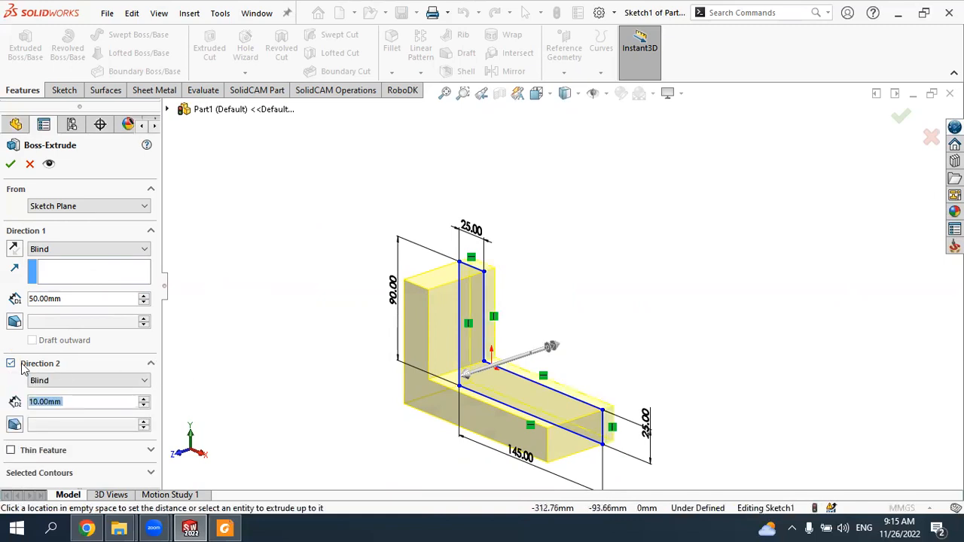
{"action": "middle_click_drag", "start_coordinate": [577, 353], "coordinate": [564, 332]}
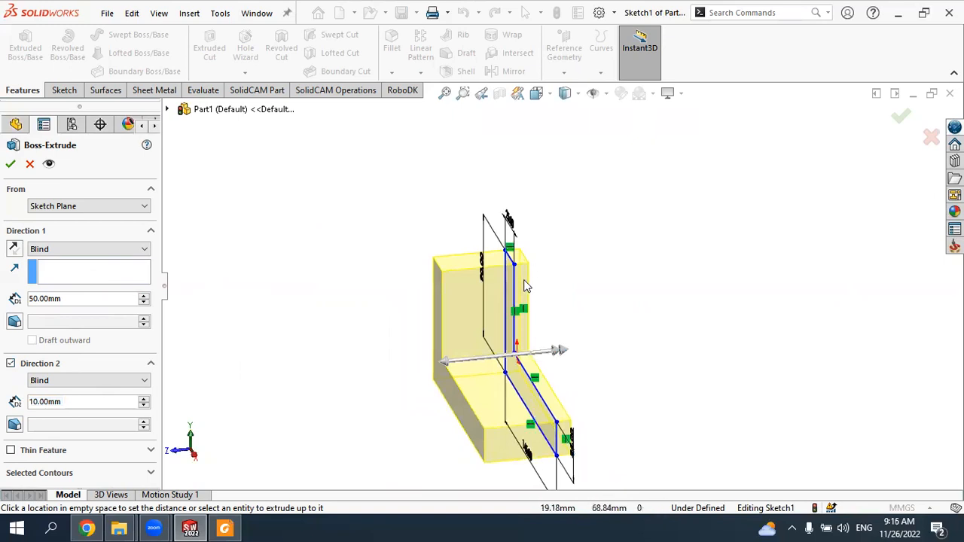
{"action": "scroll", "coordinate": [525, 286], "scroll_direction": "down", "scroll_amount": 3}
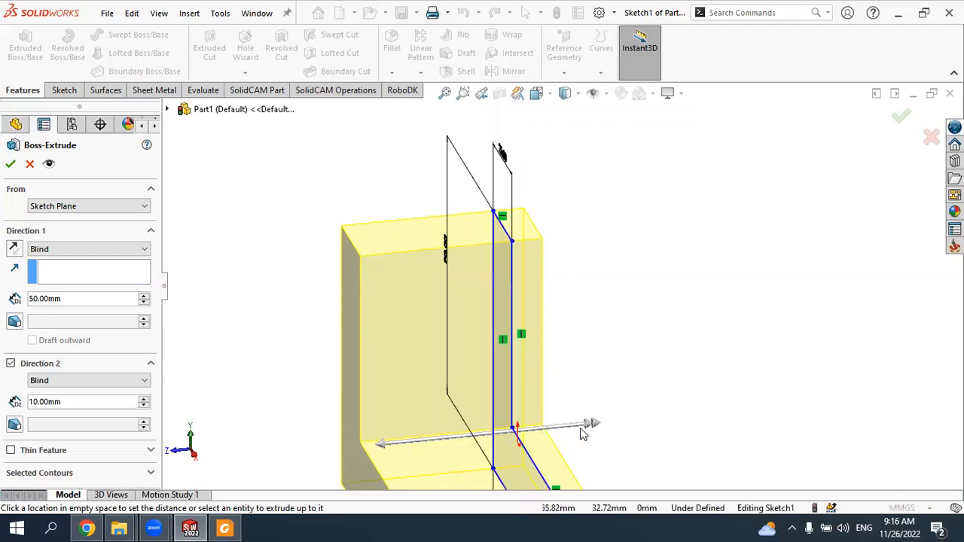
{"action": "left_click", "coordinate": [72, 401]}
{"action": "left_click", "coordinate": [63, 380]}
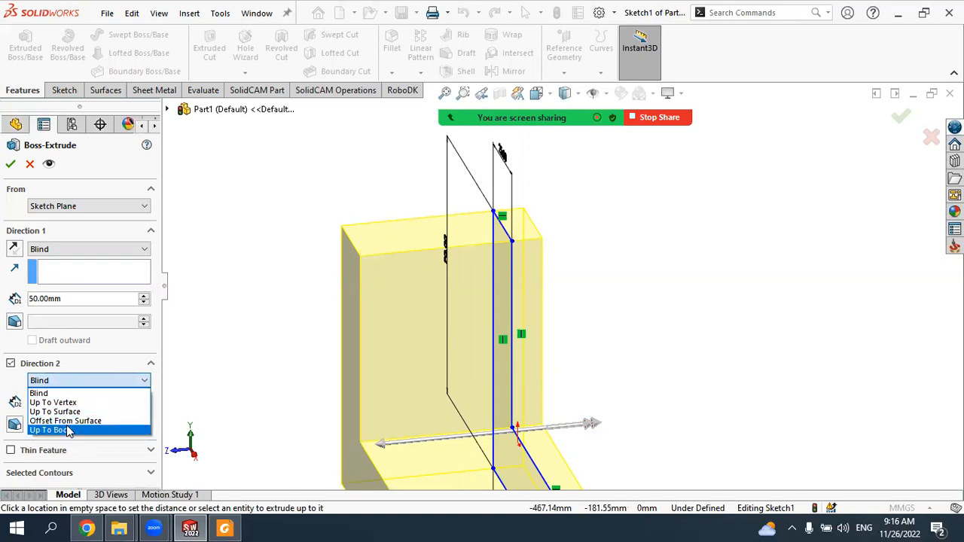
{"action": "left_click", "coordinate": [63, 393]}
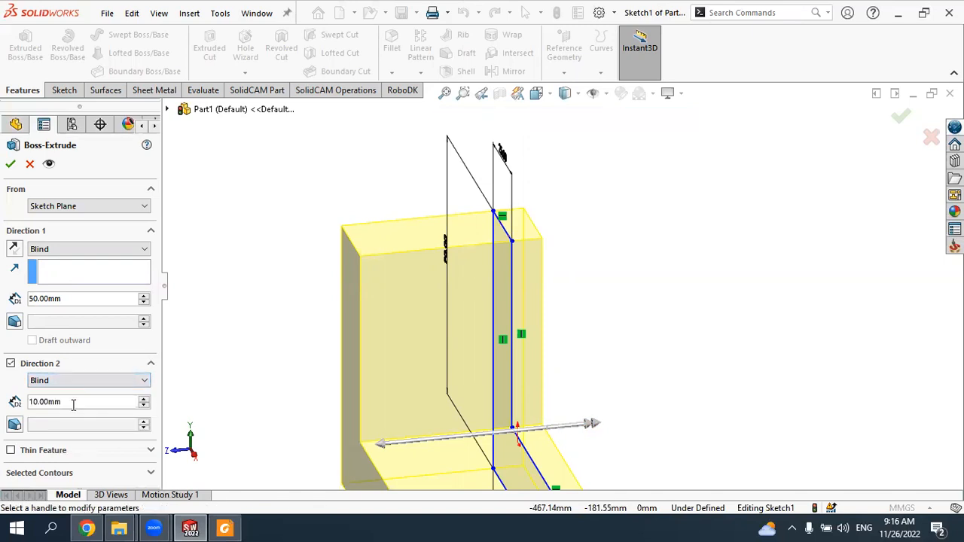
Step: Increase the Direction 2 depth of the extrusion to 50 mm and check the preview on both sides of the sketch
{"action": "left_click", "coordinate": [144, 399]}
{"action": "left_click", "coordinate": [143, 399]}
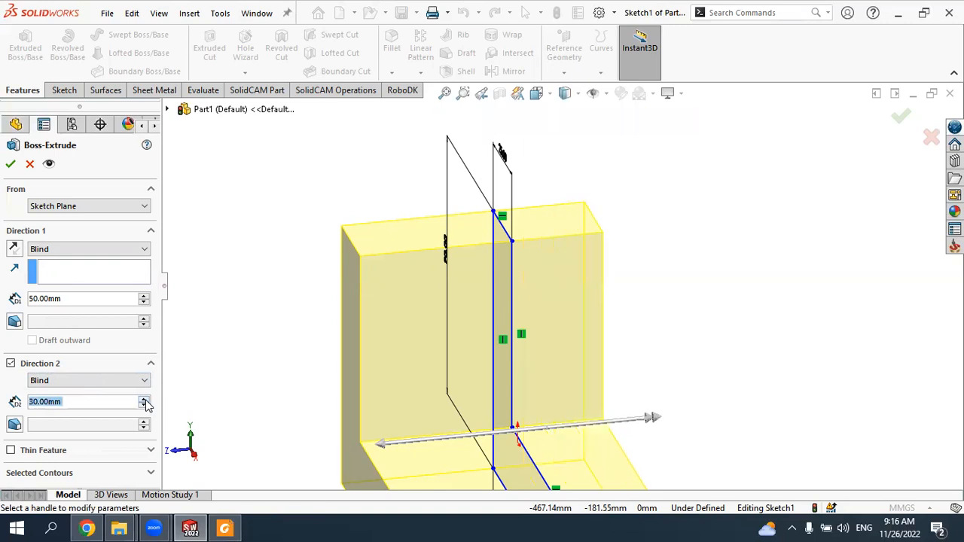
{"action": "left_click", "coordinate": [144, 399]}
{"action": "left_click", "coordinate": [144, 399]}
{"action": "scroll", "coordinate": [541, 300], "scroll_direction": "down", "scroll_amount": 3}
{"action": "scroll", "coordinate": [536, 301], "scroll_direction": "up", "scroll_amount": 5}
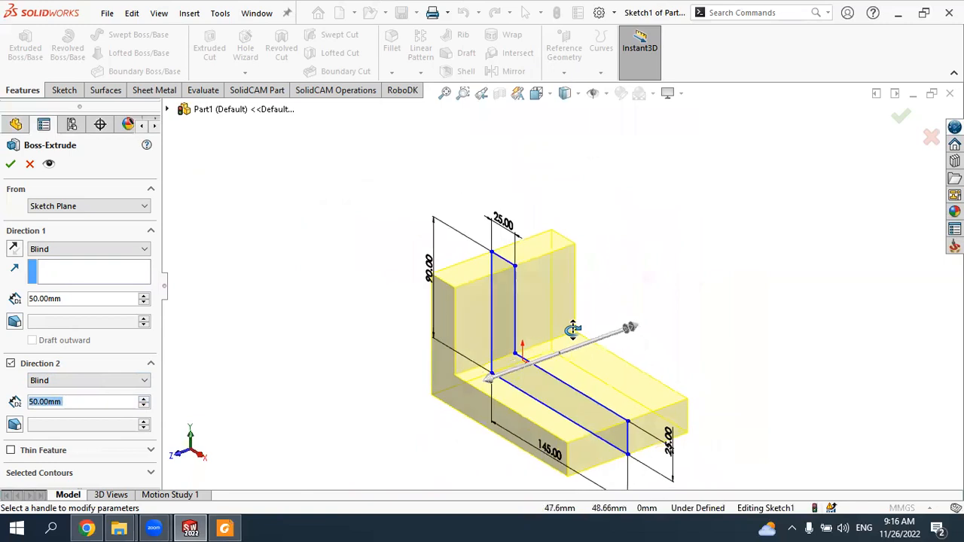
{"action": "middle_click_drag", "start_coordinate": [572, 329], "coordinate": [574, 335]}
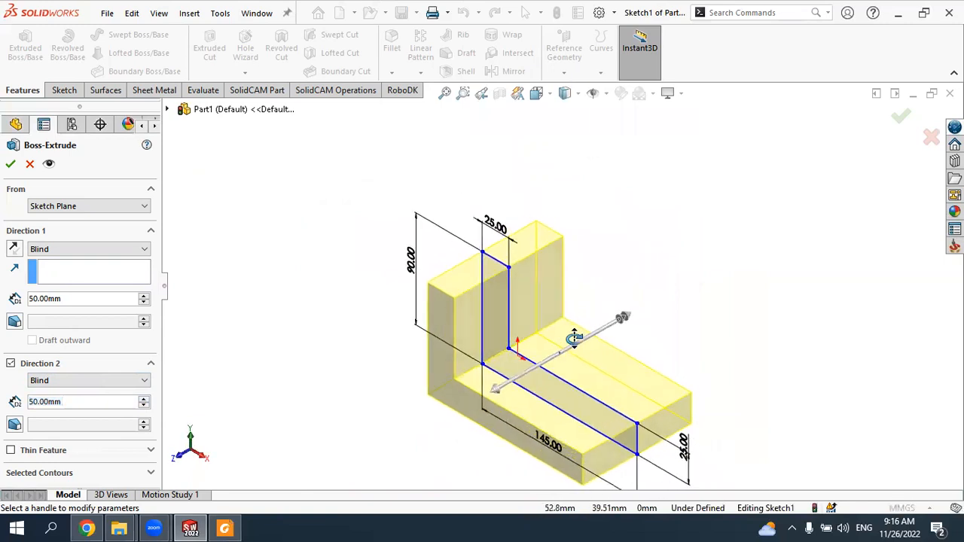
Step: Reduce the Direction 2 depth to 20 mm, check the preview, and turn Direction 2 off
{"action": "left_click", "coordinate": [143, 406]}
{"action": "left_click", "coordinate": [144, 407]}
{"action": "left_click", "coordinate": [144, 406]}
{"action": "middle_click_drag", "start_coordinate": [625, 279], "coordinate": [591, 247]}
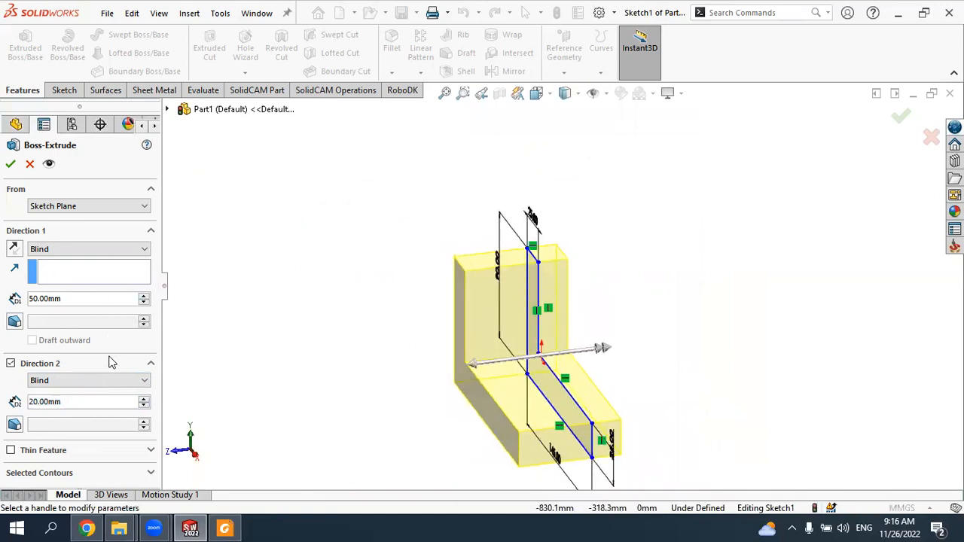
{"action": "left_click", "coordinate": [11, 365]}
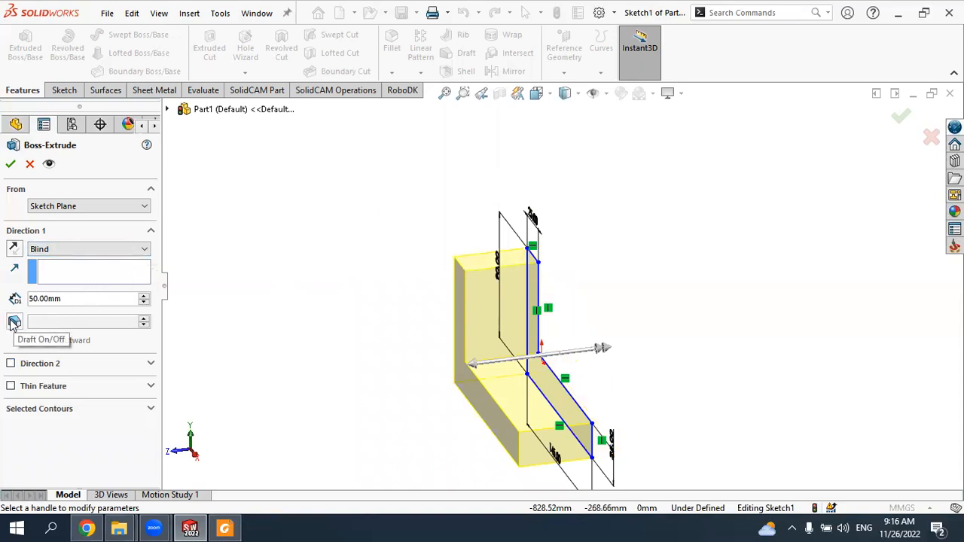
Step: Turn on draft for the extrusion, set its angle to 7 degrees, and inspect the tapered preview
{"action": "middle_click_drag", "start_coordinate": [398, 310], "coordinate": [421, 279]}
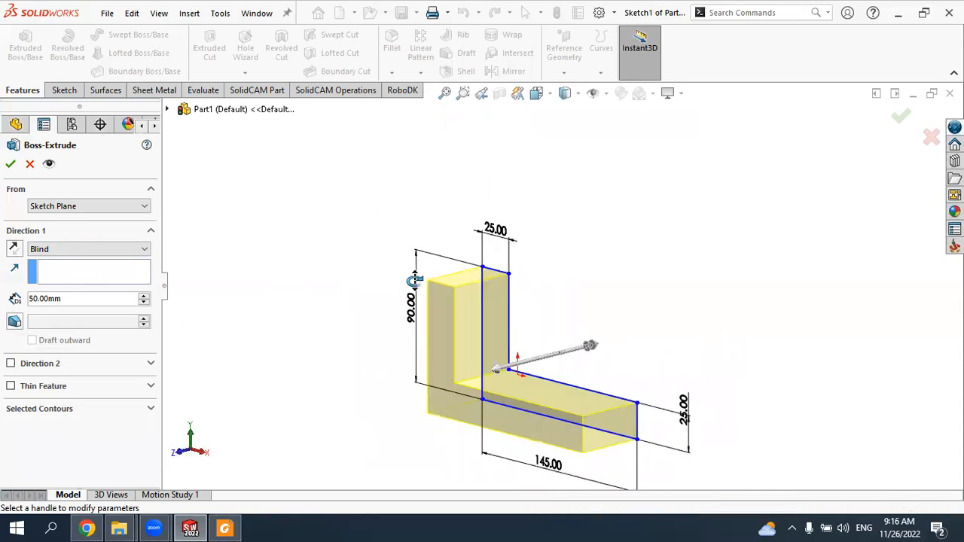
{"action": "left_click", "coordinate": [14, 323]}
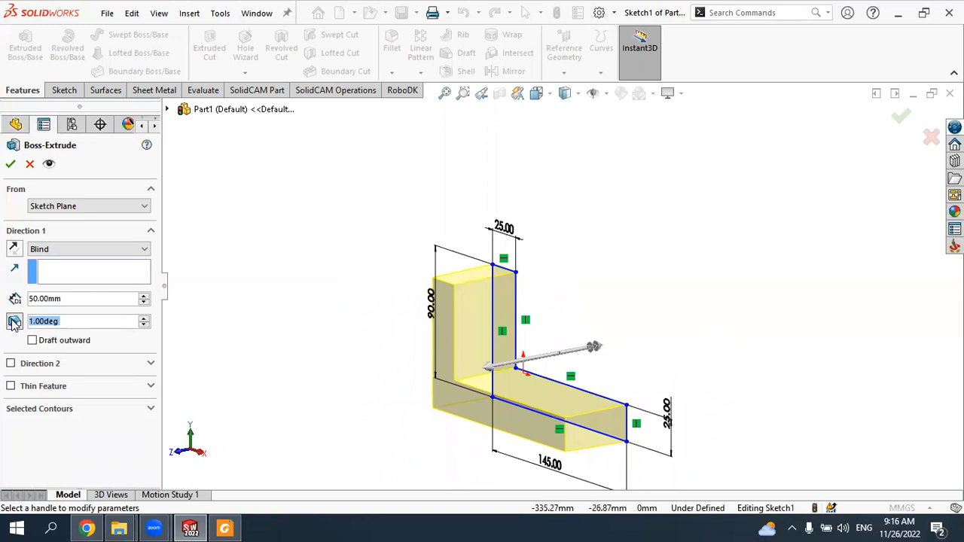
{"action": "left_click", "coordinate": [148, 321]}
{"action": "left_click", "coordinate": [148, 320]}
{"action": "left_click", "coordinate": [147, 321]}
{"action": "left_click", "coordinate": [148, 320]}
{"action": "left_click", "coordinate": [148, 321]}
{"action": "left_click", "coordinate": [147, 321]}
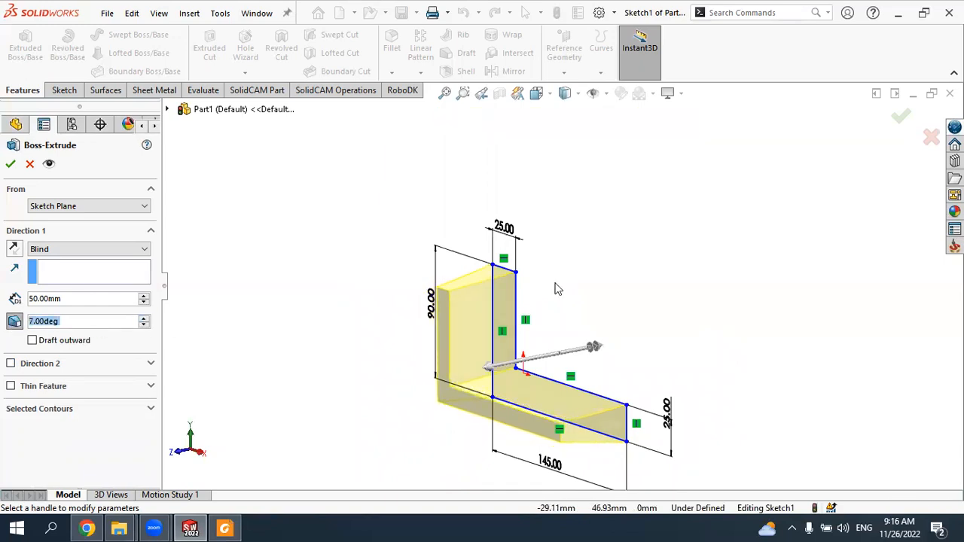
{"action": "scroll", "coordinate": [507, 323], "scroll_direction": "down", "scroll_amount": 4}
{"action": "mouse_move", "coordinate": [452, 295]}
{"action": "middle_mouse_down"}
{"action": "mouse_move", "coordinate": [441, 287]}
{"action": "mouse_move", "coordinate": [544, 286]}
{"action": "mouse_move", "coordinate": [441, 295]}
{"action": "mouse_move", "coordinate": [447, 308]}
{"action": "middle_mouse_up"}
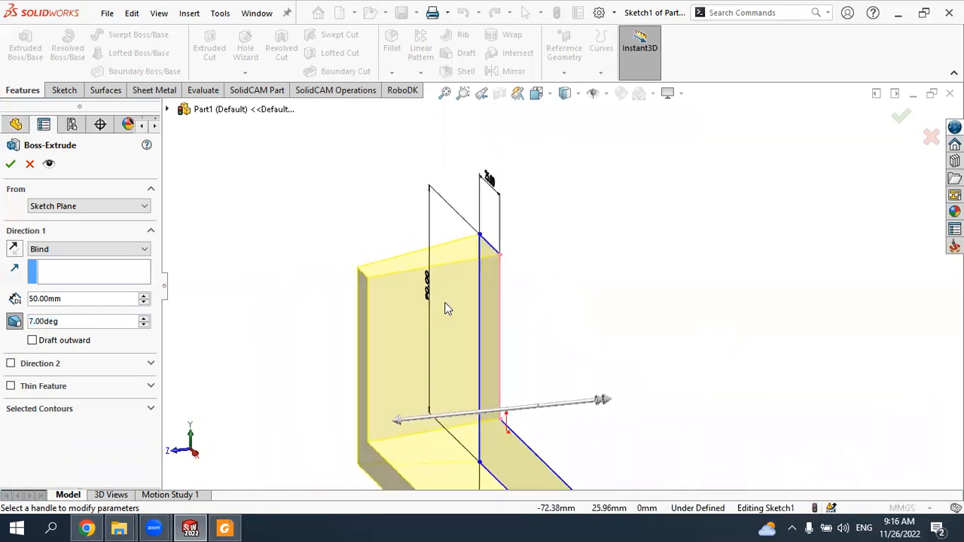
Step: Reduce the extrusion's draft angle to 1 degree
{"action": "left_click", "coordinate": [144, 325]}
{"action": "left_click", "coordinate": [143, 325]}
{"action": "left_click", "coordinate": [144, 325]}
{"action": "left_click", "coordinate": [144, 325]}
{"action": "left_click", "coordinate": [144, 325]}
{"action": "left_click", "coordinate": [144, 325]}
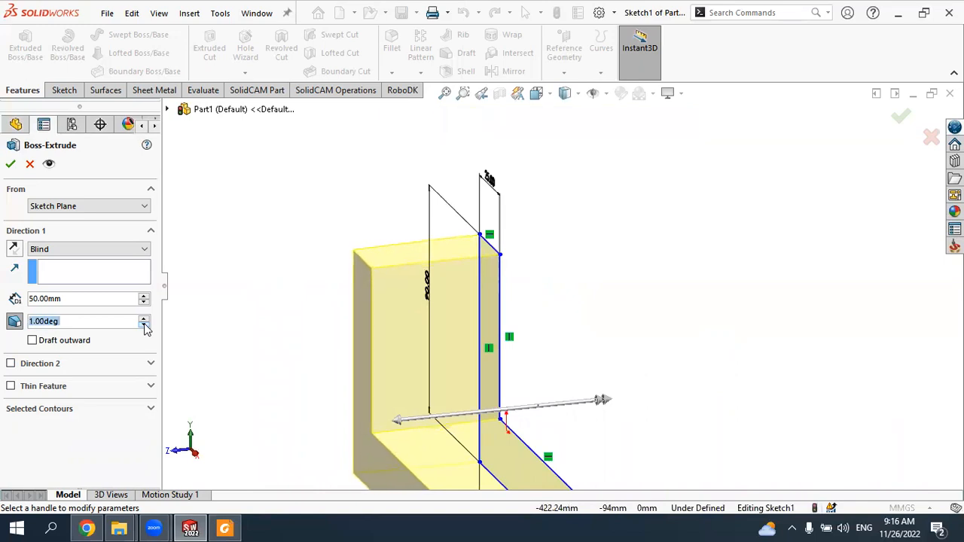
{"action": "scroll", "coordinate": [328, 302], "scroll_direction": "down", "scroll_amount": 3}
{"action": "scroll", "coordinate": [387, 300], "scroll_direction": "up", "scroll_amount": 4}
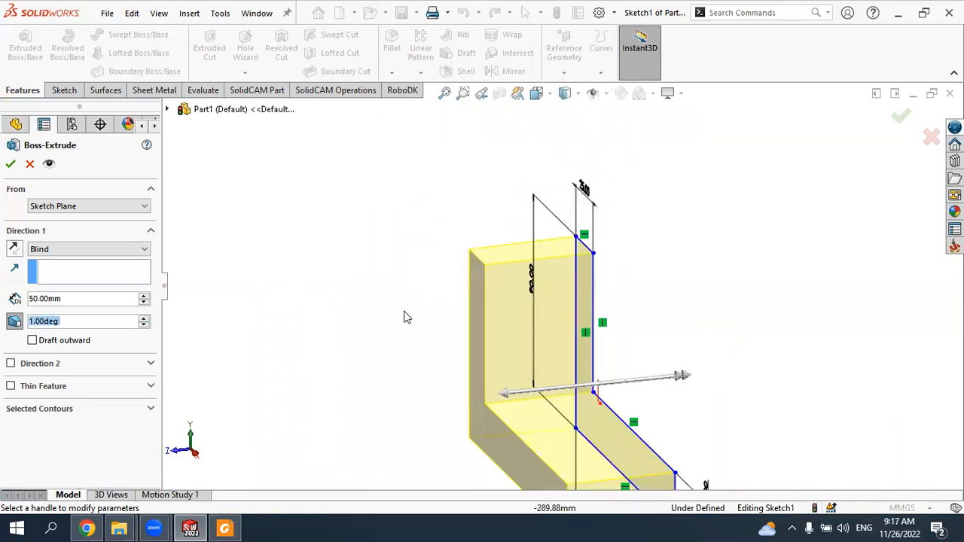
Step: Change the extrusion's end condition to Mid Plane and inspect the preview extending to both sides of the sketch
{"action": "scroll", "coordinate": [463, 322], "scroll_direction": "up", "scroll_amount": 2}
{"action": "middle_click_drag", "start_coordinate": [525, 317], "coordinate": [581, 339]}
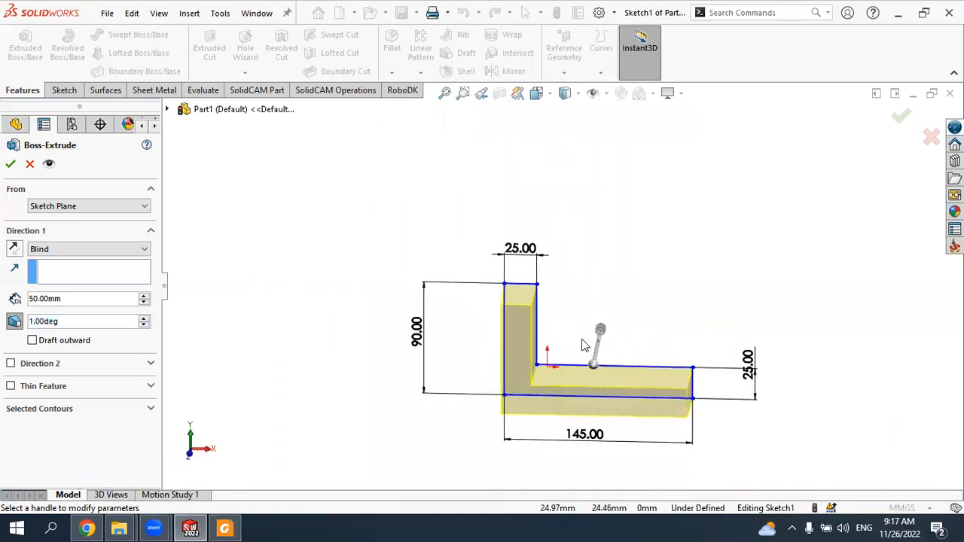
{"action": "scroll", "coordinate": [639, 366], "scroll_direction": "down", "scroll_amount": 3}
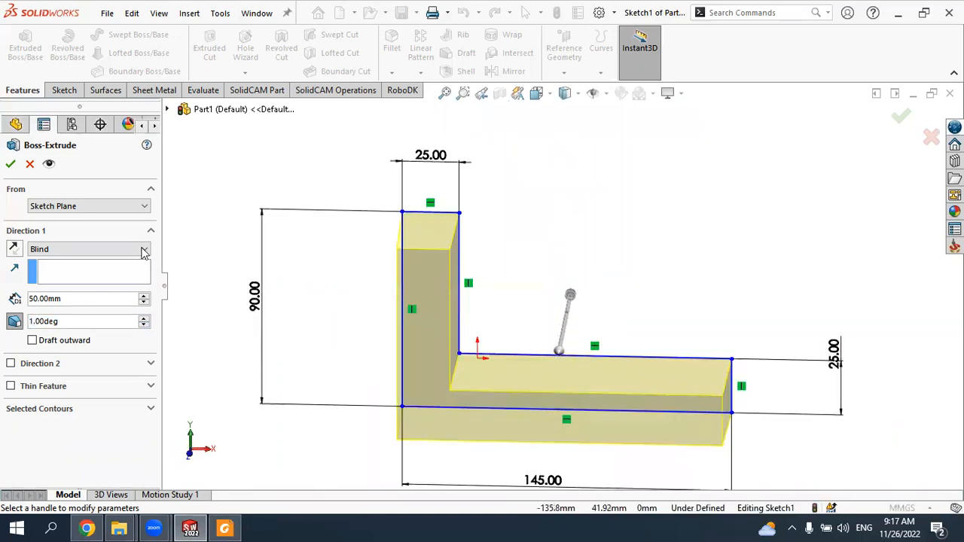
{"action": "left_click", "coordinate": [72, 254]}
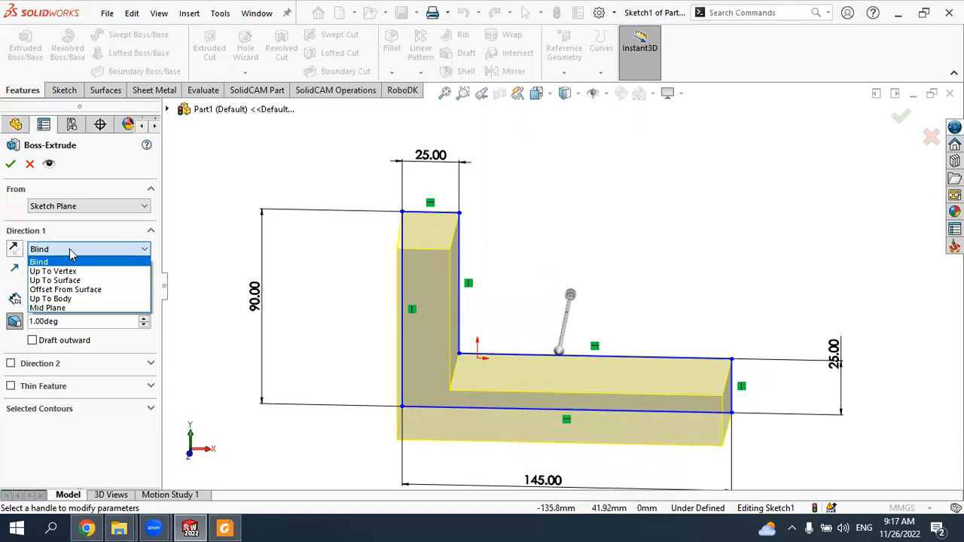
{"action": "left_click", "coordinate": [70, 252]}
{"action": "left_click", "coordinate": [70, 253]}
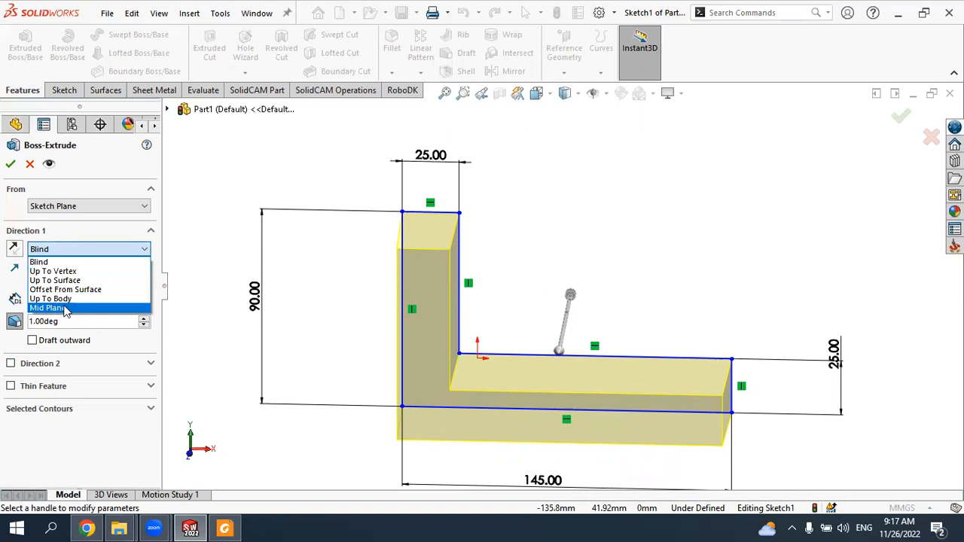
{"action": "left_click", "coordinate": [50, 308]}
{"action": "middle_click_drag", "start_coordinate": [331, 291], "coordinate": [526, 239]}
{"action": "scroll", "coordinate": [535, 230], "scroll_direction": "down", "scroll_amount": 4}
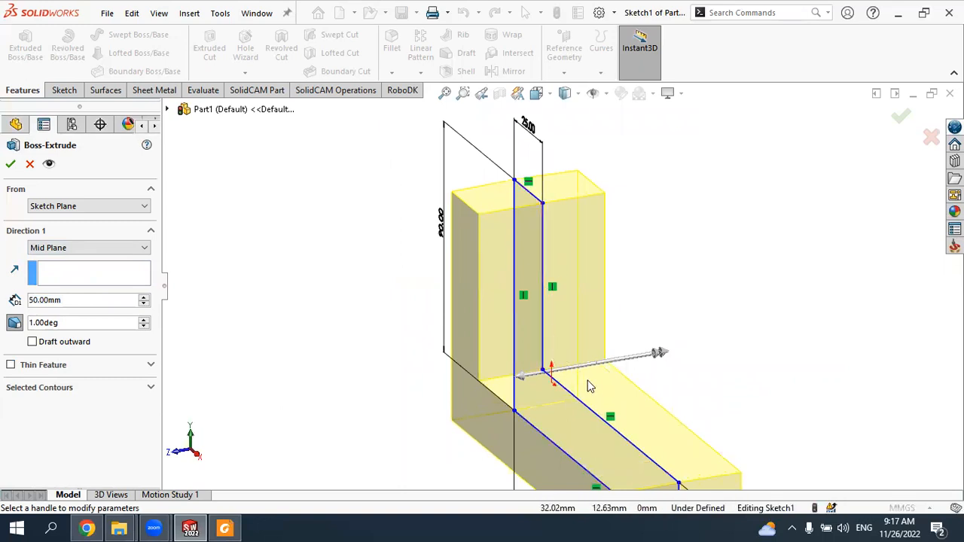
{"action": "scroll", "coordinate": [560, 274], "scroll_direction": "up", "scroll_amount": 3}
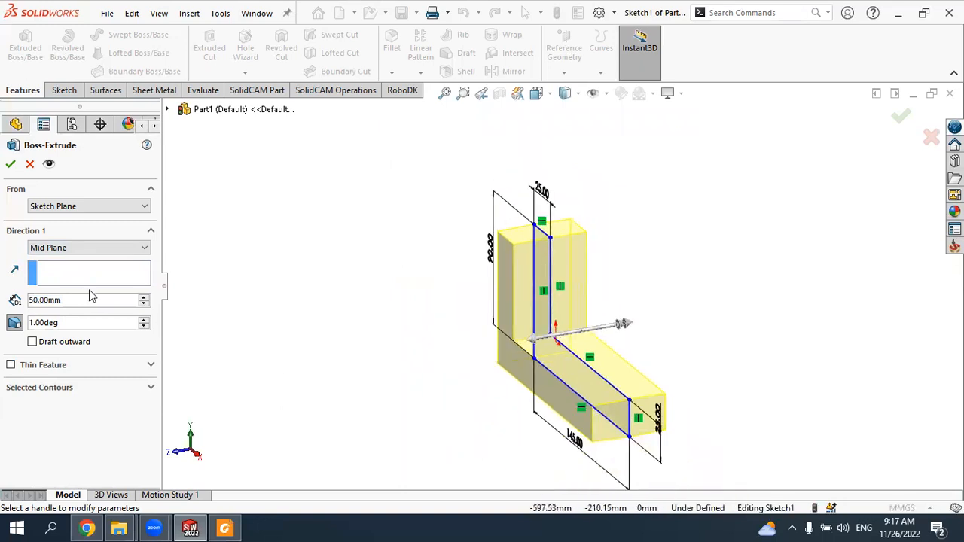
Step: Set the Mid Plane extrusion's depth to 72 mm, finish the feature, and inspect the resulting L-shaped solid
{"action": "double_click", "coordinate": [65, 301]}
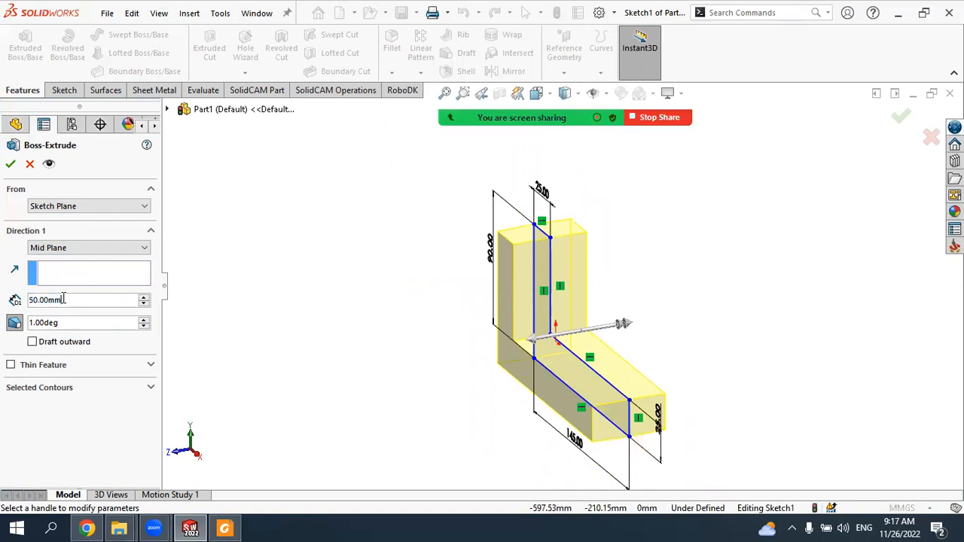
{"action": "double_click", "coordinate": [64, 300]}
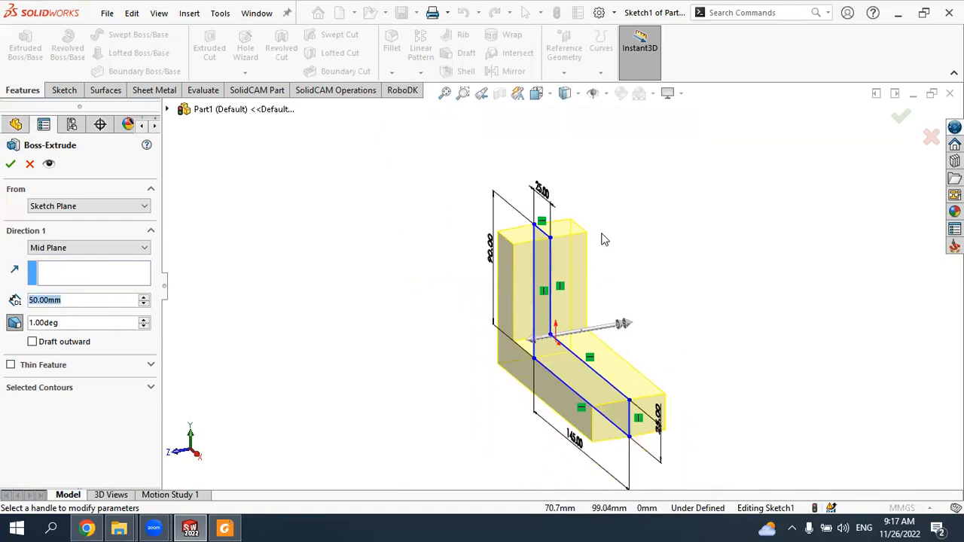
{"action": "scroll", "coordinate": [573, 248], "scroll_direction": "down", "scroll_amount": 2}
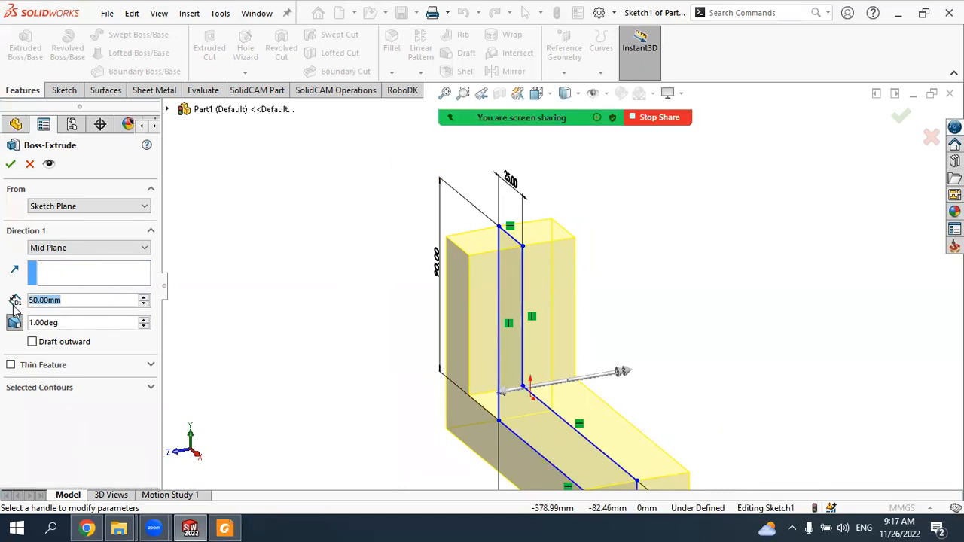
{"action": "type", "text": "72"}
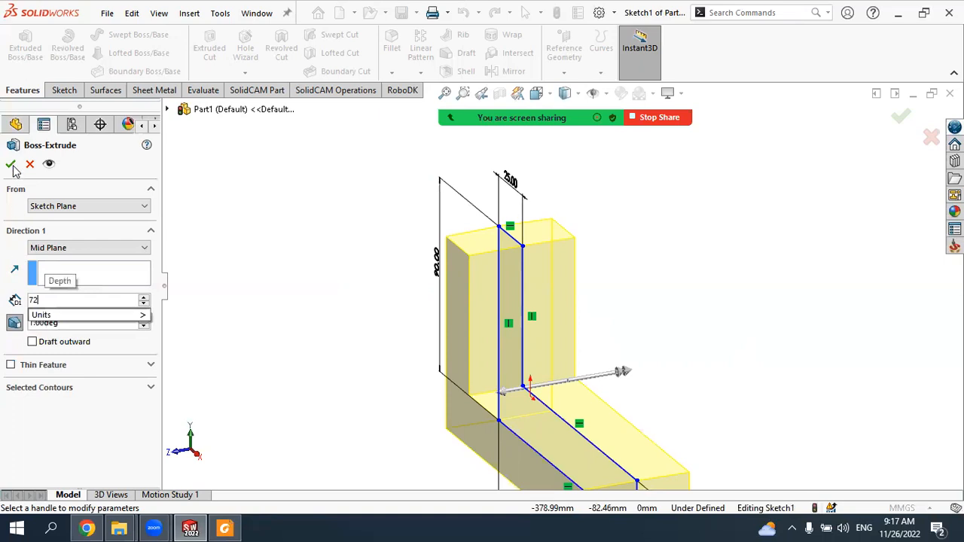
{"action": "key", "text": "Return"}
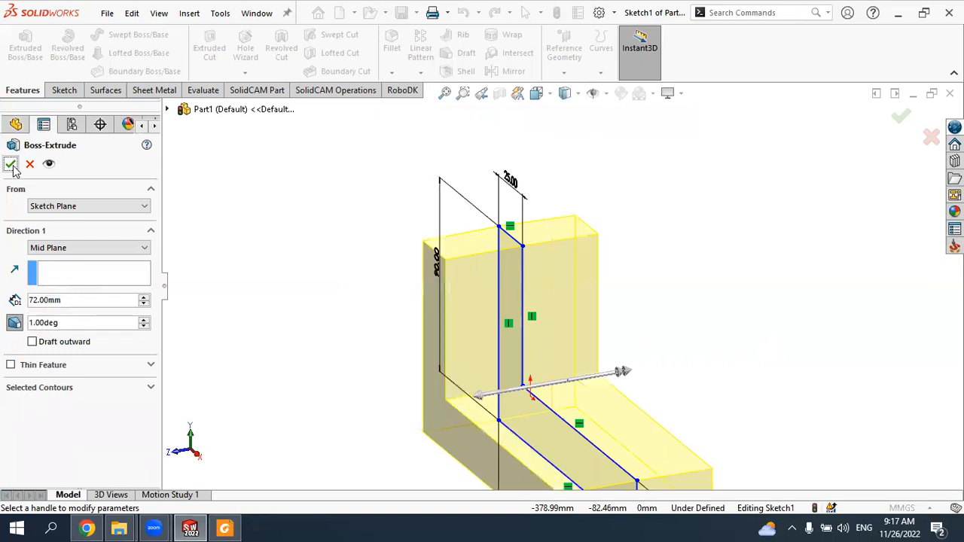
{"action": "left_click", "coordinate": [12, 165]}
{"action": "left_click", "coordinate": [390, 298]}
{"action": "scroll", "coordinate": [390, 303], "scroll_direction": "up", "scroll_amount": 2}
{"action": "middle_click_drag", "start_coordinate": [389, 304], "coordinate": [433, 281]}
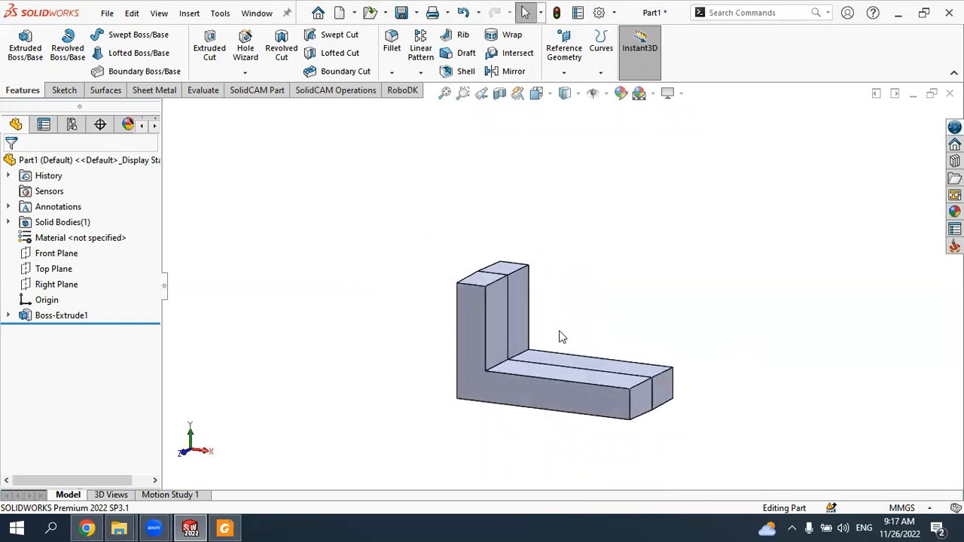
{"action": "scroll", "coordinate": [560, 320], "scroll_direction": "down", "scroll_amount": 2}
Step: Edit the L-shaped extrusion to turn its draft off, accept the change, and view the solid
{"action": "left_click", "coordinate": [75, 316]}
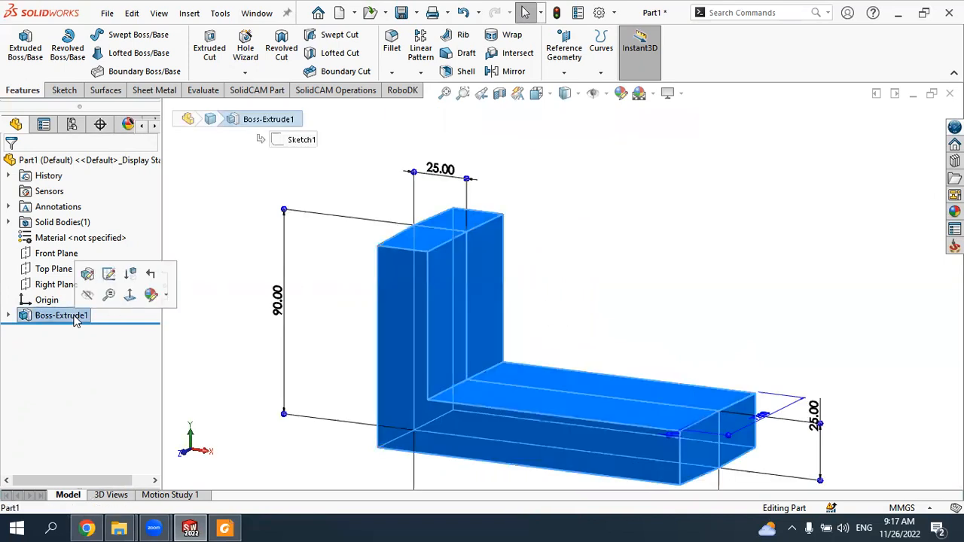
{"action": "left_click", "coordinate": [225, 319]}
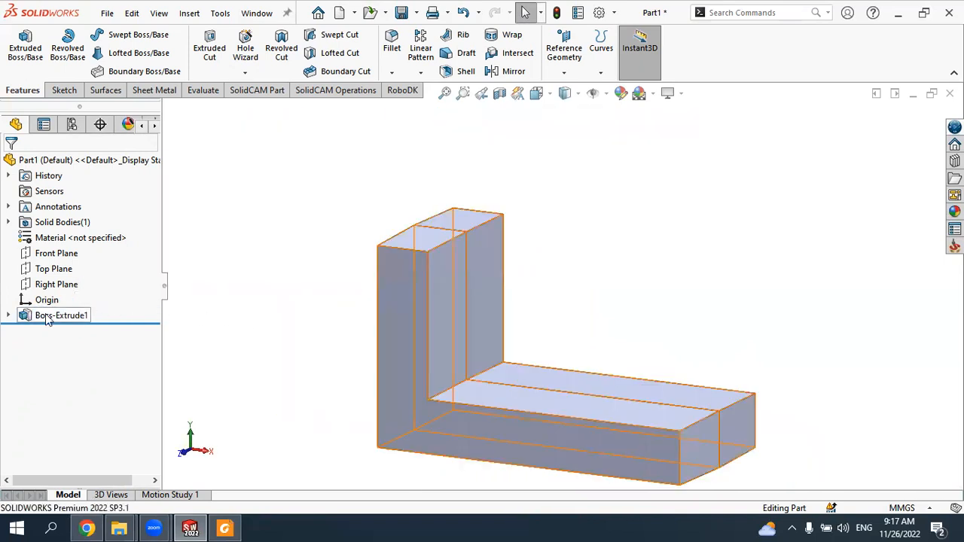
{"action": "left_click", "coordinate": [44, 317]}
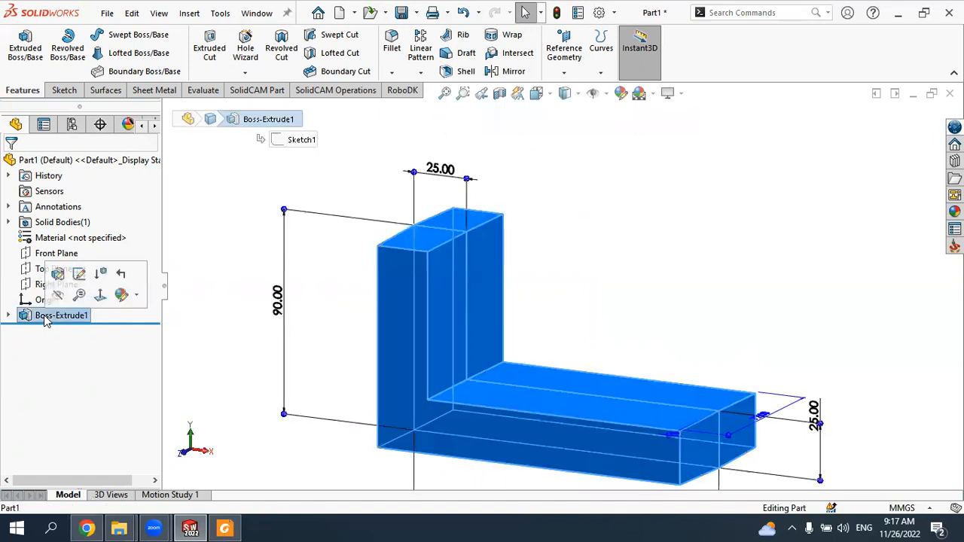
{"action": "left_click", "coordinate": [58, 276]}
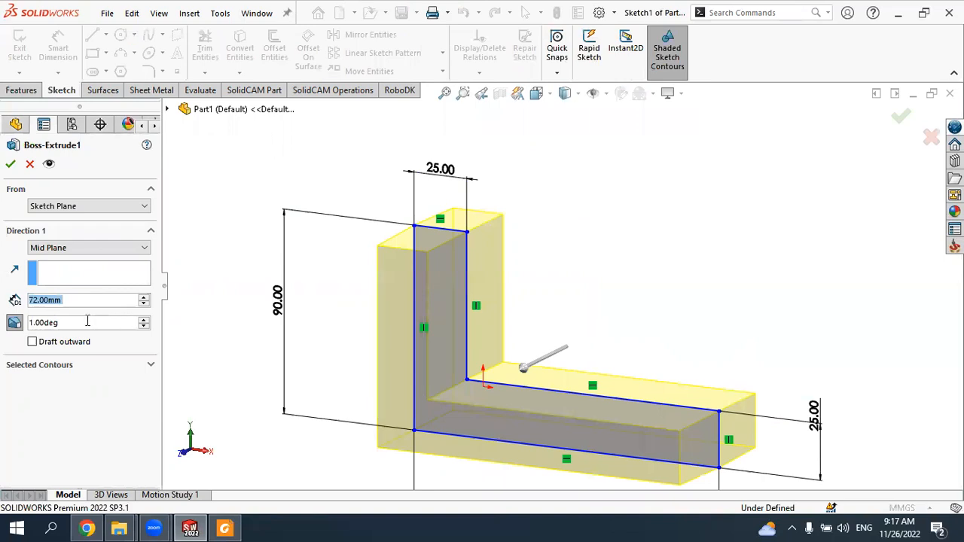
{"action": "left_click", "coordinate": [15, 322]}
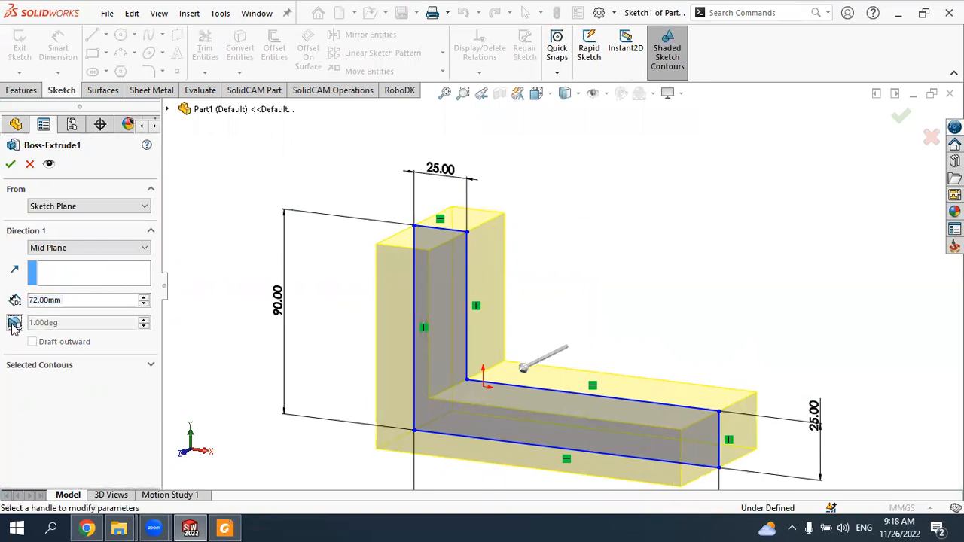
{"action": "left_click", "coordinate": [11, 163]}
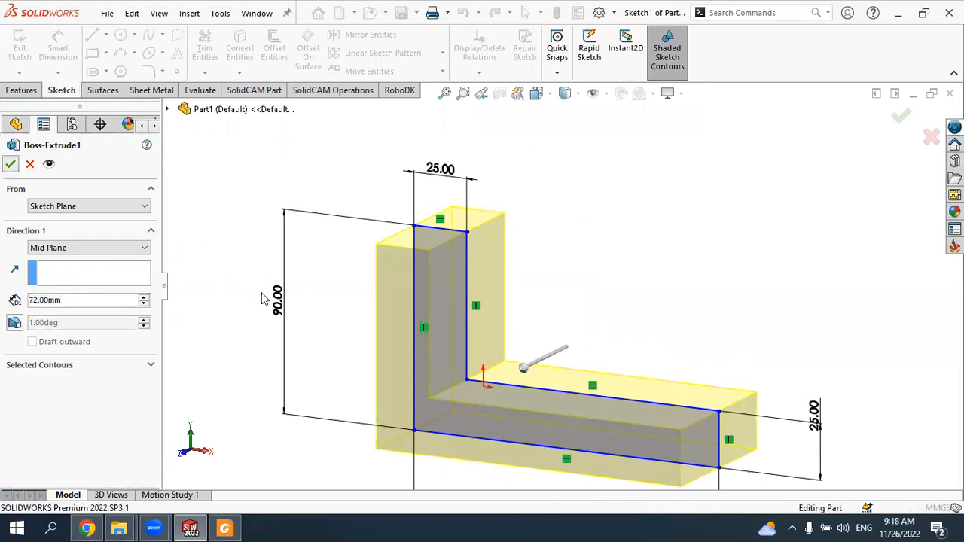
{"action": "middle_click_drag", "start_coordinate": [382, 305], "coordinate": [401, 295]}
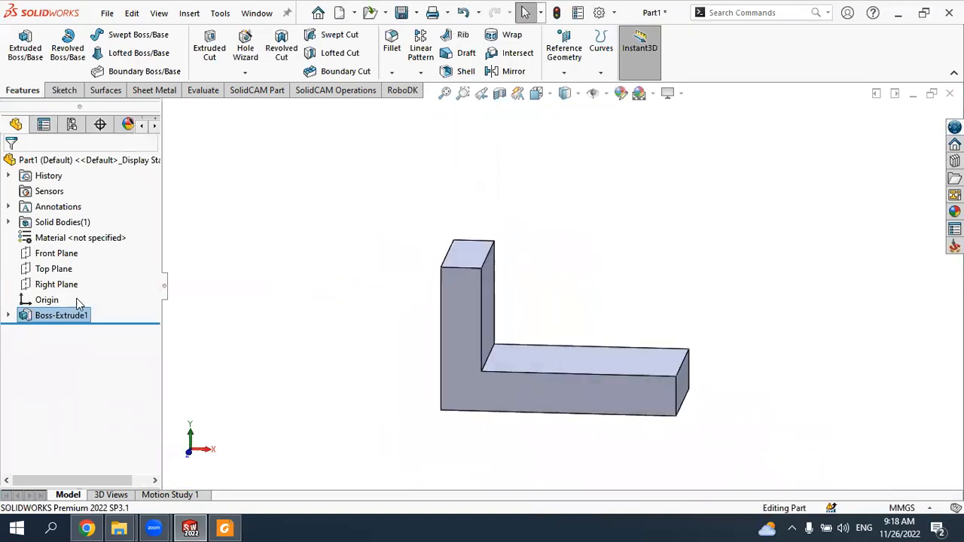
Step: Expand the extrusion in the feature tree, open its profile sketch to review the dimensions, and exit back to the solid
{"action": "left_click", "coordinate": [9, 316]}
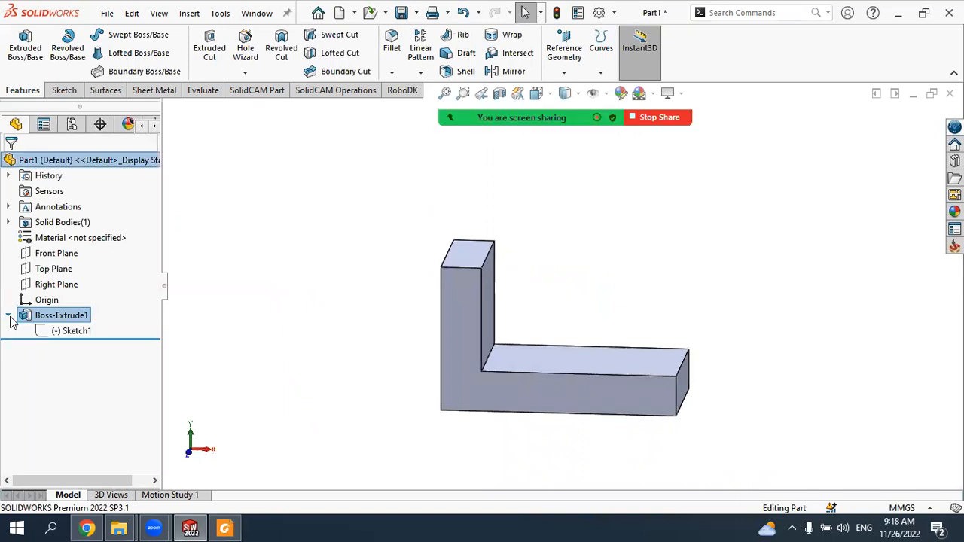
{"action": "left_click", "coordinate": [78, 331]}
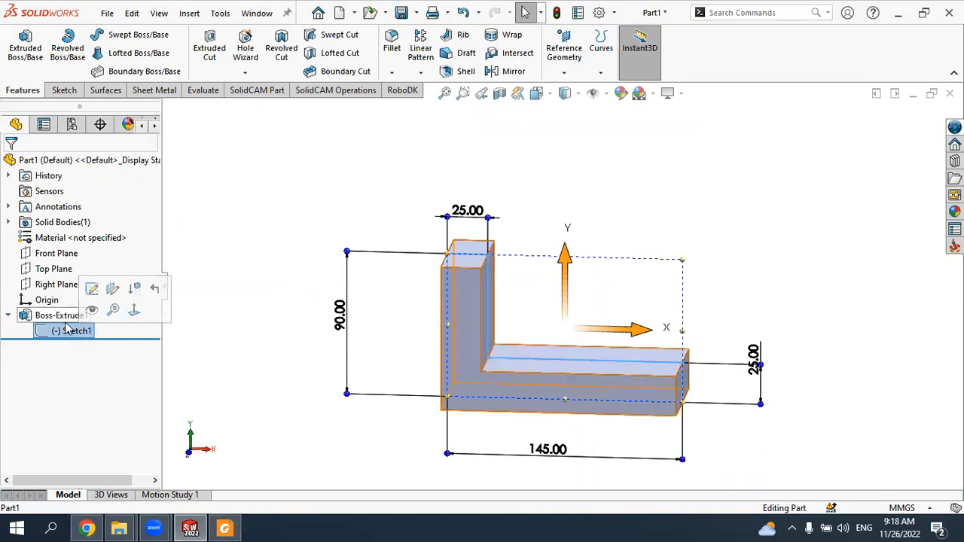
{"action": "left_click", "coordinate": [66, 317]}
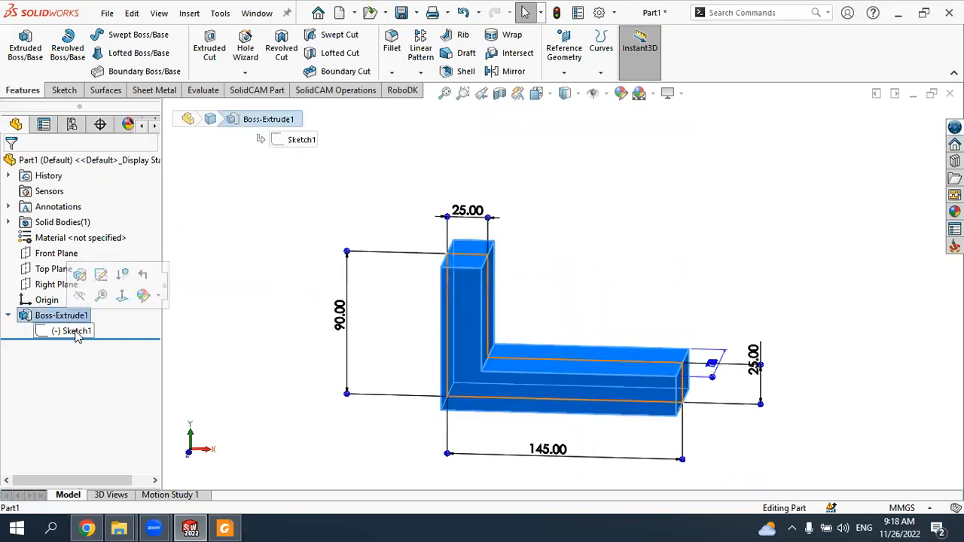
{"action": "left_click", "coordinate": [76, 333]}
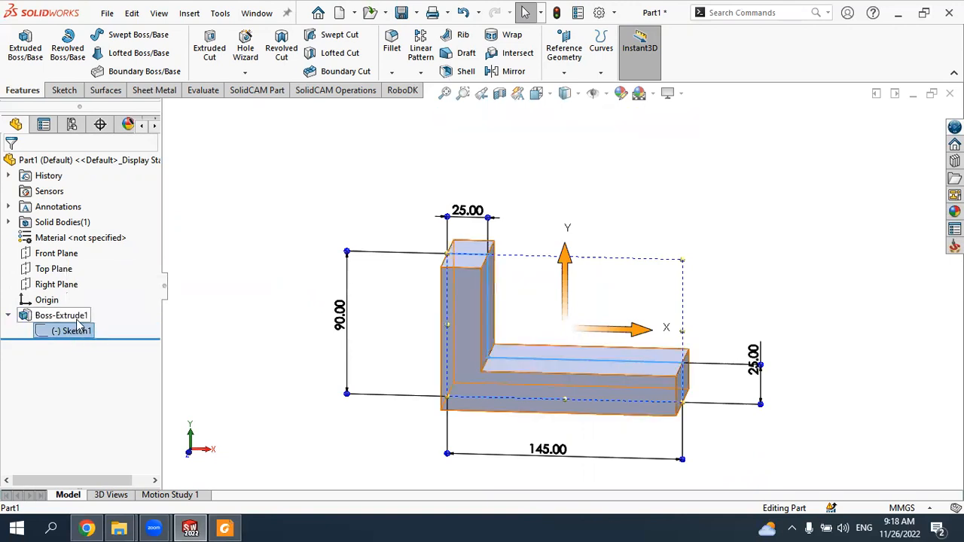
{"action": "left_click", "coordinate": [72, 317]}
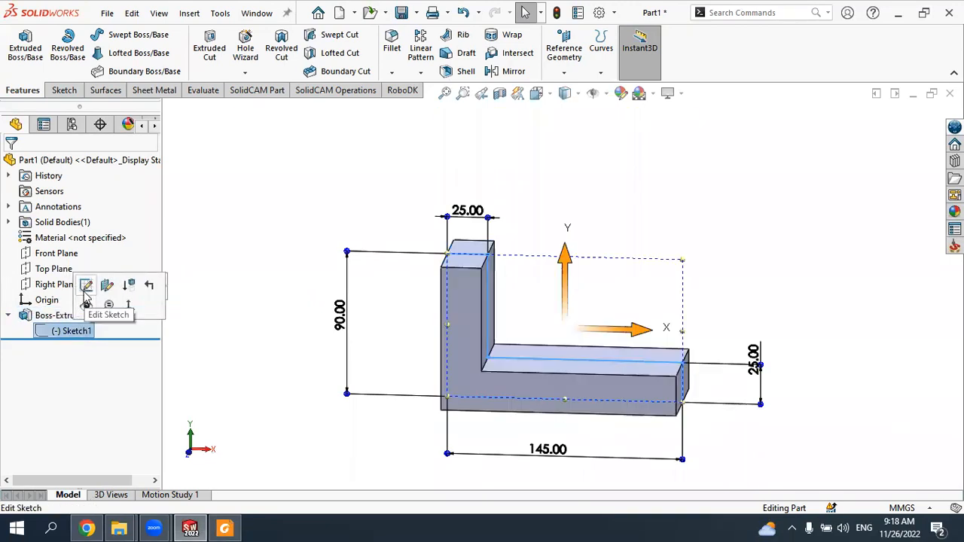
{"action": "left_click", "coordinate": [85, 287]}
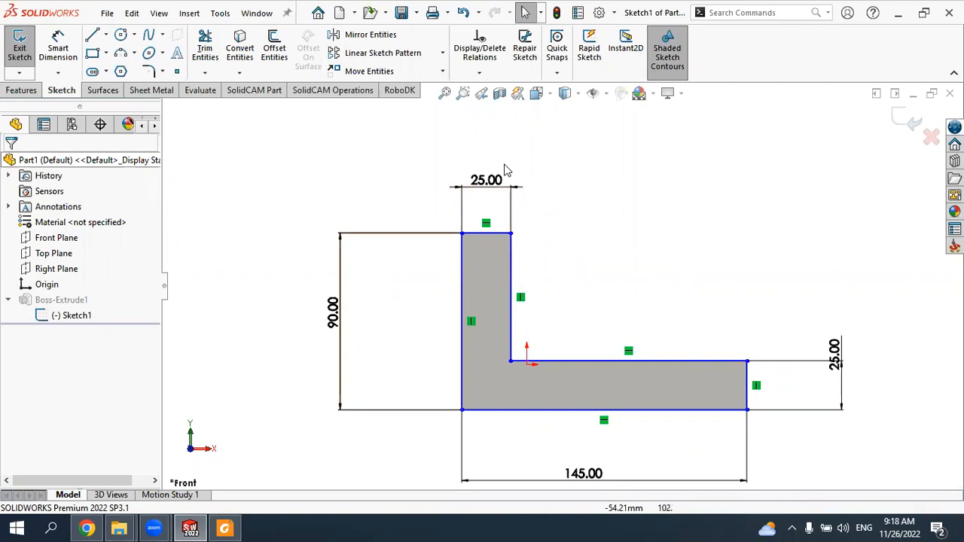
{"action": "left_click", "coordinate": [908, 128]}
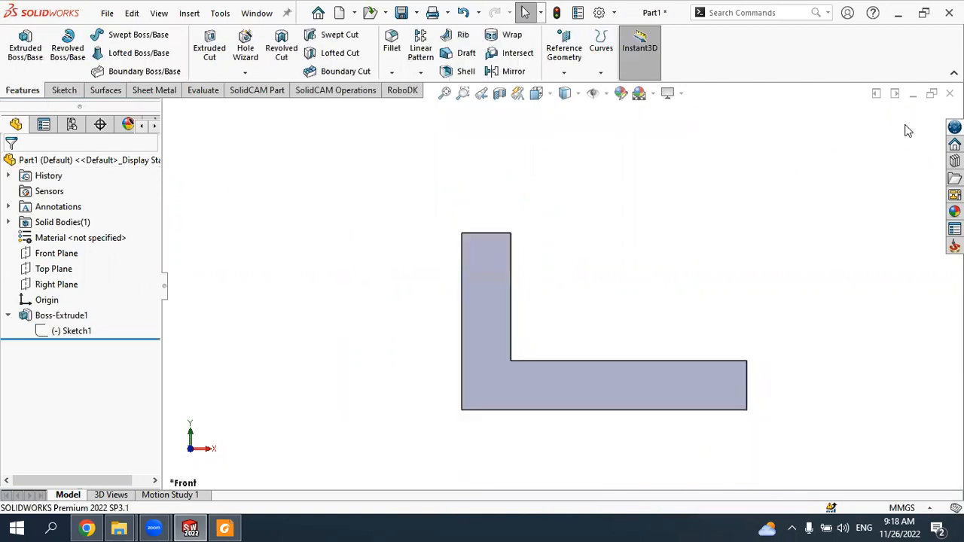
{"action": "middle_click_drag", "start_coordinate": [626, 283], "coordinate": [580, 325]}
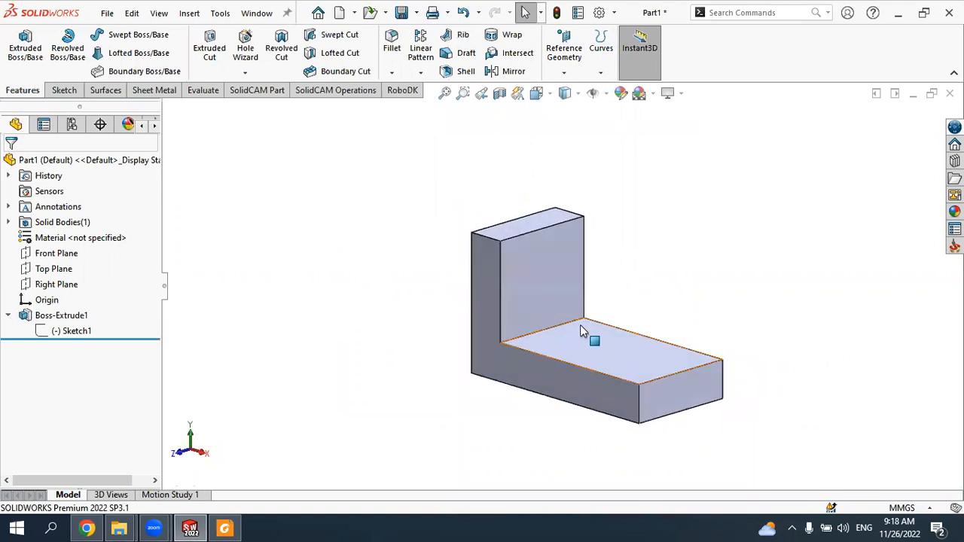
Step: Open the L-shaped extrusion's definition to review its Direction 1 settings, and close it
{"action": "left_click", "coordinate": [76, 316]}
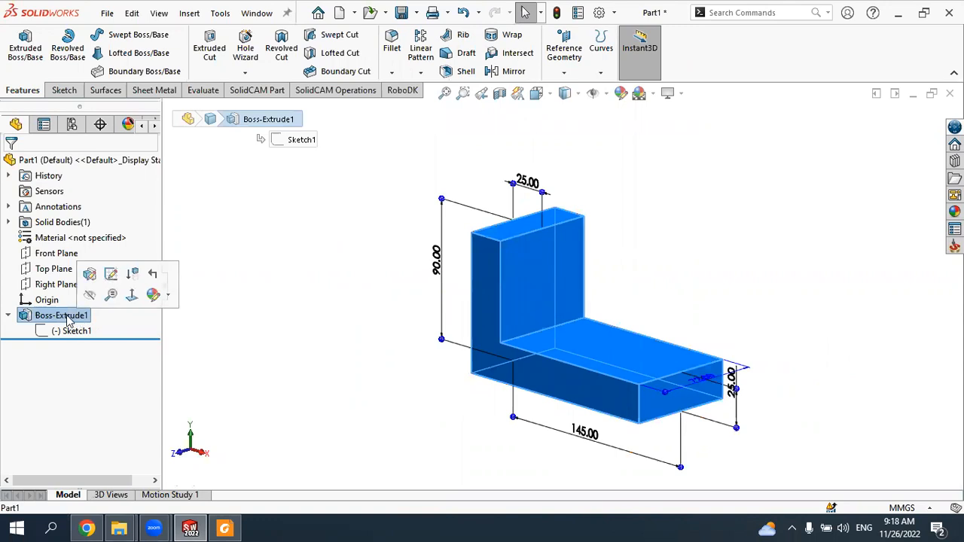
{"action": "left_click", "coordinate": [90, 277]}
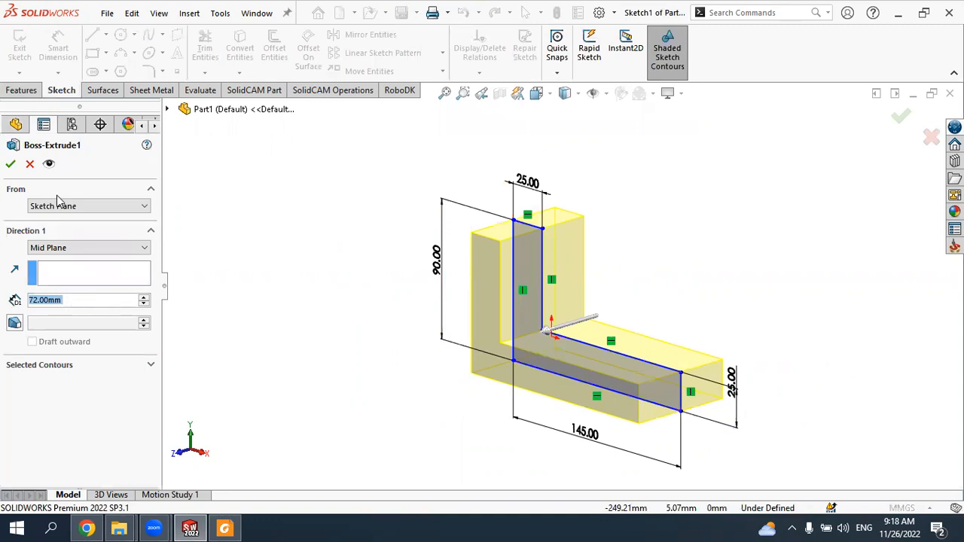
{"action": "left_click", "coordinate": [11, 165]}
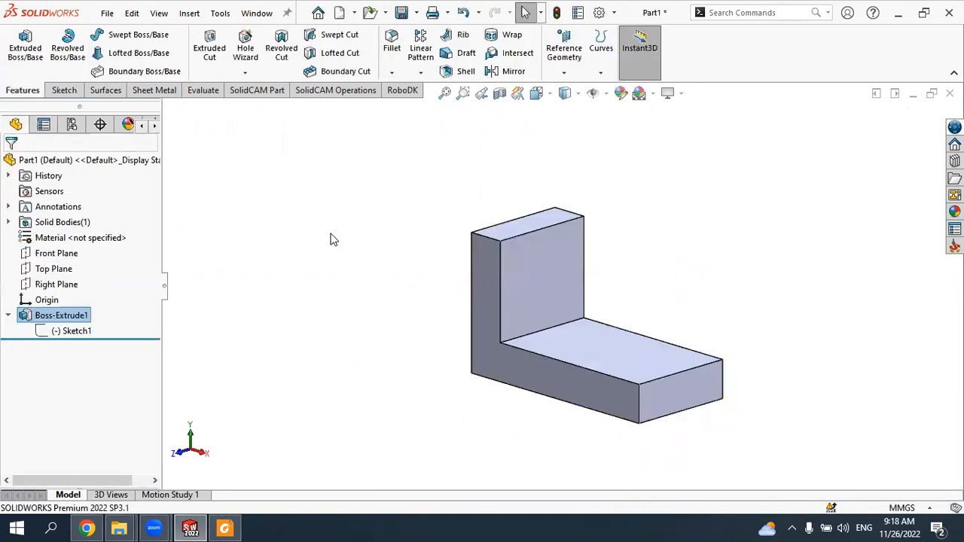
{"action": "mouse_move", "coordinate": [521, 266]}
{"action": "middle_mouse_down"}
{"action": "mouse_move", "coordinate": [555, 243]}
{"action": "mouse_move", "coordinate": [532, 258]}
{"action": "middle_mouse_up"}
{"action": "scroll", "coordinate": [587, 273], "scroll_direction": "up", "scroll_amount": 4}
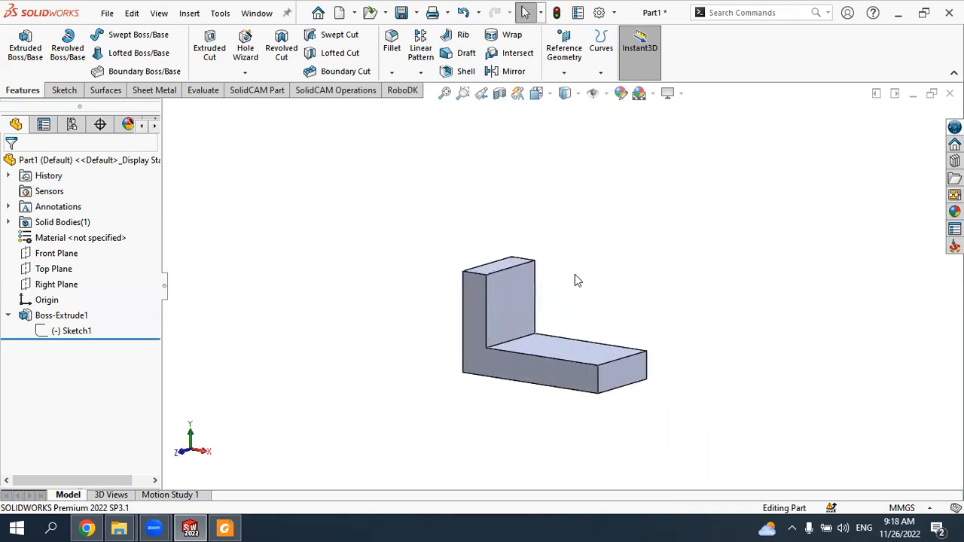
Step: Reopen the extrusion's definition, review the start condition choices, keep Sketch Plane, and accept
{"action": "left_click", "coordinate": [60, 315]}
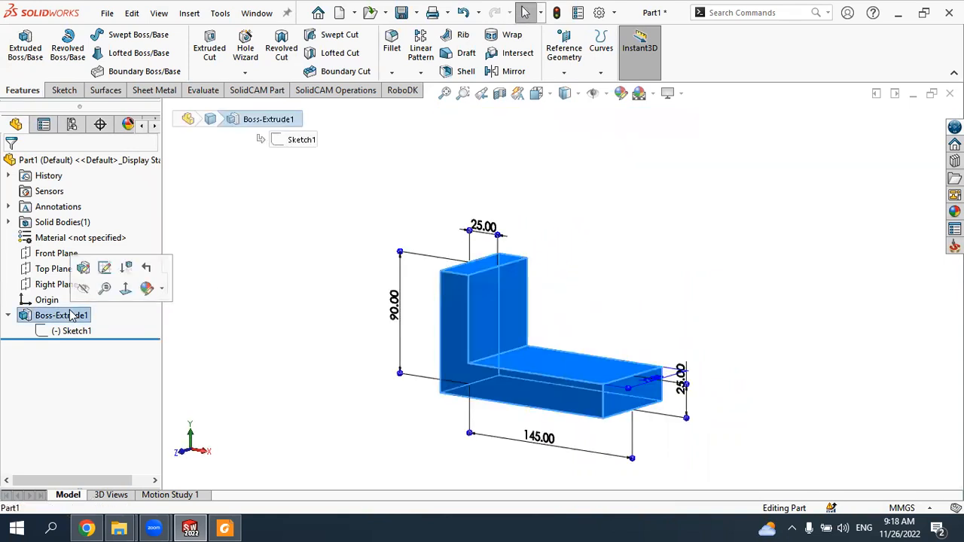
{"action": "left_click", "coordinate": [85, 265]}
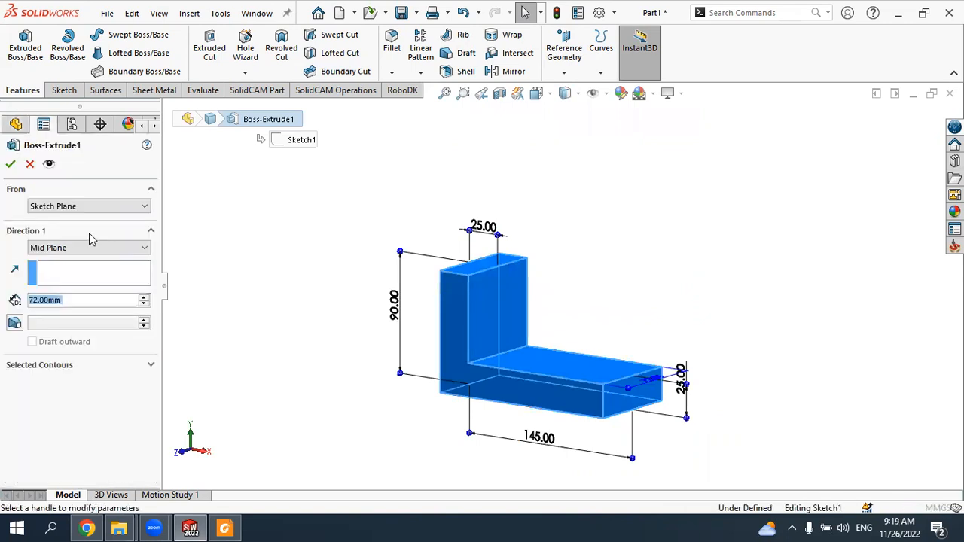
{"action": "left_click", "coordinate": [75, 206]}
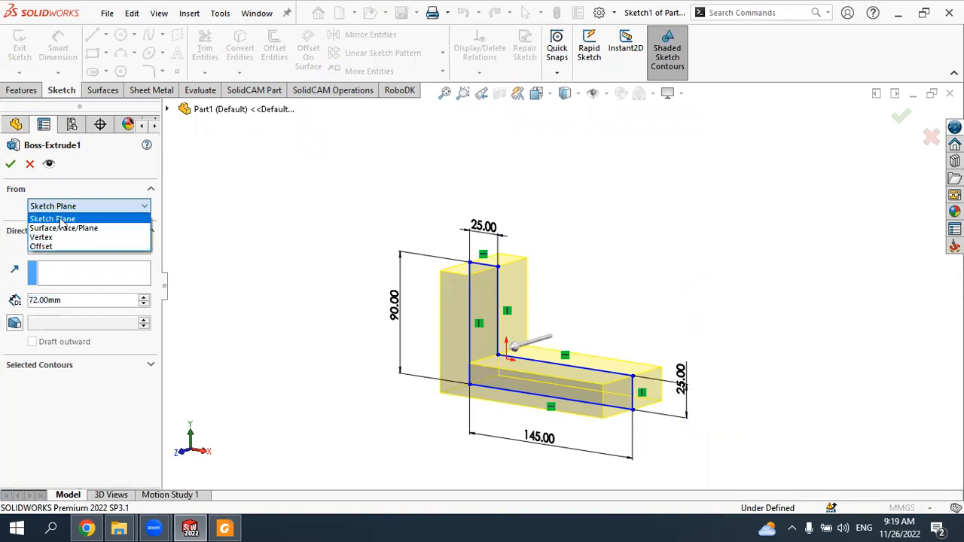
{"action": "left_click", "coordinate": [66, 219]}
{"action": "left_click", "coordinate": [11, 164]}
{"action": "middle_click_drag", "start_coordinate": [547, 301], "coordinate": [522, 318]}
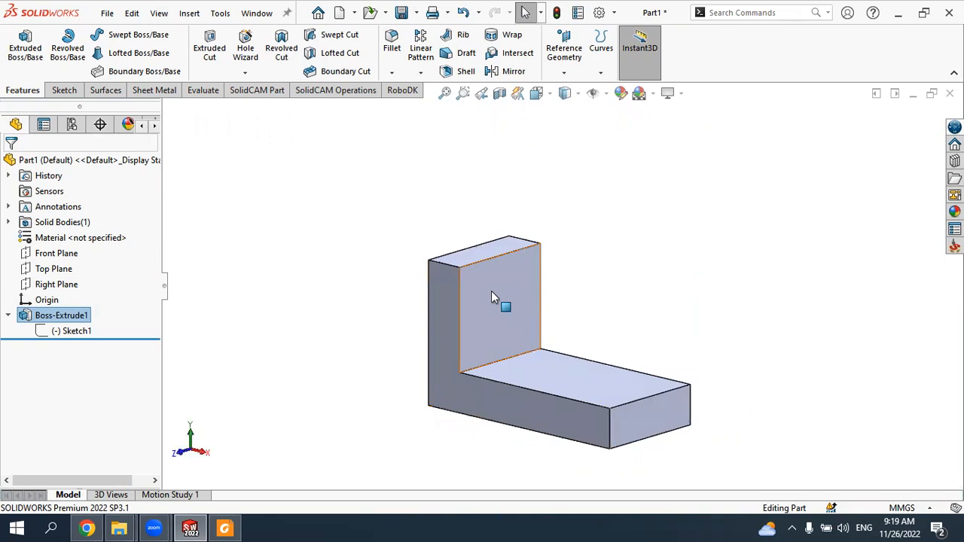
Step: Start a new sketch on the front L-shaped face of the solid
{"action": "left_click", "coordinate": [64, 90]}
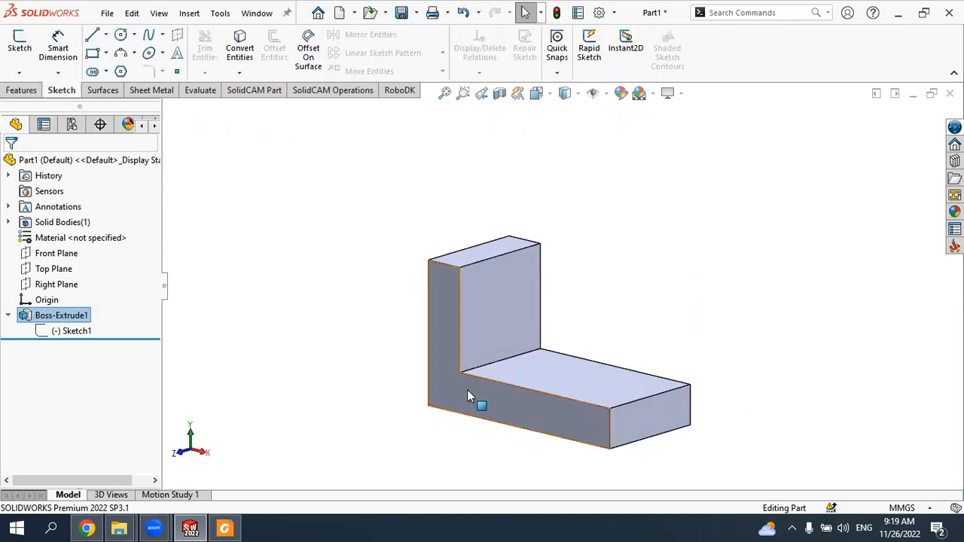
{"action": "left_click", "coordinate": [22, 90]}
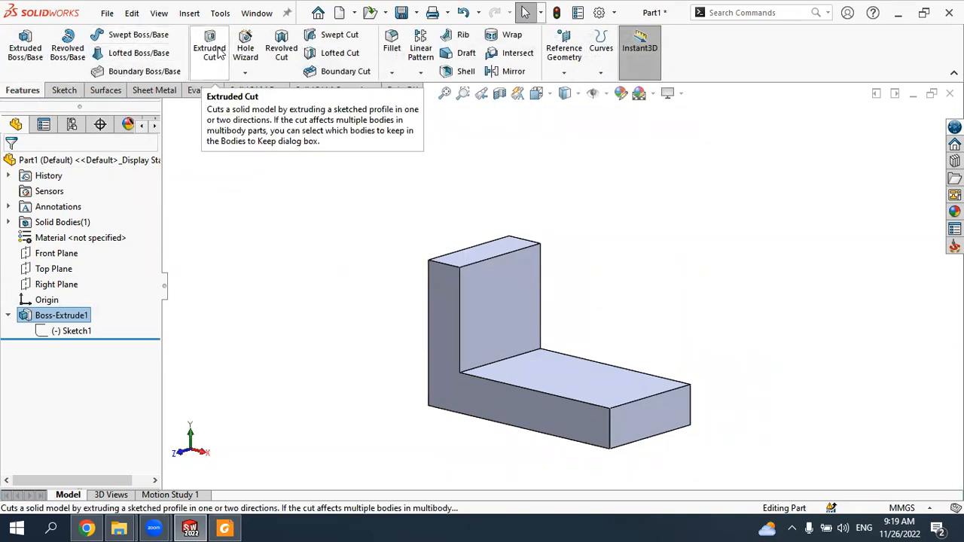
{"action": "left_click", "coordinate": [64, 90]}
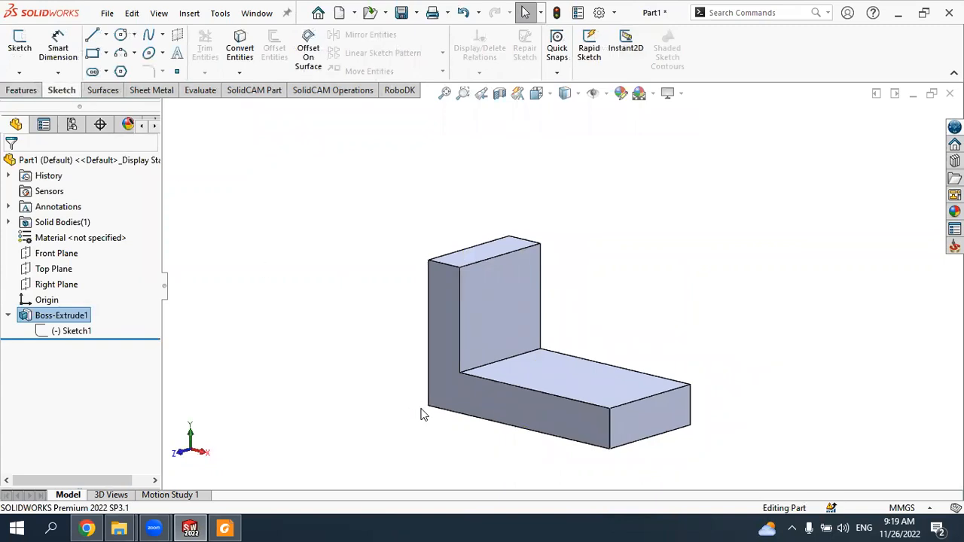
{"action": "left_click", "coordinate": [449, 402]}
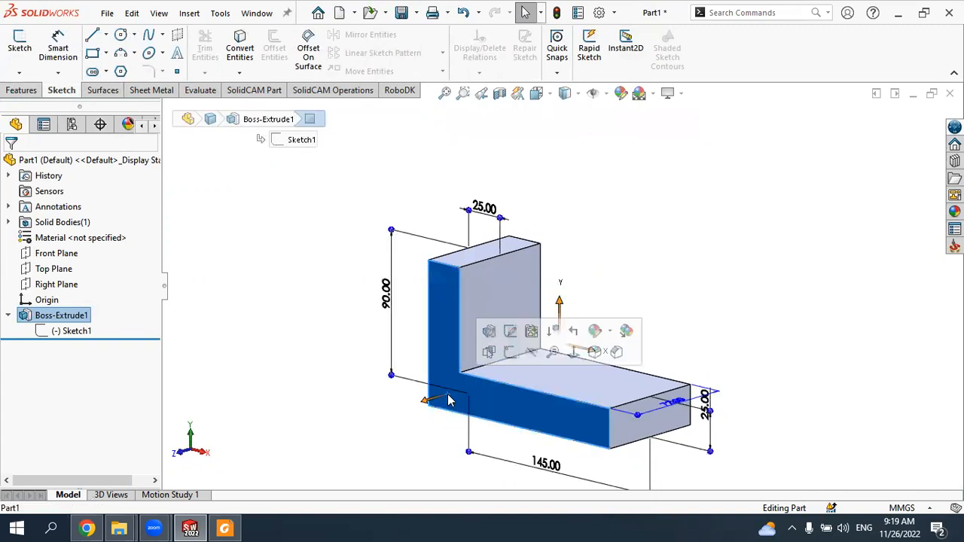
{"action": "left_click", "coordinate": [353, 416]}
{"action": "left_click", "coordinate": [454, 395]}
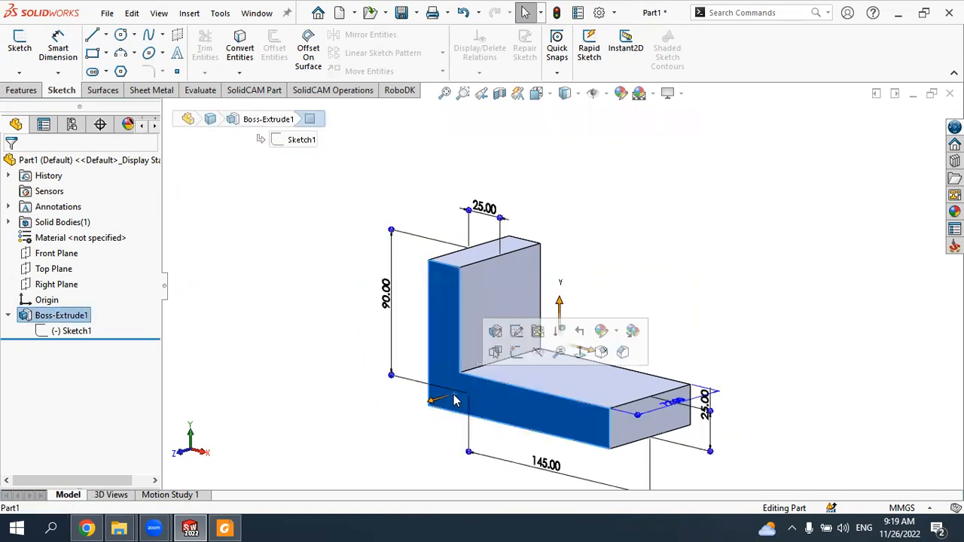
{"action": "left_click", "coordinate": [516, 352]}
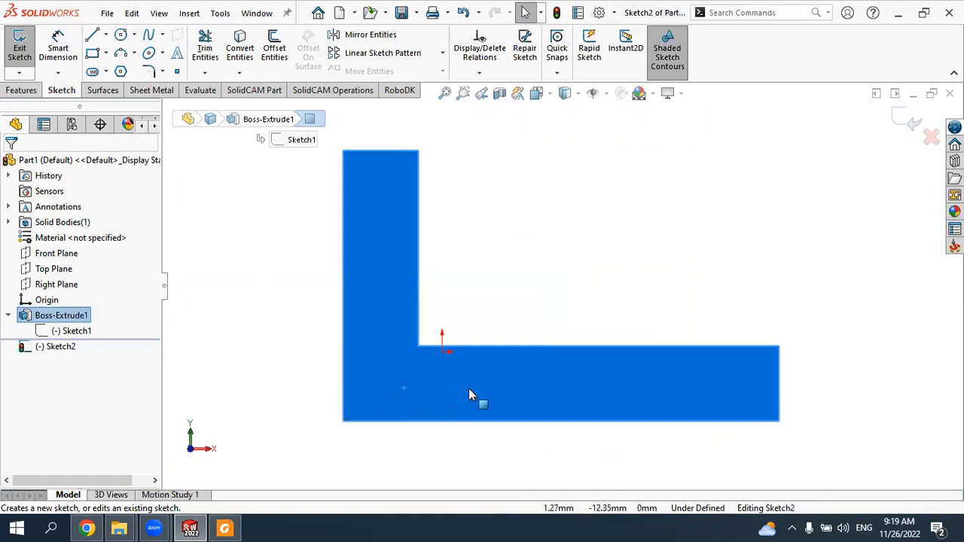
Step: Draw a corner rectangle about 81 mm by 13 mm on the front face, starting at the L-profile's outer lower corner
{"action": "left_click", "coordinate": [106, 54]}
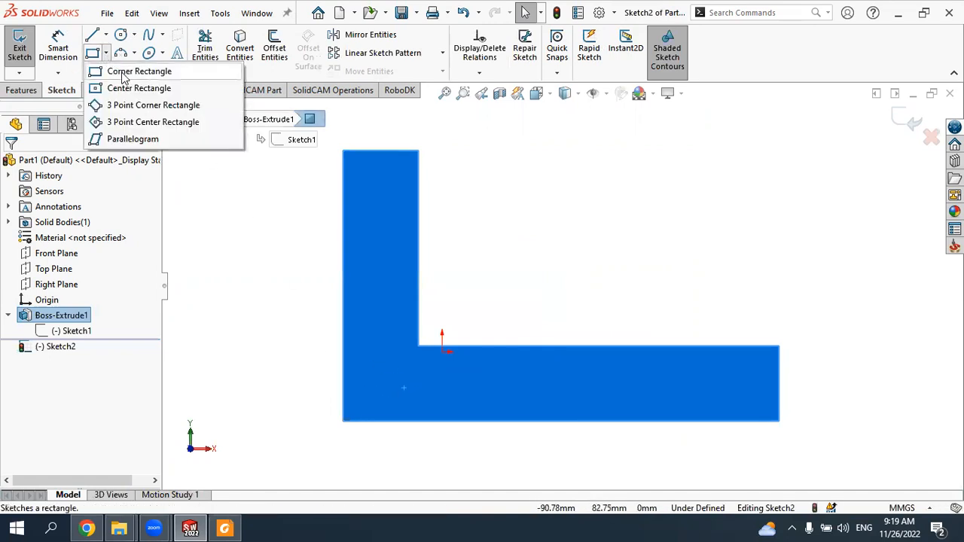
{"action": "left_click", "coordinate": [127, 71]}
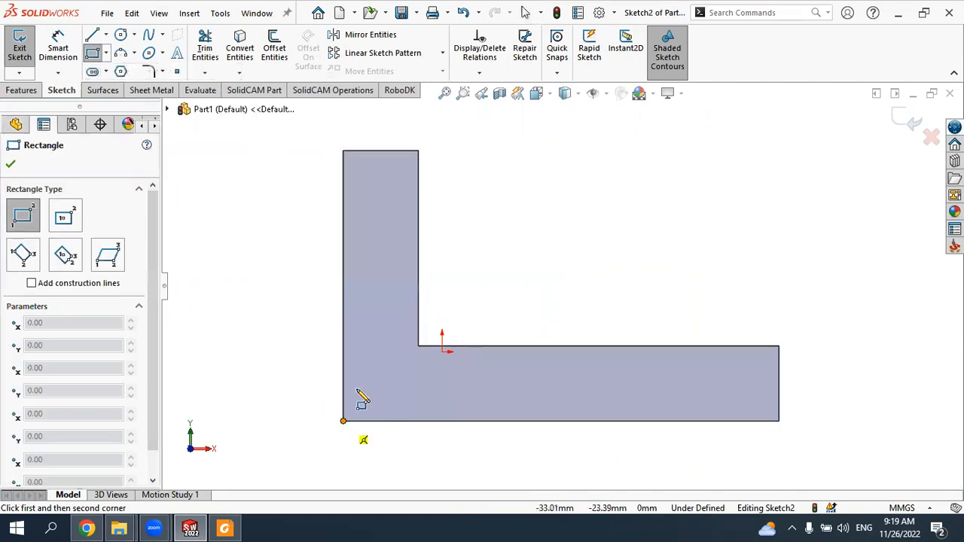
{"action": "left_click", "coordinate": [345, 420]}
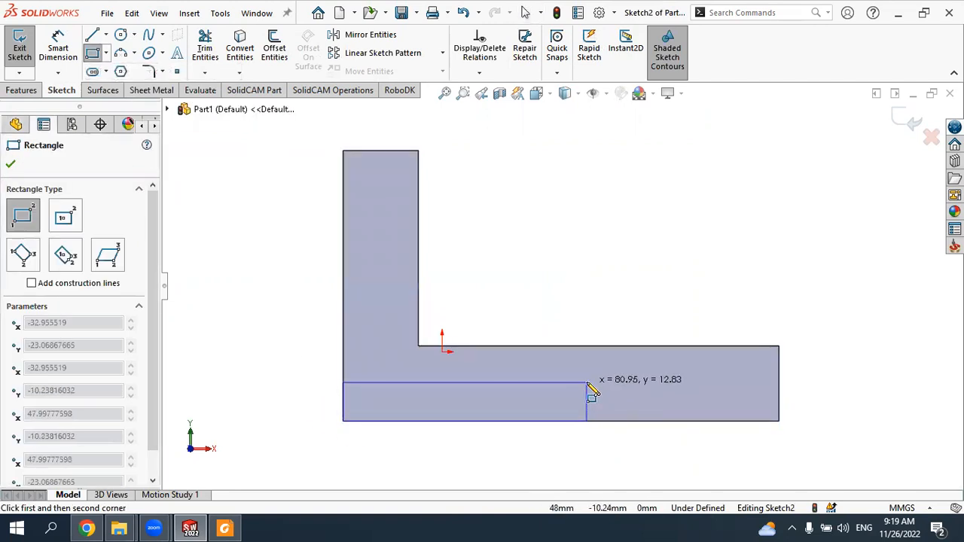
{"action": "left_click", "coordinate": [588, 383]}
{"action": "key", "text": "Escape"}
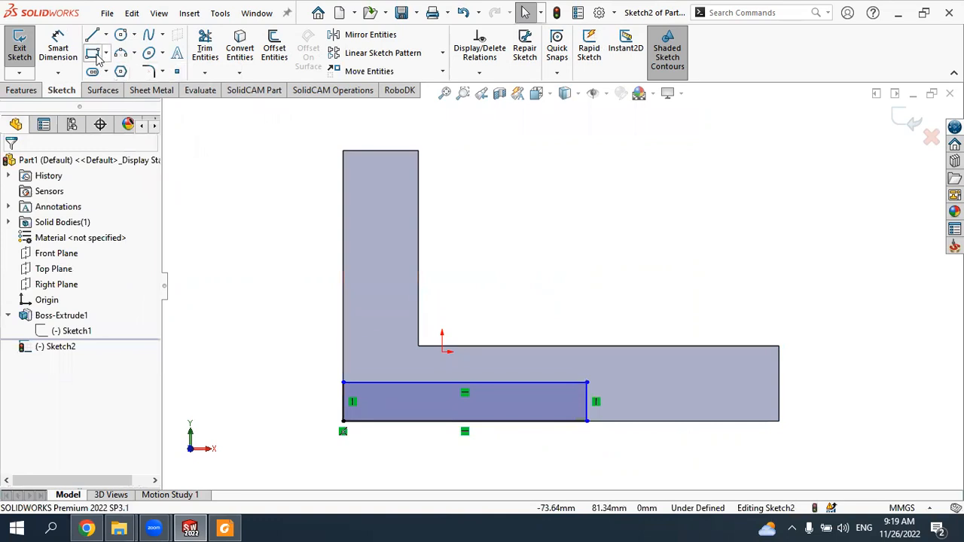
Step: Dimension the rectangle's short vertical side and set its height to 6 mm
{"action": "left_click", "coordinate": [58, 48]}
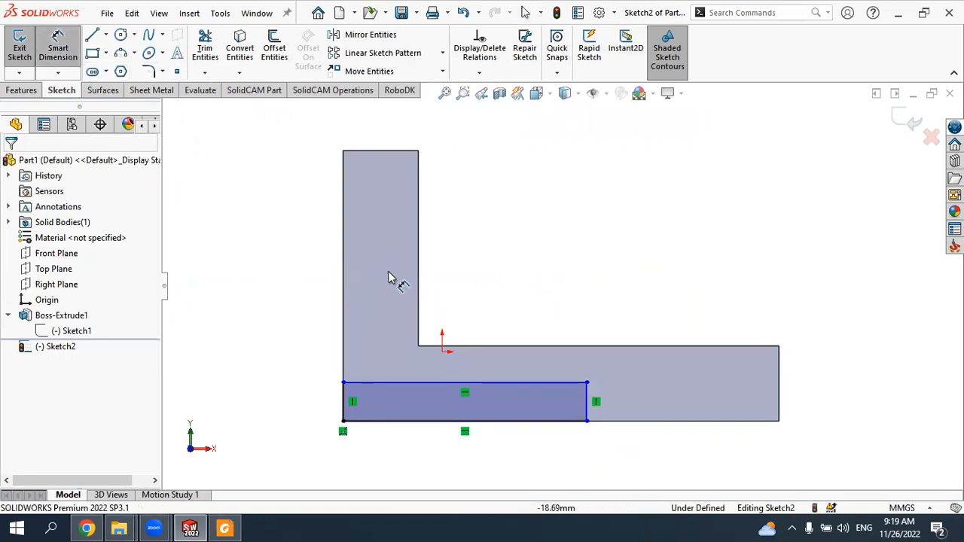
{"action": "left_click", "coordinate": [344, 401]}
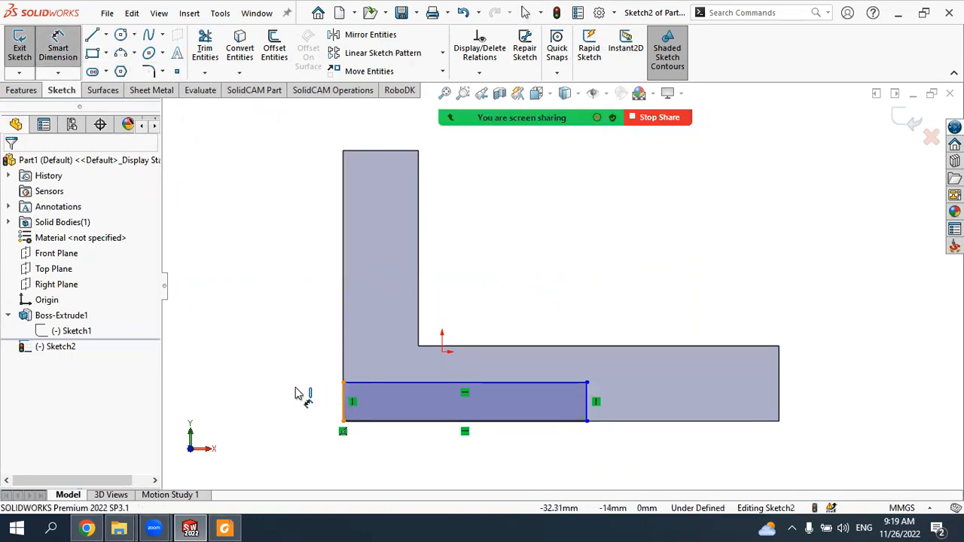
{"action": "left_click", "coordinate": [252, 359]}
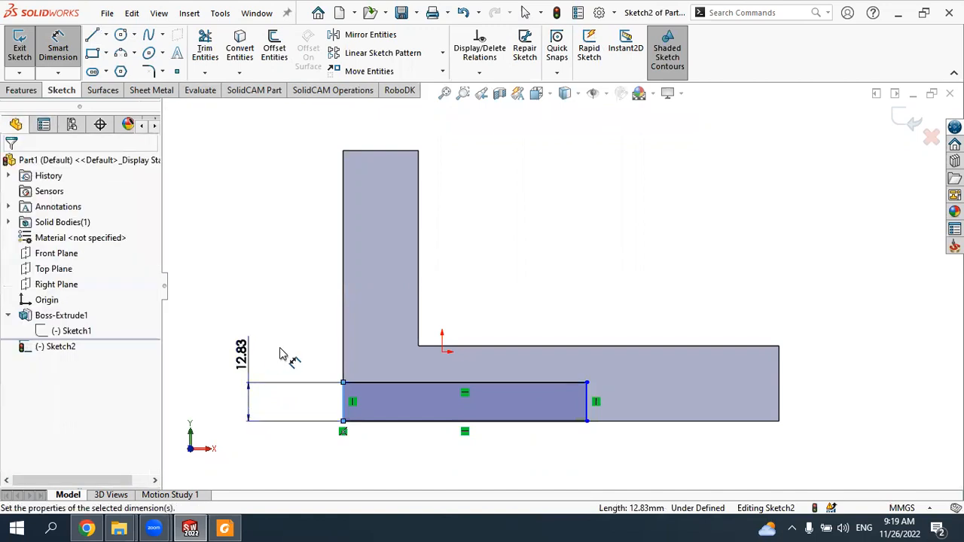
{"action": "type", "text": "6"}
{"action": "key", "text": "Return"}
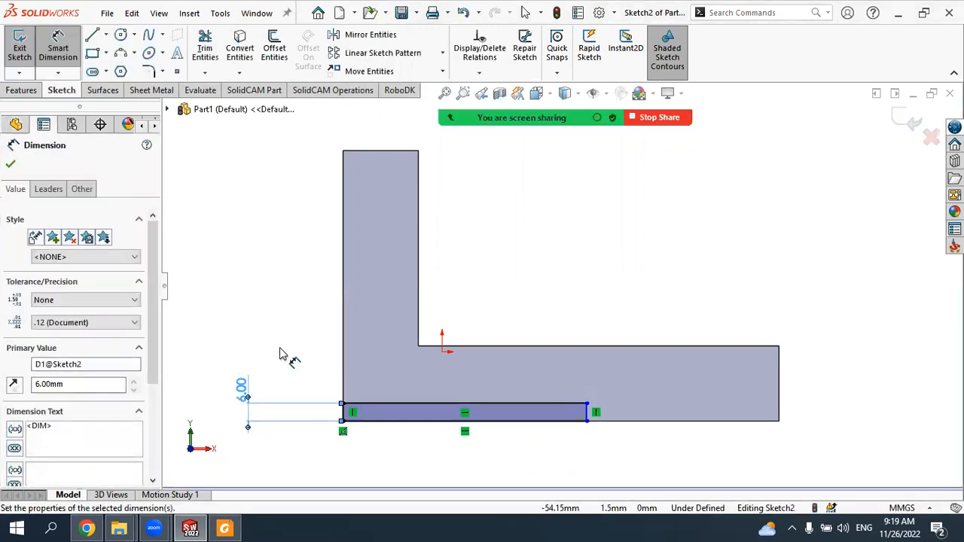
Step: Dimension the rectangle's long horizontal side, set it to 72 mm, and finish dimensioning
{"action": "left_click", "coordinate": [399, 405]}
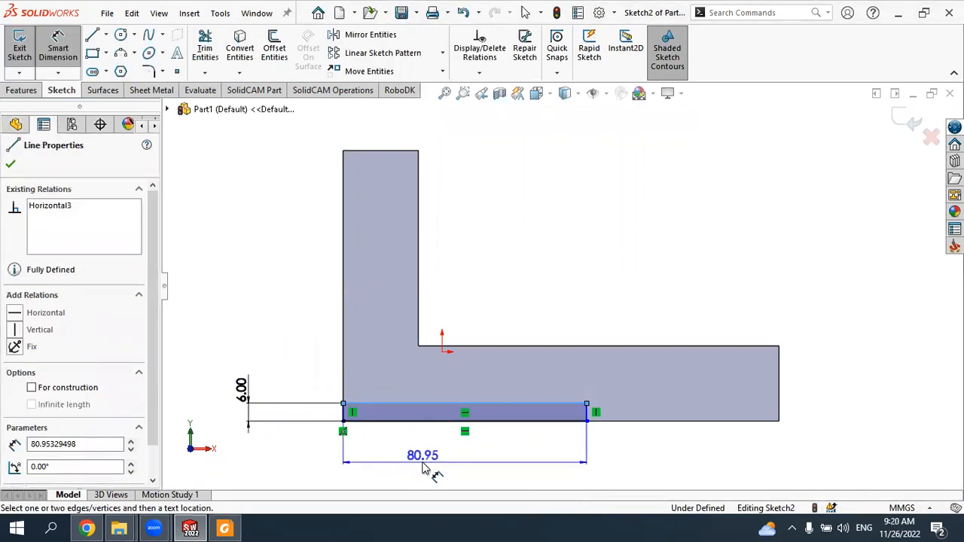
{"action": "left_click", "coordinate": [438, 468]}
{"action": "type", "text": "72"}
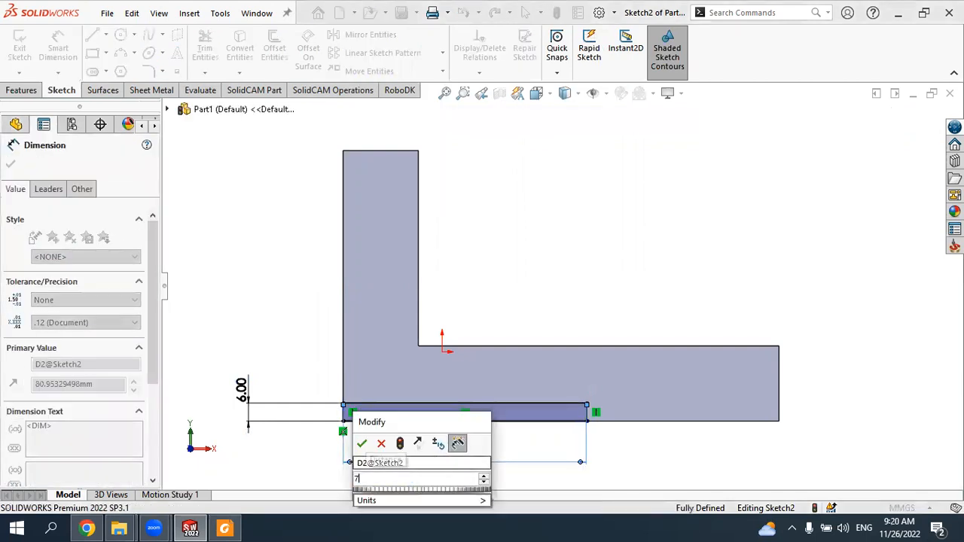
{"action": "key", "text": "Return"}
{"action": "key", "text": "Escape"}
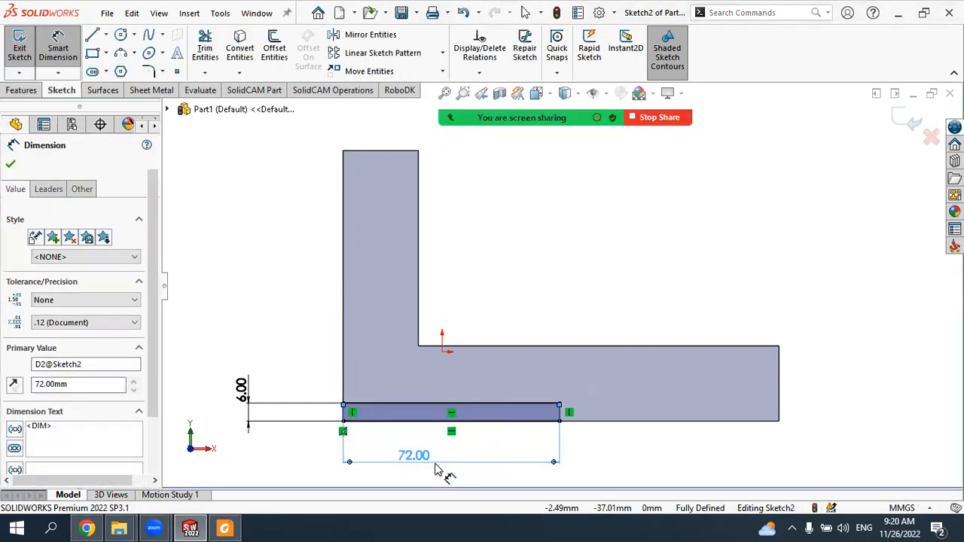
{"action": "key", "text": "Escape"}
Step: Begin an extruded cut from the rectangle sketch, with a Blind end condition and Sketch Plane as the start condition
{"action": "left_click", "coordinate": [21, 90]}
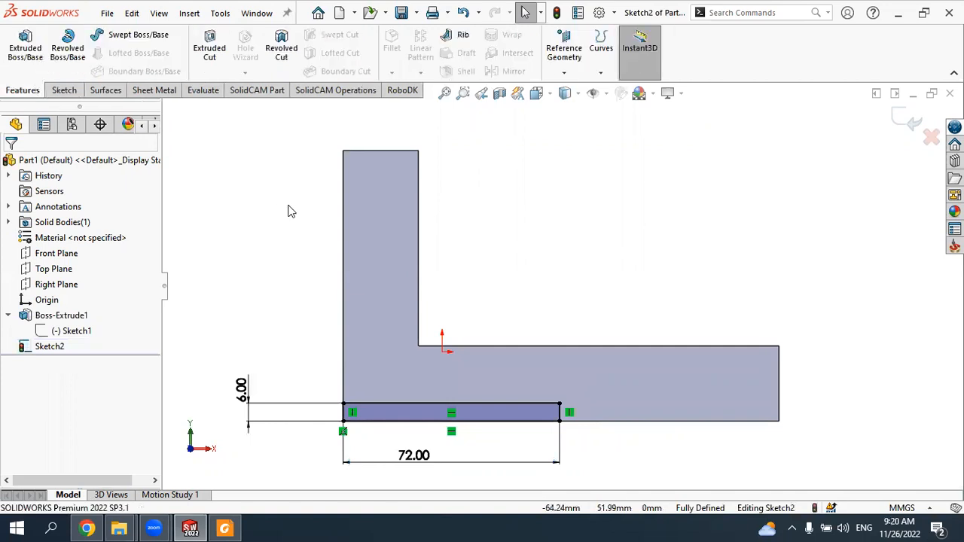
{"action": "scroll", "coordinate": [387, 239], "scroll_direction": "down", "scroll_amount": 3}
{"action": "scroll", "coordinate": [383, 239], "scroll_direction": "up", "scroll_amount": 4}
{"action": "mouse_move", "coordinate": [383, 239]}
{"action": "middle_mouse_down"}
{"action": "mouse_move", "coordinate": [399, 283]}
{"action": "mouse_move", "coordinate": [506, 360]}
{"action": "middle_mouse_up"}
{"action": "left_click", "coordinate": [515, 386]}
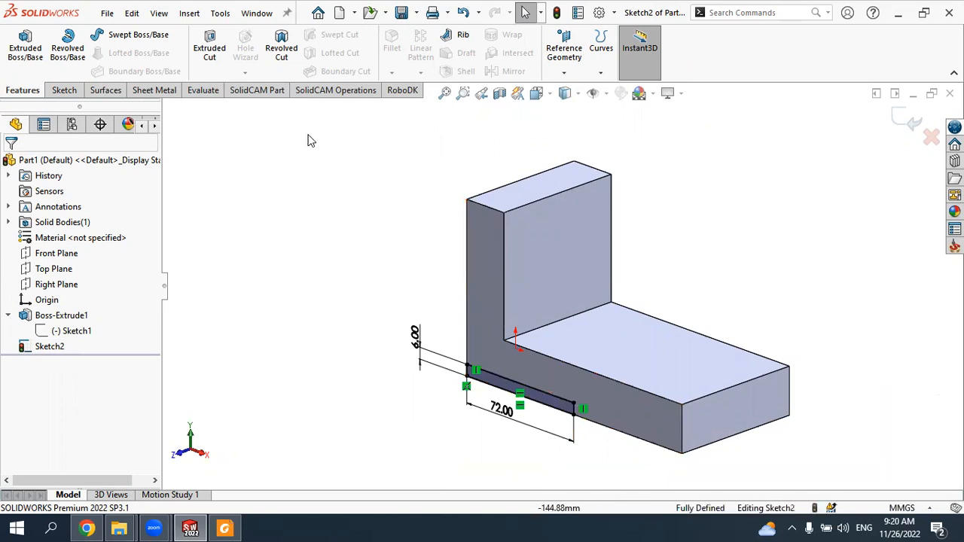
{"action": "left_click", "coordinate": [209, 41]}
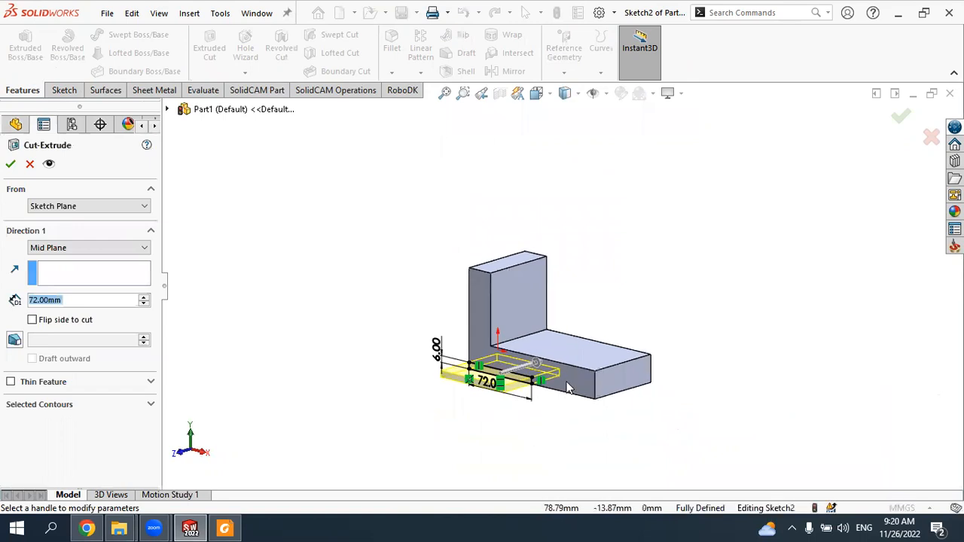
{"action": "scroll", "coordinate": [476, 355], "scroll_direction": "down", "scroll_amount": 2}
{"action": "middle_click_drag", "start_coordinate": [476, 356], "coordinate": [467, 373]}
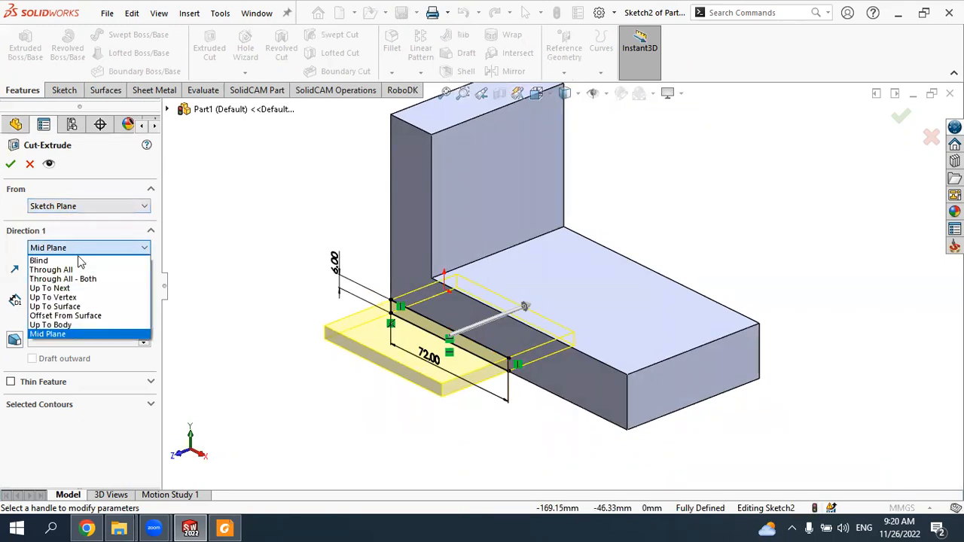
{"action": "left_click", "coordinate": [46, 260]}
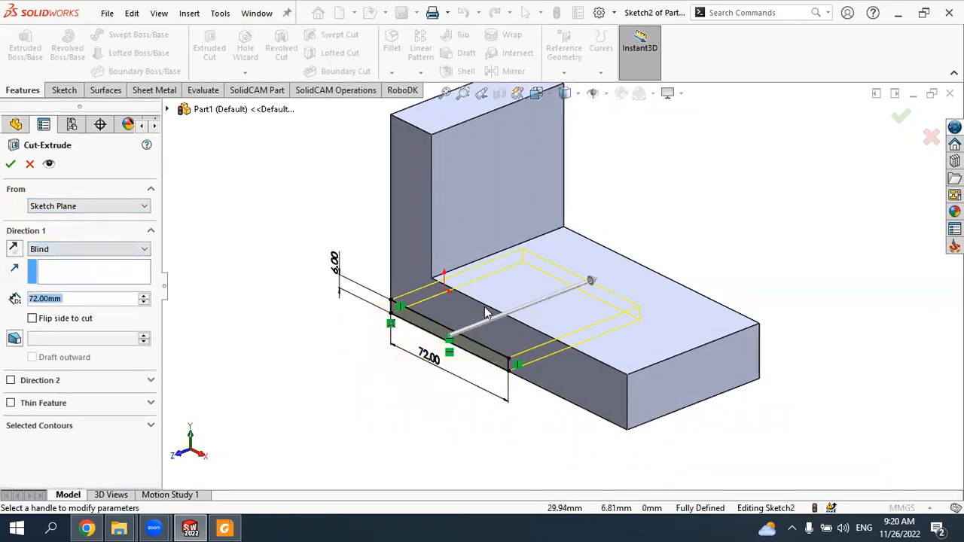
{"action": "left_click", "coordinate": [81, 206]}
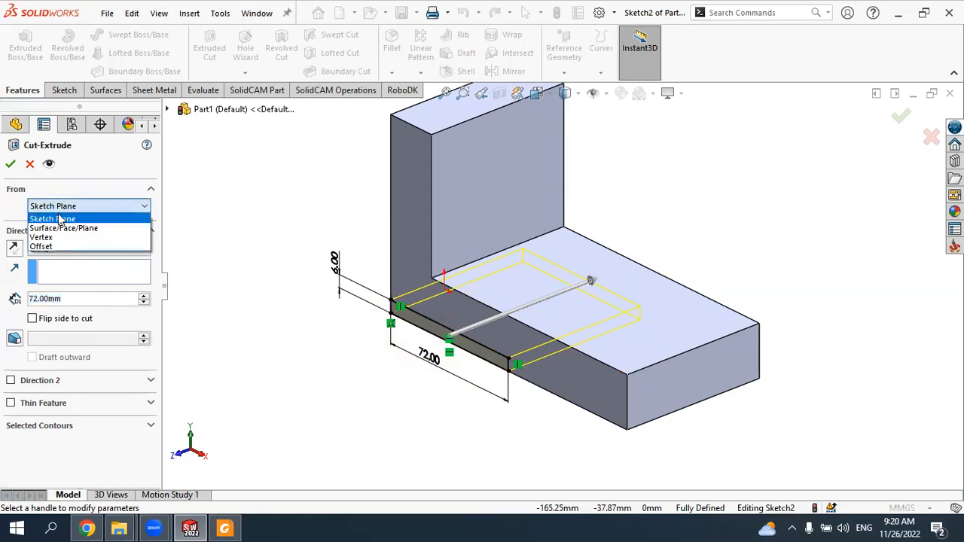
{"action": "left_click", "coordinate": [66, 218]}
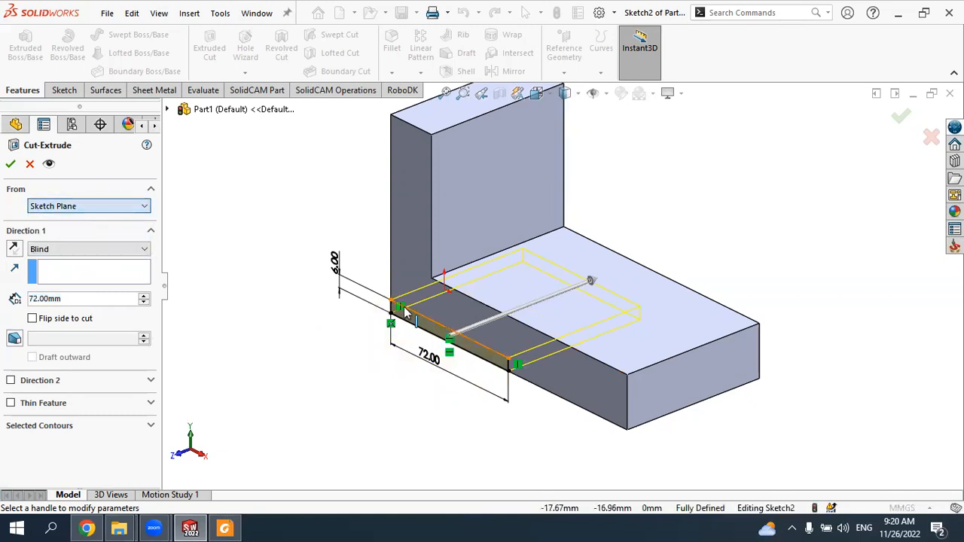
Step: Try the Surface/Face/Plane start condition for the cut, picking the front L-shaped face and then the opposite L-shaped face
{"action": "left_click", "coordinate": [96, 208]}
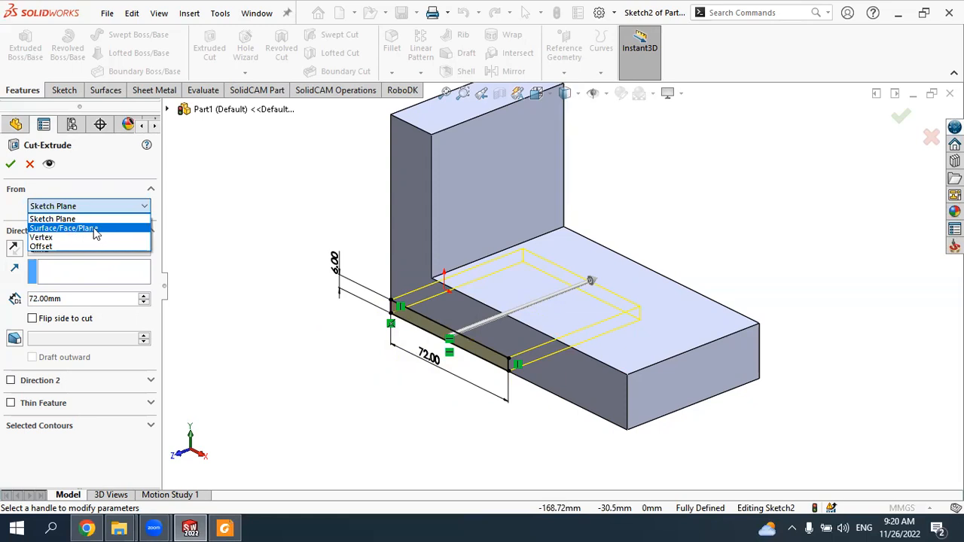
{"action": "left_click", "coordinate": [96, 228]}
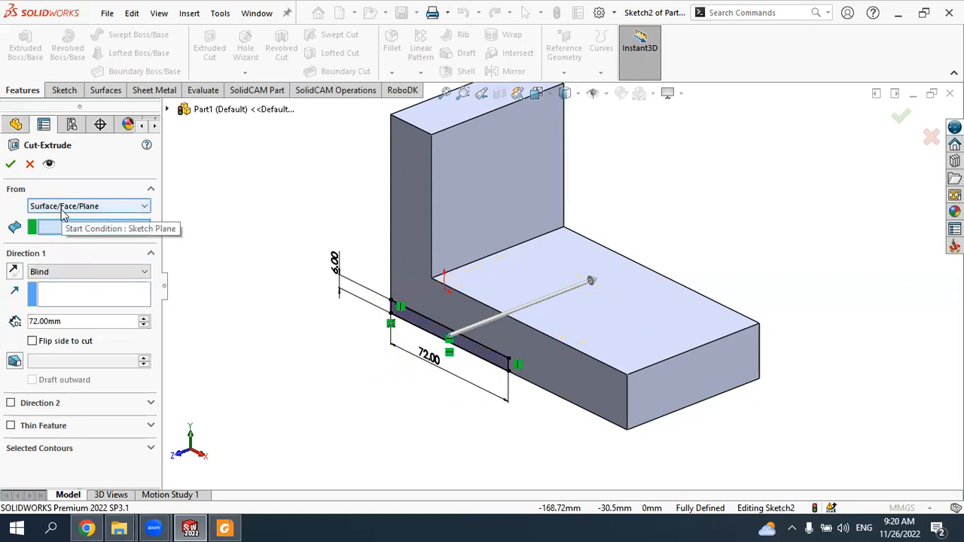
{"action": "left_click", "coordinate": [439, 310]}
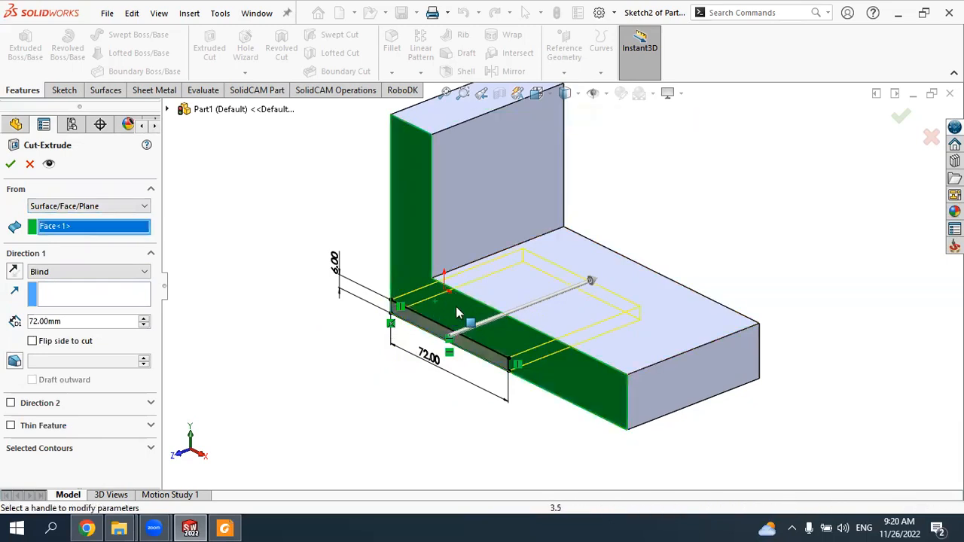
{"action": "middle_click_drag", "start_coordinate": [514, 339], "coordinate": [629, 333]}
{"action": "left_click", "coordinate": [633, 333]}
{"action": "left_click_drag", "start_coordinate": [657, 344], "coordinate": [701, 326]}
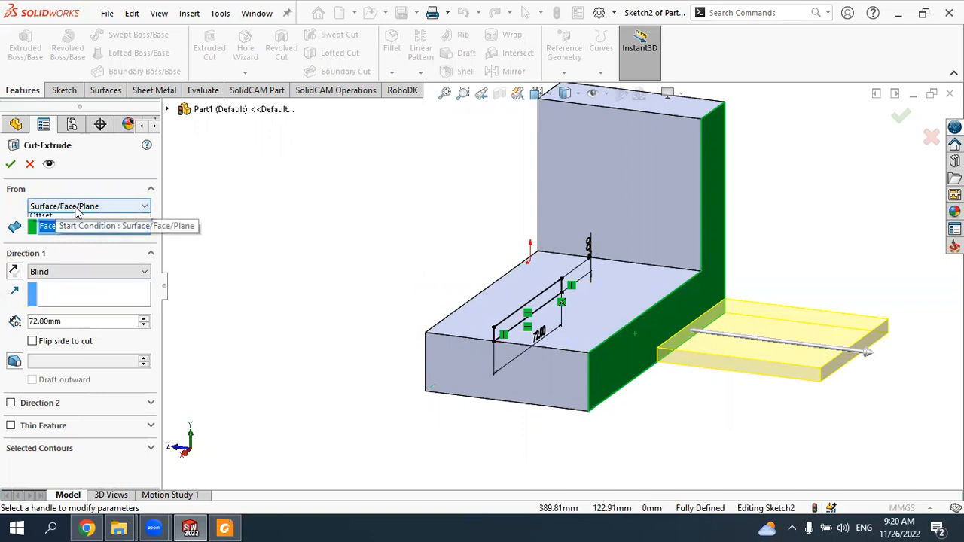
Step: Try the Vertex start condition for the cut, picking the front inner-corner vertex and then the matching vertex on the far side
{"action": "left_click", "coordinate": [77, 213]}
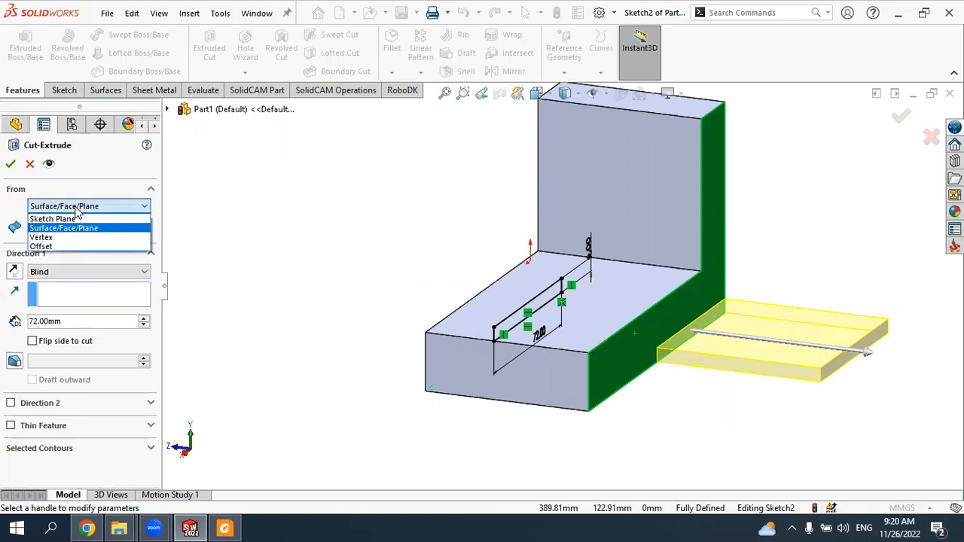
{"action": "left_click", "coordinate": [41, 238]}
{"action": "middle_click_drag", "start_coordinate": [351, 280], "coordinate": [442, 290]}
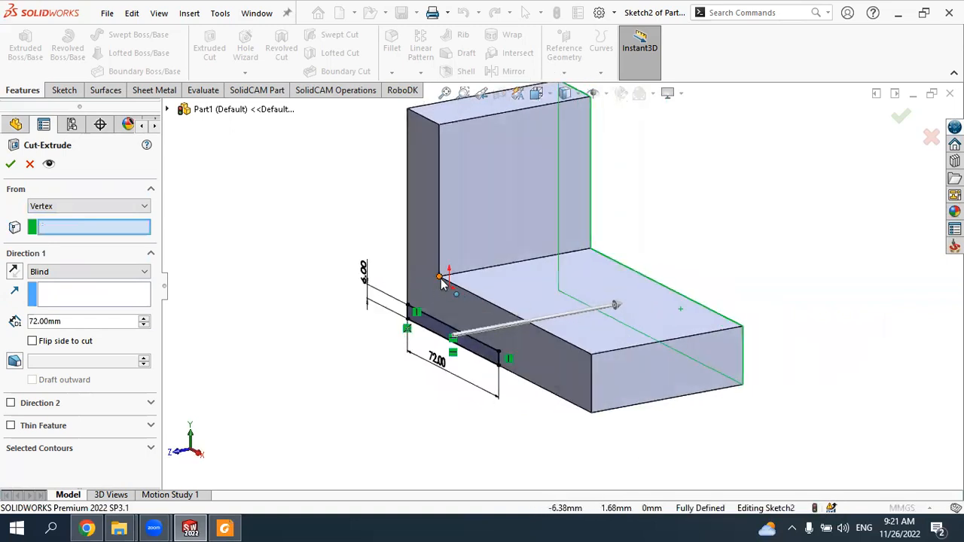
{"action": "left_click", "coordinate": [440, 277]}
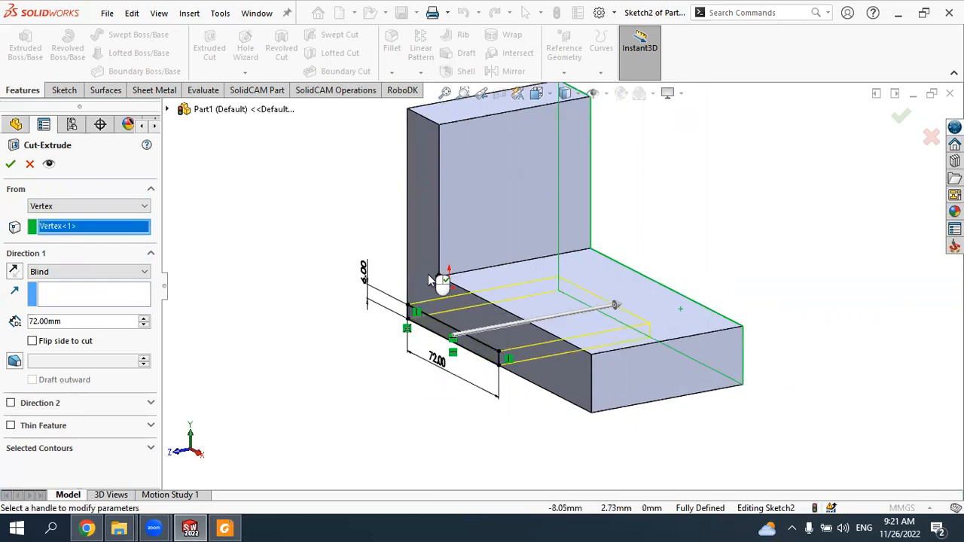
{"action": "left_click", "coordinate": [591, 250]}
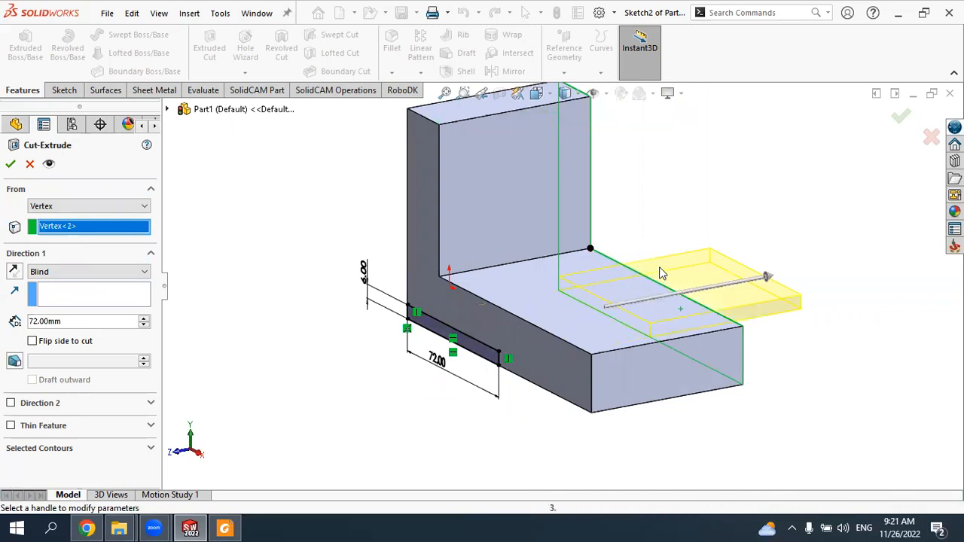
{"action": "mouse_move", "coordinate": [645, 269]}
{"action": "middle_mouse_down"}
{"action": "mouse_move", "coordinate": [630, 275]}
{"action": "mouse_move", "coordinate": [649, 280]}
{"action": "middle_mouse_up"}
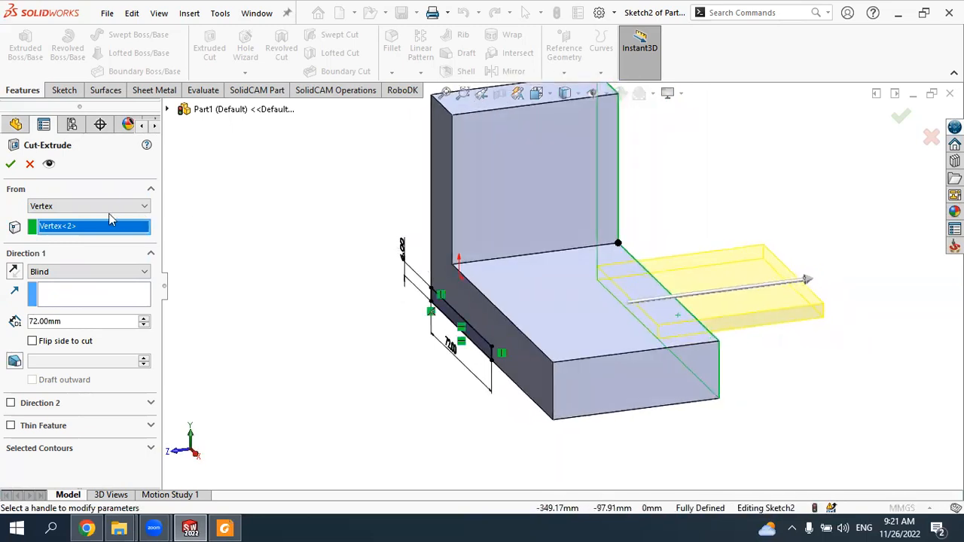
Step: Try an Offset start condition of 30 mm for the cut and reverse the offset so it begins inside the solid
{"action": "left_click", "coordinate": [94, 206]}
{"action": "left_click", "coordinate": [55, 247]}
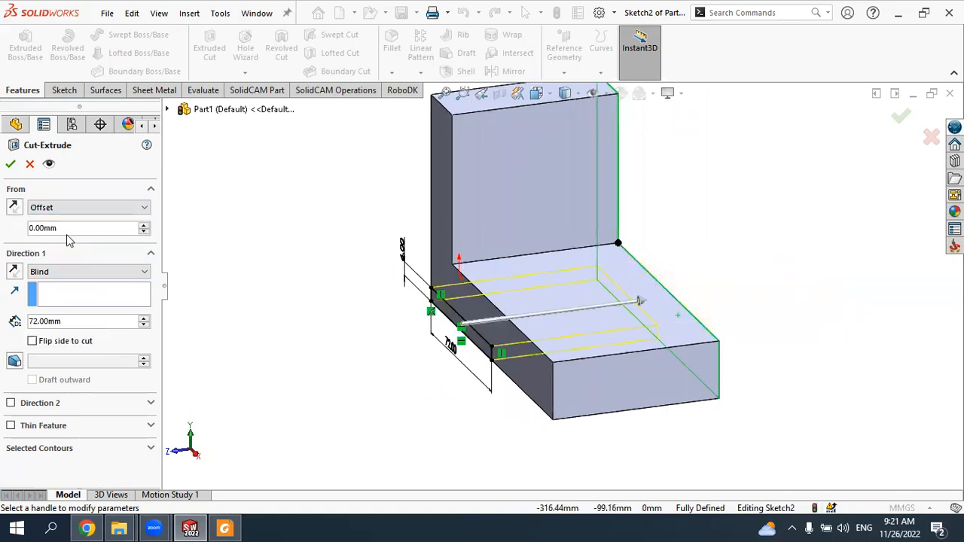
{"action": "double_click", "coordinate": [63, 231]}
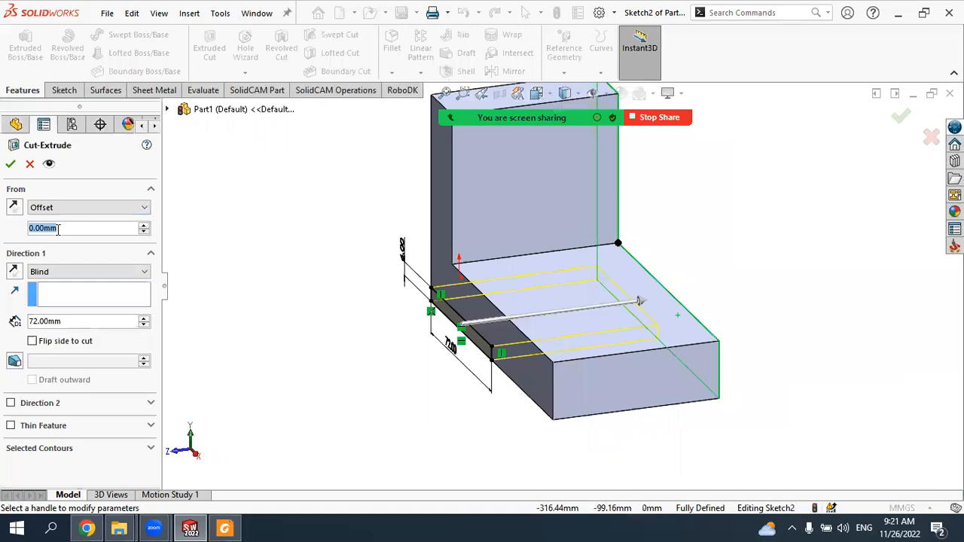
{"action": "left_click", "coordinate": [143, 224]}
{"action": "left_click", "coordinate": [143, 224]}
{"action": "left_click", "coordinate": [143, 224]}
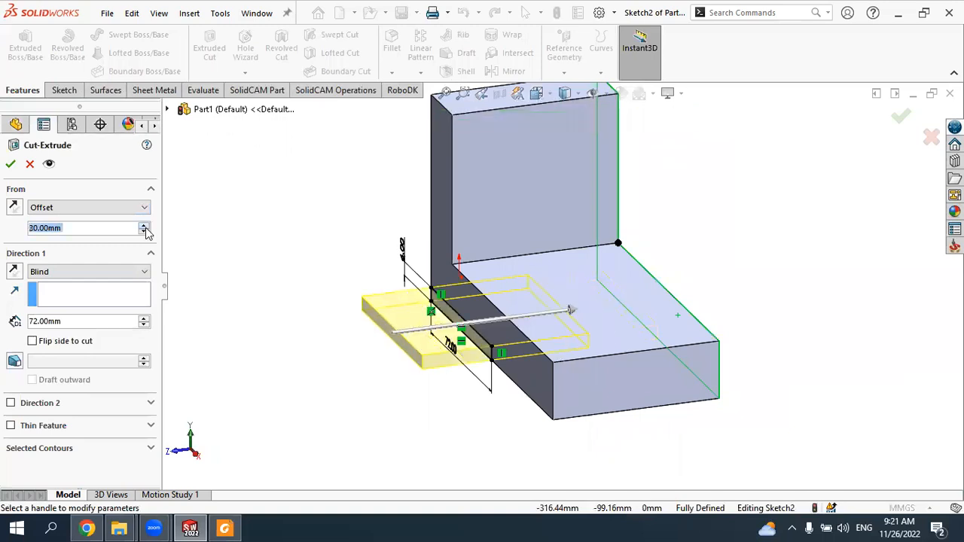
{"action": "scroll", "coordinate": [455, 335], "scroll_direction": "down", "scroll_amount": 4}
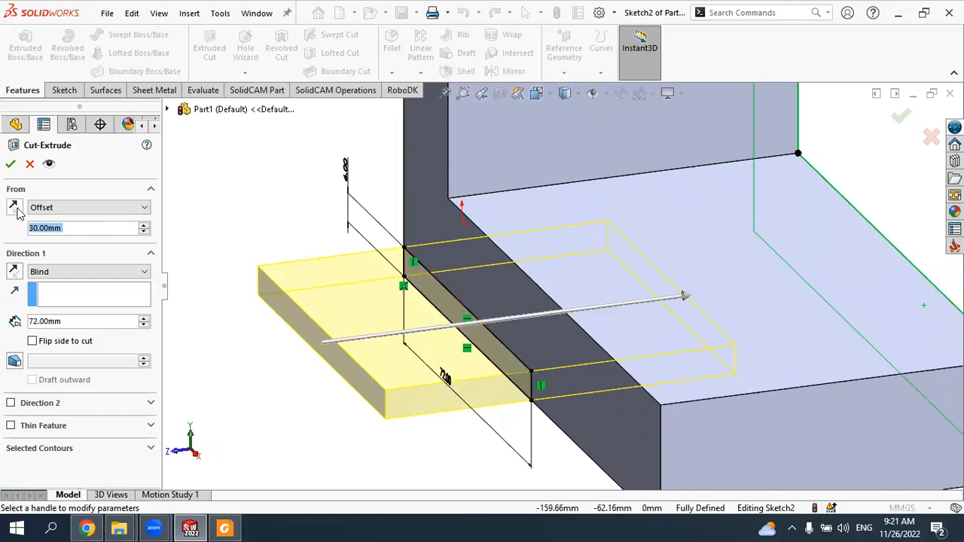
{"action": "scroll", "coordinate": [481, 305], "scroll_direction": "down", "scroll_amount": 2}
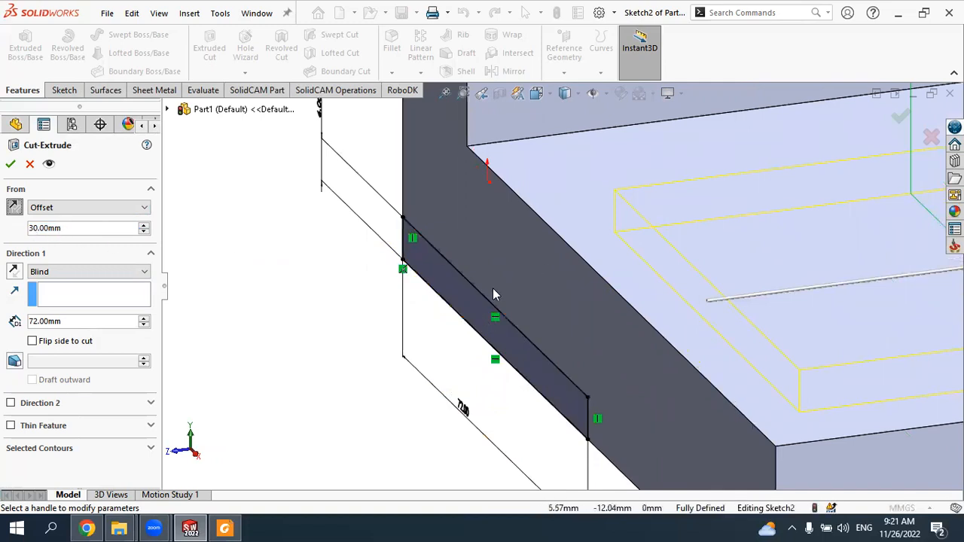
{"action": "scroll", "coordinate": [492, 295], "scroll_direction": "up", "scroll_amount": 2}
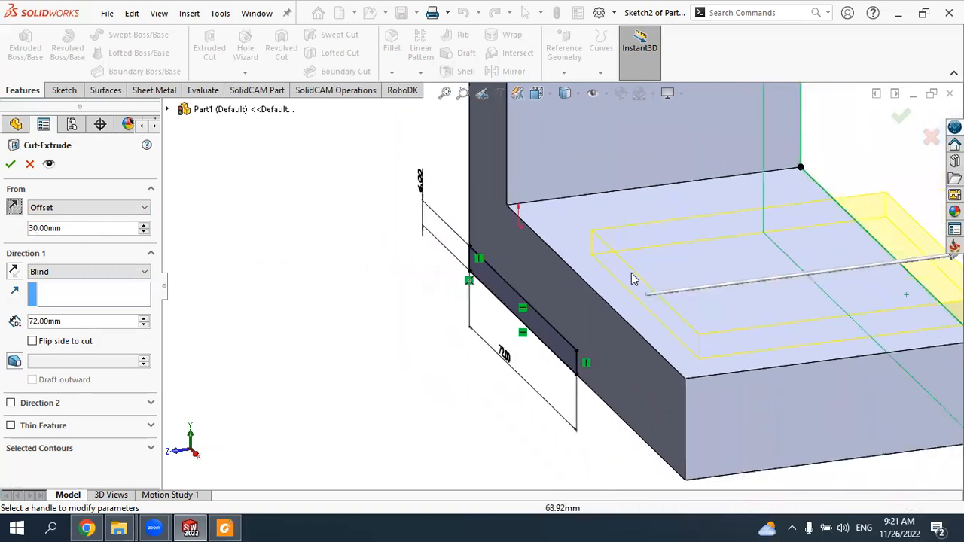
Step: Set the cut's start condition back to Sketch Plane
{"action": "left_click", "coordinate": [53, 210]}
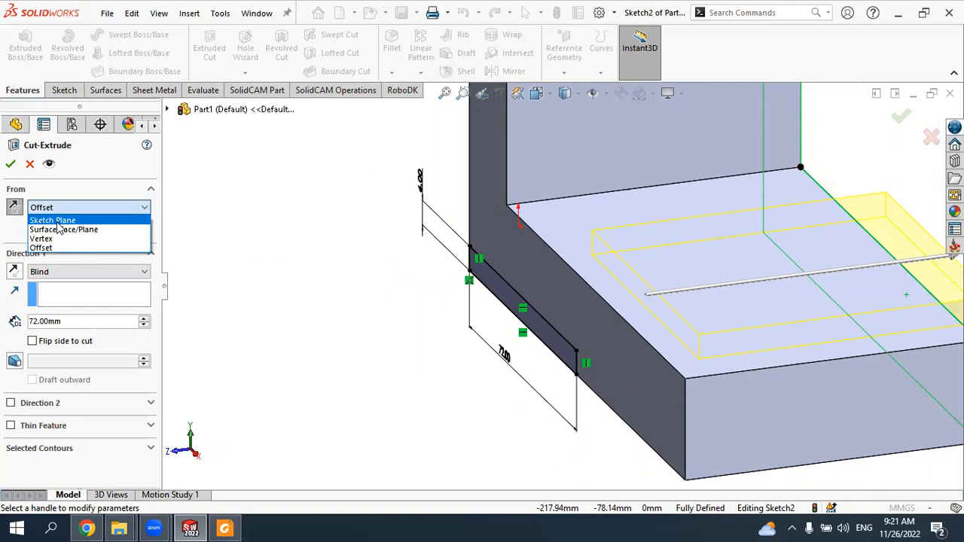
{"action": "left_click", "coordinate": [57, 221]}
{"action": "scroll", "coordinate": [561, 286], "scroll_direction": "up", "scroll_amount": 3}
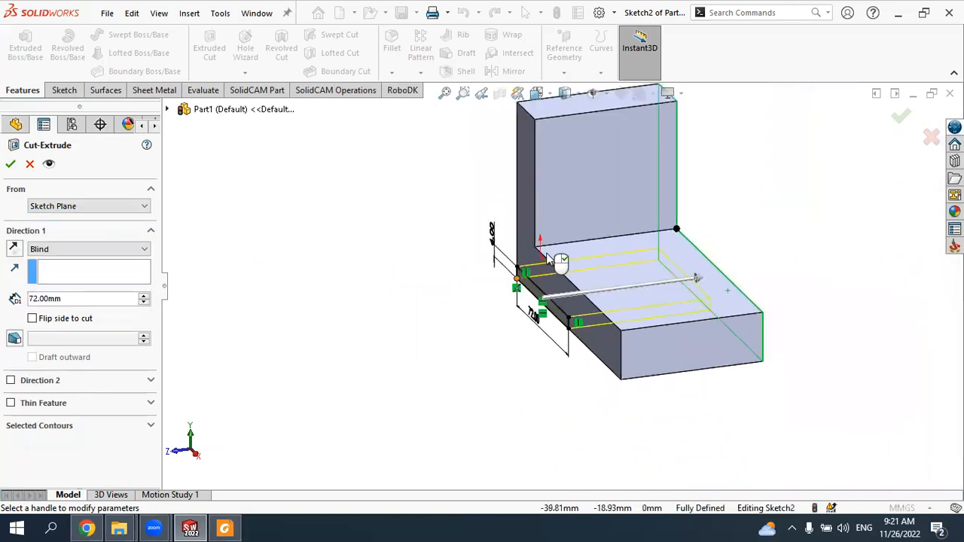
Step: Try the Mid Plane end condition for Direction 1 of the cut
{"action": "scroll", "coordinate": [613, 168], "scroll_direction": "down", "scroll_amount": 2}
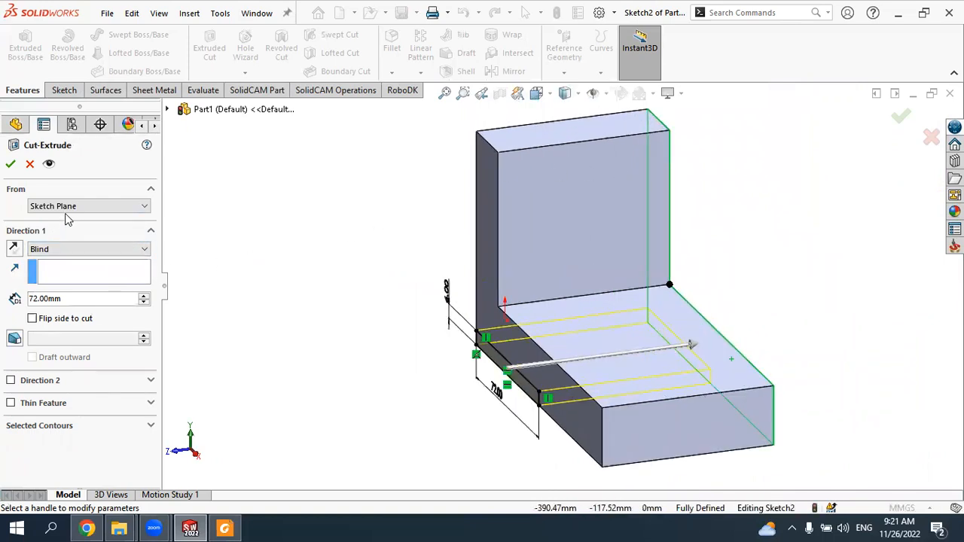
{"action": "left_click", "coordinate": [68, 251]}
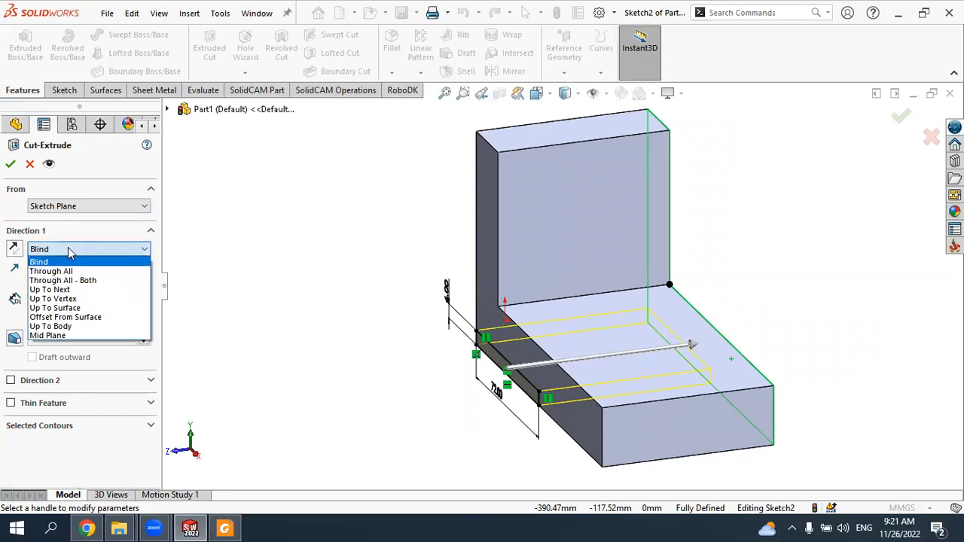
{"action": "left_click", "coordinate": [68, 251]}
{"action": "left_click", "coordinate": [67, 249]}
{"action": "left_click", "coordinate": [52, 246]}
{"action": "left_click", "coordinate": [66, 249]}
{"action": "left_click", "coordinate": [69, 335]}
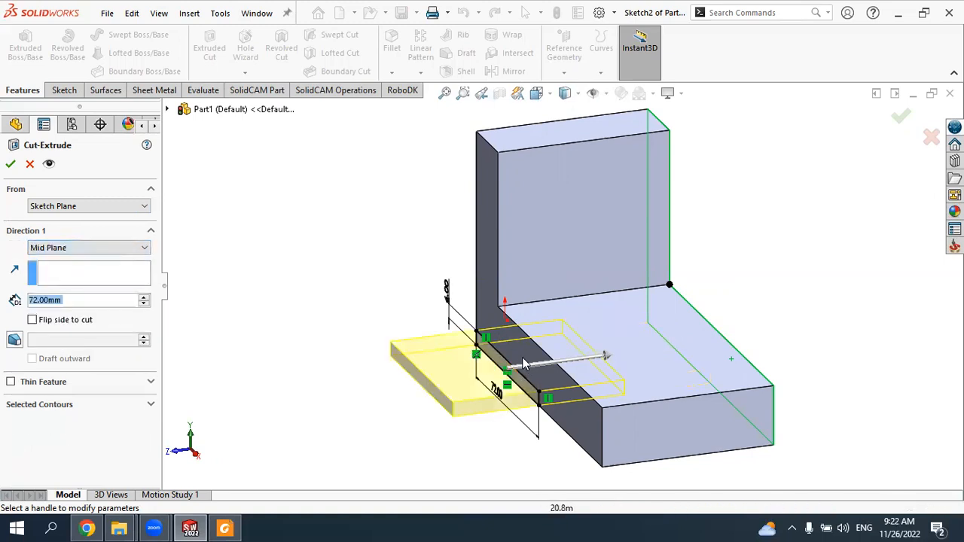
Step: Try the Through All end condition for the cut, followed by Through All - Both
{"action": "left_click", "coordinate": [73, 251]}
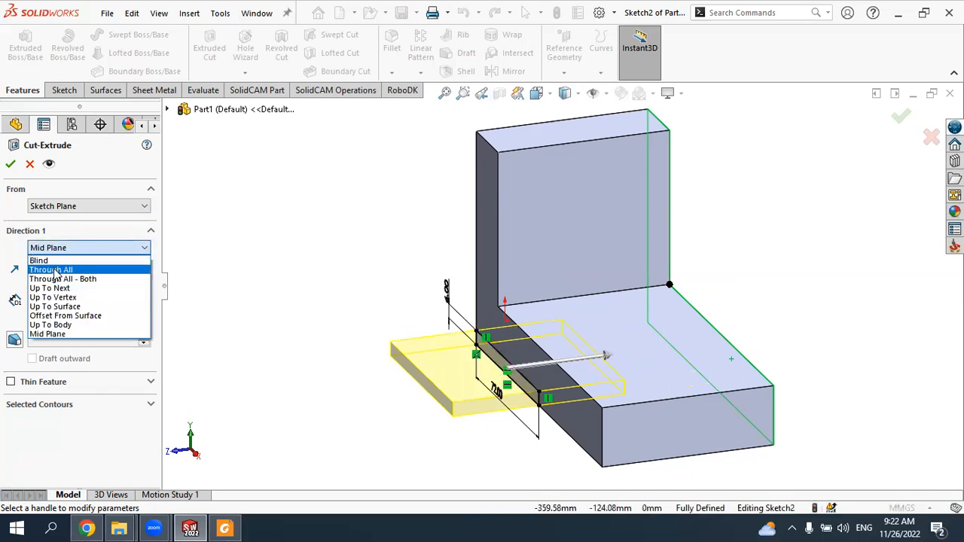
{"action": "left_click", "coordinate": [54, 272]}
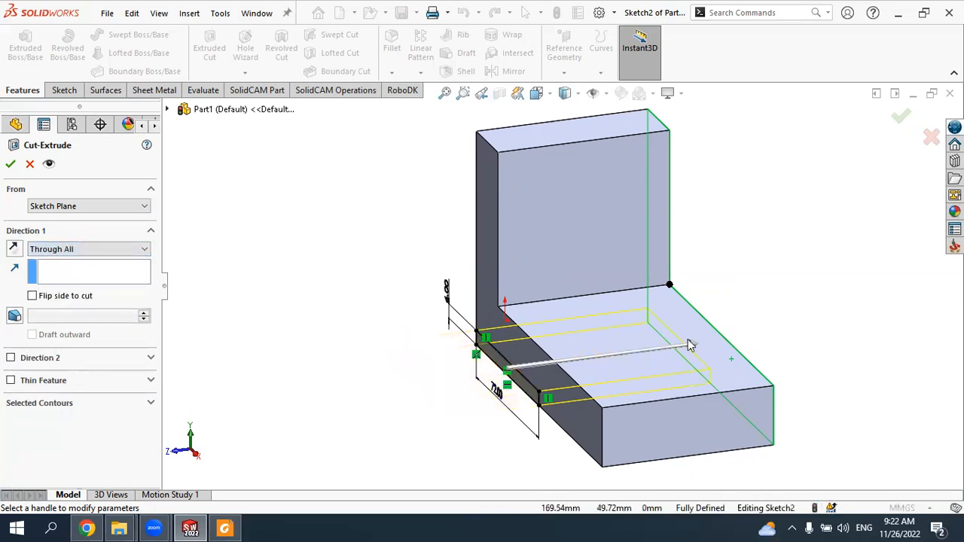
{"action": "middle_click_drag", "start_coordinate": [731, 338], "coordinate": [663, 323]}
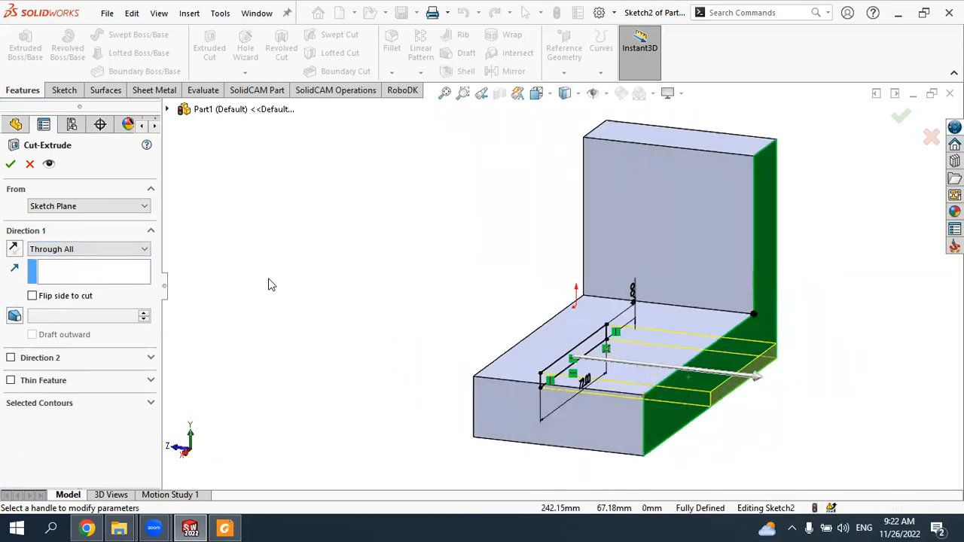
{"action": "left_click", "coordinate": [100, 249]}
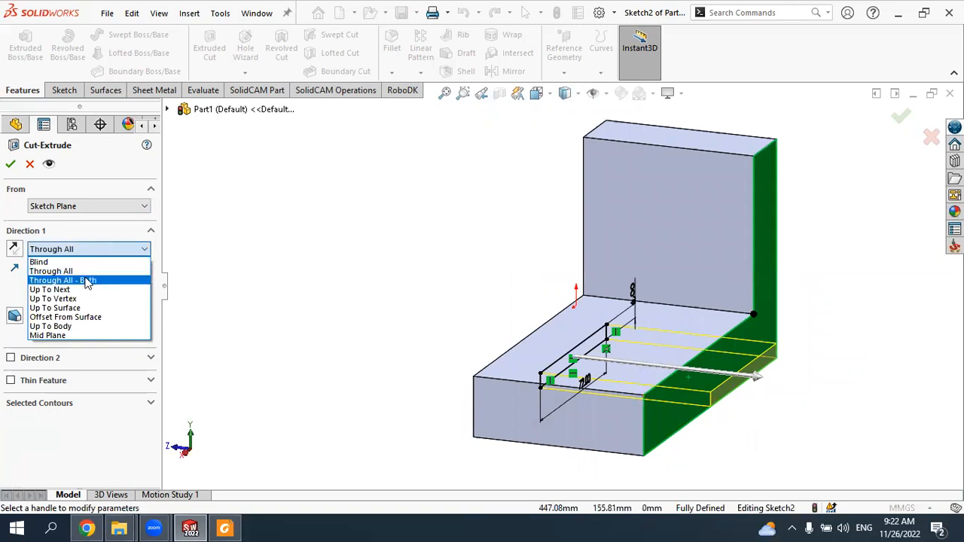
{"action": "left_click", "coordinate": [87, 278]}
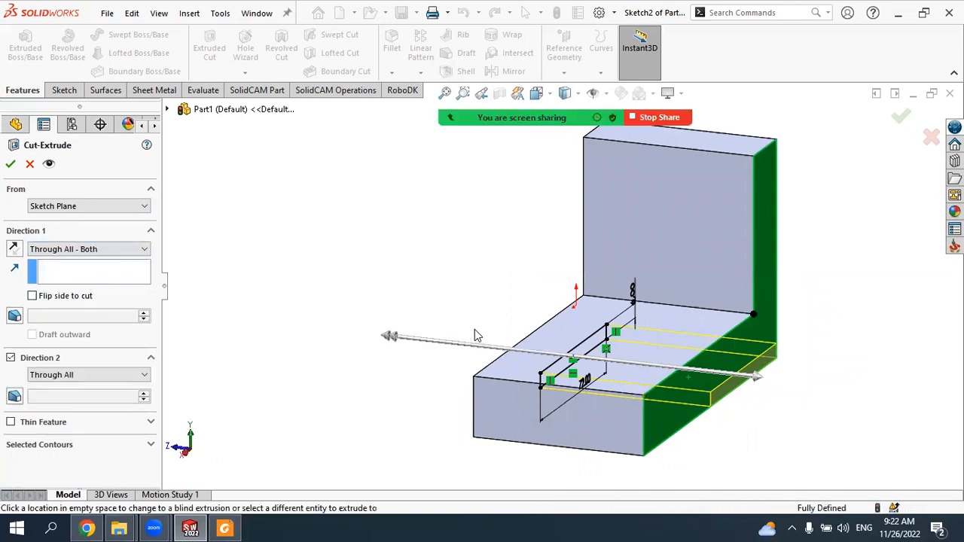
{"action": "middle_click_drag", "start_coordinate": [476, 334], "coordinate": [531, 329]}
Step: Try the Up To Next and Up To Vertex end conditions for Direction 1 of the cut
{"action": "left_click", "coordinate": [113, 250]}
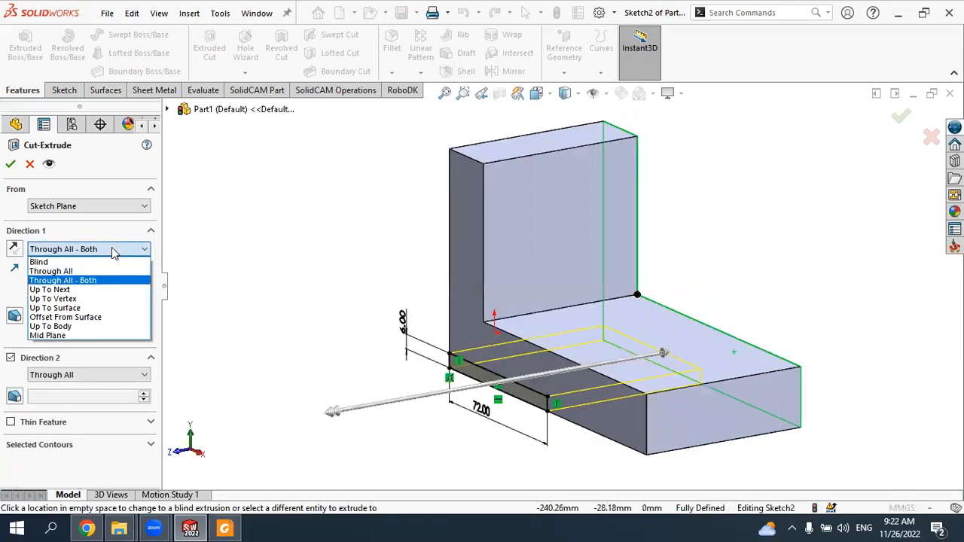
{"action": "left_click", "coordinate": [80, 293]}
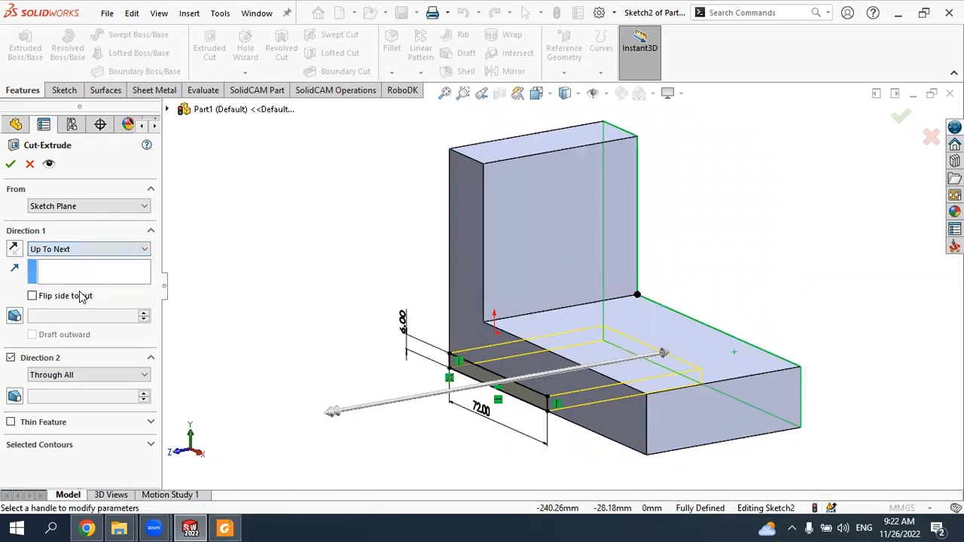
{"action": "left_click", "coordinate": [109, 251]}
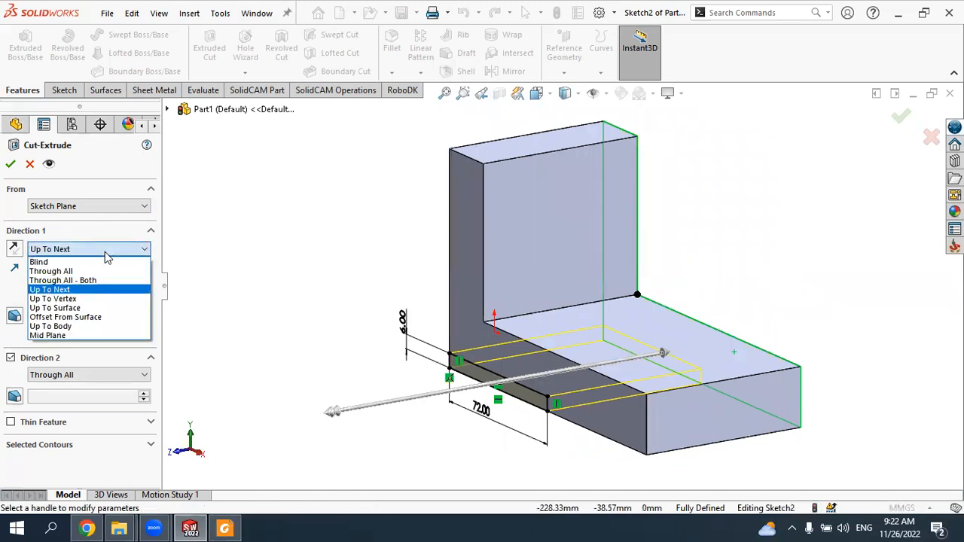
{"action": "left_click", "coordinate": [75, 302]}
{"action": "middle_click_drag", "start_coordinate": [778, 299], "coordinate": [637, 298]}
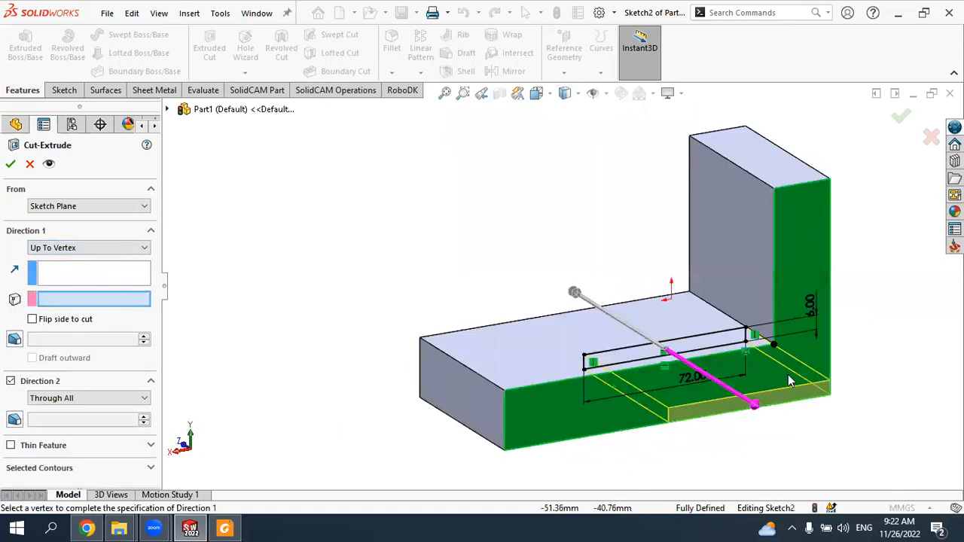
Step: Try the Up To Surface end condition, picking the L-shaped face opposite the sketch as the cut's limit
{"action": "left_click", "coordinate": [111, 247]}
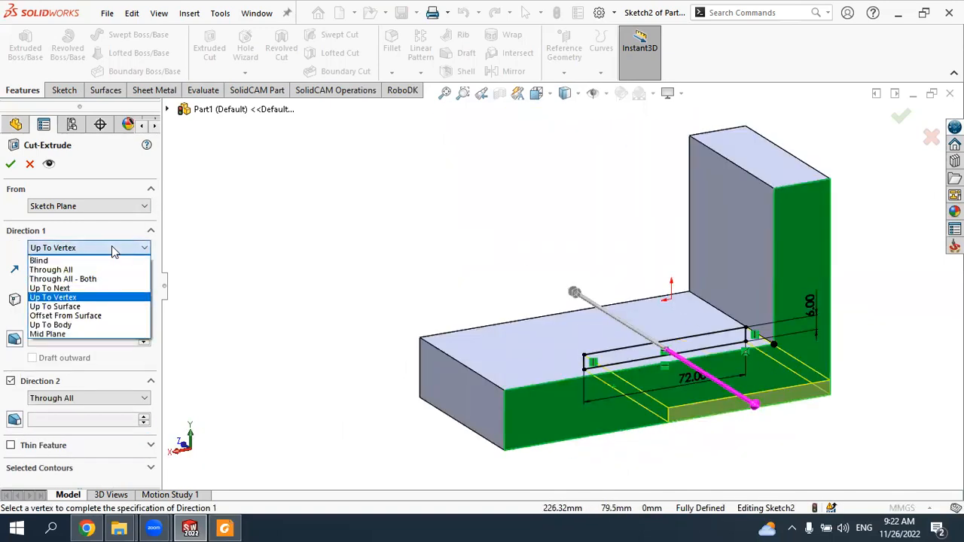
{"action": "left_click", "coordinate": [109, 306]}
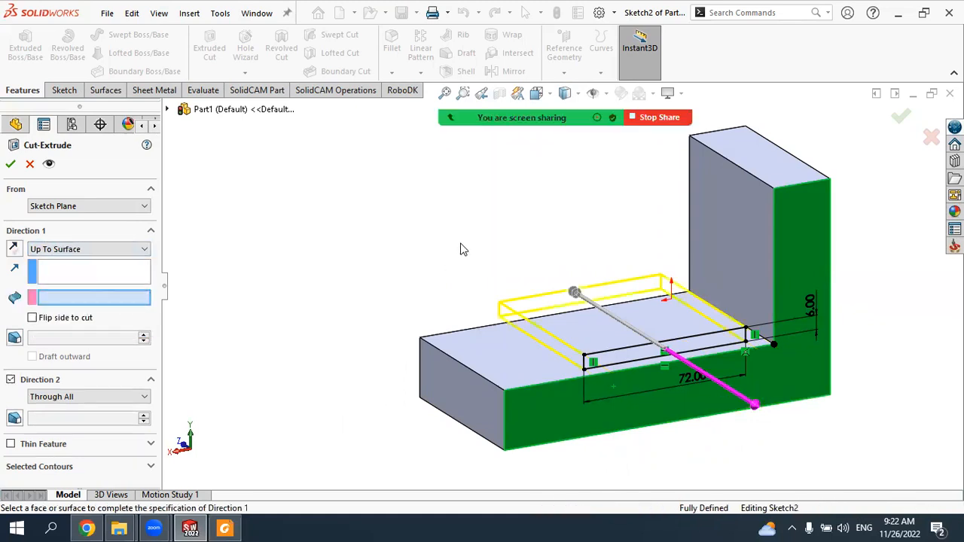
{"action": "middle_click_drag", "start_coordinate": [463, 249], "coordinate": [495, 241]}
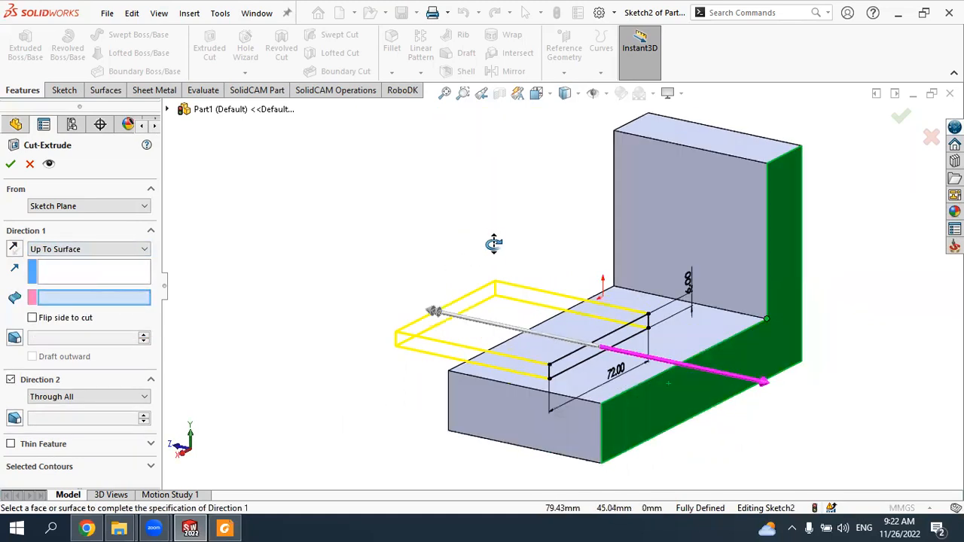
{"action": "left_click", "coordinate": [689, 386]}
{"action": "middle_click_drag", "start_coordinate": [708, 365], "coordinate": [296, 308]}
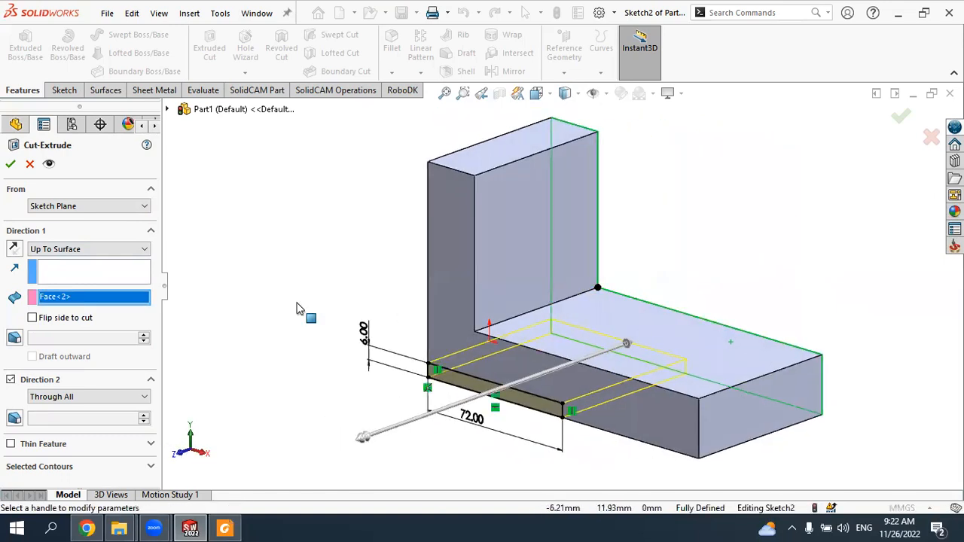
Step: Set the cut's end condition to Blind at 72 mm, turn off Direction 2 and create the cut
{"action": "left_click", "coordinate": [81, 249]}
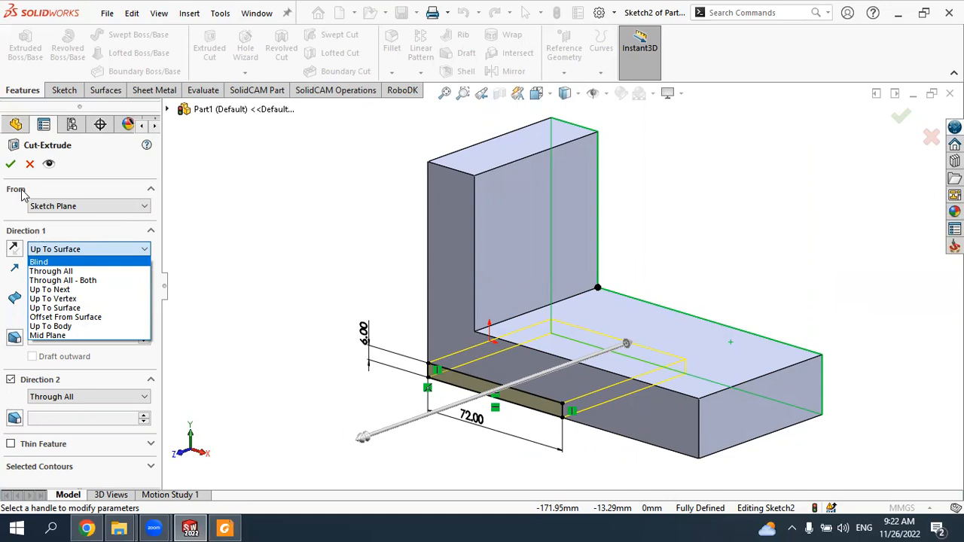
{"action": "left_click", "coordinate": [39, 262]}
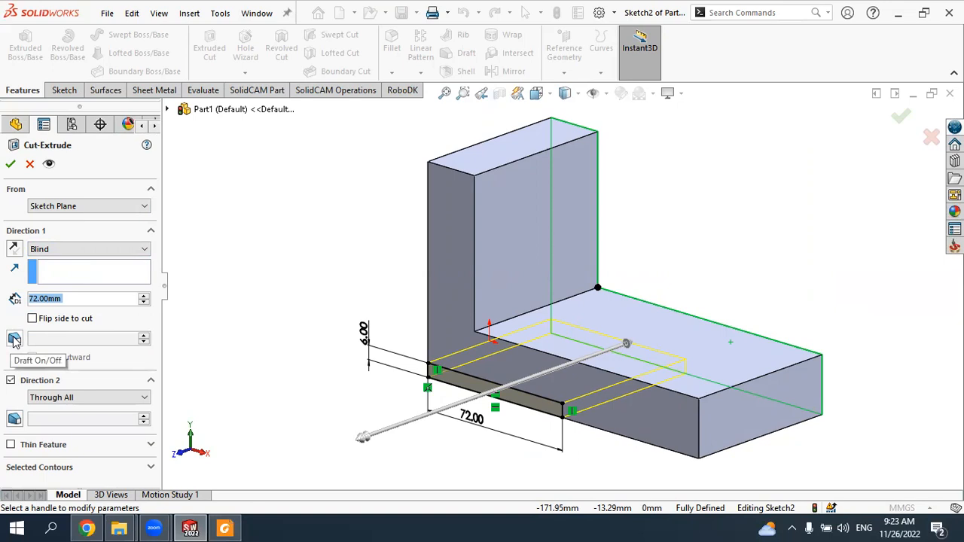
{"action": "left_click", "coordinate": [10, 380]}
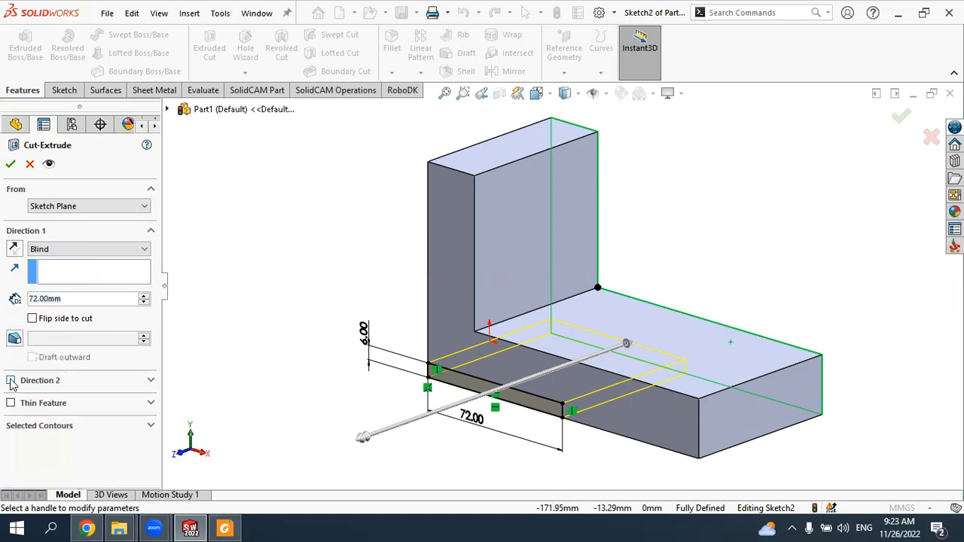
{"action": "left_click", "coordinate": [11, 165]}
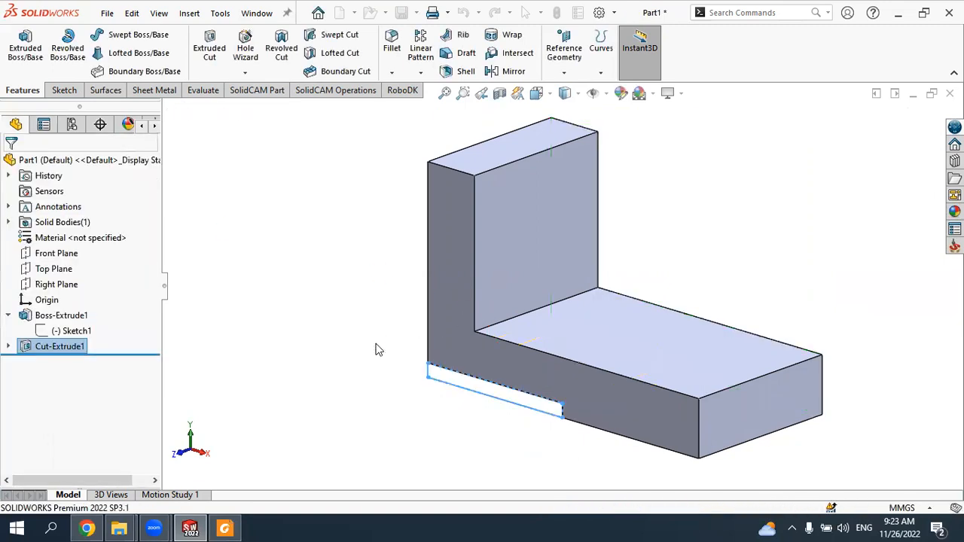
{"action": "middle_click_drag", "start_coordinate": [441, 382], "coordinate": [497, 448]}
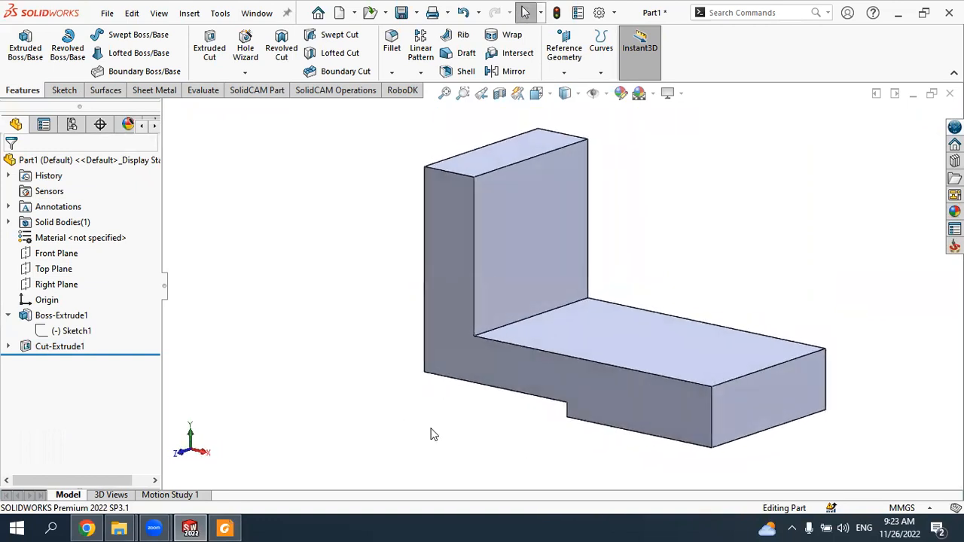
Step: Examine the Cut-Extrude1 feature and its underlying Sketch2 in the feature tree
{"action": "left_click", "coordinate": [9, 316]}
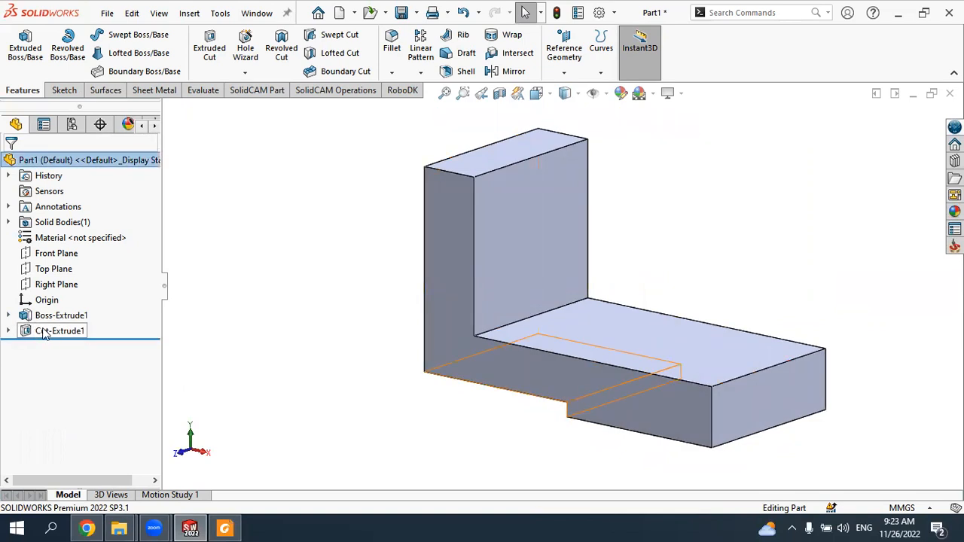
{"action": "left_click", "coordinate": [44, 333]}
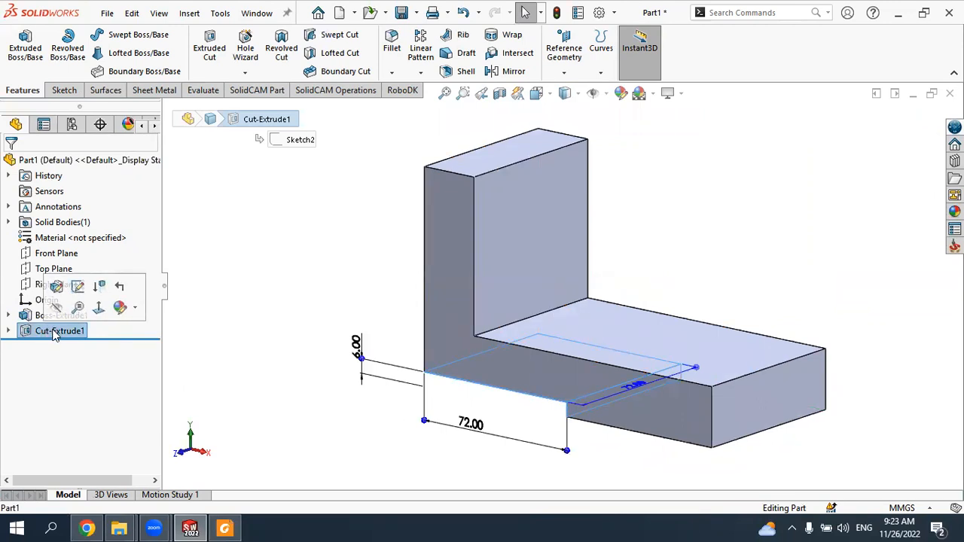
{"action": "left_click", "coordinate": [10, 331]}
{"action": "left_click", "coordinate": [64, 347]}
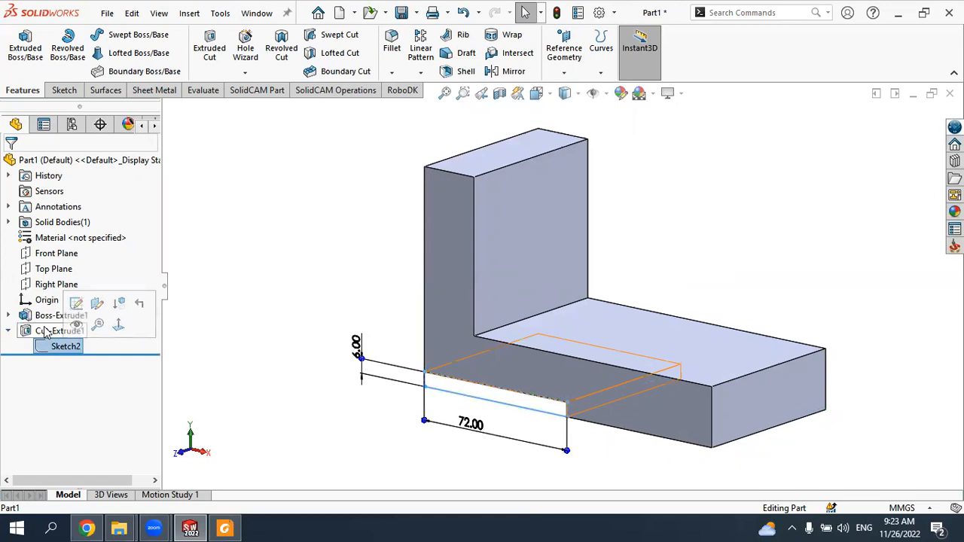
{"action": "mouse_move", "coordinate": [297, 390]}
{"action": "middle_mouse_down"}
{"action": "mouse_move", "coordinate": [325, 327]}
{"action": "mouse_move", "coordinate": [310, 357]}
{"action": "mouse_move", "coordinate": [278, 372]}
{"action": "mouse_move", "coordinate": [307, 375]}
{"action": "middle_mouse_up"}
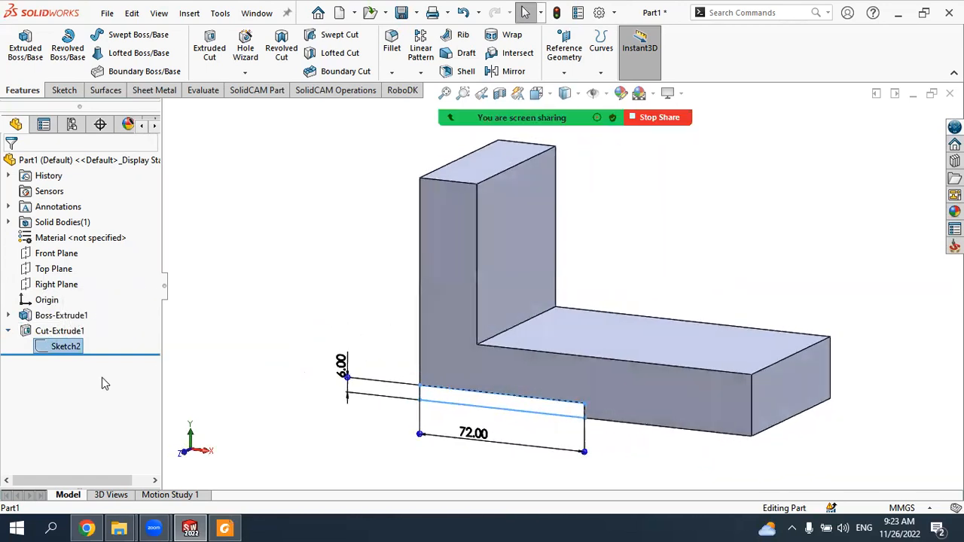
{"action": "left_click", "coordinate": [9, 331]}
{"action": "left_click", "coordinate": [348, 340]}
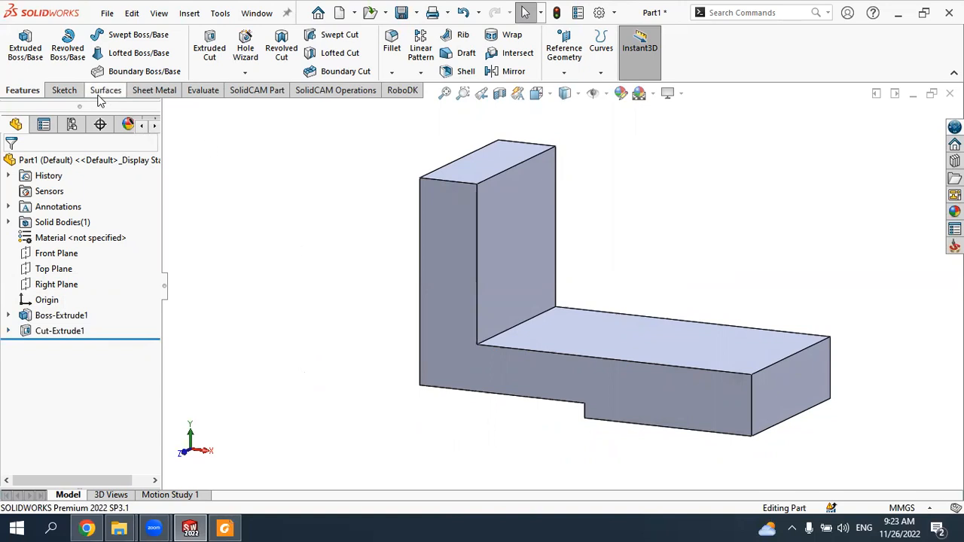
Step: Start a new sketch on the upper face of the L-shaped part's base
{"action": "left_click", "coordinate": [65, 91]}
{"action": "left_click", "coordinate": [667, 352]}
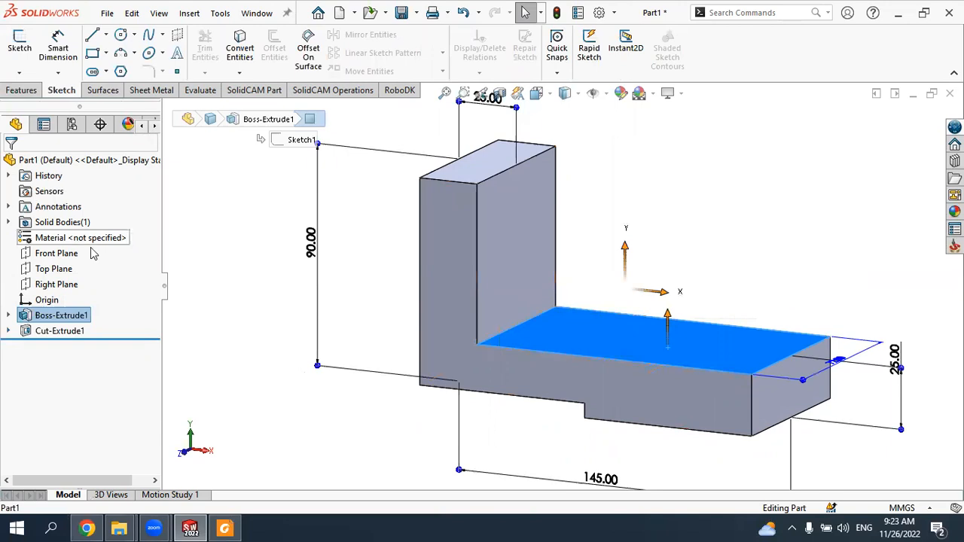
{"action": "left_click", "coordinate": [400, 273]}
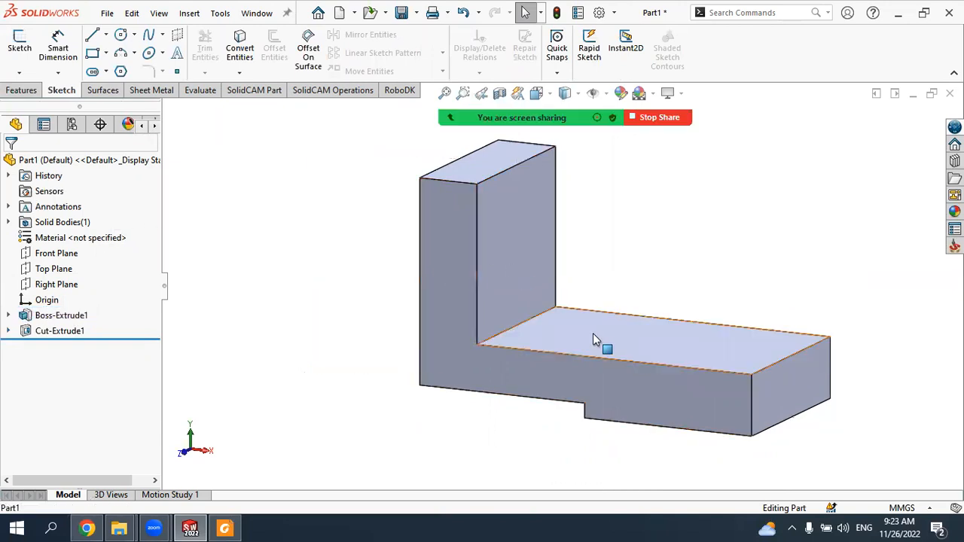
{"action": "left_click", "coordinate": [593, 333]}
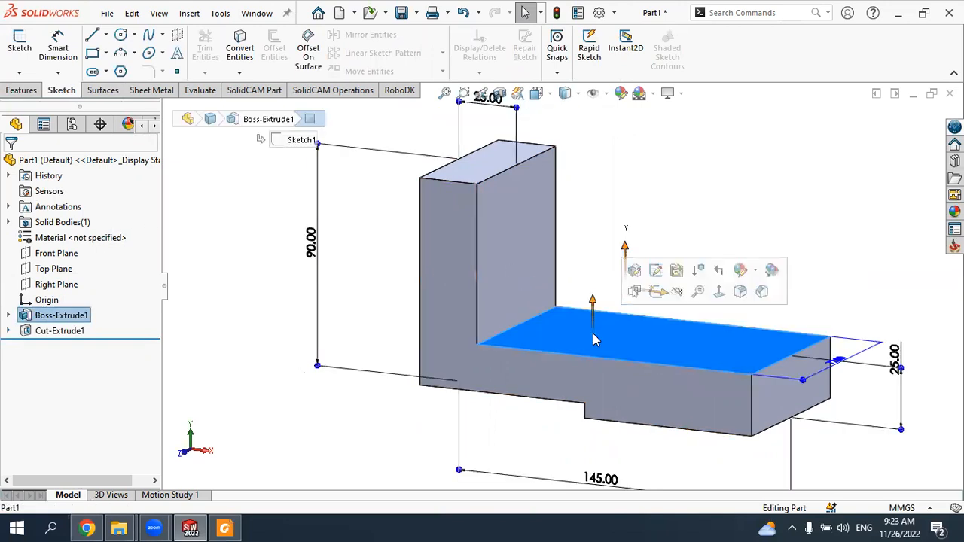
{"action": "left_click", "coordinate": [655, 292]}
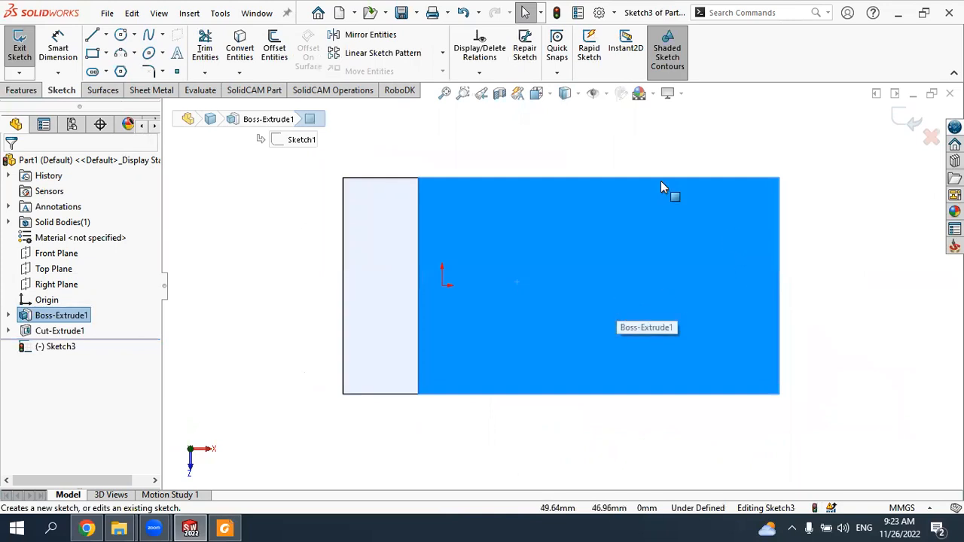
Step: Sketch a corner rectangle about 60 × 27 mm on the base face, starting on its outer short edge
{"action": "left_click", "coordinate": [105, 53]}
{"action": "left_click", "coordinate": [128, 72]}
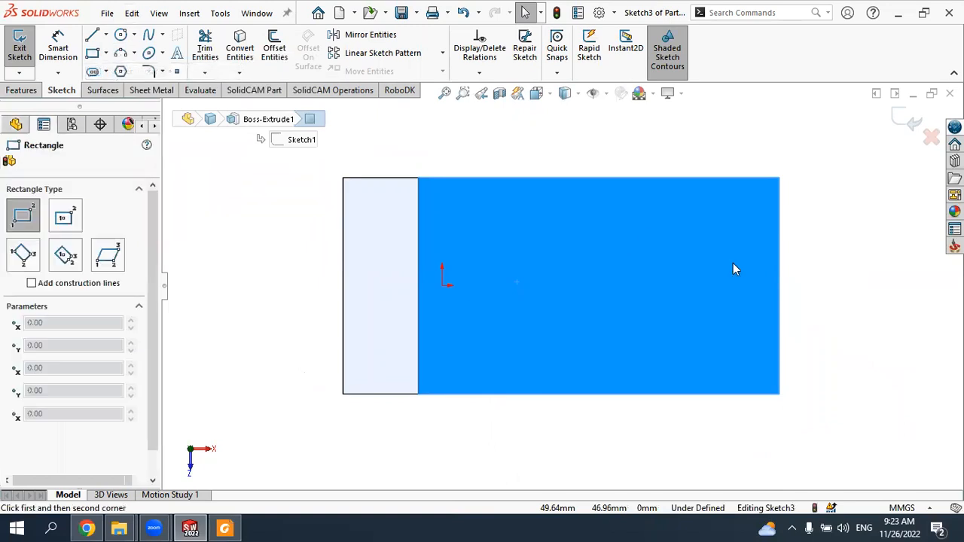
{"action": "left_click", "coordinate": [778, 243]}
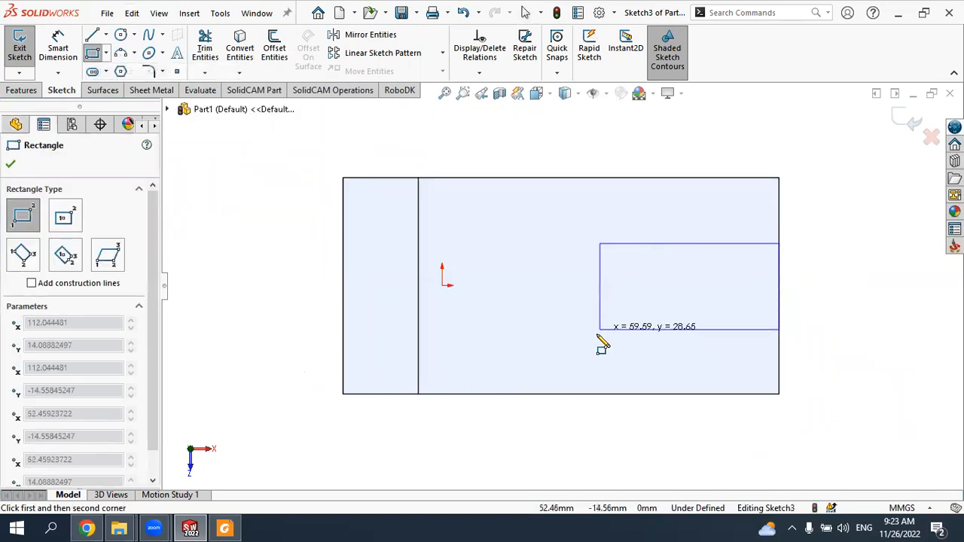
{"action": "left_click", "coordinate": [595, 325]}
{"action": "key", "text": "Escape"}
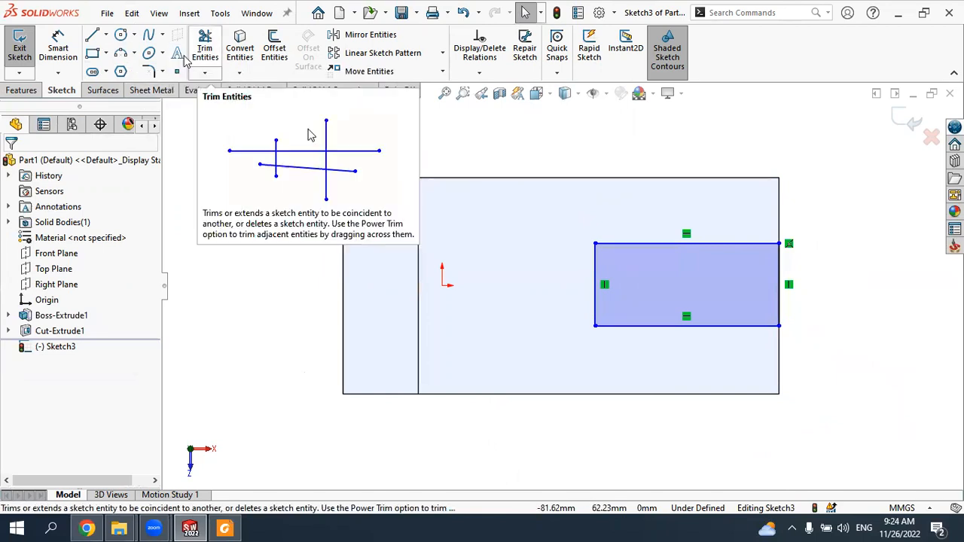
Step: Dimension the rectangle's inner short side to 20 mm
{"action": "left_click", "coordinate": [58, 49]}
{"action": "left_click_drag", "start_coordinate": [596, 259], "coordinate": [486, 284]}
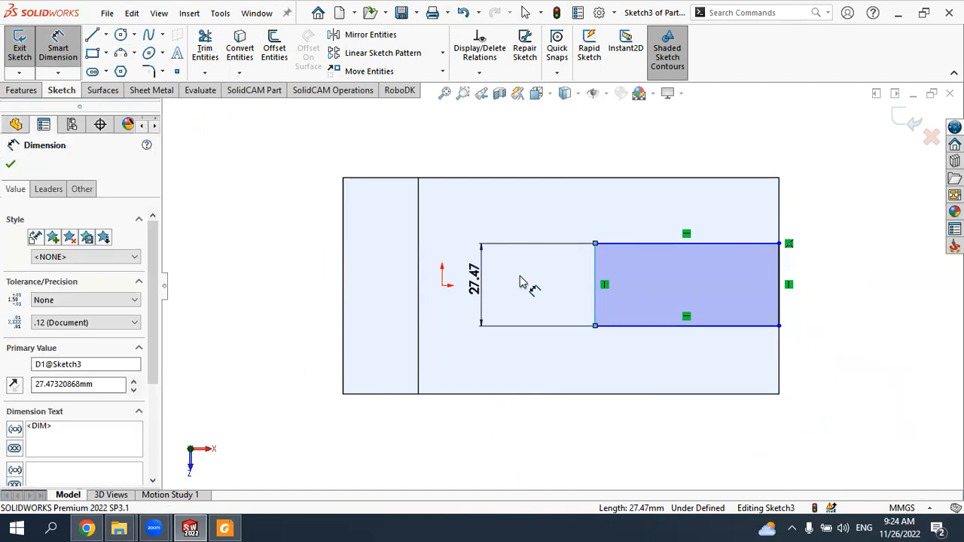
{"action": "type", "text": "20"}
{"action": "key", "text": "Return"}
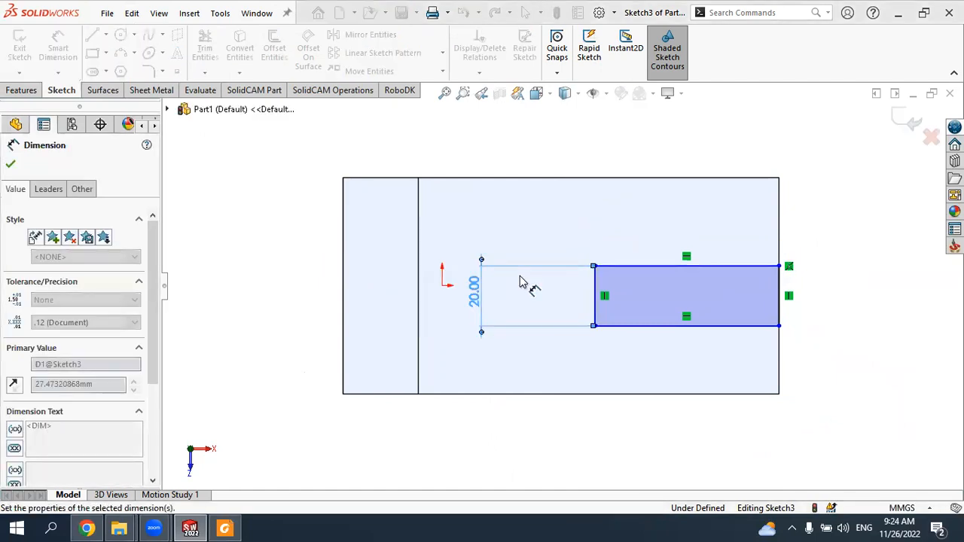
Step: Dimension the rectangle's long side on the base face to 60 mm
{"action": "key", "text": "Escape"}
{"action": "left_click", "coordinate": [525, 12]}
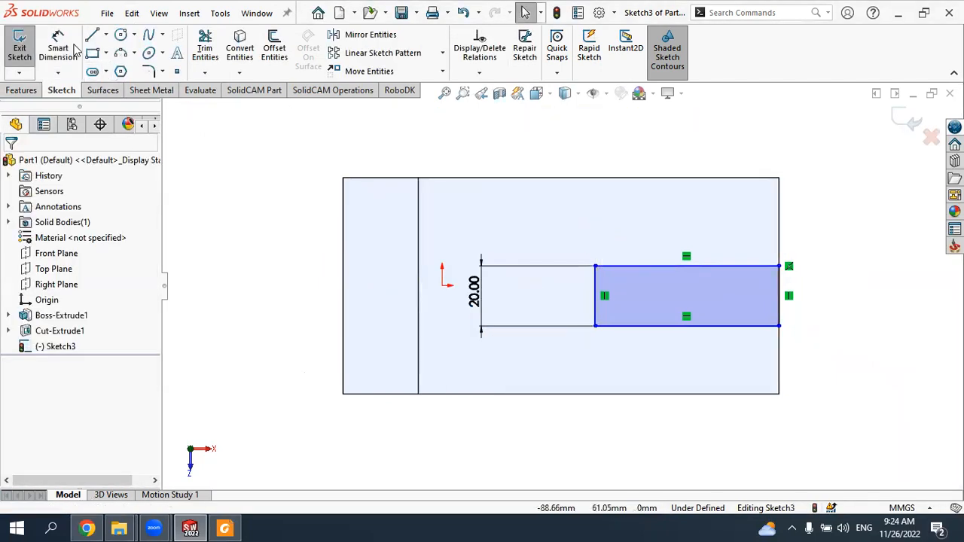
{"action": "left_click", "coordinate": [604, 332]}
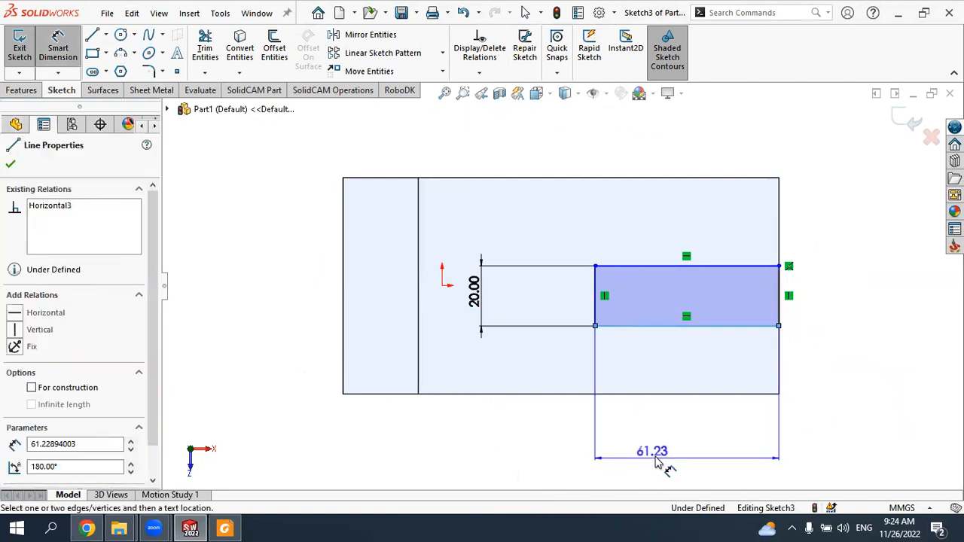
{"action": "left_click", "coordinate": [696, 452]}
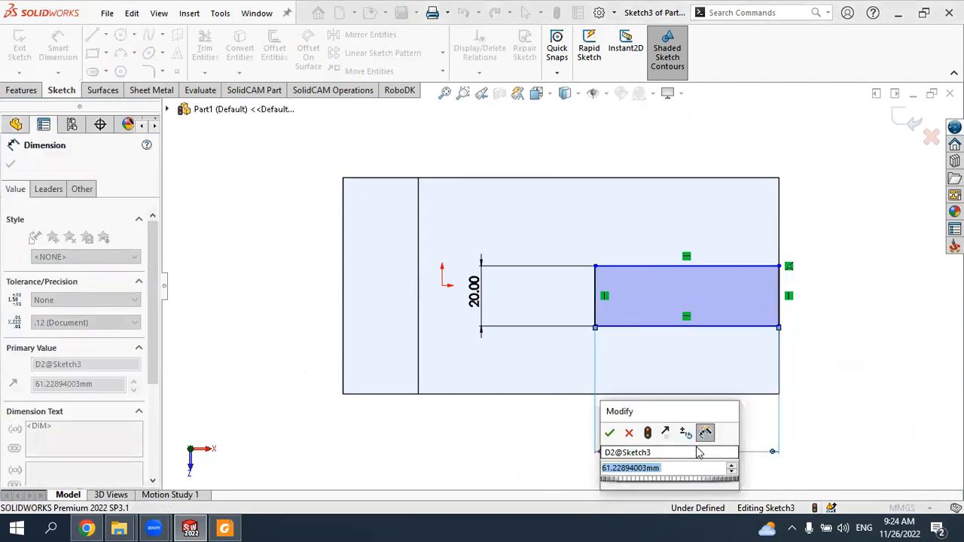
{"action": "type", "text": "20"}
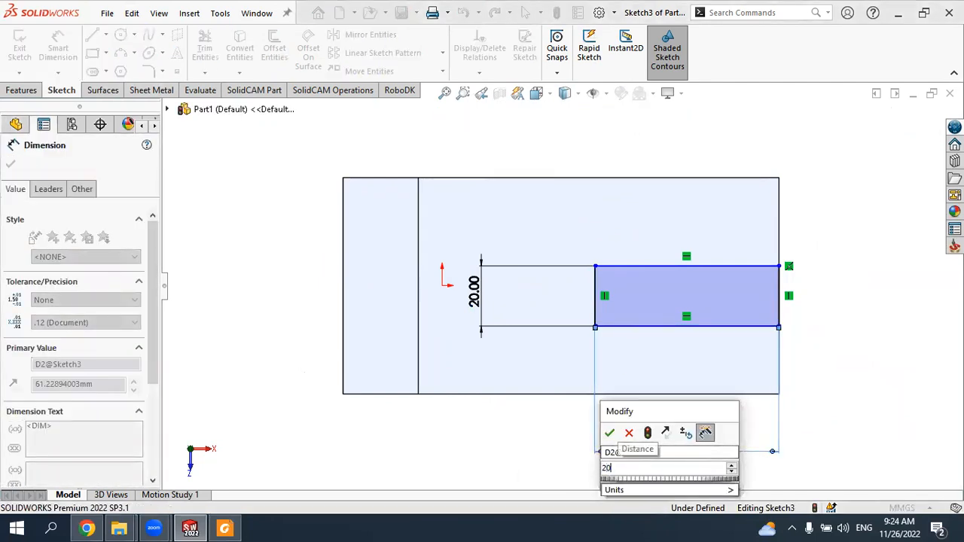
{"action": "key", "text": "BackSpace"}
{"action": "key", "text": "BackSpace"}
{"action": "type", "text": "60"}
{"action": "key", "text": "Return"}
{"action": "key", "text": "Escape"}
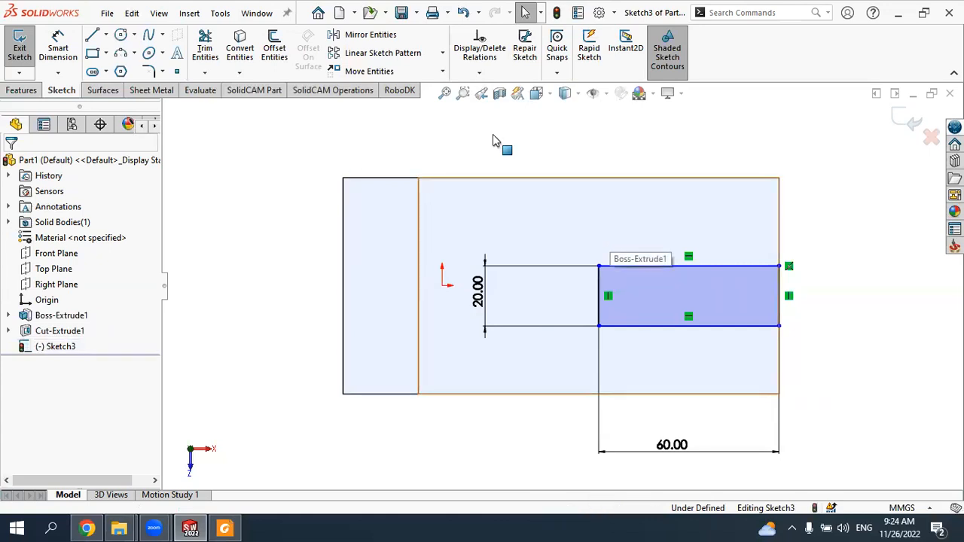
Step: Dimension the midpoint of the rectangle's inner short side 36 mm from the base's front long edge
{"action": "left_click", "coordinate": [58, 49]}
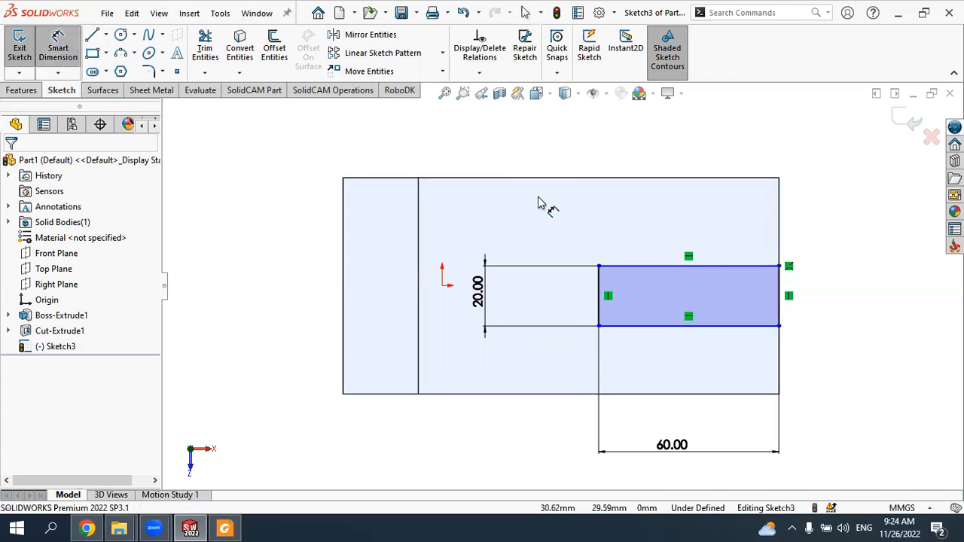
{"action": "left_click", "coordinate": [753, 393]}
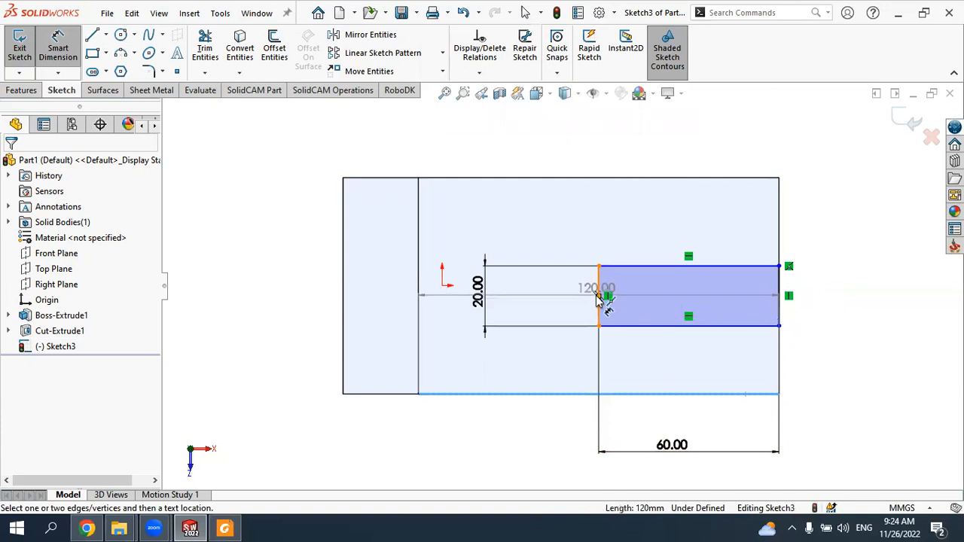
{"action": "left_click", "coordinate": [600, 297]}
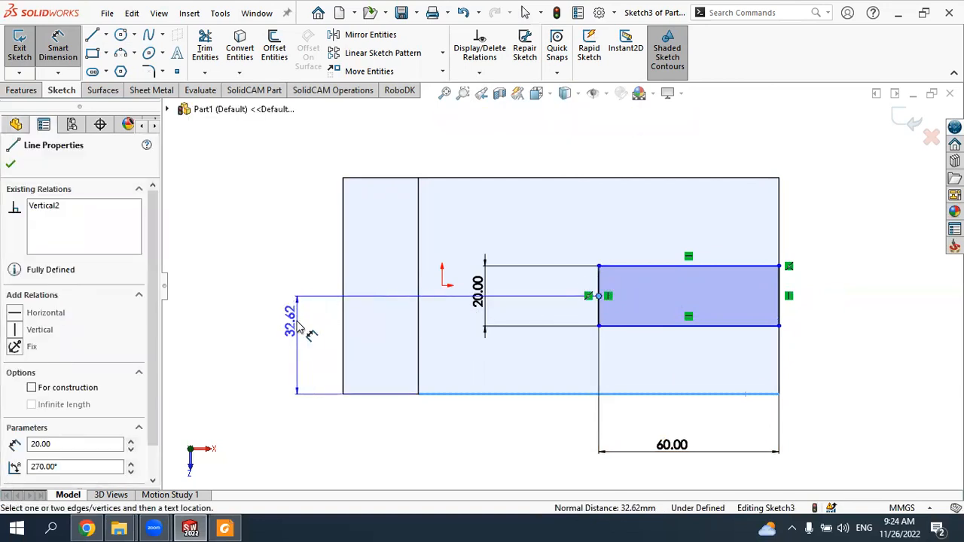
{"action": "left_click", "coordinate": [312, 334]}
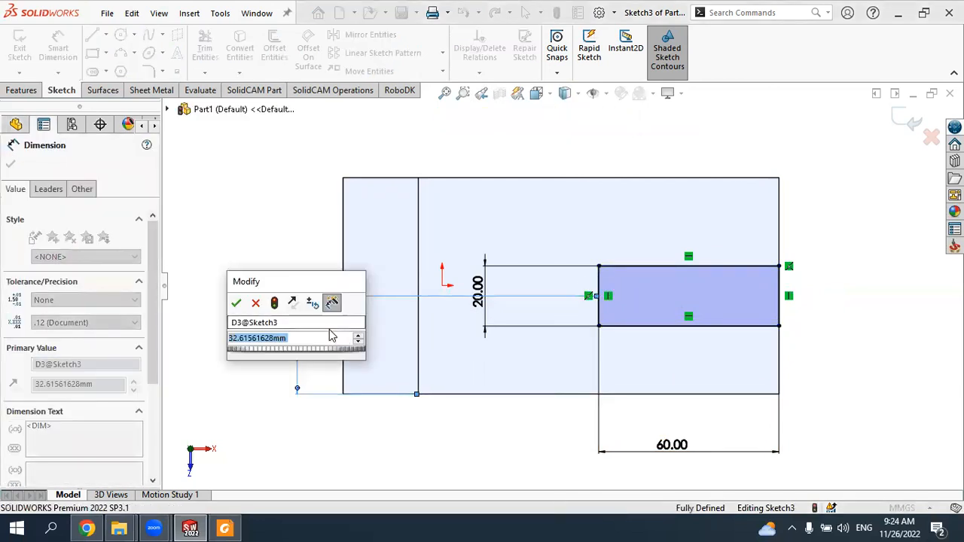
{"action": "type", "text": "36"}
{"action": "key", "text": "Return"}
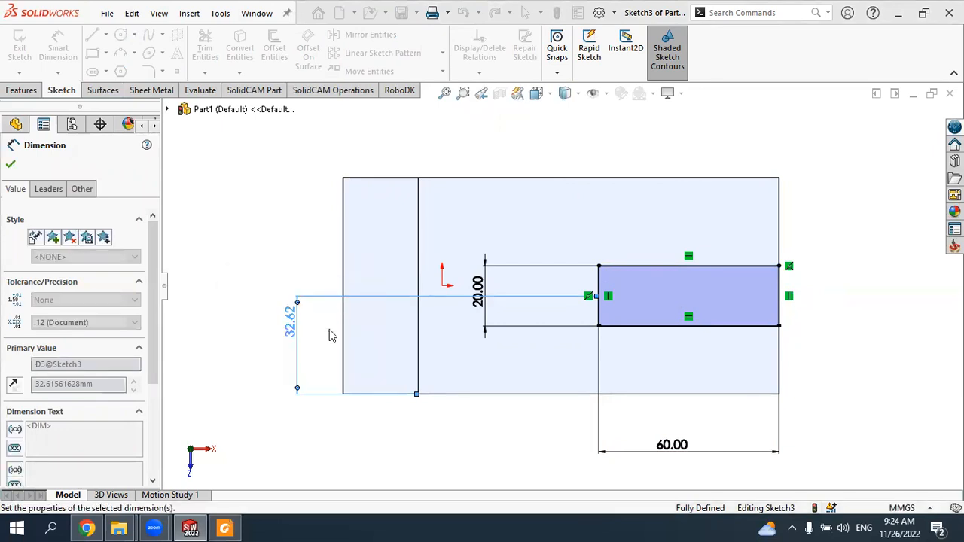
{"action": "key", "text": "Escape"}
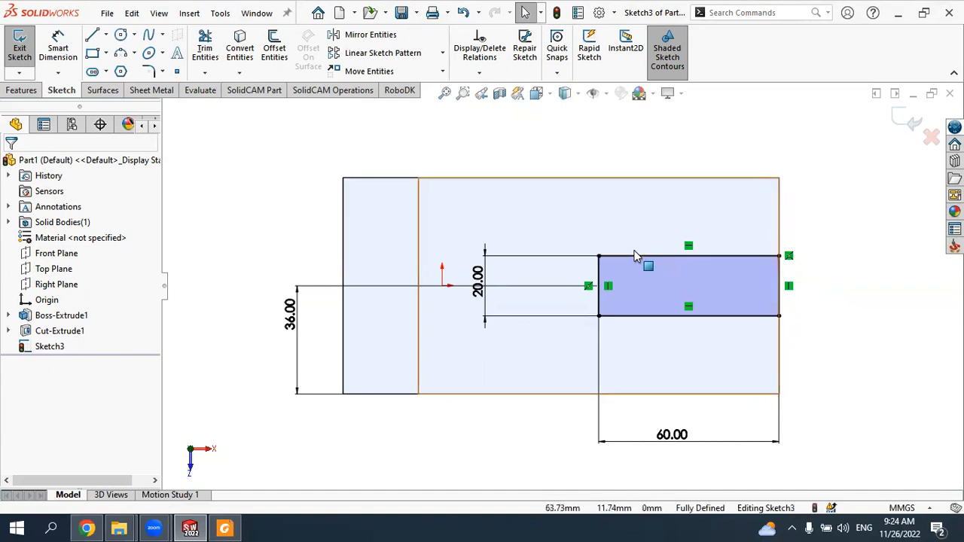
Step: Sketch a 3 Point Arc across the rectangle's inner short side, bulging outward as a semicircle tangent to both long sides
{"action": "left_click", "coordinate": [135, 54]}
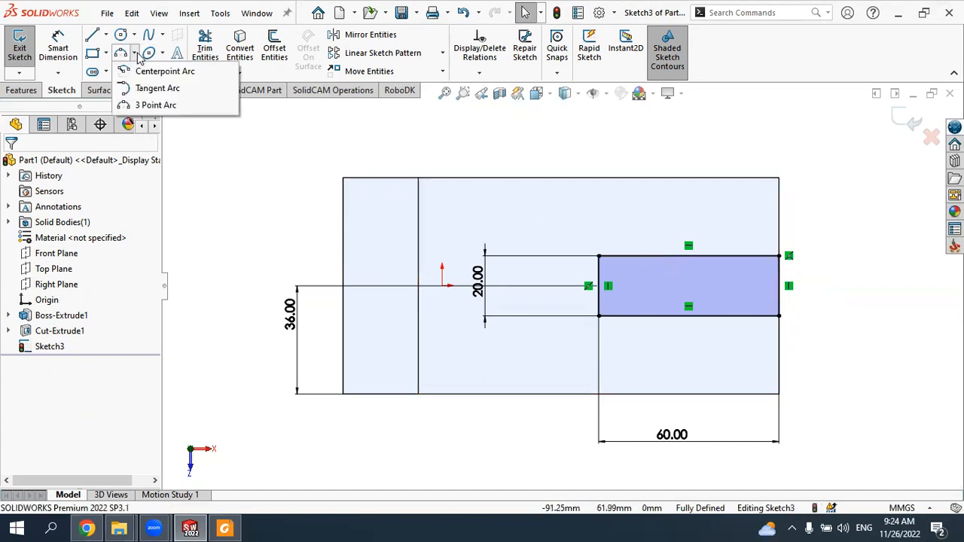
{"action": "left_click", "coordinate": [151, 105]}
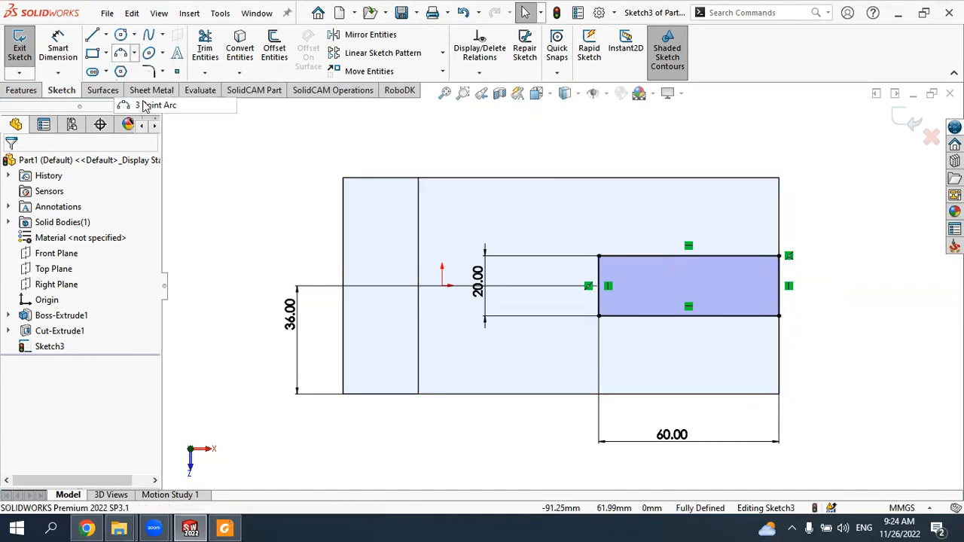
{"action": "left_click", "coordinate": [599, 316]}
{"action": "left_click", "coordinate": [598, 256]}
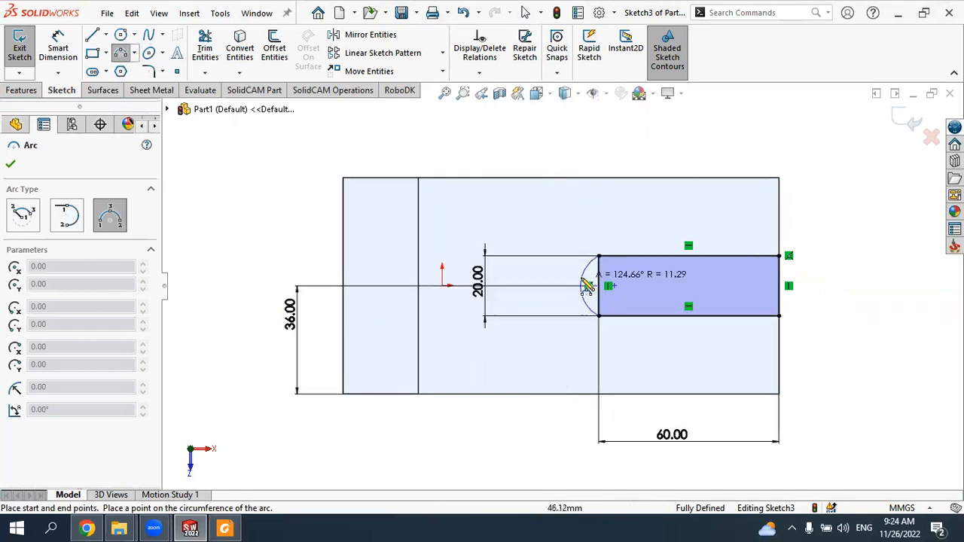
{"action": "left_click", "coordinate": [579, 286]}
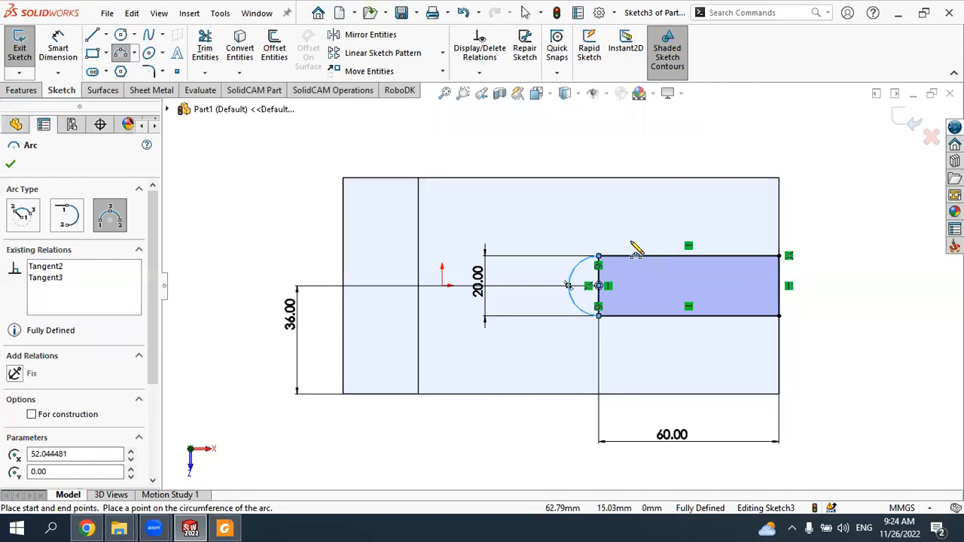
{"action": "key", "text": "Escape"}
Step: Check the tangent relation between the arc and the adjoining front long side of the rectangle
{"action": "scroll", "coordinate": [637, 271], "scroll_direction": "down", "scroll_amount": 3}
{"action": "scroll", "coordinate": [613, 318], "scroll_direction": "down", "scroll_amount": 2}
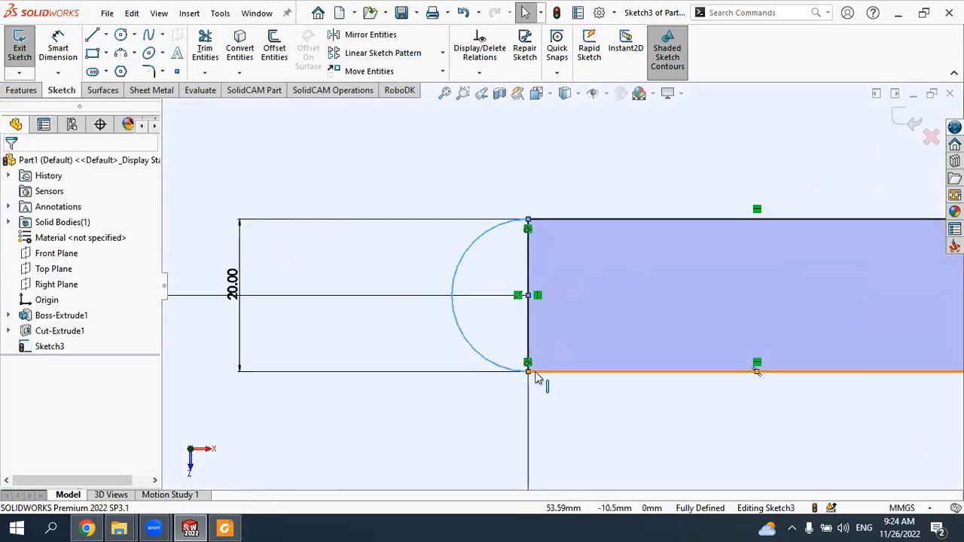
{"action": "left_click", "coordinate": [493, 369]}
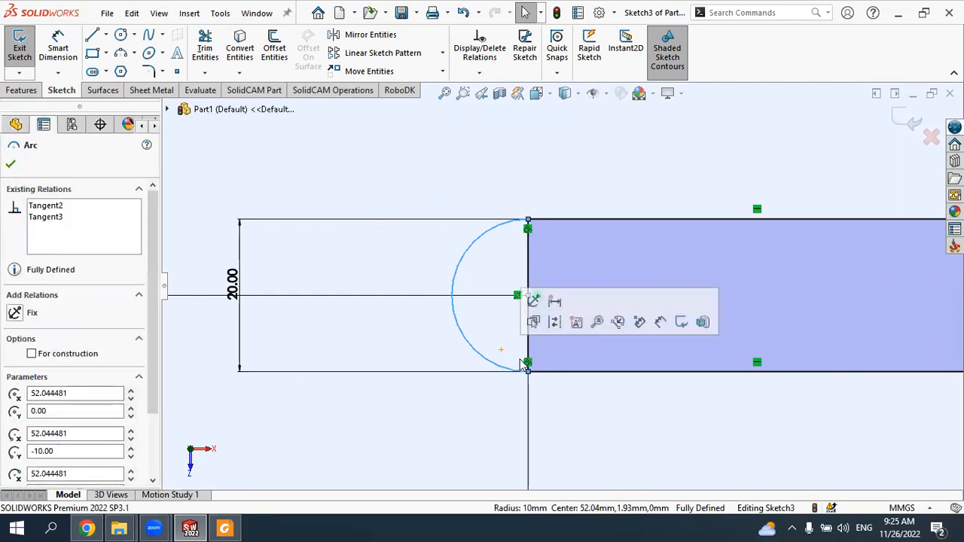
{"action": "left_click", "coordinate": [550, 377], "text": "ctrl"}
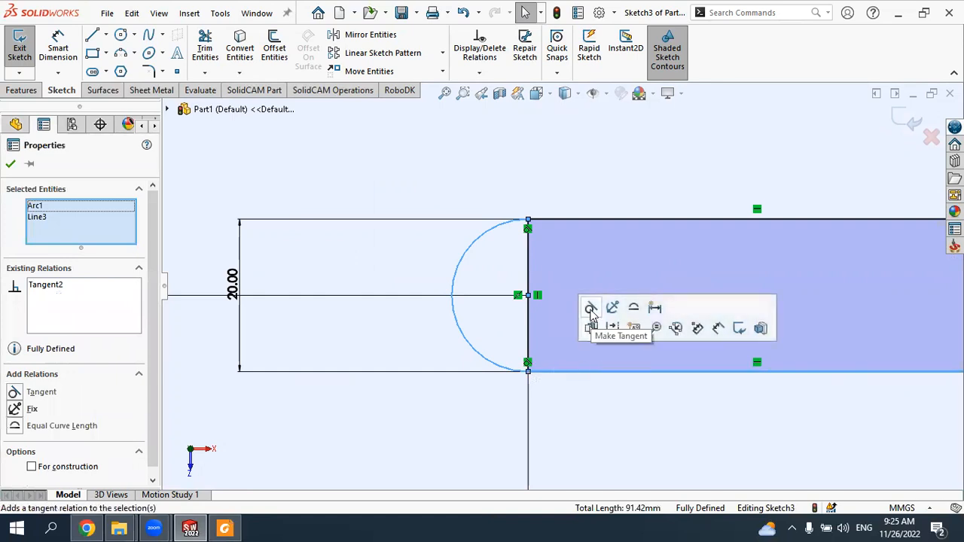
{"action": "left_click", "coordinate": [11, 163]}
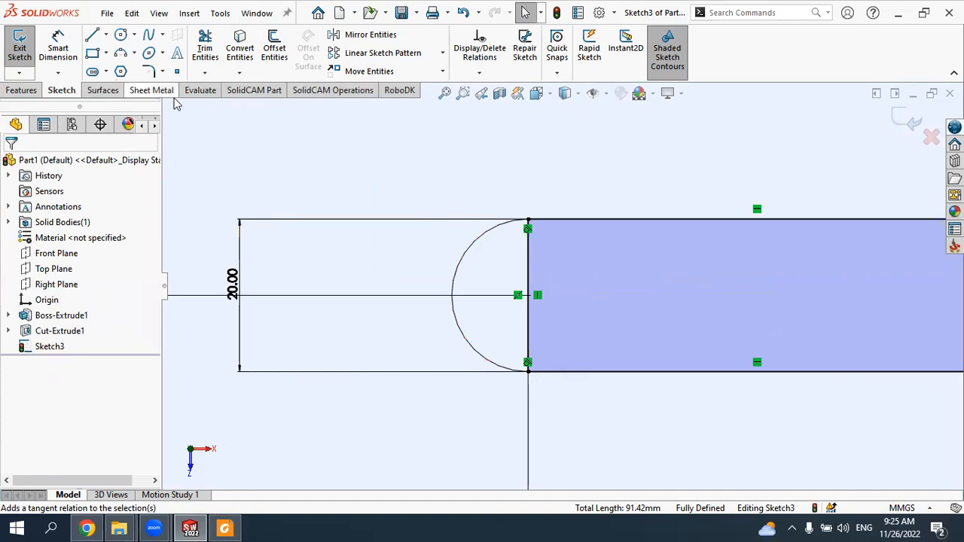
Step: Trim away the rectangle's inner short side between the arc's endpoints, accepting deletion of its midpoint relation
{"action": "left_click", "coordinate": [204, 46]}
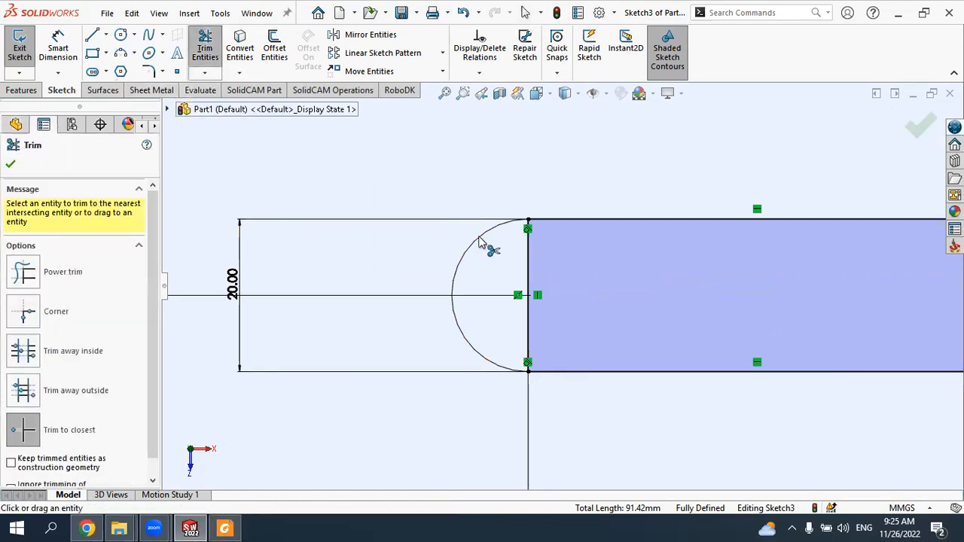
{"action": "left_click", "coordinate": [530, 264]}
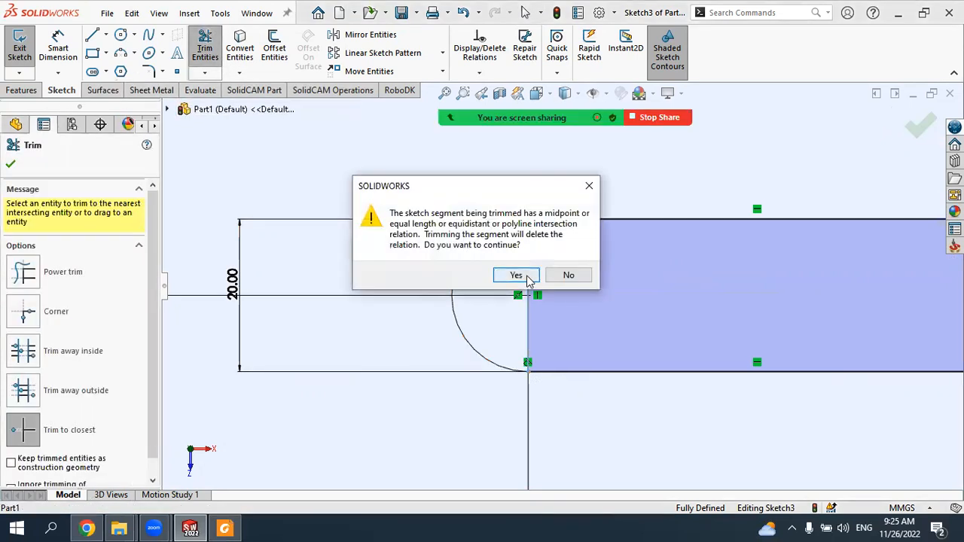
{"action": "left_click", "coordinate": [527, 274]}
{"action": "left_click", "coordinate": [10, 163]}
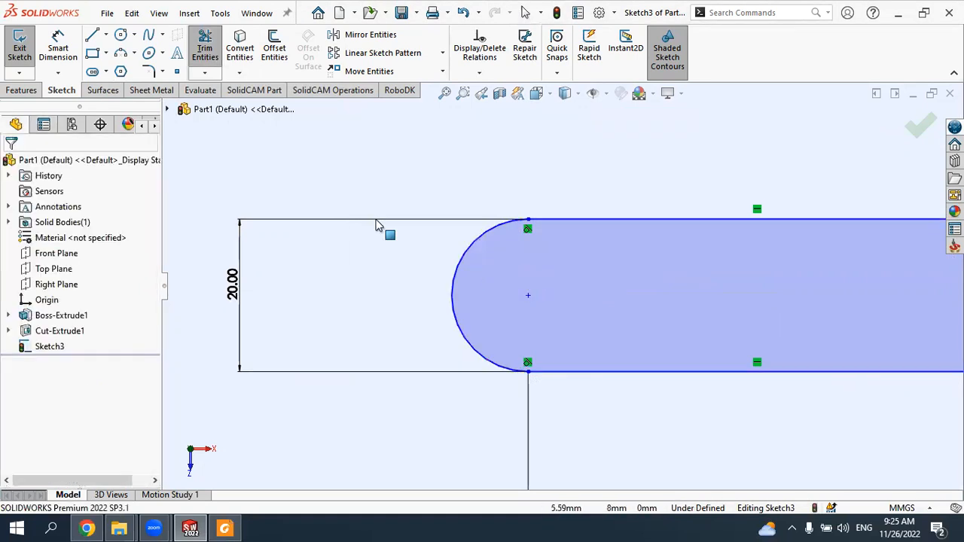
Step: Cut the round-ended slot profile down through the base with an Extruded Cut using the Through All end condition
{"action": "key", "text": "f"}
{"action": "scroll", "coordinate": [739, 255], "scroll_direction": "down", "scroll_amount": 2}
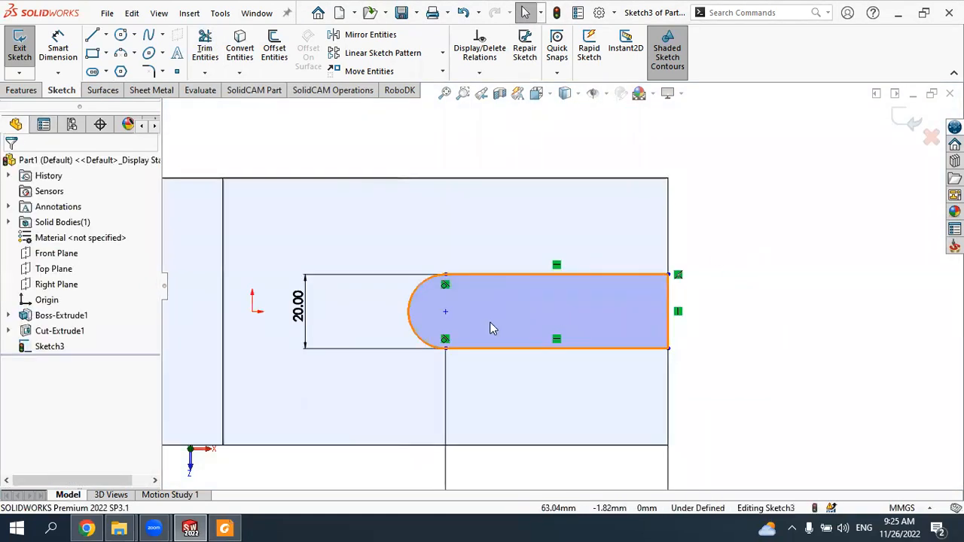
{"action": "scroll", "coordinate": [490, 321], "scroll_direction": "down", "scroll_amount": 2}
{"action": "scroll", "coordinate": [495, 324], "scroll_direction": "up", "scroll_amount": 2}
{"action": "mouse_move", "coordinate": [512, 365]}
{"action": "middle_mouse_down"}
{"action": "mouse_move", "coordinate": [507, 278]}
{"action": "mouse_move", "coordinate": [469, 204]}
{"action": "mouse_move", "coordinate": [482, 197]}
{"action": "mouse_move", "coordinate": [459, 209]}
{"action": "middle_mouse_up"}
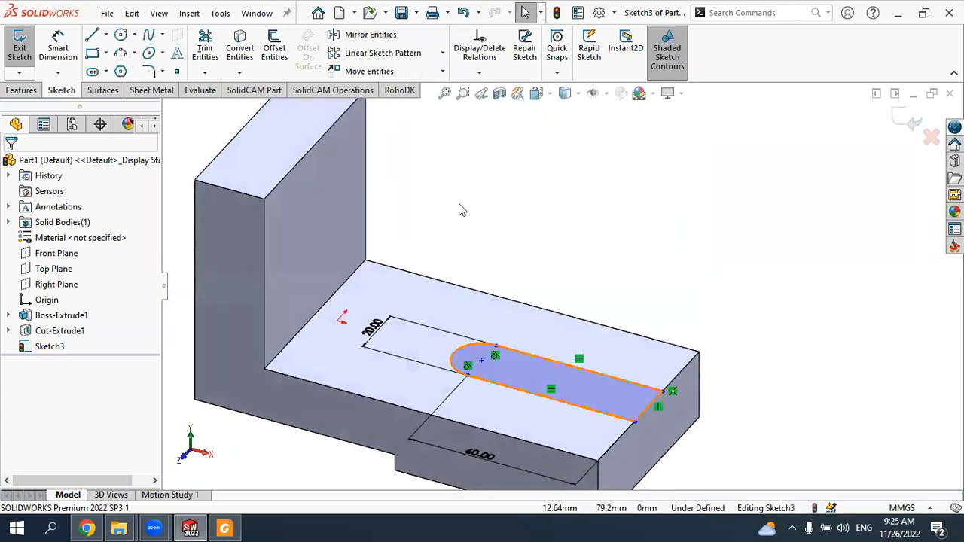
{"action": "left_click", "coordinate": [29, 92]}
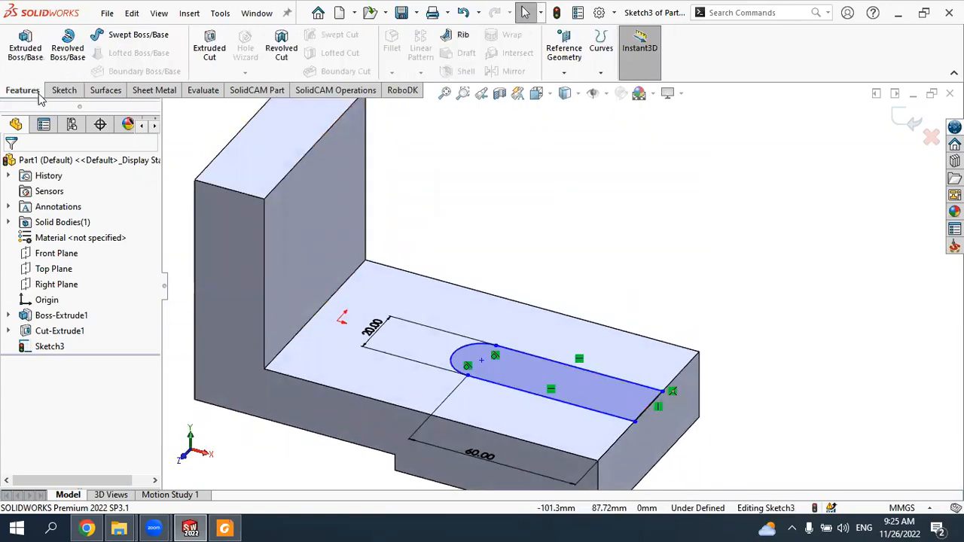
{"action": "left_click", "coordinate": [210, 41]}
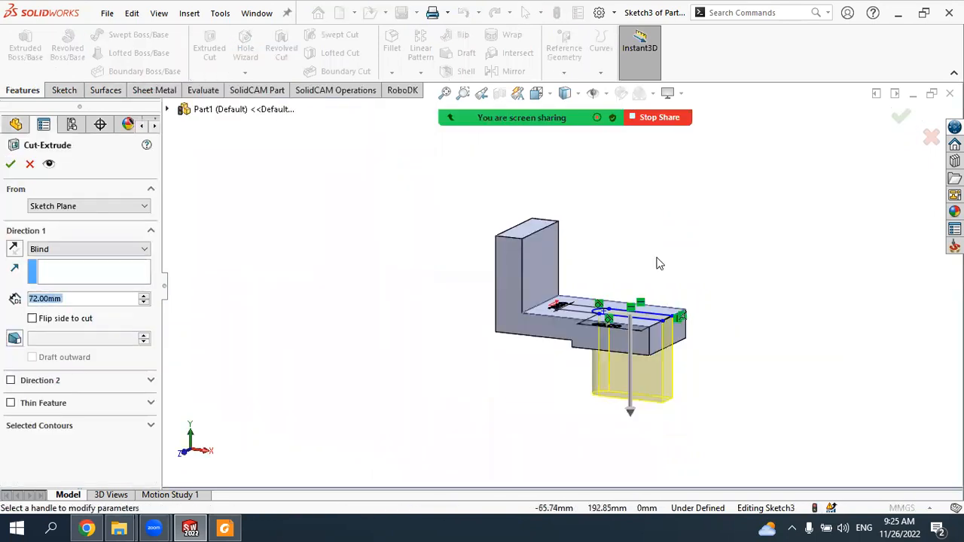
{"action": "scroll", "coordinate": [656, 264], "scroll_direction": "down", "scroll_amount": 3}
{"action": "middle_click_drag", "start_coordinate": [716, 304], "coordinate": [636, 287]}
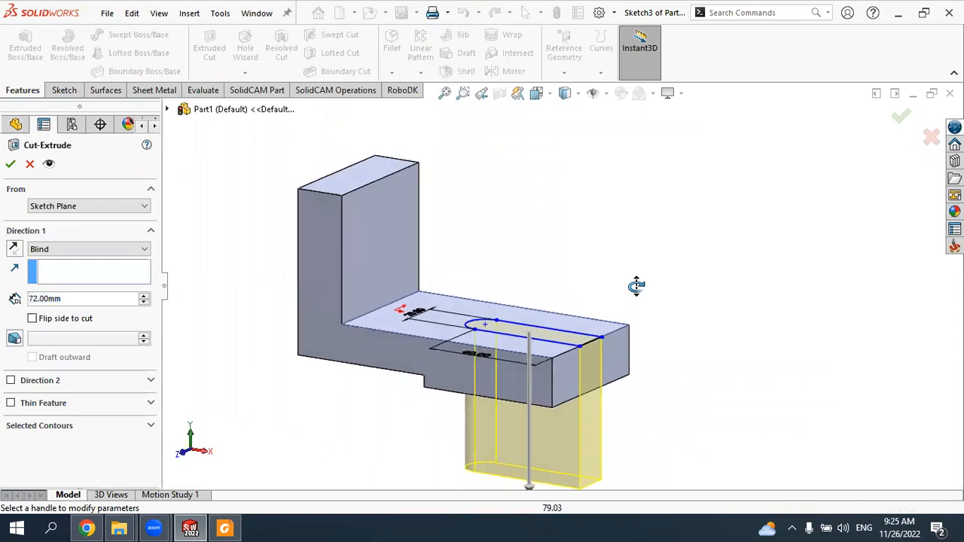
{"action": "left_click", "coordinate": [52, 250]}
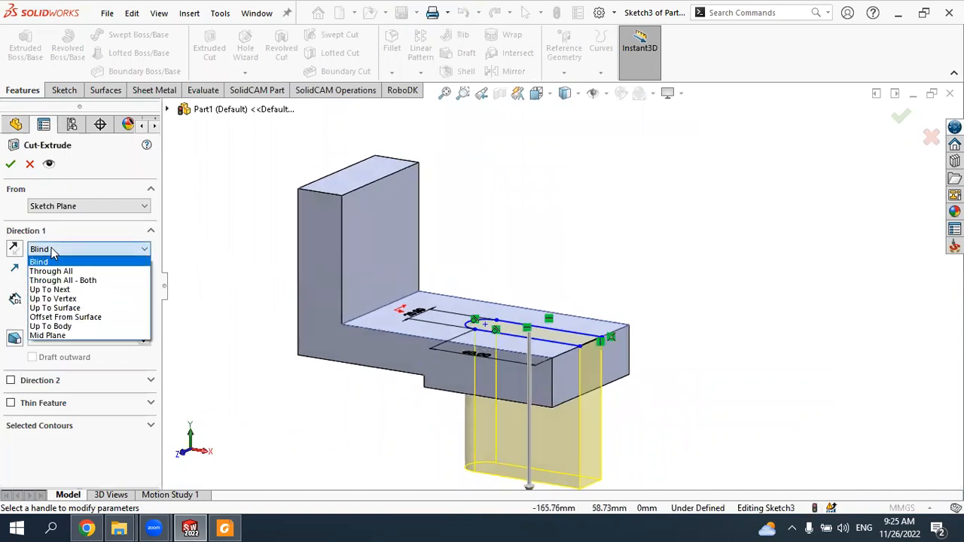
{"action": "left_click", "coordinate": [67, 264]}
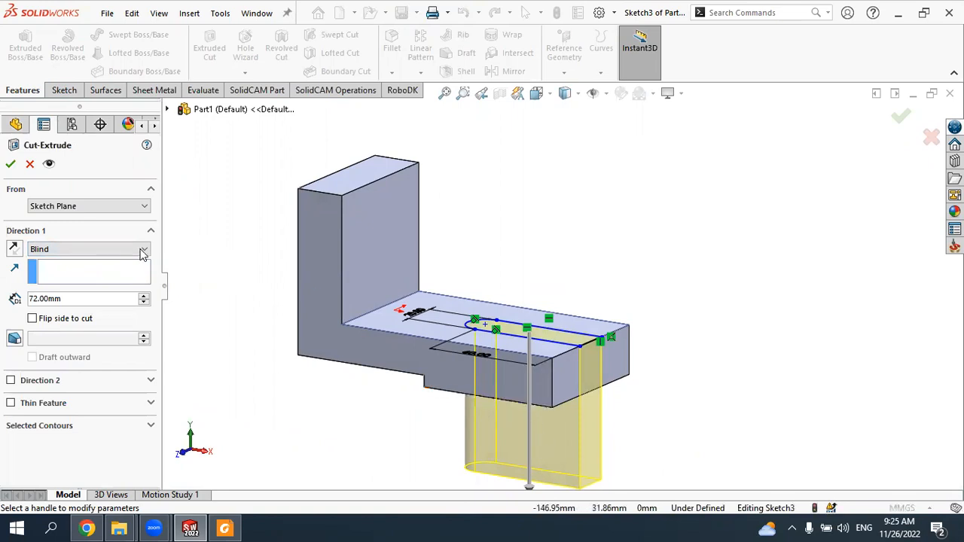
{"action": "left_click", "coordinate": [60, 249]}
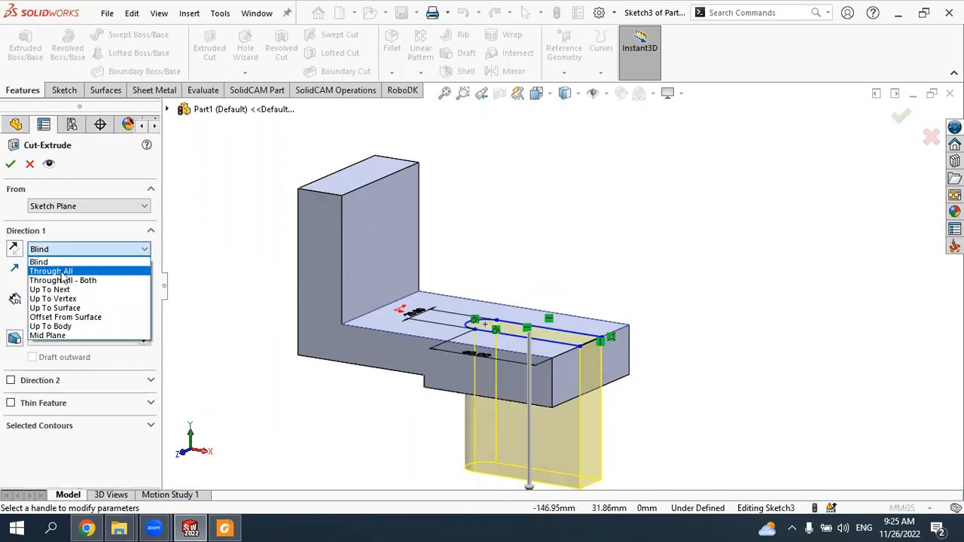
{"action": "left_click", "coordinate": [63, 273]}
{"action": "mouse_move", "coordinate": [613, 354]}
{"action": "middle_mouse_down"}
{"action": "mouse_move", "coordinate": [603, 301]}
{"action": "mouse_move", "coordinate": [615, 338]}
{"action": "mouse_move", "coordinate": [486, 344]}
{"action": "middle_mouse_up"}
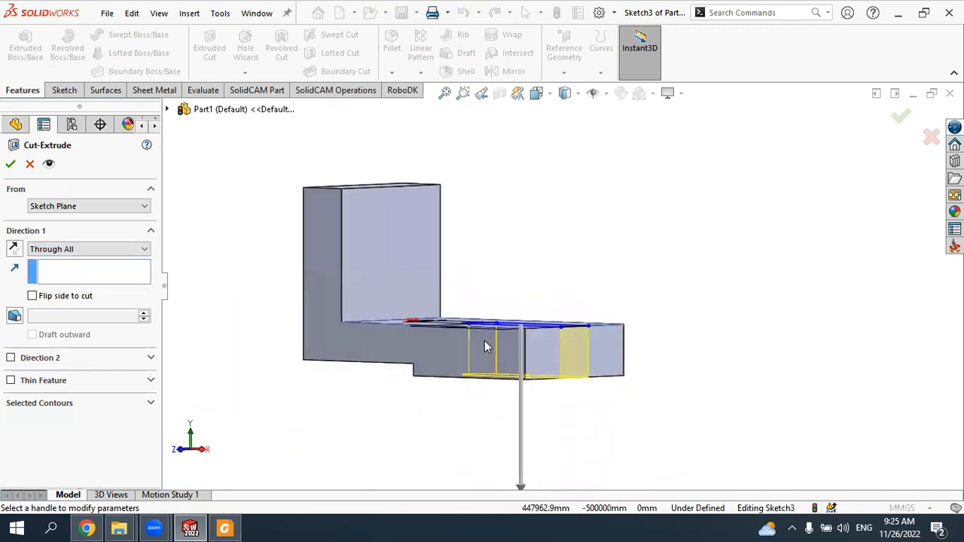
{"action": "left_click", "coordinate": [11, 165]}
{"action": "middle_click_drag", "start_coordinate": [645, 290], "coordinate": [638, 367]}
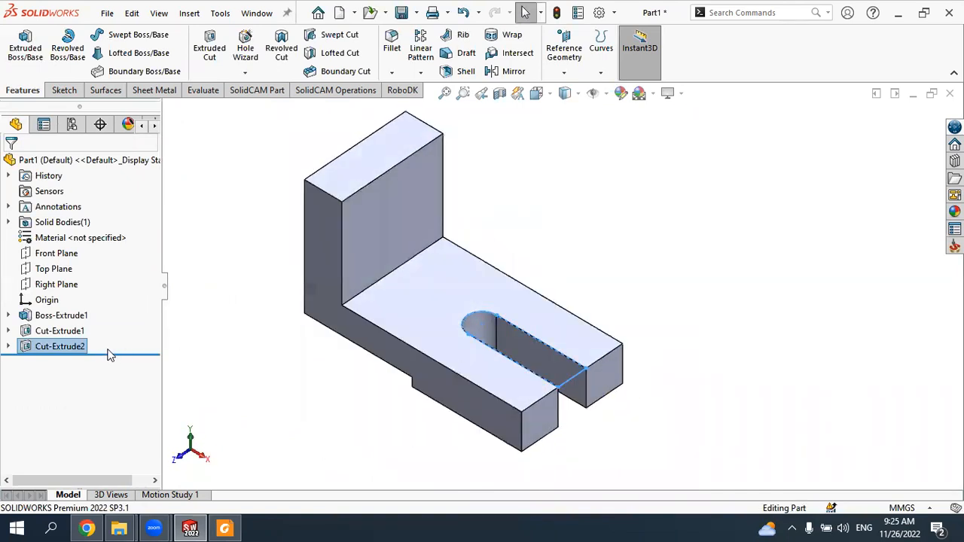
Step: Edit the slot cut so it ends Up To Surface at the raised bottom pad's underside
{"action": "left_click", "coordinate": [54, 332]}
{"action": "left_click", "coordinate": [58, 348]}
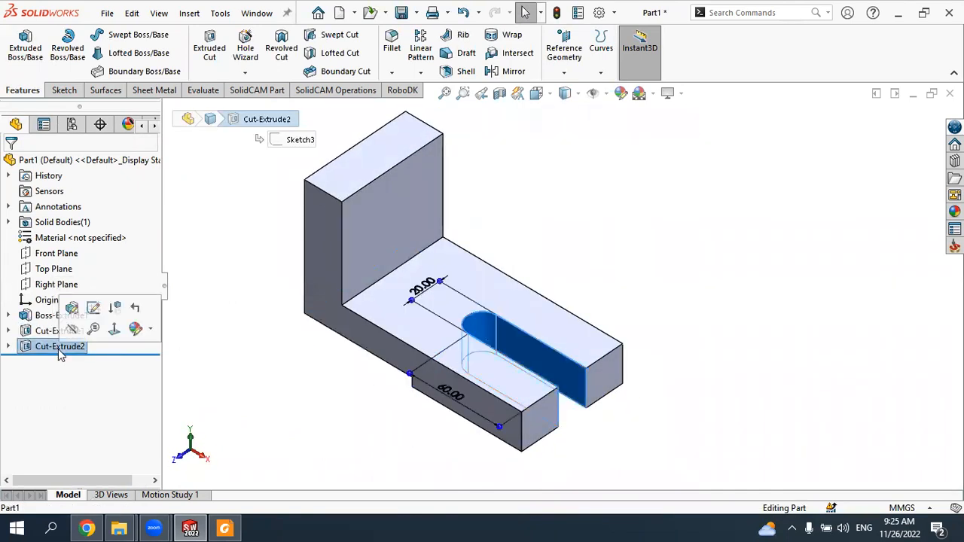
{"action": "left_click", "coordinate": [73, 310]}
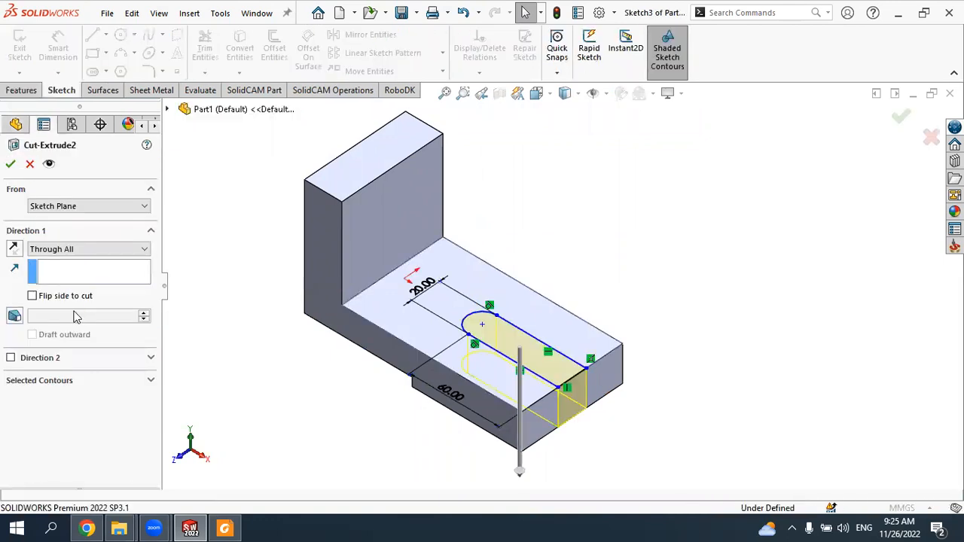
{"action": "left_click", "coordinate": [54, 249]}
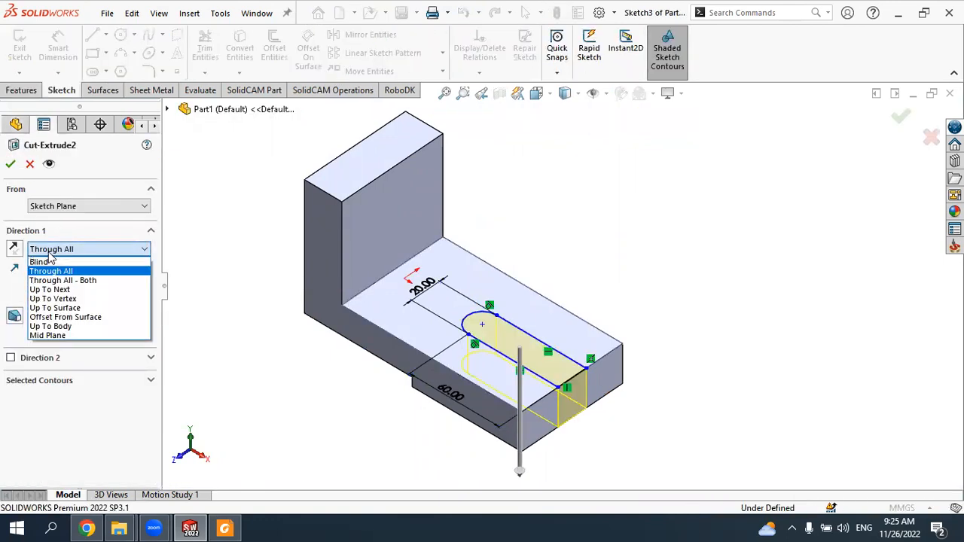
{"action": "left_click", "coordinate": [66, 312]}
{"action": "middle_click_drag", "start_coordinate": [333, 411], "coordinate": [353, 279]}
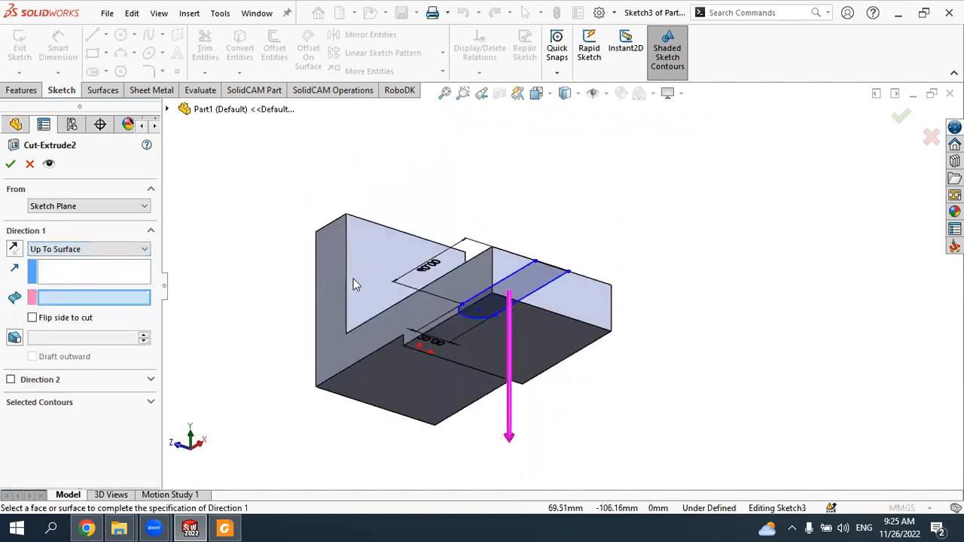
{"action": "left_click", "coordinate": [539, 335]}
{"action": "middle_click_drag", "start_coordinate": [658, 338], "coordinate": [553, 390]}
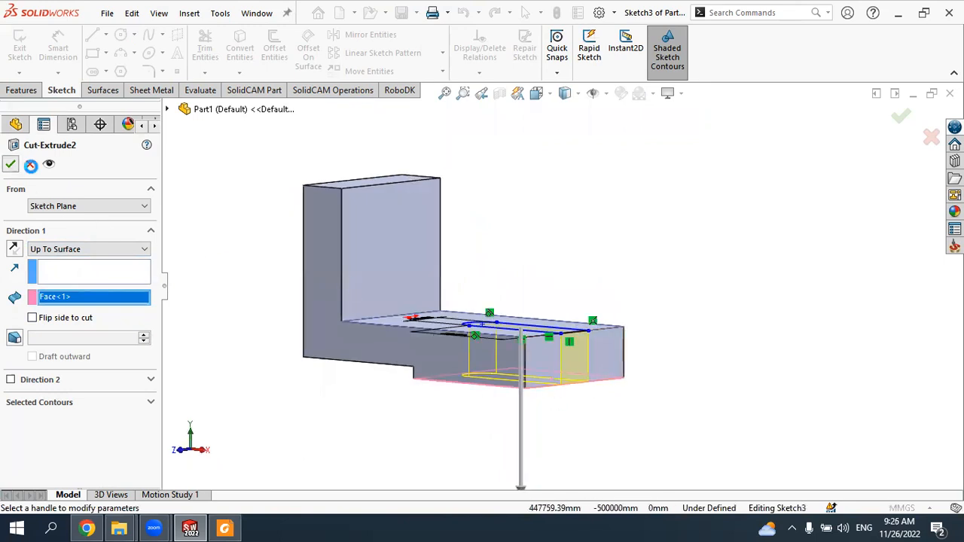
{"action": "key", "text": "Return"}
{"action": "middle_click_drag", "start_coordinate": [641, 286], "coordinate": [614, 359]}
Step: Change the slot cut's end condition to Up To Vertex, ending at the base's lower front corner at the slotted end
{"action": "left_click", "coordinate": [60, 331]}
{"action": "left_click", "coordinate": [60, 347]}
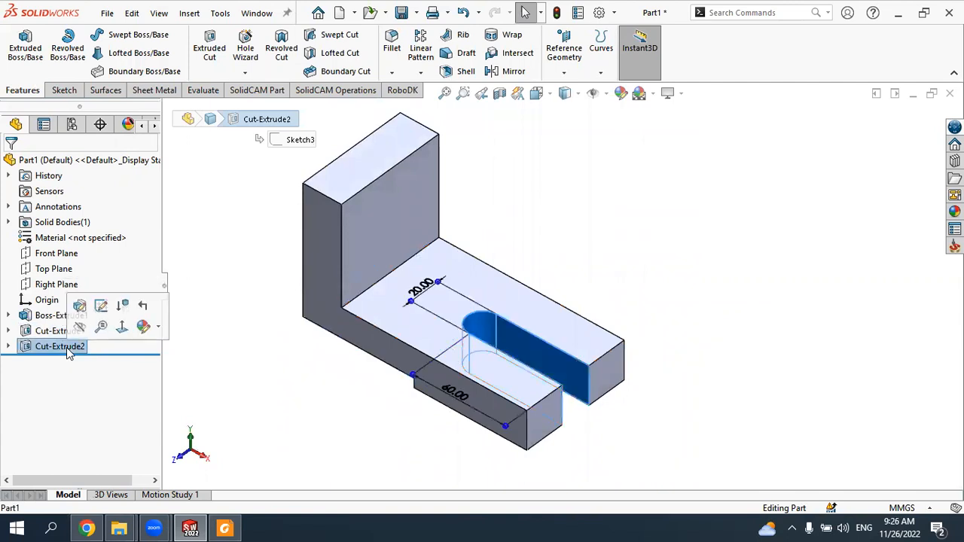
{"action": "left_click", "coordinate": [80, 306]}
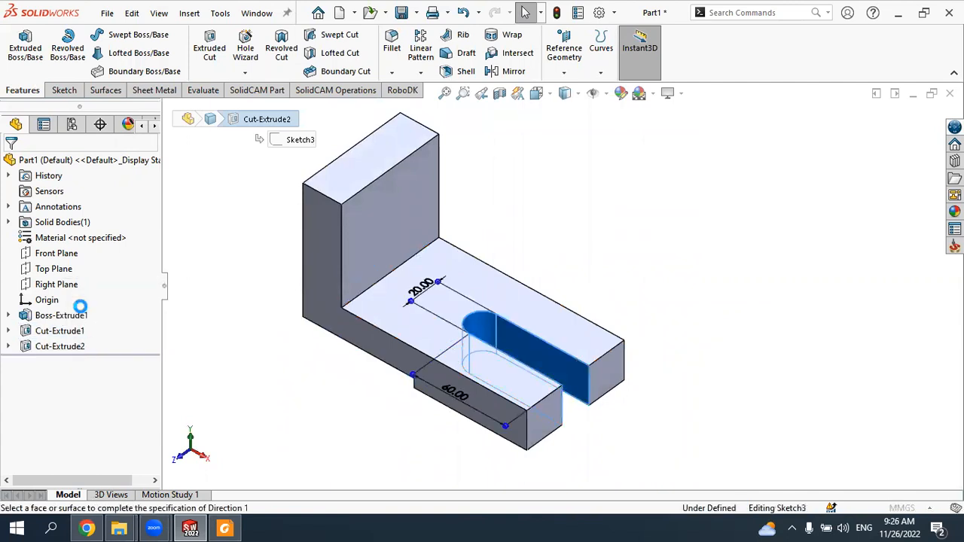
{"action": "left_click", "coordinate": [67, 252]}
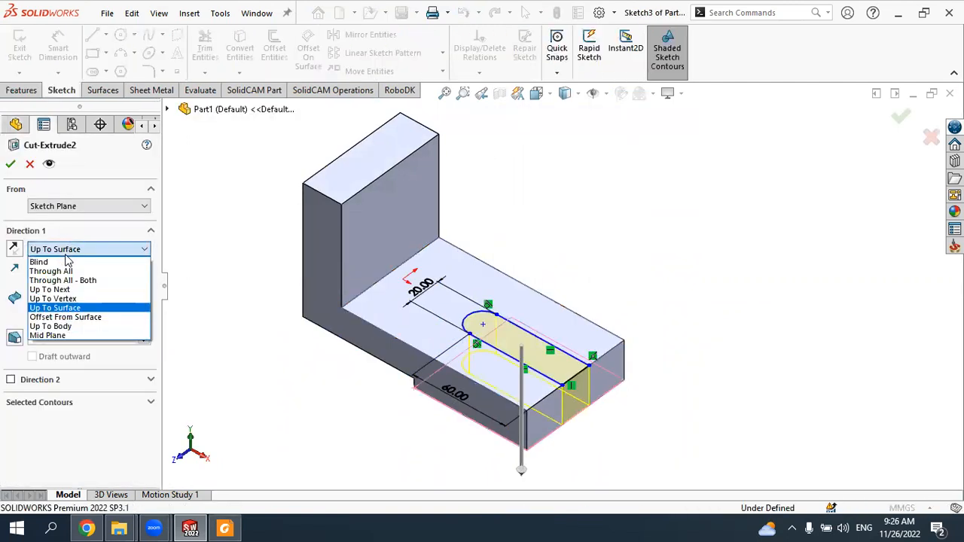
{"action": "left_click", "coordinate": [53, 298]}
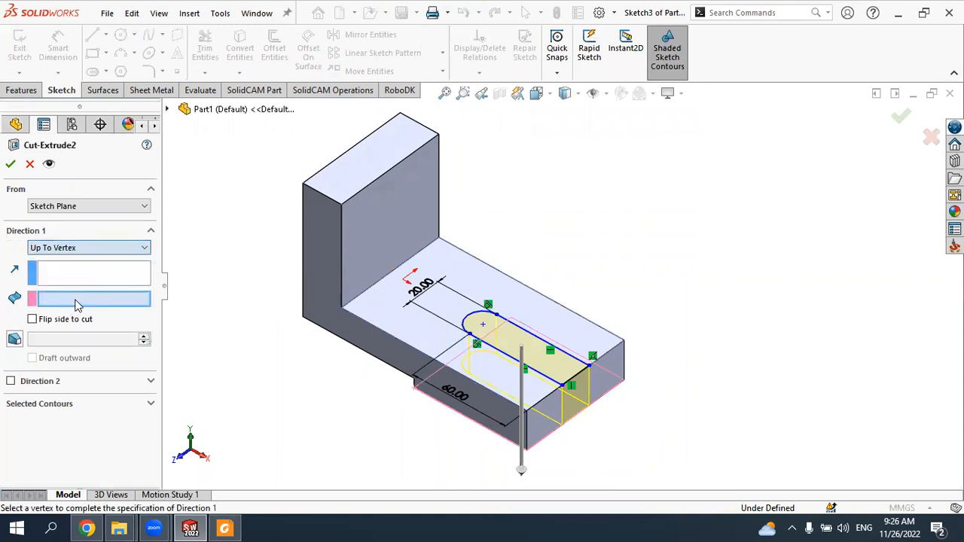
{"action": "middle_click_drag", "start_coordinate": [423, 406], "coordinate": [529, 395]}
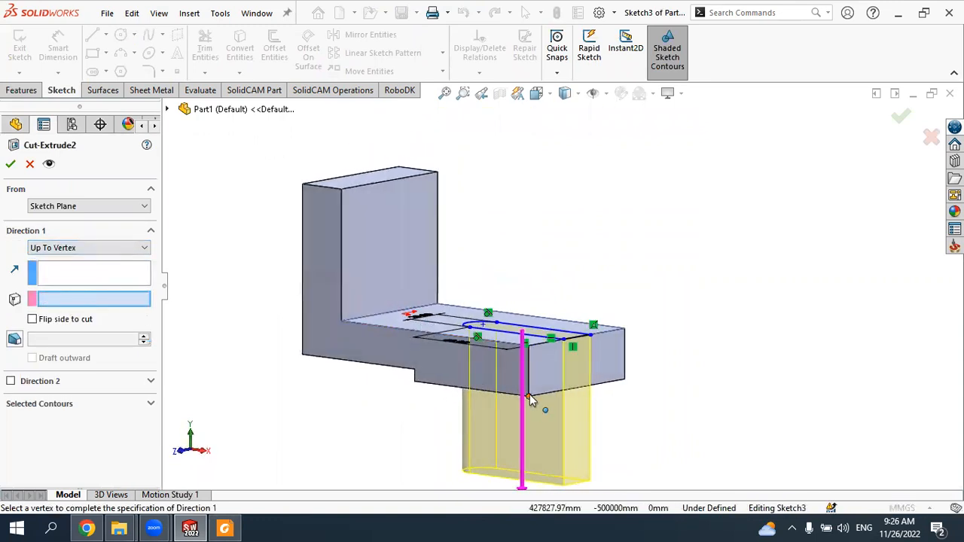
{"action": "left_click", "coordinate": [529, 397]}
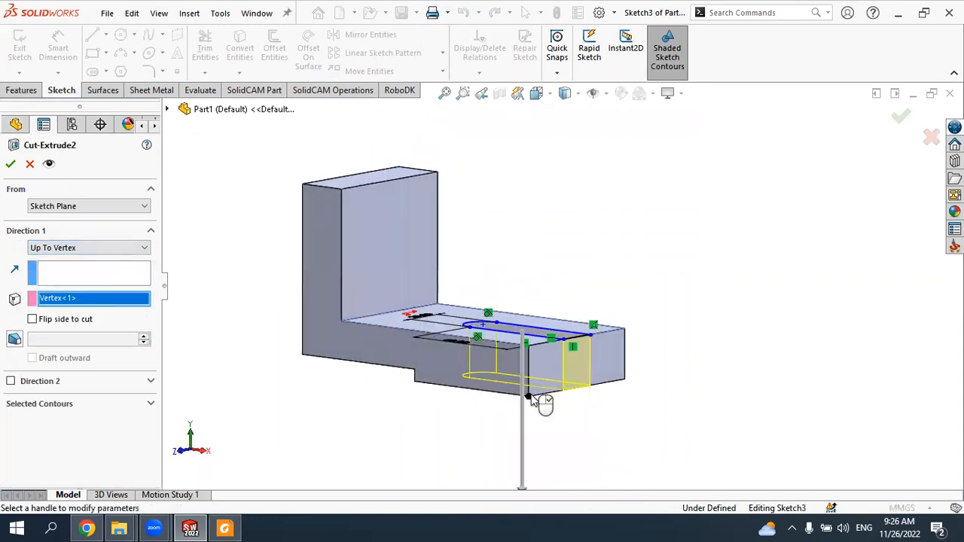
{"action": "left_click", "coordinate": [11, 163]}
{"action": "middle_click_drag", "start_coordinate": [639, 243], "coordinate": [628, 318]}
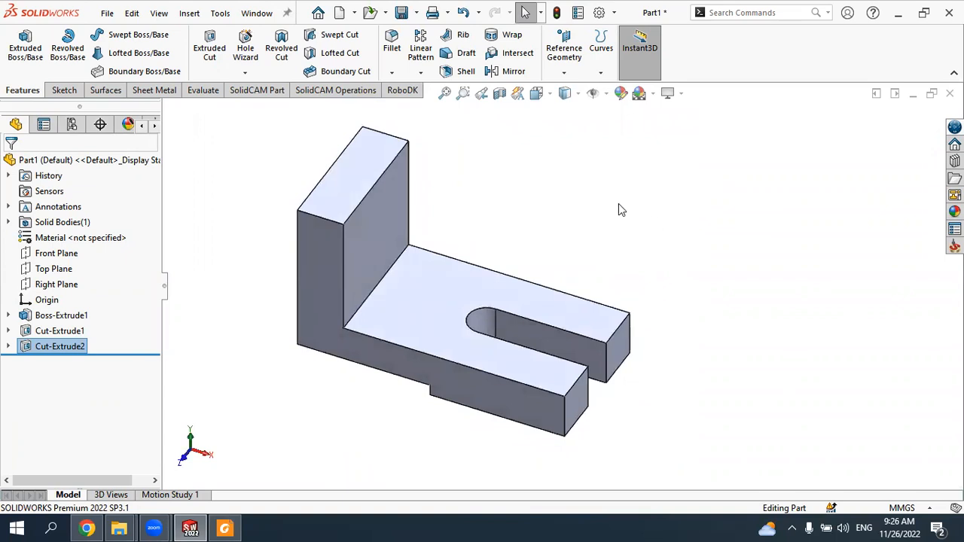
Step: Start a sketch on the vertical wall's outer face and draw a circle about 22 mm in diameter directly above the origin
{"action": "middle_click_drag", "start_coordinate": [628, 236], "coordinate": [572, 188]}
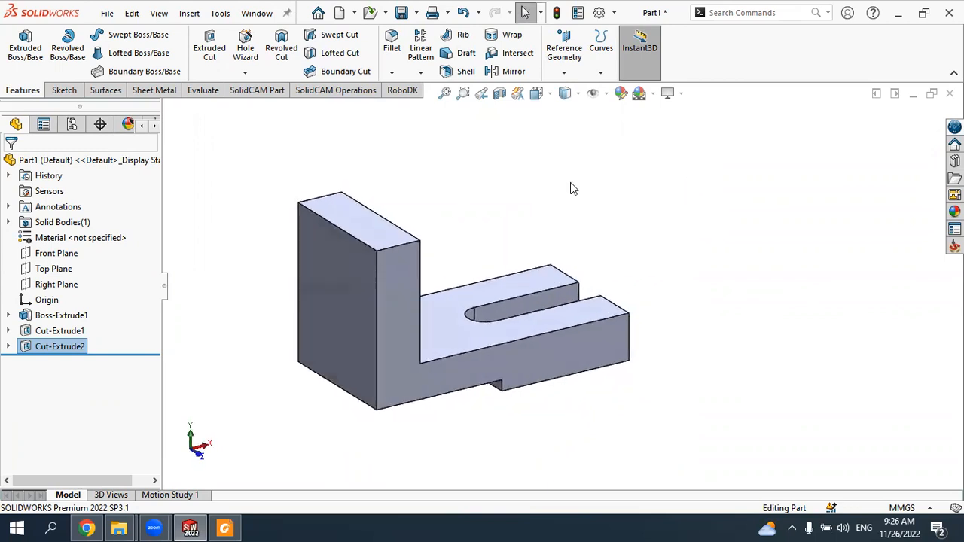
{"action": "left_click", "coordinate": [340, 275]}
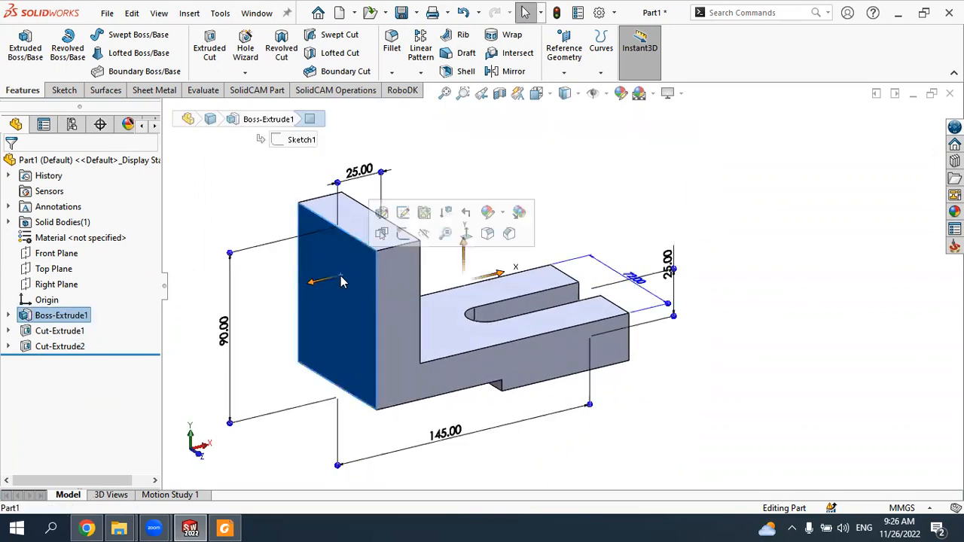
{"action": "left_click", "coordinate": [402, 236]}
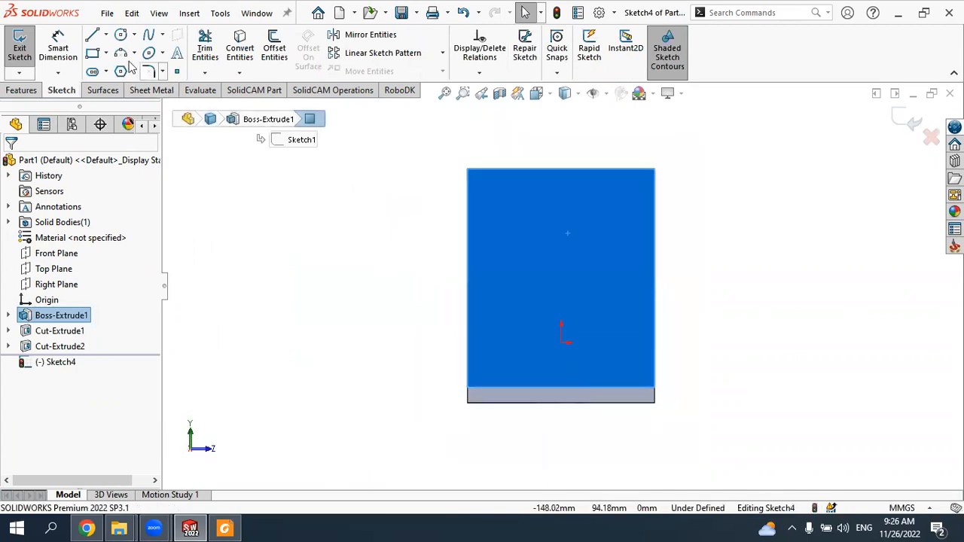
{"action": "left_click", "coordinate": [120, 35]}
{"action": "scroll", "coordinate": [576, 241], "scroll_direction": "down", "scroll_amount": 2}
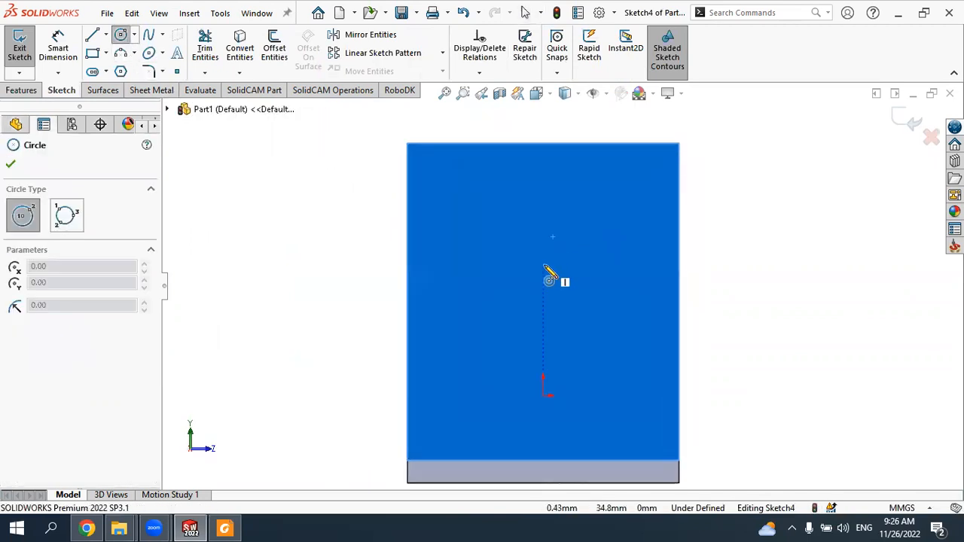
{"action": "left_click", "coordinate": [543, 265]}
{"action": "left_click", "coordinate": [572, 235]}
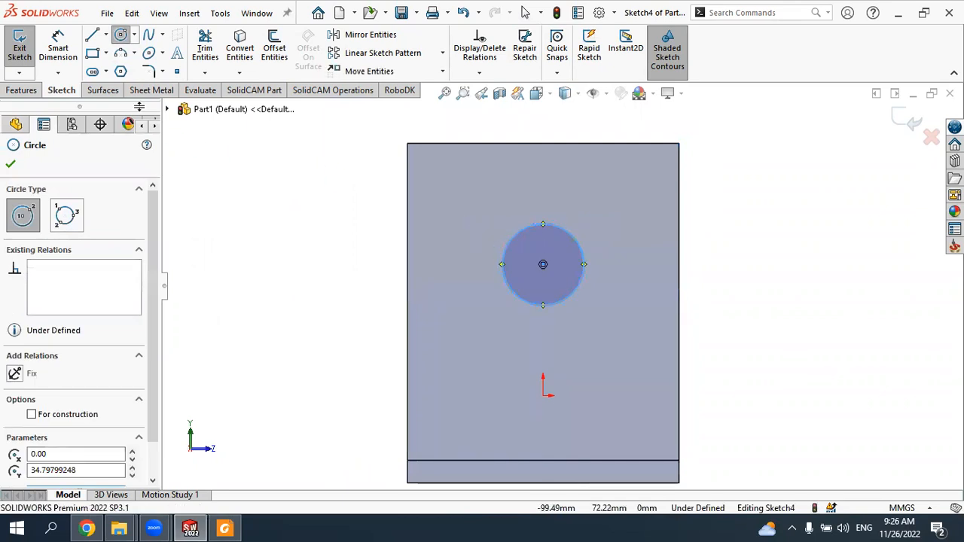
Step: Dimension the circle's diameter as 24 mm
{"action": "left_click", "coordinate": [58, 39]}
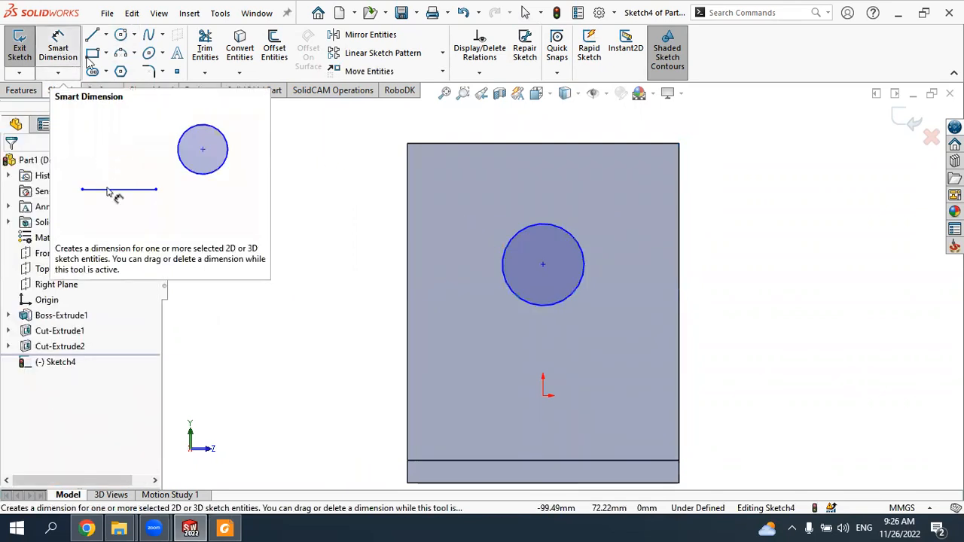
{"action": "left_click", "coordinate": [583, 262]}
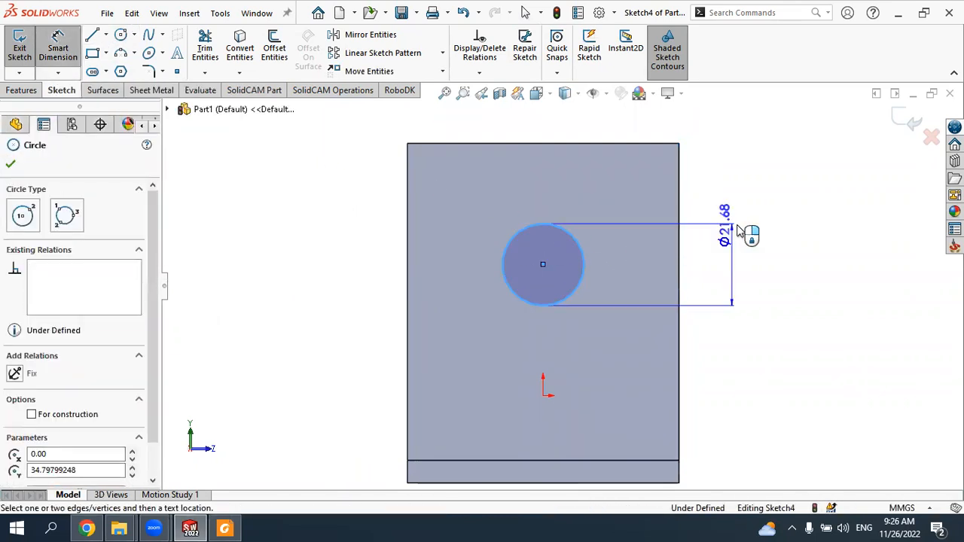
{"action": "left_click", "coordinate": [784, 253]}
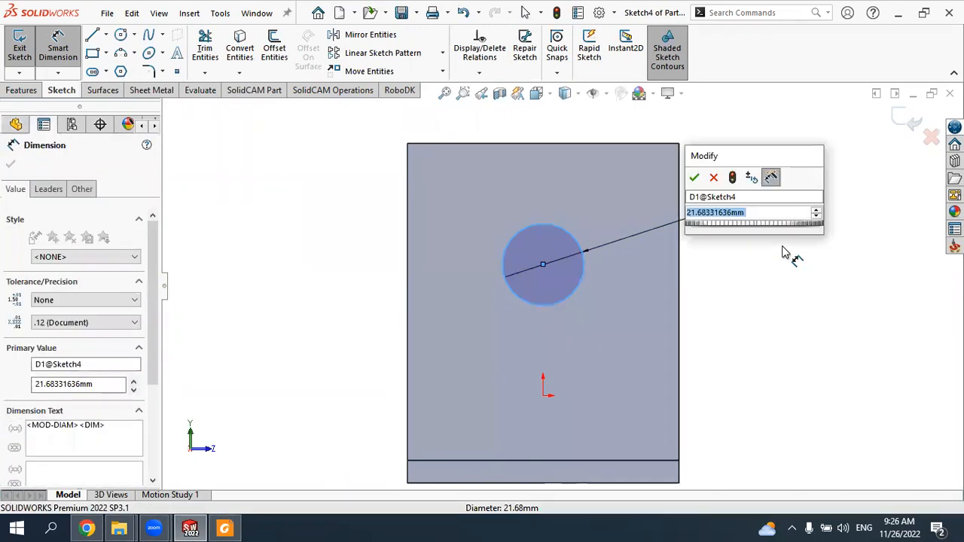
{"action": "type", "text": "24"}
{"action": "key", "text": "Return"}
{"action": "key", "text": "Escape"}
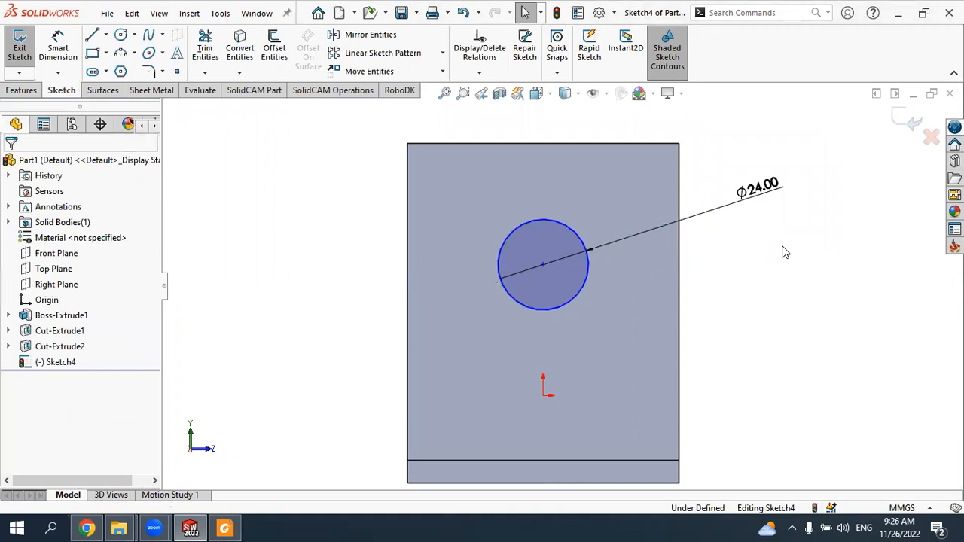
Step: Try a Midpoint relation between the circle's centre and the wall face's top edge, and undo it
{"action": "left_click", "coordinate": [543, 265]}
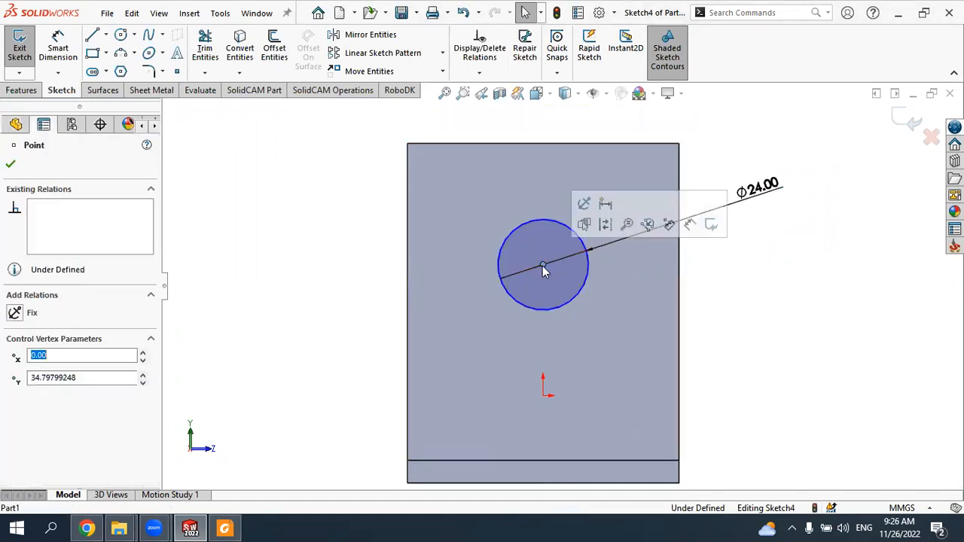
{"action": "left_click", "coordinate": [525, 143], "text": "ctrl"}
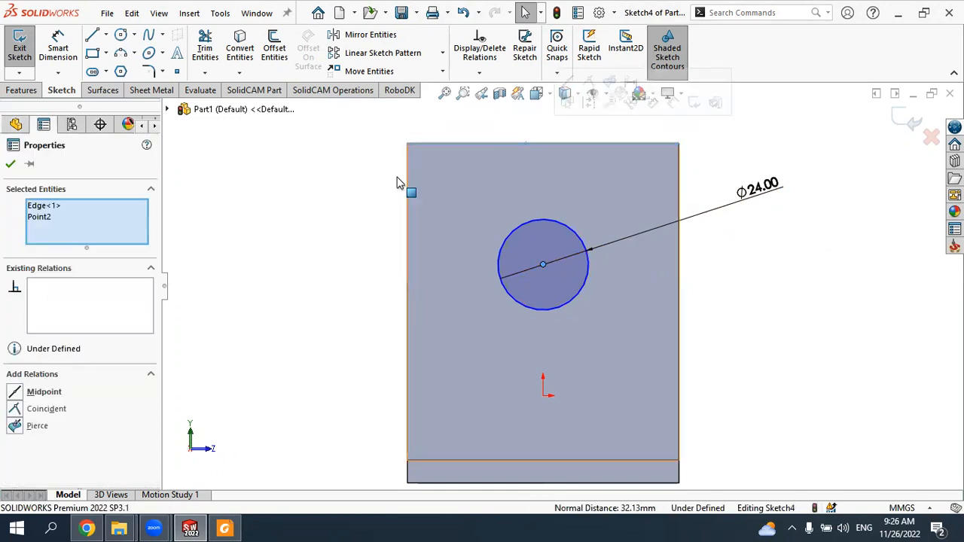
{"action": "left_click", "coordinate": [44, 392]}
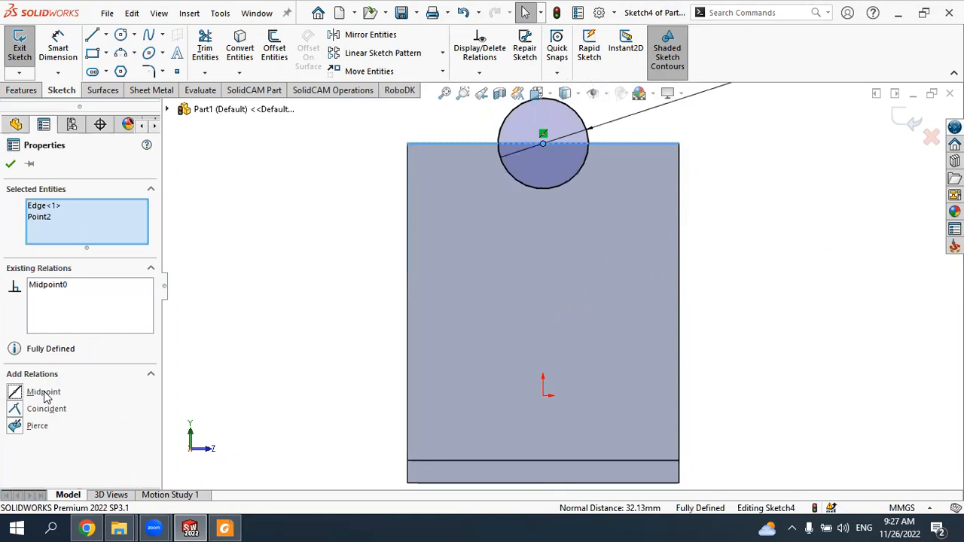
{"action": "key", "text": "ctrl+z"}
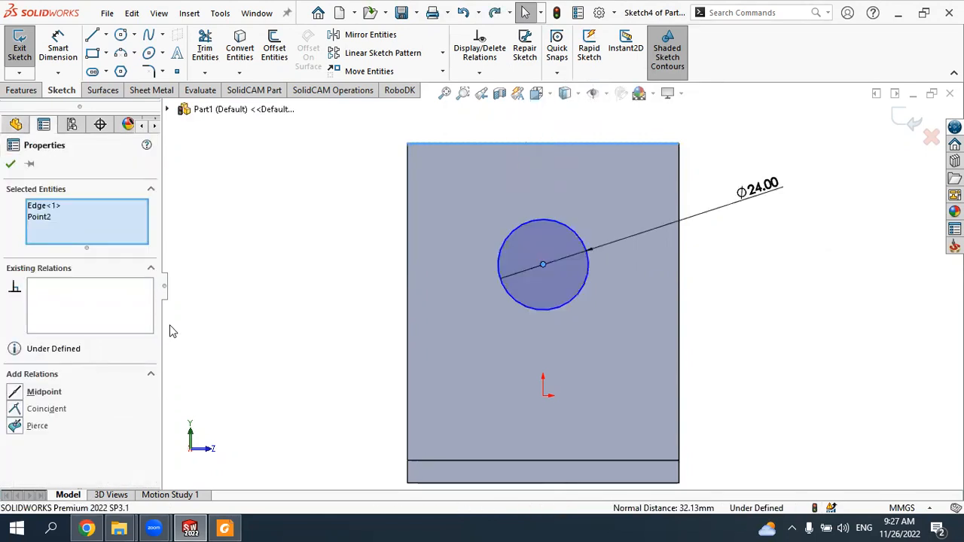
{"action": "key", "text": "Escape"}
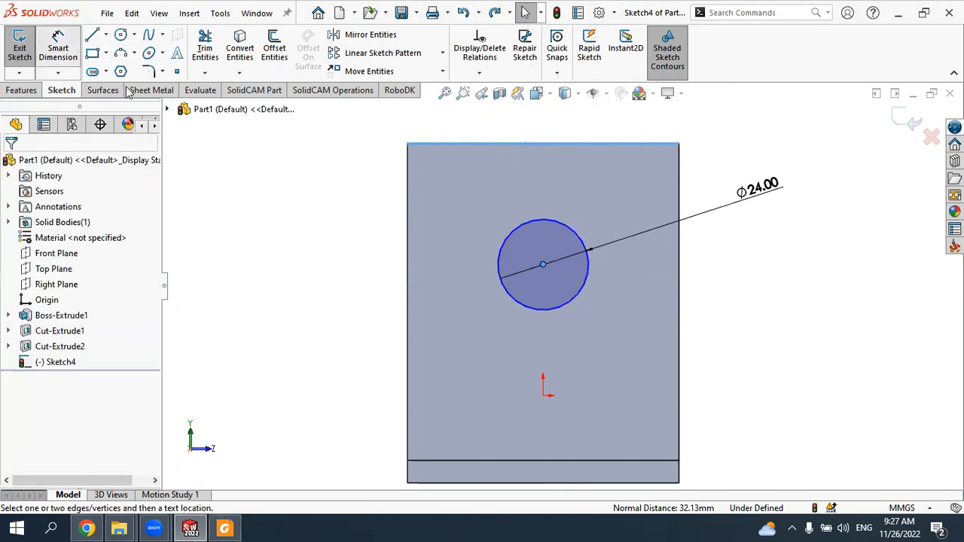
Step: Dimension the circle's centre 48 mm above the part's lowest edge
{"action": "left_click", "coordinate": [422, 482]}
{"action": "left_click", "coordinate": [542, 265]}
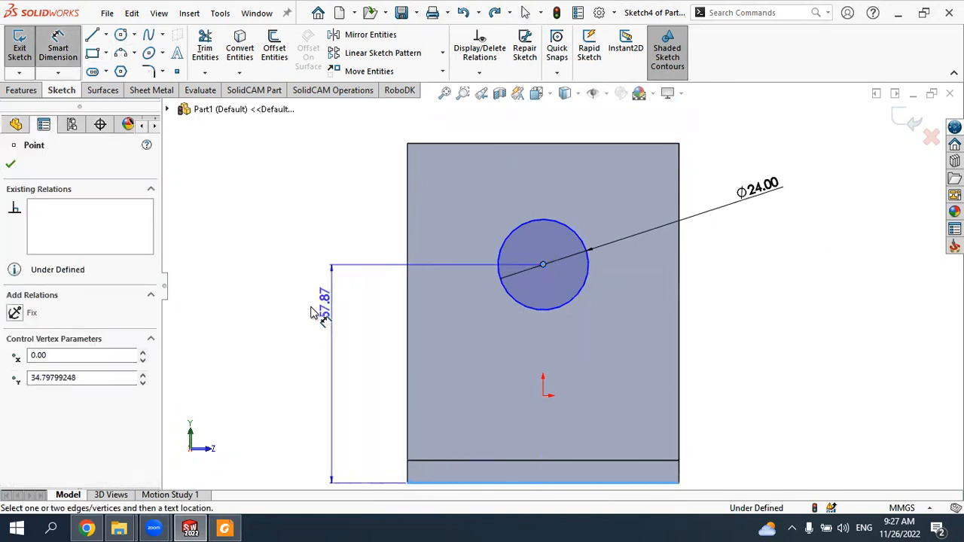
{"action": "left_click", "coordinate": [336, 328]}
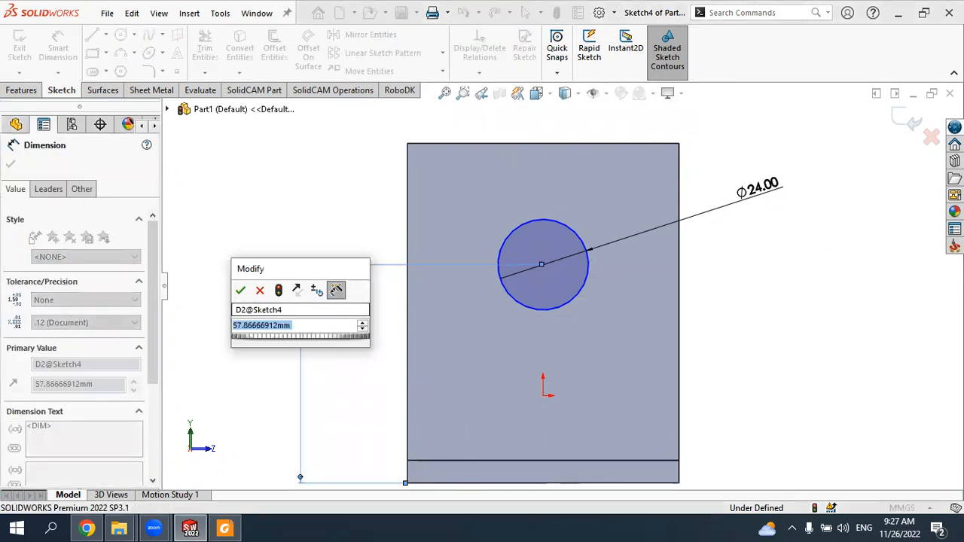
{"action": "type", "text": "48"}
{"action": "key", "text": "Return"}
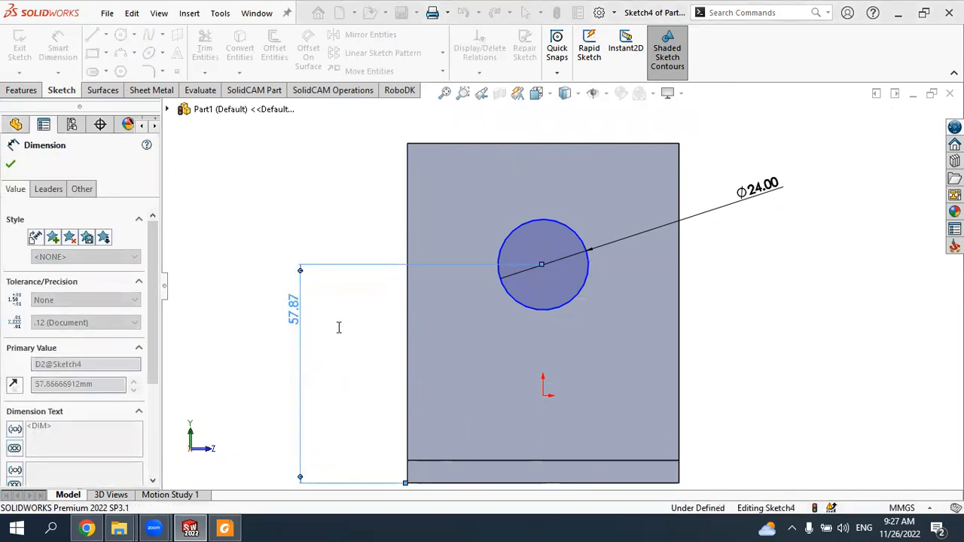
{"action": "left_click", "coordinate": [11, 164]}
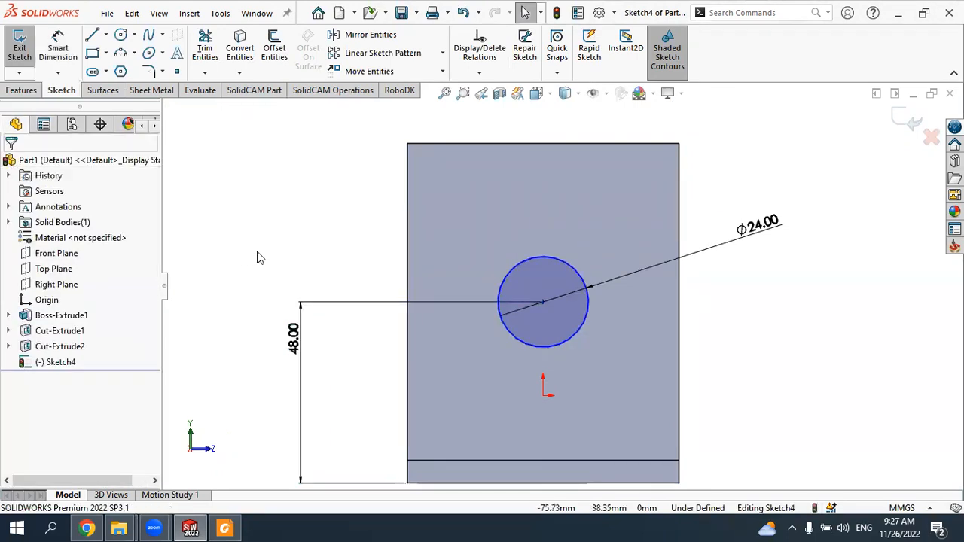
{"action": "left_click", "coordinate": [58, 48]}
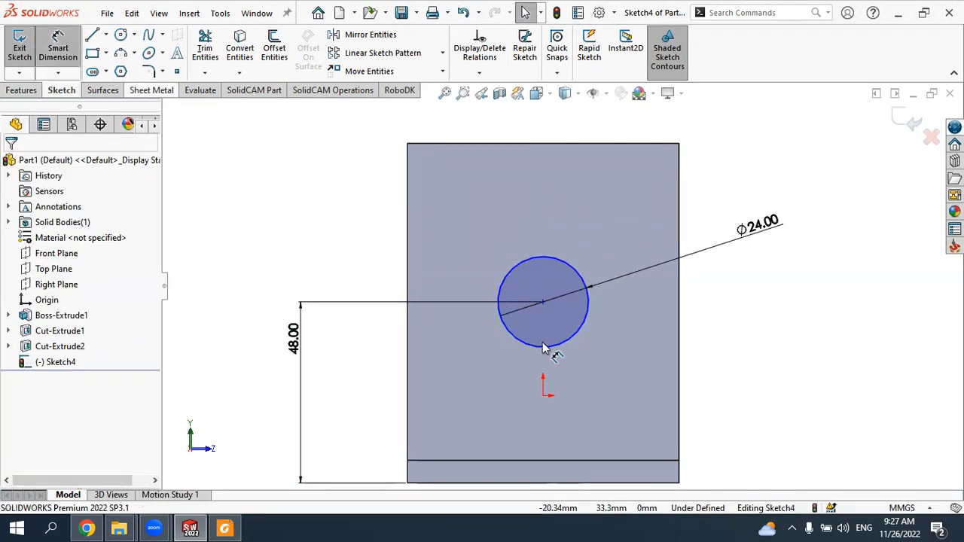
{"action": "left_click", "coordinate": [539, 482]}
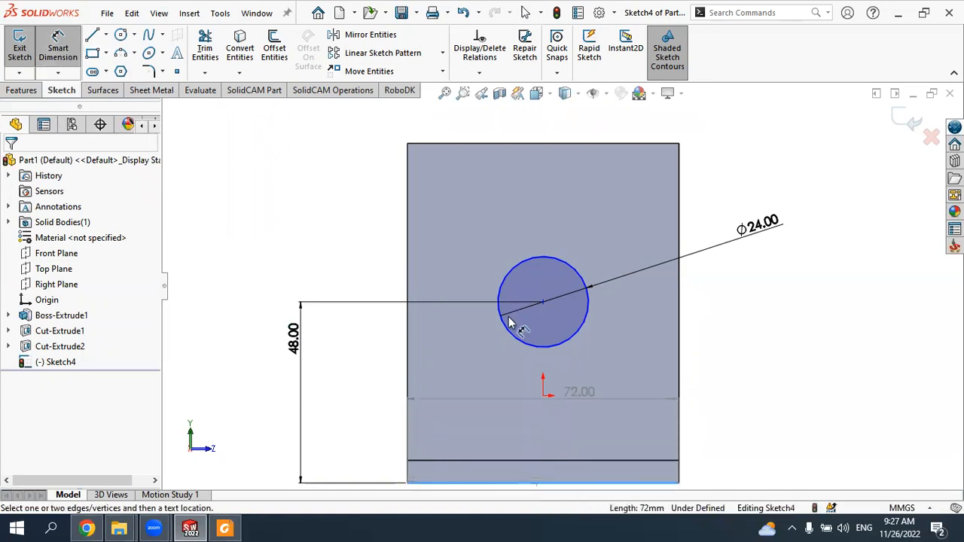
{"action": "key", "text": "Escape"}
{"action": "left_click", "coordinate": [58, 47]}
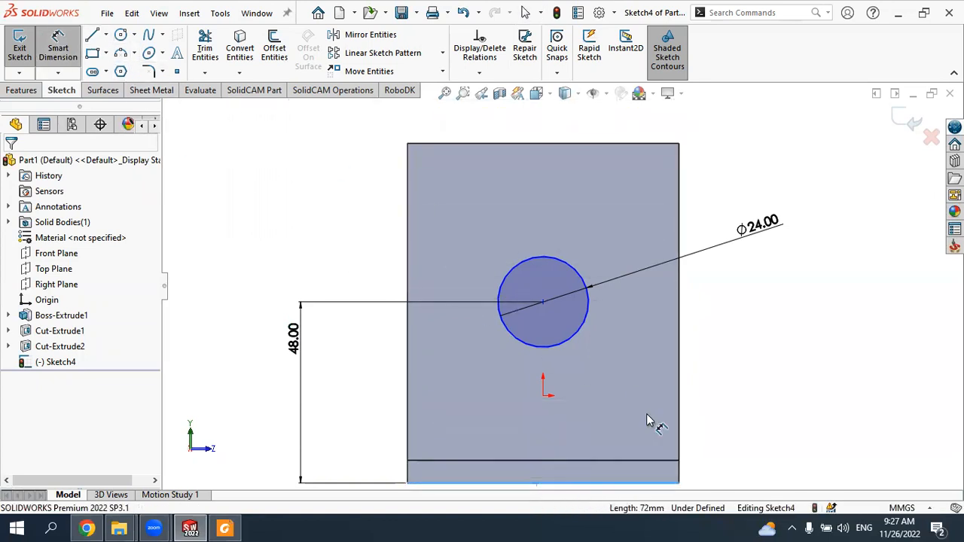
{"action": "left_click", "coordinate": [542, 302]}
{"action": "key", "text": "Escape"}
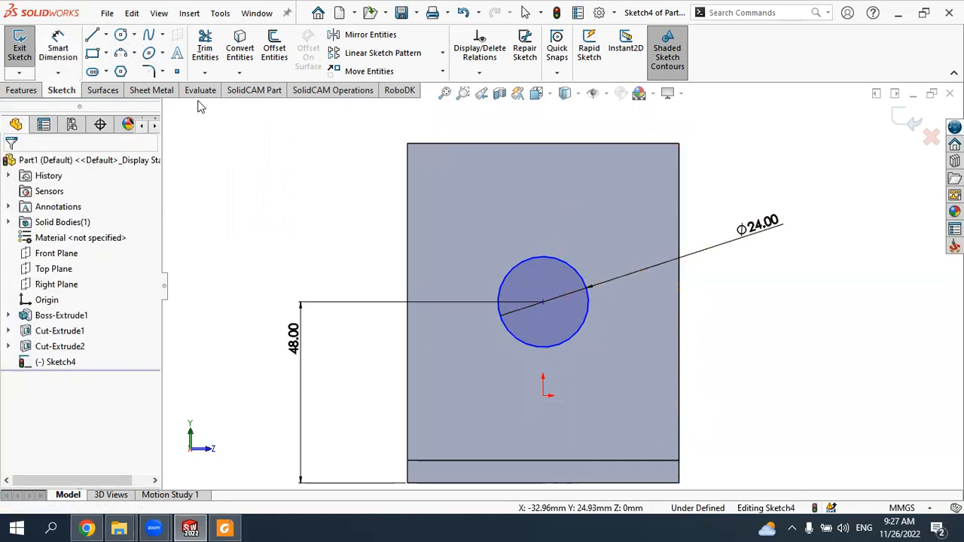
{"action": "left_click", "coordinate": [680, 402]}
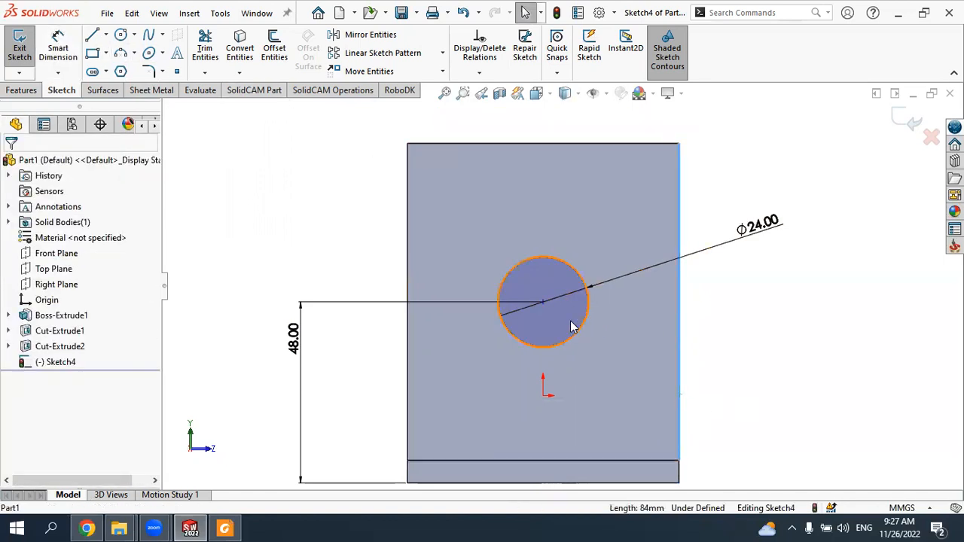
{"action": "left_click", "coordinate": [542, 302]}
{"action": "key", "text": "Escape"}
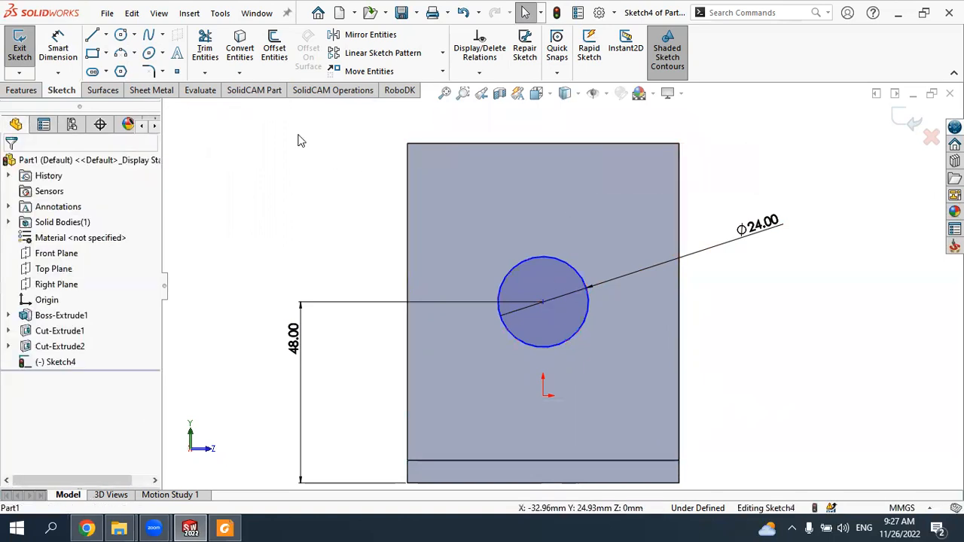
Step: Dimension the circle's centre 36 mm from the wall face's vertical edge on the +Z side
{"action": "left_click", "coordinate": [60, 39]}
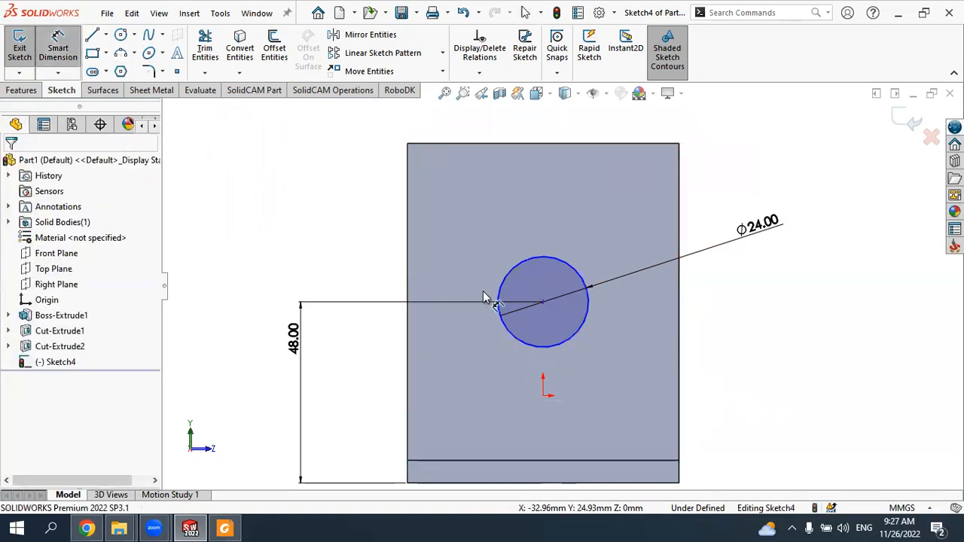
{"action": "left_click", "coordinate": [542, 302]}
{"action": "left_click", "coordinate": [679, 339]}
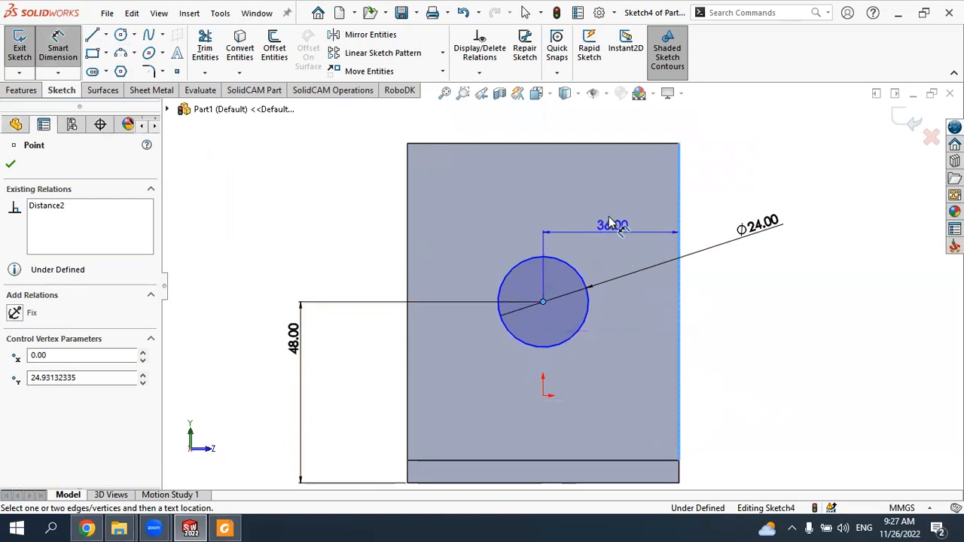
{"action": "left_click", "coordinate": [610, 228]}
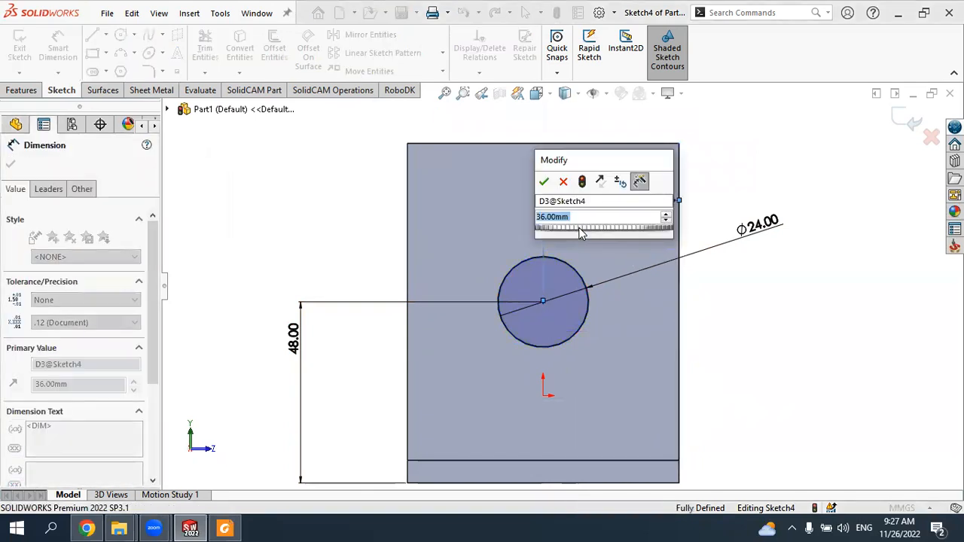
{"action": "type", "text": "36"}
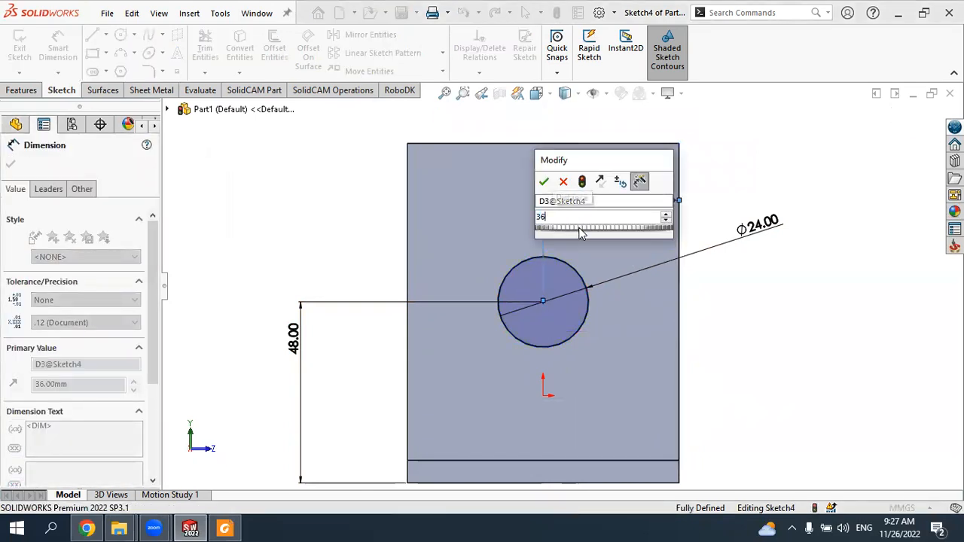
{"action": "key", "text": "Return"}
Step: Cut the 24 mm circle through the wall with an Extruded Cut ending Up To Surface at the wall's inner face
{"action": "scroll", "coordinate": [436, 267], "scroll_direction": "down", "scroll_amount": 2}
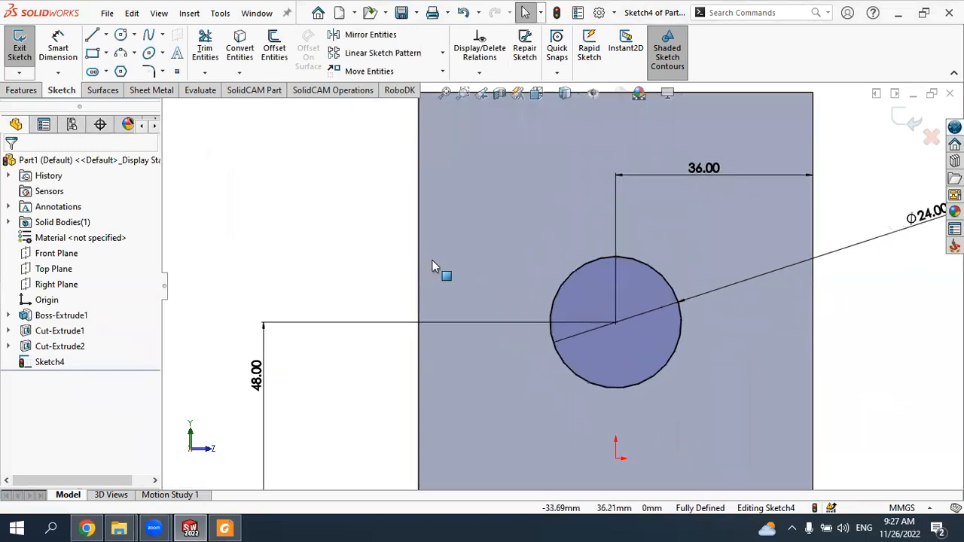
{"action": "scroll", "coordinate": [441, 271], "scroll_direction": "up", "scroll_amount": 3}
{"action": "mouse_move", "coordinate": [442, 269]}
{"action": "middle_mouse_down"}
{"action": "mouse_move", "coordinate": [397, 275]}
{"action": "mouse_move", "coordinate": [324, 249]}
{"action": "middle_mouse_up"}
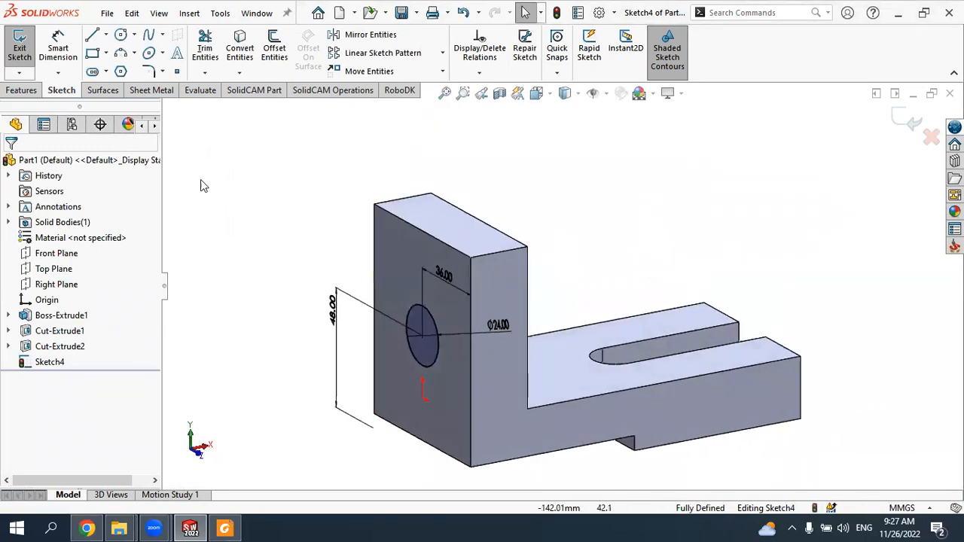
{"action": "left_click", "coordinate": [29, 90]}
{"action": "left_click", "coordinate": [209, 49]}
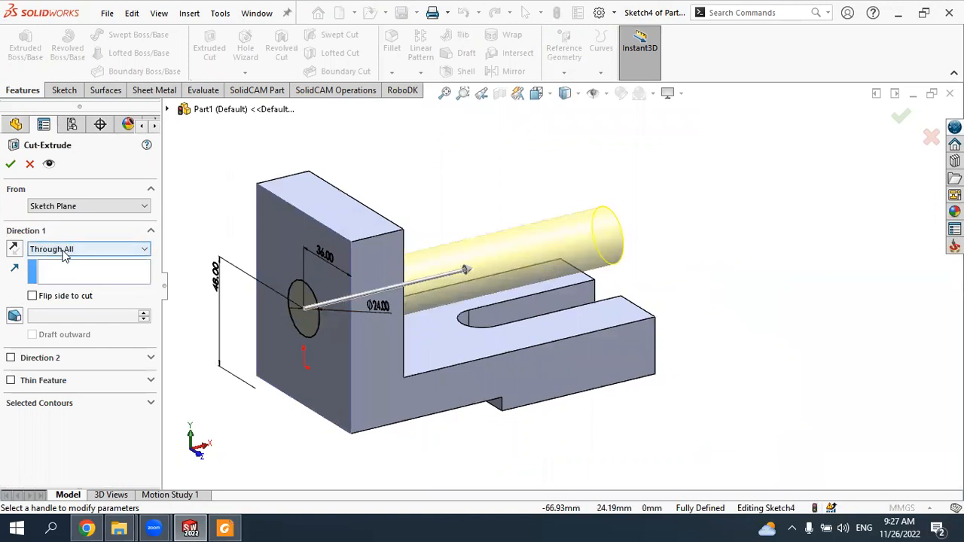
{"action": "mouse_move", "coordinate": [615, 271]}
{"action": "middle_mouse_down"}
{"action": "mouse_move", "coordinate": [568, 244]}
{"action": "mouse_move", "coordinate": [600, 268]}
{"action": "middle_mouse_up"}
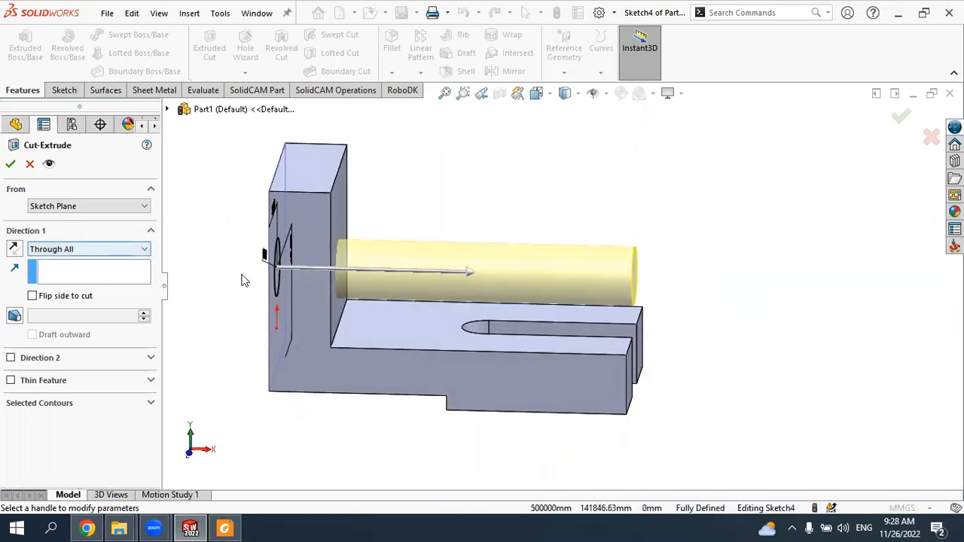
{"action": "left_click", "coordinate": [113, 250]}
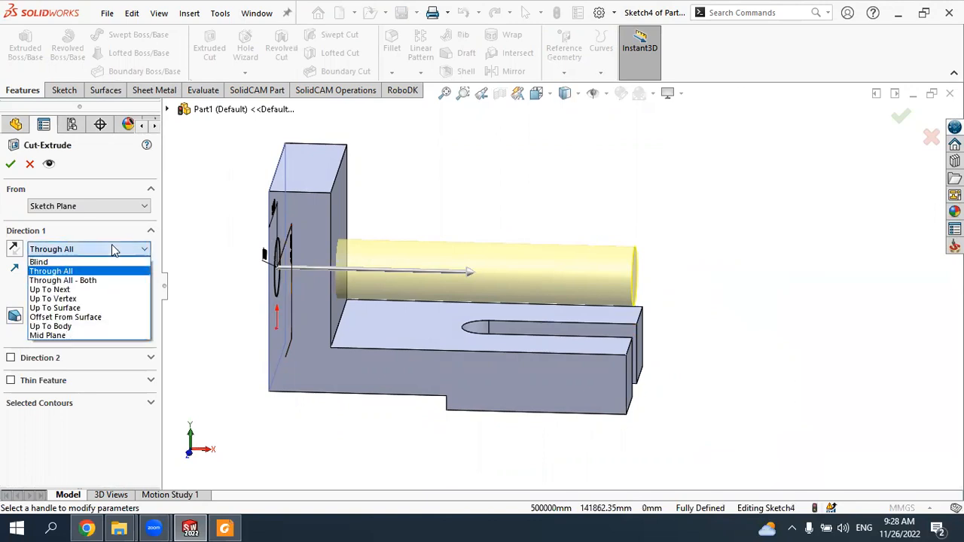
{"action": "left_click", "coordinate": [81, 309]}
{"action": "left_click", "coordinate": [351, 251]}
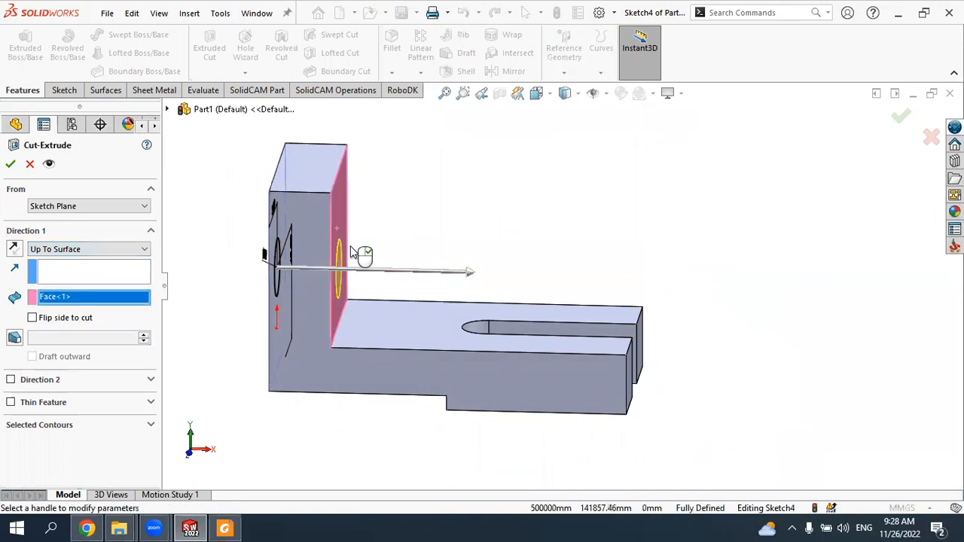
{"action": "left_click", "coordinate": [11, 163]}
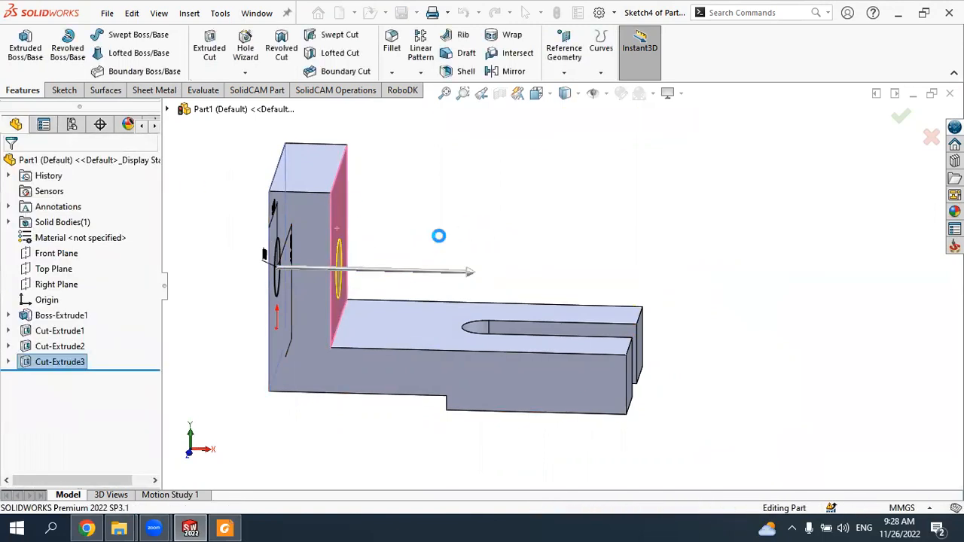
{"action": "left_click", "coordinate": [438, 236]}
Step: Start a constant-size fillet with a 10 mm radius on the short top edge at one corner of the wall
{"action": "scroll", "coordinate": [427, 237], "scroll_direction": "up", "scroll_amount": 3}
{"action": "middle_click_drag", "start_coordinate": [428, 238], "coordinate": [468, 243]}
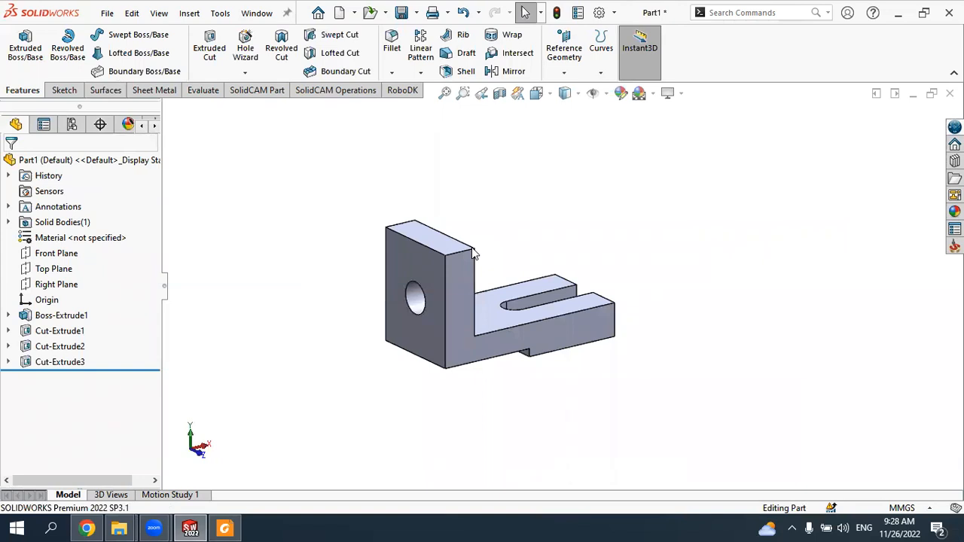
{"action": "scroll", "coordinate": [530, 230], "scroll_direction": "down", "scroll_amount": 2}
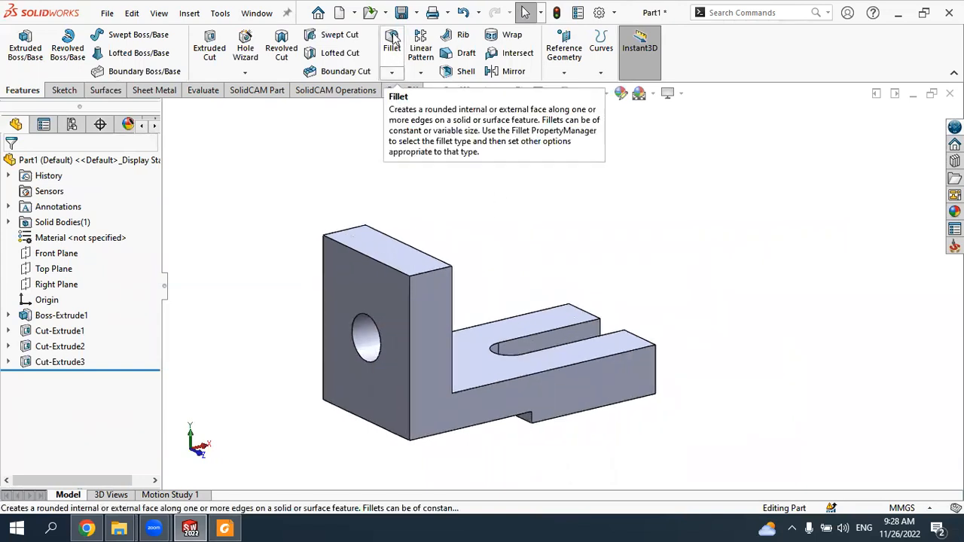
{"action": "left_click", "coordinate": [392, 73]}
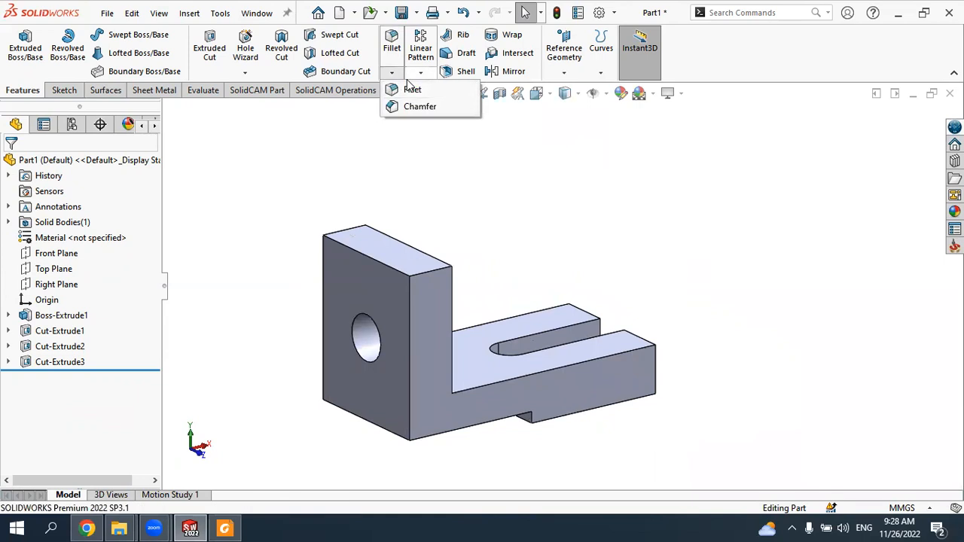
{"action": "left_click", "coordinate": [391, 44]}
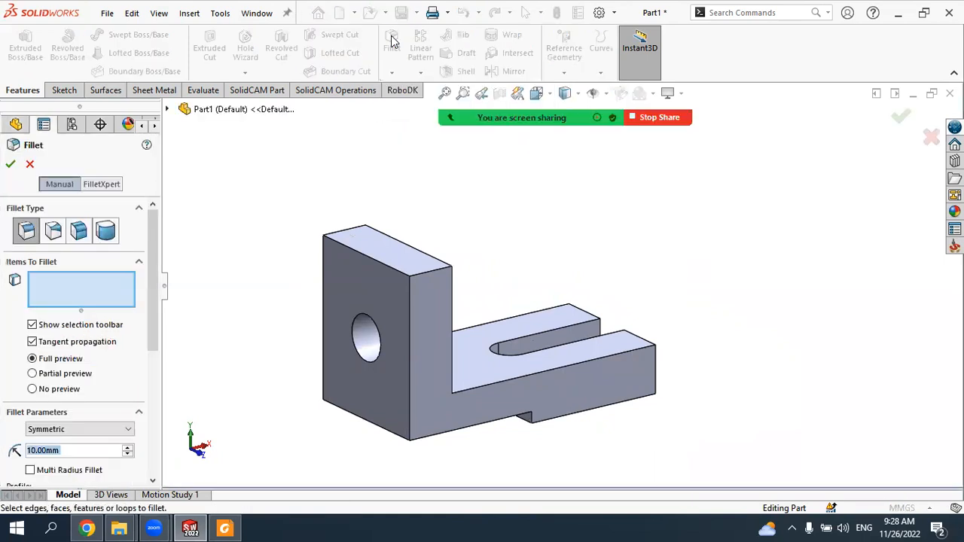
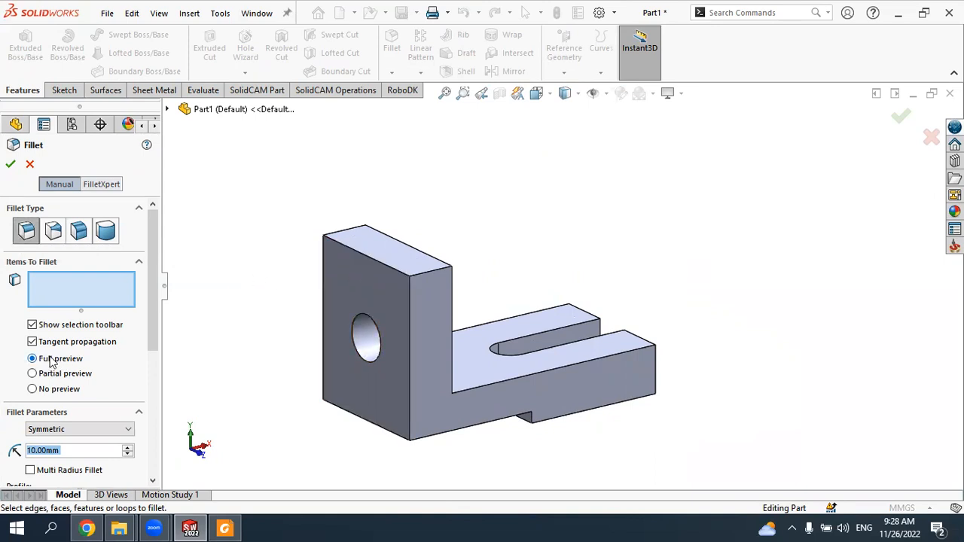
{"action": "left_click", "coordinate": [431, 271]}
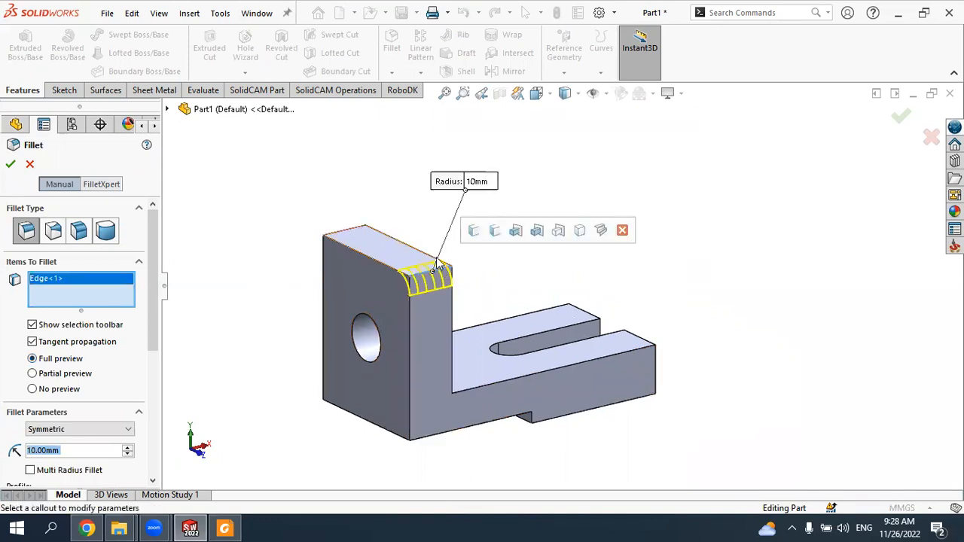
{"action": "scroll", "coordinate": [494, 275], "scroll_direction": "up", "scroll_amount": 2}
{"action": "scroll", "coordinate": [476, 290], "scroll_direction": "down", "scroll_amount": 4}
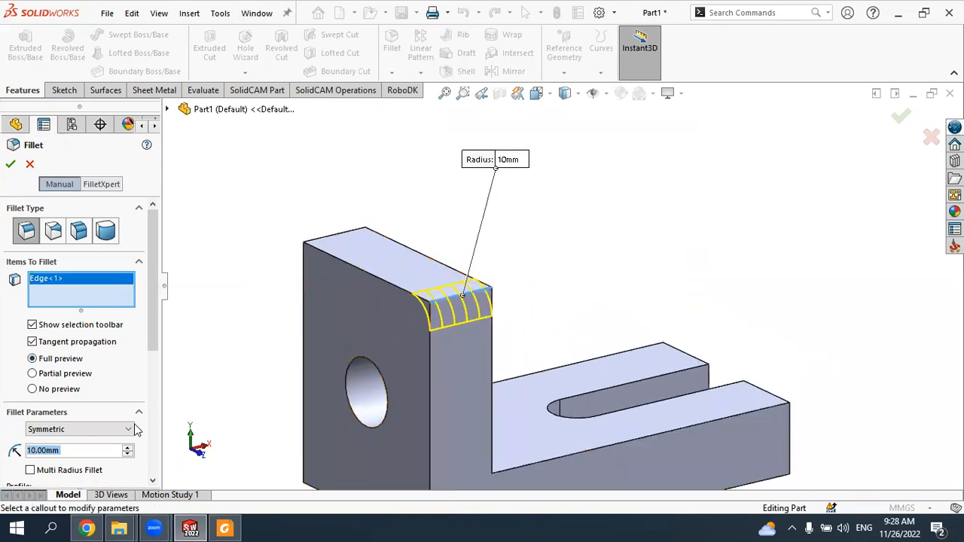
Step: Try the asymmetric option for the wall's corner fillet, and return it to symmetric
{"action": "left_click", "coordinate": [66, 430]}
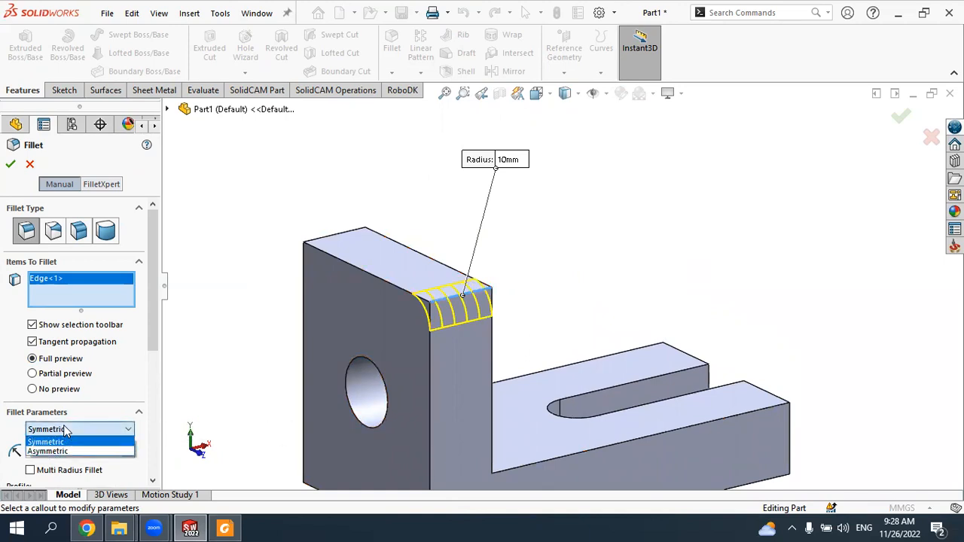
{"action": "left_click", "coordinate": [49, 451]}
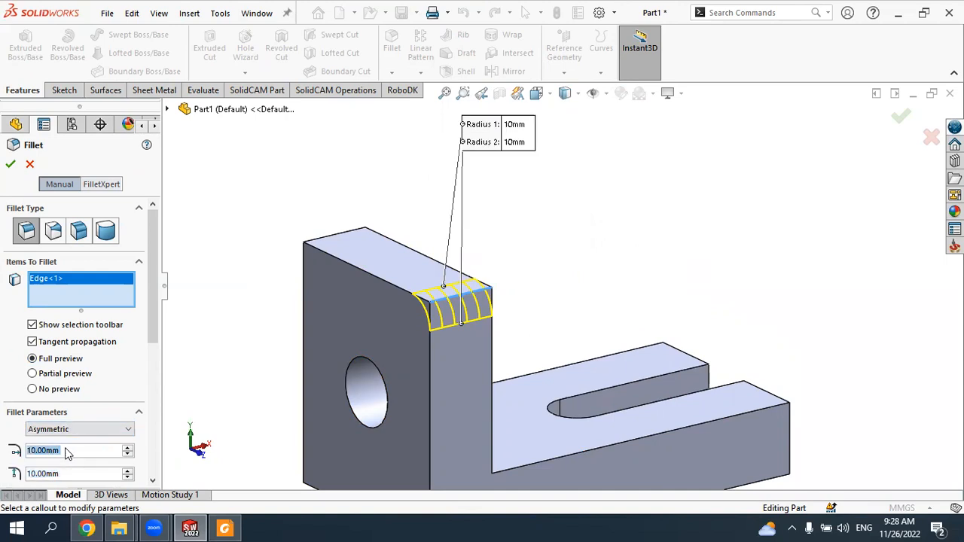
{"action": "scroll", "coordinate": [444, 335], "scroll_direction": "down", "scroll_amount": 2}
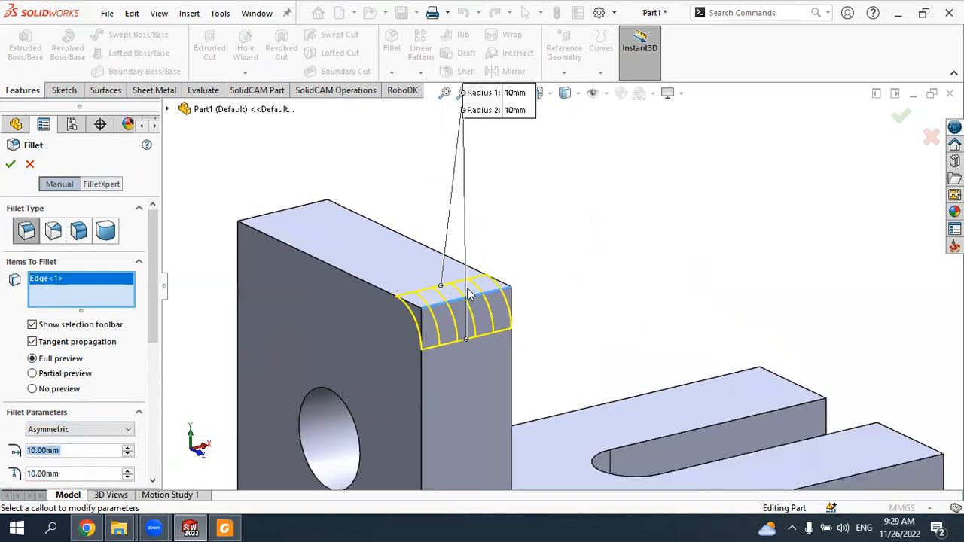
{"action": "scroll", "coordinate": [443, 329], "scroll_direction": "up", "scroll_amount": 3}
{"action": "left_click", "coordinate": [73, 430]}
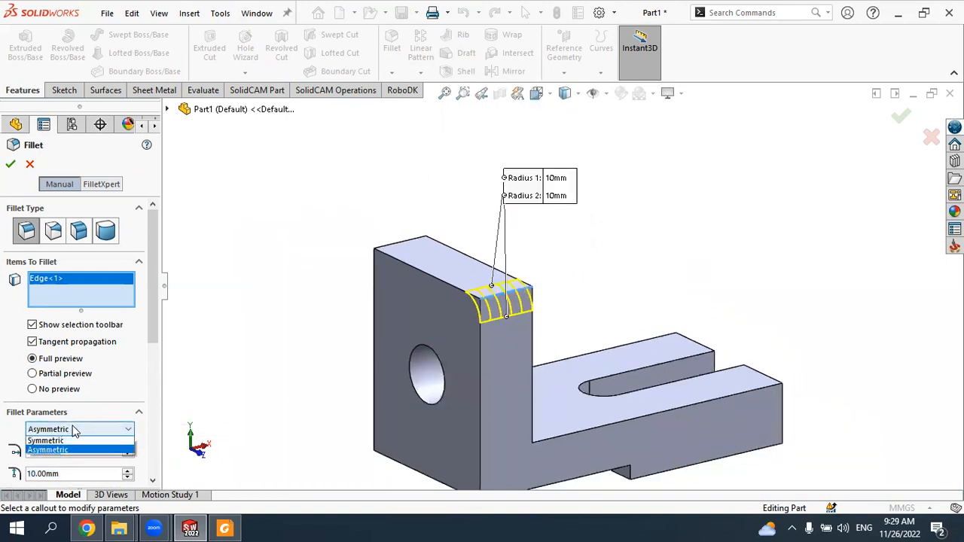
{"action": "left_click", "coordinate": [52, 439]}
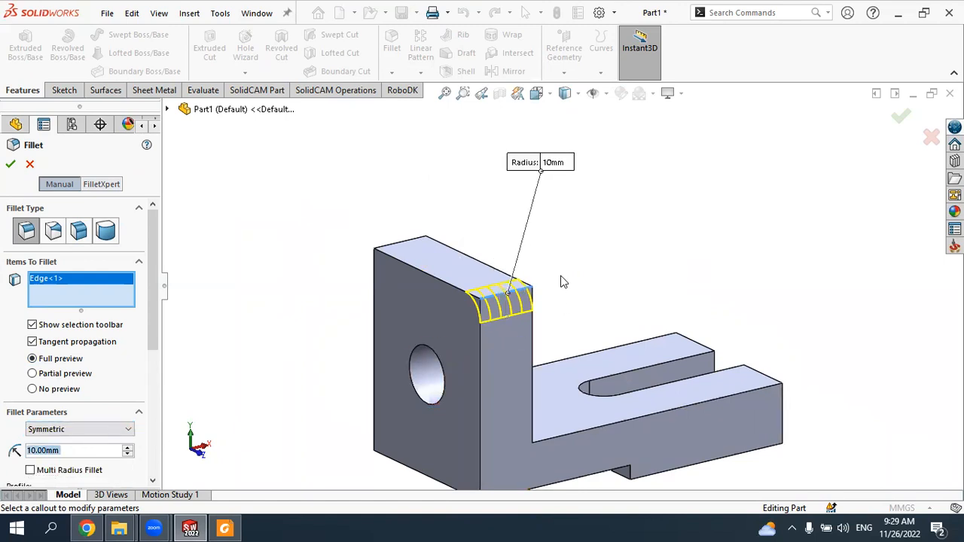
Step: Add the wall's opposite short top edge to the fillet and complete both corners with a symmetric 10 mm radius
{"action": "scroll", "coordinate": [561, 281], "scroll_direction": "up", "scroll_amount": 2}
{"action": "middle_click_drag", "start_coordinate": [390, 273], "coordinate": [533, 294]}
{"action": "scroll", "coordinate": [497, 298], "scroll_direction": "down", "scroll_amount": 3}
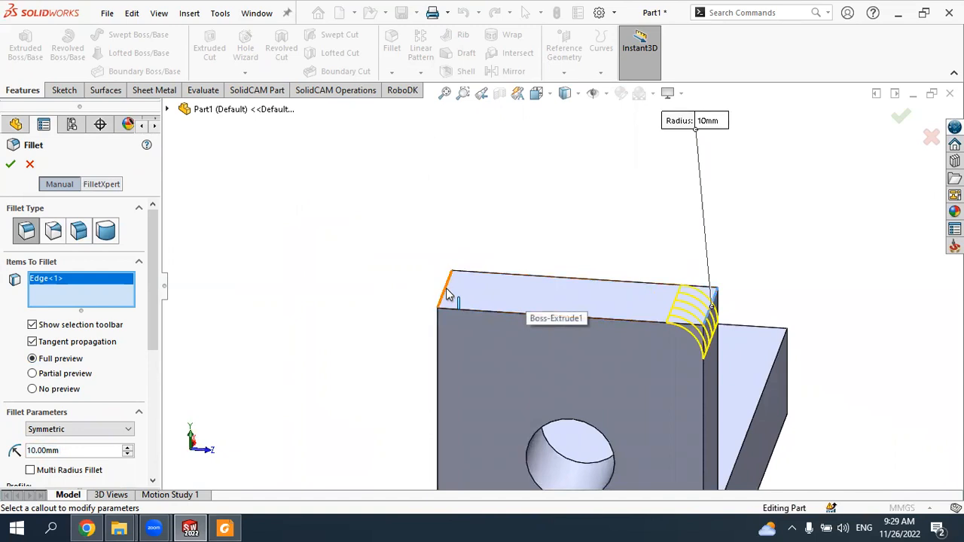
{"action": "left_click", "coordinate": [446, 290]}
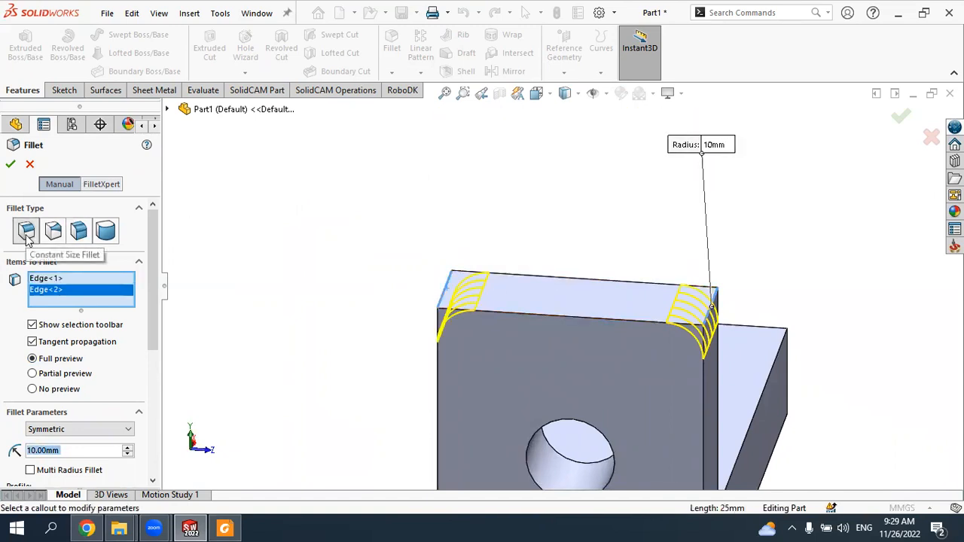
{"action": "left_click", "coordinate": [128, 447]}
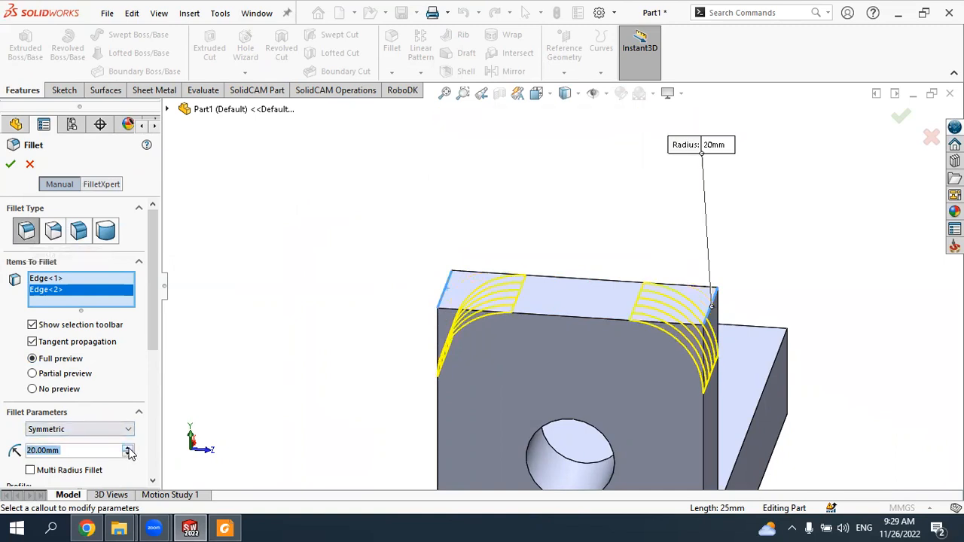
{"action": "left_click", "coordinate": [128, 454]}
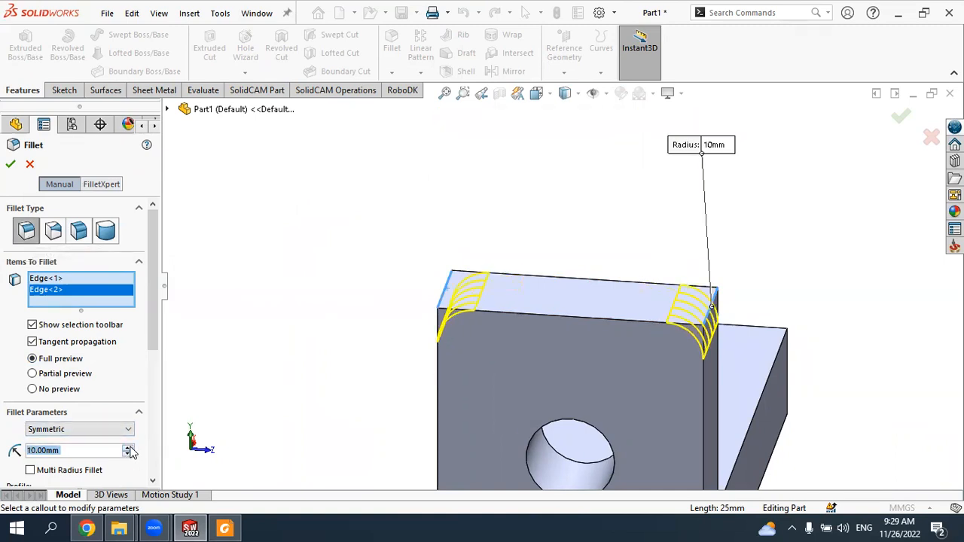
{"action": "left_click", "coordinate": [11, 169]}
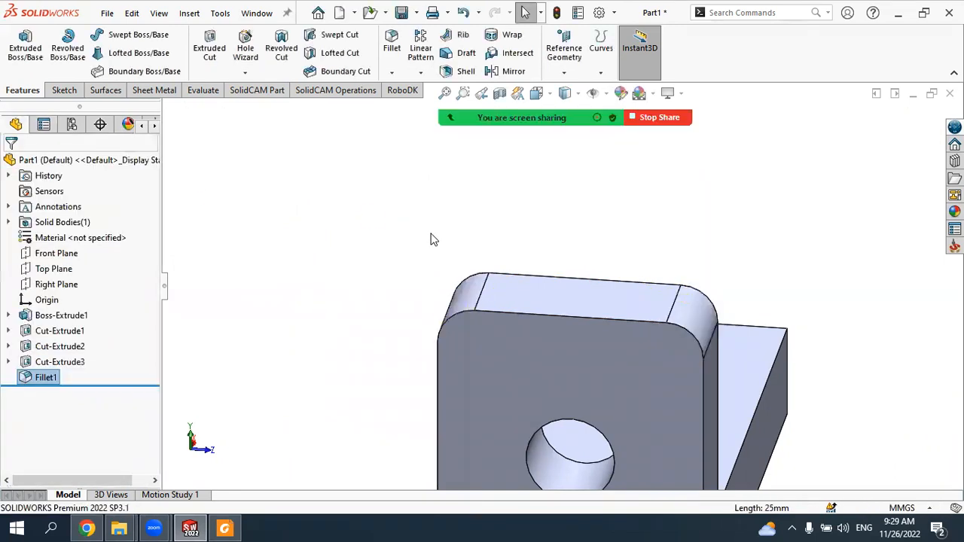
Step: Start a chamfer feature on the filleted L-shaped part
{"action": "scroll", "coordinate": [555, 249], "scroll_direction": "up", "scroll_amount": 3}
{"action": "middle_click_drag", "start_coordinate": [555, 249], "coordinate": [461, 224]}
{"action": "scroll", "coordinate": [480, 295], "scroll_direction": "up", "scroll_amount": 3}
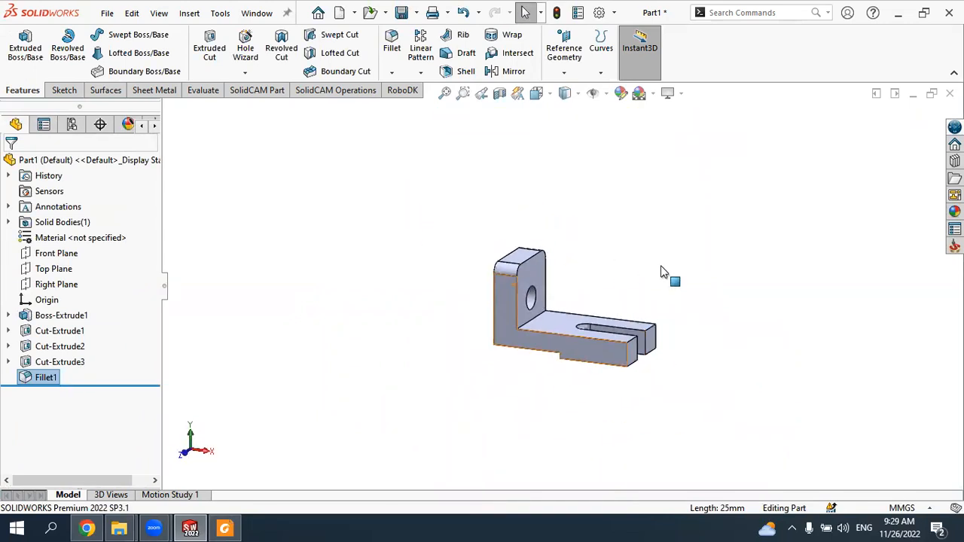
{"action": "scroll", "coordinate": [663, 268], "scroll_direction": "down", "scroll_amount": 3}
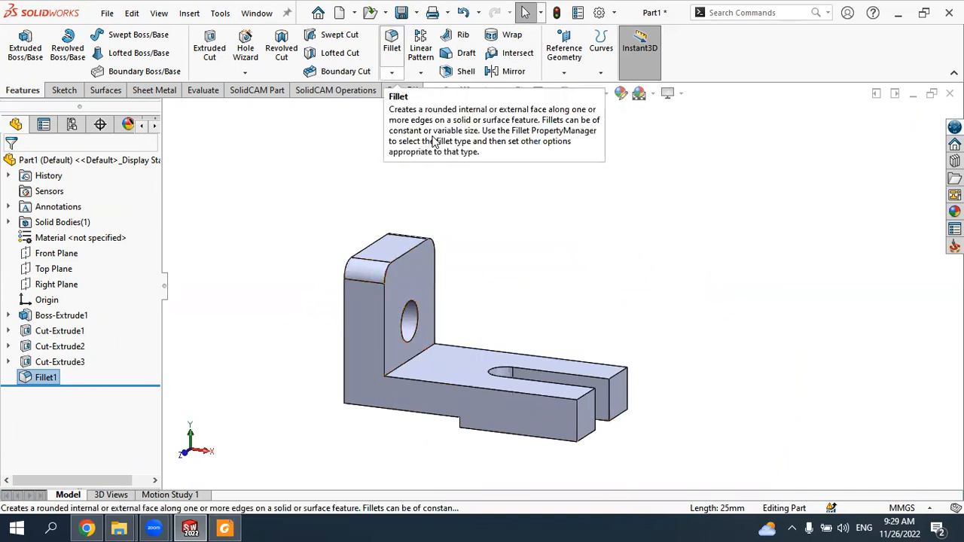
{"action": "left_click", "coordinate": [392, 72]}
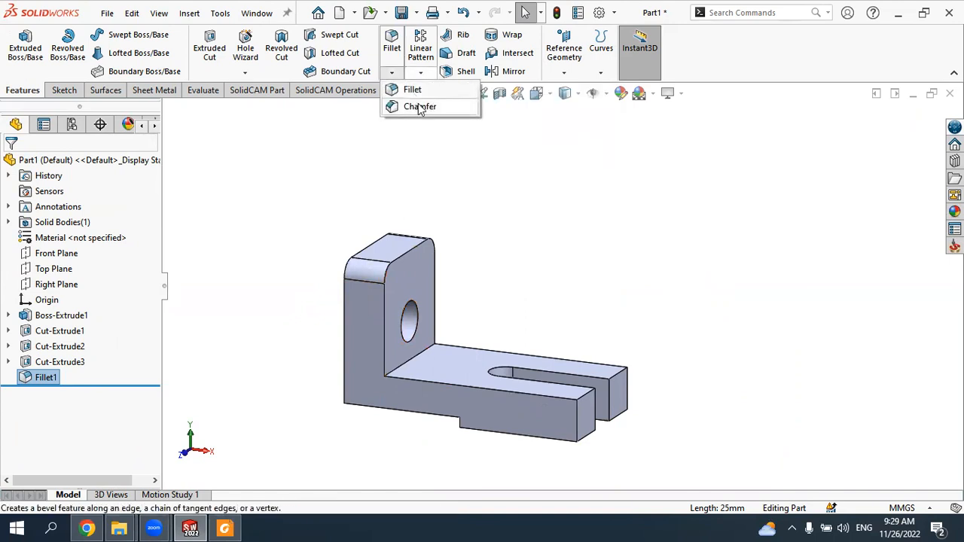
{"action": "left_click", "coordinate": [419, 107]}
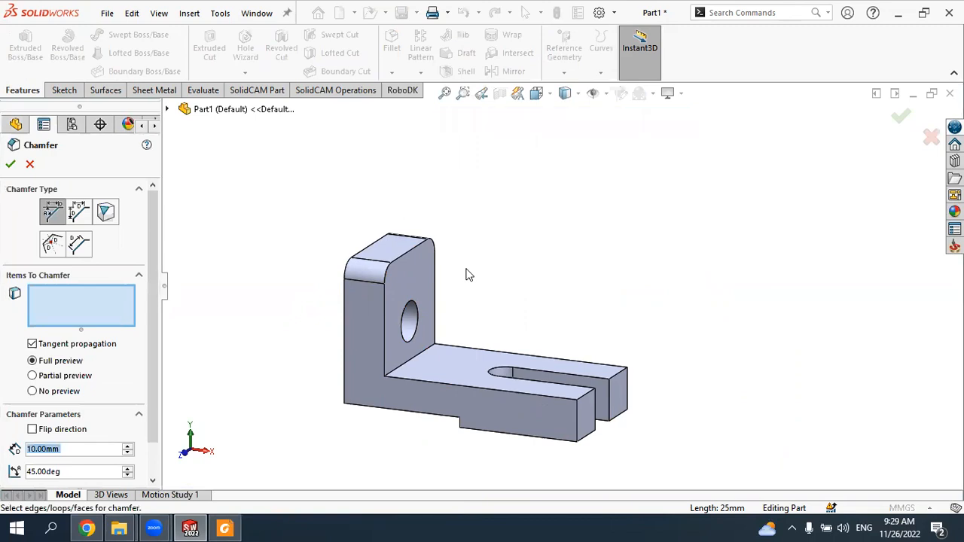
{"action": "scroll", "coordinate": [650, 327], "scroll_direction": "up", "scroll_amount": 3}
{"action": "scroll", "coordinate": [654, 331], "scroll_direction": "down", "scroll_amount": 3}
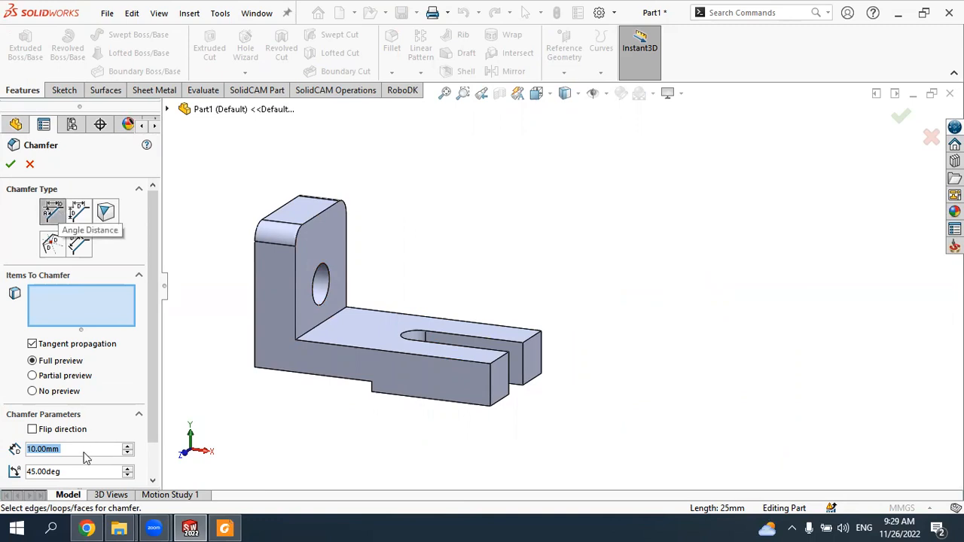
Step: Try the distance-distance and offset-face chamfer types, and return to the angle-distance type
{"action": "scroll", "coordinate": [148, 416], "scroll_direction": "down", "scroll_amount": 2}
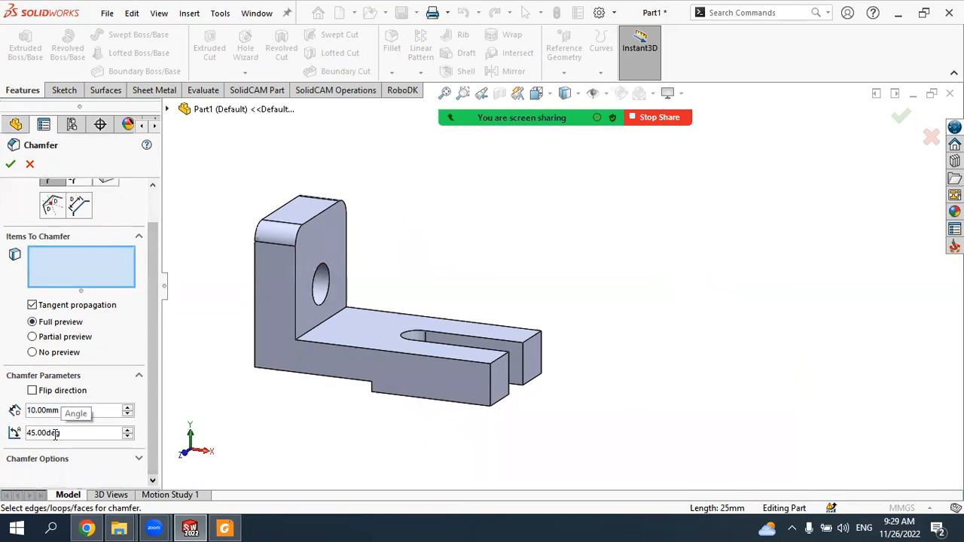
{"action": "scroll", "coordinate": [65, 413], "scroll_direction": "up", "scroll_amount": 1}
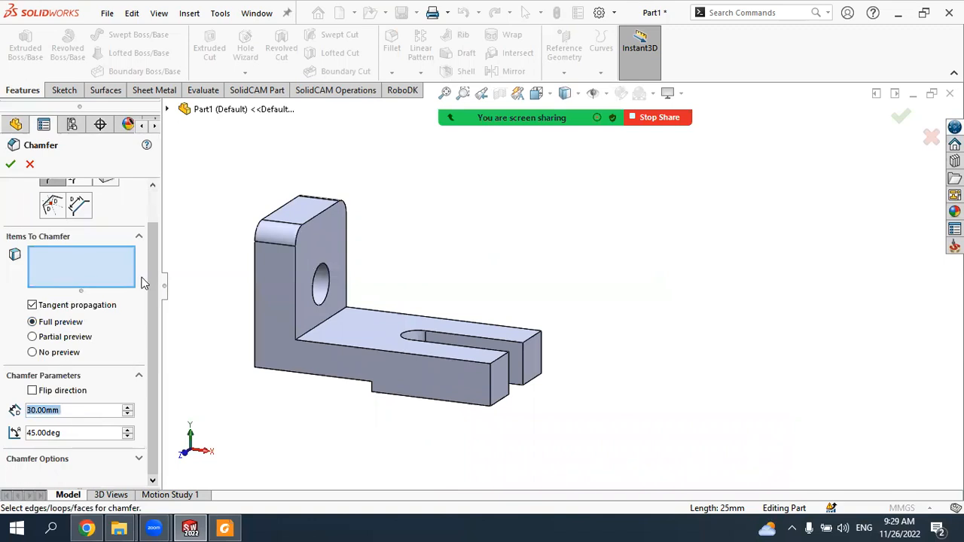
{"action": "scroll", "coordinate": [152, 284], "scroll_direction": "up", "scroll_amount": 2}
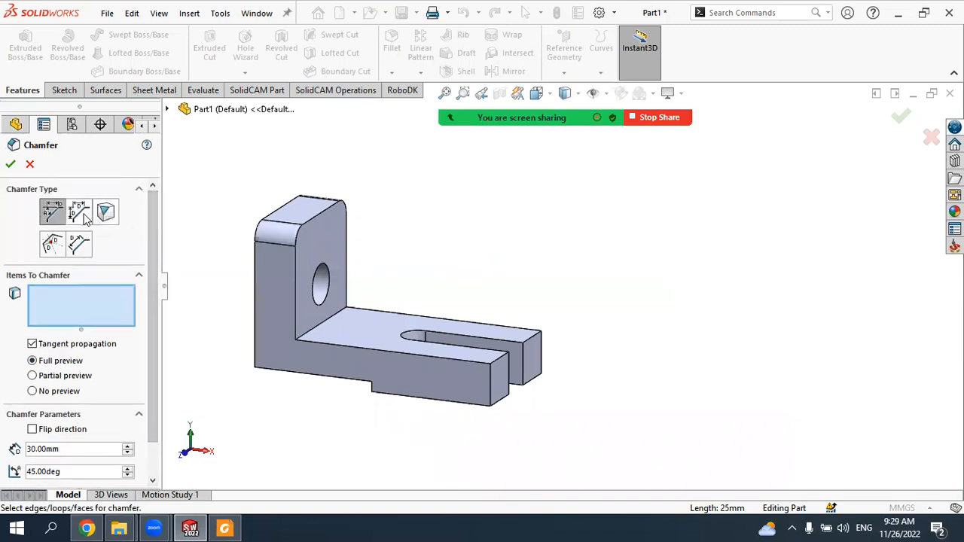
{"action": "left_click", "coordinate": [79, 213]}
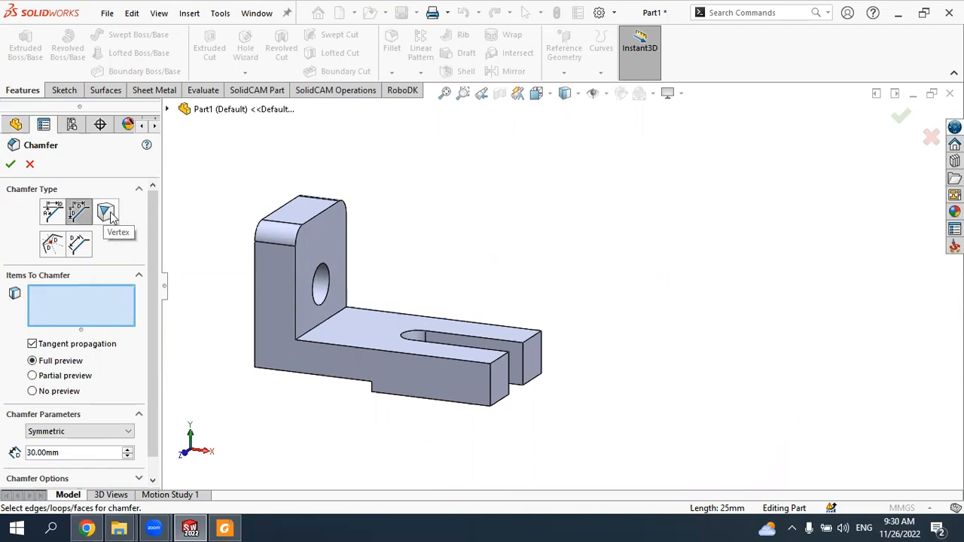
{"action": "left_click", "coordinate": [50, 246]}
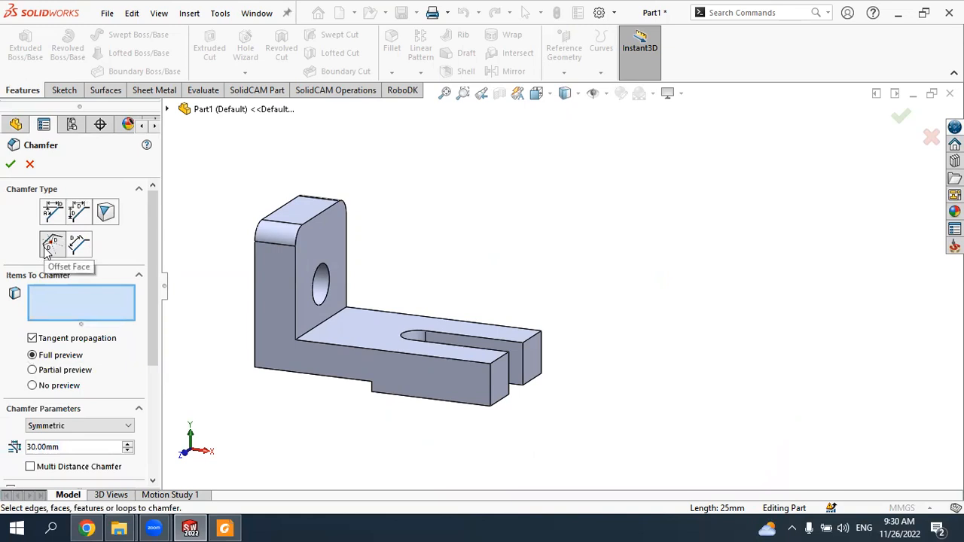
{"action": "left_click", "coordinate": [52, 212]}
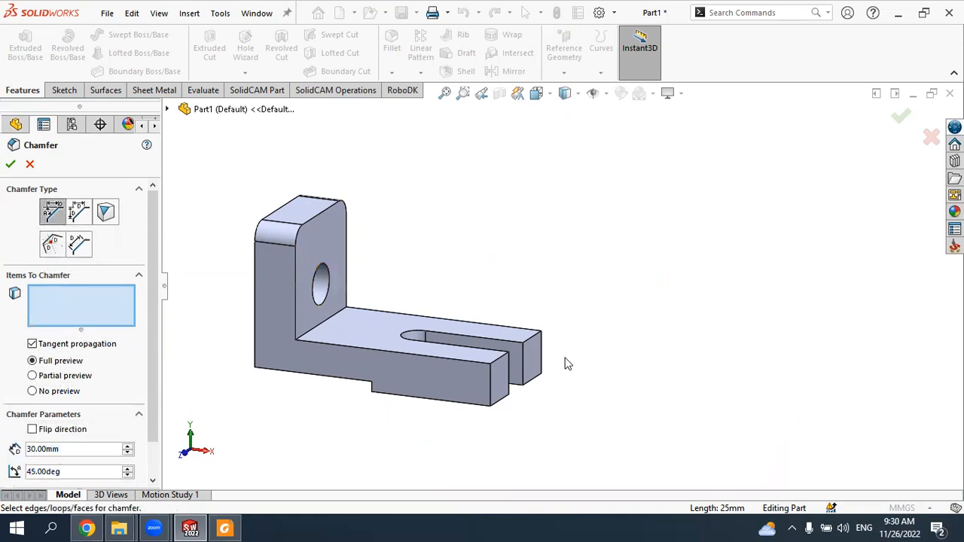
Step: Chamfer the two outer vertical edges at the slotted end of the base with a 10 mm distance and 45-degree angle
{"action": "scroll", "coordinate": [566, 380], "scroll_direction": "down", "scroll_amount": 3}
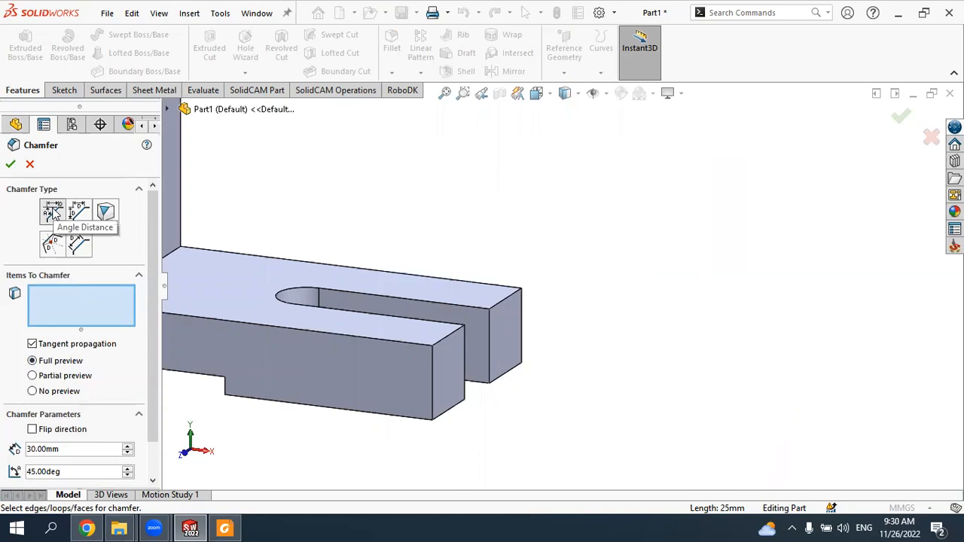
{"action": "left_click", "coordinate": [432, 385]}
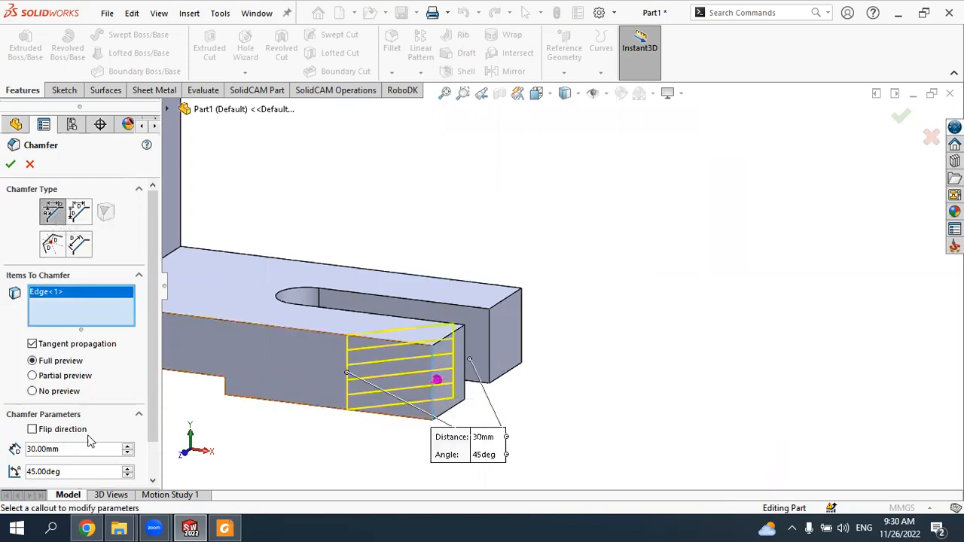
{"action": "left_click", "coordinate": [128, 453]}
{"action": "left_click", "coordinate": [128, 453]}
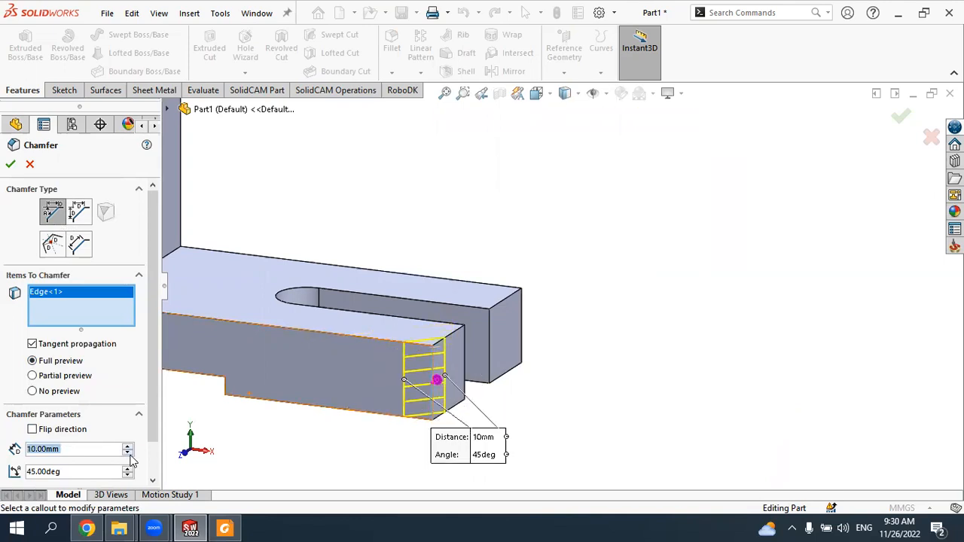
{"action": "middle_click_drag", "start_coordinate": [506, 442], "coordinate": [415, 425]}
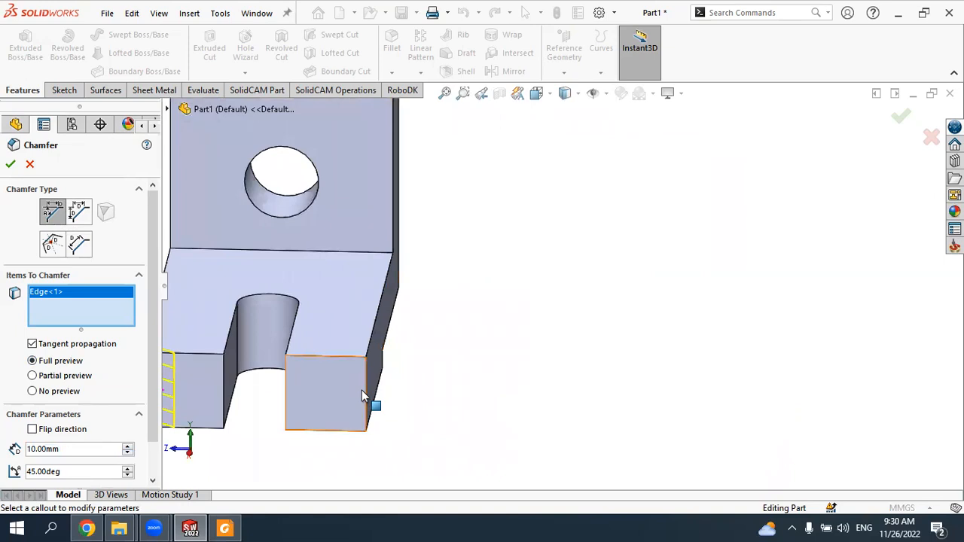
{"action": "left_click", "coordinate": [365, 388]}
{"action": "key", "text": "z"}
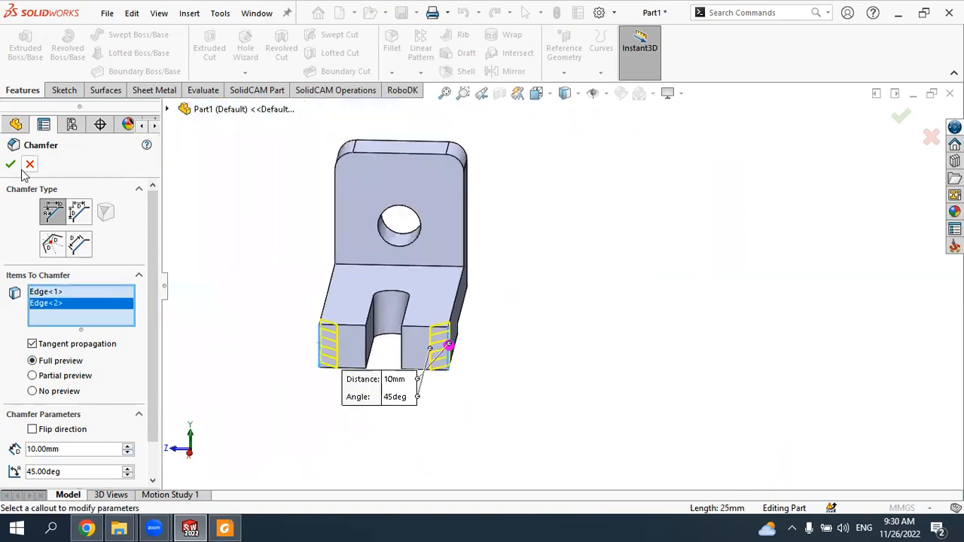
{"action": "key", "text": "Return"}
{"action": "middle_click_drag", "start_coordinate": [394, 311], "coordinate": [505, 272]}
{"action": "scroll", "coordinate": [607, 197], "scroll_direction": "down", "scroll_amount": 2}
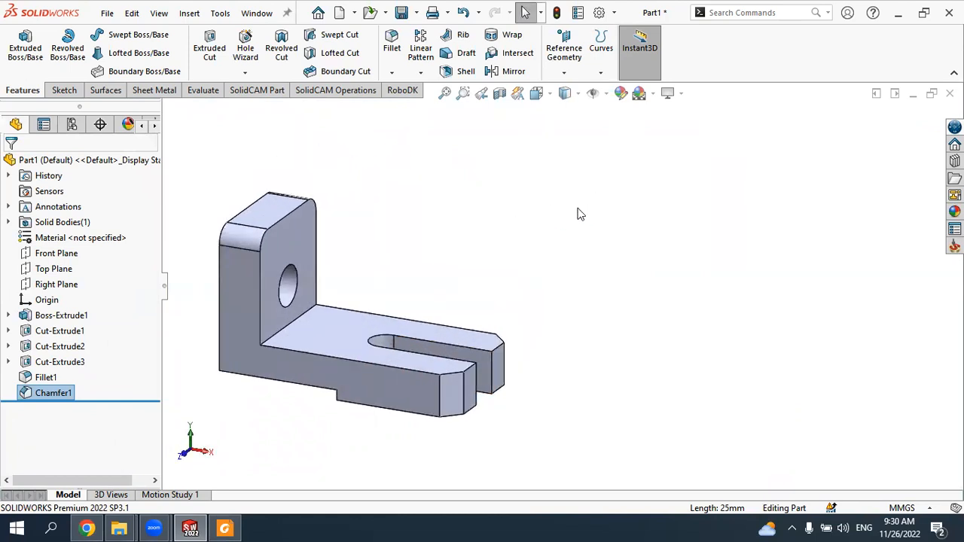
{"action": "mouse_move", "coordinate": [473, 231]}
{"action": "middle_mouse_down"}
{"action": "mouse_move", "coordinate": [477, 293]}
{"action": "mouse_move", "coordinate": [489, 277]}
{"action": "mouse_move", "coordinate": [455, 254]}
{"action": "mouse_move", "coordinate": [451, 224]}
{"action": "mouse_move", "coordinate": [462, 232]}
{"action": "middle_mouse_up"}
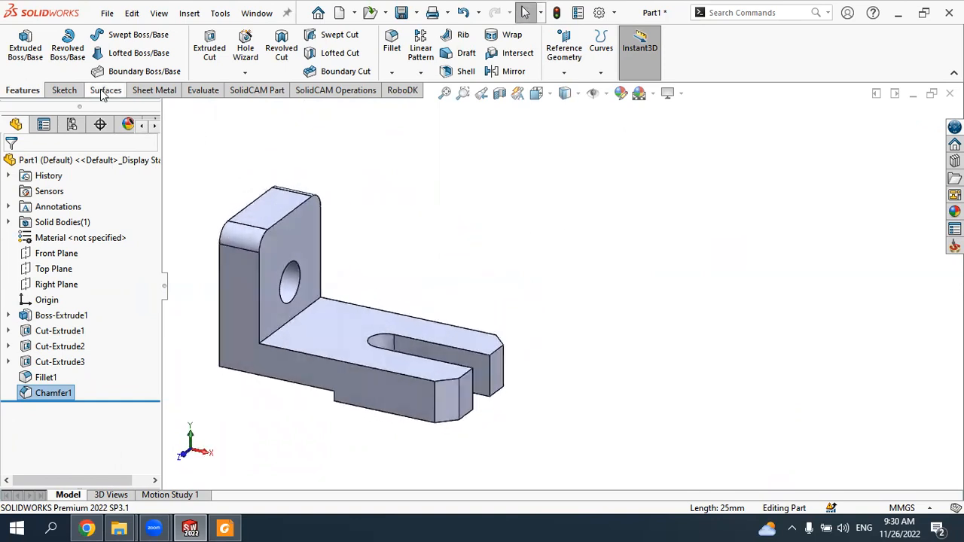
Step: Create a new part document and give its graphics area a plain white background
{"action": "left_click", "coordinate": [112, 15]}
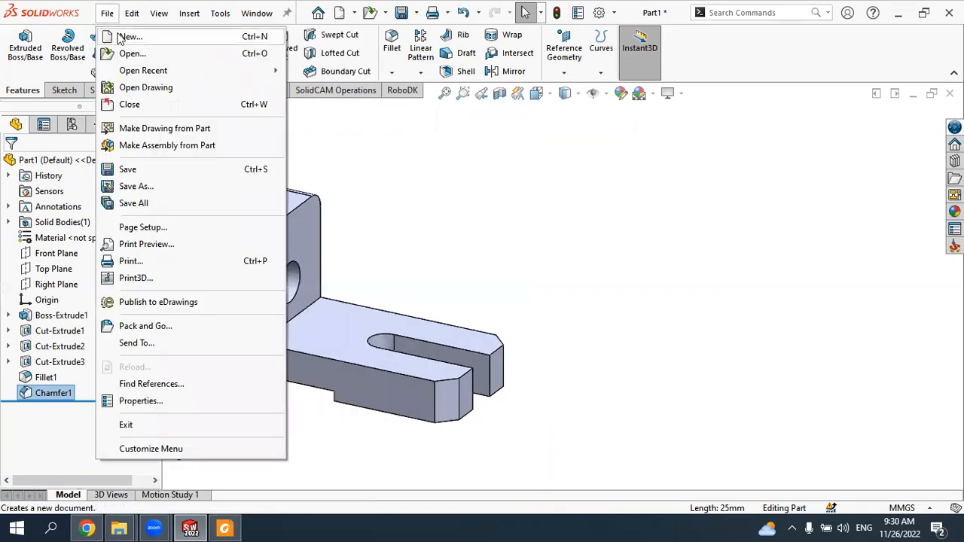
{"action": "left_click", "coordinate": [120, 37]}
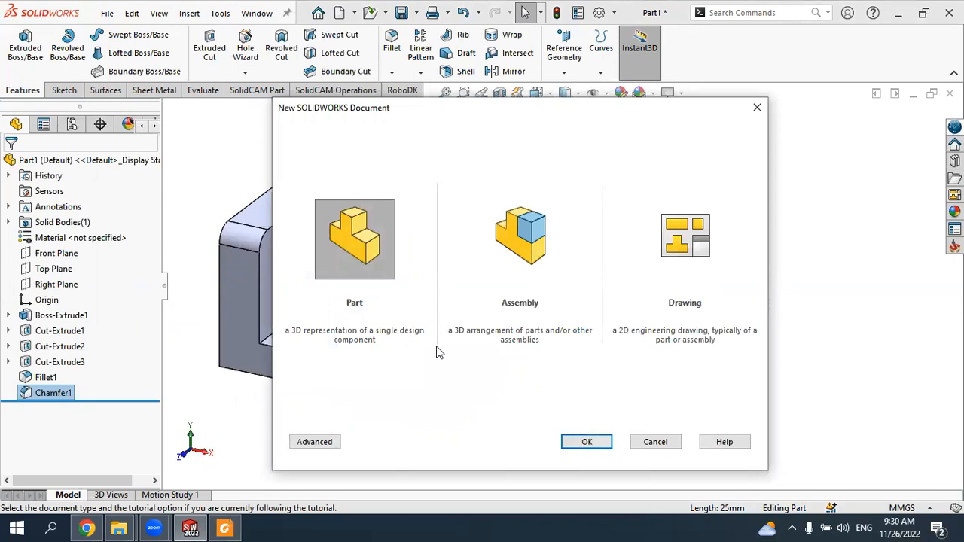
{"action": "left_click", "coordinate": [582, 441]}
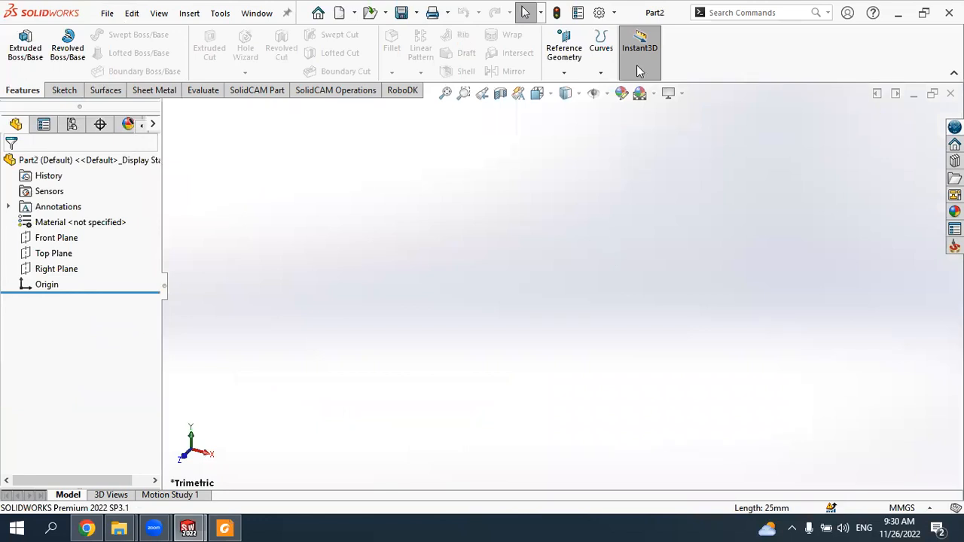
{"action": "mouse_move", "coordinate": [669, 93]}
{"action": "mouse_move", "coordinate": [639, 94]}
{"action": "left_click", "coordinate": [671, 129]}
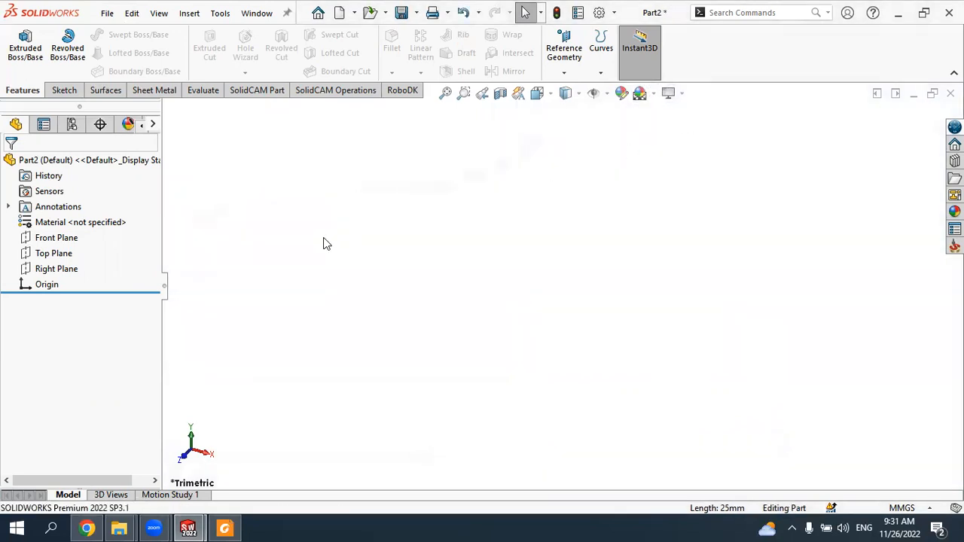
Step: Sketch a center rectangle about 180 mm wide on the Top Plane, centred on the origin
{"action": "left_click", "coordinate": [75, 237]}
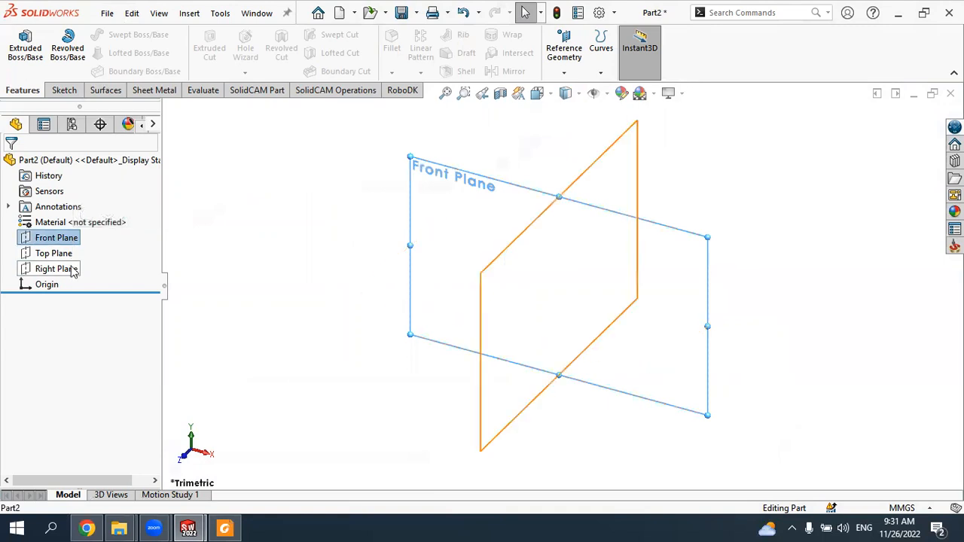
{"action": "left_click", "coordinate": [67, 255]}
{"action": "left_click", "coordinate": [75, 240]}
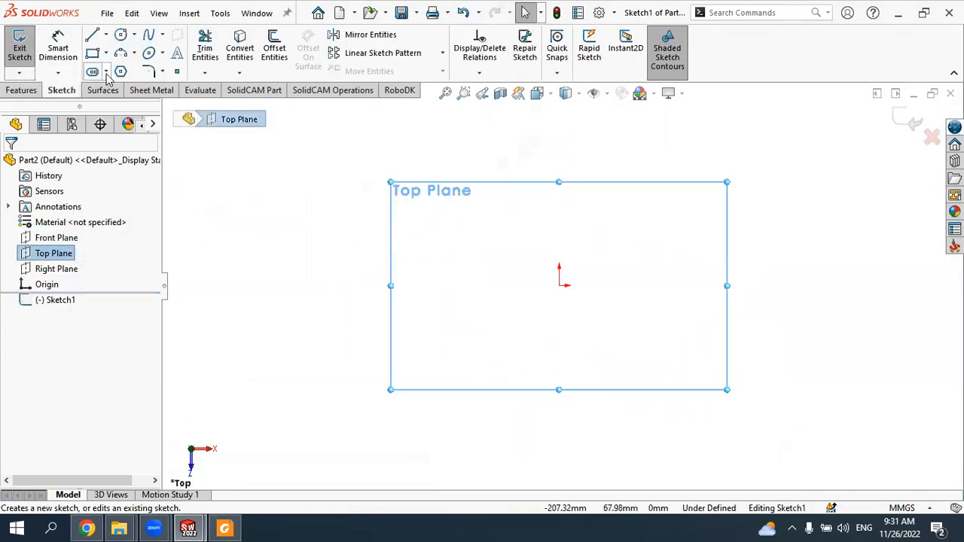
{"action": "left_click", "coordinate": [106, 54]}
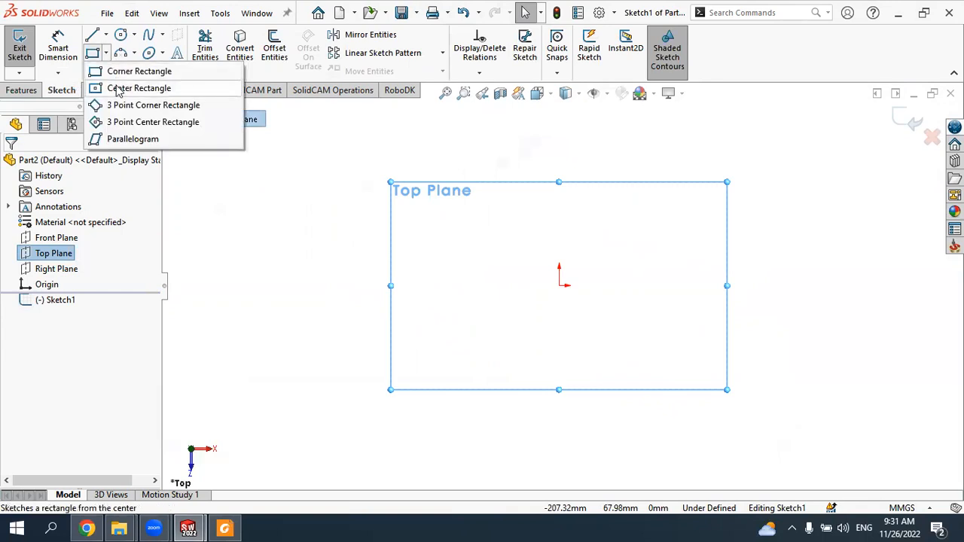
{"action": "left_click", "coordinate": [139, 88]}
{"action": "left_click", "coordinate": [559, 285]}
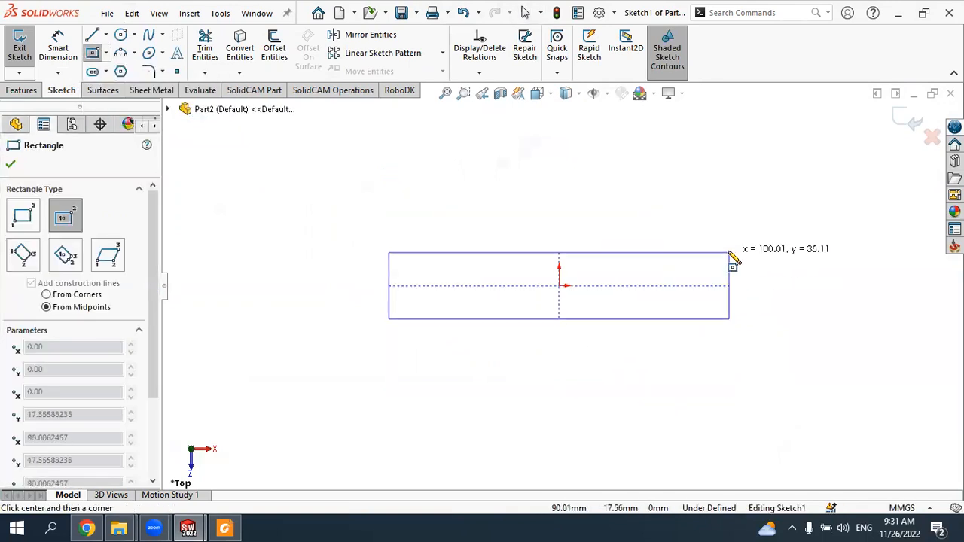
{"action": "left_click", "coordinate": [731, 205]}
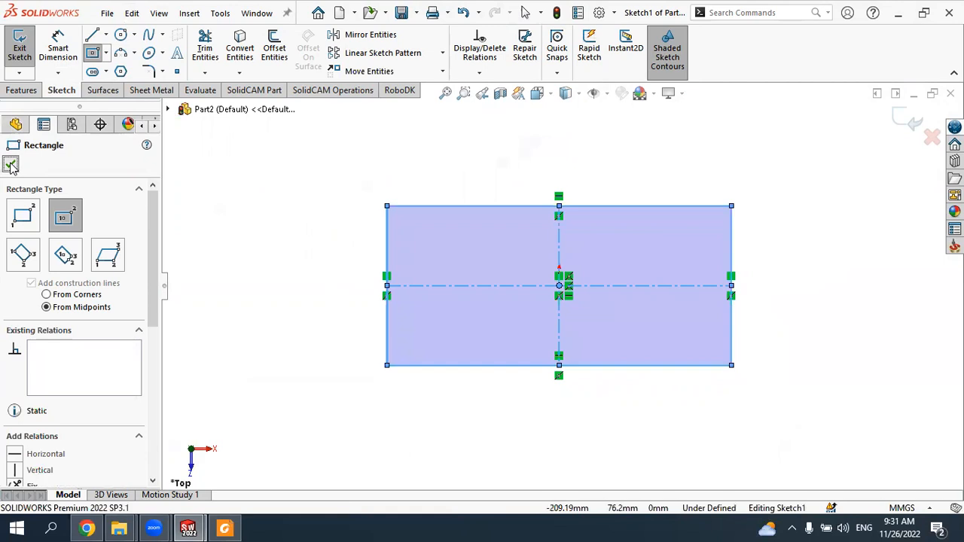
{"action": "left_click", "coordinate": [10, 164]}
Step: Extrude the rectangle upward as a Blind boss 68 mm high
{"action": "left_click", "coordinate": [21, 90]}
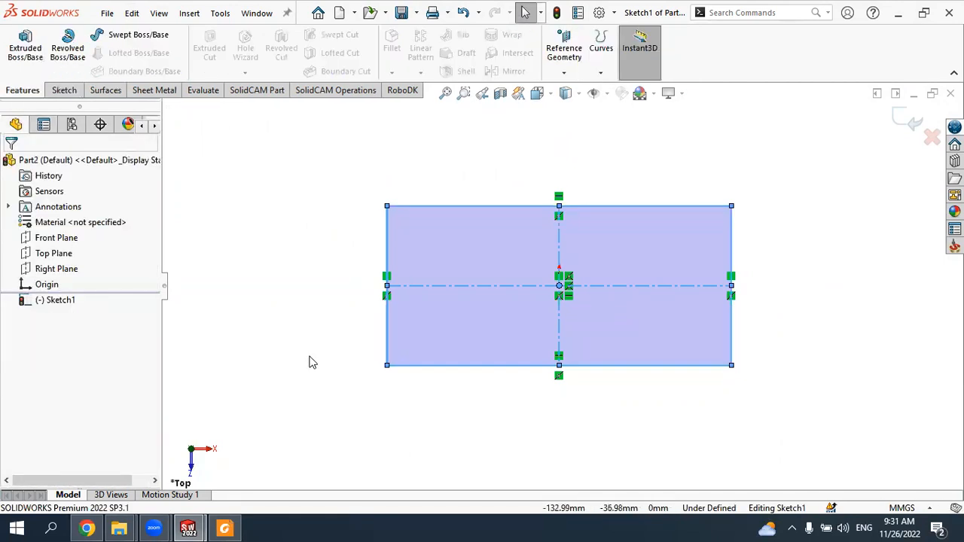
{"action": "middle_click_drag", "start_coordinate": [299, 299], "coordinate": [276, 208]}
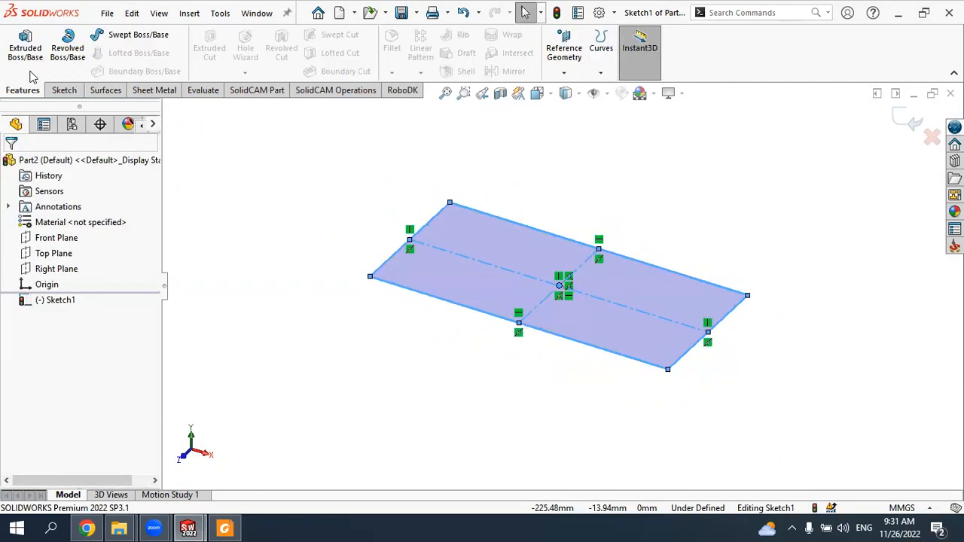
{"action": "left_click", "coordinate": [26, 46]}
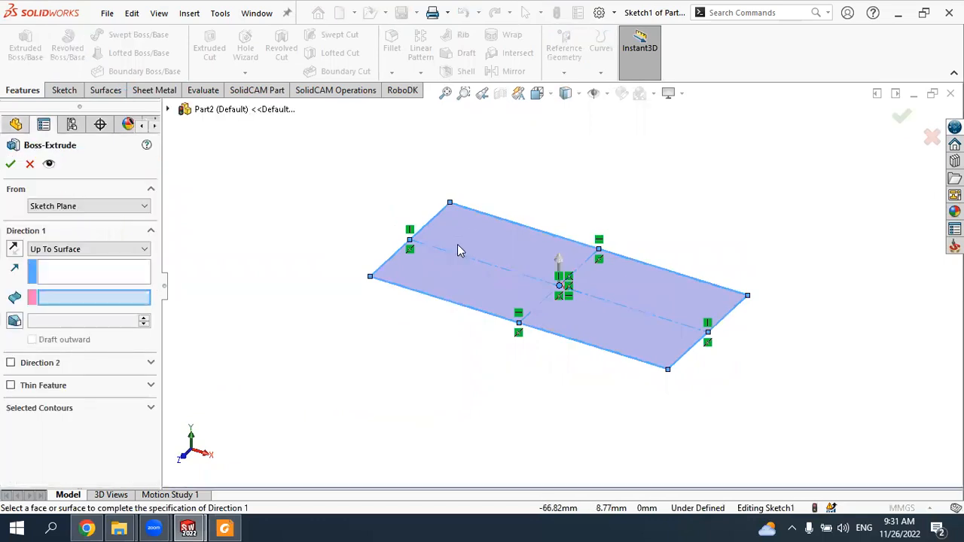
{"action": "left_click", "coordinate": [82, 249]}
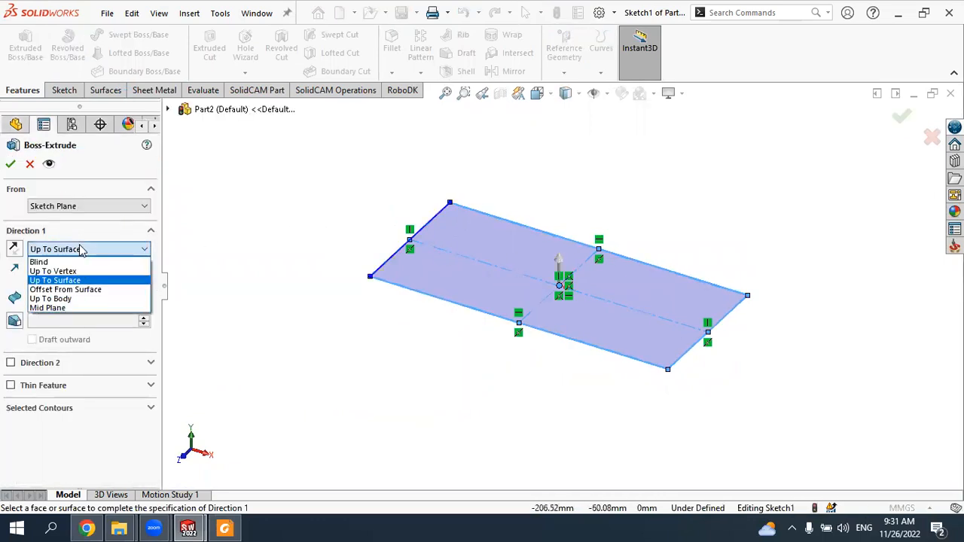
{"action": "left_click", "coordinate": [66, 262]}
{"action": "left_click_drag", "start_coordinate": [561, 264], "coordinate": [532, 232]}
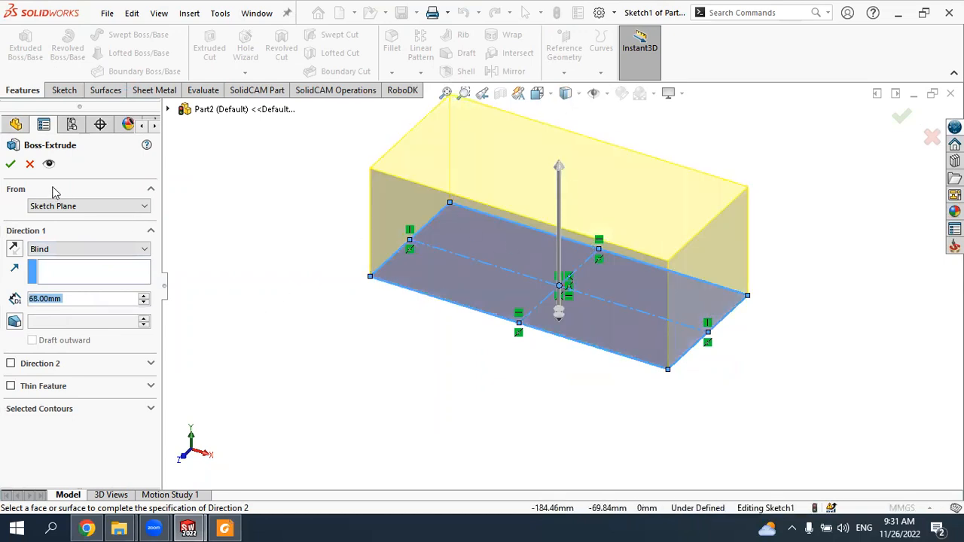
{"action": "left_click", "coordinate": [10, 164]}
Step: Start a variable size fillet on the long front edge of the block's top face
{"action": "scroll", "coordinate": [583, 223], "scroll_direction": "down", "scroll_amount": 5}
{"action": "scroll", "coordinate": [457, 338], "scroll_direction": "up", "scroll_amount": 8}
{"action": "scroll", "coordinate": [649, 218], "scroll_direction": "down", "scroll_amount": 3}
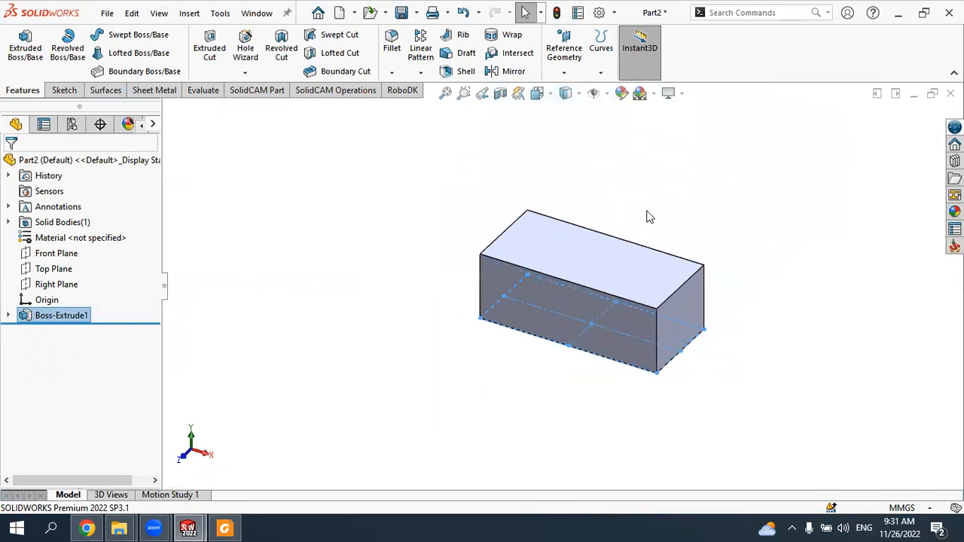
{"action": "scroll", "coordinate": [636, 215], "scroll_direction": "down", "scroll_amount": 2}
{"action": "left_click", "coordinate": [618, 211]}
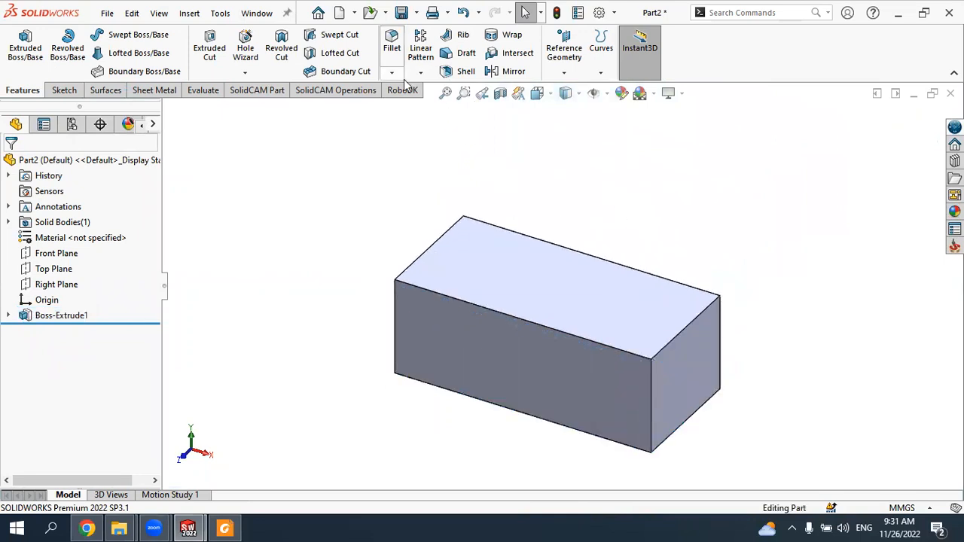
{"action": "left_click", "coordinate": [392, 43]}
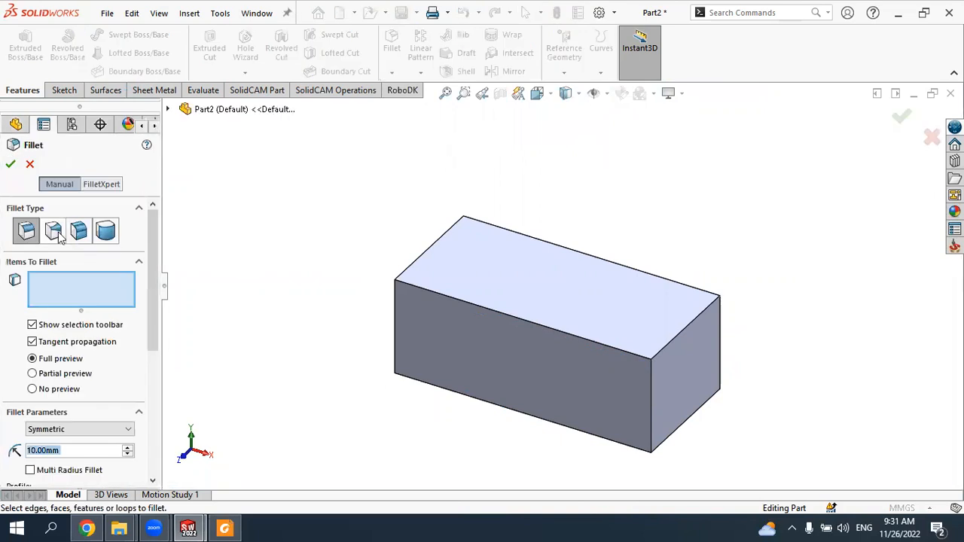
{"action": "left_click", "coordinate": [59, 234]}
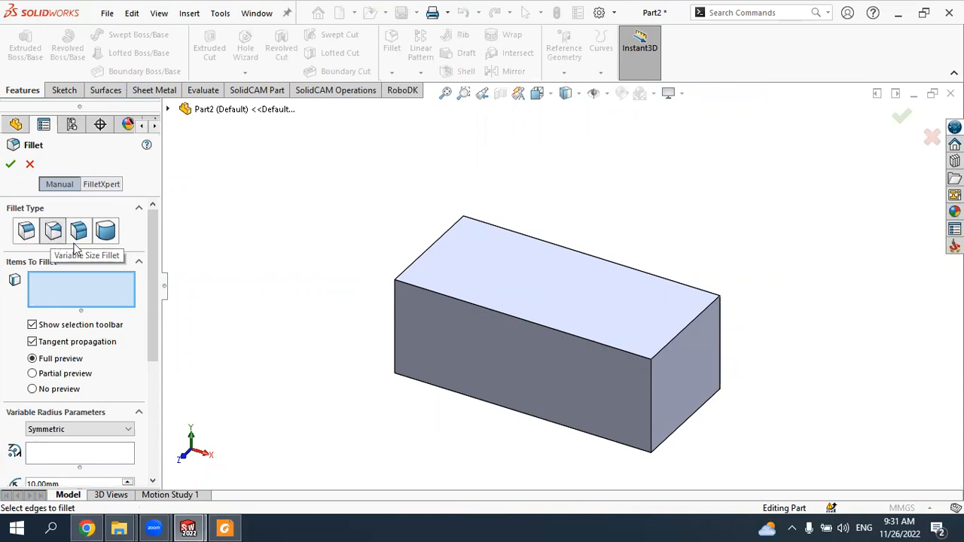
{"action": "left_click", "coordinate": [458, 300]}
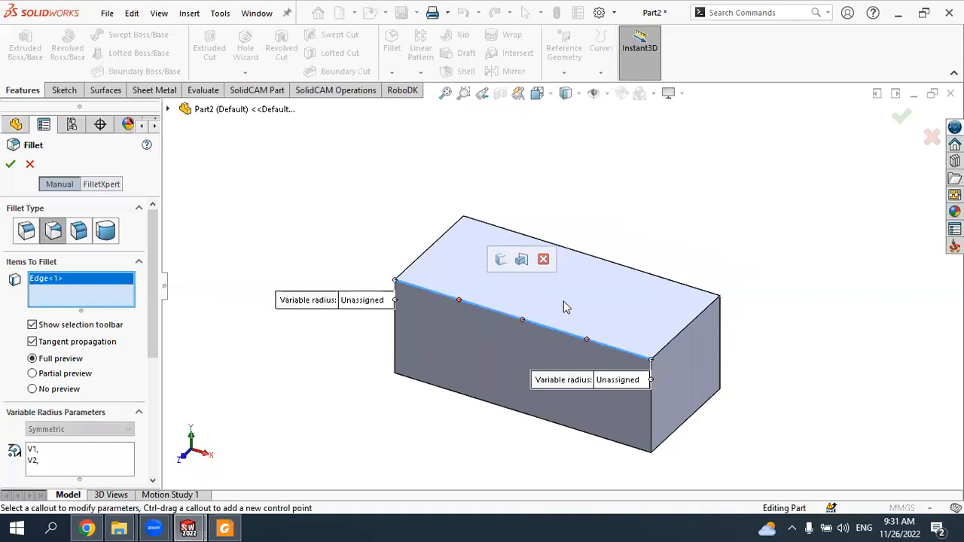
{"action": "scroll", "coordinate": [587, 299], "scroll_direction": "down", "scroll_amount": 2}
{"action": "scroll", "coordinate": [433, 302], "scroll_direction": "down", "scroll_amount": 1}
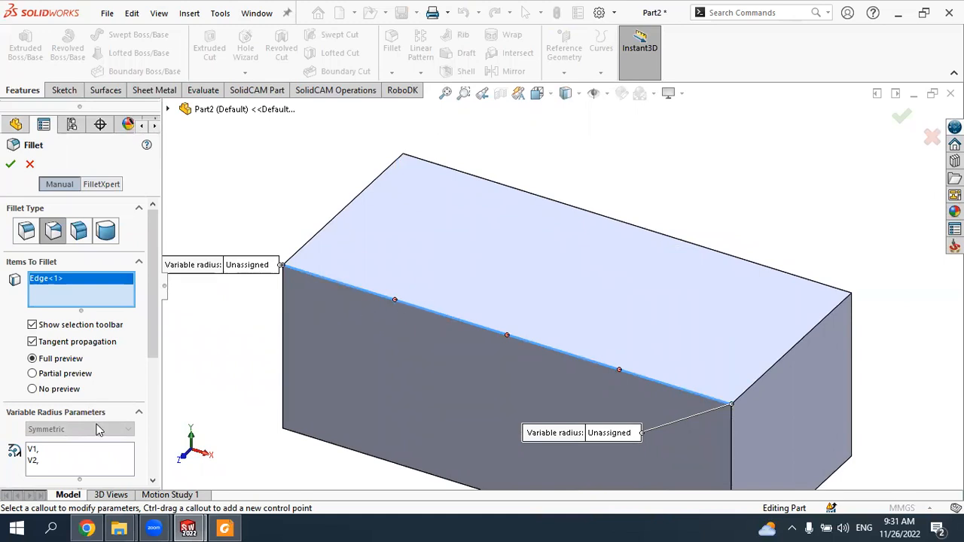
Step: Set the fillet's variable radius to 20 mm at control point V2 and 10 mm at V1
{"action": "left_click", "coordinate": [42, 452]}
{"action": "left_click", "coordinate": [42, 463]}
{"action": "left_click_drag", "start_coordinate": [149, 348], "coordinate": [158, 451]}
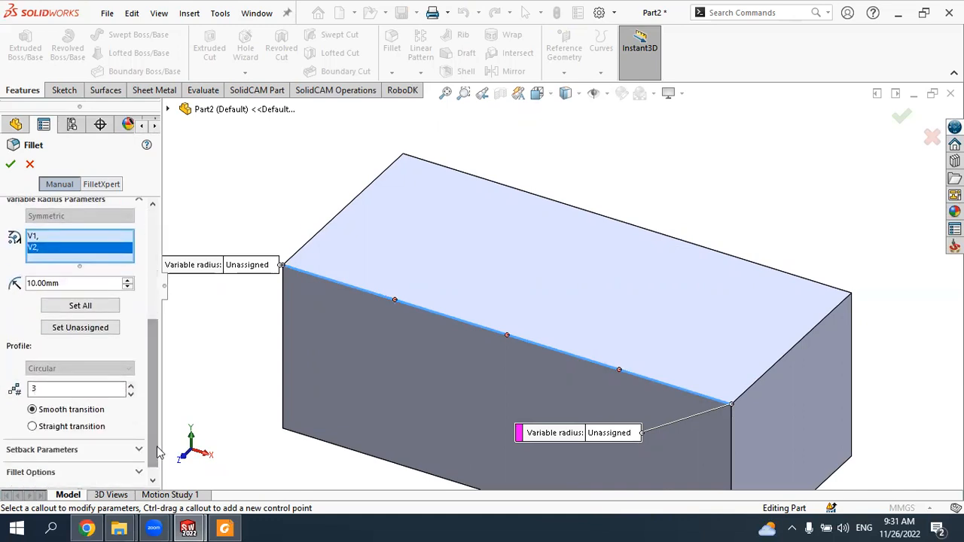
{"action": "left_click", "coordinate": [46, 387]}
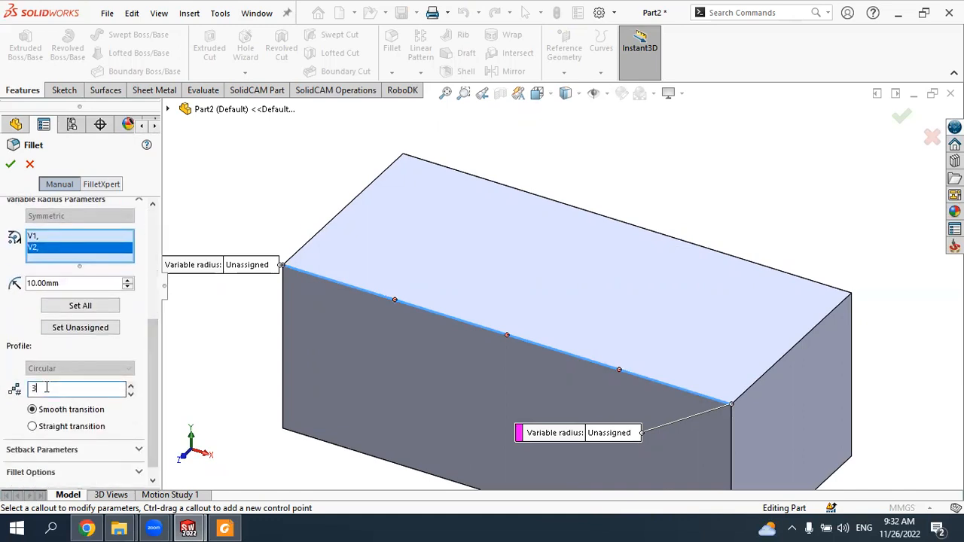
{"action": "left_click", "coordinate": [128, 280]}
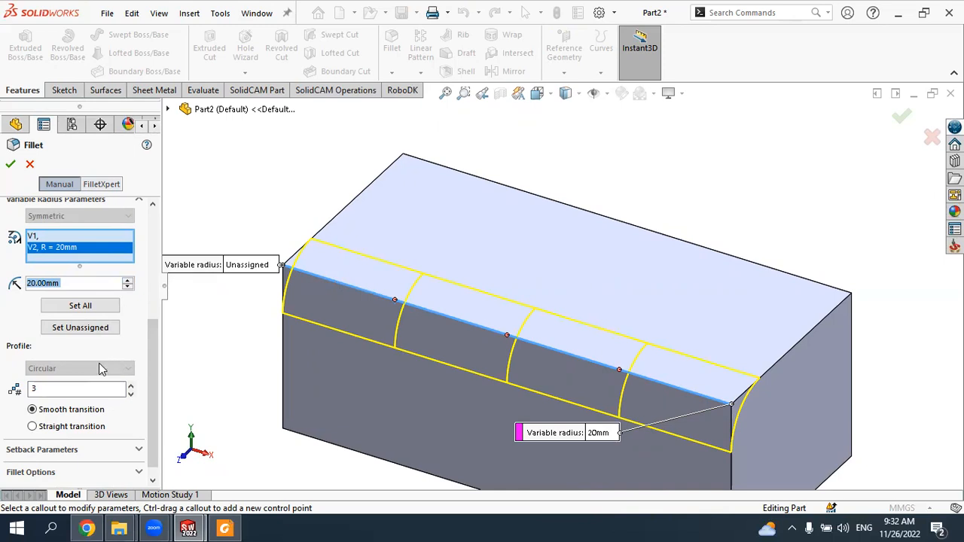
{"action": "left_click", "coordinate": [40, 238]}
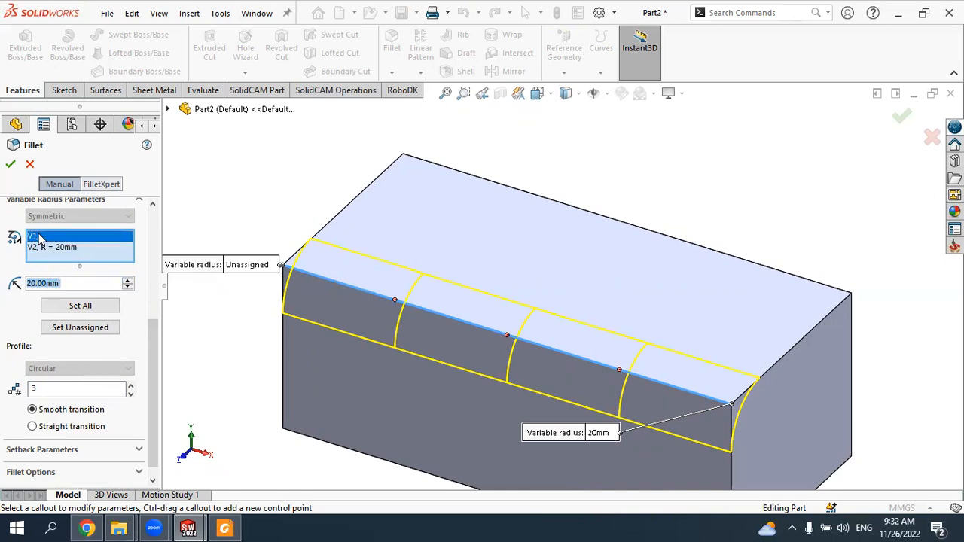
{"action": "left_click", "coordinate": [128, 287]}
{"action": "left_click", "coordinate": [128, 287]}
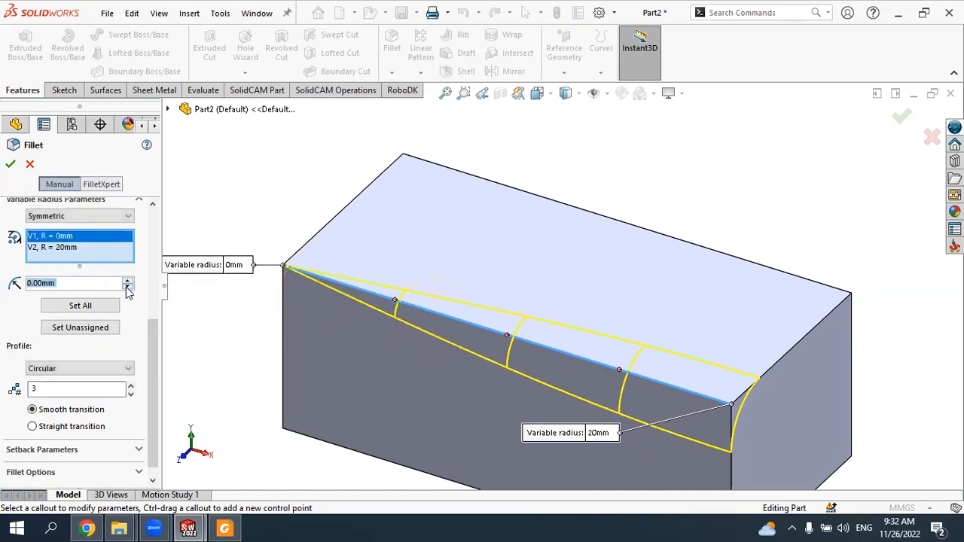
{"action": "left_click", "coordinate": [128, 280]}
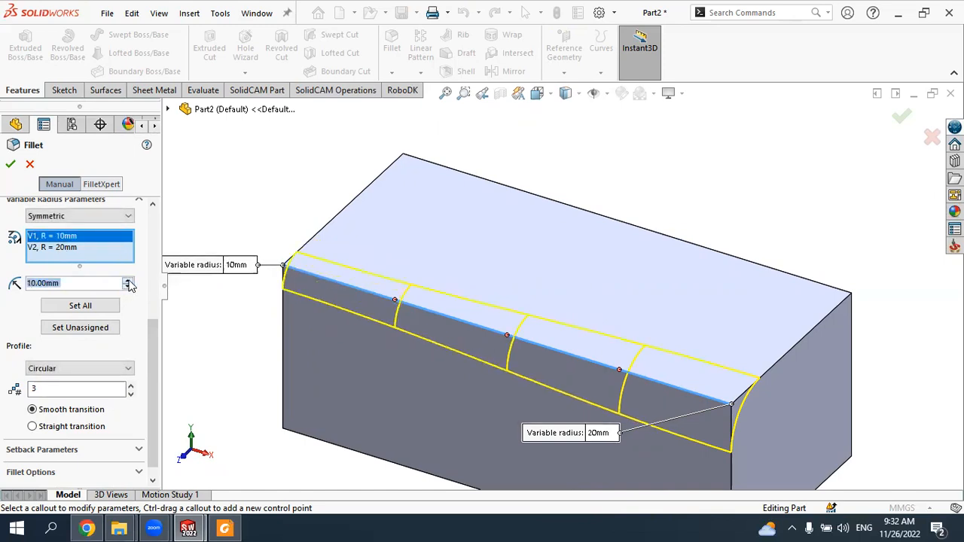
Step: Set the radius at control point V2 to 30 mm and accept the variable fillet
{"action": "left_click", "coordinate": [55, 248]}
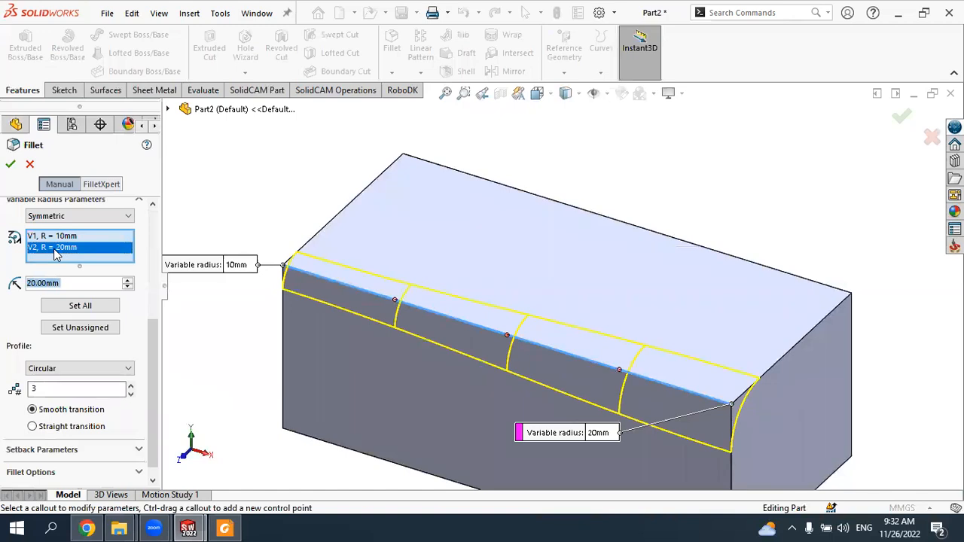
{"action": "left_click", "coordinate": [128, 281]}
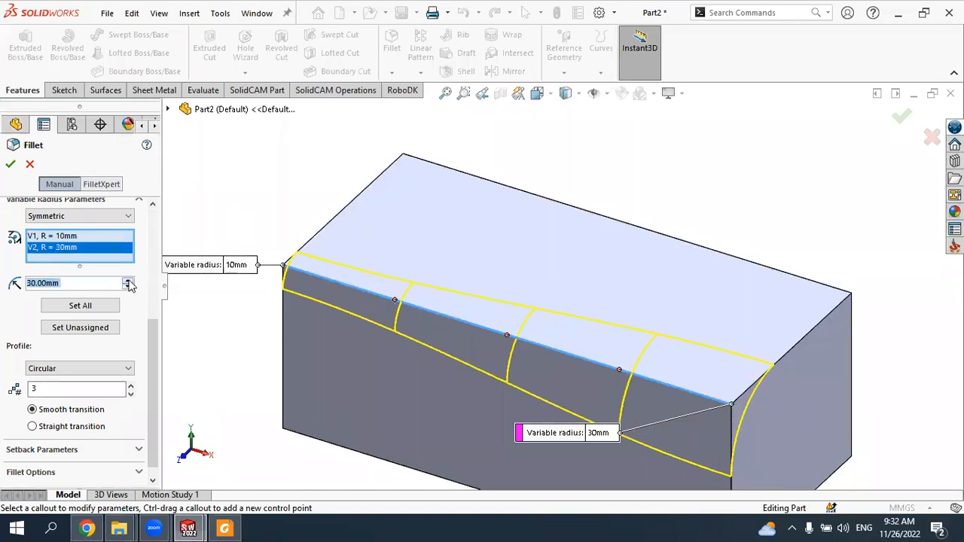
{"action": "left_click", "coordinate": [18, 167]}
{"action": "key", "text": "f"}
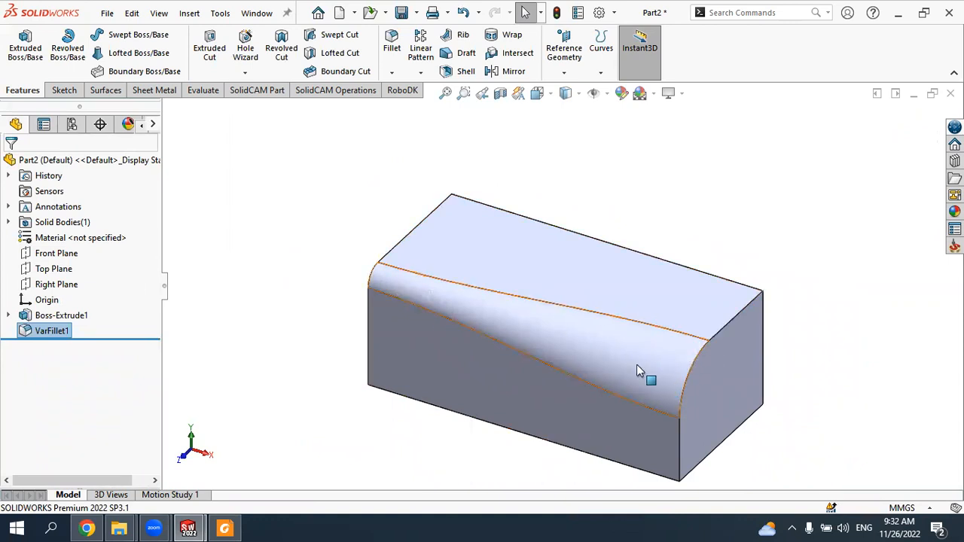
Step: Reopen the variable fillet for editing and review the radius entries for V1 and V2
{"action": "left_click", "coordinate": [69, 318]}
{"action": "left_click", "coordinate": [64, 333]}
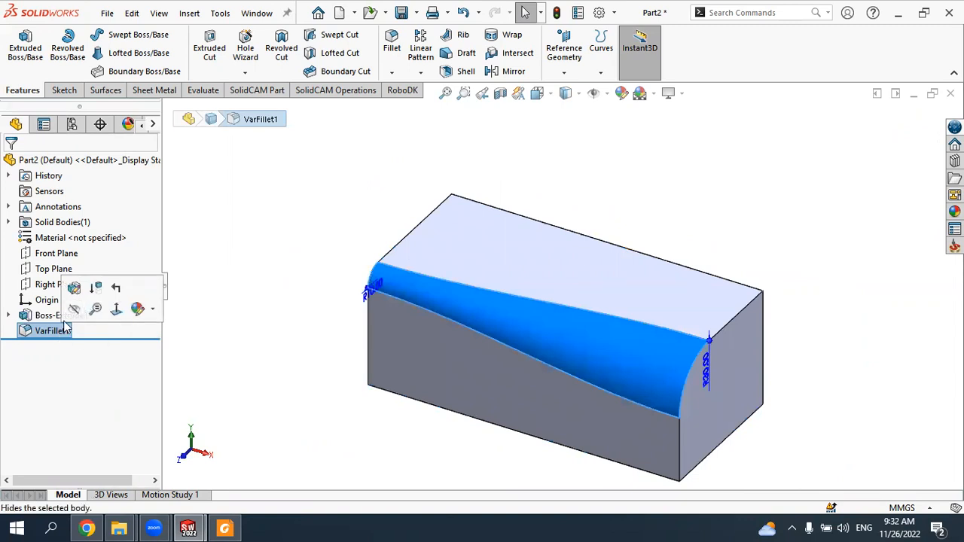
{"action": "left_click", "coordinate": [77, 289]}
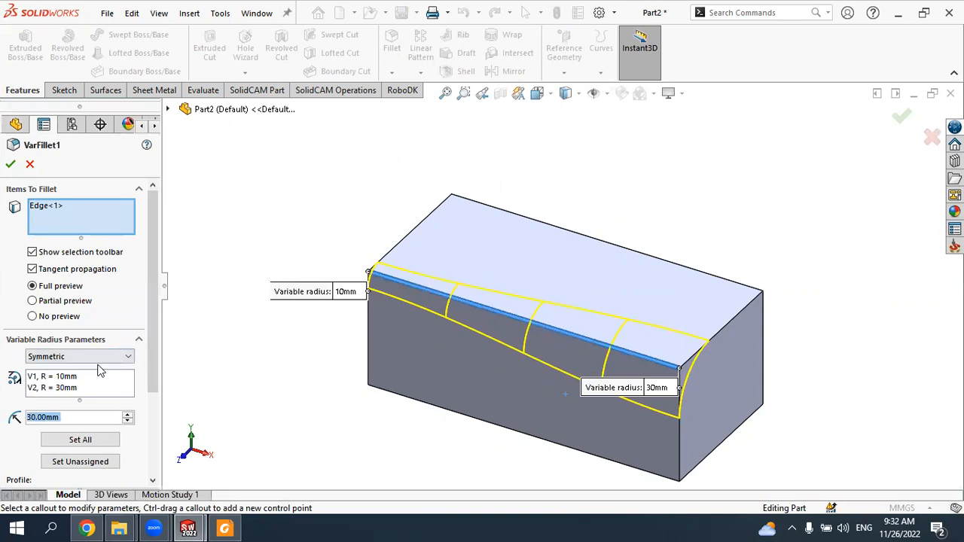
{"action": "left_click", "coordinate": [76, 377]}
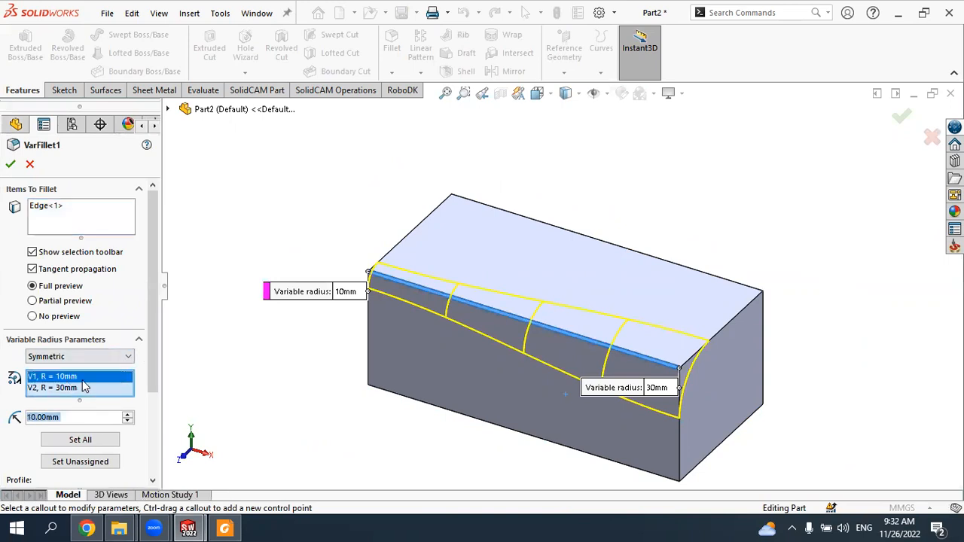
{"action": "left_click", "coordinate": [81, 388]}
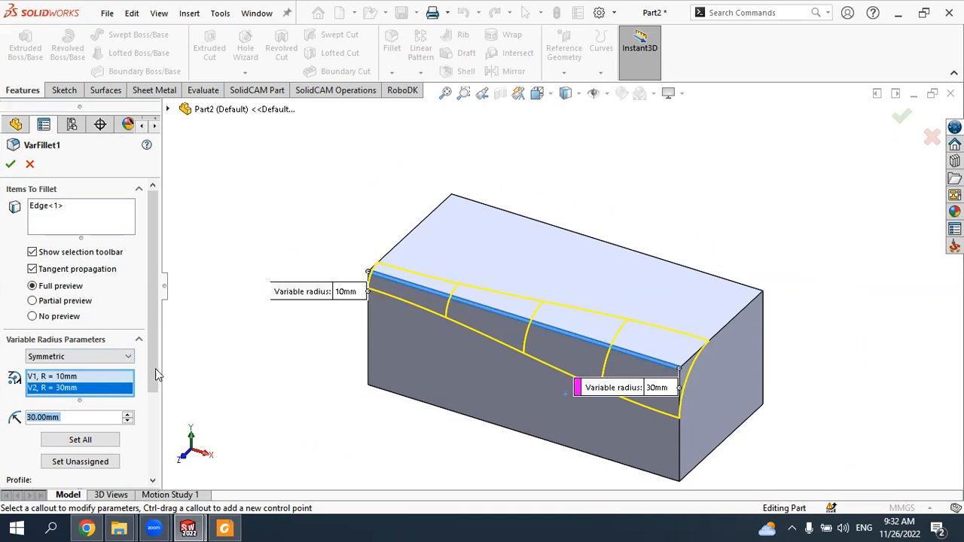
Step: Try the Conic Rho profile on the variable fillet, and switch the profile back to Circular
{"action": "scroll", "coordinate": [157, 375], "scroll_direction": "down", "scroll_amount": 4}
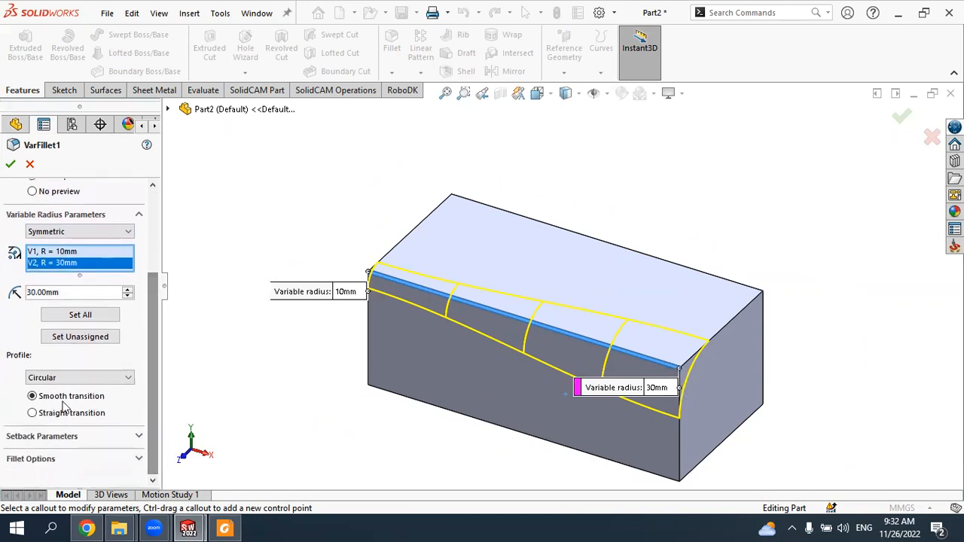
{"action": "left_click", "coordinate": [57, 378]}
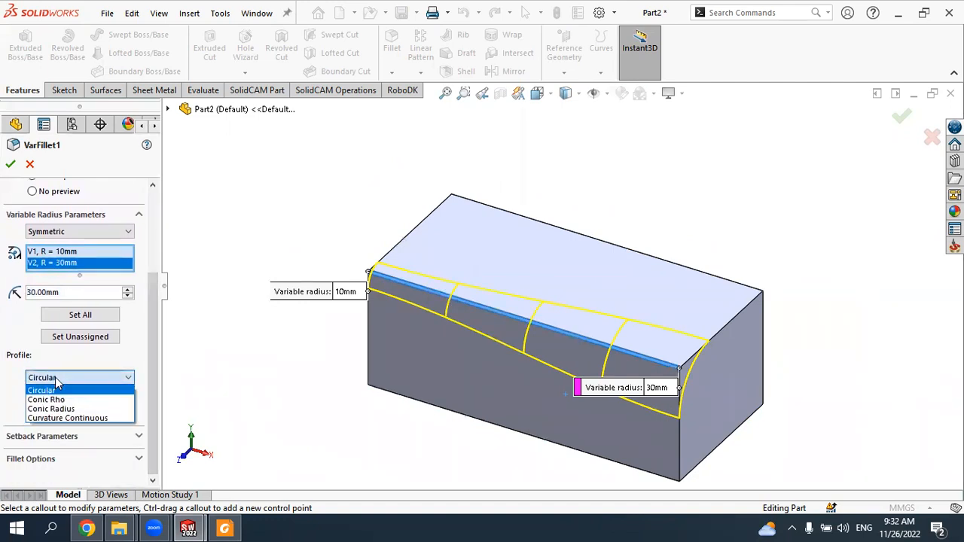
{"action": "left_click", "coordinate": [59, 398]}
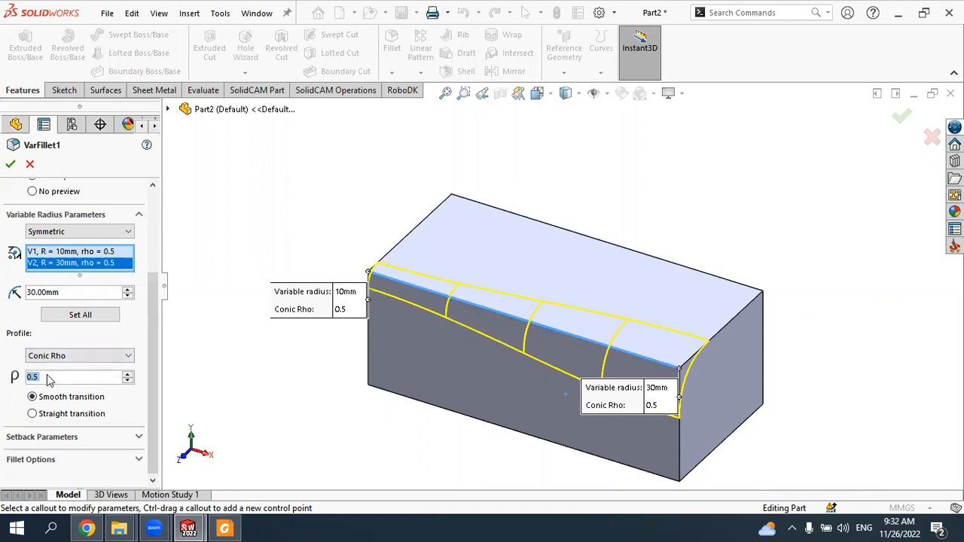
{"action": "left_click", "coordinate": [67, 356]}
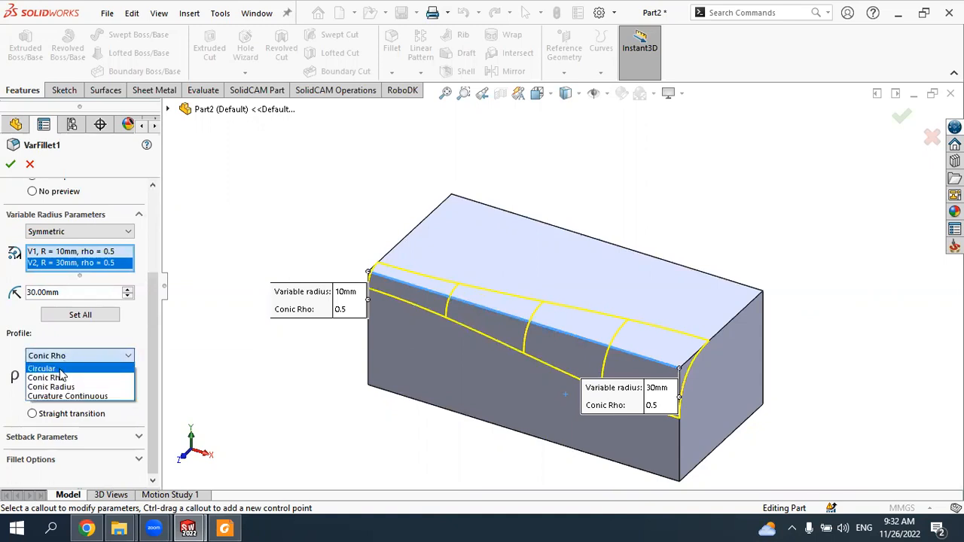
{"action": "left_click", "coordinate": [64, 367]}
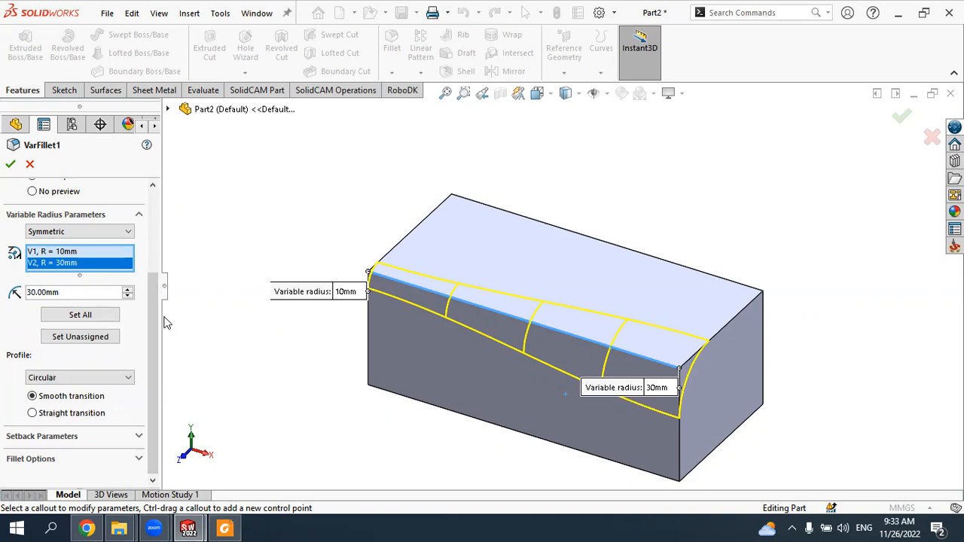
Step: Set the fillet radius at control point V2 to 10 mm
{"action": "left_click_drag", "start_coordinate": [152, 285], "coordinate": [157, 210]}
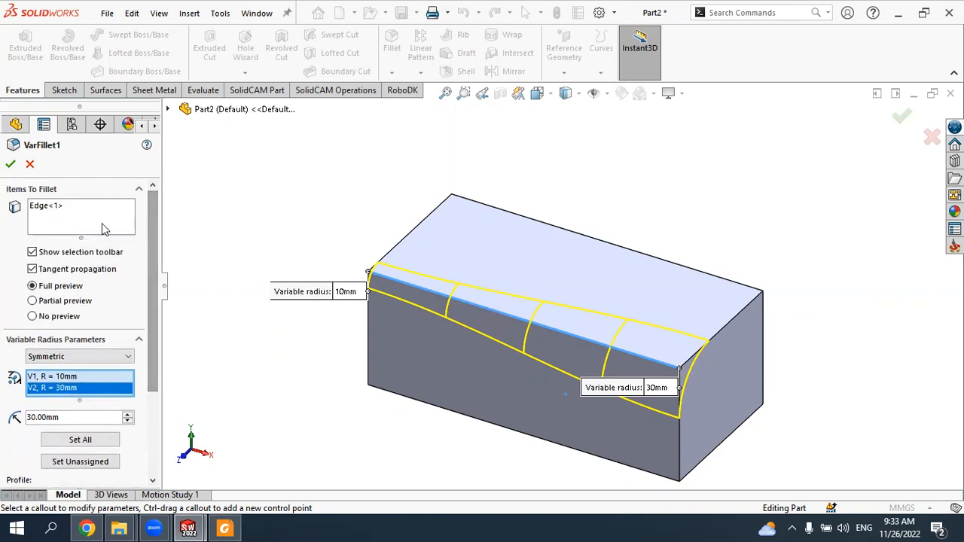
{"action": "left_click", "coordinate": [65, 222]}
{"action": "left_click", "coordinate": [71, 358]}
{"action": "left_click", "coordinate": [74, 358]}
{"action": "left_click", "coordinate": [76, 359]}
{"action": "left_click", "coordinate": [75, 359]}
{"action": "left_click", "coordinate": [69, 387]}
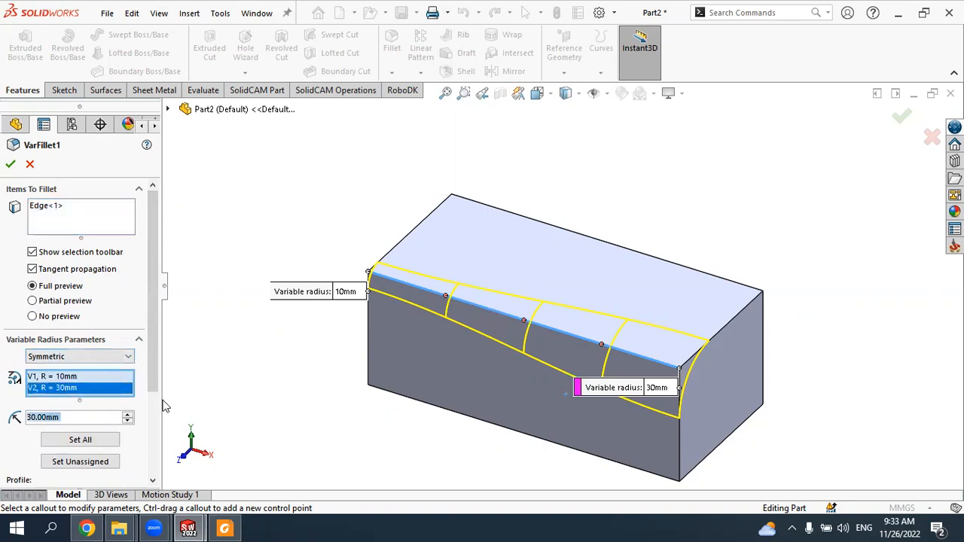
{"action": "type", "text": "10"}
{"action": "key", "text": "Return"}
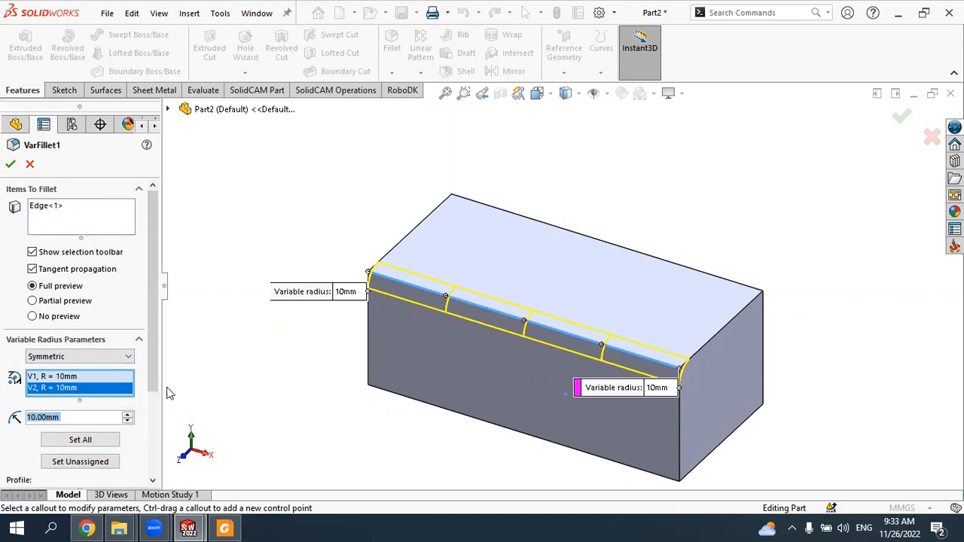
Step: Look through the fillet's setback parameters and apply the 10 mm radius to all control points
{"action": "left_click_drag", "start_coordinate": [154, 374], "coordinate": [151, 474]}
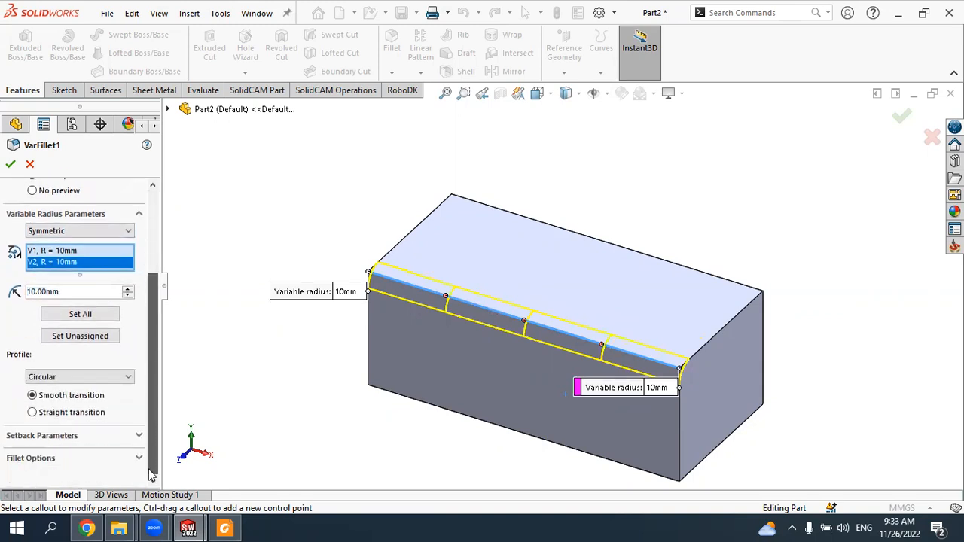
{"action": "left_click", "coordinate": [85, 443]}
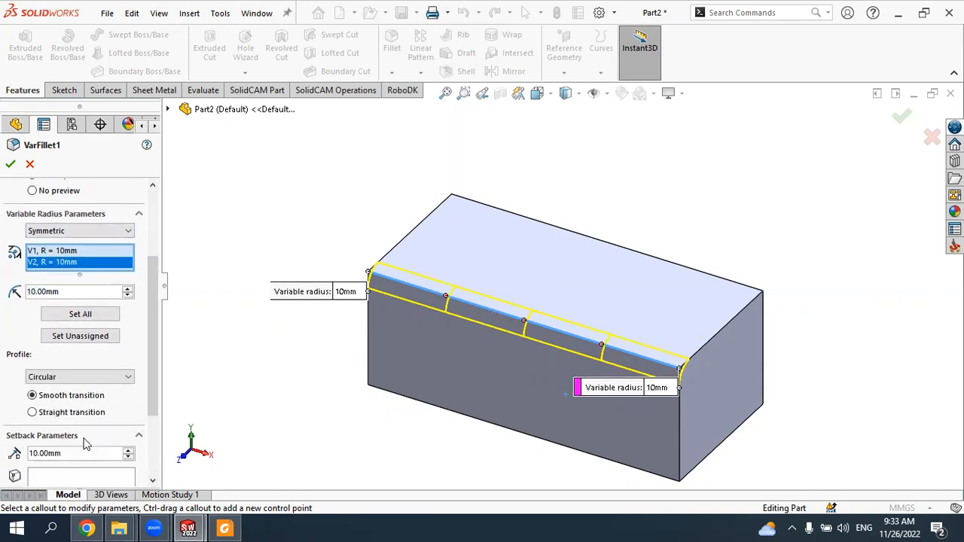
{"action": "left_click", "coordinate": [85, 444]}
{"action": "scroll", "coordinate": [527, 317], "scroll_direction": "down", "scroll_amount": 5}
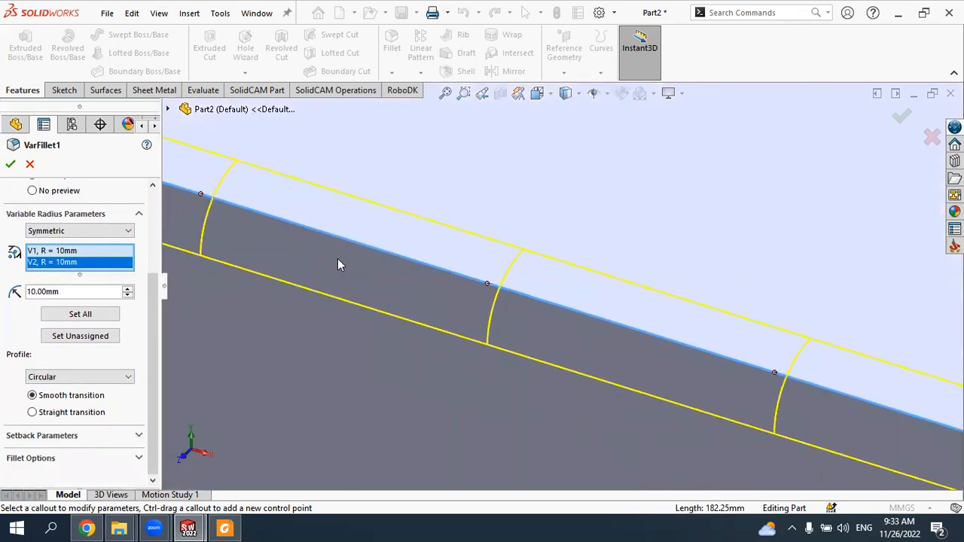
{"action": "left_click", "coordinate": [97, 315]}
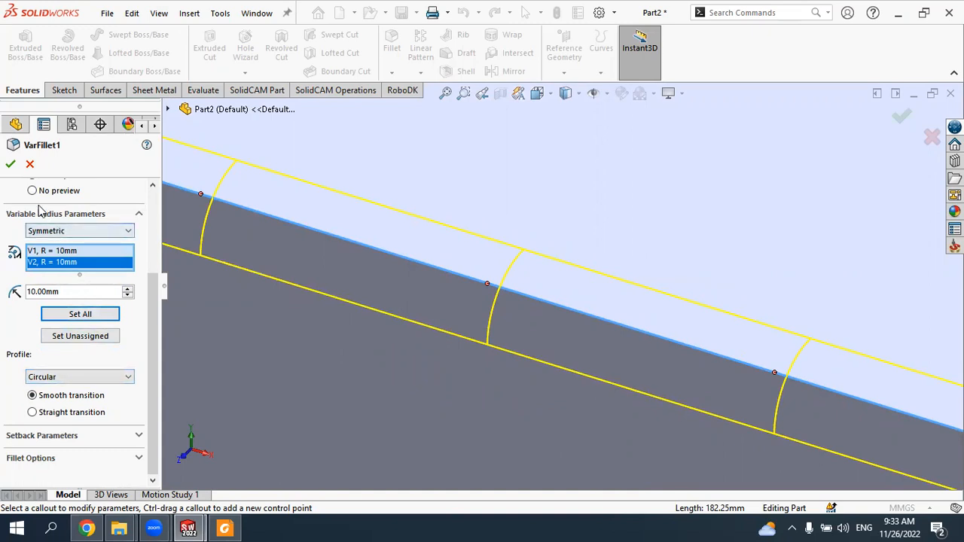
Step: Try to delete control point V2 from the variable fillet, and accept the fillet with its 10 mm radii
{"action": "left_click_drag", "start_coordinate": [155, 286], "coordinate": [148, 150]}
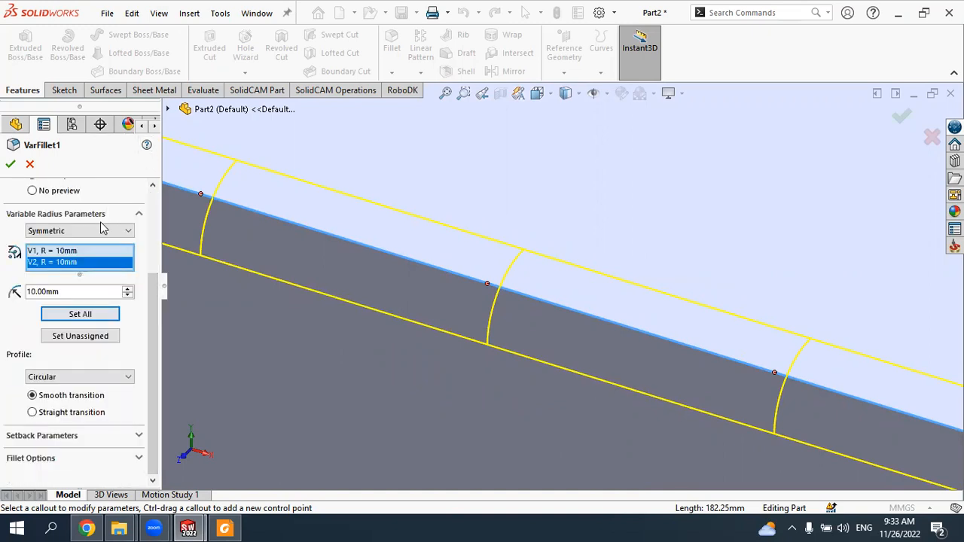
{"action": "left_click", "coordinate": [56, 254]}
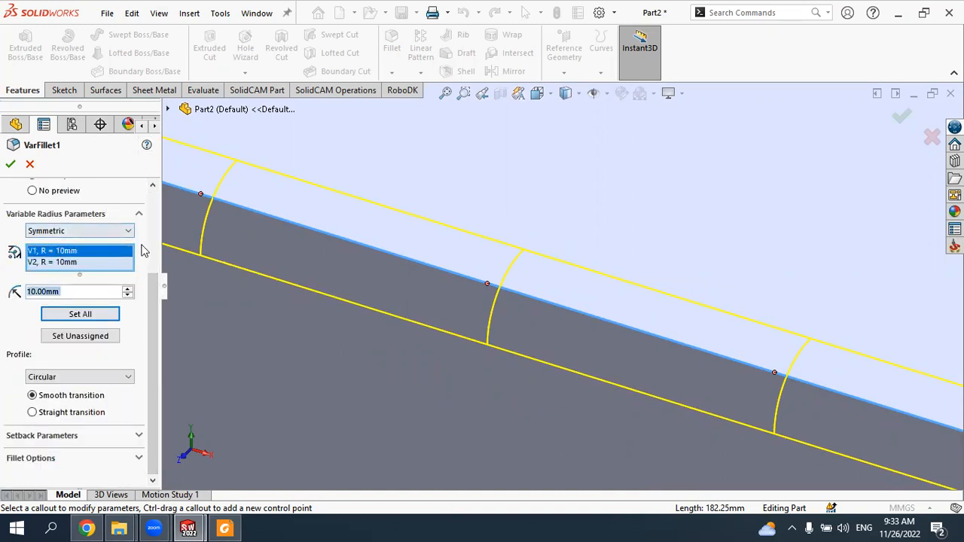
{"action": "scroll", "coordinate": [148, 295], "scroll_direction": "up", "scroll_amount": 3}
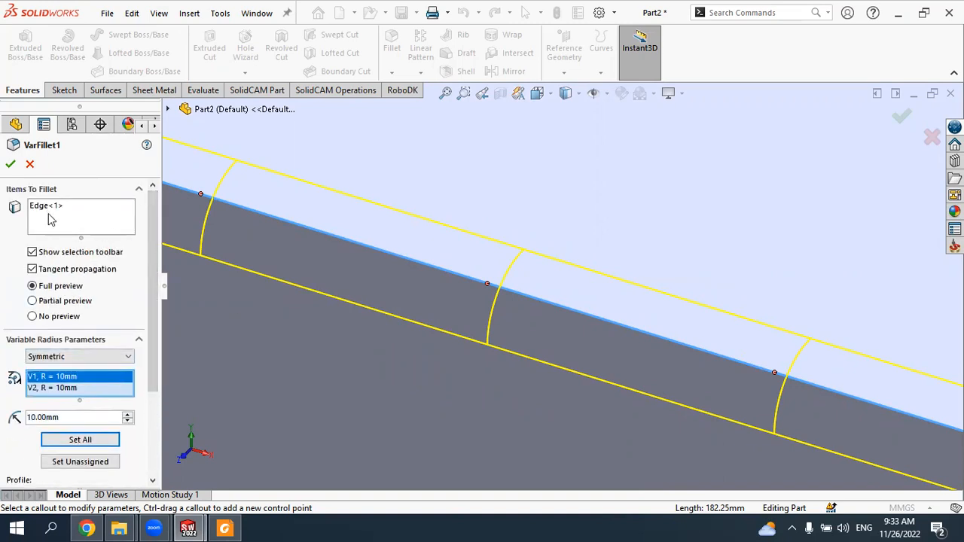
{"action": "left_click", "coordinate": [78, 388]}
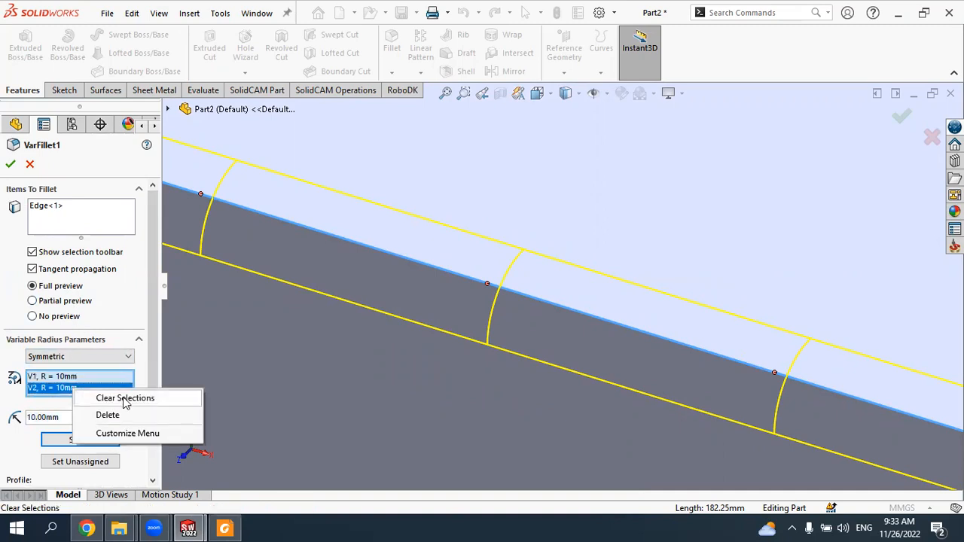
{"action": "left_click", "coordinate": [114, 417]}
{"action": "left_click", "coordinate": [60, 390]}
{"action": "right_click", "coordinate": [63, 391]}
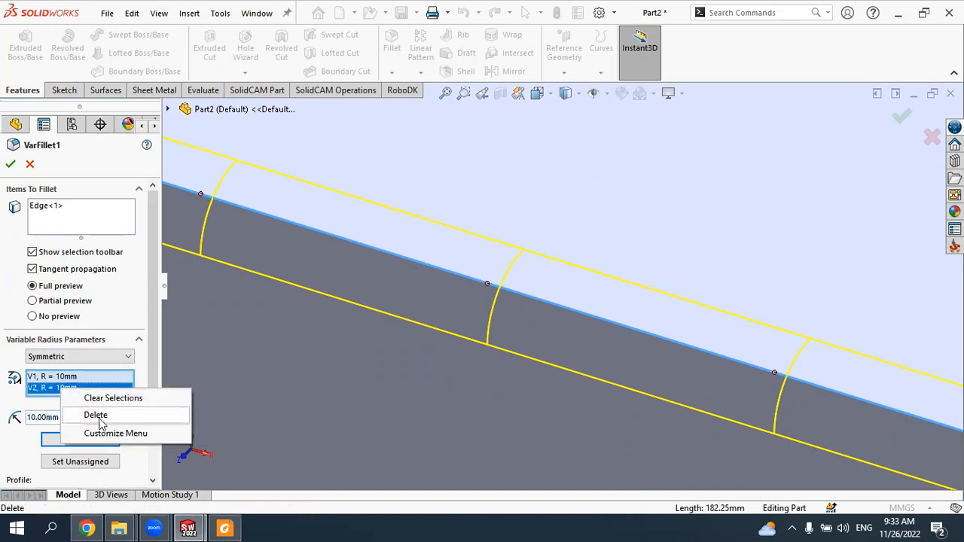
{"action": "left_click", "coordinate": [98, 416]}
{"action": "left_click", "coordinate": [71, 387]}
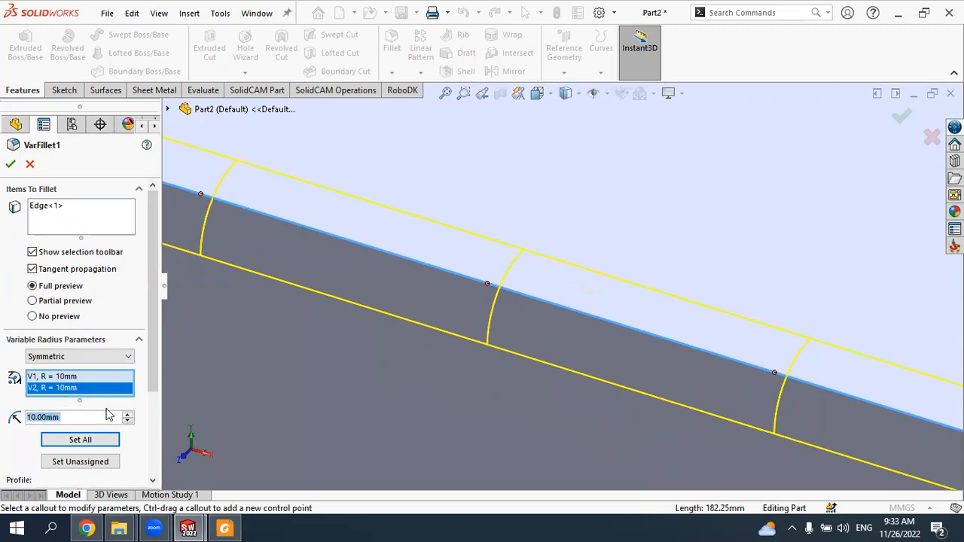
{"action": "left_click", "coordinate": [11, 165]}
{"action": "key", "text": "f"}
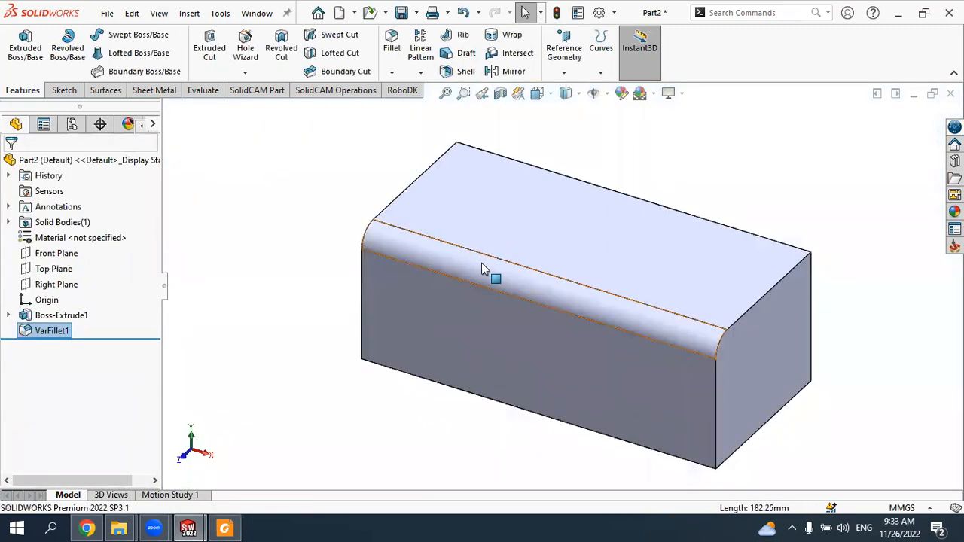
Step: Reopen the variable fillet and set the radius at control point V2 to 40 mm
{"action": "left_click", "coordinate": [53, 333]}
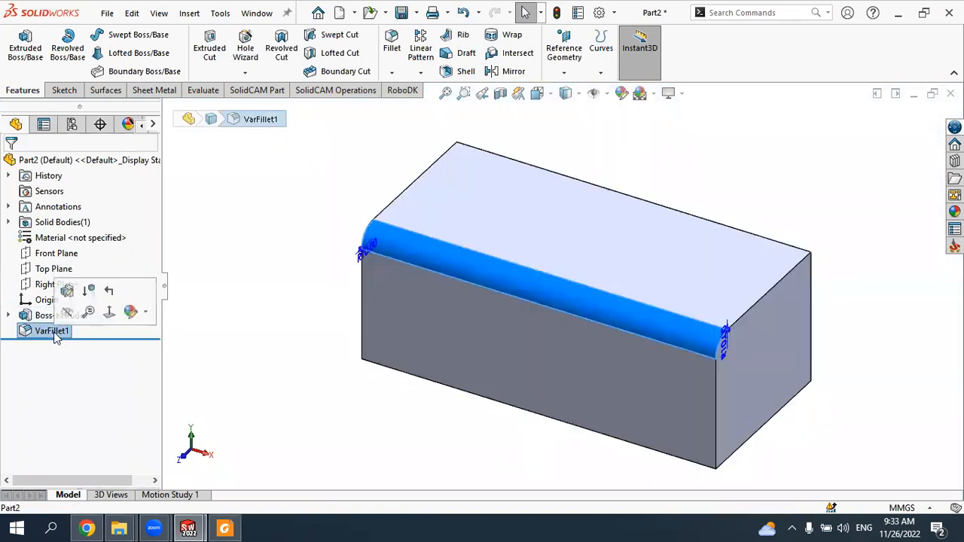
{"action": "left_click", "coordinate": [67, 296]}
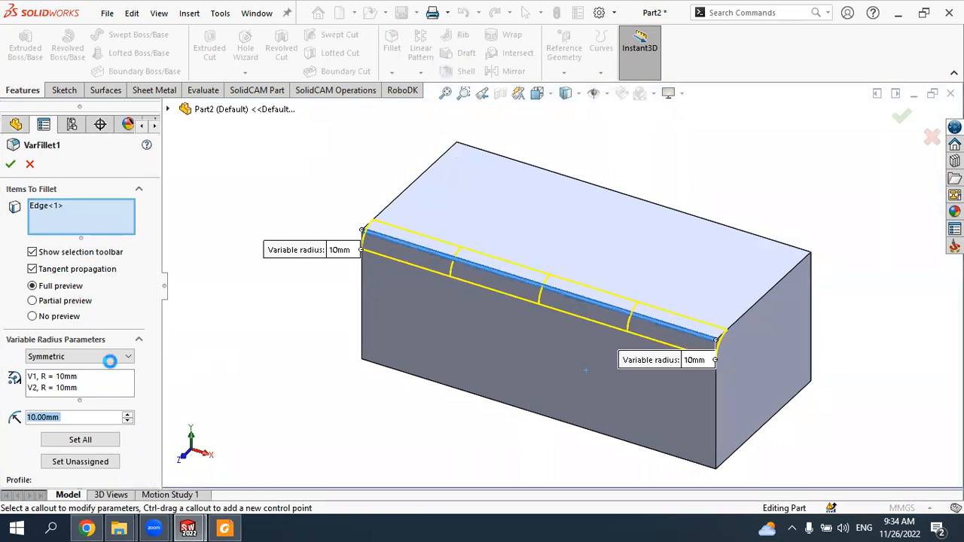
{"action": "left_click", "coordinate": [66, 388]}
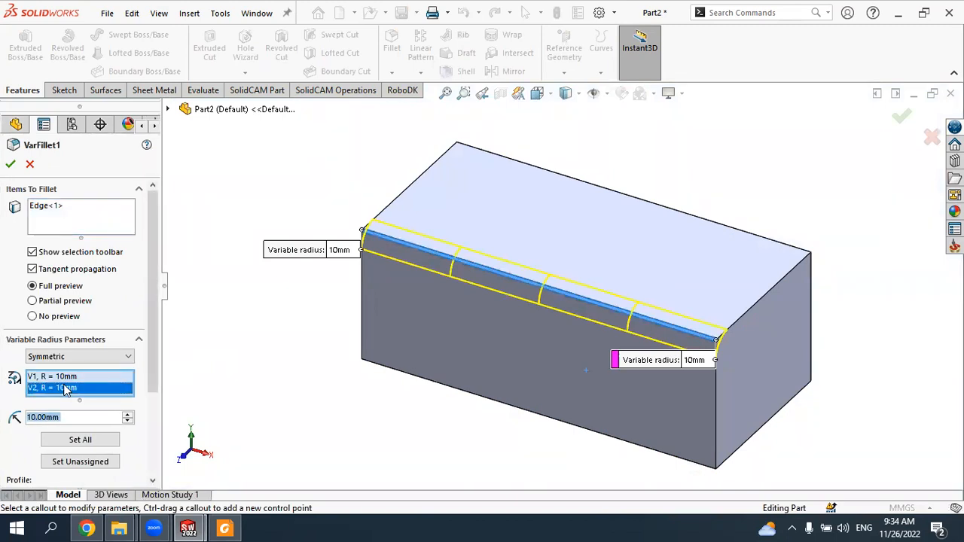
{"action": "left_click", "coordinate": [128, 415]}
{"action": "left_click", "coordinate": [129, 415]}
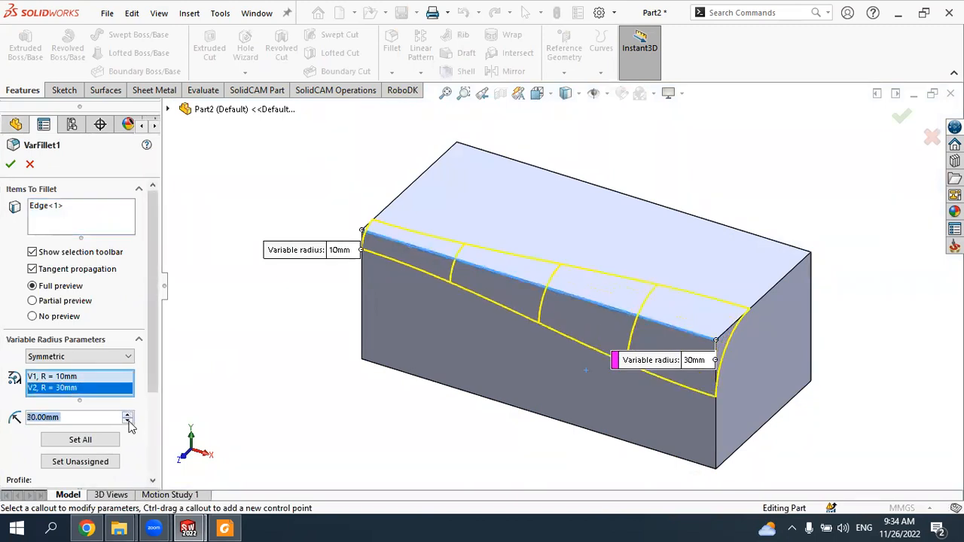
{"action": "left_click", "coordinate": [128, 415]}
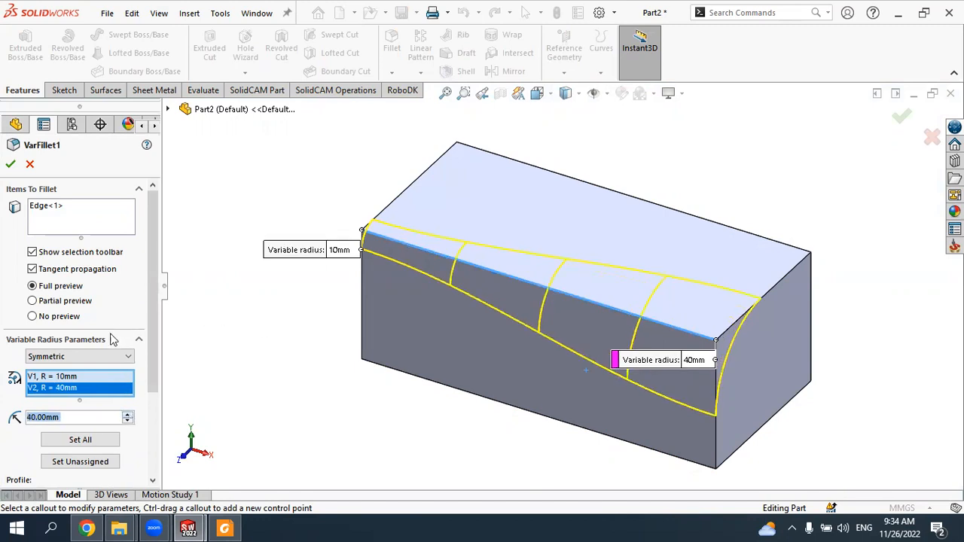
{"action": "left_click", "coordinate": [11, 164]}
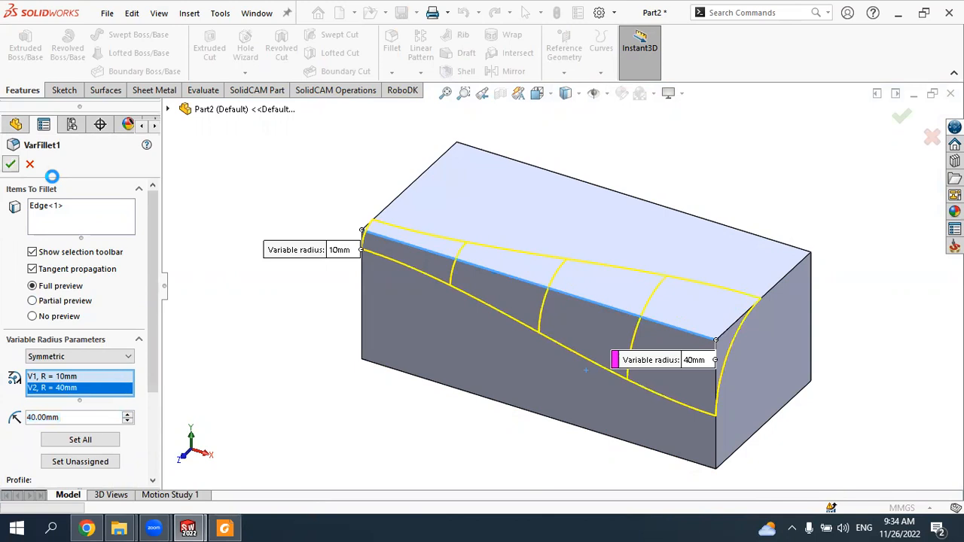
{"action": "scroll", "coordinate": [575, 285], "scroll_direction": "down", "scroll_amount": 2}
{"action": "scroll", "coordinate": [612, 298], "scroll_direction": "up", "scroll_amount": 3}
{"action": "mouse_move", "coordinate": [617, 300]}
{"action": "middle_mouse_down"}
{"action": "mouse_move", "coordinate": [565, 287]}
{"action": "mouse_move", "coordinate": [626, 287]}
{"action": "middle_mouse_up"}
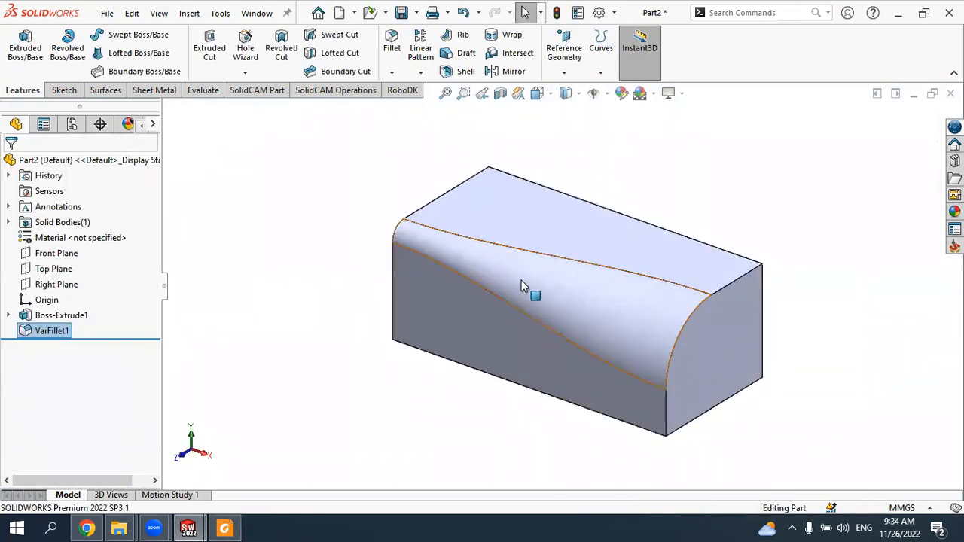
Step: Delete the variable fillet from the block
{"action": "left_click", "coordinate": [63, 332]}
{"action": "right_click", "coordinate": [63, 332]}
{"action": "left_click", "coordinate": [181, 291]}
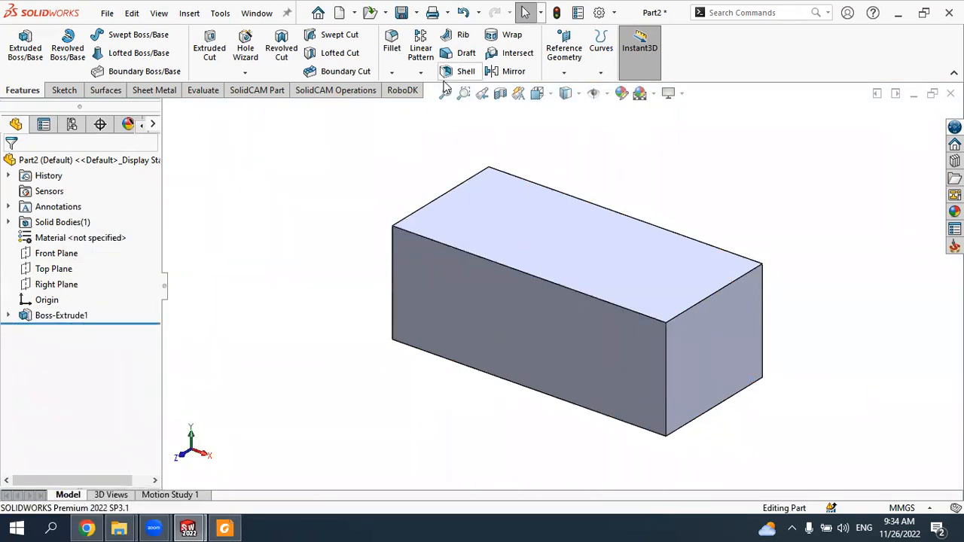
Step: Start a face fillet with the block's top face as face set 1 and the adjacent small end face as face set 2
{"action": "left_click", "coordinate": [391, 41]}
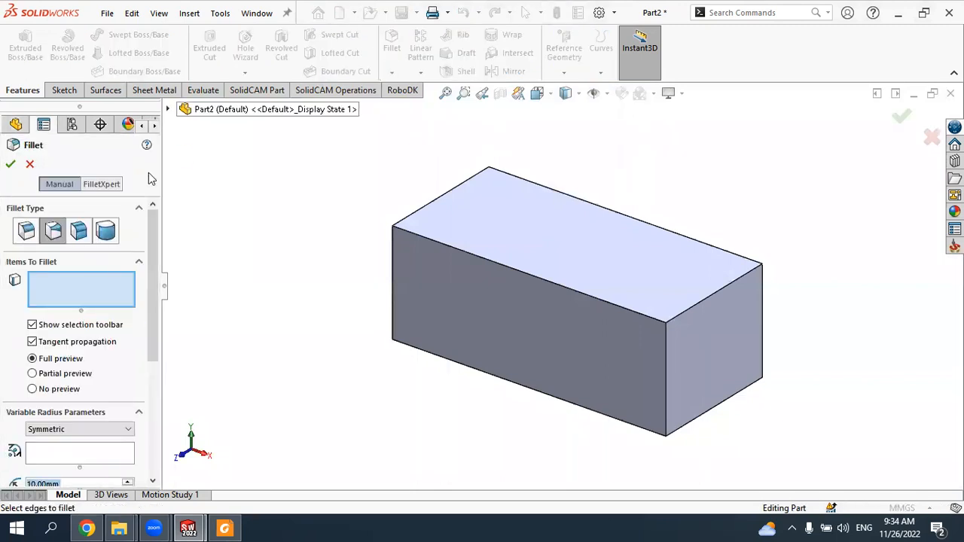
{"action": "left_click", "coordinate": [87, 233]}
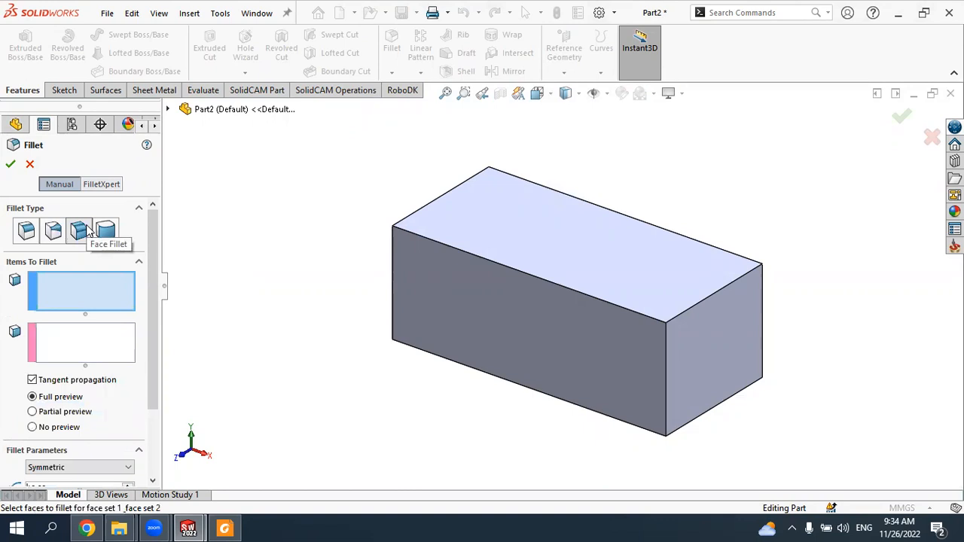
{"action": "left_click", "coordinate": [624, 271]}
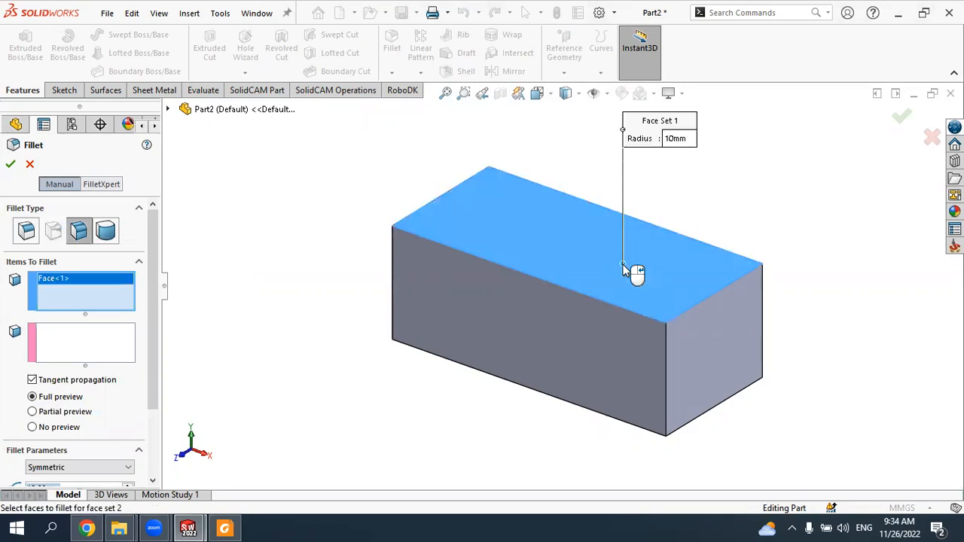
{"action": "left_click", "coordinate": [699, 343]}
{"action": "right_click", "coordinate": [73, 289]}
{"action": "left_click", "coordinate": [79, 314]}
{"action": "left_click", "coordinate": [76, 341]}
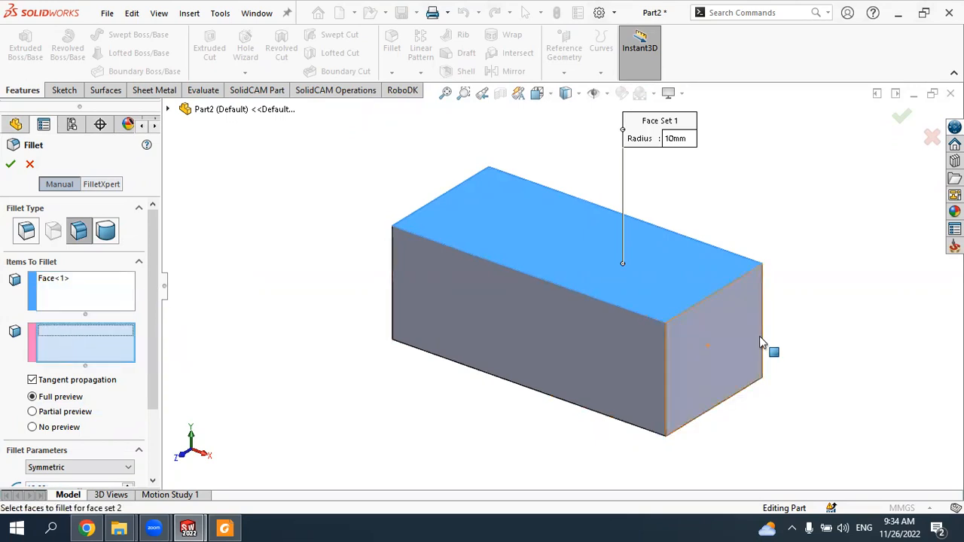
{"action": "left_click", "coordinate": [703, 319]}
{"action": "scroll", "coordinate": [776, 336], "scroll_direction": "up", "scroll_amount": 3}
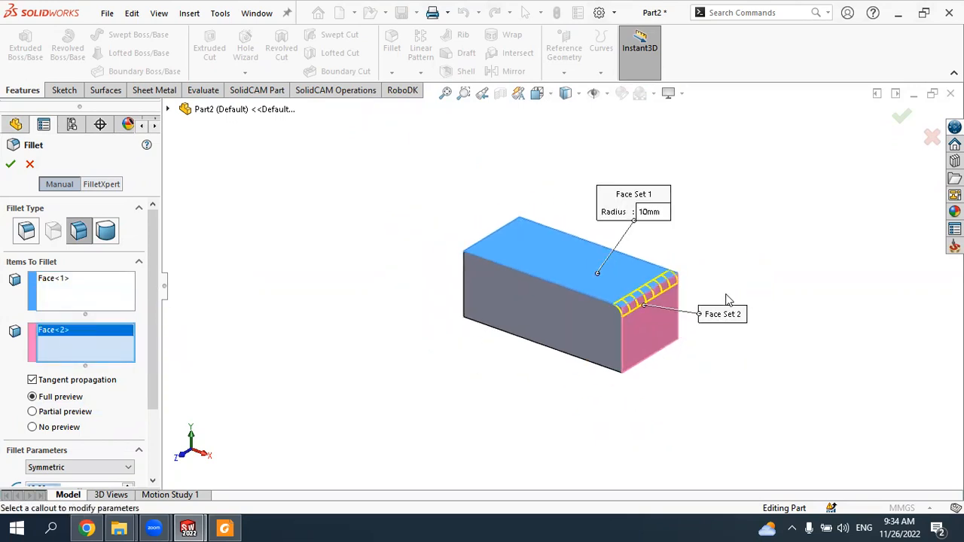
{"action": "scroll", "coordinate": [728, 299], "scroll_direction": "down", "scroll_amount": 4}
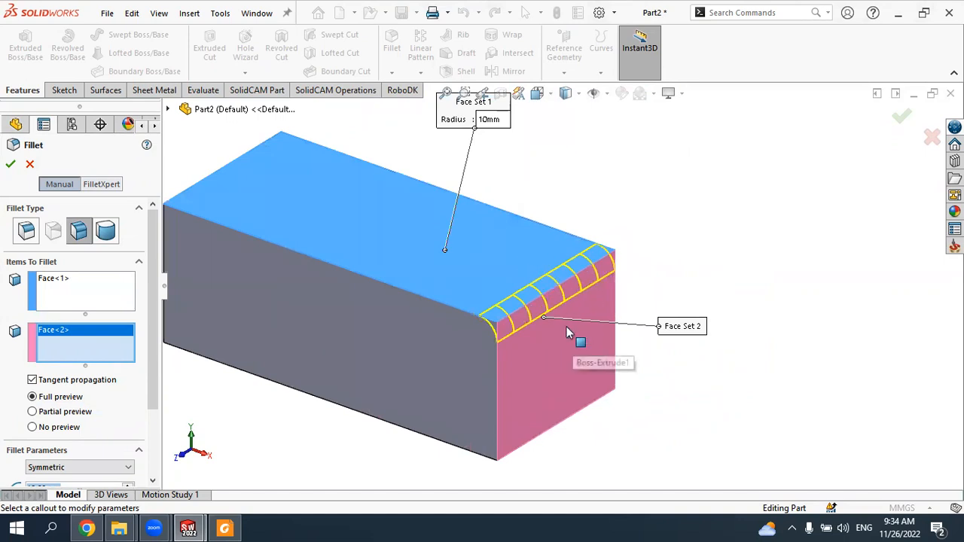
{"action": "left_click", "coordinate": [44, 281]}
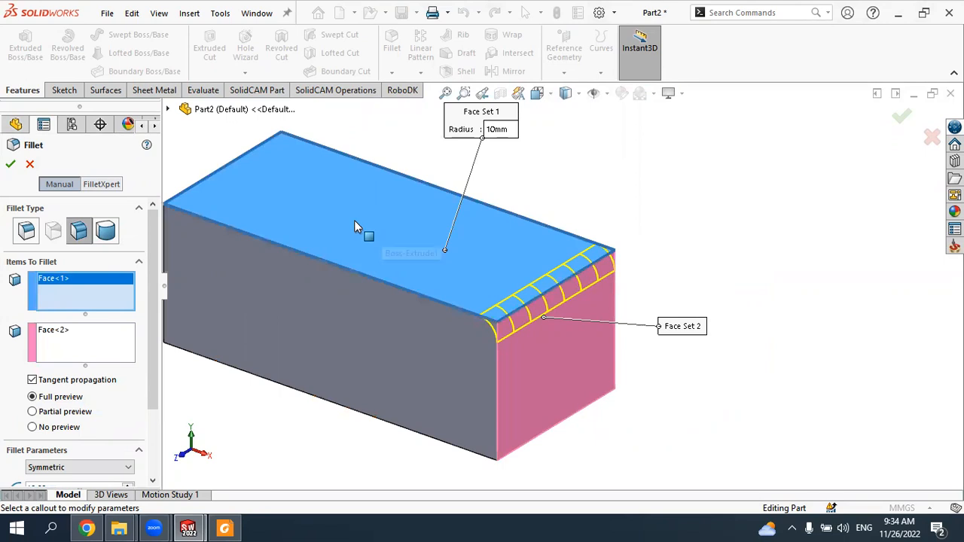
{"action": "left_click", "coordinate": [54, 335]}
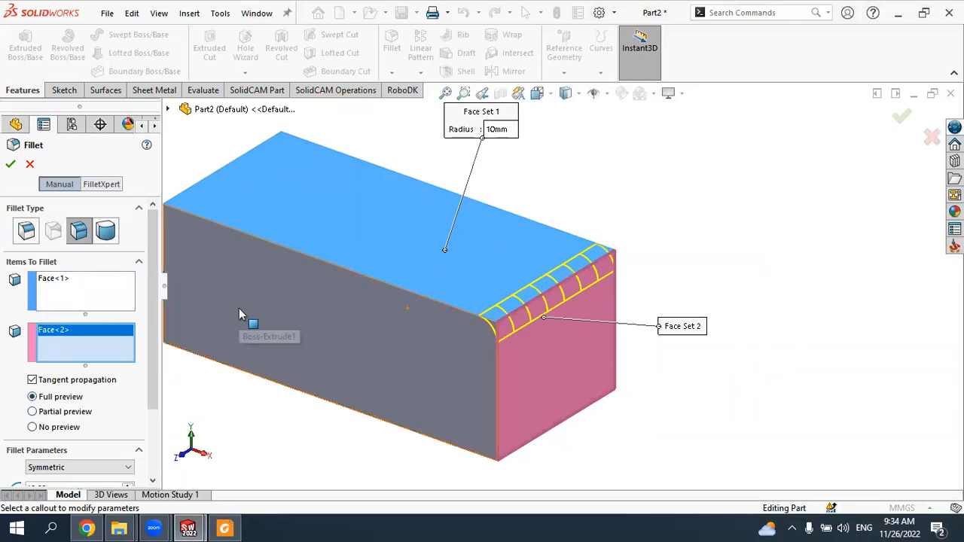
Step: Set the face fillet's symmetric radius to 30 mm
{"action": "left_click_drag", "start_coordinate": [151, 347], "coordinate": [157, 417]}
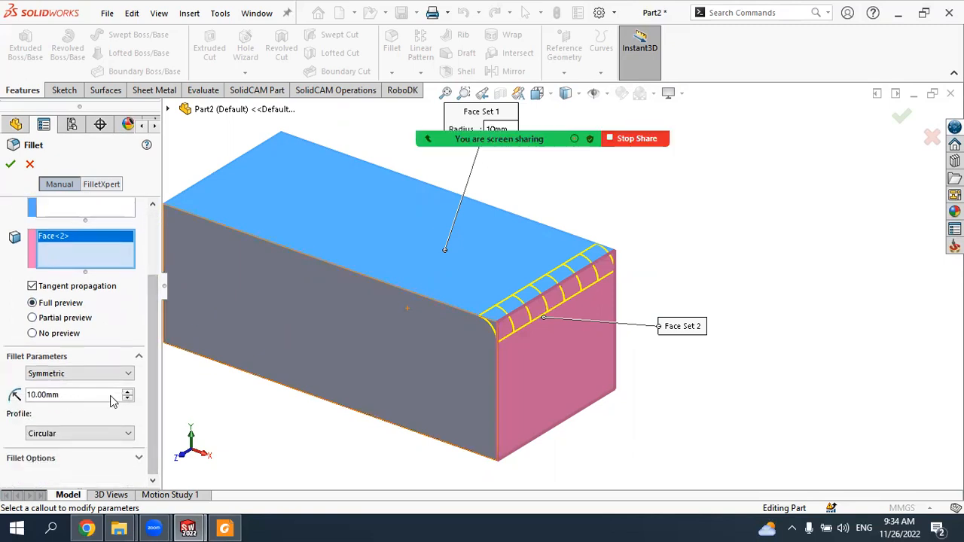
{"action": "left_click", "coordinate": [128, 395]}
{"action": "left_click", "coordinate": [128, 395]}
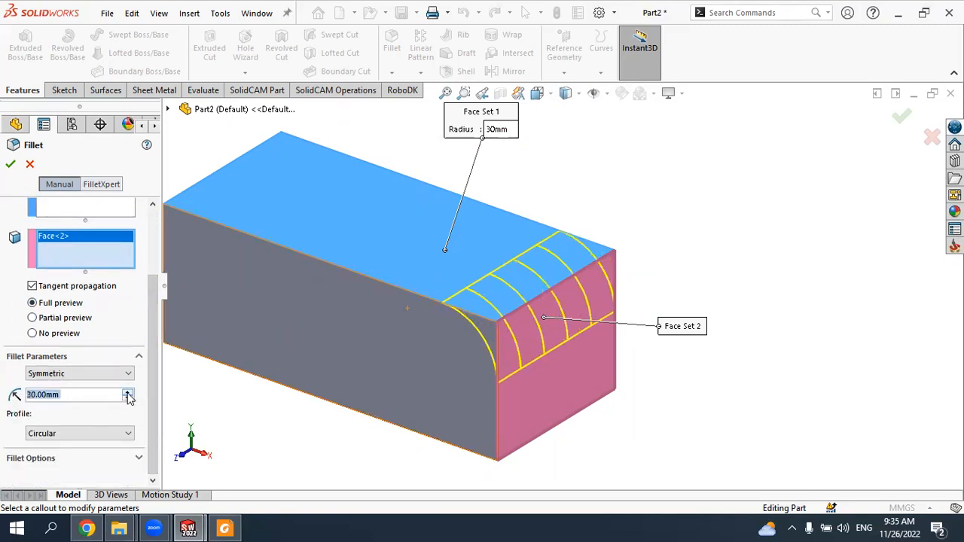
Step: Try the Asymmetric method with a second radius of 20.0001 mm, and switch the face fillet back to Symmetric
{"action": "left_click", "coordinate": [112, 373]}
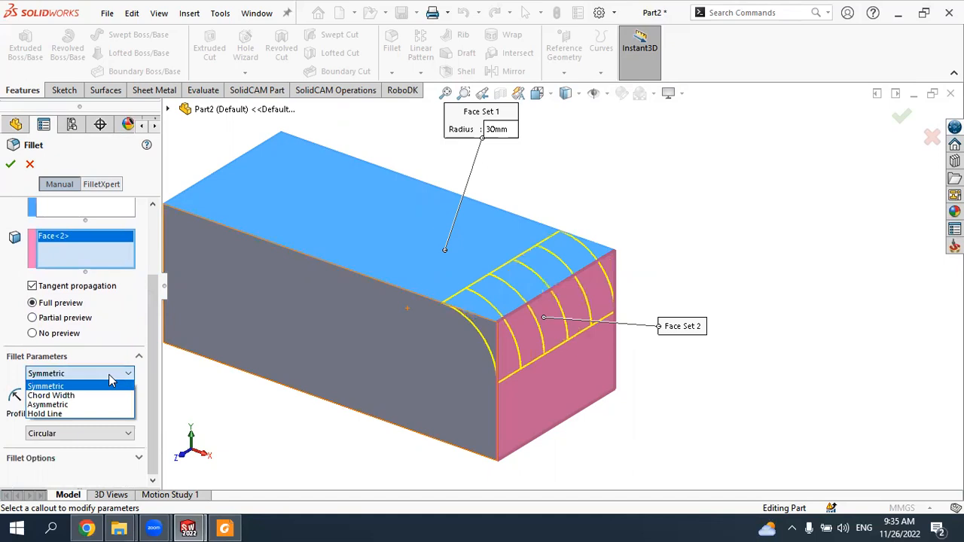
{"action": "left_click", "coordinate": [86, 404]}
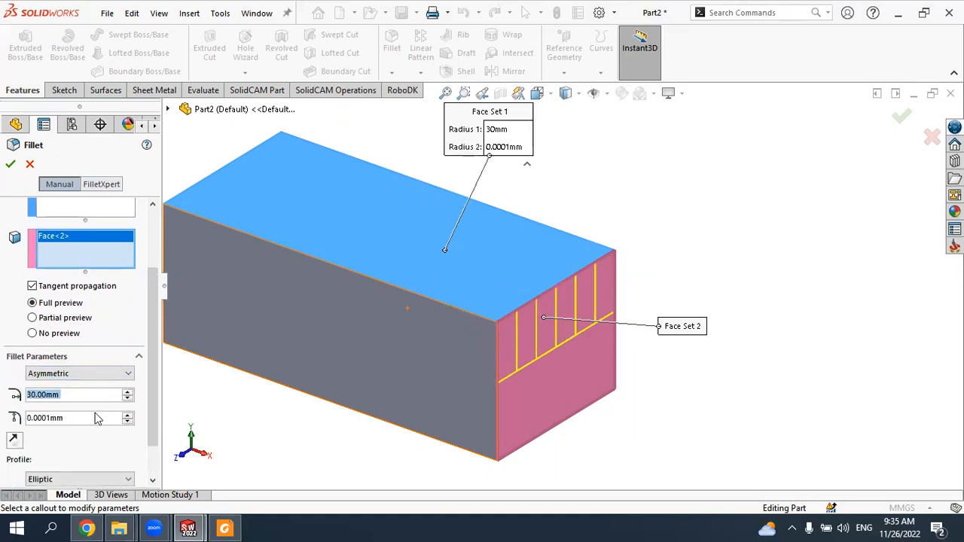
{"action": "left_click", "coordinate": [127, 415]}
{"action": "left_click", "coordinate": [127, 415]}
{"action": "left_click", "coordinate": [127, 415]}
{"action": "left_click", "coordinate": [127, 415]}
{"action": "left_click", "coordinate": [127, 422]}
{"action": "left_click", "coordinate": [128, 422]}
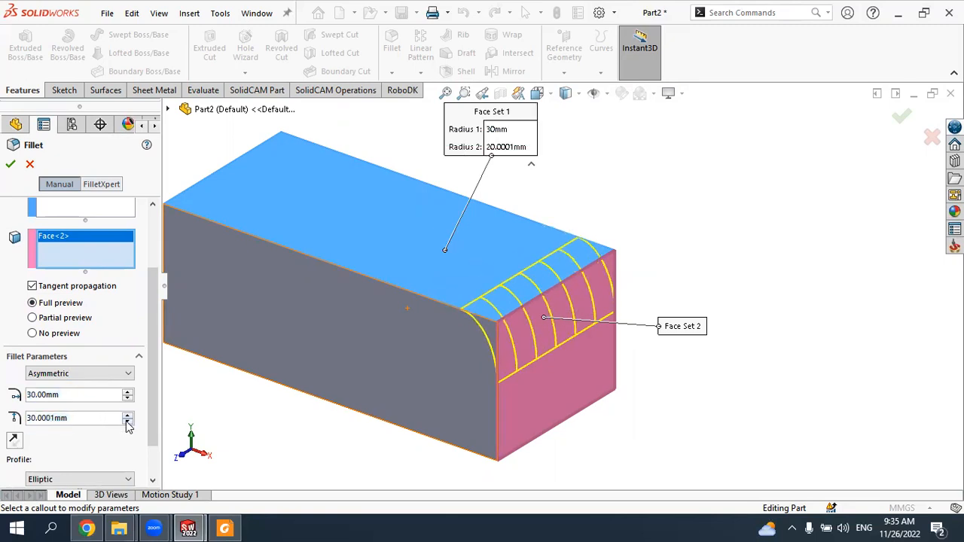
{"action": "left_click", "coordinate": [78, 396]}
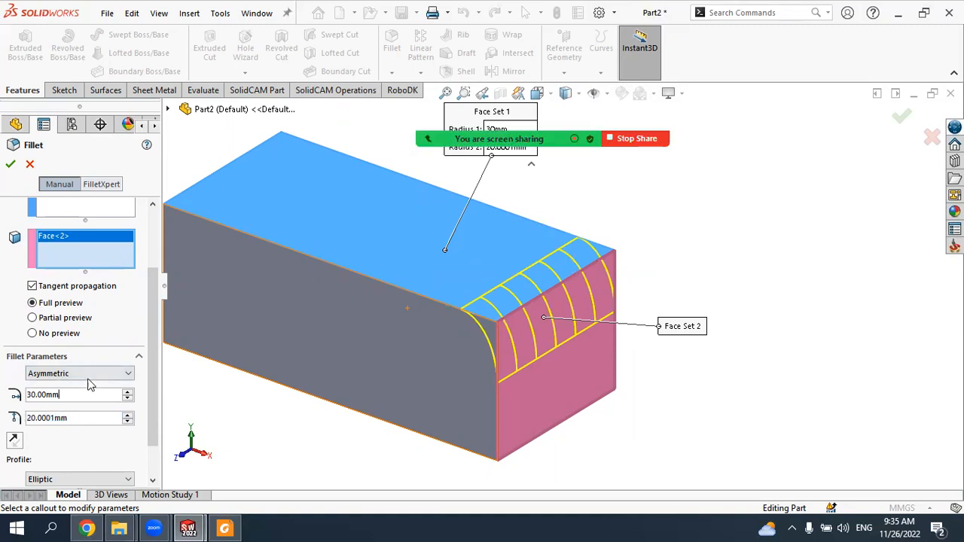
{"action": "left_click", "coordinate": [89, 374]}
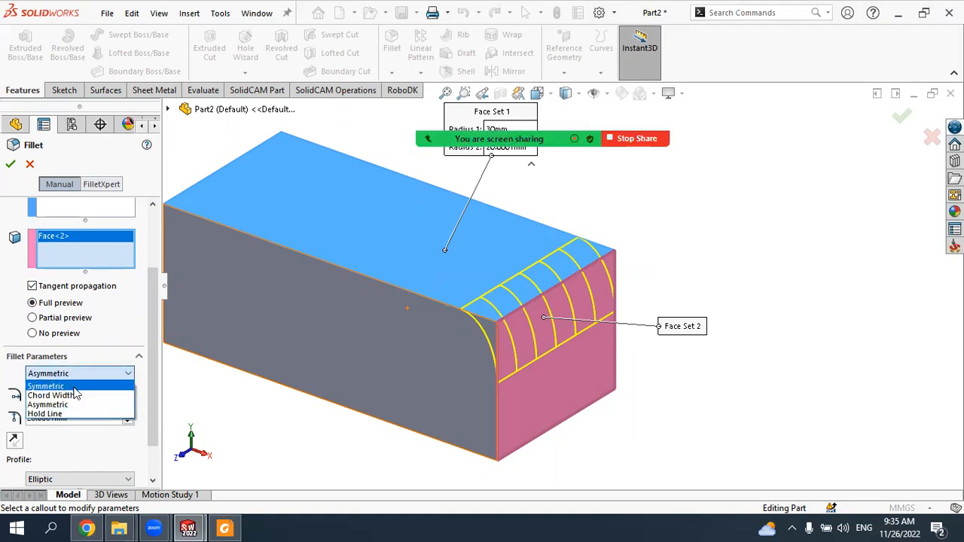
{"action": "left_click", "coordinate": [75, 386]}
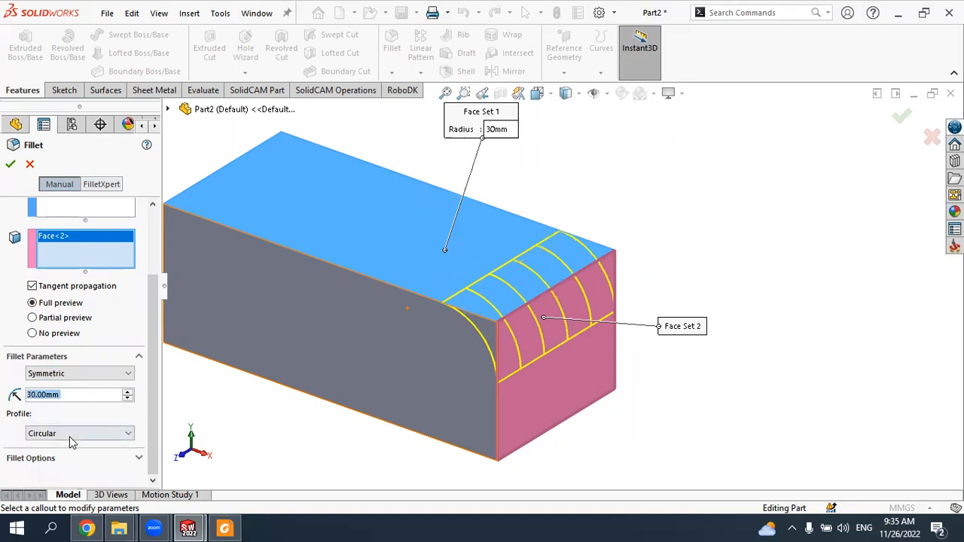
Step: Try the Conic Rho profile, set the face fillet's profile to Curvature Continuous, and accept the fillet
{"action": "left_click", "coordinate": [72, 437]}
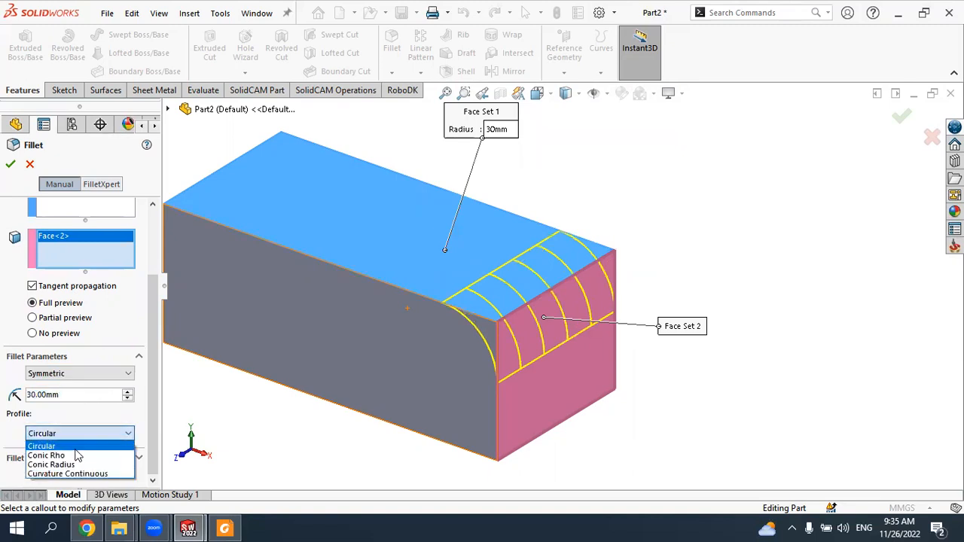
{"action": "left_click", "coordinate": [75, 455]}
{"action": "left_click", "coordinate": [76, 433]}
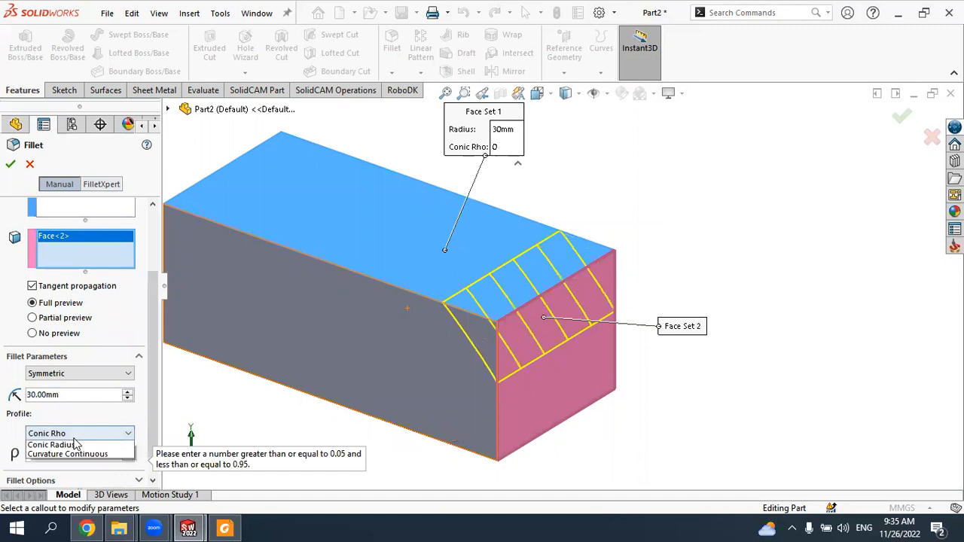
{"action": "left_click", "coordinate": [79, 465]}
{"action": "left_click", "coordinate": [84, 435]}
{"action": "left_click", "coordinate": [70, 474]}
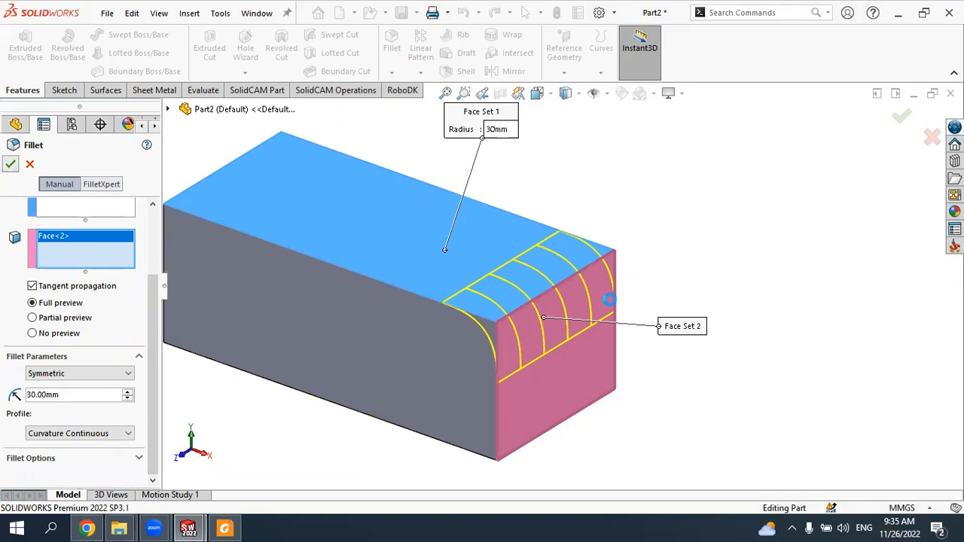
{"action": "left_click", "coordinate": [10, 166]}
{"action": "middle_click_drag", "start_coordinate": [554, 305], "coordinate": [492, 281]}
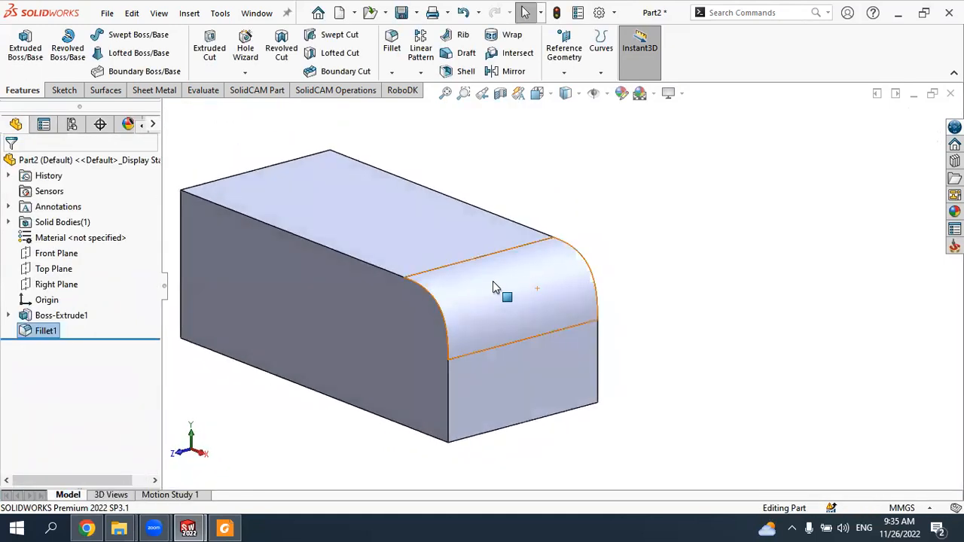
Step: Delete the face fillet from the block
{"action": "right_click", "coordinate": [42, 335]}
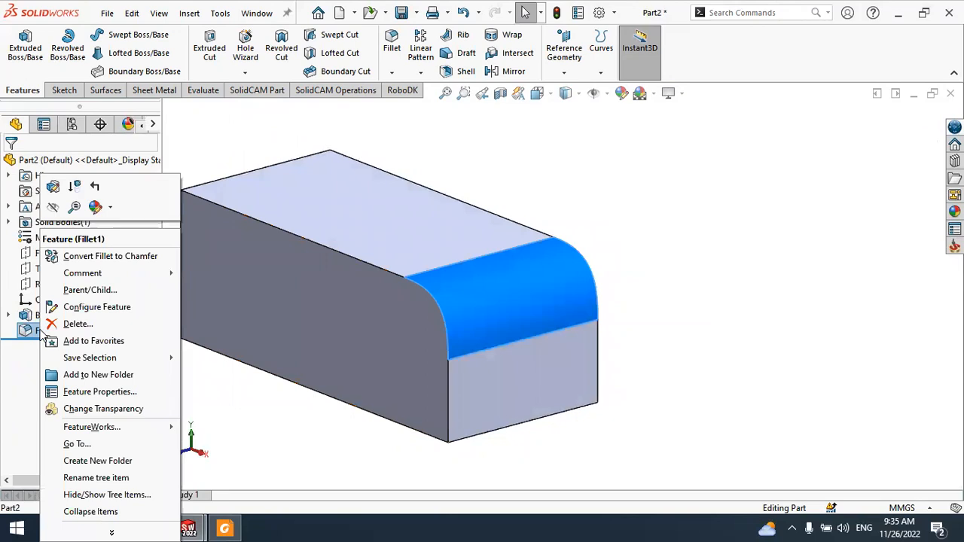
{"action": "left_click", "coordinate": [68, 321]}
Step: Create a full round fillet with the small end face as centre face set and the two adjacent long side faces as side face sets
{"action": "left_click", "coordinate": [390, 49]}
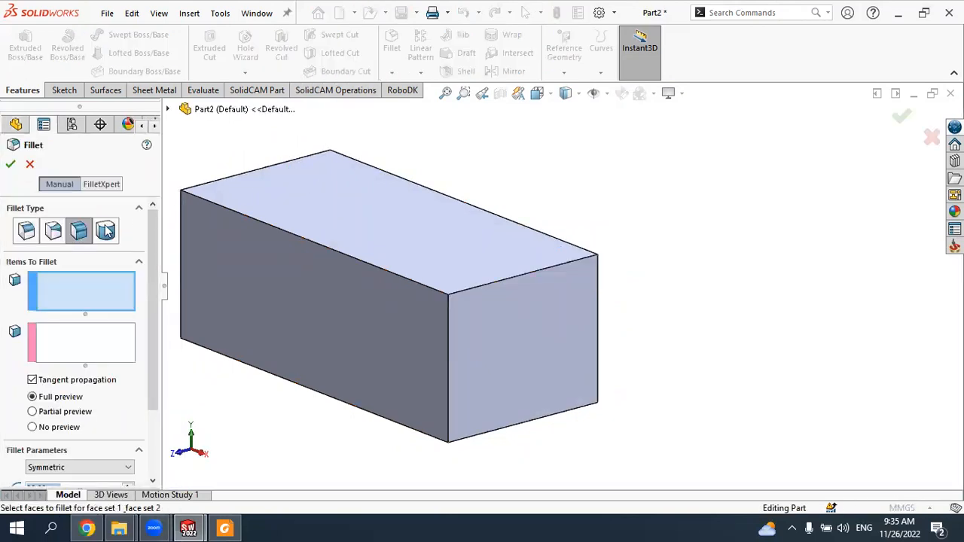
{"action": "left_click", "coordinate": [105, 232]}
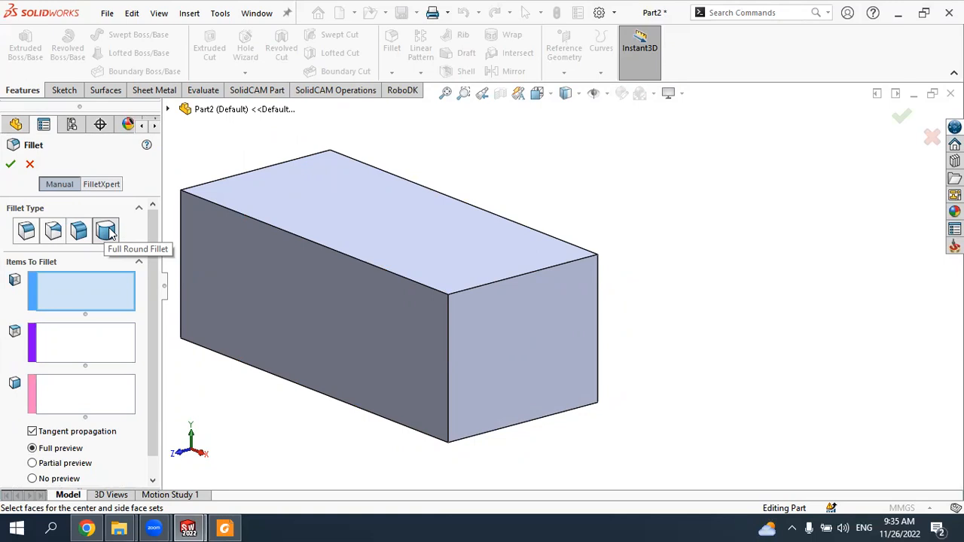
{"action": "left_click", "coordinate": [398, 334]}
{"action": "left_click", "coordinate": [94, 327]}
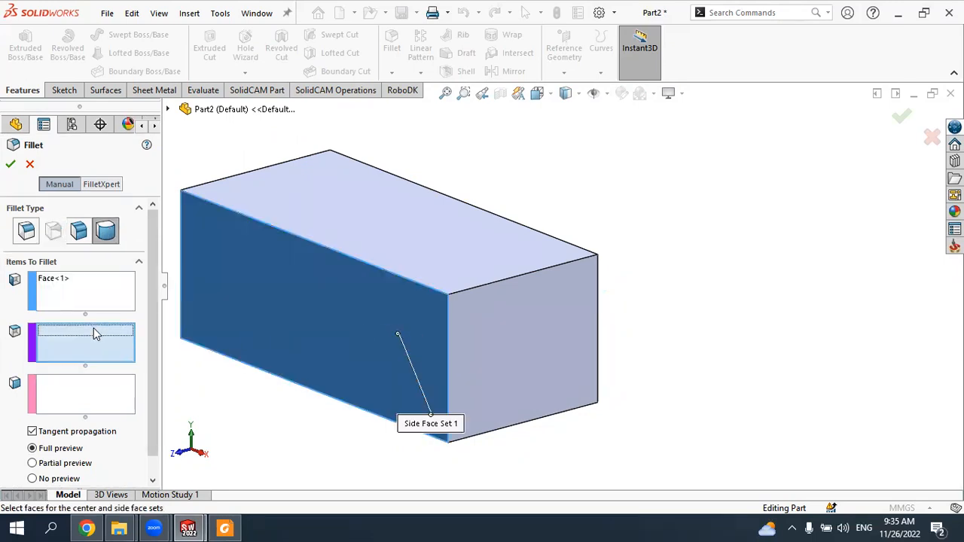
{"action": "left_click", "coordinate": [518, 336]}
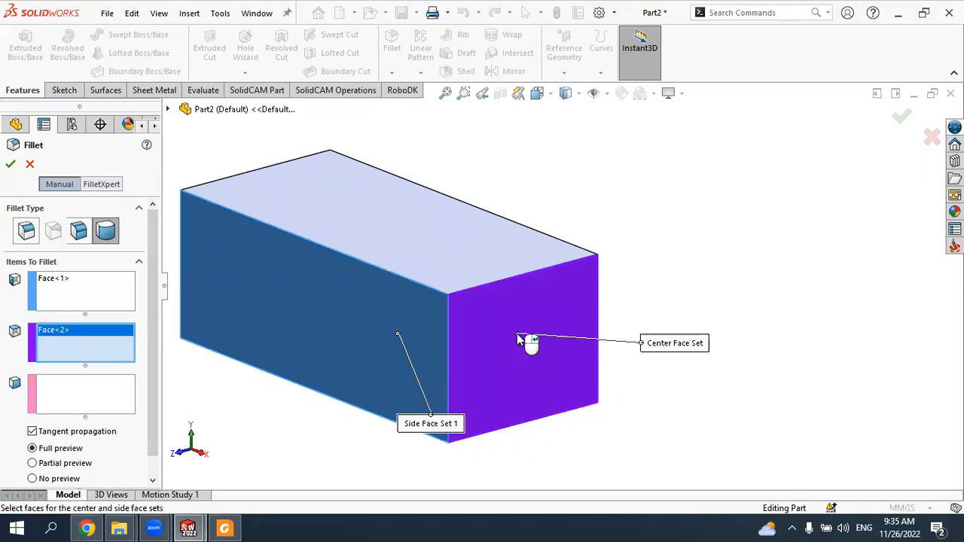
{"action": "left_click", "coordinate": [104, 390]}
{"action": "middle_click_drag", "start_coordinate": [672, 366], "coordinate": [565, 364]}
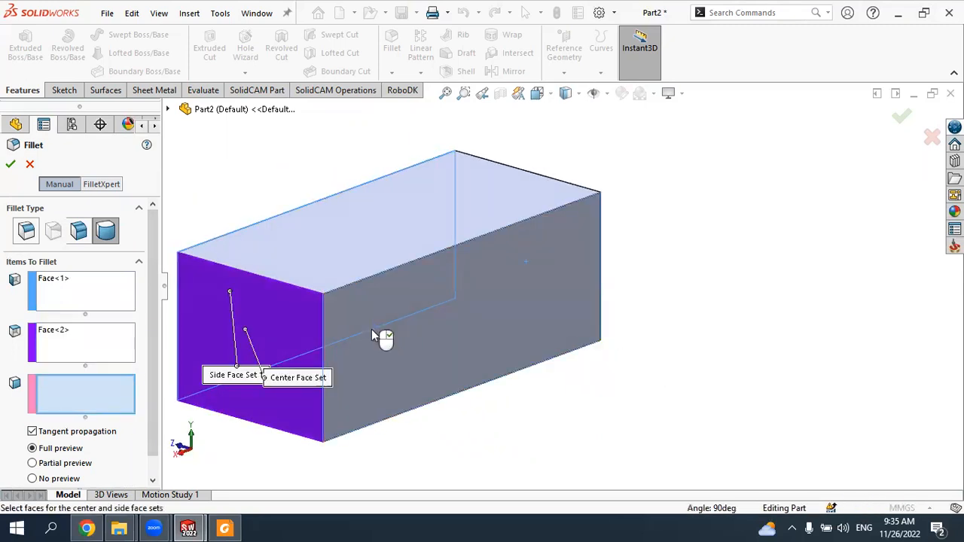
{"action": "left_click", "coordinate": [372, 329]}
{"action": "scroll", "coordinate": [455, 330], "scroll_direction": "down", "scroll_amount": 3}
{"action": "scroll", "coordinate": [452, 332], "scroll_direction": "up", "scroll_amount": 3}
{"action": "middle_click_drag", "start_coordinate": [348, 308], "coordinate": [549, 370]}
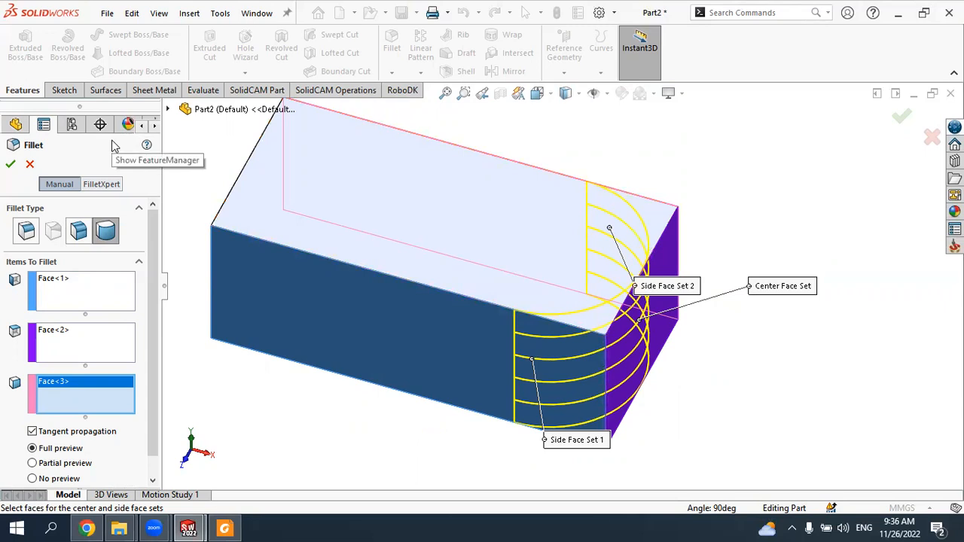
{"action": "left_click", "coordinate": [11, 163]}
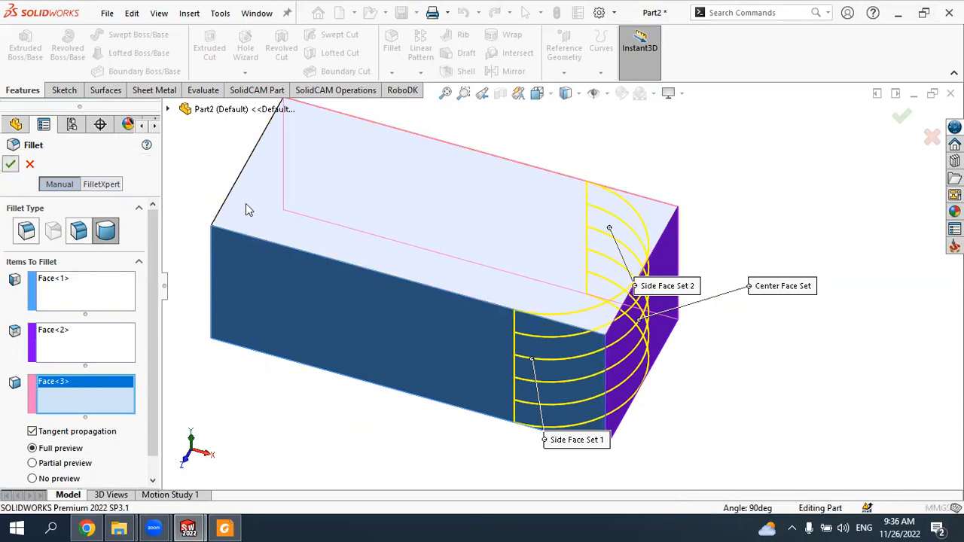
{"action": "mouse_move", "coordinate": [605, 299]}
{"action": "middle_mouse_down"}
{"action": "mouse_move", "coordinate": [609, 224]}
{"action": "mouse_move", "coordinate": [542, 210]}
{"action": "mouse_move", "coordinate": [504, 238]}
{"action": "mouse_move", "coordinate": [566, 224]}
{"action": "mouse_move", "coordinate": [615, 286]}
{"action": "mouse_move", "coordinate": [577, 268]}
{"action": "mouse_move", "coordinate": [594, 284]}
{"action": "middle_mouse_up"}
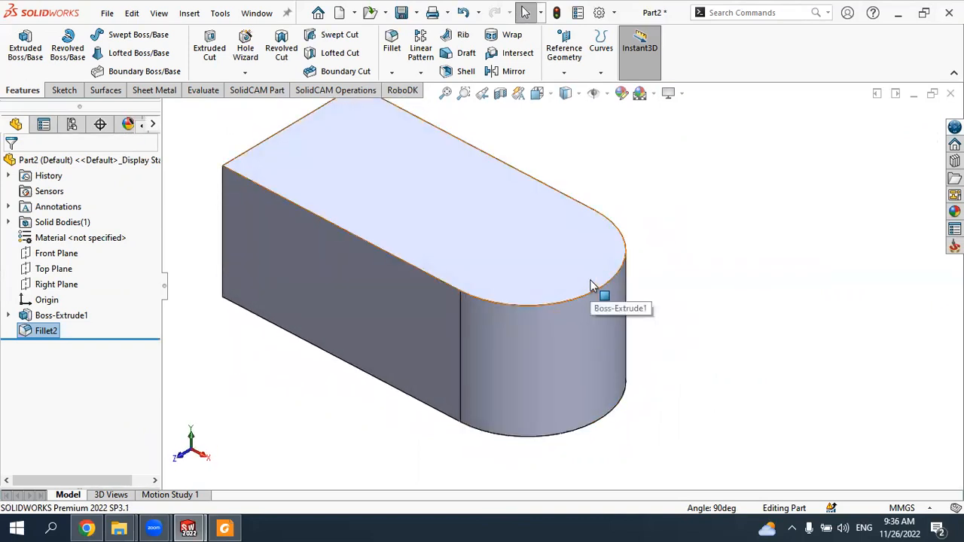
Step: Delete the full round fillet from the block
{"action": "right_click", "coordinate": [47, 334]}
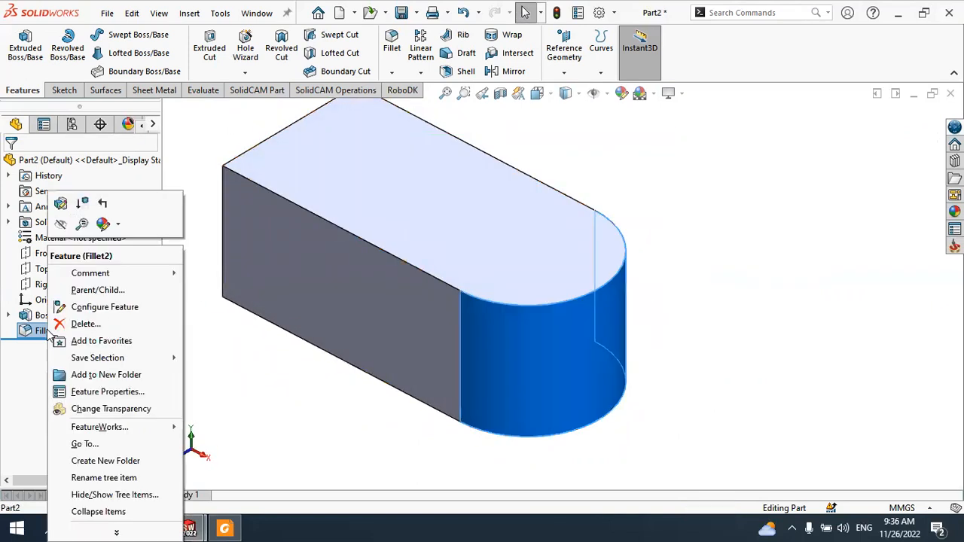
{"action": "left_click", "coordinate": [84, 323]}
{"action": "middle_click_drag", "start_coordinate": [383, 274], "coordinate": [419, 310]}
{"action": "scroll", "coordinate": [420, 309], "scroll_direction": "up", "scroll_amount": 3}
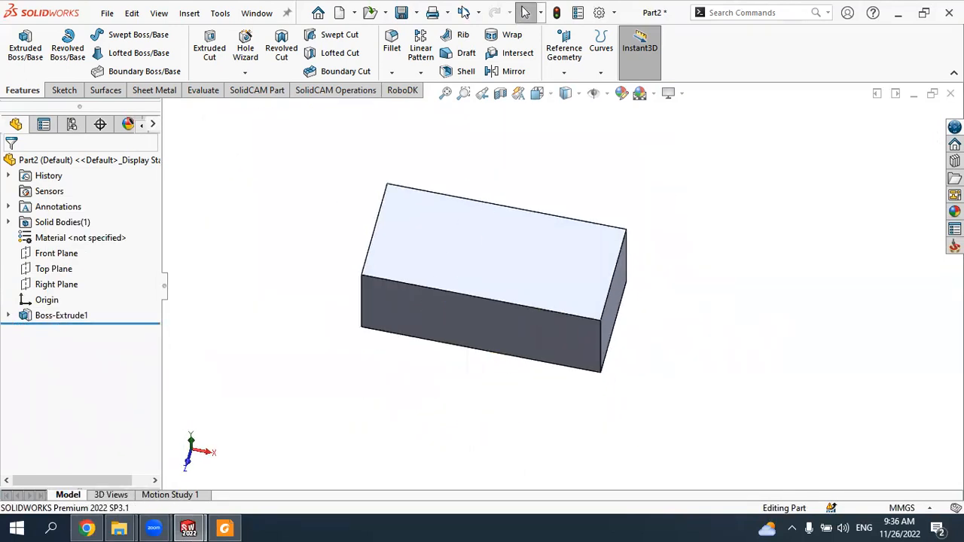
{"action": "left_click", "coordinate": [420, 72]}
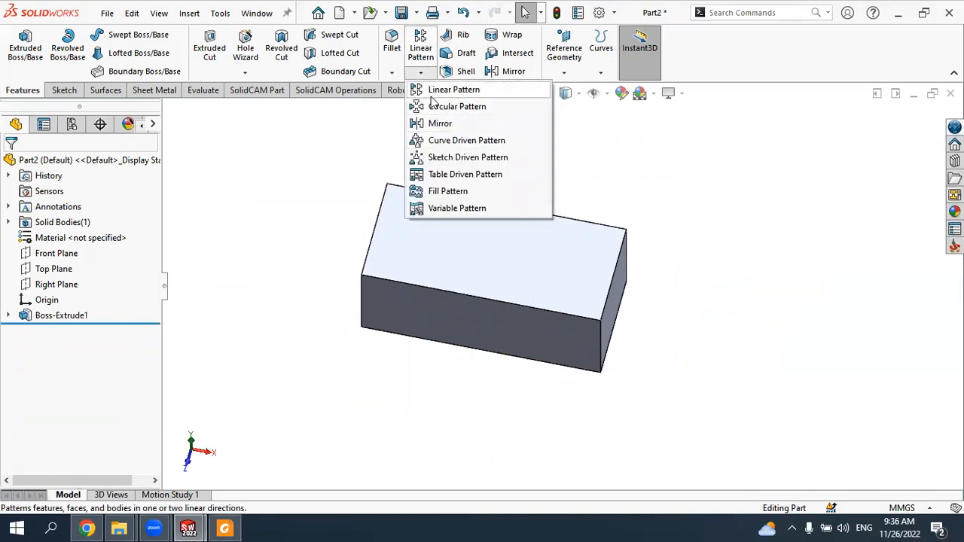
{"action": "left_click", "coordinate": [289, 157]}
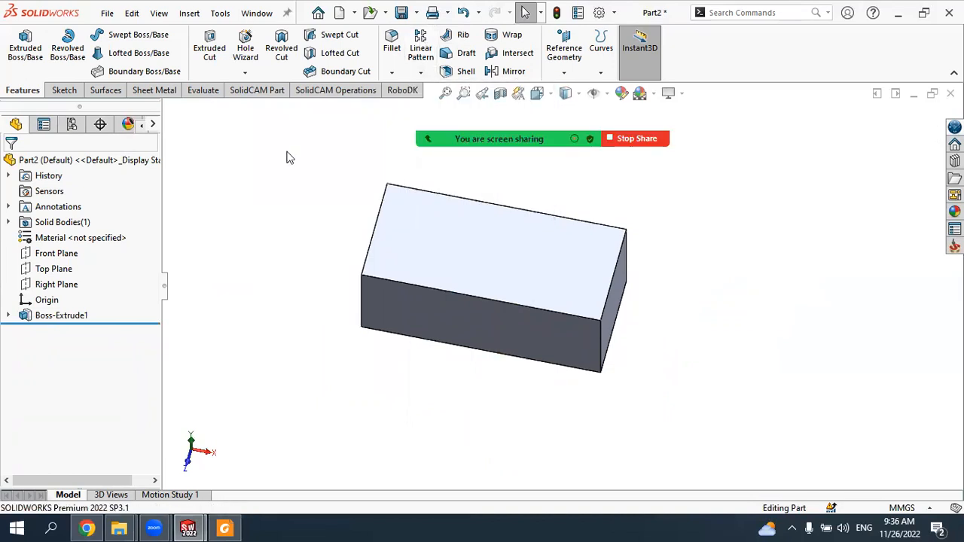
Step: Sketch a centre-point circle of about 8 mm radius on the block's top face, near the front corner at the negative X end
{"action": "left_click", "coordinate": [64, 91]}
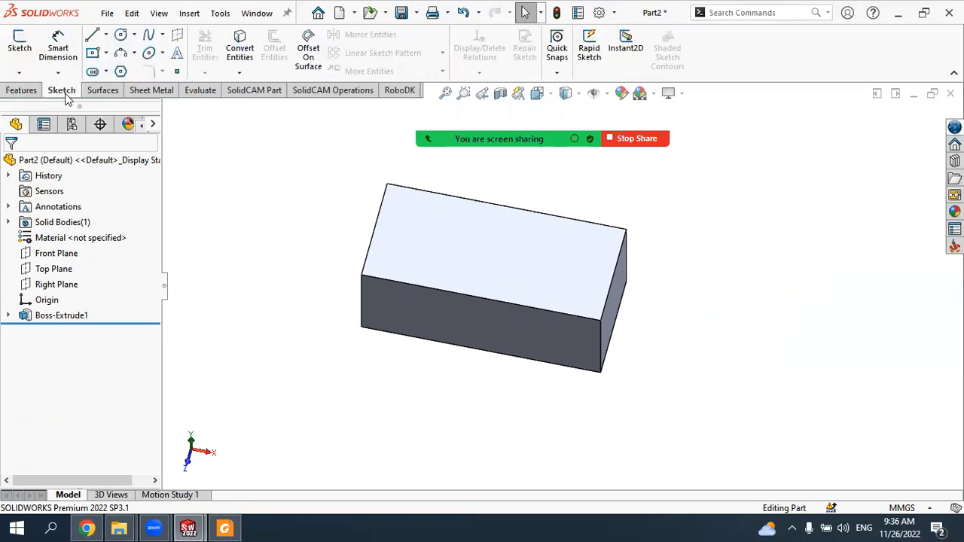
{"action": "left_click", "coordinate": [396, 253]}
{"action": "left_click", "coordinate": [458, 211]}
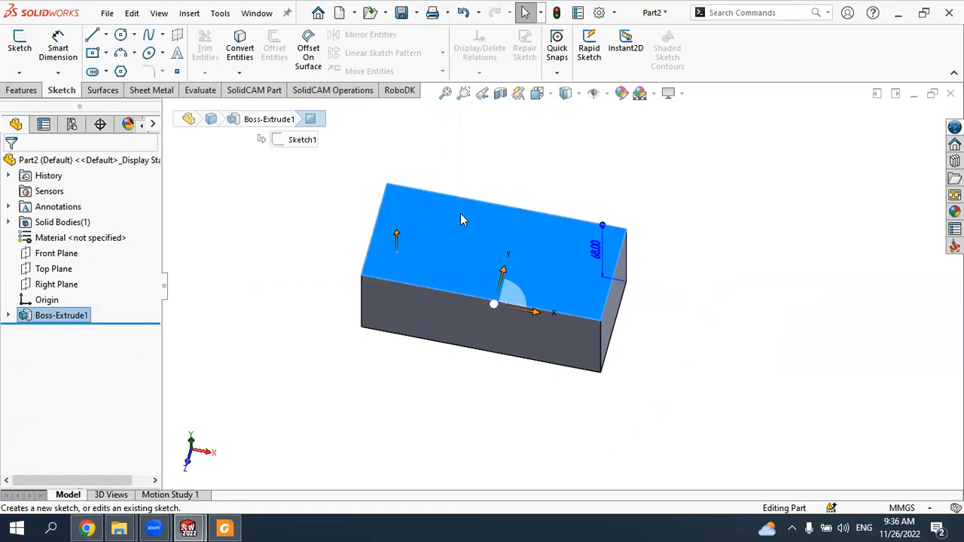
{"action": "left_click", "coordinate": [134, 35]}
{"action": "left_click", "coordinate": [143, 54]}
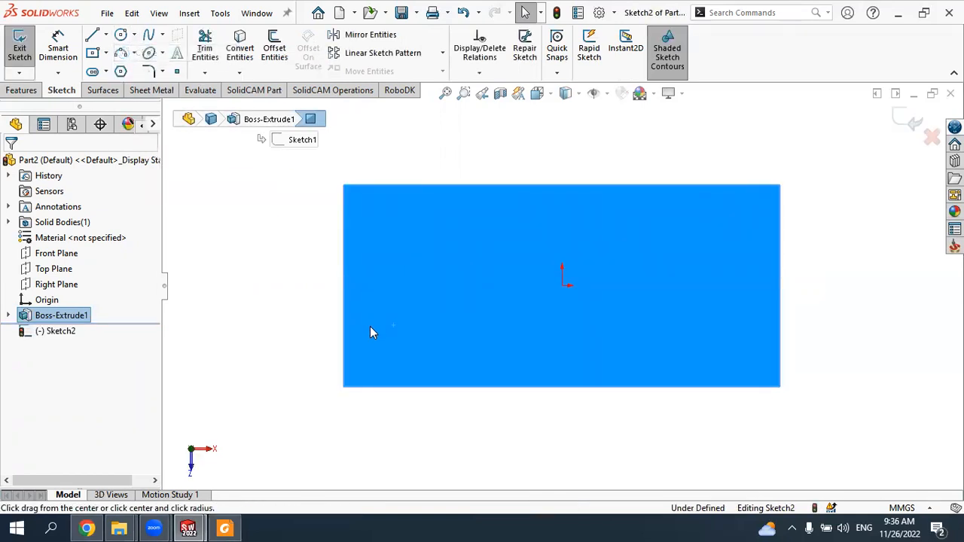
{"action": "left_click", "coordinate": [388, 347]}
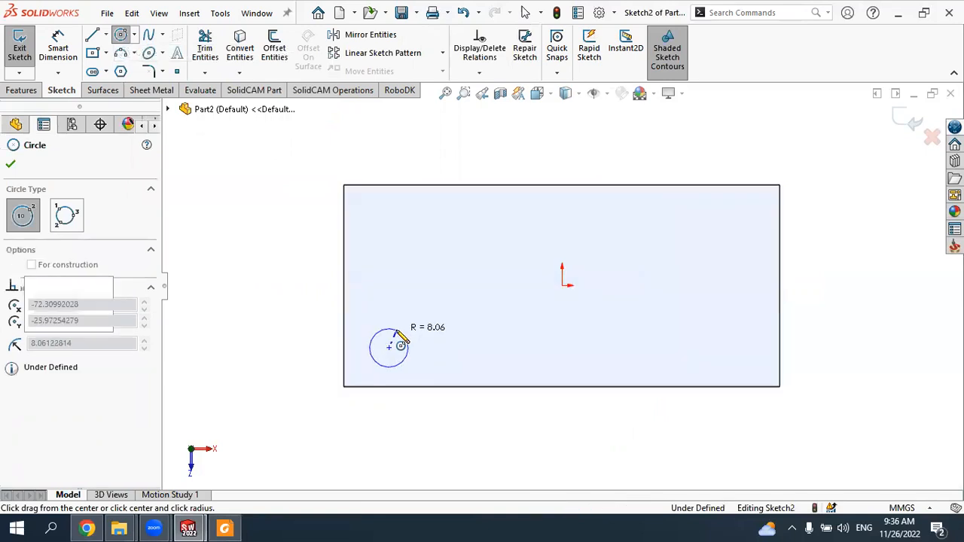
{"action": "left_click", "coordinate": [398, 338]}
{"action": "left_click", "coordinate": [11, 165]}
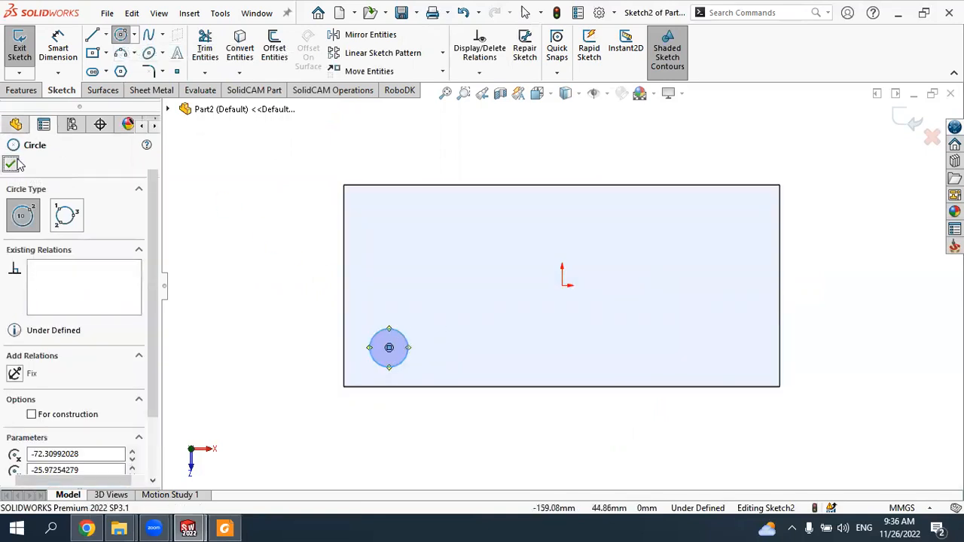
Step: Start a blind Extruded Cut from the circle into the block and set its depth to 22 mm
{"action": "left_click", "coordinate": [30, 91]}
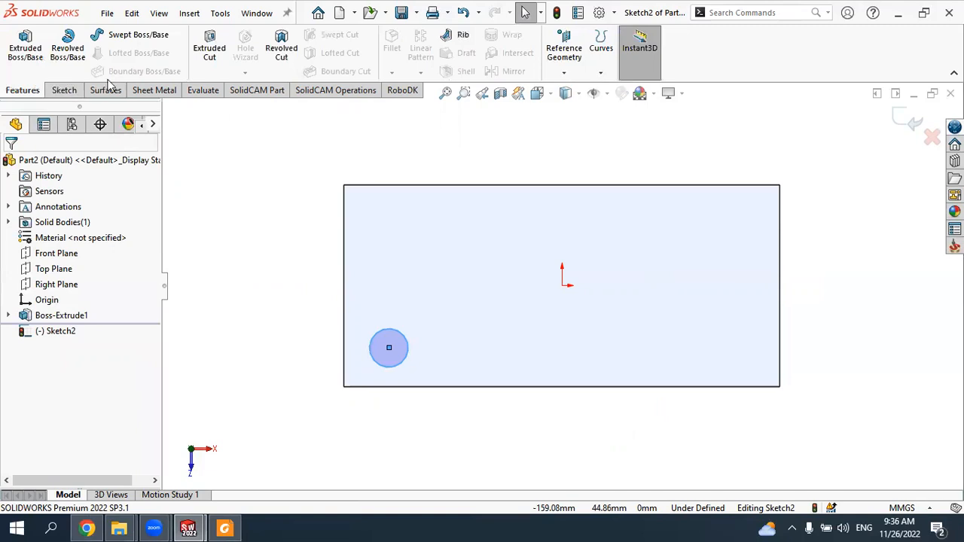
{"action": "left_click", "coordinate": [214, 51]}
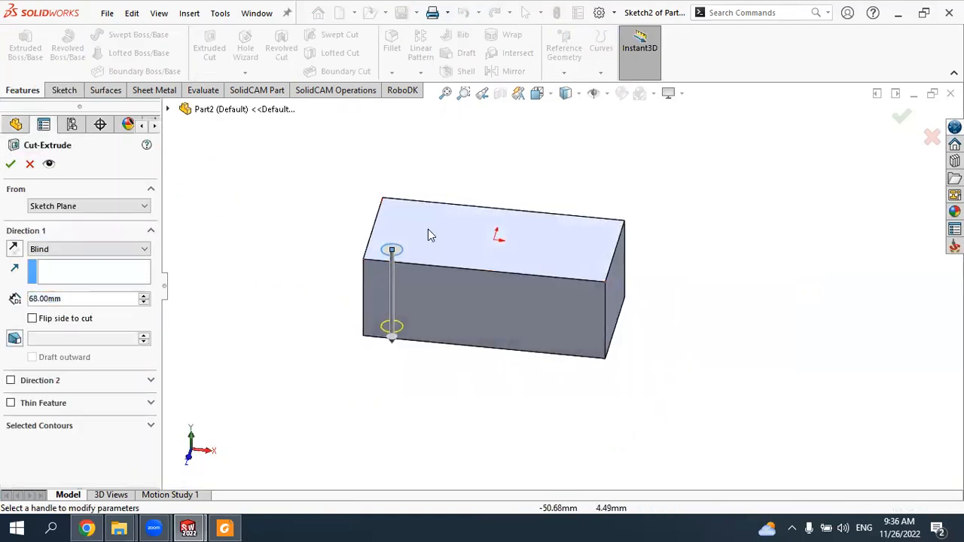
{"action": "scroll", "coordinate": [426, 233], "scroll_direction": "down", "scroll_amount": 3}
{"action": "left_click_drag", "start_coordinate": [387, 454], "coordinate": [393, 329]}
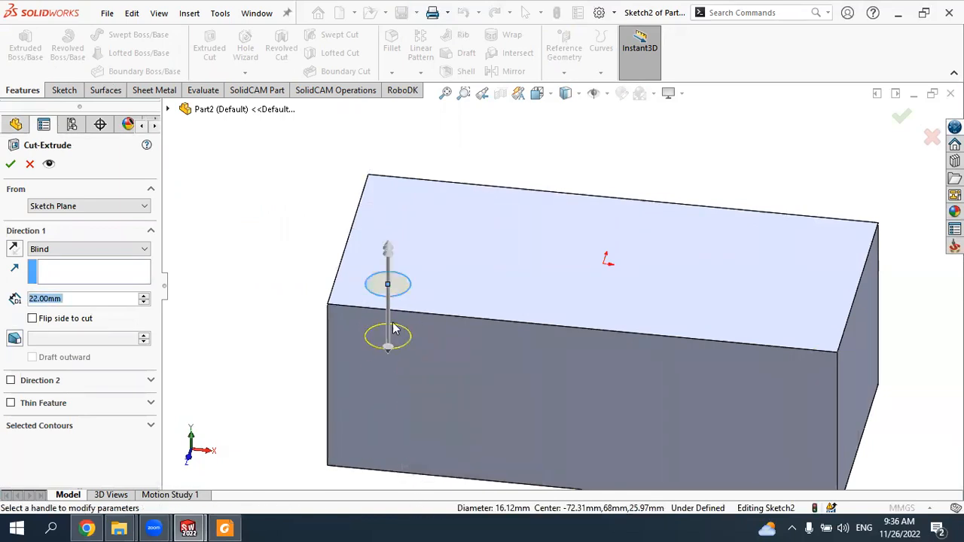
Step: Finish the 22 mm blind extruded cut of the circle in the block's top face
{"action": "left_click", "coordinate": [9, 163]}
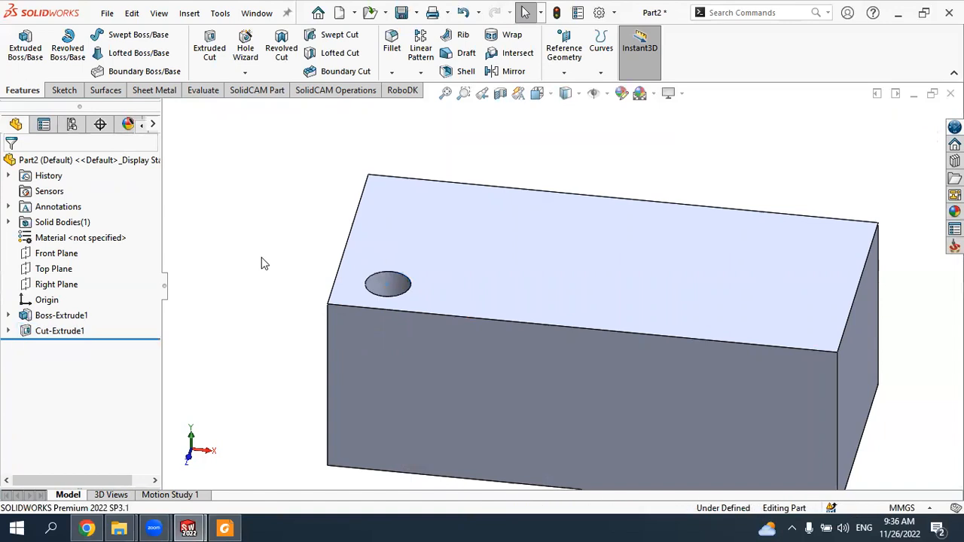
{"action": "scroll", "coordinate": [363, 274], "scroll_direction": "up", "scroll_amount": 4}
{"action": "middle_click_drag", "start_coordinate": [375, 295], "coordinate": [391, 374]}
{"action": "scroll", "coordinate": [515, 313], "scroll_direction": "down", "scroll_amount": 3}
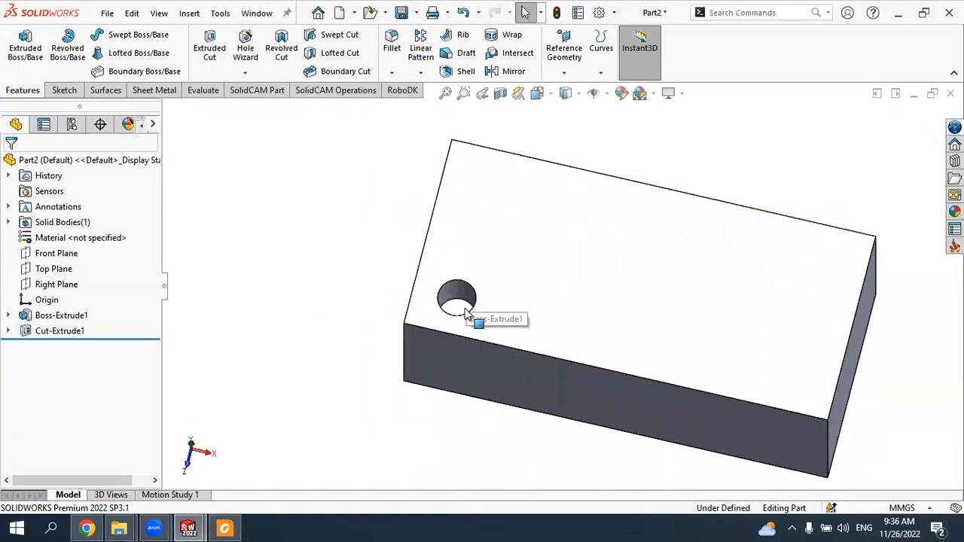
{"action": "mouse_move", "coordinate": [472, 285]}
{"action": "middle_mouse_down"}
{"action": "mouse_move", "coordinate": [473, 245]}
{"action": "mouse_move", "coordinate": [475, 267]}
{"action": "middle_mouse_up"}
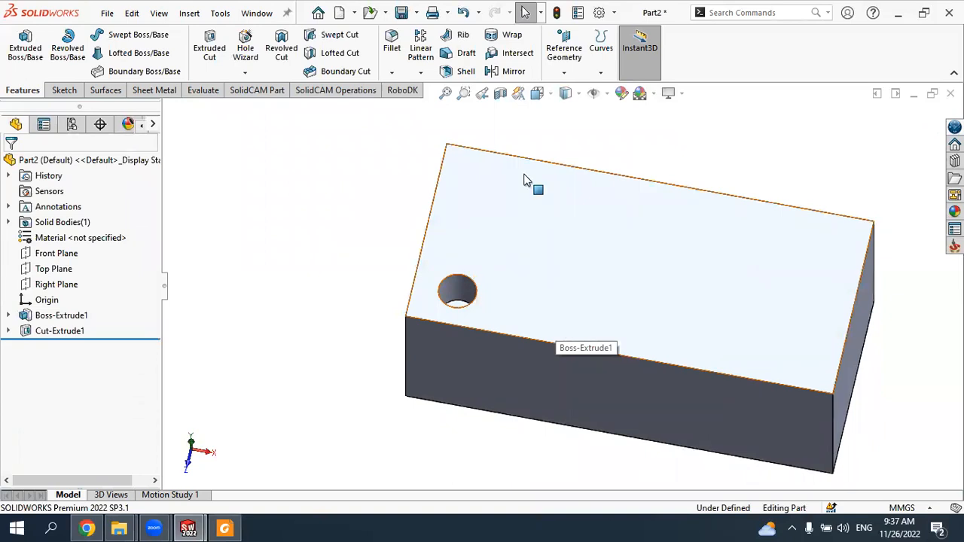
Step: Start a linear pattern with Cut-Extrude1 as the feature to repeat
{"action": "left_click", "coordinate": [420, 74]}
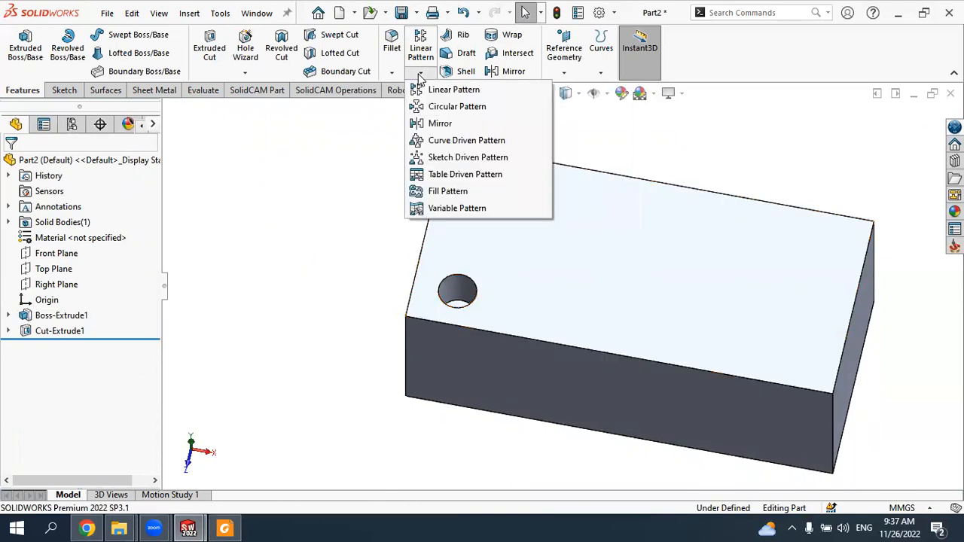
{"action": "left_click", "coordinate": [454, 90]}
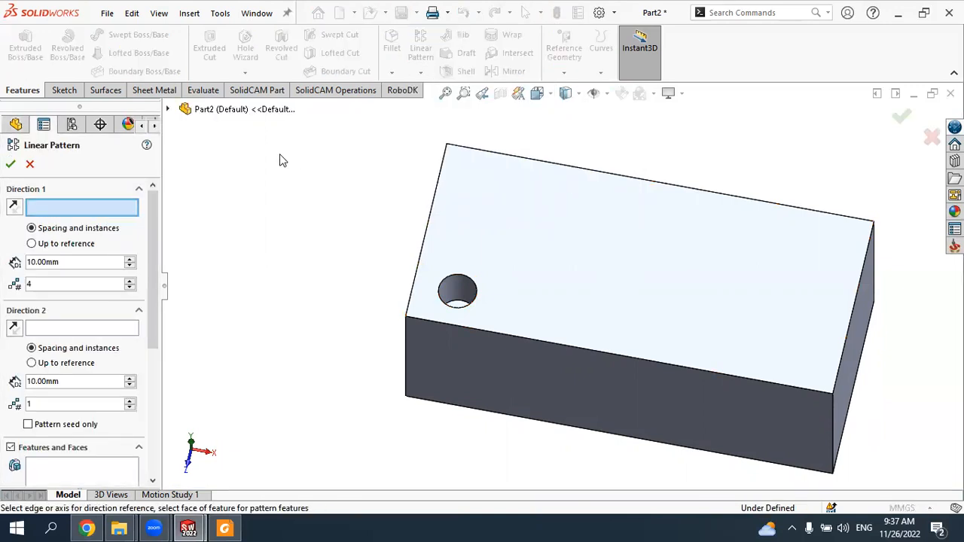
{"action": "left_click_drag", "start_coordinate": [158, 242], "coordinate": [161, 341]}
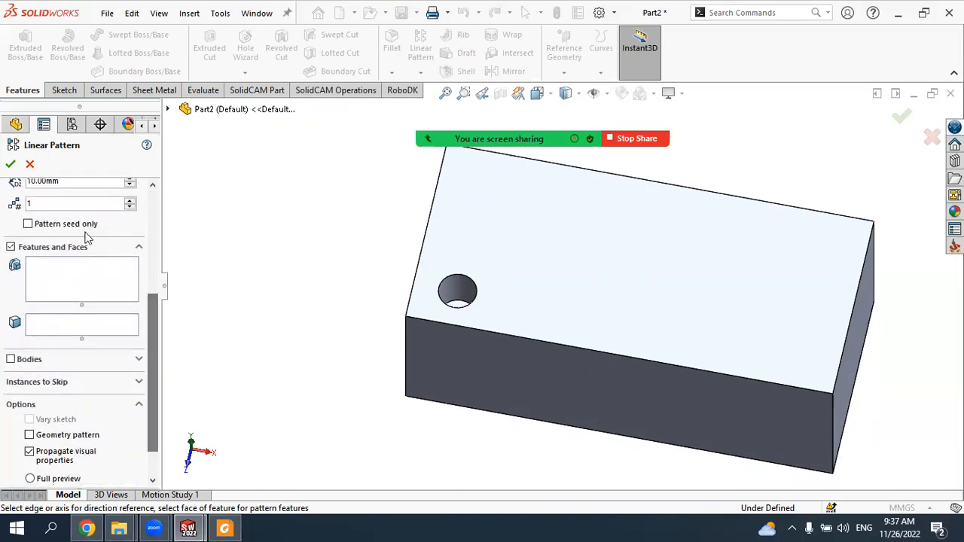
{"action": "left_click", "coordinate": [55, 269]}
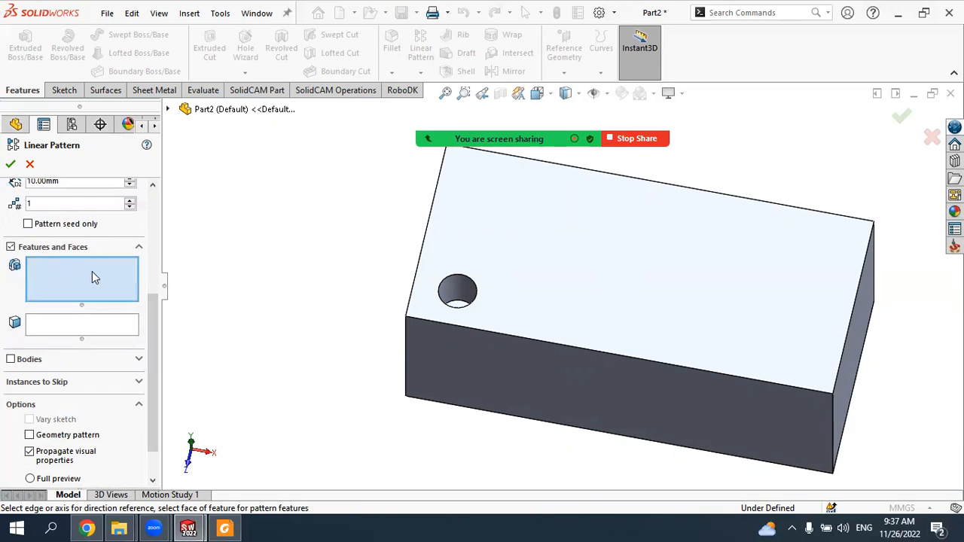
{"action": "left_click", "coordinate": [461, 298]}
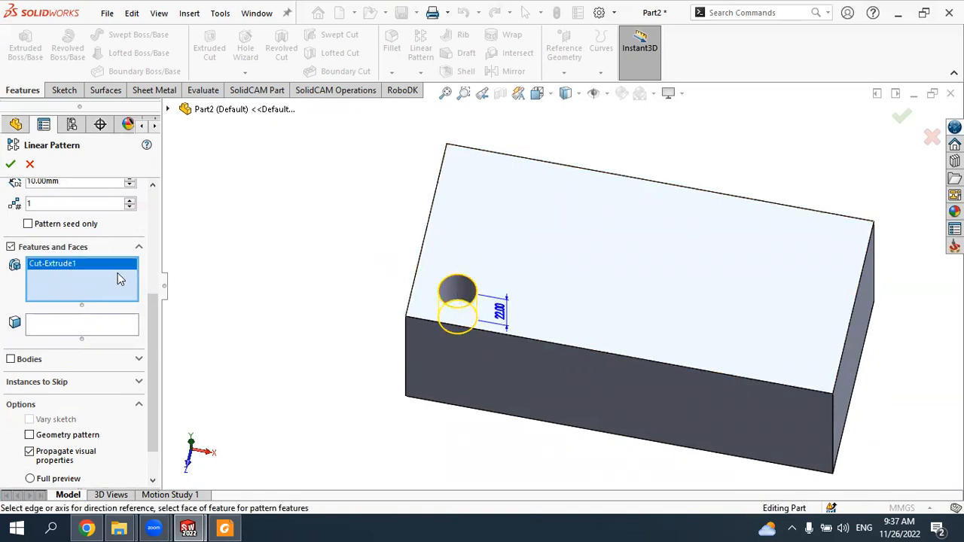
{"action": "right_click", "coordinate": [62, 265]}
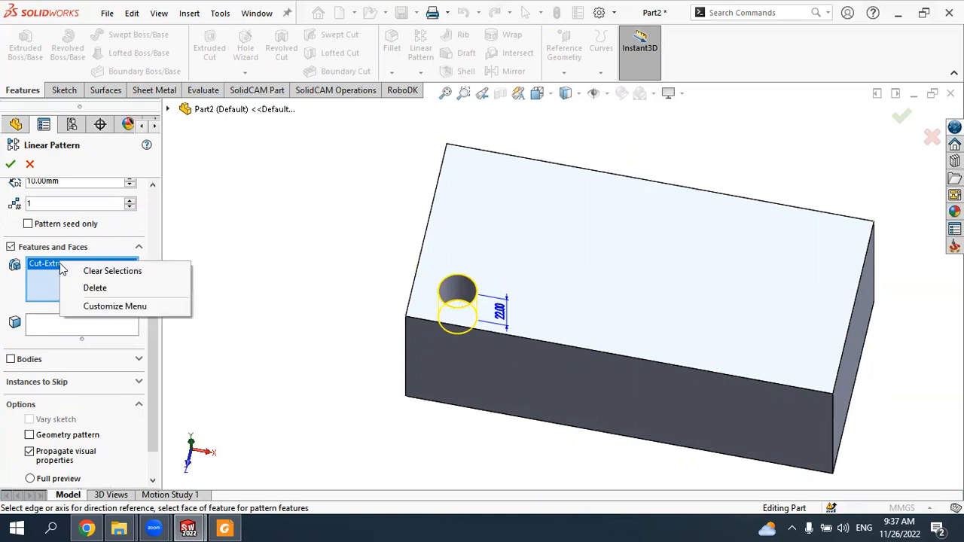
{"action": "left_click", "coordinate": [89, 286]}
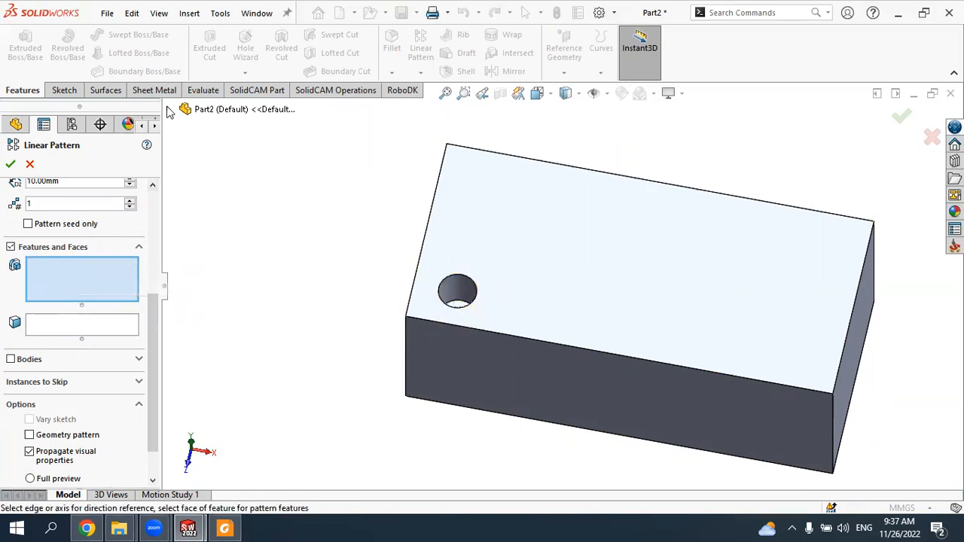
{"action": "left_click", "coordinate": [170, 112]}
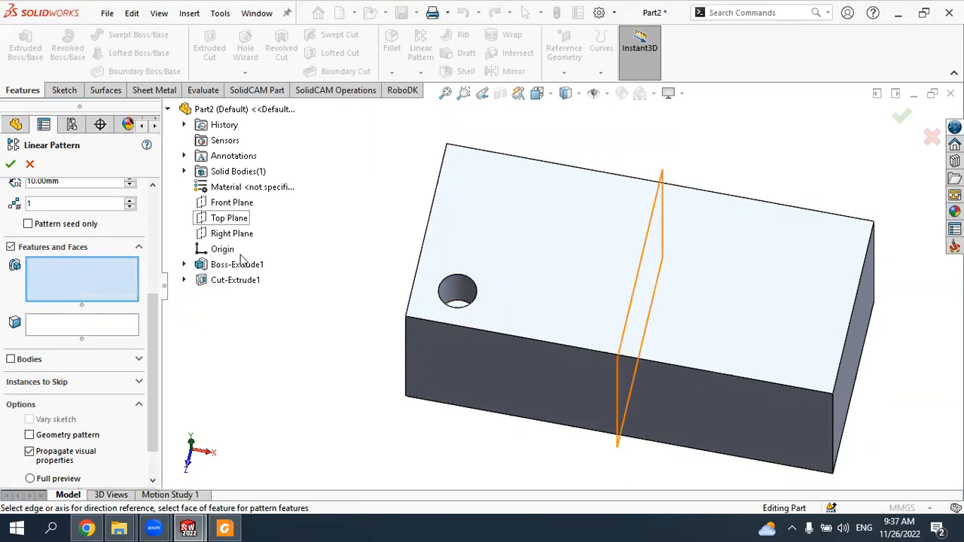
{"action": "left_click", "coordinate": [238, 280]}
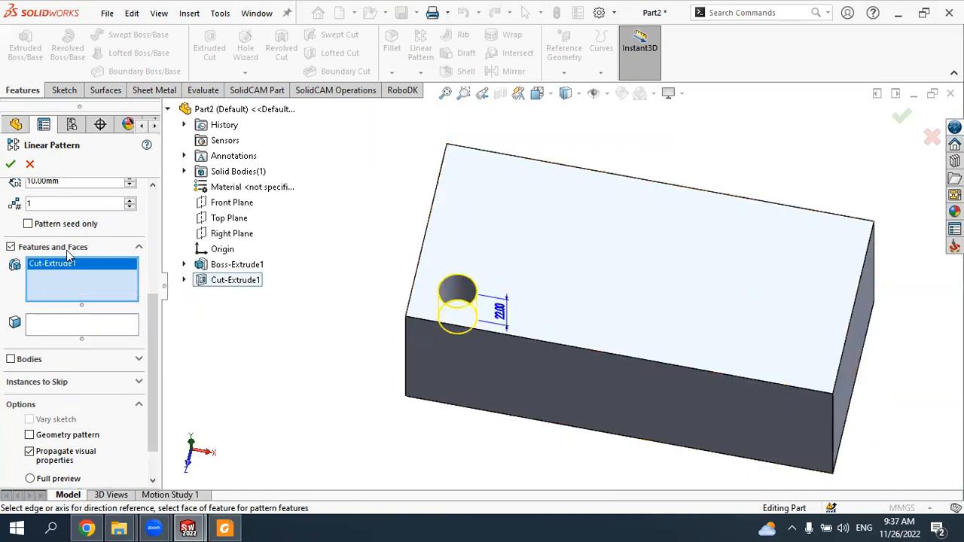
Step: Use the long front edge of the top face as Direction 1 and set its spacing to 40 mm
{"action": "left_click_drag", "start_coordinate": [154, 314], "coordinate": [154, 191]}
{"action": "left_click", "coordinate": [53, 211]}
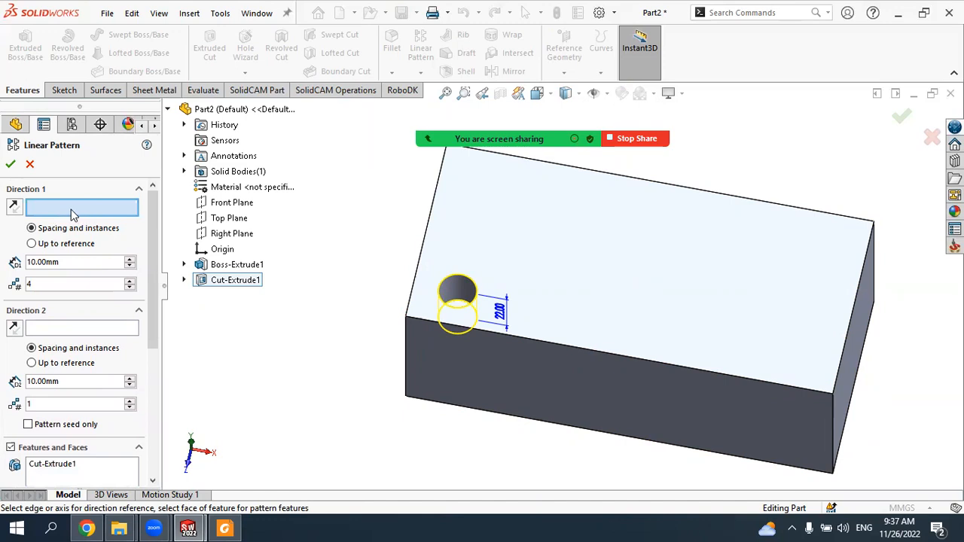
{"action": "left_click", "coordinate": [520, 339]}
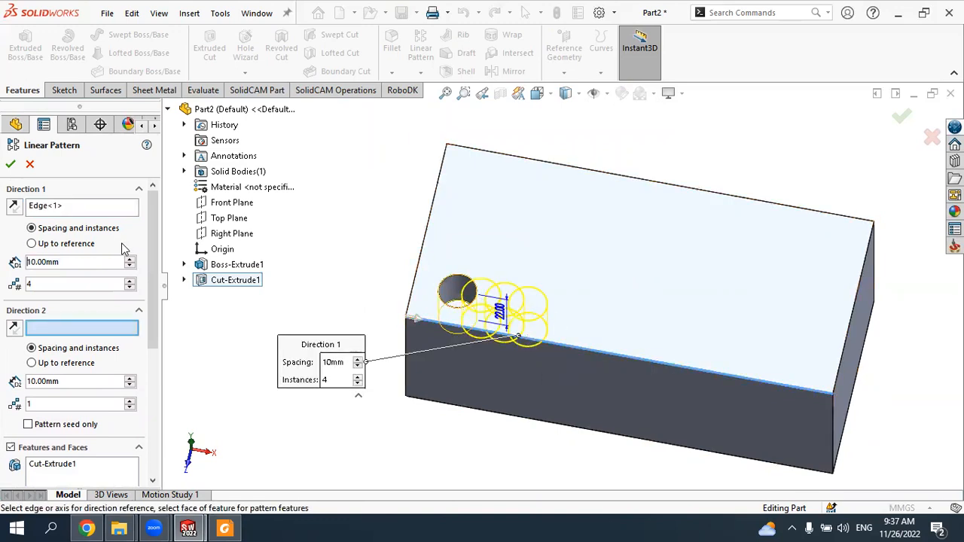
{"action": "double_click", "coordinate": [38, 261]}
{"action": "double_click", "coordinate": [45, 284]}
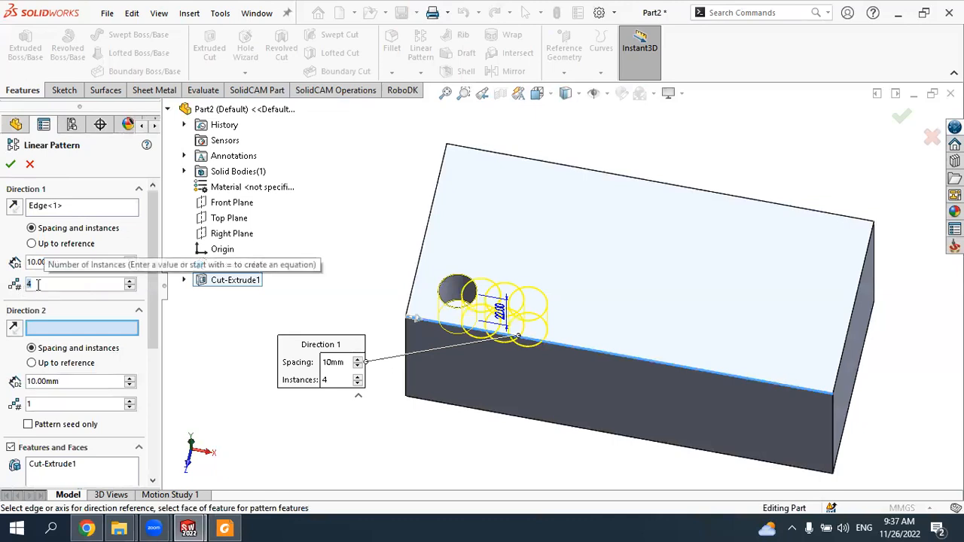
{"action": "left_click", "coordinate": [41, 264]}
{"action": "left_click_drag", "start_coordinate": [76, 263], "coordinate": [7, 263]}
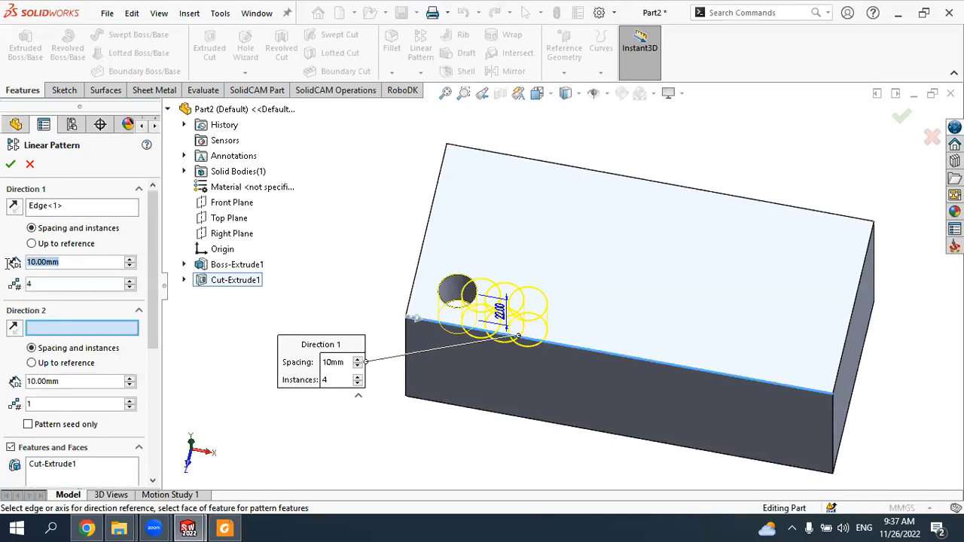
{"action": "left_click", "coordinate": [131, 259]}
{"action": "left_click", "coordinate": [130, 259]}
{"action": "left_click", "coordinate": [131, 259]}
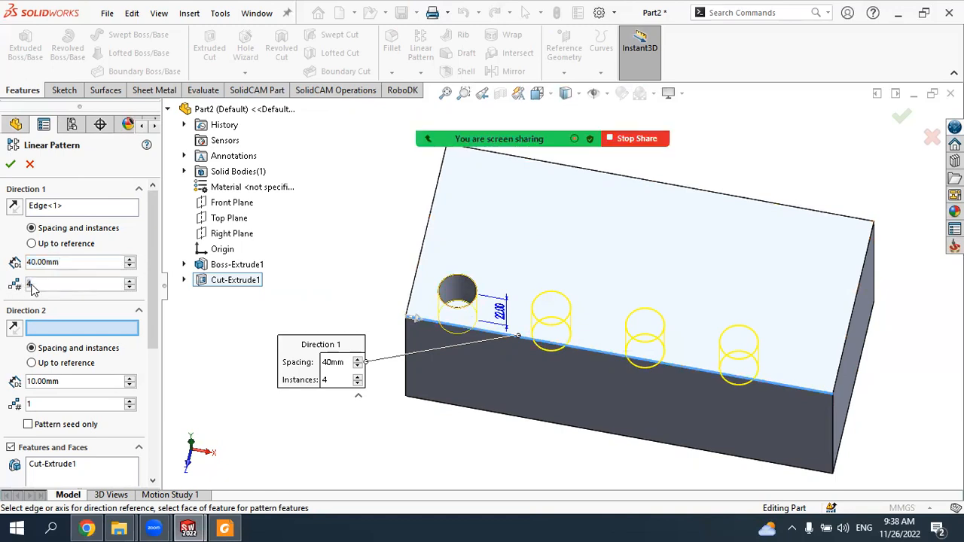
Step: Set Direction 1 to 5 instances and create the hole pattern
{"action": "left_click", "coordinate": [129, 281]}
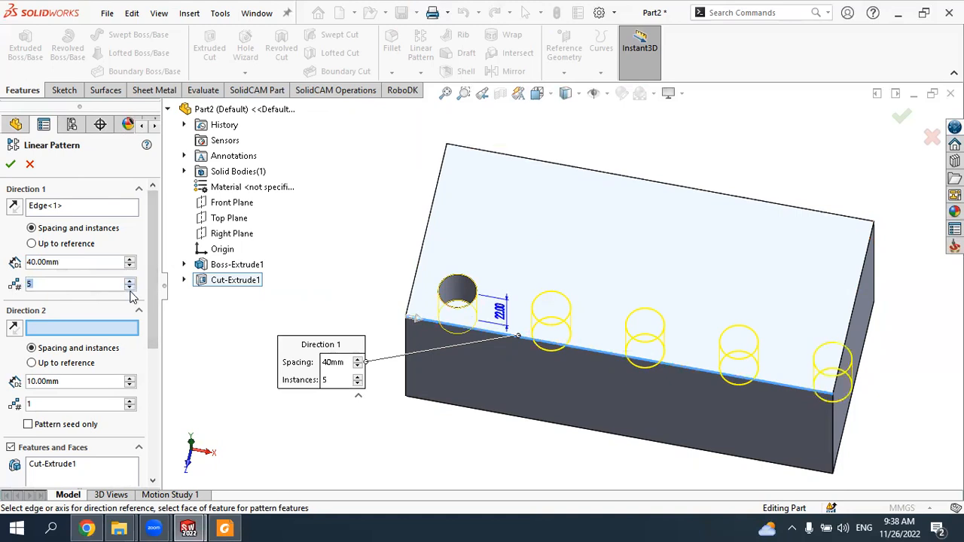
{"action": "left_click", "coordinate": [10, 164]}
{"action": "mouse_move", "coordinate": [609, 319]}
{"action": "middle_mouse_down"}
{"action": "mouse_move", "coordinate": [625, 369]}
{"action": "mouse_move", "coordinate": [626, 314]}
{"action": "mouse_move", "coordinate": [560, 197]}
{"action": "mouse_move", "coordinate": [608, 274]}
{"action": "mouse_move", "coordinate": [610, 361]}
{"action": "mouse_move", "coordinate": [616, 316]}
{"action": "mouse_move", "coordinate": [593, 322]}
{"action": "middle_mouse_up"}
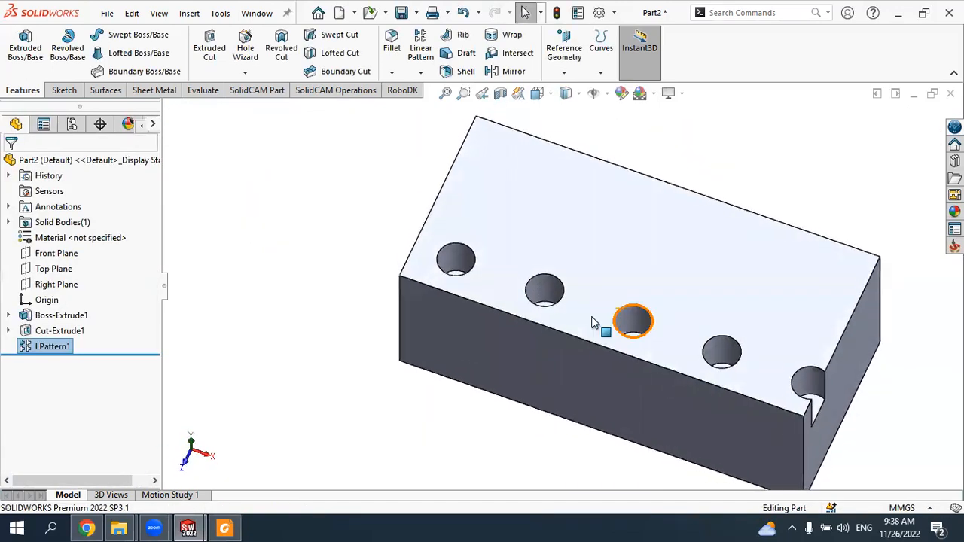
Step: Edit the linear pattern to reduce Direction 1 to 4 instances
{"action": "left_click", "coordinate": [63, 330]}
{"action": "left_click", "coordinate": [53, 347]}
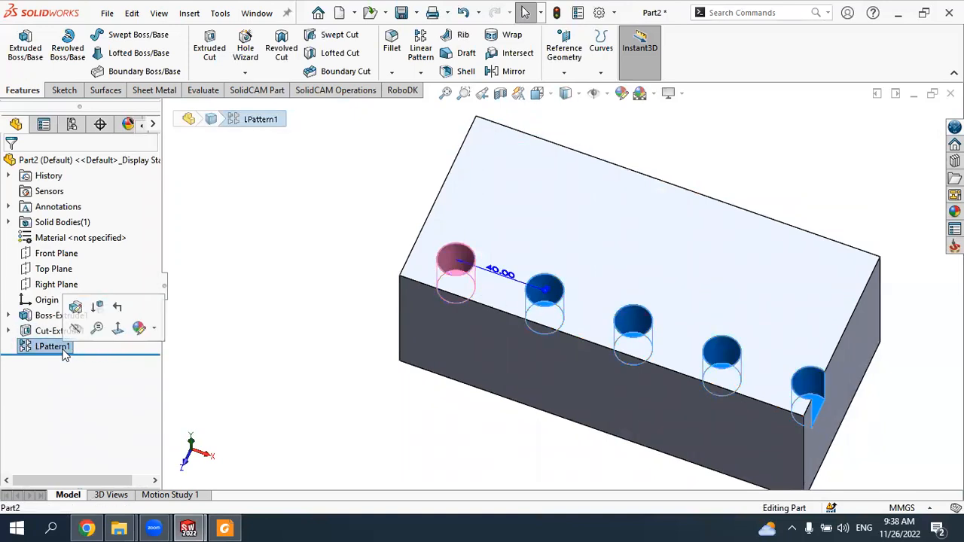
{"action": "left_click", "coordinate": [75, 308]}
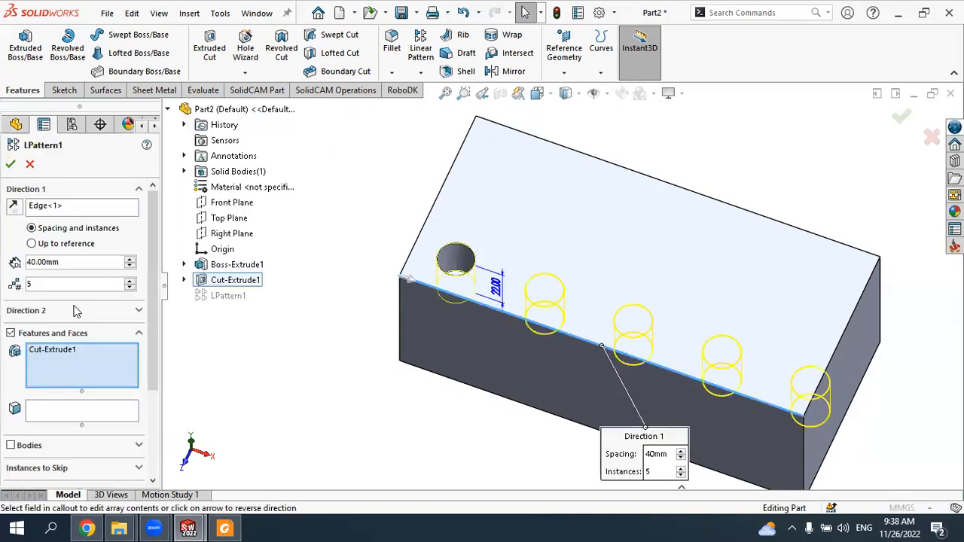
{"action": "left_click", "coordinate": [129, 287]}
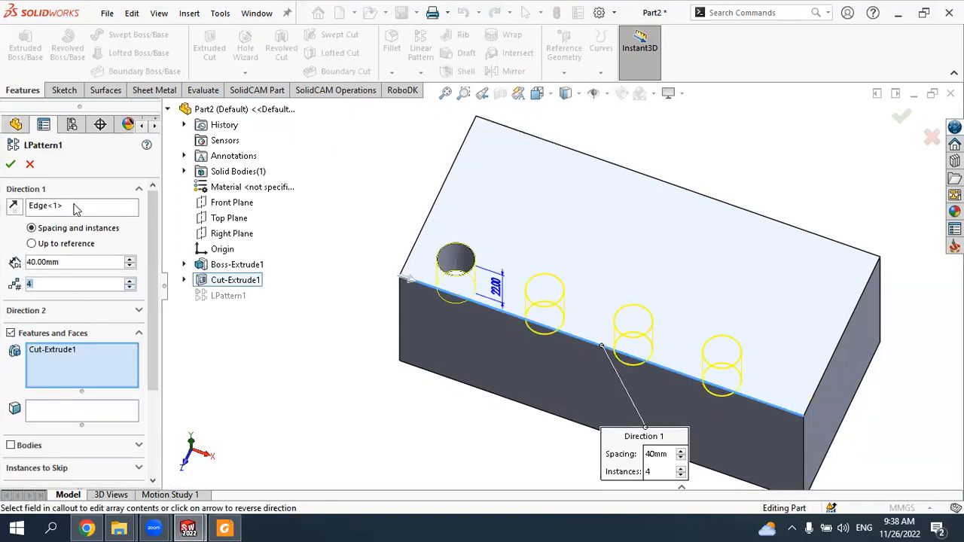
{"action": "left_click", "coordinate": [11, 164]}
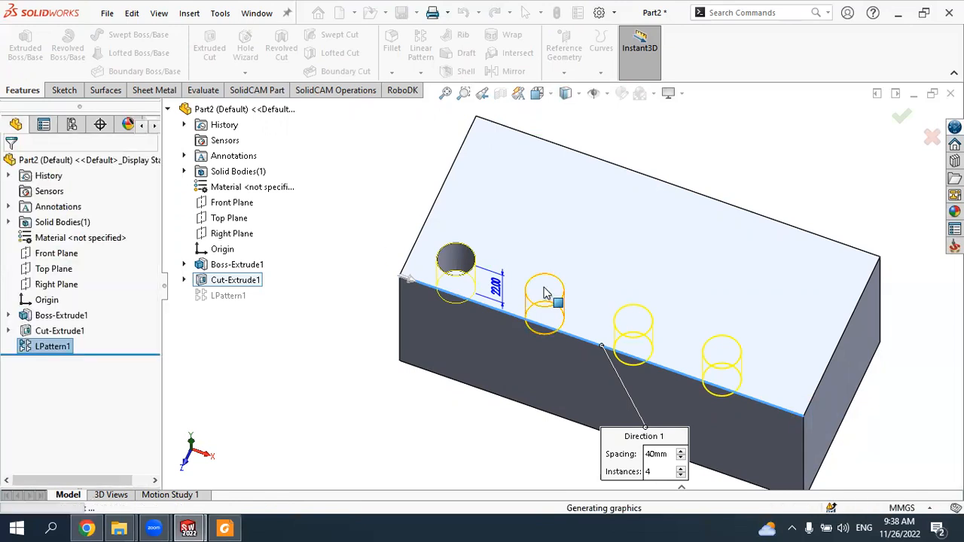
Step: Examine the patterned row of holes in the block from different angles
{"action": "middle_click_drag", "start_coordinate": [577, 294], "coordinate": [565, 217]}
{"action": "scroll", "coordinate": [536, 280], "scroll_direction": "up", "scroll_amount": 3}
{"action": "scroll", "coordinate": [585, 230], "scroll_direction": "down", "scroll_amount": 2}
{"action": "scroll", "coordinate": [549, 250], "scroll_direction": "down", "scroll_amount": 2}
{"action": "middle_click_drag", "start_coordinate": [548, 249], "coordinate": [552, 305]}
{"action": "scroll", "coordinate": [552, 305], "scroll_direction": "up", "scroll_amount": 3}
{"action": "middle_click_drag", "start_coordinate": [612, 348], "coordinate": [430, 359]}
Step: Edit the linear pattern again and assign the short side edge of the top face beside the first hole as Direction 2
{"action": "left_click", "coordinate": [72, 331]}
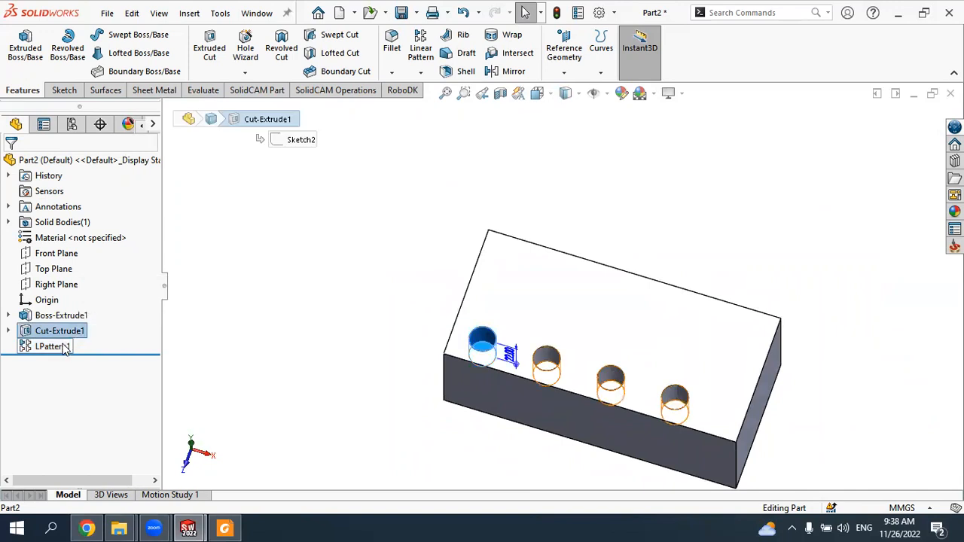
{"action": "left_click", "coordinate": [56, 347]}
{"action": "left_click", "coordinate": [82, 312]}
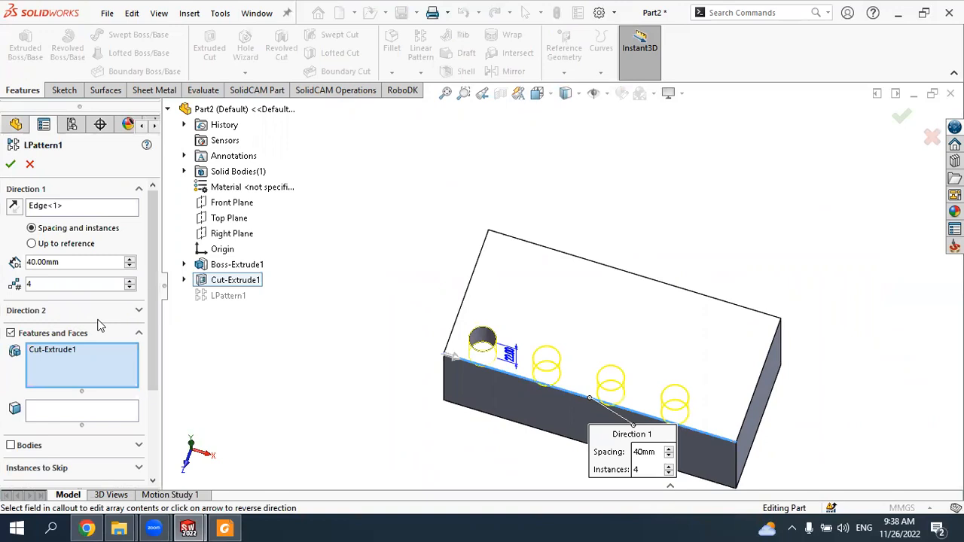
{"action": "left_click", "coordinate": [33, 315]}
{"action": "left_click", "coordinate": [41, 329]}
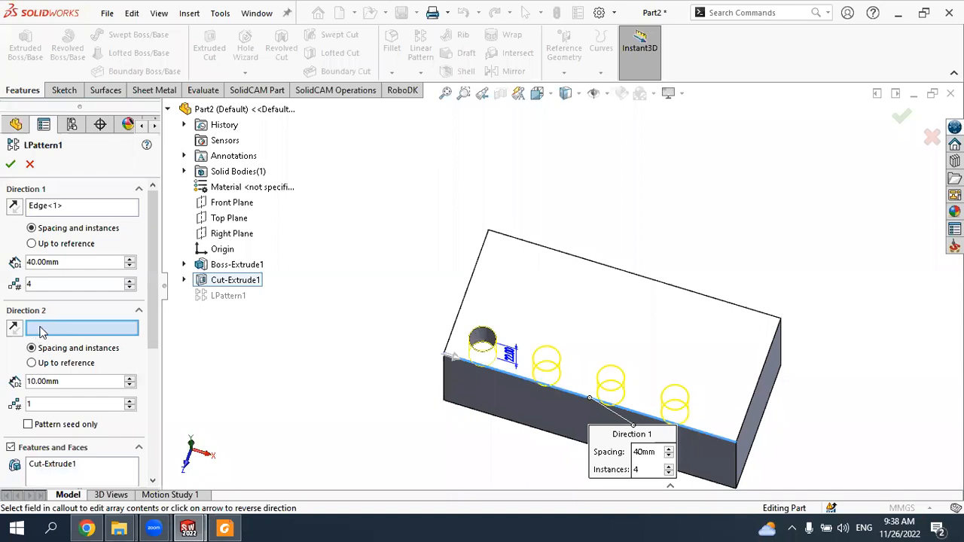
{"action": "left_click", "coordinate": [465, 316]}
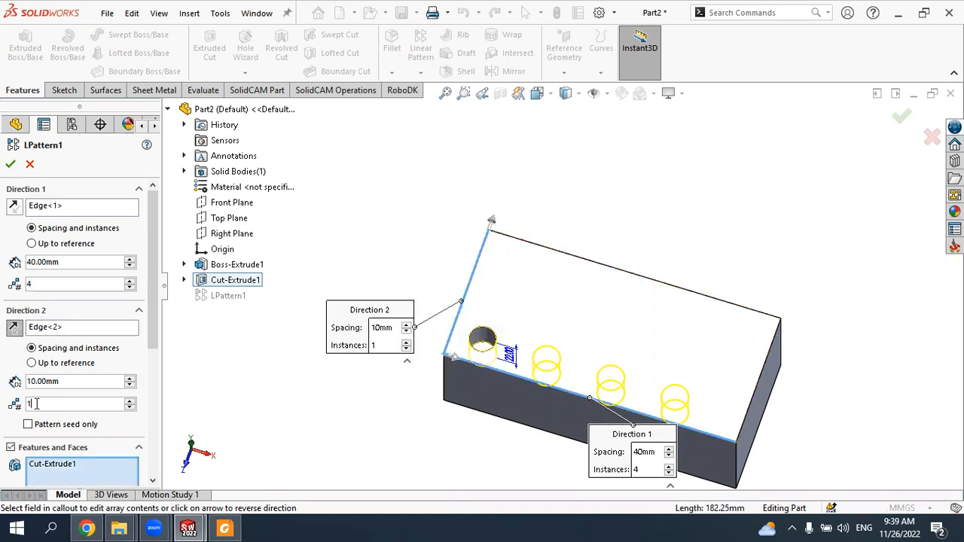
Step: Set Direction 2 to 40 mm spacing and 2 instances, and apply the pattern changes
{"action": "left_click", "coordinate": [131, 407]}
{"action": "left_click", "coordinate": [130, 401]}
{"action": "left_click", "coordinate": [130, 402]}
{"action": "left_click", "coordinate": [130, 402]}
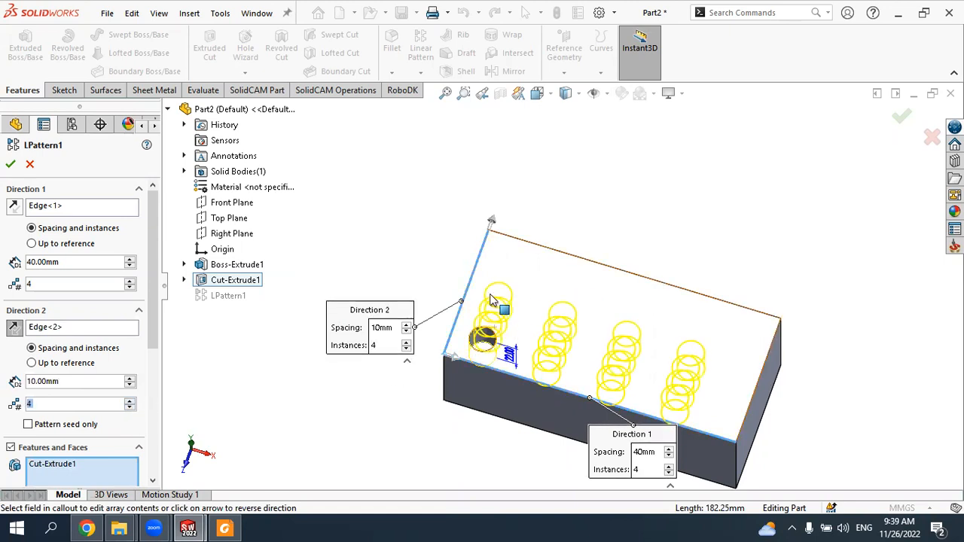
{"action": "left_click", "coordinate": [130, 379]}
{"action": "left_click", "coordinate": [131, 381]}
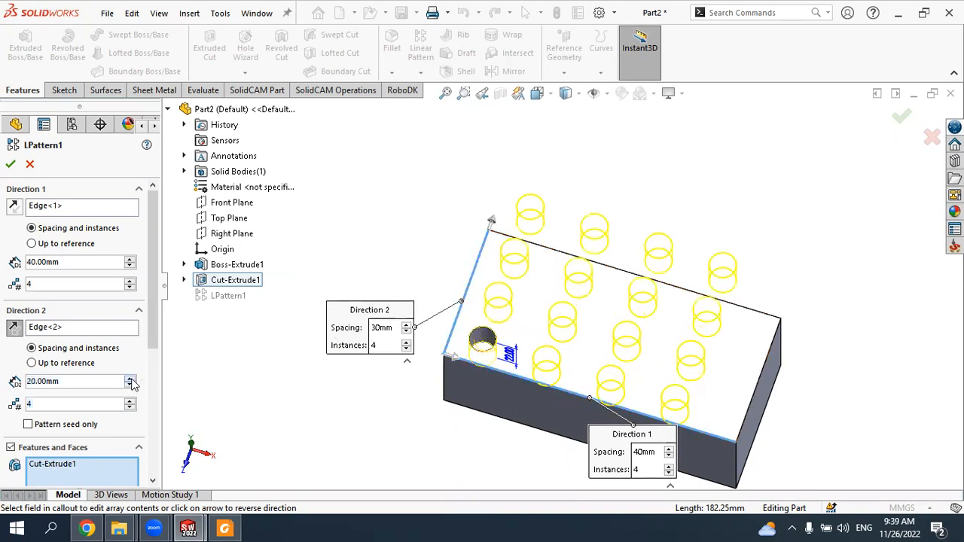
{"action": "left_click", "coordinate": [130, 380]}
{"action": "left_click", "coordinate": [130, 407]}
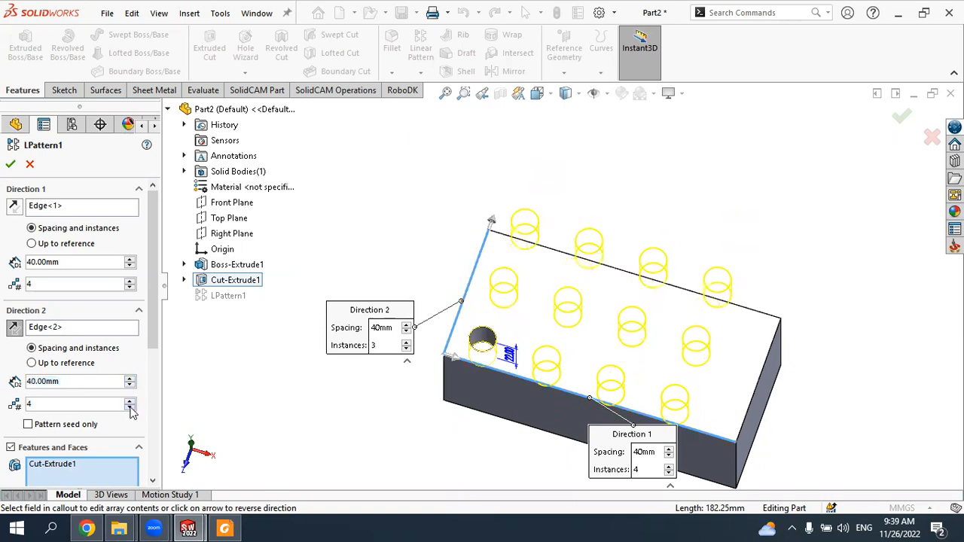
{"action": "left_click", "coordinate": [130, 408]}
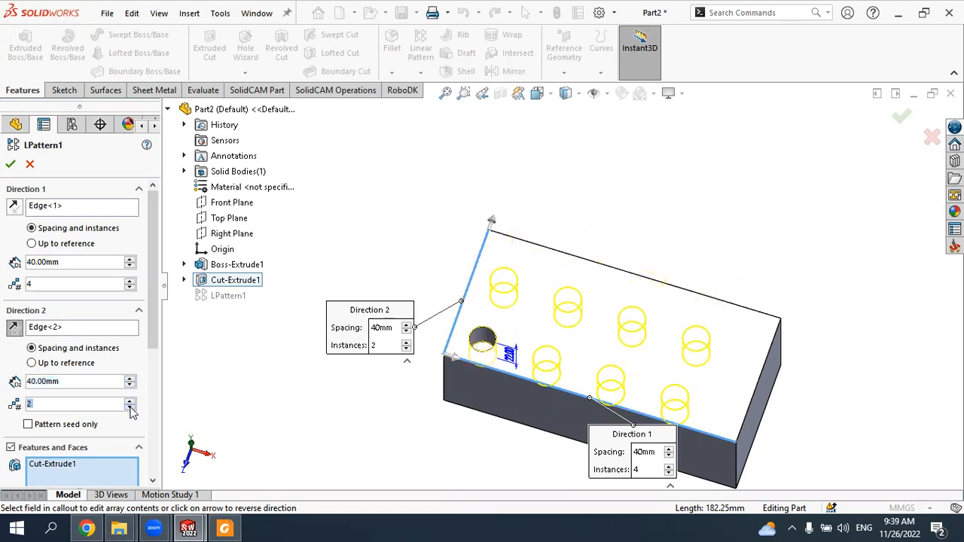
{"action": "left_click", "coordinate": [10, 164]}
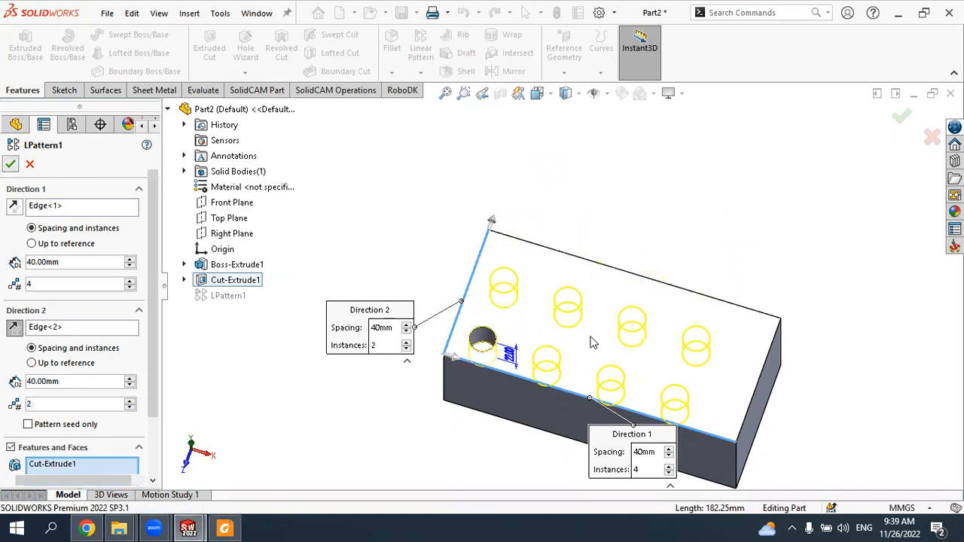
{"action": "middle_click_drag", "start_coordinate": [625, 313], "coordinate": [547, 320]}
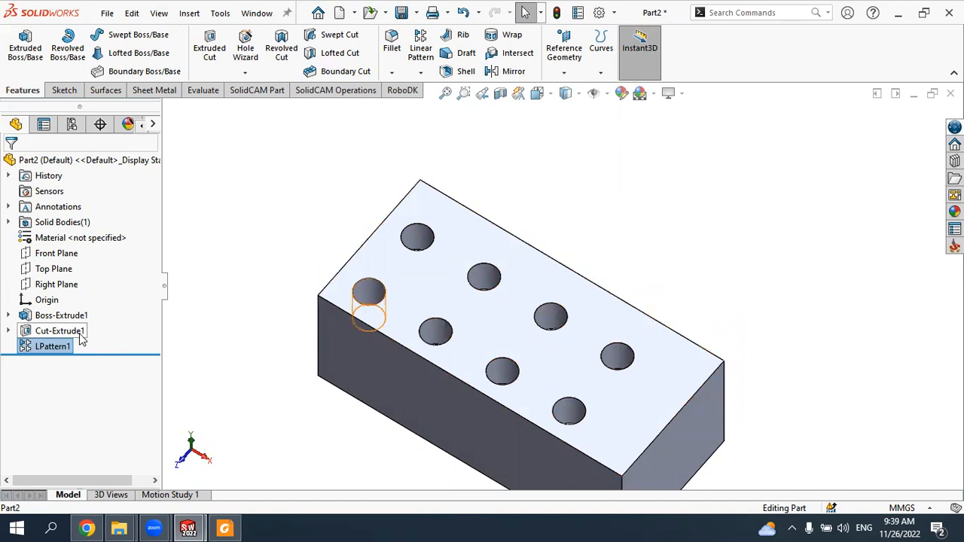
Step: Edit the linear pattern to skip the second-row hole beside the original hole, instance (1, 2), and apply the change
{"action": "left_click", "coordinate": [55, 346]}
{"action": "left_click", "coordinate": [69, 314]}
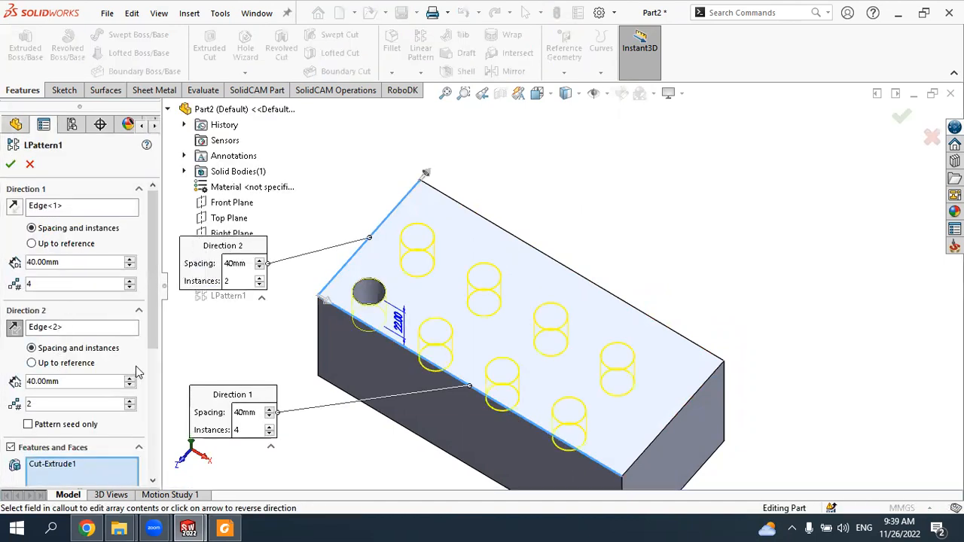
{"action": "left_click_drag", "start_coordinate": [158, 340], "coordinate": [157, 476]}
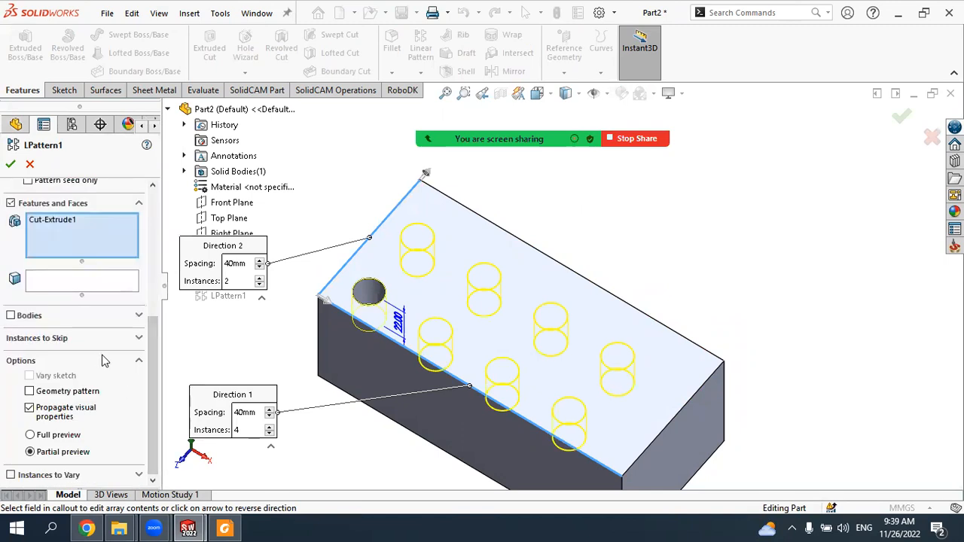
{"action": "left_click", "coordinate": [43, 338]}
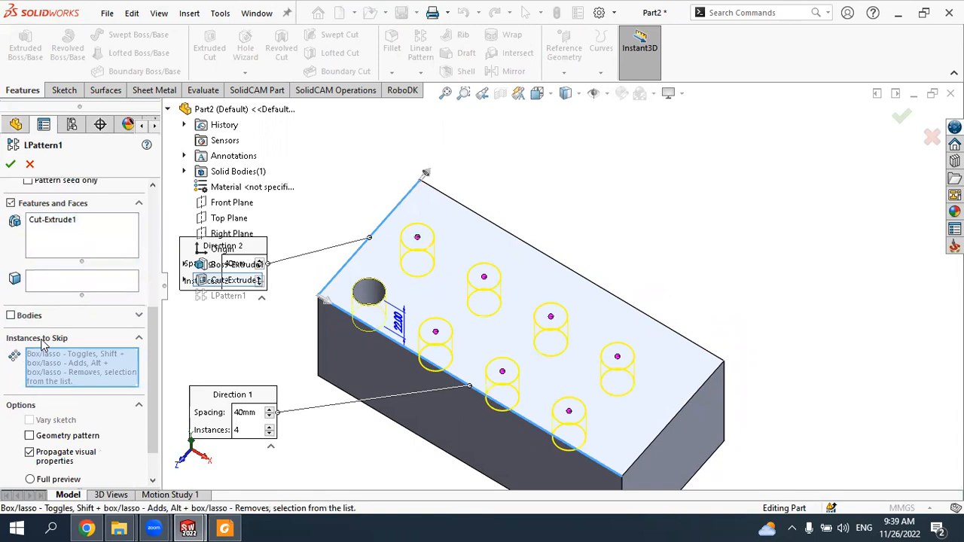
{"action": "left_click", "coordinate": [418, 237]}
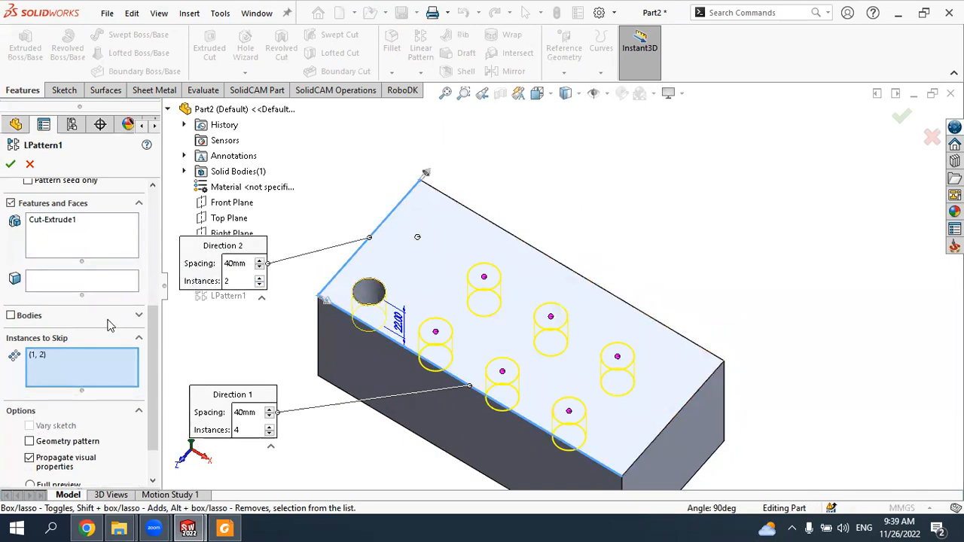
{"action": "left_click", "coordinate": [10, 163]}
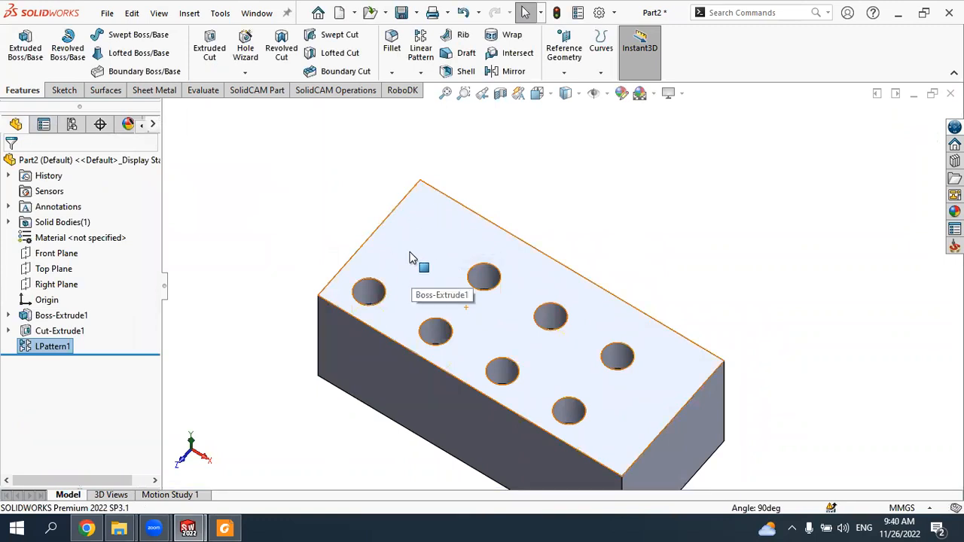
Step: Edit the linear pattern to set Direction 2 to 1 instance and remove (1, 2) from the instances to skip
{"action": "left_click", "coordinate": [55, 347]}
{"action": "left_click", "coordinate": [72, 308]}
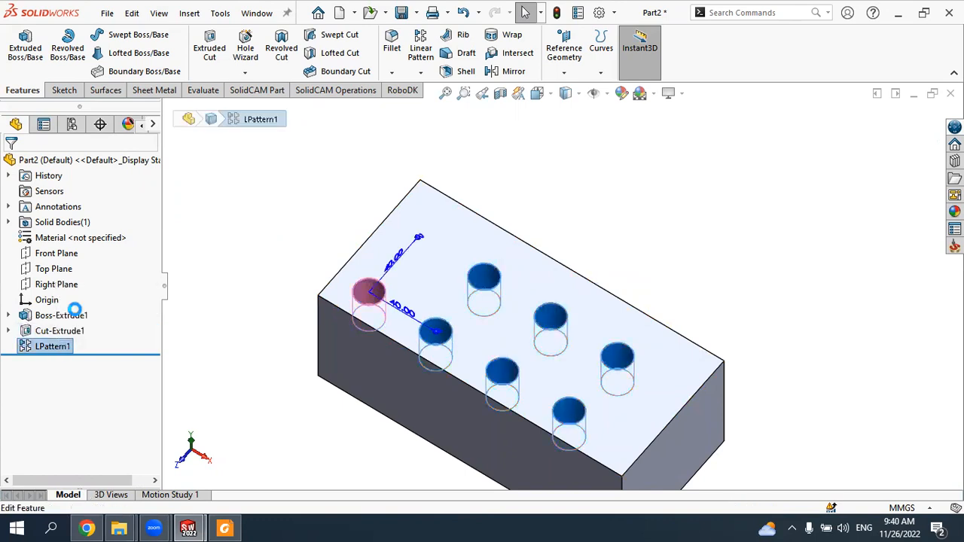
{"action": "left_click", "coordinate": [131, 408]}
{"action": "scroll", "coordinate": [156, 327], "scroll_direction": "down", "scroll_amount": 8}
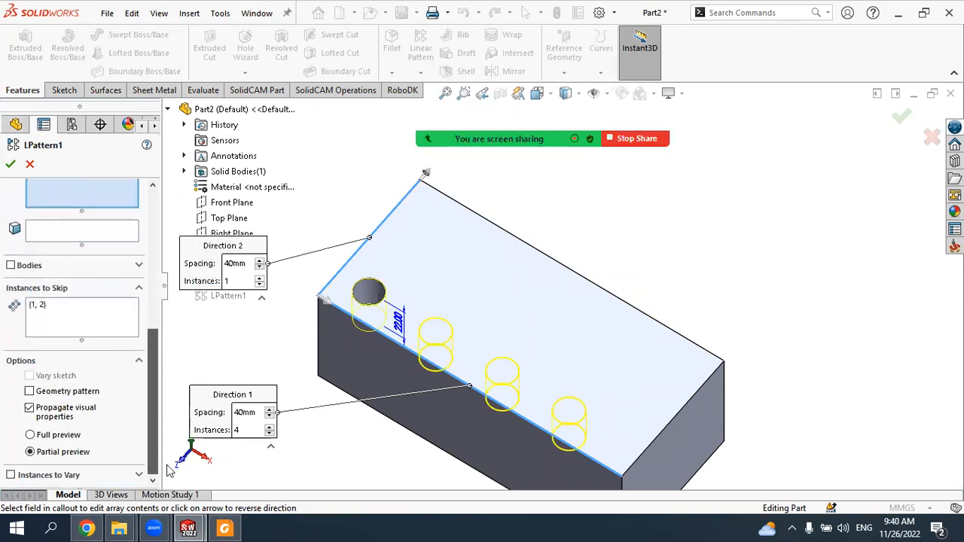
{"action": "left_click", "coordinate": [45, 312]}
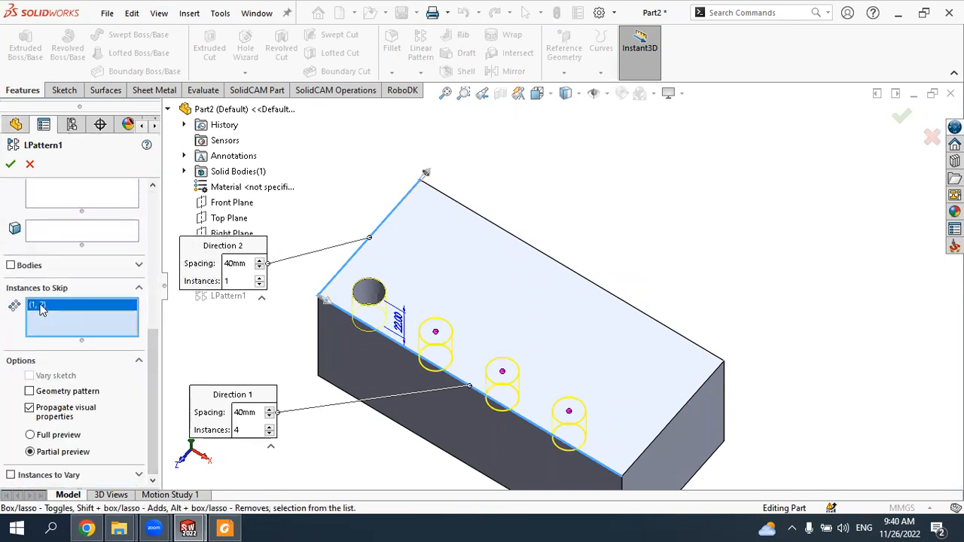
{"action": "right_click", "coordinate": [42, 311]}
{"action": "left_click", "coordinate": [76, 331]}
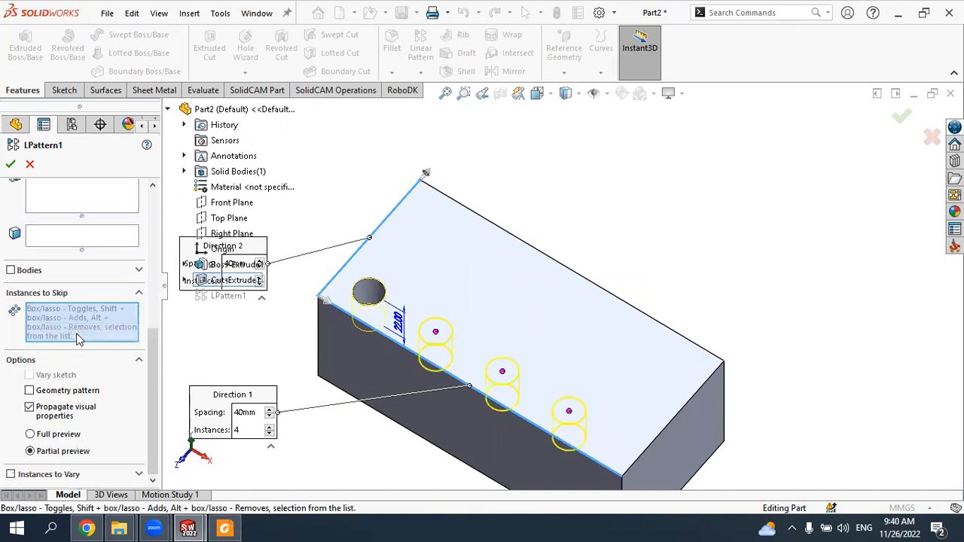
{"action": "left_click", "coordinate": [9, 164]}
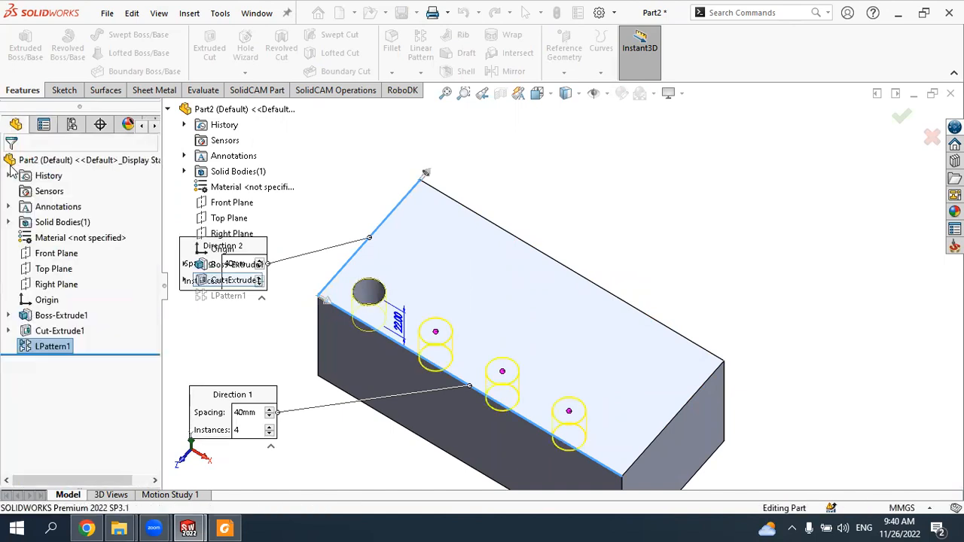
Step: Edit the linear pattern again, set Direction 2 to 2 instances, and apply the change
{"action": "right_click", "coordinate": [62, 351]}
{"action": "left_click", "coordinate": [51, 347]}
{"action": "left_click", "coordinate": [56, 346]}
{"action": "left_click", "coordinate": [72, 305]}
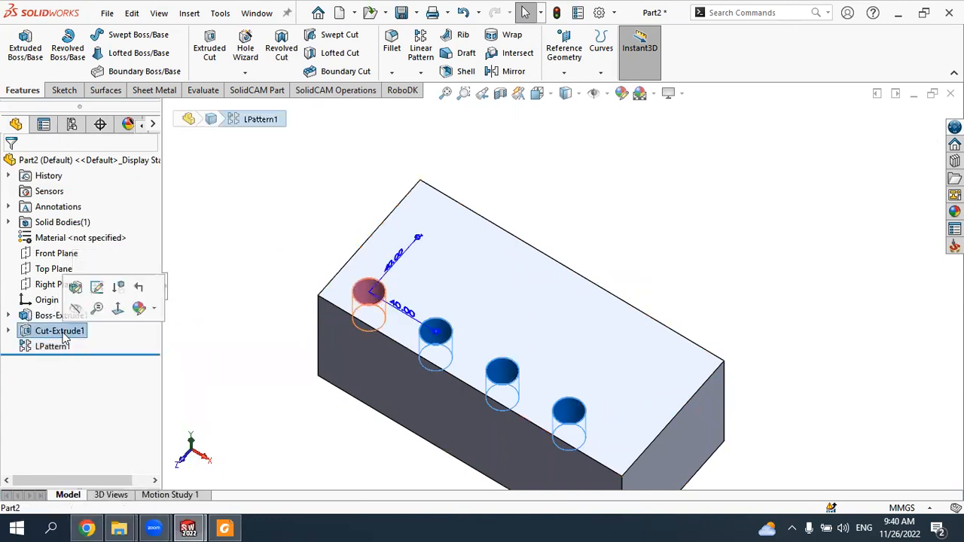
{"action": "left_click", "coordinate": [75, 302]}
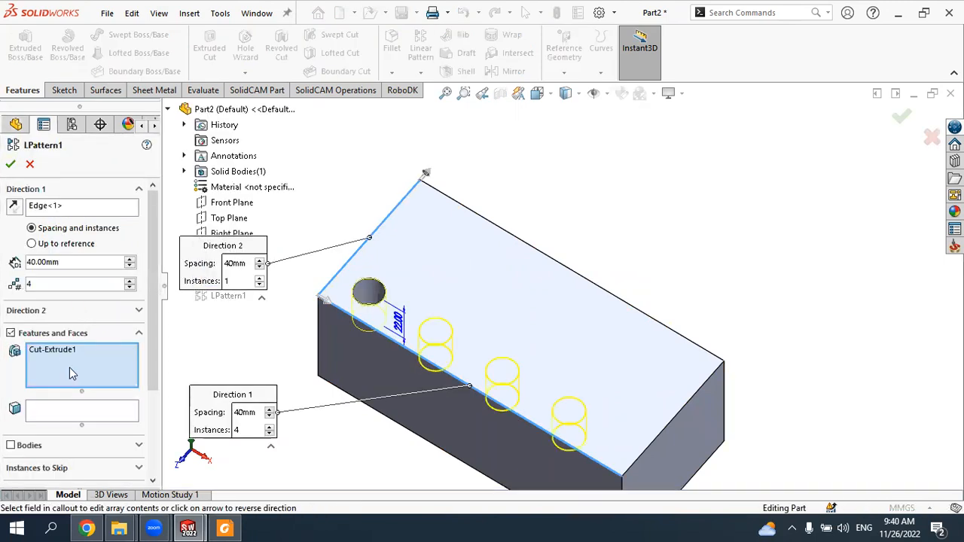
{"action": "left_click", "coordinate": [38, 310]}
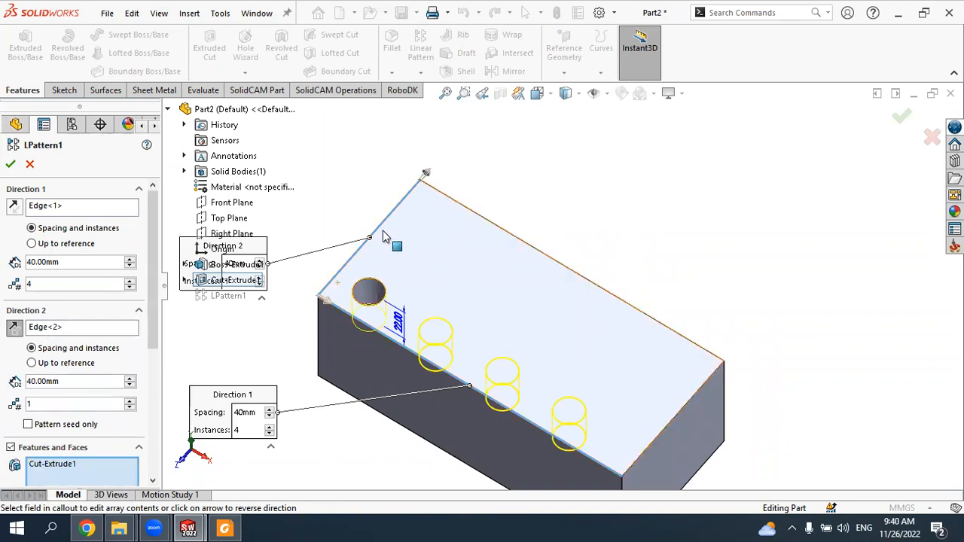
{"action": "left_click", "coordinate": [130, 400]}
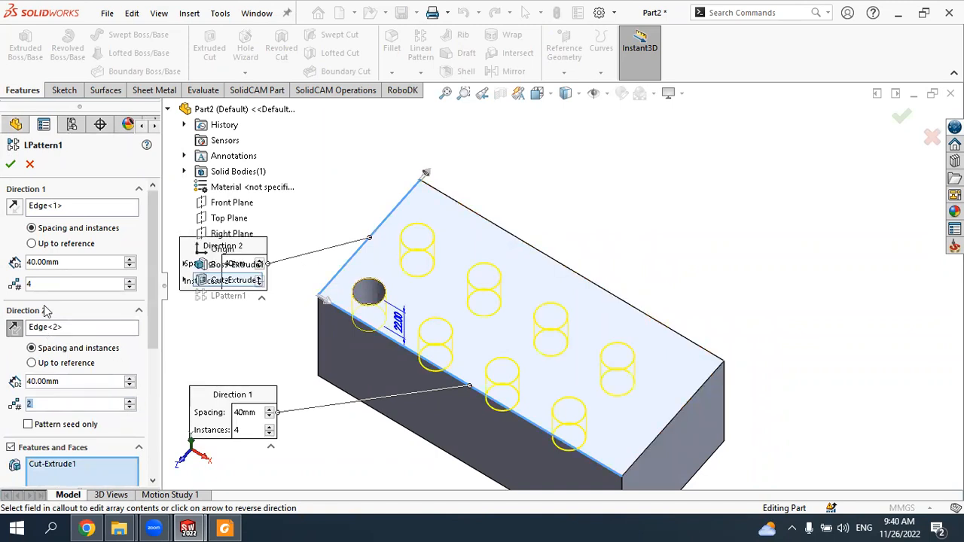
{"action": "key", "text": "Return"}
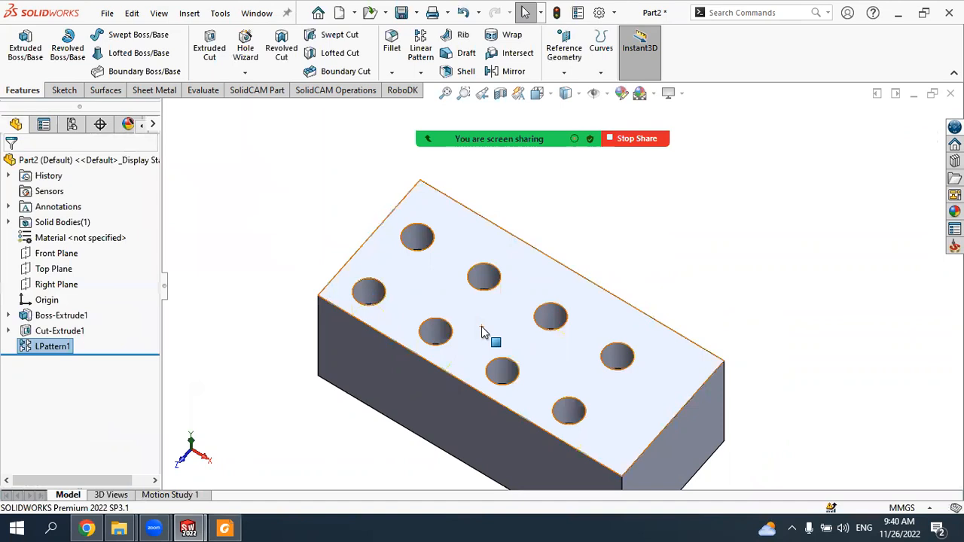
Step: Delete the linear pattern, keeping only the original hole in the block
{"action": "middle_click_drag", "start_coordinate": [512, 313], "coordinate": [527, 344]}
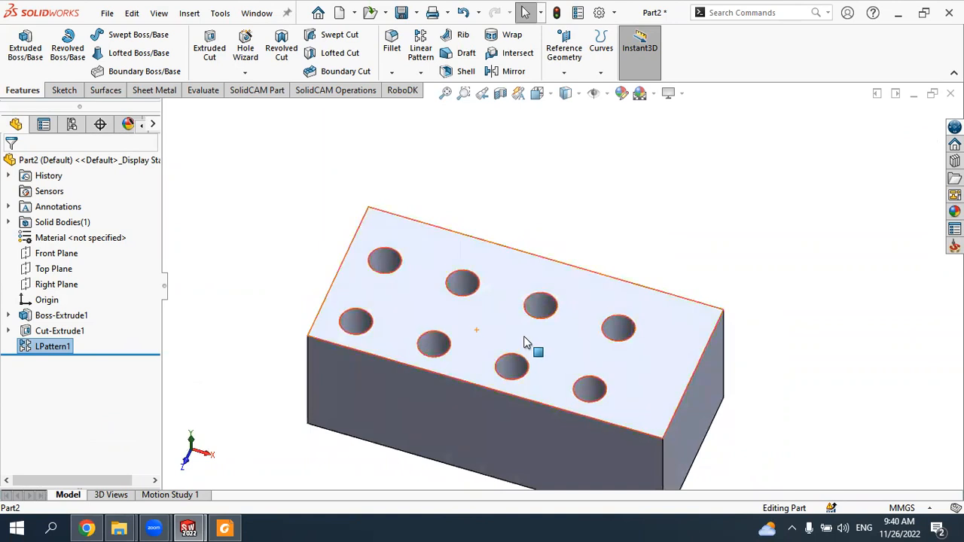
{"action": "left_click", "coordinate": [421, 72]}
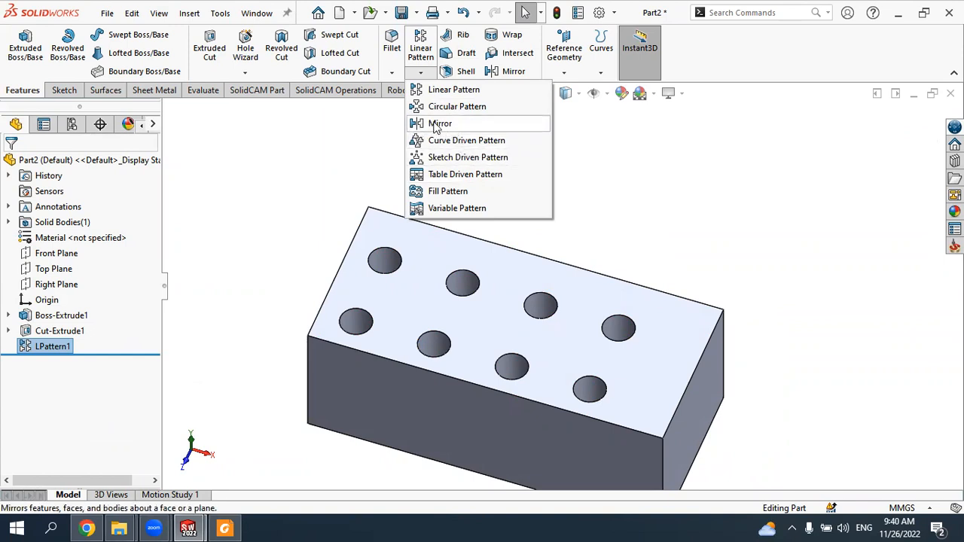
{"action": "left_click", "coordinate": [54, 347]}
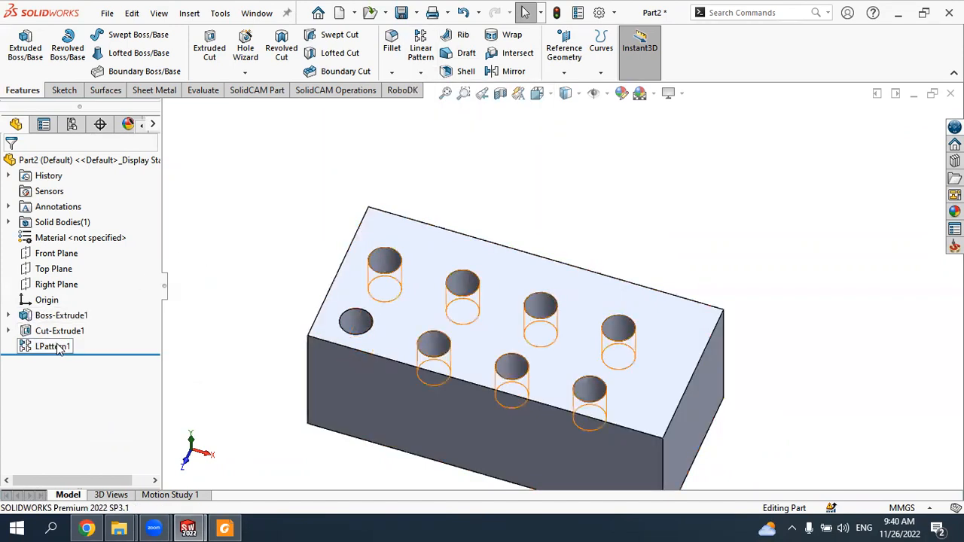
{"action": "right_click", "coordinate": [61, 350]}
{"action": "left_click", "coordinate": [86, 323]}
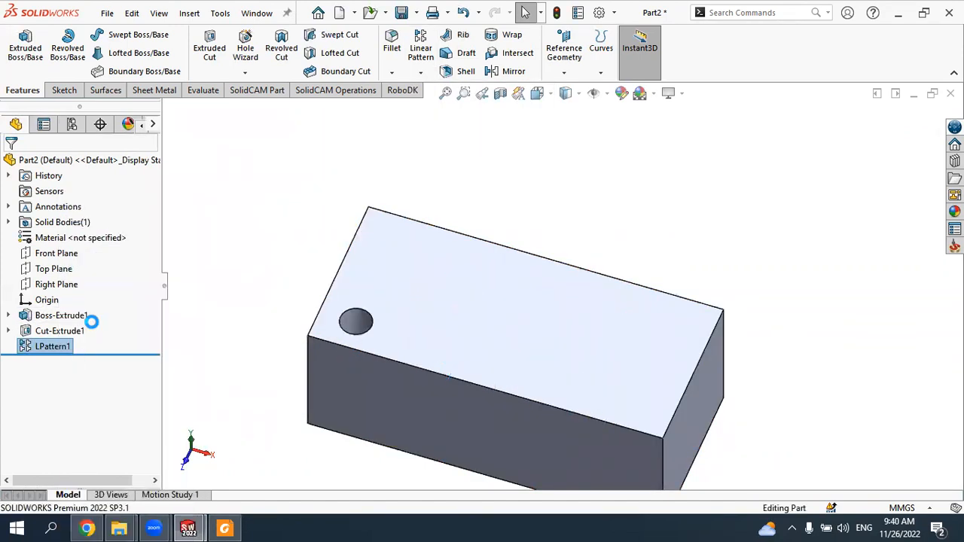
Step: Start a Mirror feature and select the original circular cut as the feature to mirror
{"action": "middle_click_drag", "start_coordinate": [387, 293], "coordinate": [422, 287]}
{"action": "scroll", "coordinate": [409, 360], "scroll_direction": "up", "scroll_amount": 3}
{"action": "scroll", "coordinate": [509, 350], "scroll_direction": "down", "scroll_amount": 4}
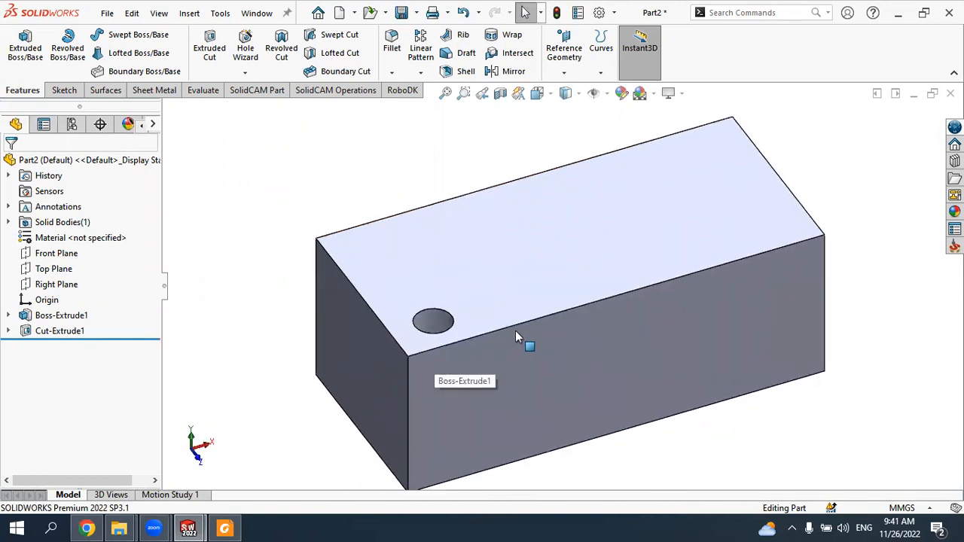
{"action": "mouse_move", "coordinate": [516, 335]}
{"action": "middle_mouse_down"}
{"action": "mouse_move", "coordinate": [488, 286]}
{"action": "mouse_move", "coordinate": [499, 327]}
{"action": "middle_mouse_up"}
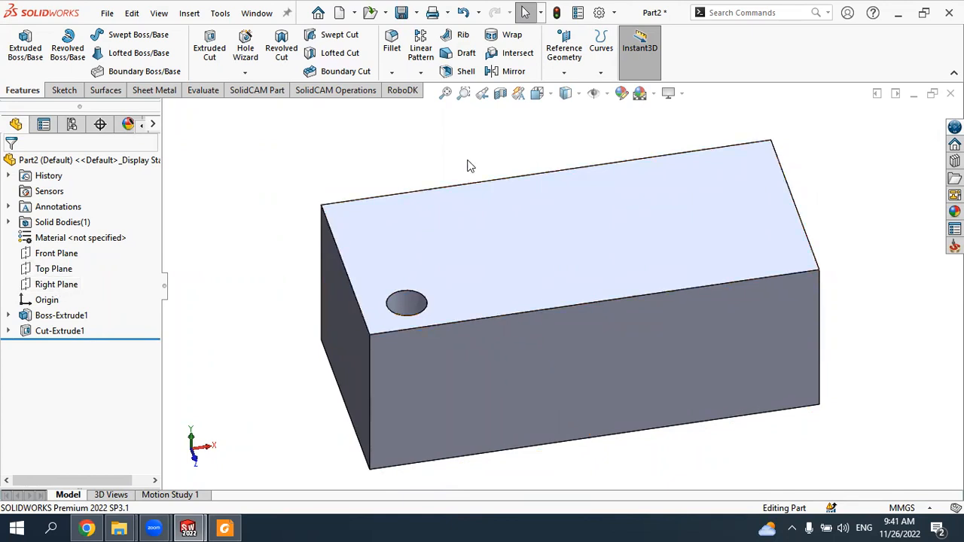
{"action": "left_click", "coordinate": [420, 73]}
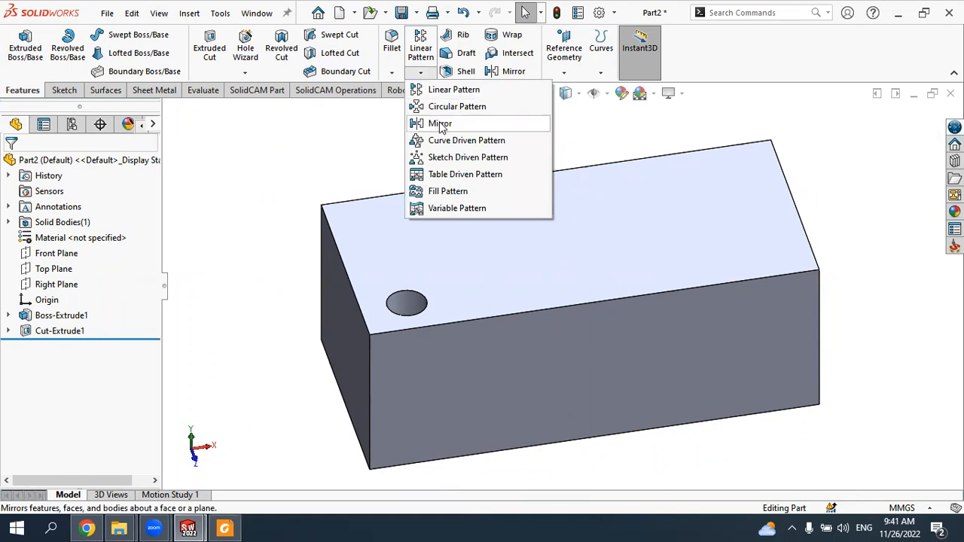
{"action": "left_click", "coordinate": [511, 73]}
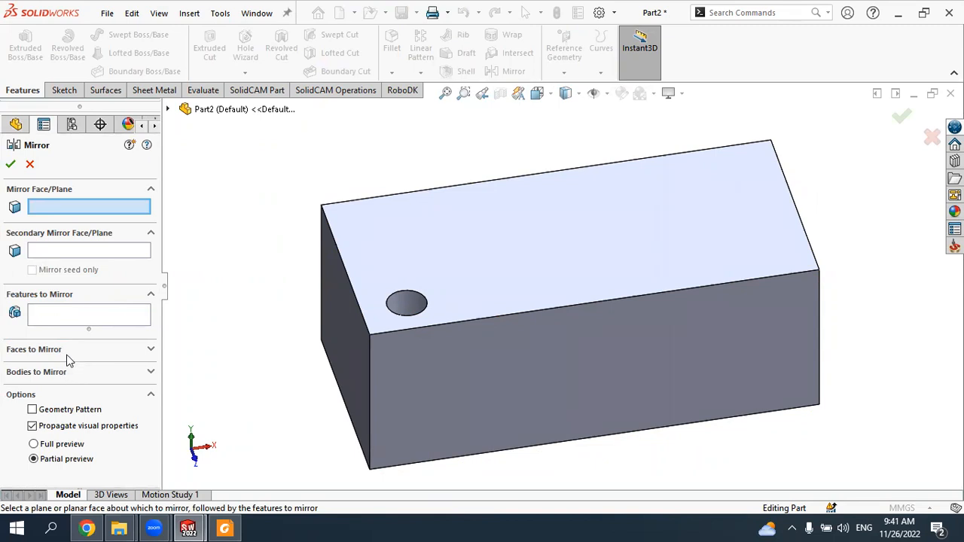
{"action": "left_click", "coordinate": [55, 316]}
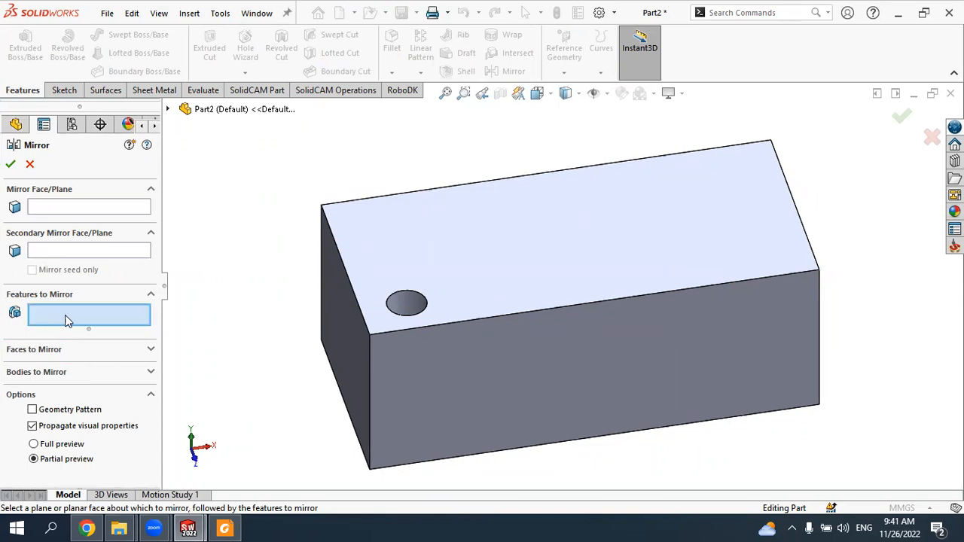
{"action": "left_click", "coordinate": [406, 304]}
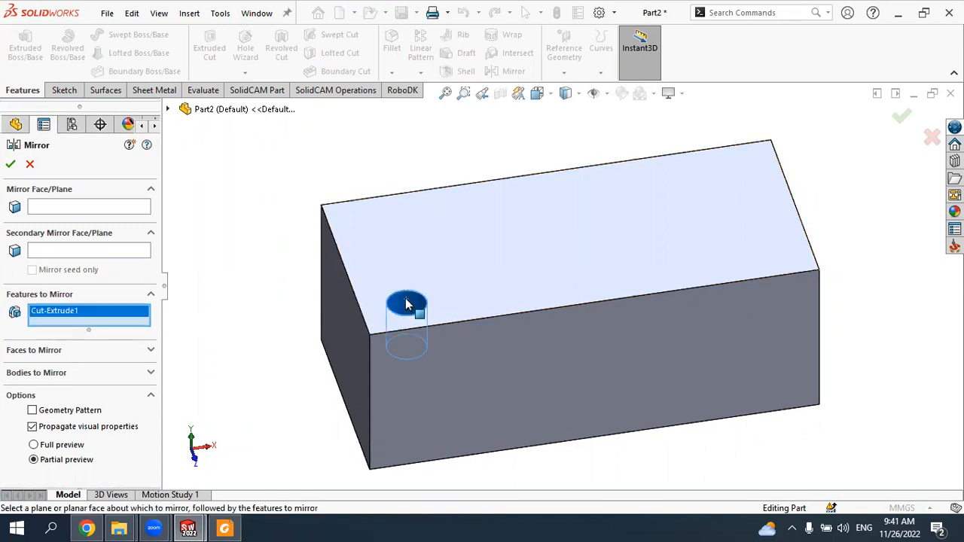
Step: Assign the Right Plane as the mirror plane and apply the mirror of the hole
{"action": "left_click", "coordinate": [55, 209]}
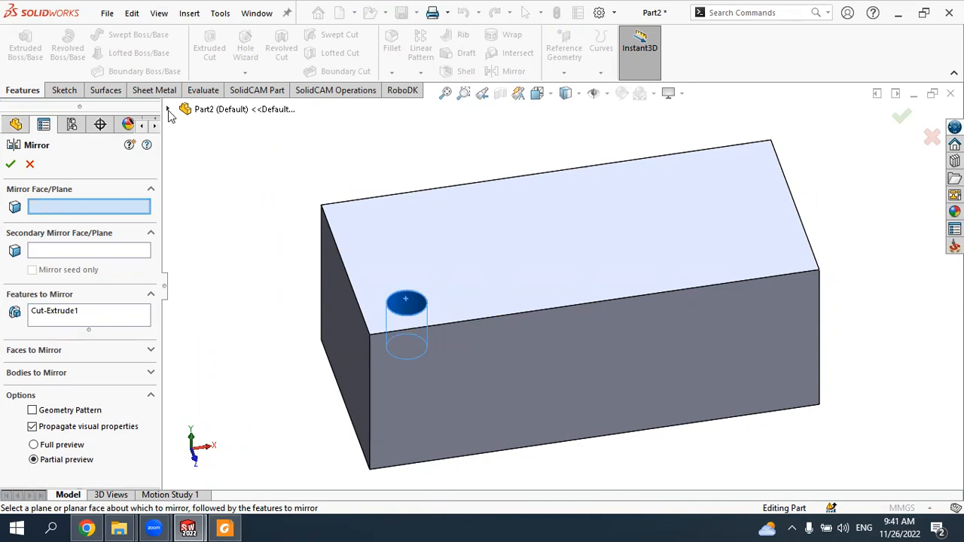
{"action": "left_click", "coordinate": [168, 111]}
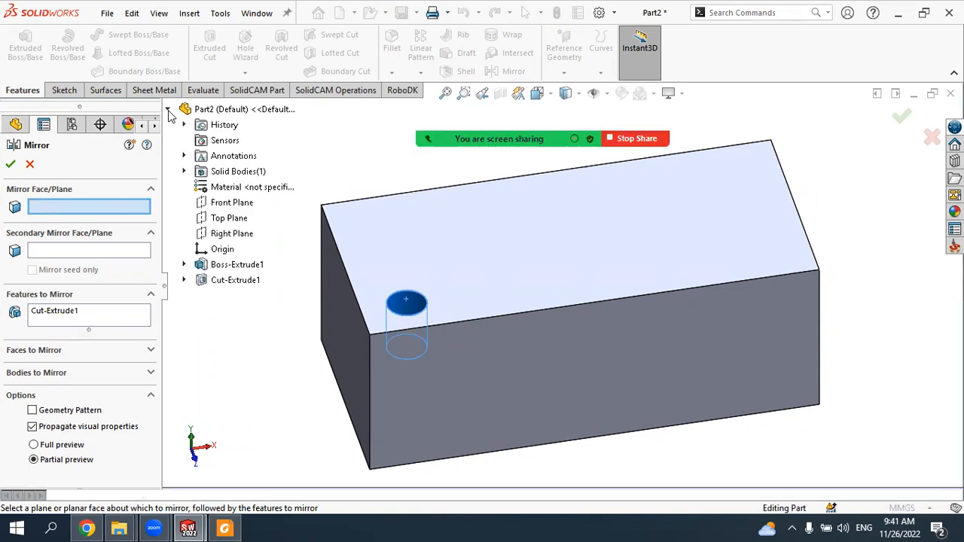
{"action": "left_click", "coordinate": [232, 234]}
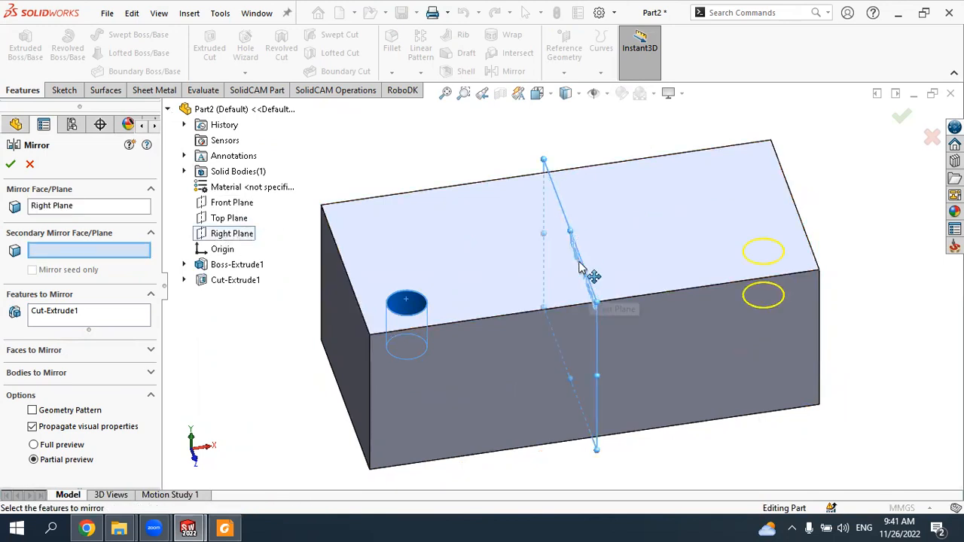
{"action": "left_click", "coordinate": [9, 167]}
{"action": "middle_click_drag", "start_coordinate": [665, 339], "coordinate": [615, 241]}
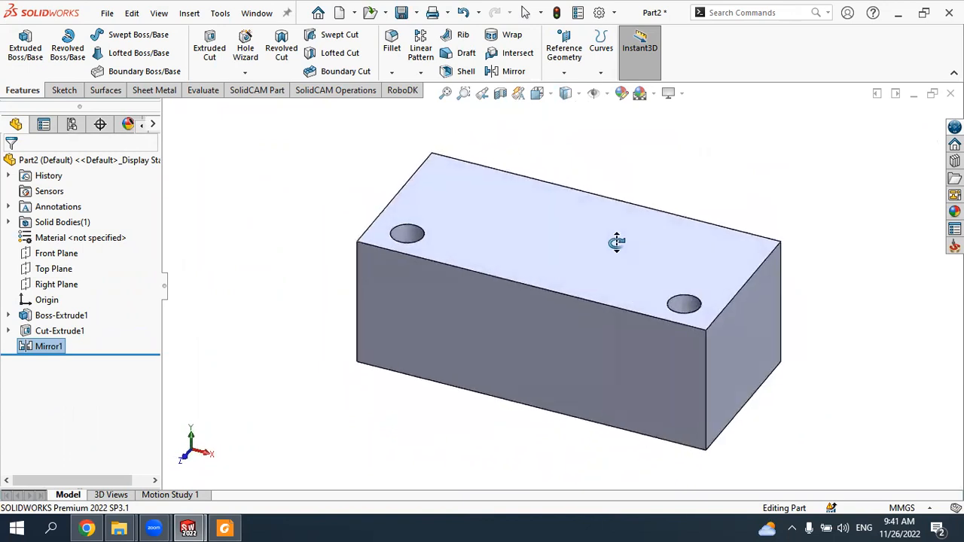
Step: Start another Mirror feature with both the existing mirrored hole and the original circular cut as features to mirror
{"action": "left_click", "coordinate": [517, 73]}
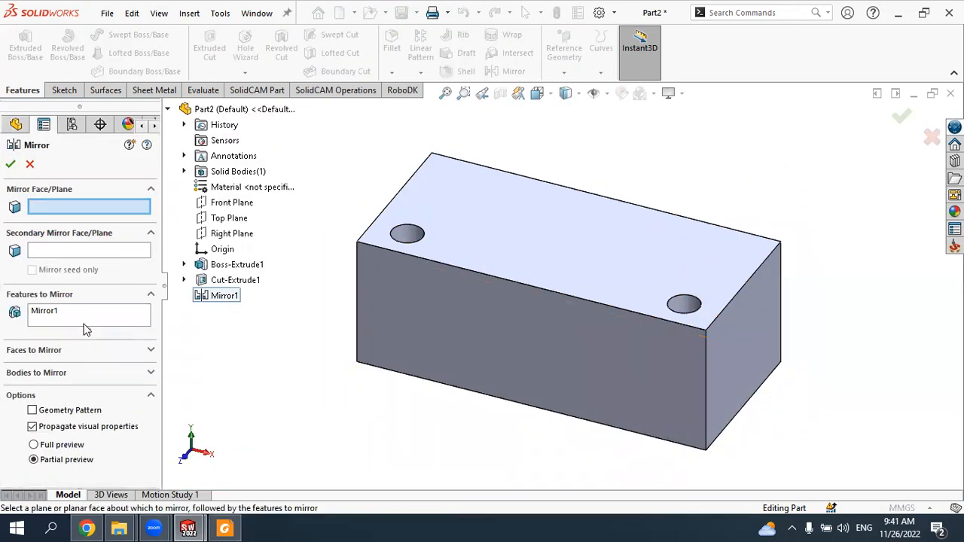
{"action": "left_click", "coordinate": [51, 315]}
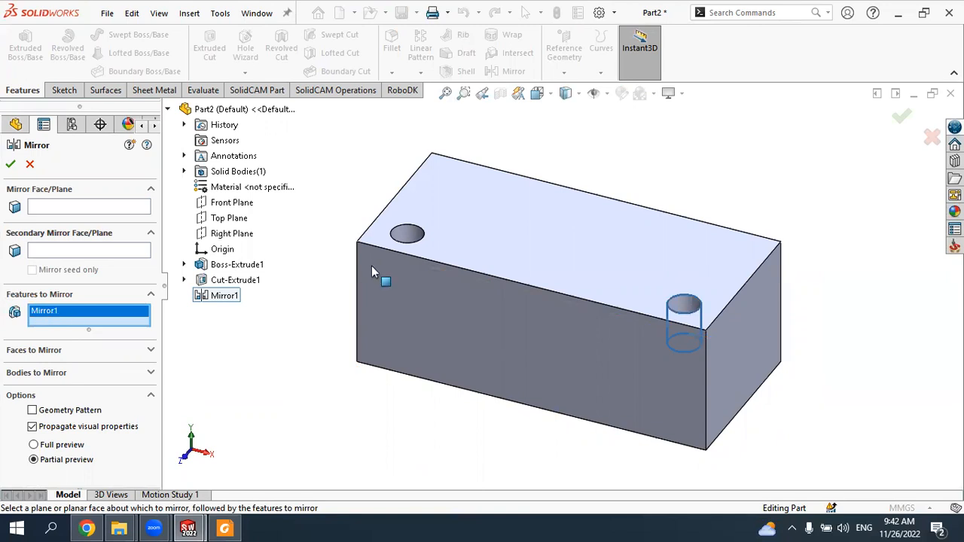
{"action": "left_click", "coordinate": [408, 235]}
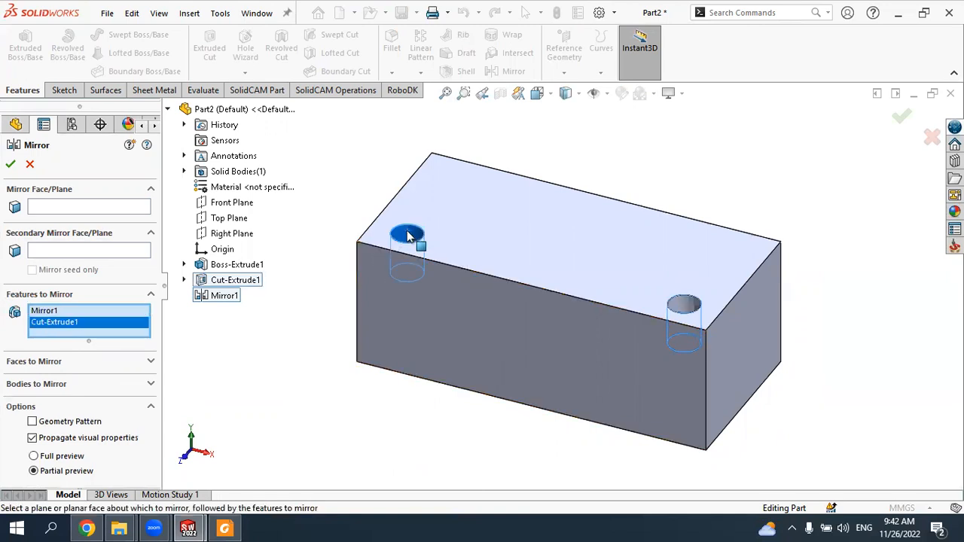
{"action": "left_click", "coordinate": [42, 311]}
{"action": "left_click", "coordinate": [47, 321]}
{"action": "left_click", "coordinate": [47, 311]}
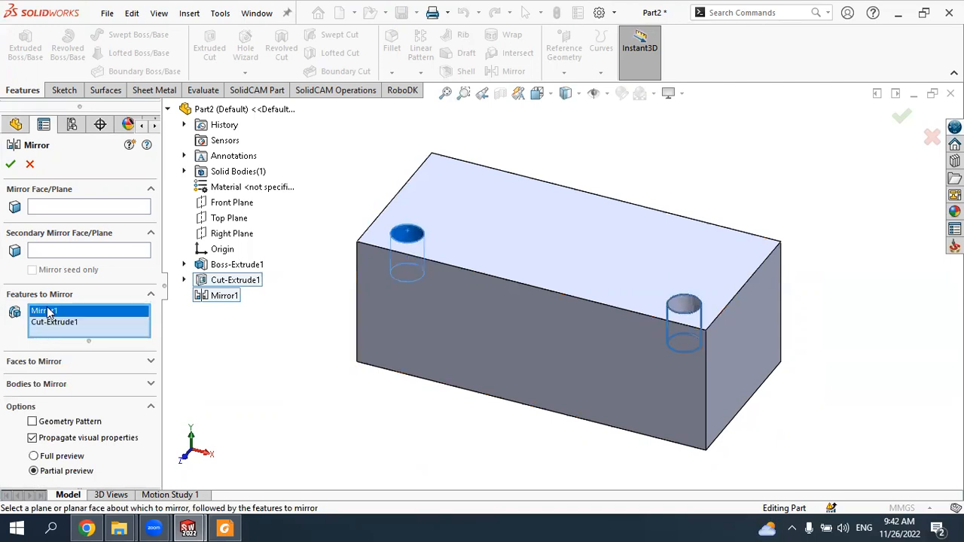
Step: Assign the Front Plane as the mirror plane for both holes and apply the mirror
{"action": "left_click", "coordinate": [59, 211]}
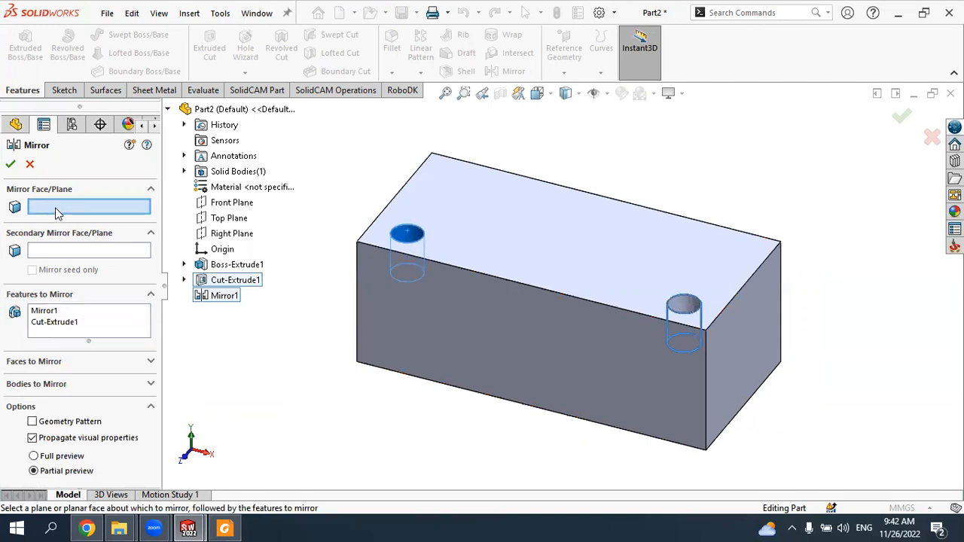
{"action": "left_click", "coordinate": [220, 202]}
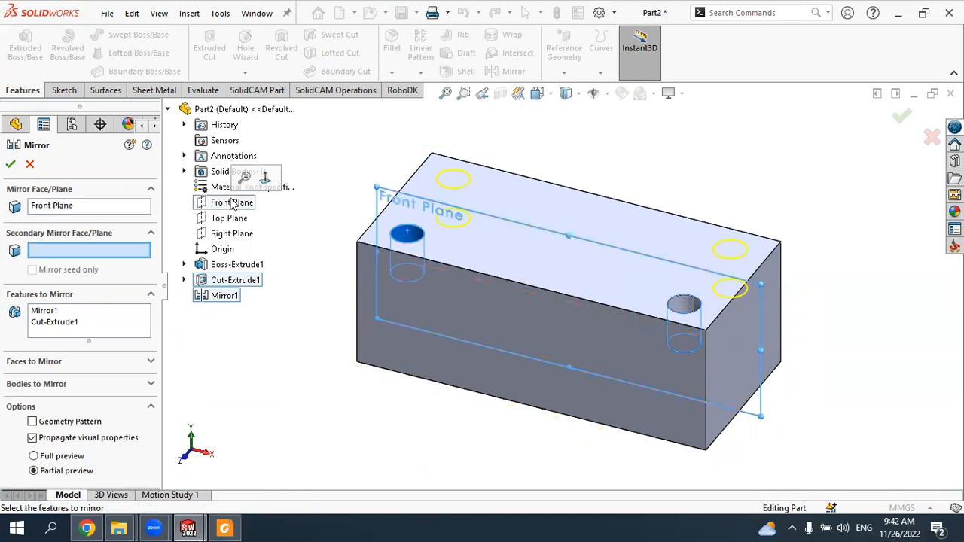
{"action": "middle_click_drag", "start_coordinate": [543, 264], "coordinate": [584, 293]}
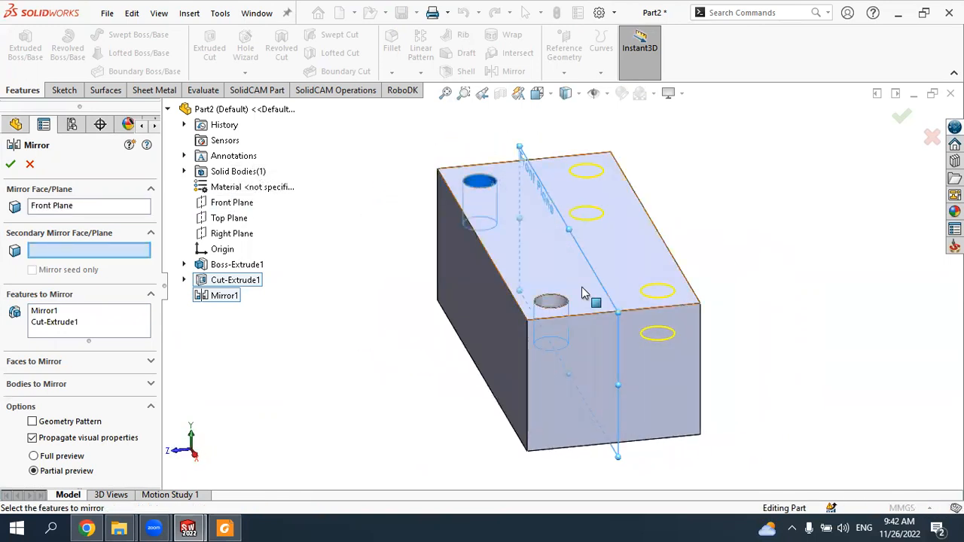
{"action": "left_click", "coordinate": [11, 163]}
{"action": "left_click", "coordinate": [426, 267]}
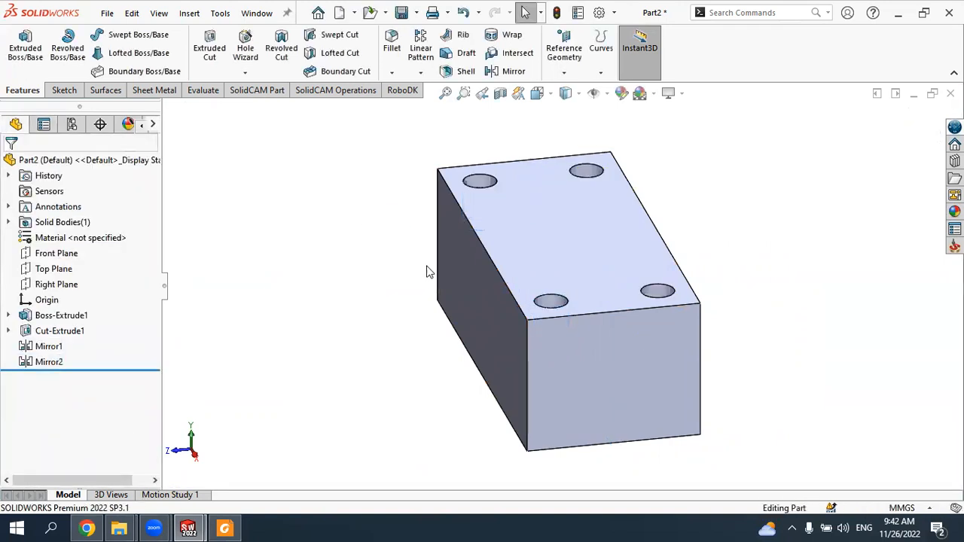
{"action": "scroll", "coordinate": [452, 258], "scroll_direction": "up", "scroll_amount": 4}
{"action": "middle_click_drag", "start_coordinate": [453, 257], "coordinate": [564, 253]}
{"action": "scroll", "coordinate": [563, 250], "scroll_direction": "down", "scroll_amount": 3}
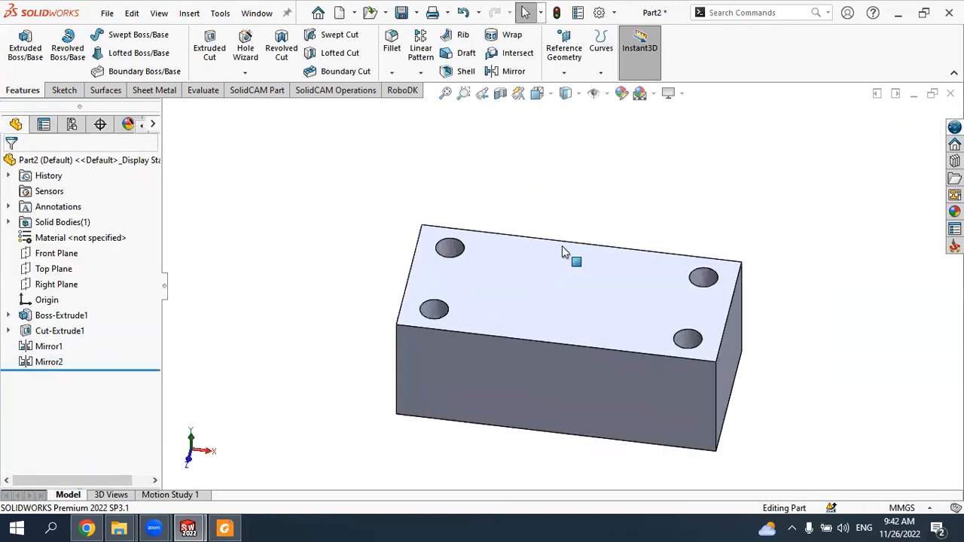
{"action": "mouse_move", "coordinate": [467, 251]}
{"action": "middle_mouse_down"}
{"action": "mouse_move", "coordinate": [478, 298]}
{"action": "mouse_move", "coordinate": [482, 274]}
{"action": "mouse_move", "coordinate": [486, 281]}
{"action": "mouse_move", "coordinate": [459, 240]}
{"action": "mouse_move", "coordinate": [458, 260]}
{"action": "mouse_move", "coordinate": [458, 245]}
{"action": "middle_mouse_up"}
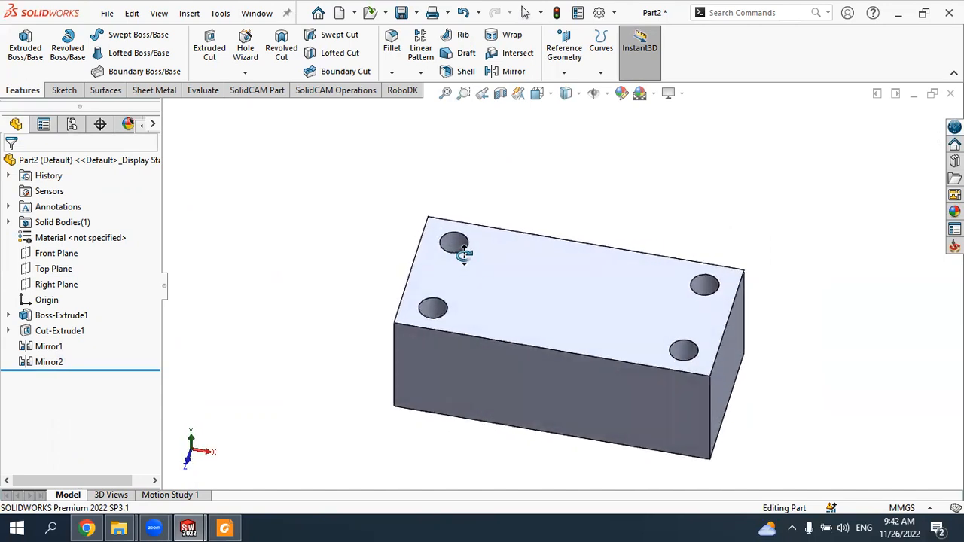
{"action": "scroll", "coordinate": [546, 283], "scroll_direction": "up", "scroll_amount": 2}
{"action": "scroll", "coordinate": [572, 283], "scroll_direction": "down", "scroll_amount": 3}
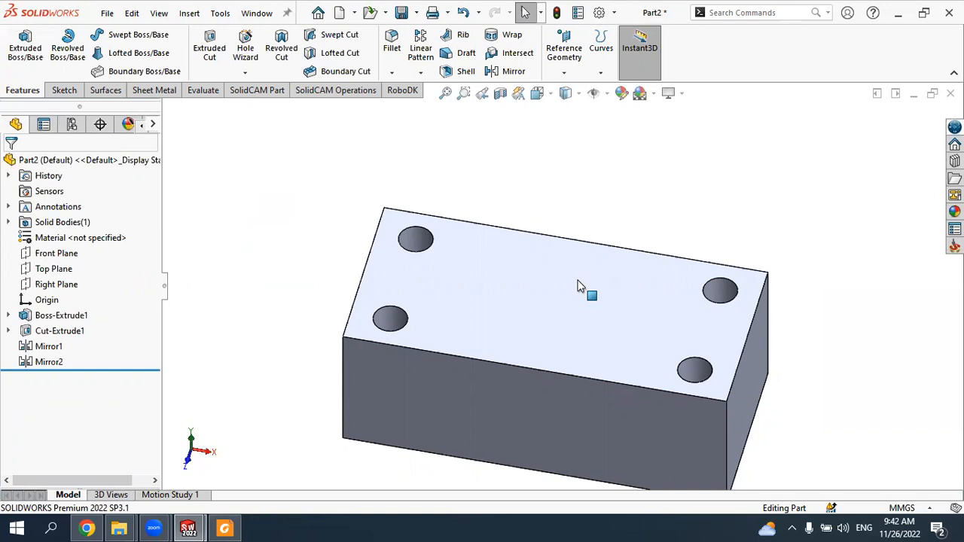
Step: Sketch a small circle on the block's top face, centred at about X -24 mm, Y -15 mm from the origin
{"action": "left_click", "coordinate": [69, 95]}
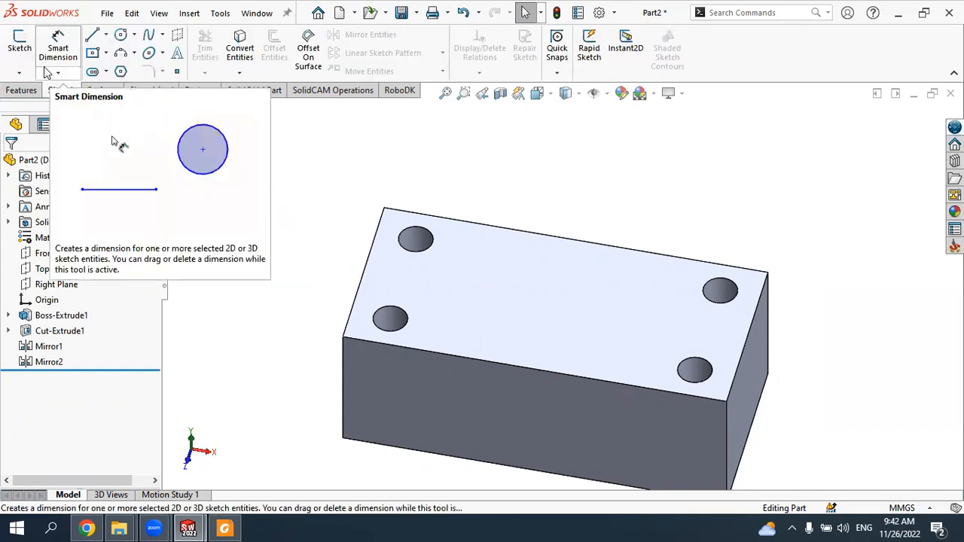
{"action": "left_click", "coordinate": [505, 322]}
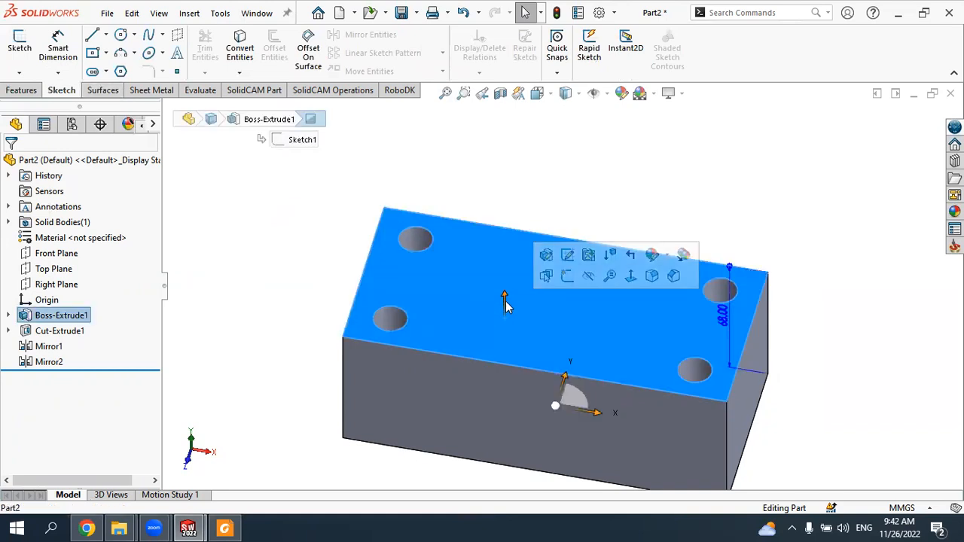
{"action": "left_click", "coordinate": [567, 276]}
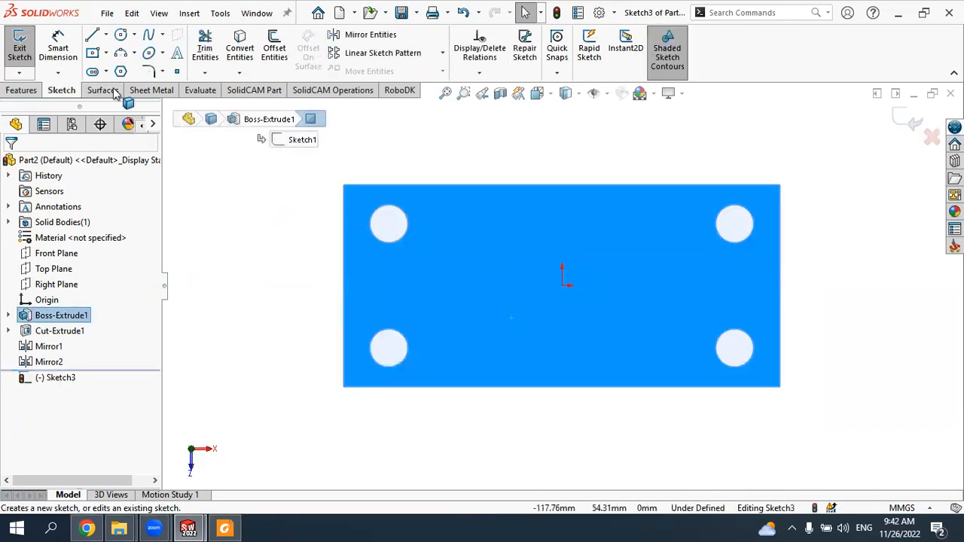
{"action": "left_click", "coordinate": [121, 34]}
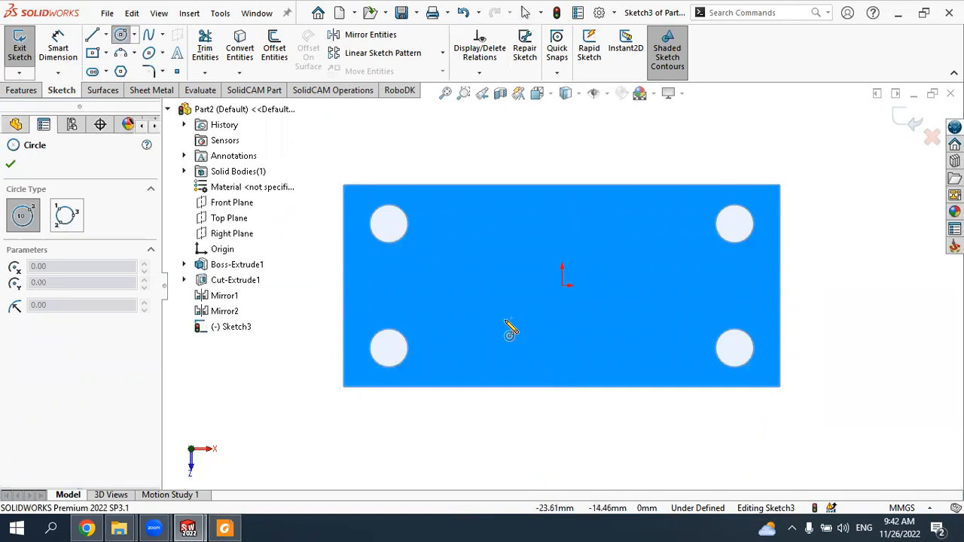
{"action": "left_click", "coordinate": [504, 321]}
{"action": "left_click", "coordinate": [516, 319]}
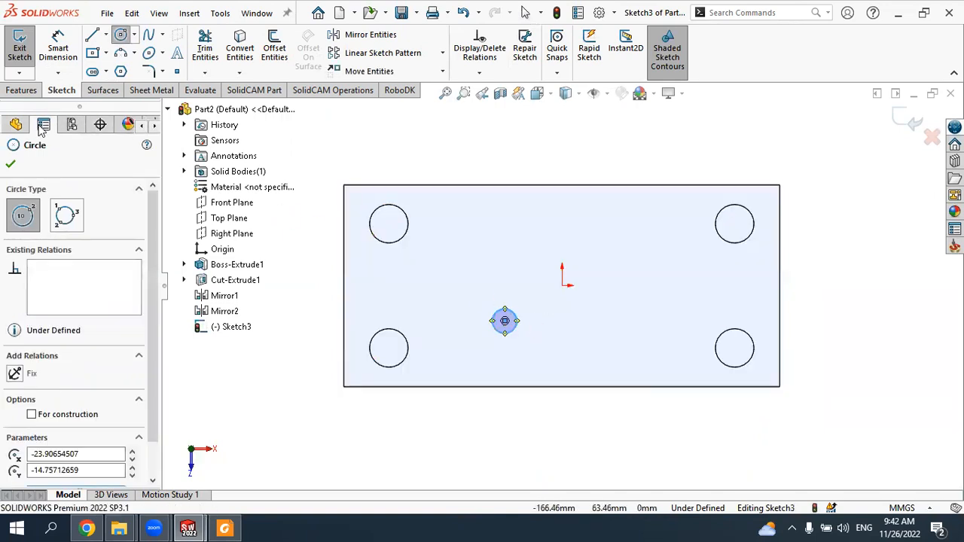
{"action": "left_click", "coordinate": [10, 164]}
Step: Extrude the small circle 22 mm blind above the block's top face as a merged boss
{"action": "left_click", "coordinate": [26, 93]}
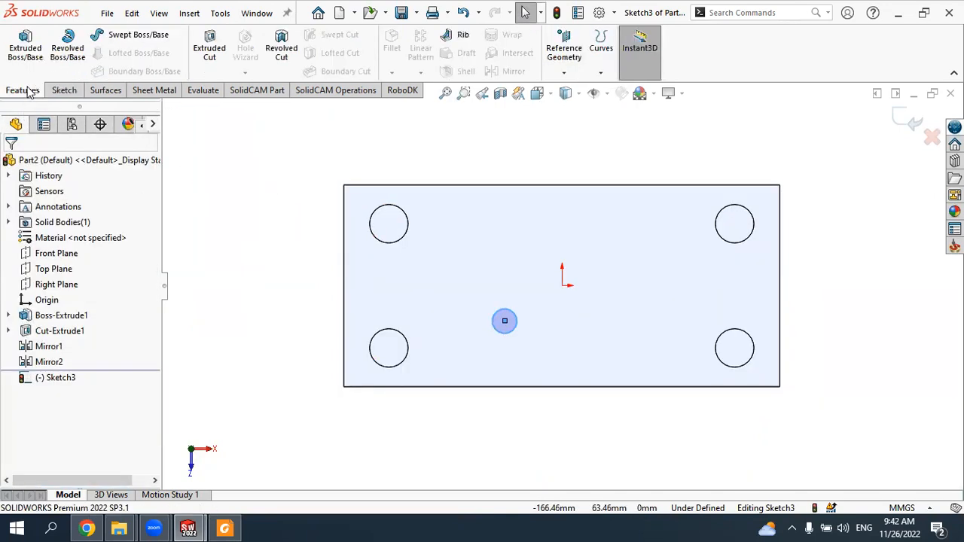
{"action": "left_click", "coordinate": [25, 56]}
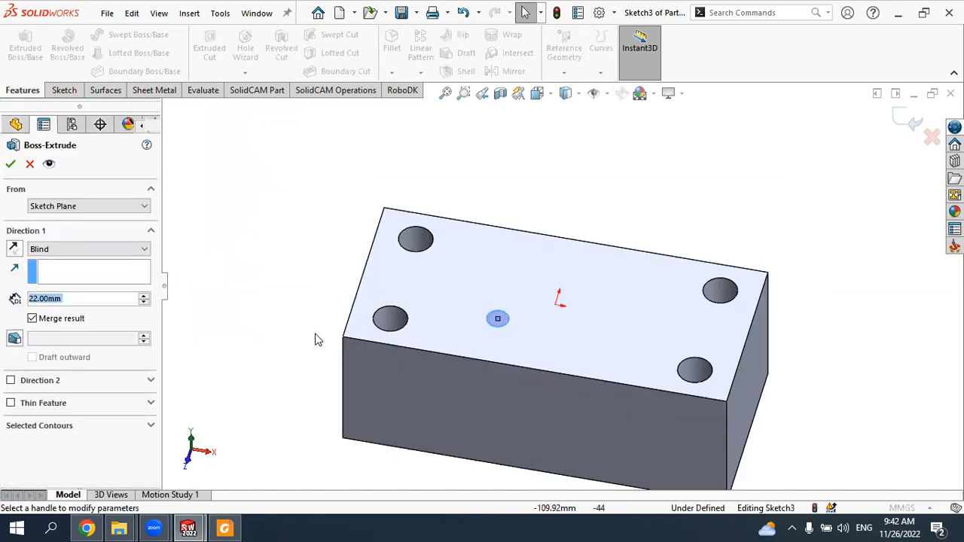
{"action": "left_click", "coordinate": [11, 164]}
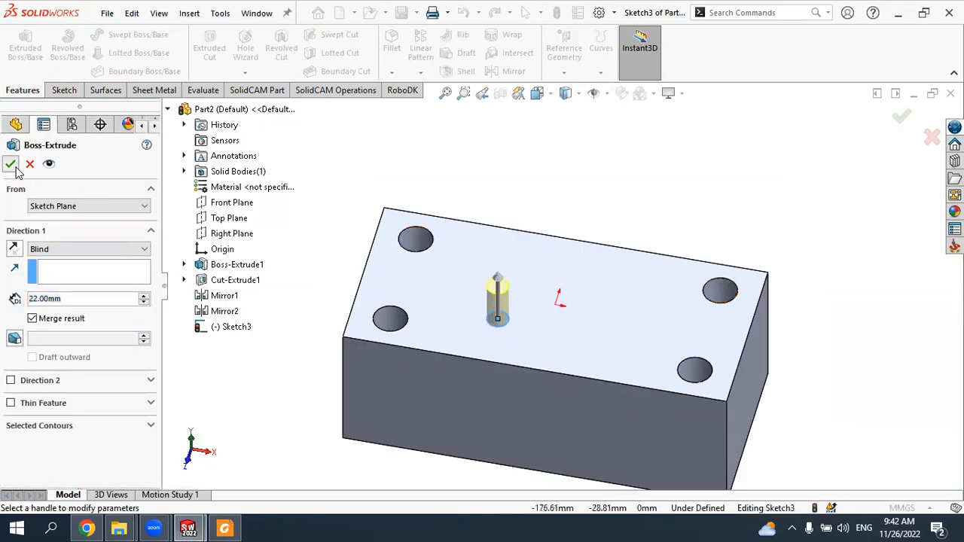
{"action": "middle_click_drag", "start_coordinate": [317, 237], "coordinate": [320, 191]}
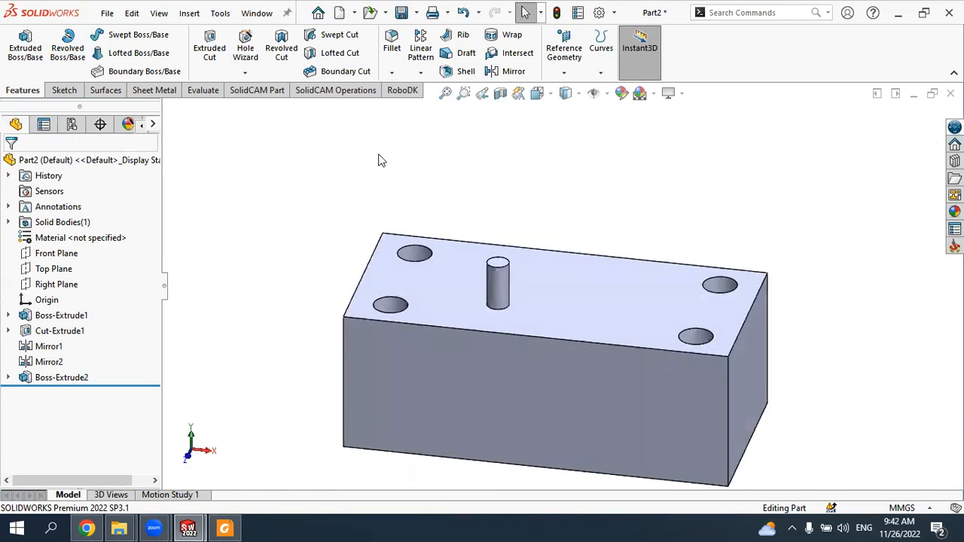
{"action": "left_click", "coordinate": [421, 73]}
{"action": "left_click", "coordinate": [452, 107]}
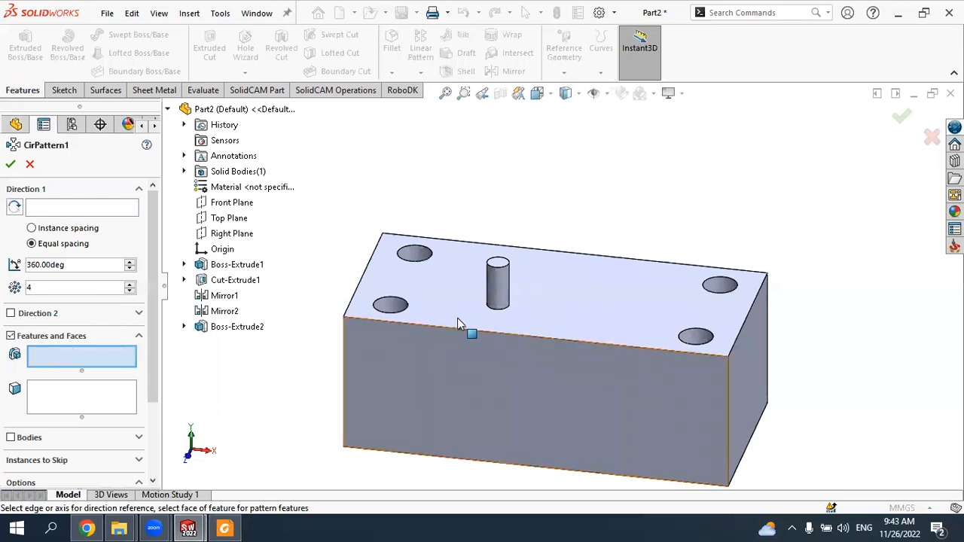
{"action": "left_click", "coordinate": [497, 279]}
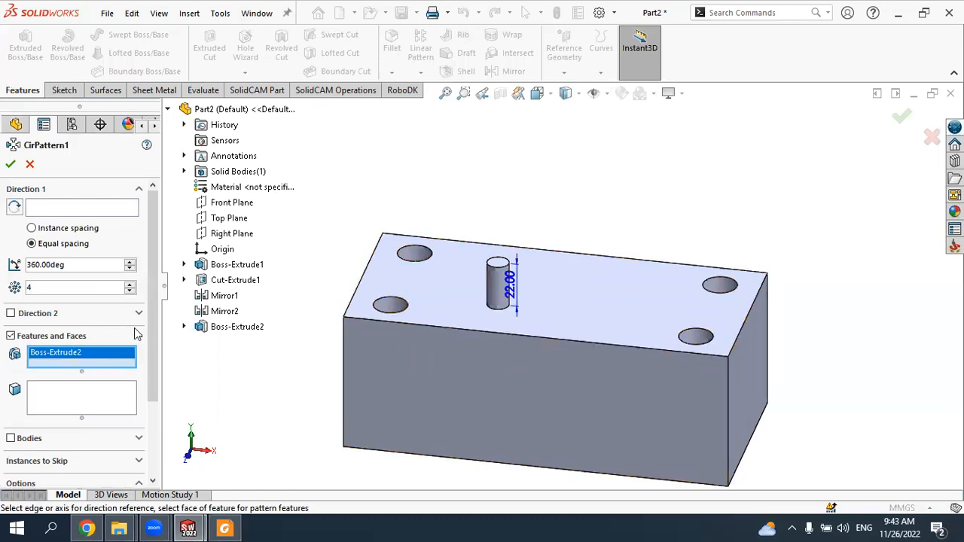
{"action": "left_click", "coordinate": [53, 208]}
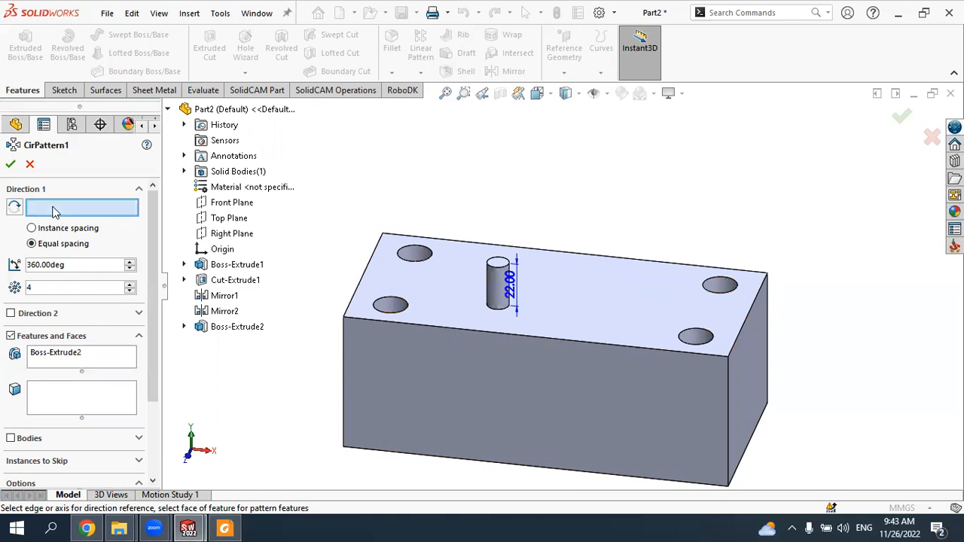
{"action": "middle_click_drag", "start_coordinate": [447, 314], "coordinate": [449, 383]}
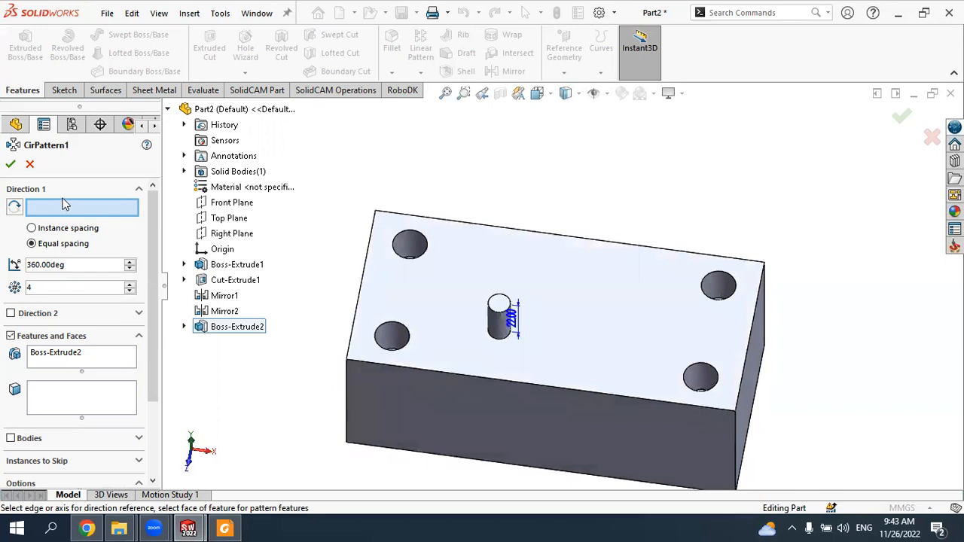
{"action": "left_click", "coordinate": [29, 163]}
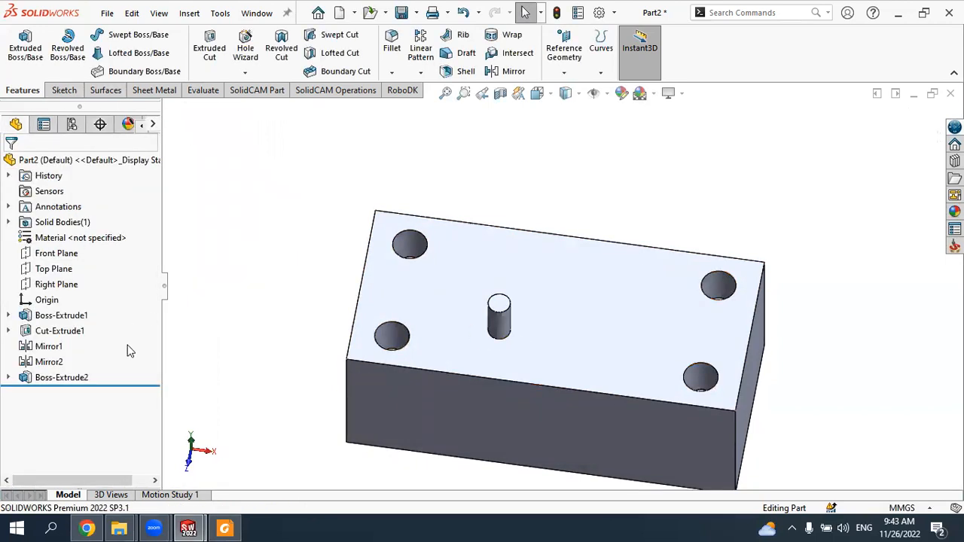
Step: Edit the small boss's sketch to add a circle of about 28 mm radius centred on the origin, exiting with a rebuild anyway
{"action": "left_click", "coordinate": [9, 378]}
{"action": "left_click", "coordinate": [75, 392]}
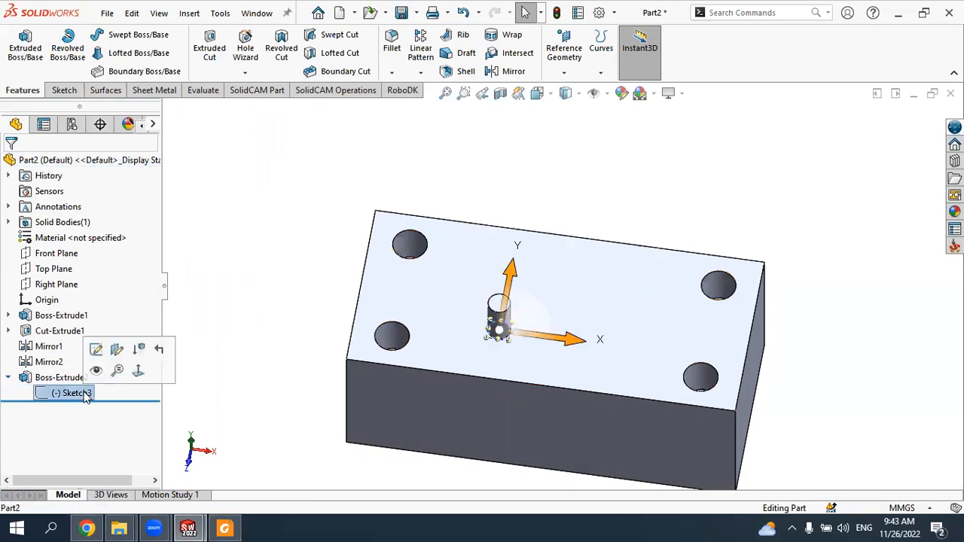
{"action": "left_click", "coordinate": [110, 346]}
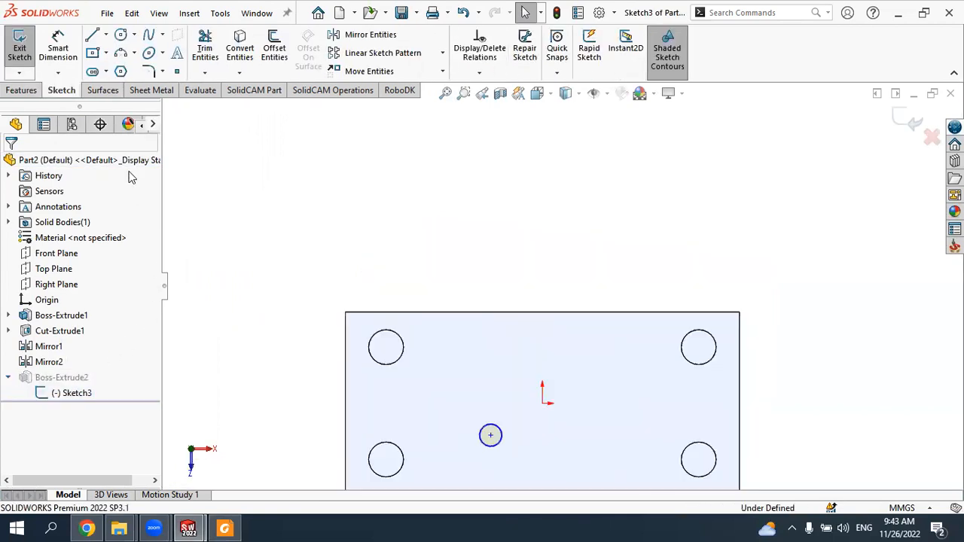
{"action": "left_click", "coordinate": [120, 35]}
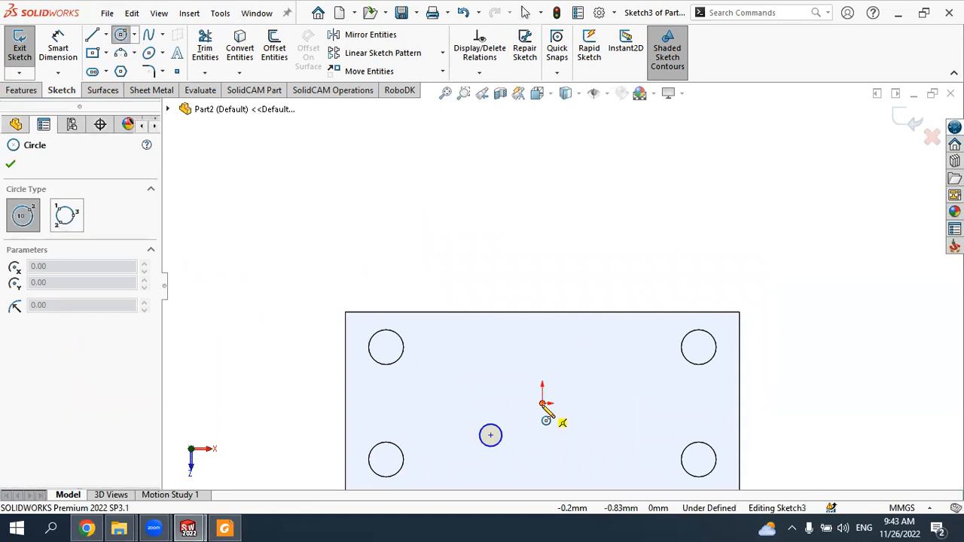
{"action": "left_click", "coordinate": [542, 403]}
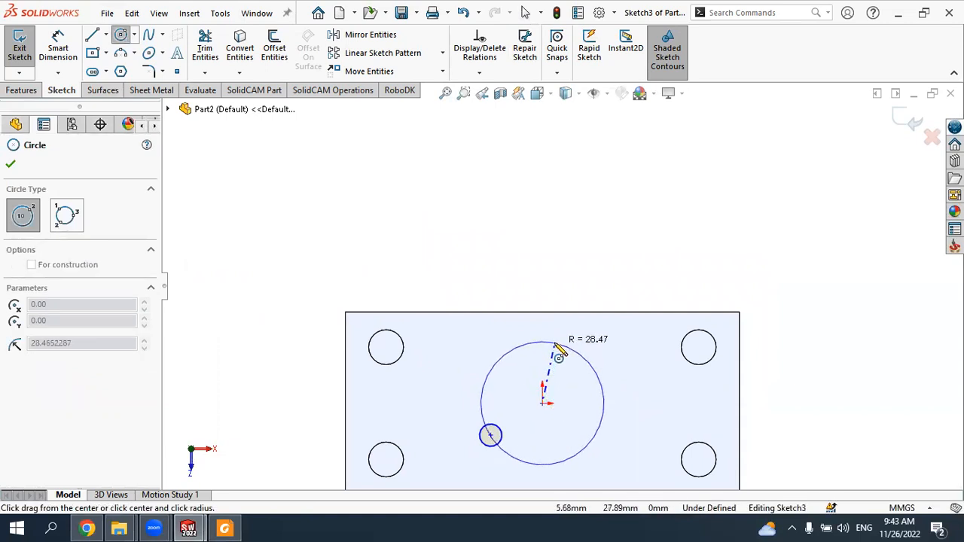
{"action": "left_click", "coordinate": [558, 354]}
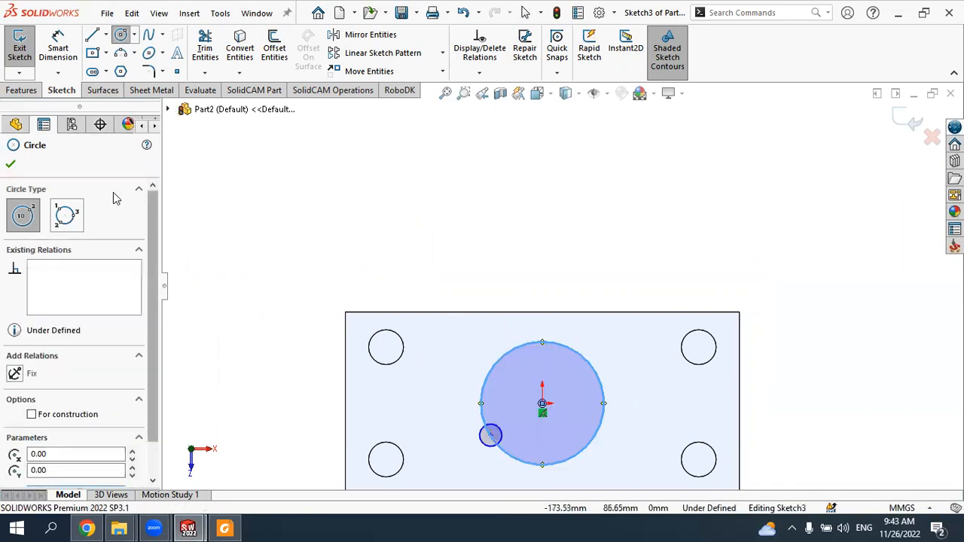
{"action": "left_click", "coordinate": [12, 162]}
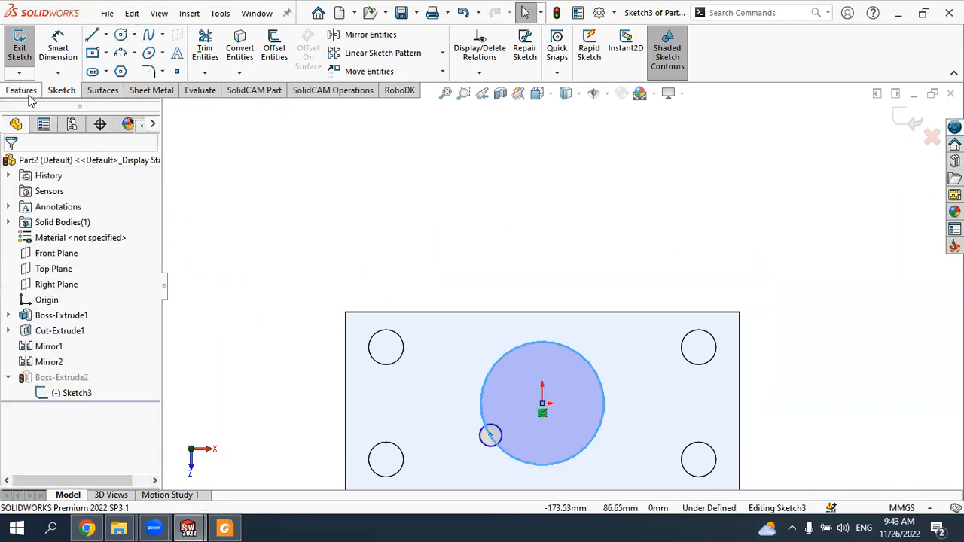
{"action": "left_click", "coordinate": [904, 131]}
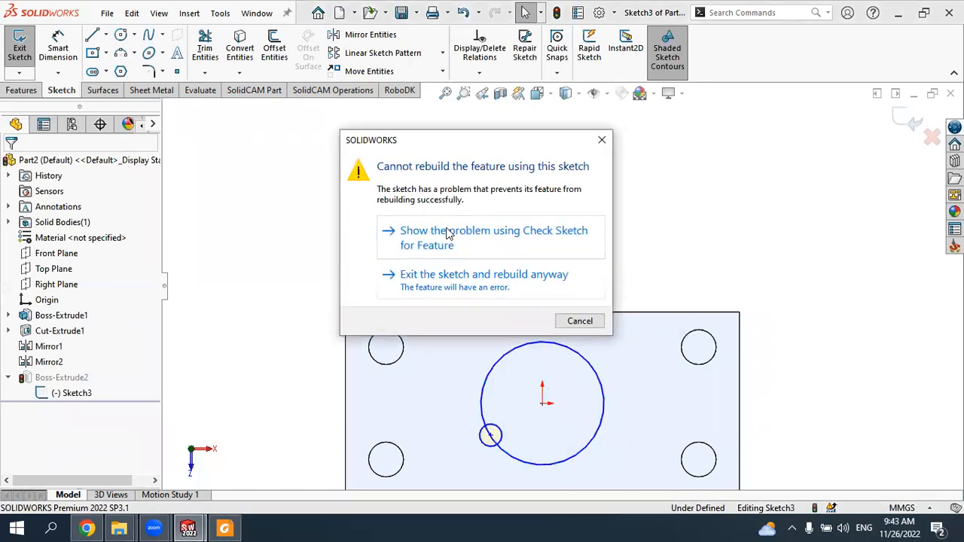
{"action": "left_click", "coordinate": [448, 277]}
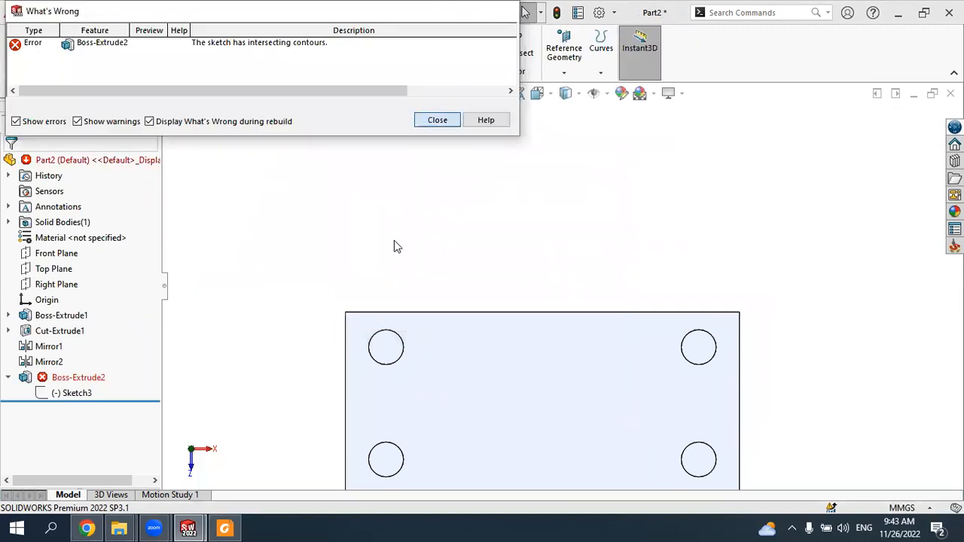
Step: Undo the addition of the large origin-centred circle to the boss sketch
{"action": "left_click", "coordinate": [84, 380]}
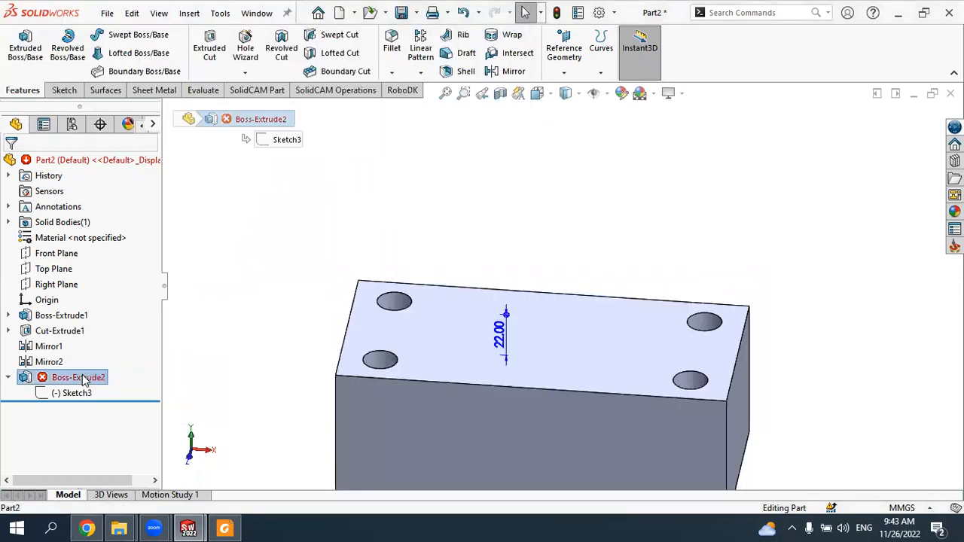
{"action": "key", "text": "ctrl+z"}
{"action": "key", "text": "ctrl+z"}
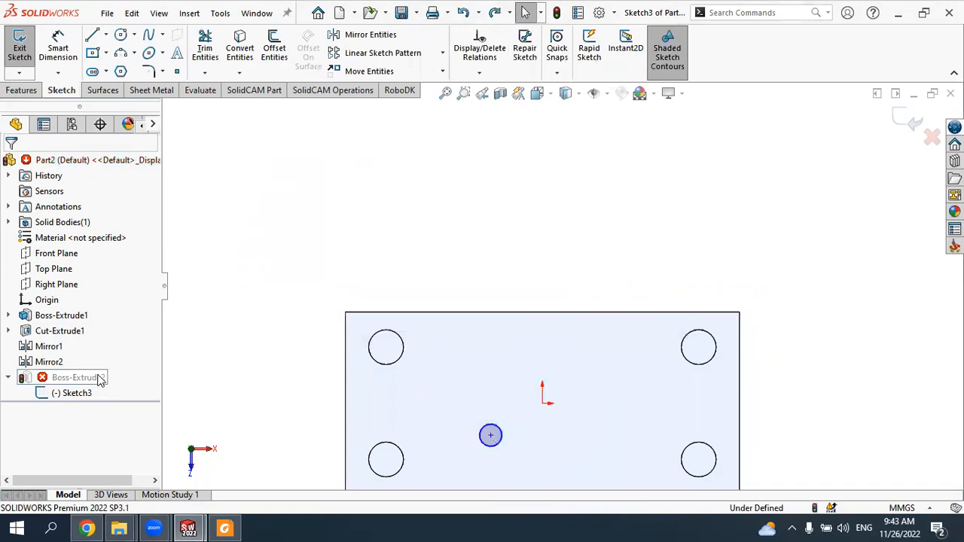
Step: Undo the remaining boss sketch edit and sketch an origin-centred circle crossing the small boss, in a new sketch on the block's top face
{"action": "key", "text": "ctrl+z"}
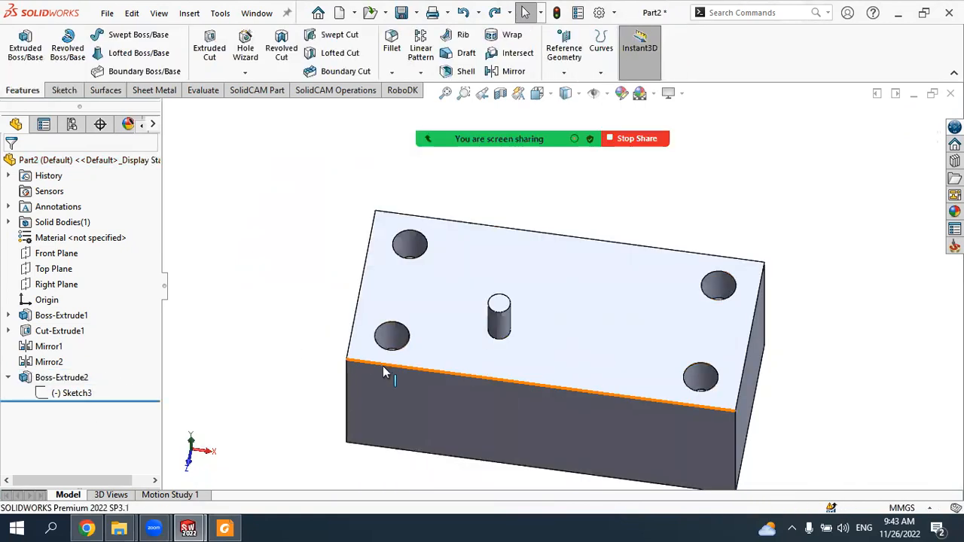
{"action": "left_click", "coordinate": [65, 90]}
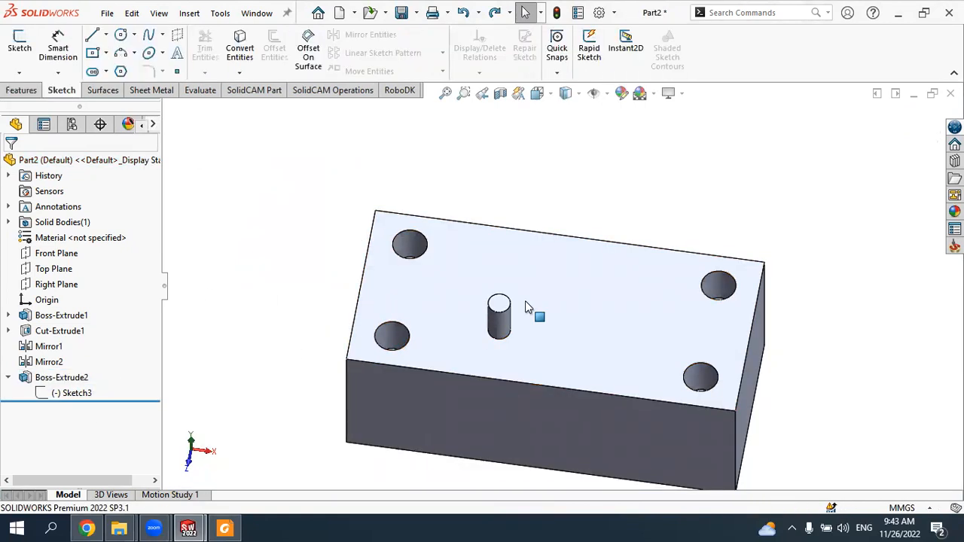
{"action": "left_click", "coordinate": [527, 301]}
{"action": "left_click", "coordinate": [602, 256]}
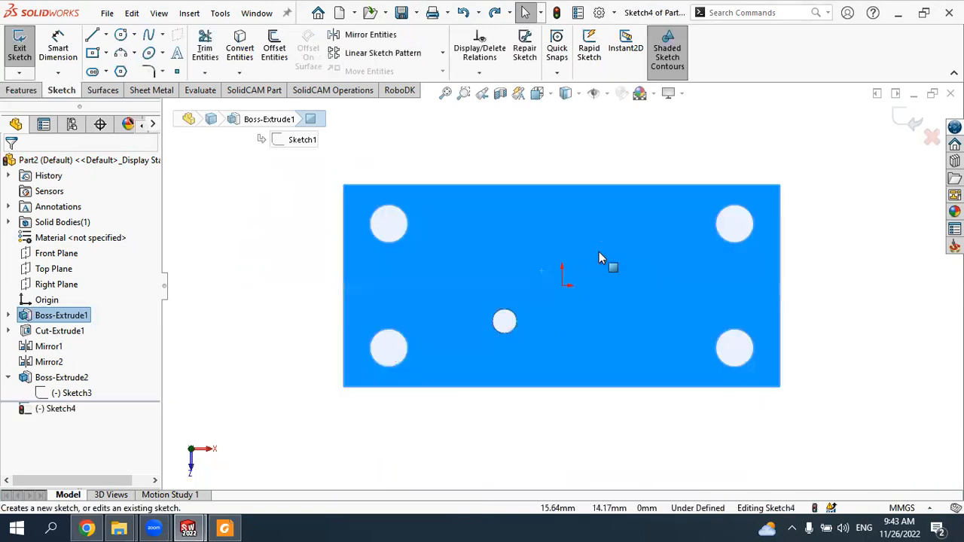
{"action": "left_click", "coordinate": [120, 35]}
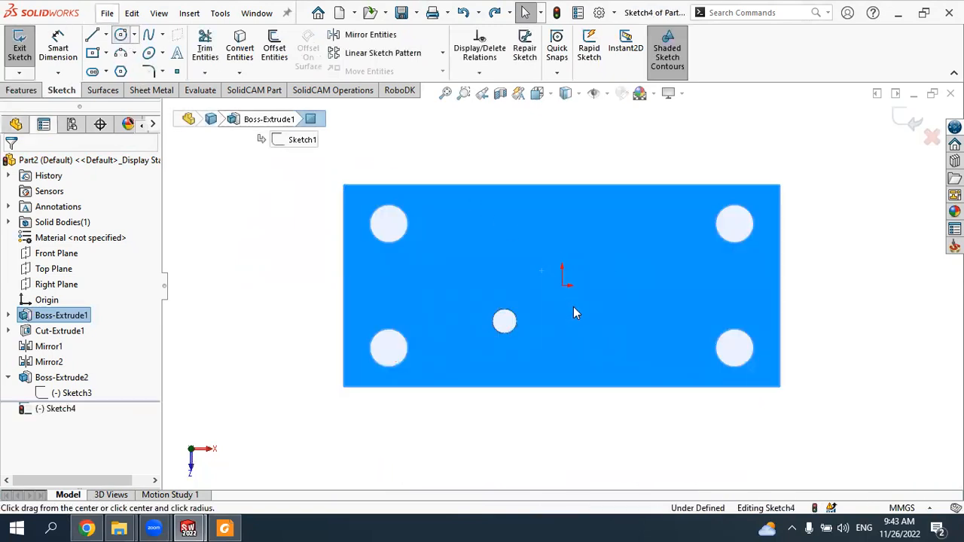
{"action": "left_click", "coordinate": [564, 286]}
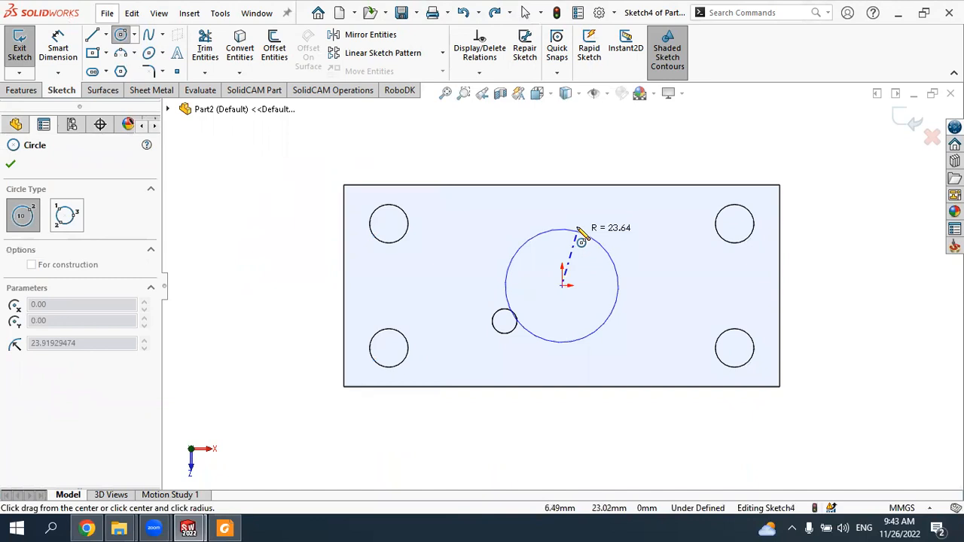
{"action": "left_click", "coordinate": [579, 227]}
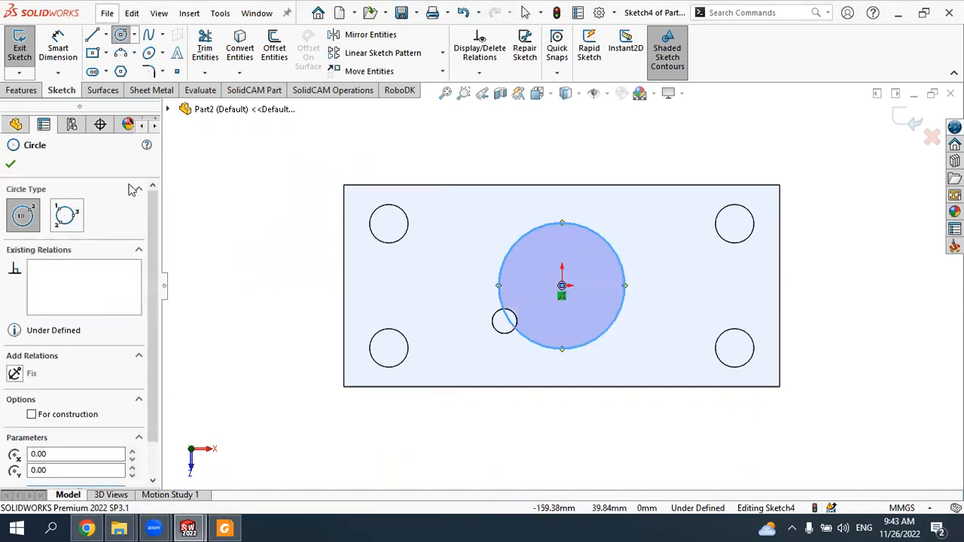
{"action": "left_click", "coordinate": [11, 164]}
{"action": "left_click", "coordinate": [911, 118]}
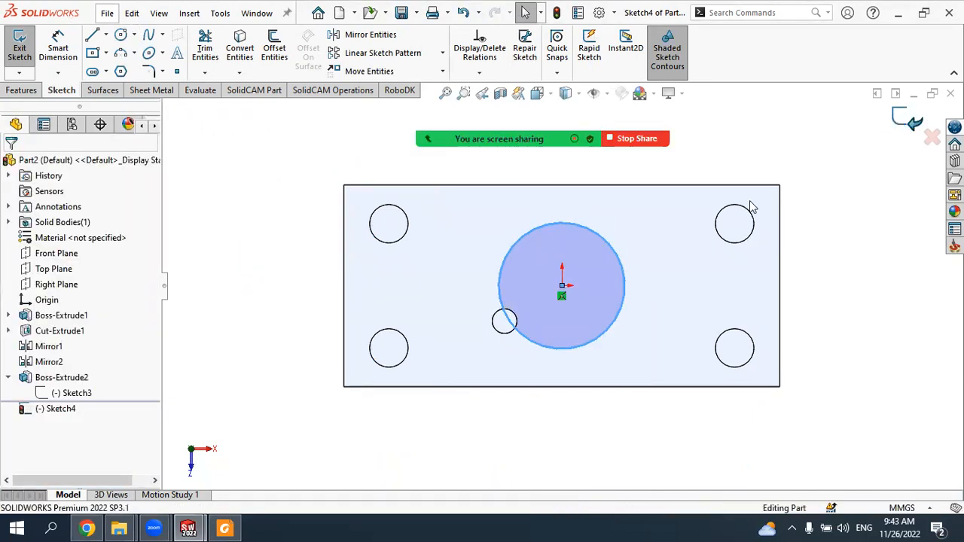
Step: Set up a circular pattern of the small boss, using the block's top face as the direction reference
{"action": "mouse_move", "coordinate": [570, 322]}
{"action": "middle_mouse_down"}
{"action": "mouse_move", "coordinate": [538, 157]}
{"action": "mouse_move", "coordinate": [520, 233]}
{"action": "middle_mouse_up"}
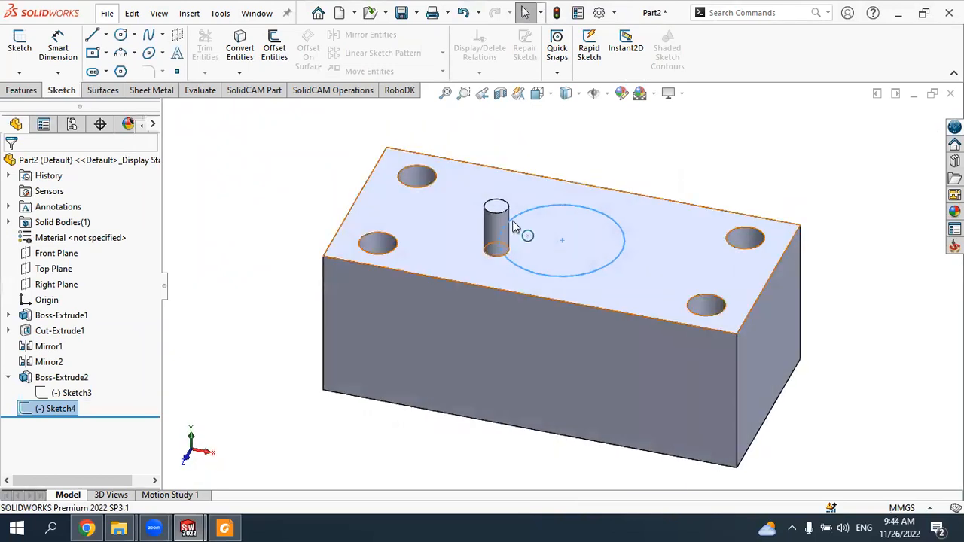
{"action": "left_click", "coordinate": [22, 90]}
{"action": "left_click", "coordinate": [421, 73]}
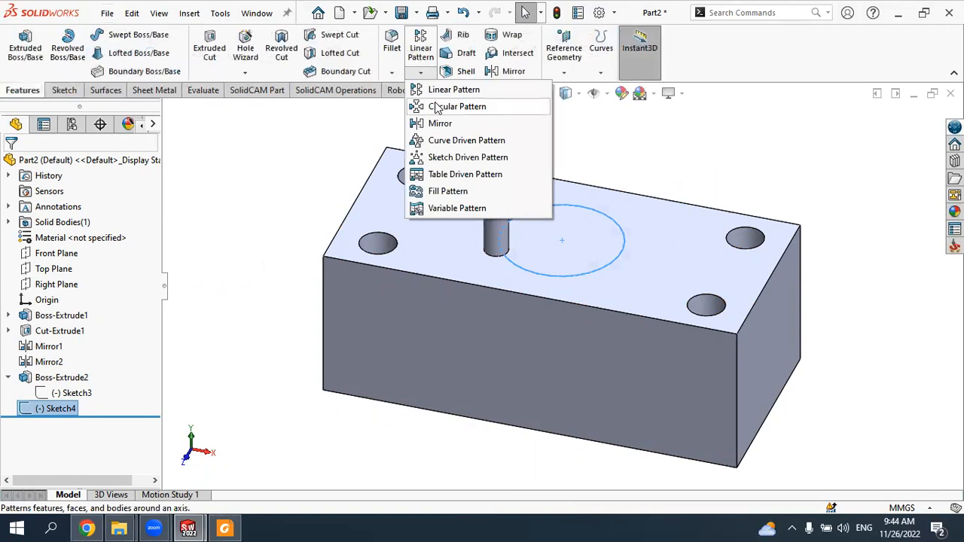
{"action": "left_click", "coordinate": [445, 165]}
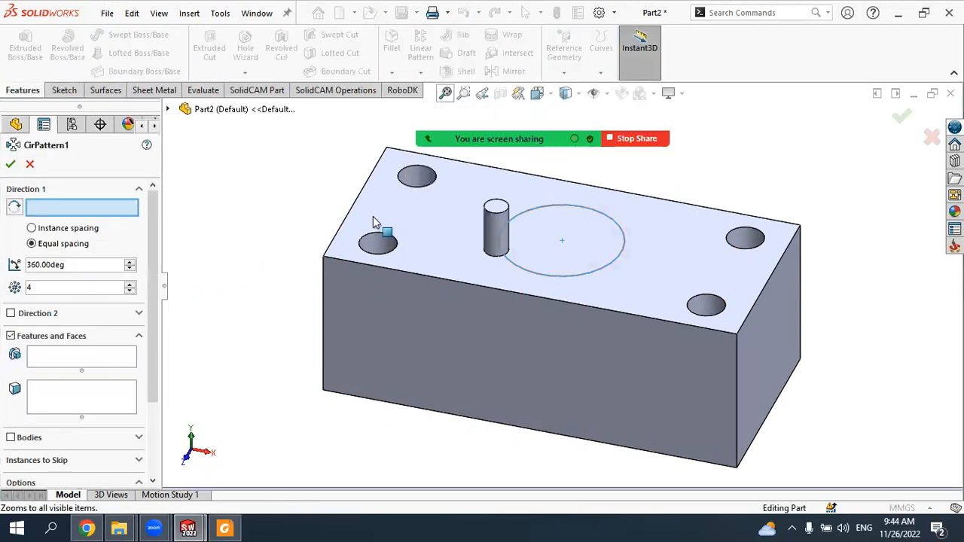
{"action": "left_click", "coordinate": [45, 360]}
{"action": "left_click", "coordinate": [493, 225]}
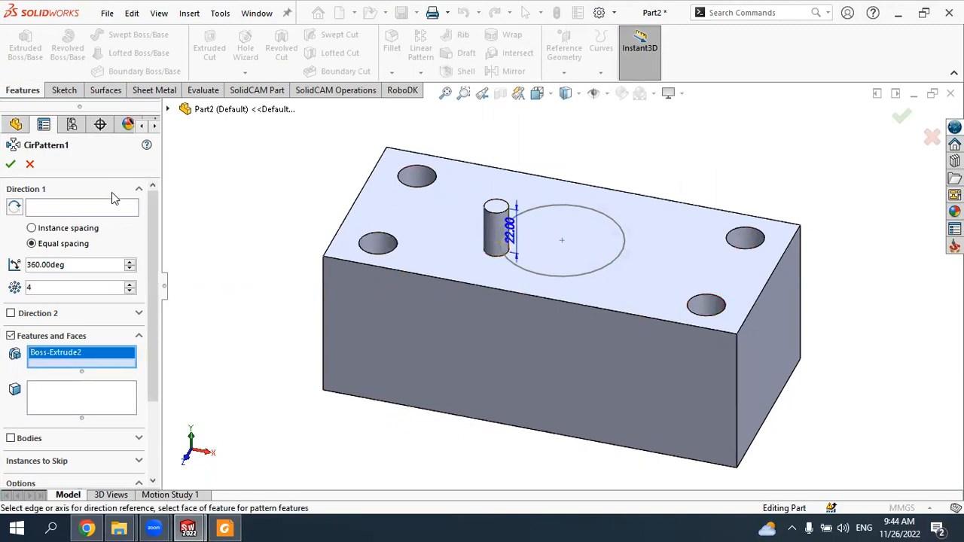
{"action": "left_click", "coordinate": [64, 208]}
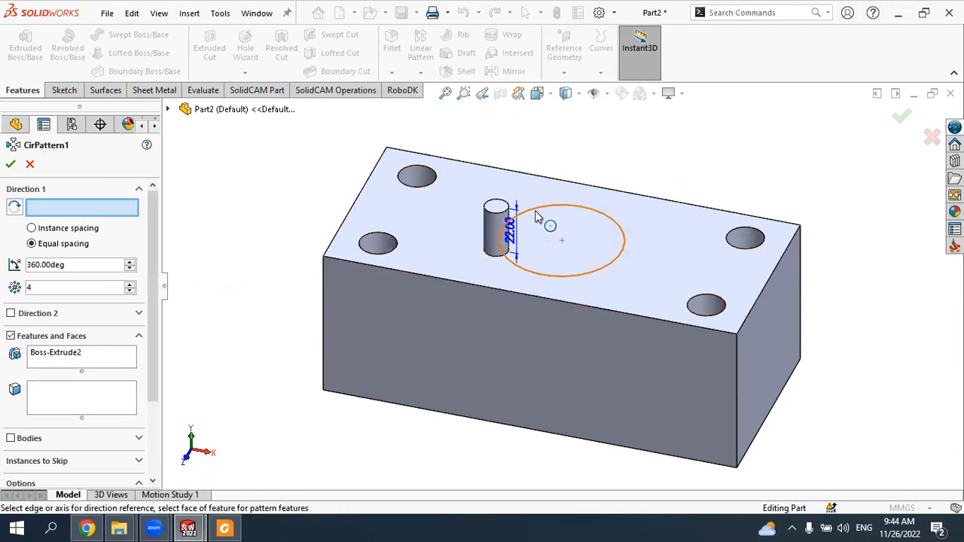
{"action": "scroll", "coordinate": [559, 213], "scroll_direction": "up", "scroll_amount": 2}
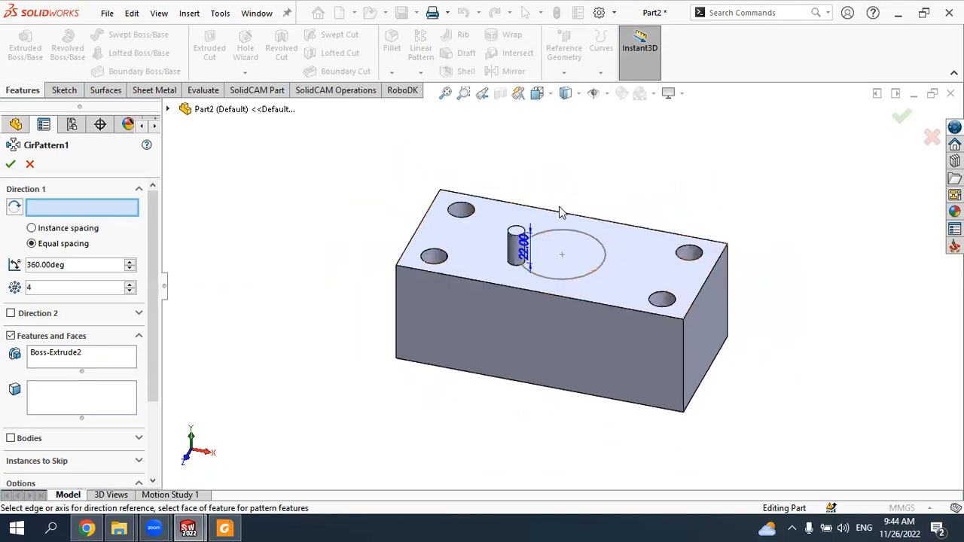
{"action": "scroll", "coordinate": [563, 208], "scroll_direction": "down", "scroll_amount": 2}
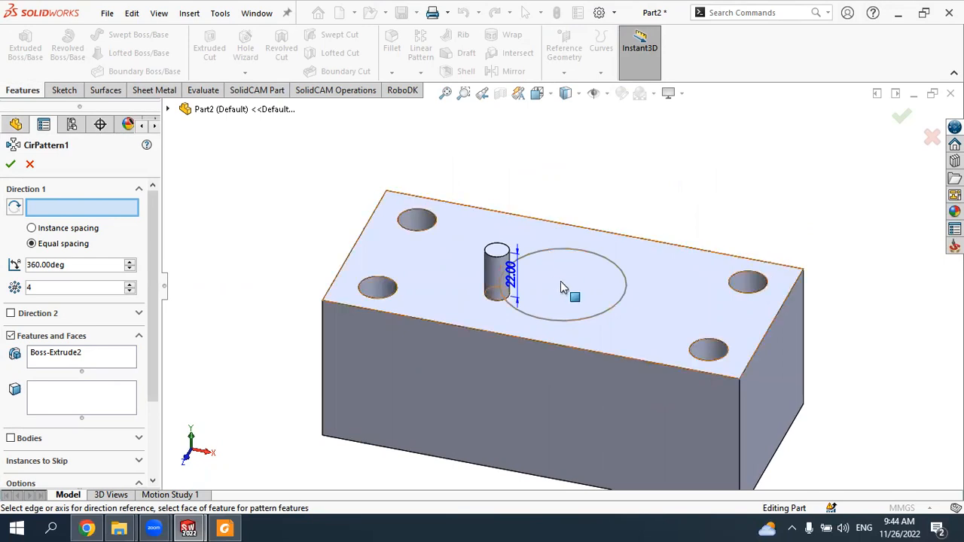
{"action": "left_click", "coordinate": [541, 324]}
{"action": "middle_click_drag", "start_coordinate": [560, 259], "coordinate": [644, 298]}
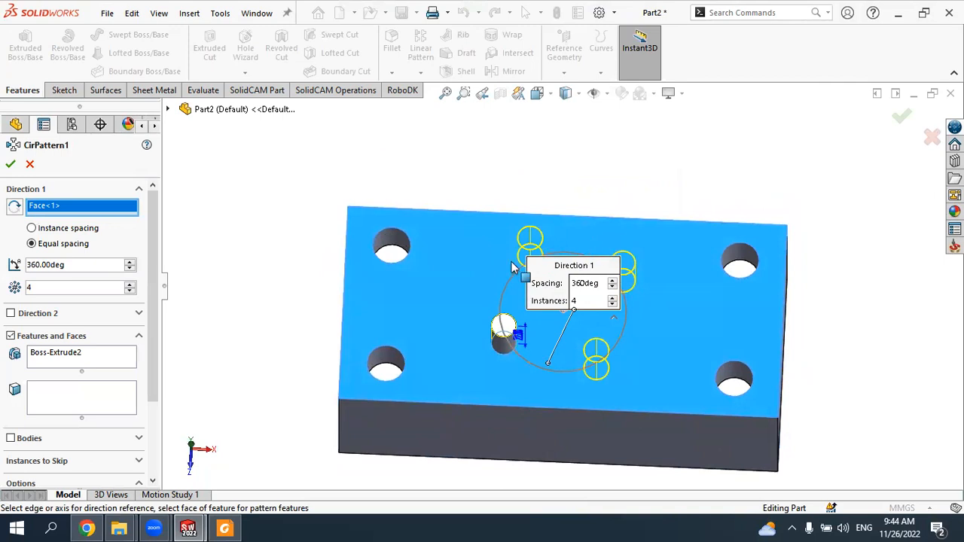
{"action": "middle_click_drag", "start_coordinate": [524, 352], "coordinate": [520, 239]}
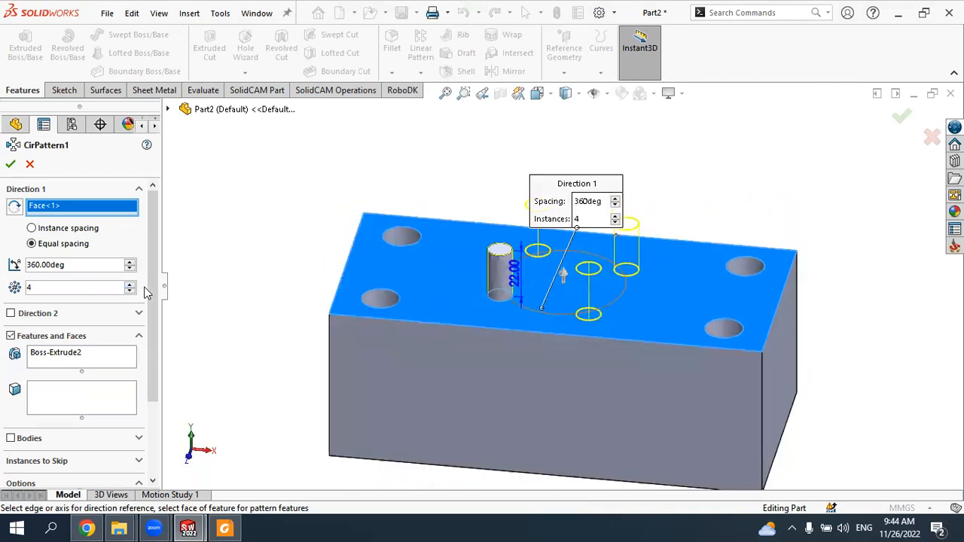
Step: Set the circular pattern to 6 instances equally spaced over 360 degrees and create it
{"action": "left_click", "coordinate": [131, 285]}
{"action": "left_click", "coordinate": [130, 284]}
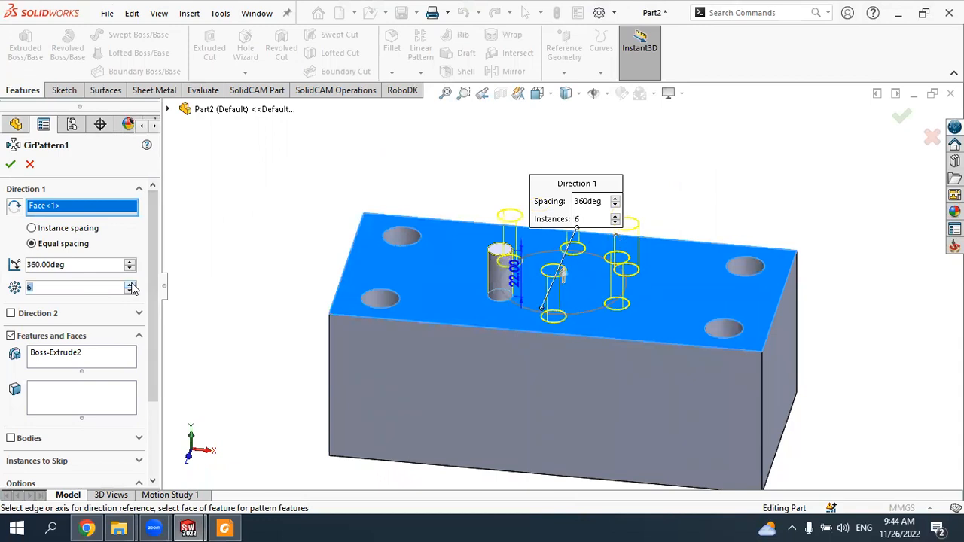
{"action": "middle_click_drag", "start_coordinate": [301, 299], "coordinate": [331, 324]}
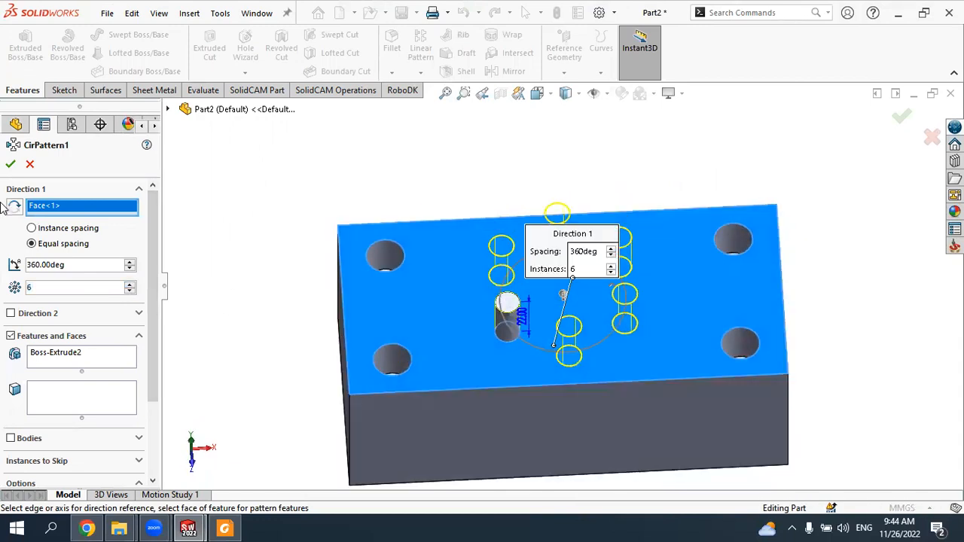
{"action": "left_click", "coordinate": [10, 164]}
{"action": "middle_click_drag", "start_coordinate": [463, 251], "coordinate": [449, 204]}
{"action": "middle_click_drag", "start_coordinate": [556, 285], "coordinate": [528, 272]}
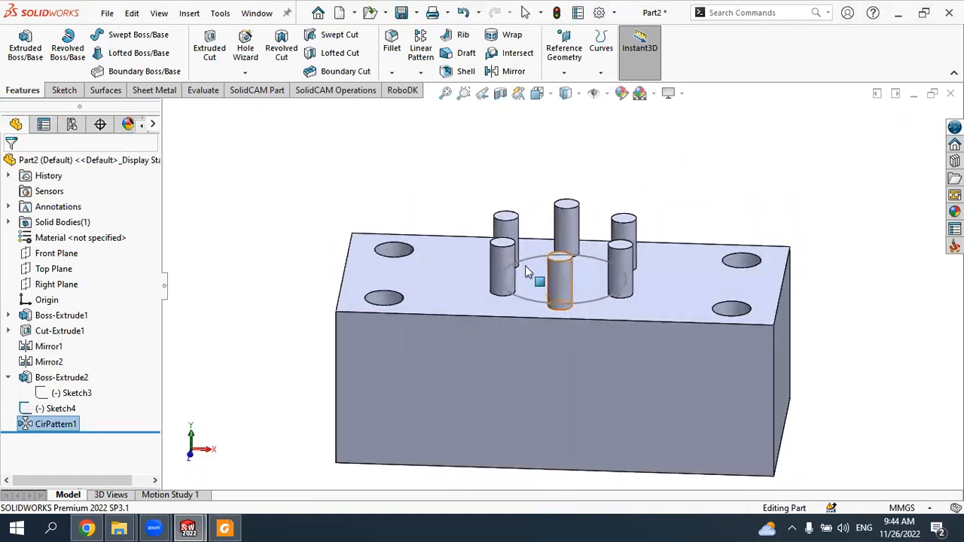
Step: Edit the circular pattern so its instances are equally spaced over a total angle of 180 degrees
{"action": "left_click", "coordinate": [65, 424]}
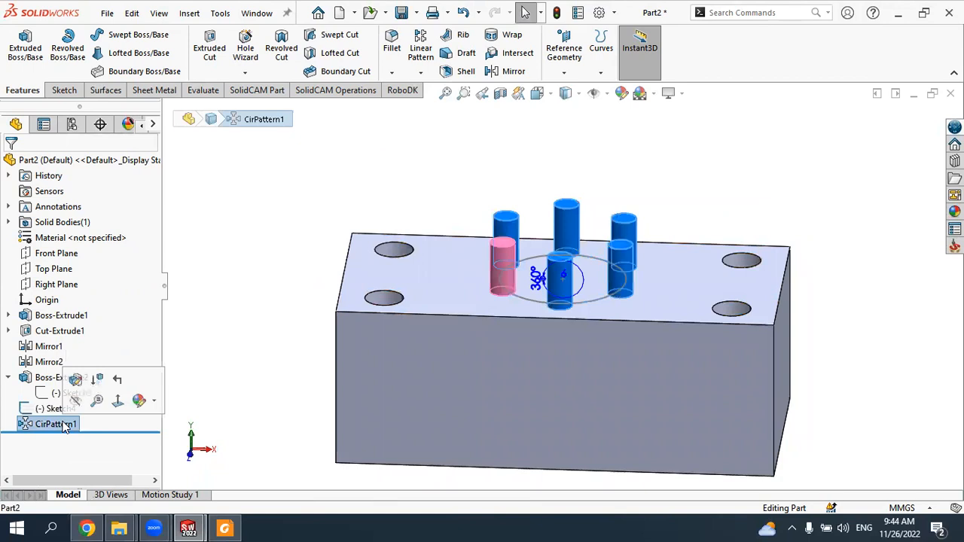
{"action": "left_click", "coordinate": [76, 379]}
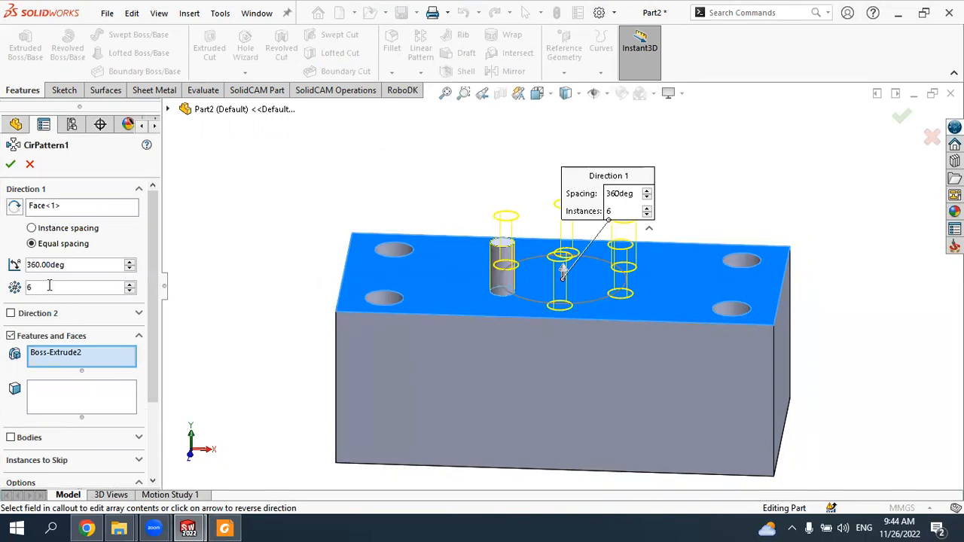
{"action": "left_click", "coordinate": [130, 268]}
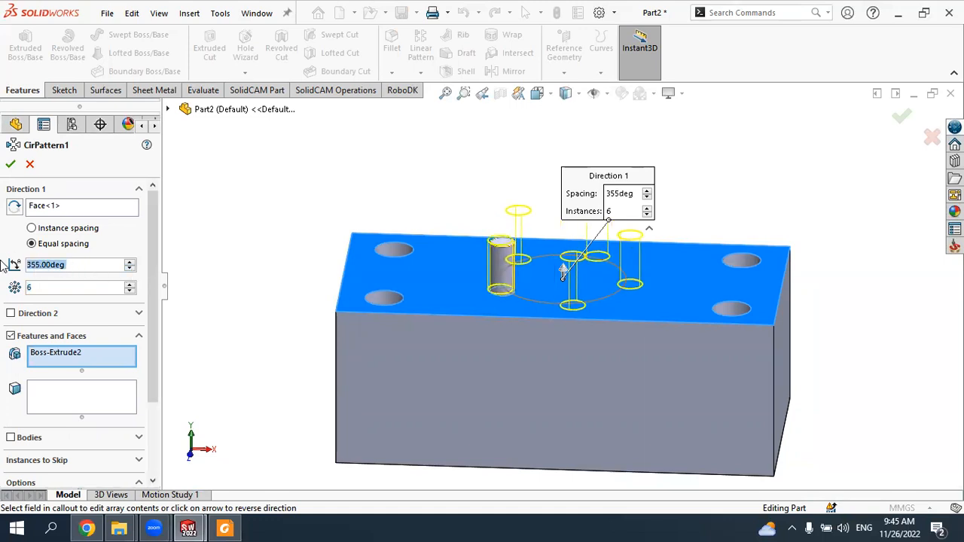
{"action": "type", "text": "18"}
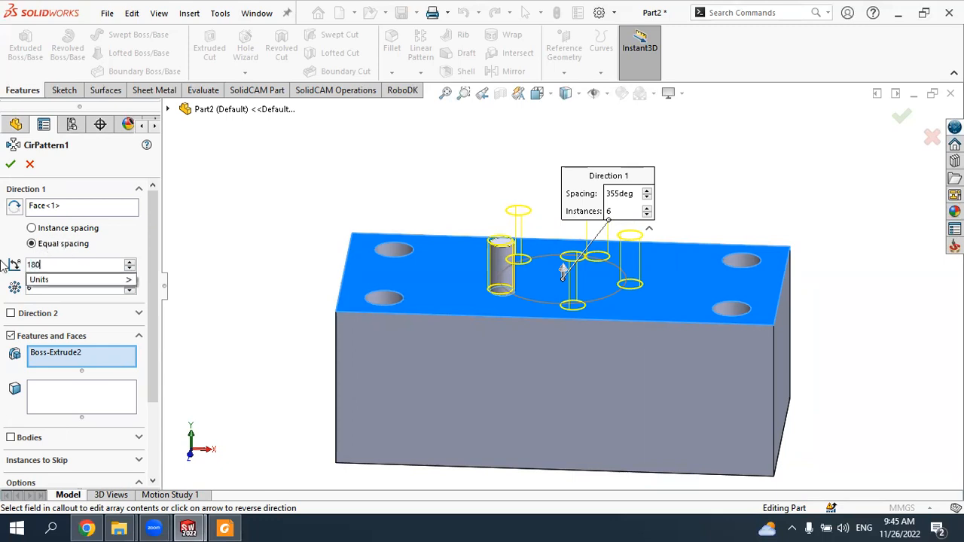
{"action": "type", "text": "0"}
{"action": "key", "text": "Return"}
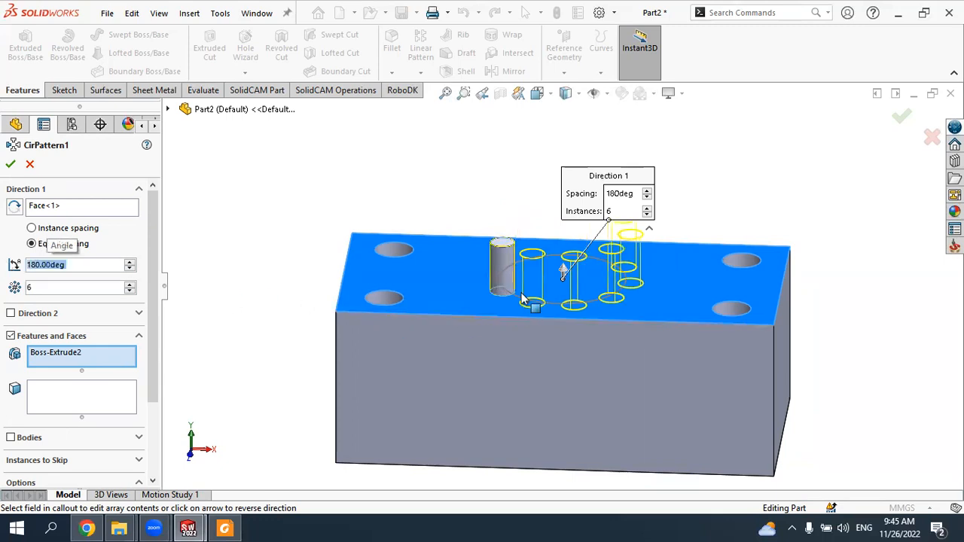
{"action": "middle_click_drag", "start_coordinate": [557, 294], "coordinate": [609, 365]}
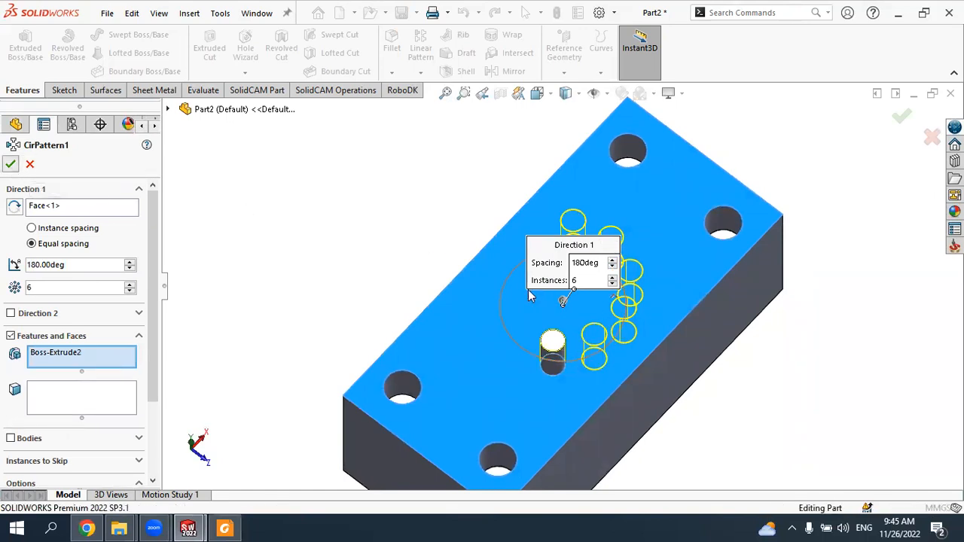
{"action": "left_click", "coordinate": [10, 164]}
{"action": "middle_click_drag", "start_coordinate": [452, 264], "coordinate": [398, 241]}
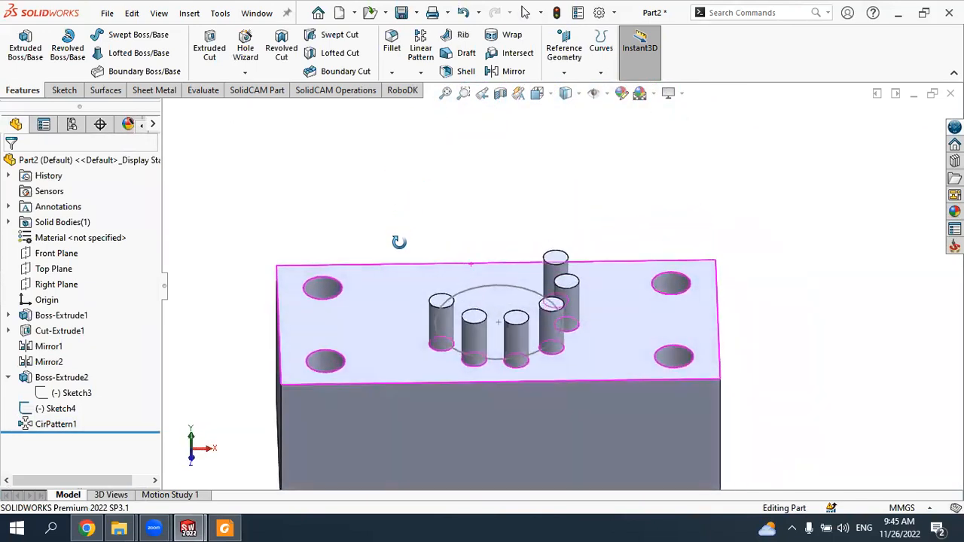
Step: Delete the circular pattern of bosses and the sketch containing the large origin-centred circle
{"action": "left_click", "coordinate": [475, 340]}
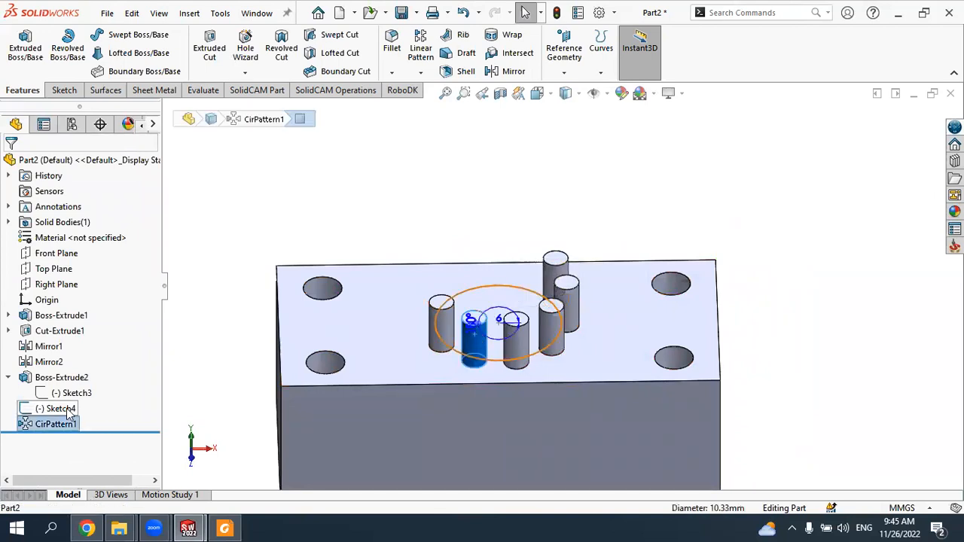
{"action": "left_click", "coordinate": [55, 424]}
{"action": "right_click", "coordinate": [59, 424]}
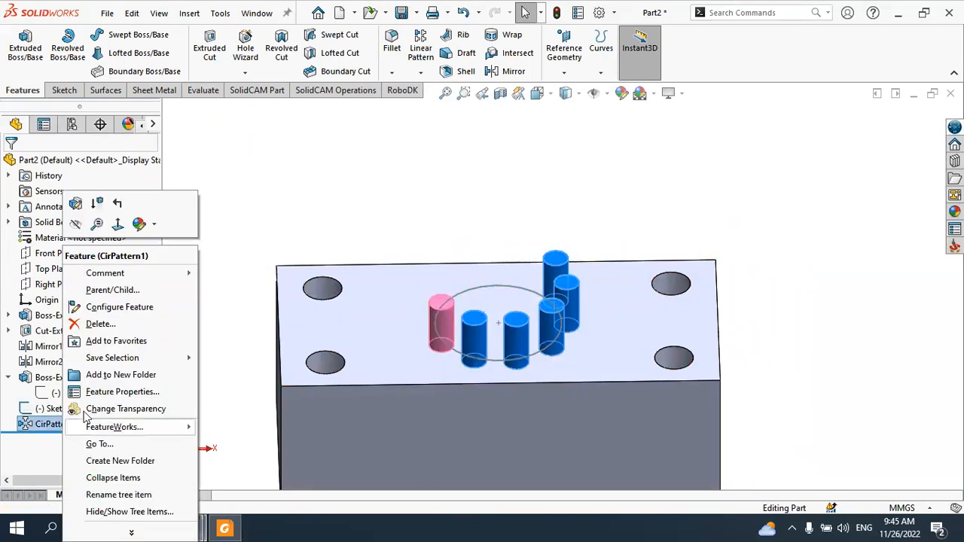
{"action": "left_click", "coordinate": [101, 324]}
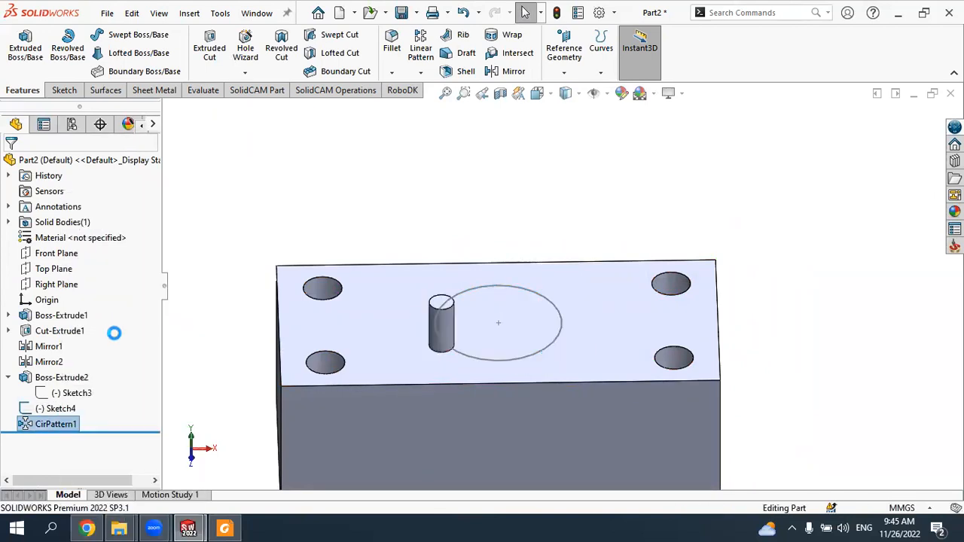
{"action": "left_click", "coordinate": [64, 410]}
{"action": "right_click", "coordinate": [63, 410]}
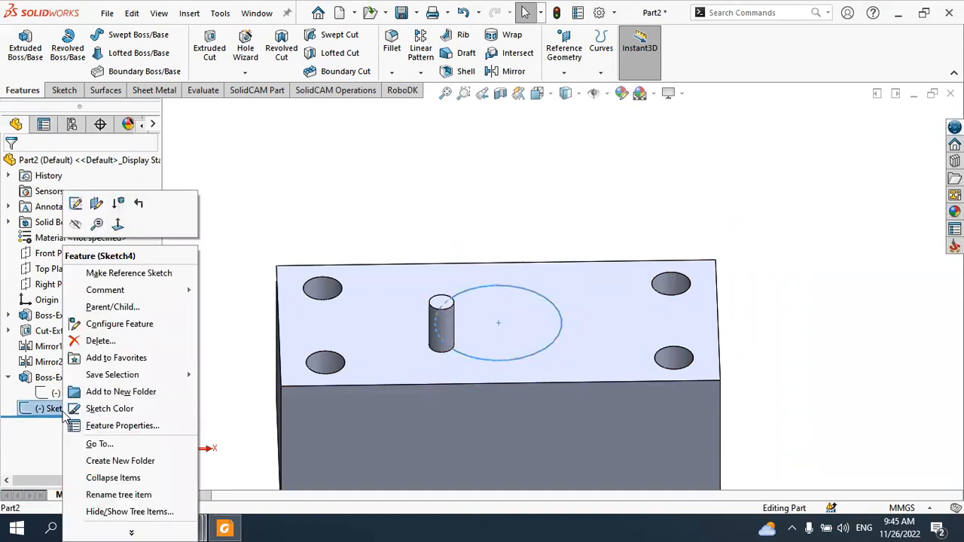
{"action": "left_click", "coordinate": [98, 341]}
{"action": "left_click", "coordinate": [384, 358]}
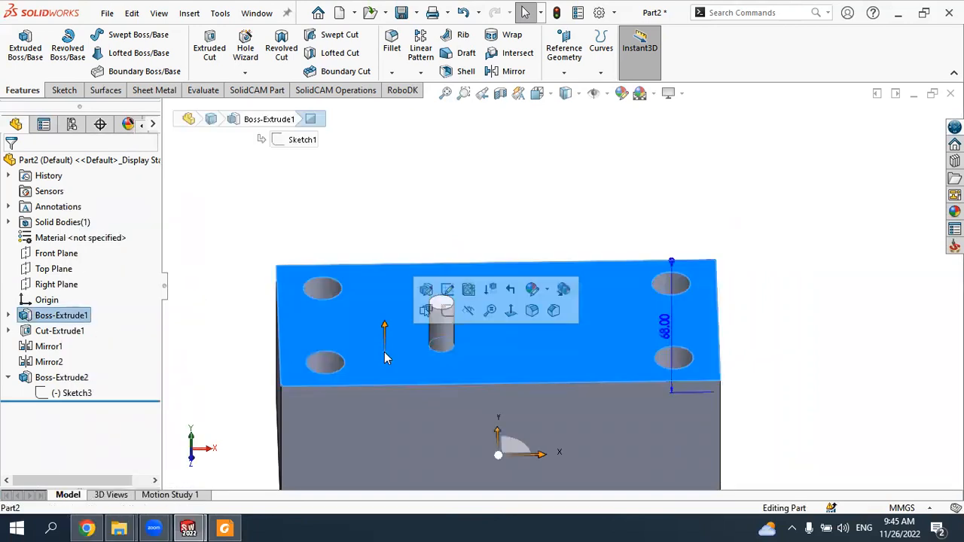
{"action": "left_click", "coordinate": [446, 290]}
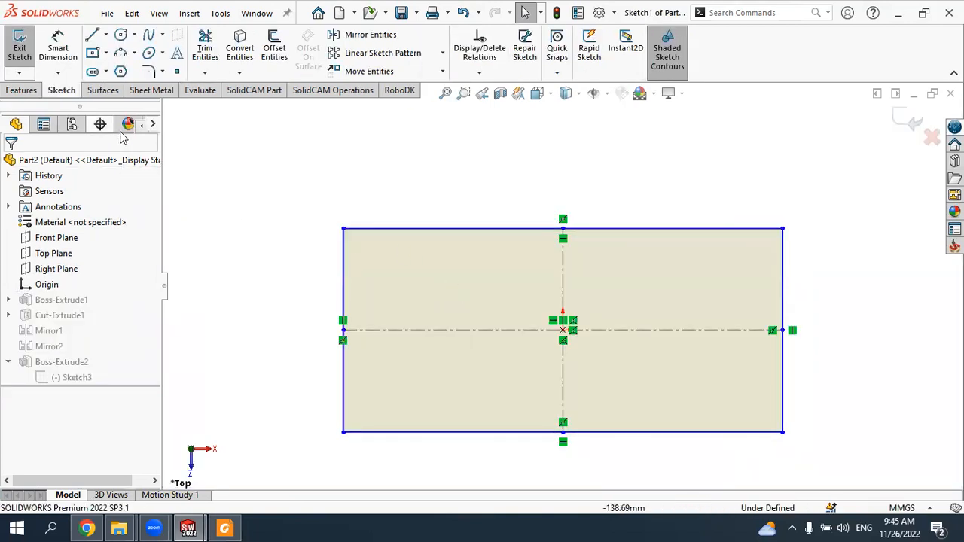
{"action": "left_click", "coordinate": [907, 122]}
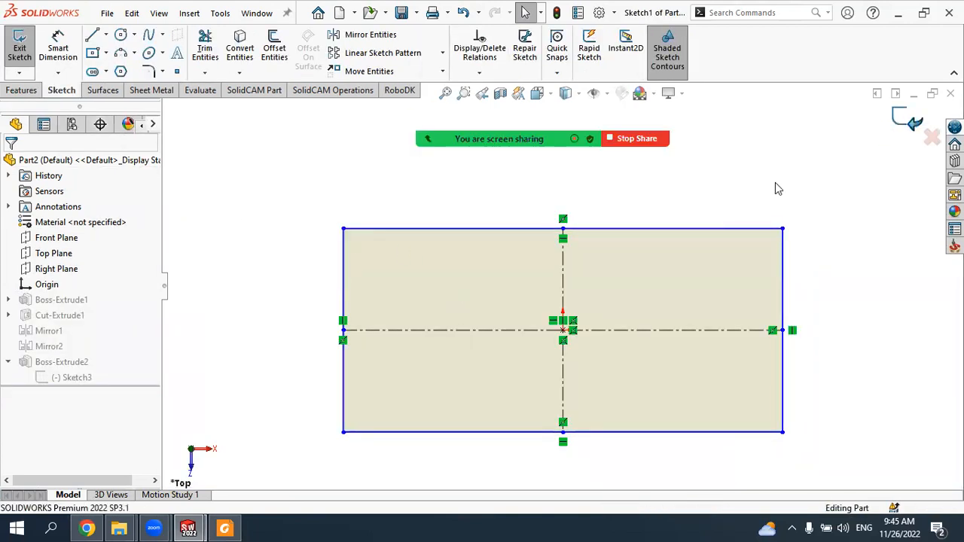
Step: Sketch a three-point arc of about 60 mm radius and 90° on the block's top face, starting beside the small boss
{"action": "left_click", "coordinate": [590, 311]}
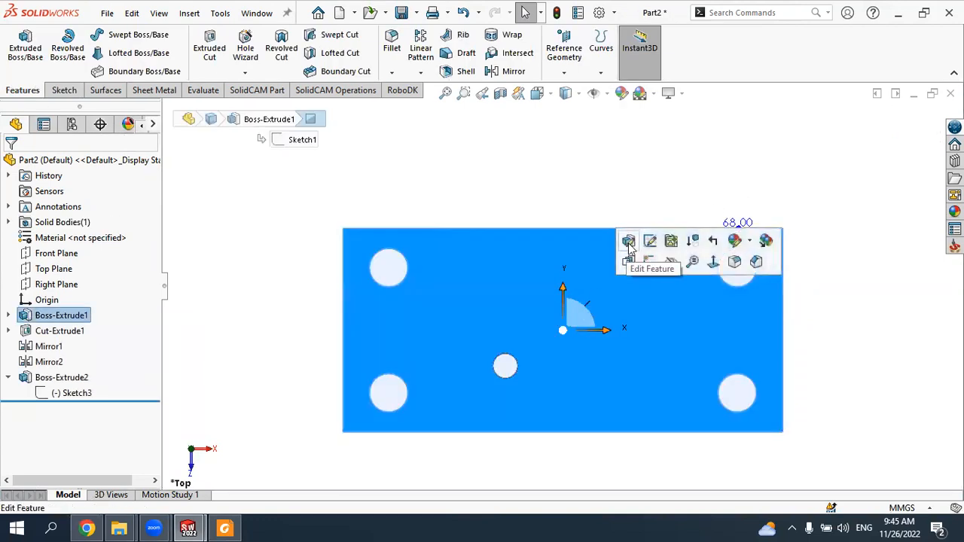
{"action": "left_click", "coordinate": [655, 262]}
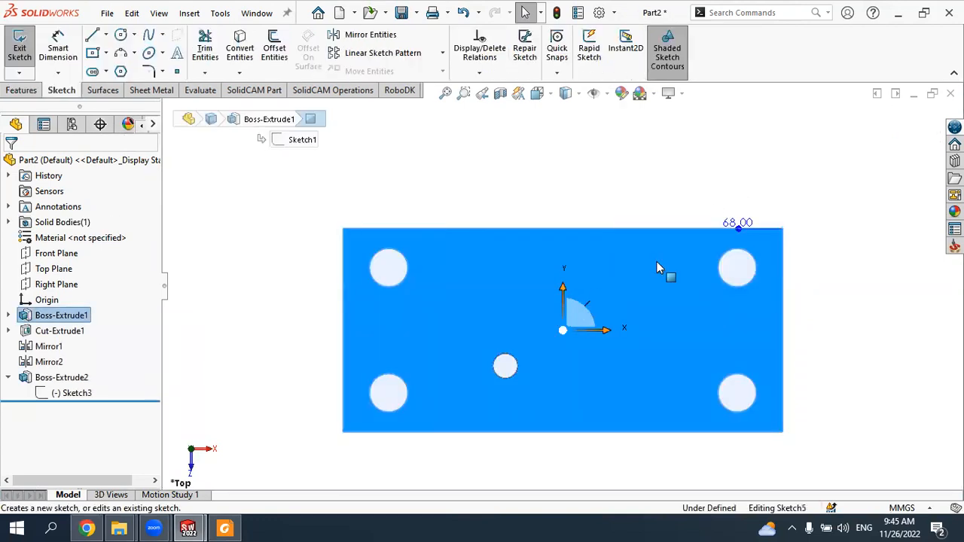
{"action": "left_click", "coordinate": [136, 56]}
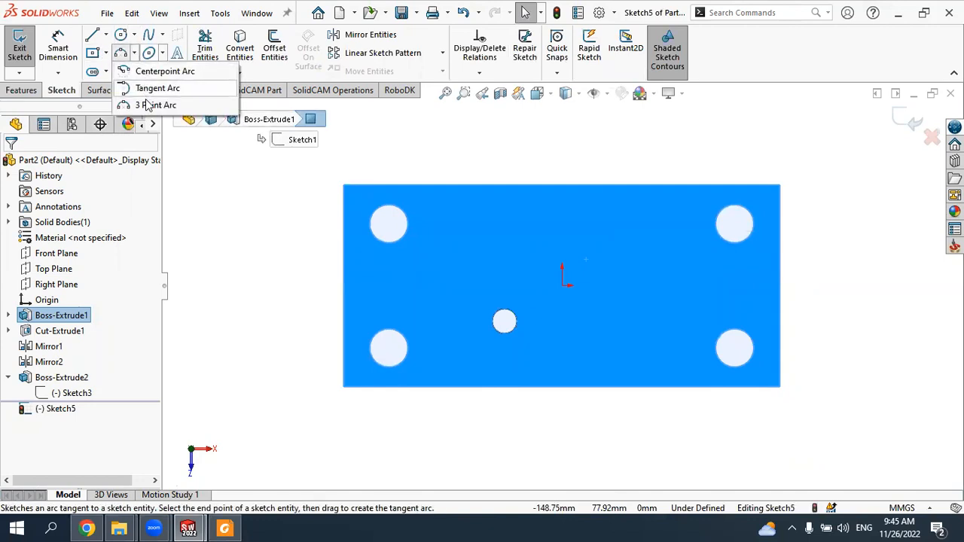
{"action": "left_click", "coordinate": [148, 103]}
{"action": "left_click", "coordinate": [516, 334]}
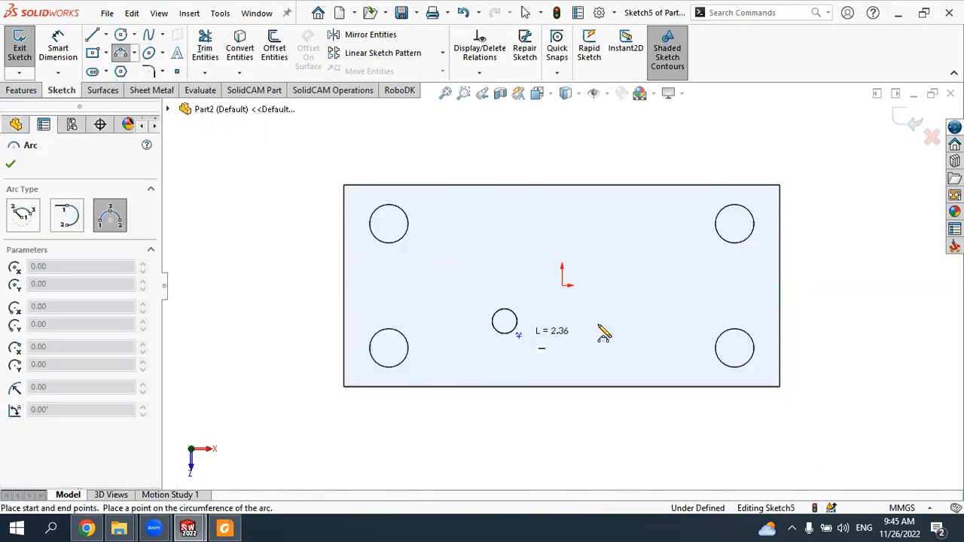
{"action": "left_click", "coordinate": [681, 217]}
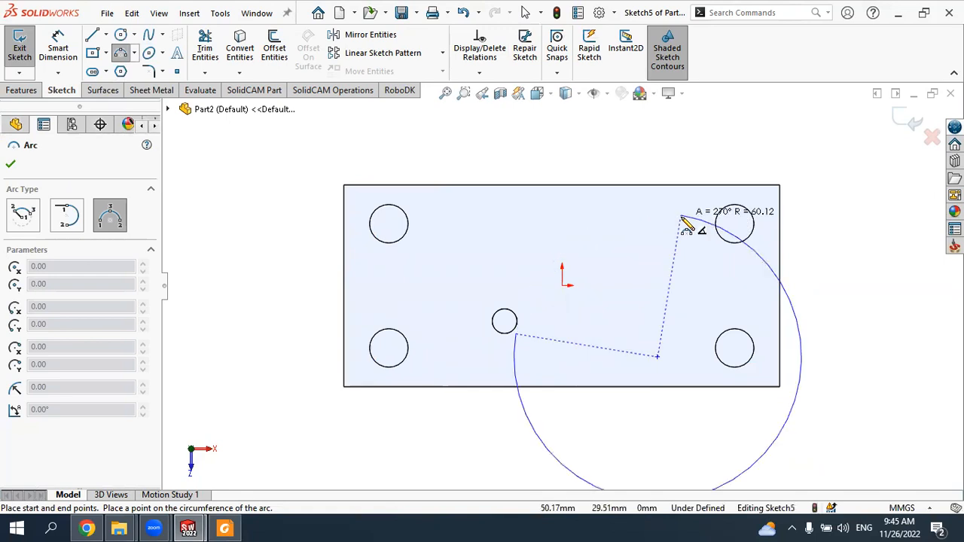
{"action": "left_click", "coordinate": [663, 279]}
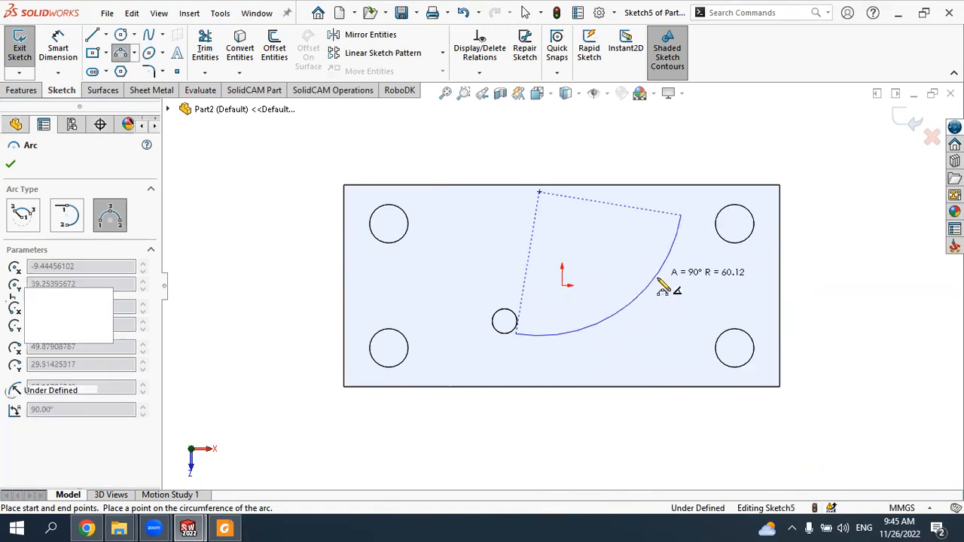
{"action": "left_click", "coordinate": [11, 164]}
{"action": "left_click", "coordinate": [908, 118]}
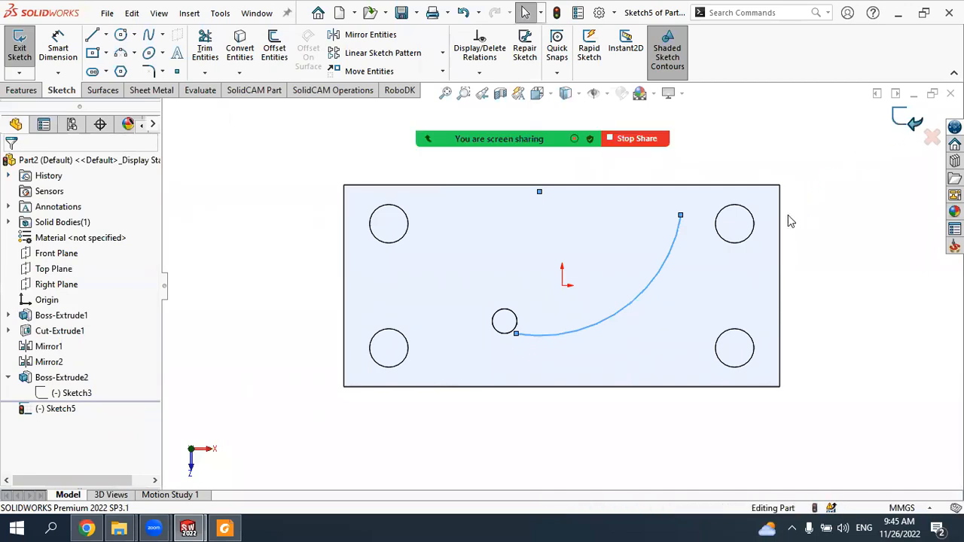
Step: Set up a curve driven pattern of the small boss that follows the sketched arc
{"action": "left_click", "coordinate": [506, 412]}
{"action": "middle_click_drag", "start_coordinate": [510, 344], "coordinate": [510, 252]}
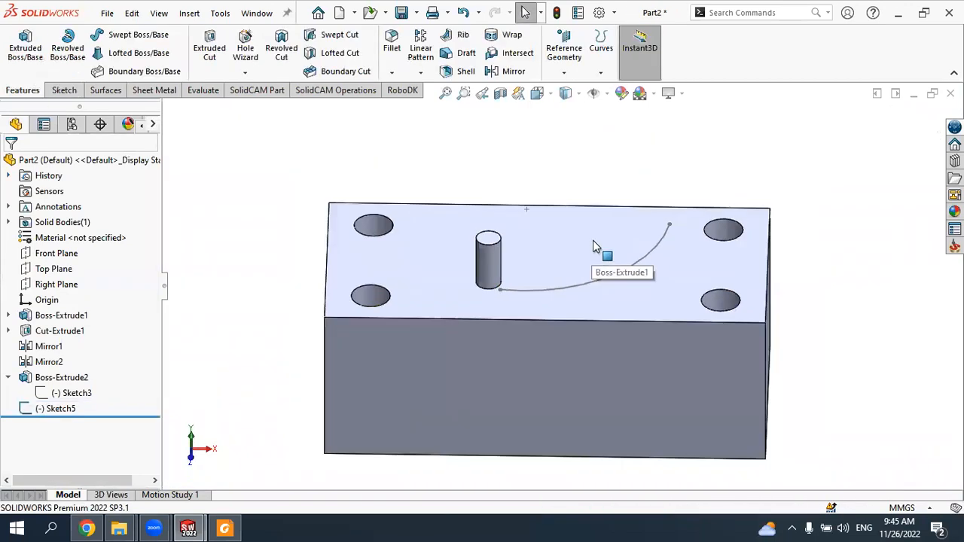
{"action": "middle_click_drag", "start_coordinate": [592, 243], "coordinate": [512, 158]}
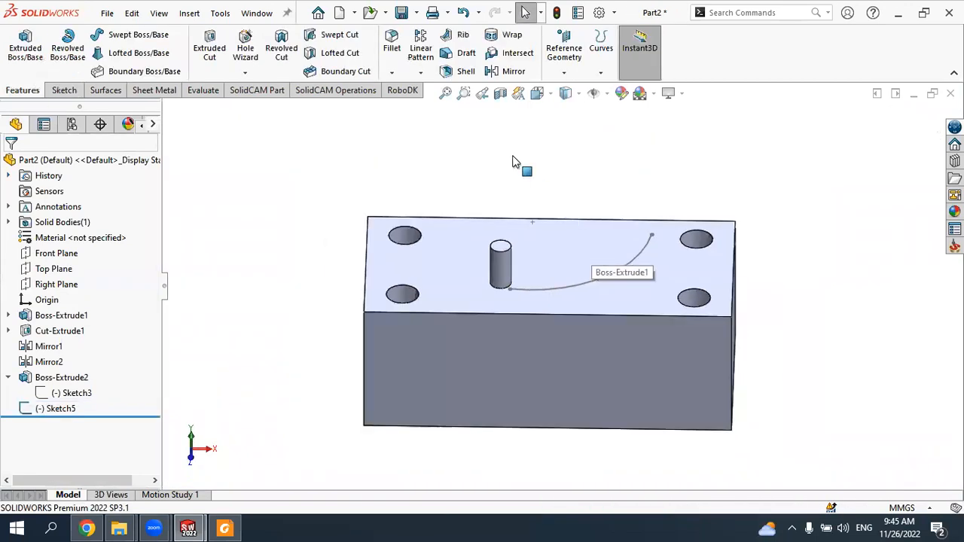
{"action": "left_click", "coordinate": [421, 73]}
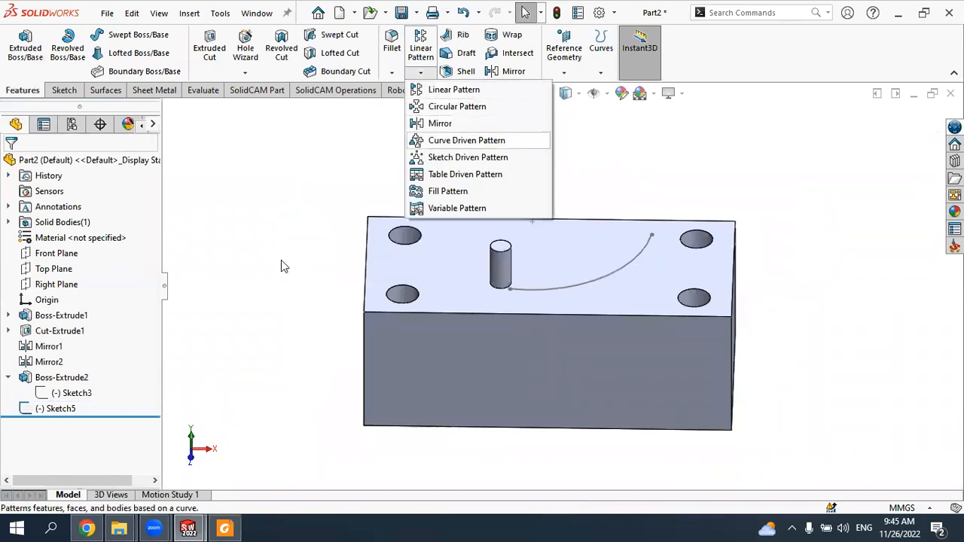
{"action": "left_click_drag", "start_coordinate": [155, 306], "coordinate": [159, 397]}
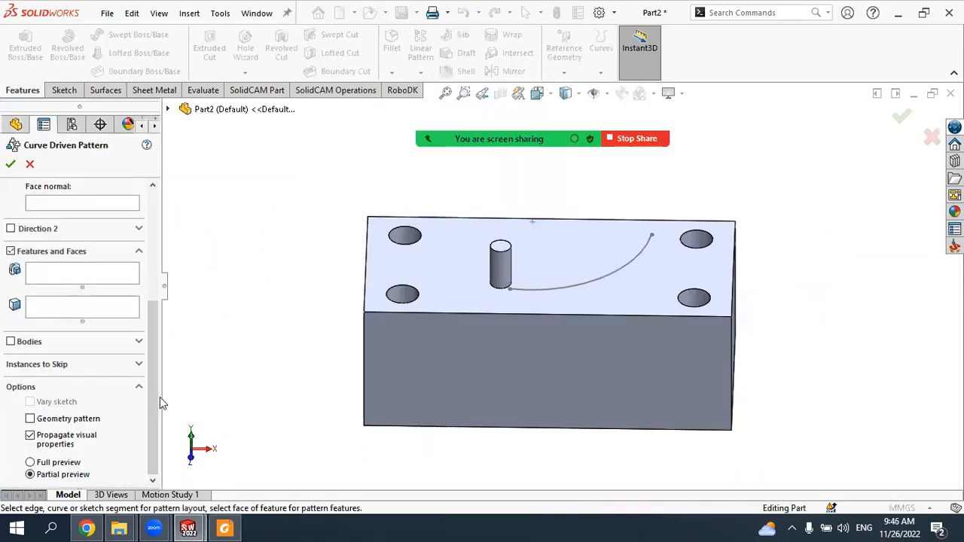
{"action": "left_click", "coordinate": [58, 272]}
{"action": "left_click", "coordinate": [509, 265]}
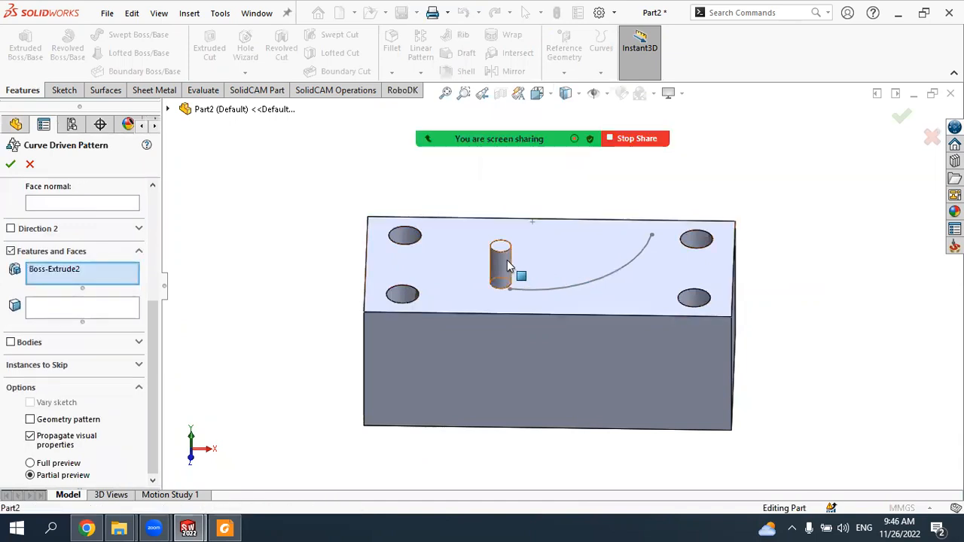
{"action": "scroll", "coordinate": [126, 249], "scroll_direction": "up", "scroll_amount": 5}
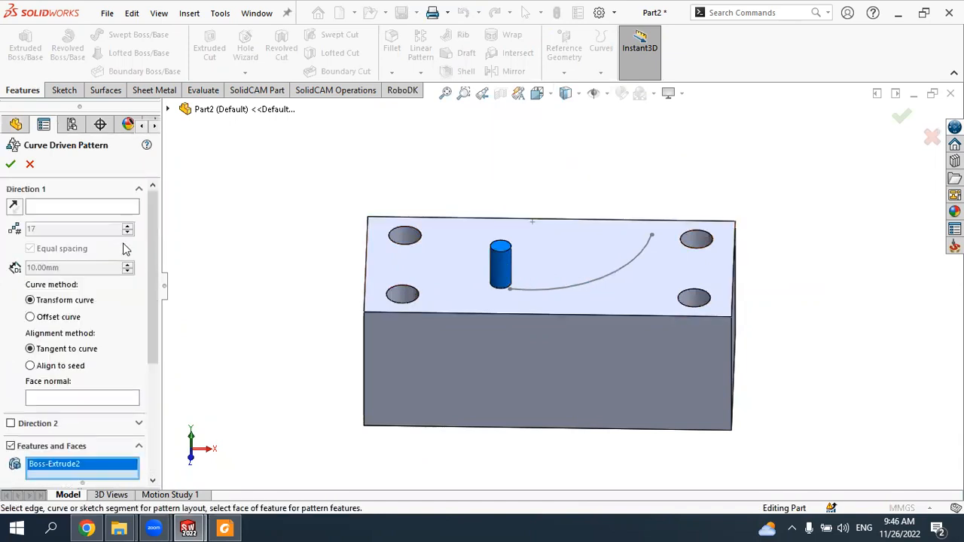
{"action": "left_click", "coordinate": [60, 211]}
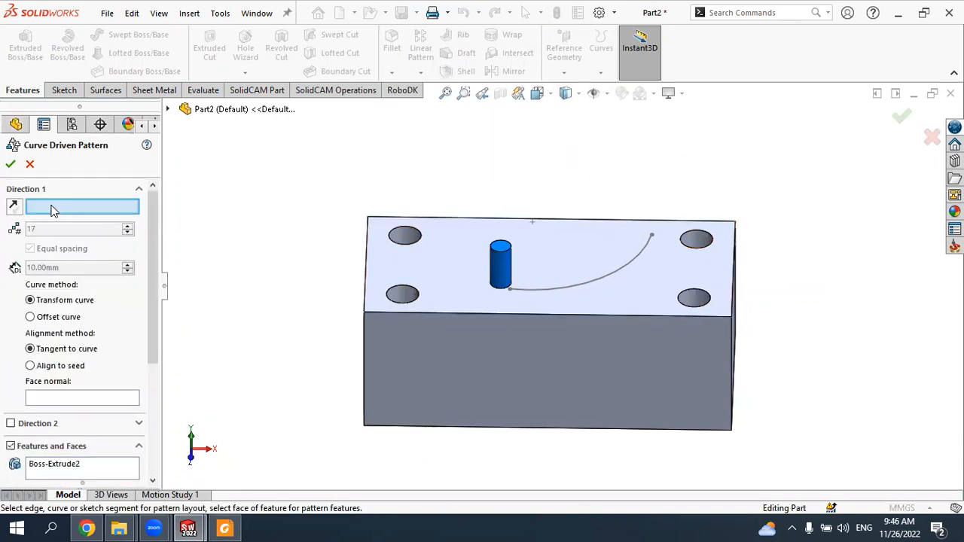
{"action": "left_click", "coordinate": [547, 295]}
{"action": "mouse_move", "coordinate": [587, 289]}
{"action": "middle_mouse_down"}
{"action": "mouse_move", "coordinate": [577, 338]}
{"action": "mouse_move", "coordinate": [610, 351]}
{"action": "mouse_move", "coordinate": [597, 297]}
{"action": "middle_mouse_up"}
{"action": "scroll", "coordinate": [597, 293], "scroll_direction": "up", "scroll_amount": 2}
{"action": "scroll", "coordinate": [531, 338], "scroll_direction": "down", "scroll_amount": 3}
{"action": "middle_click_drag", "start_coordinate": [507, 386], "coordinate": [494, 341]}
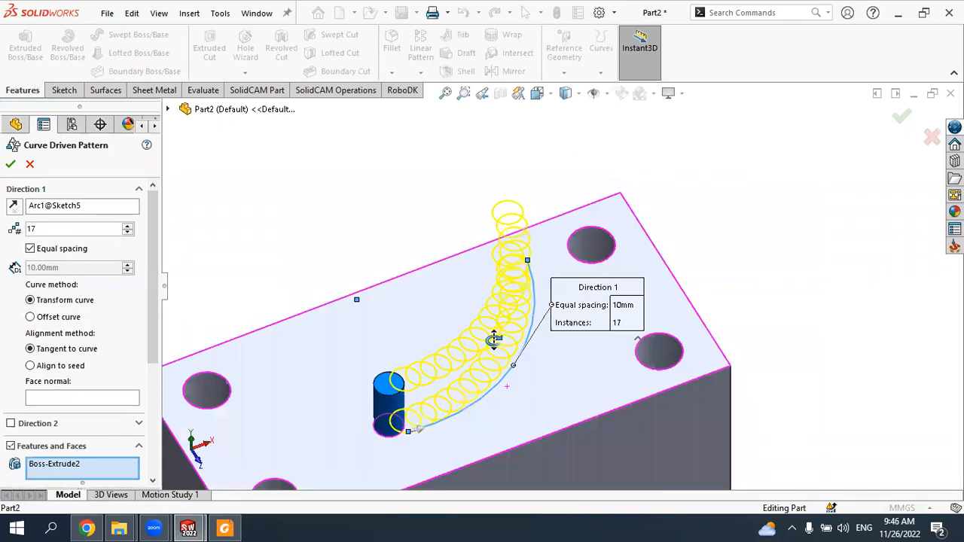
{"action": "middle_click_drag", "start_coordinate": [488, 306], "coordinate": [465, 323]}
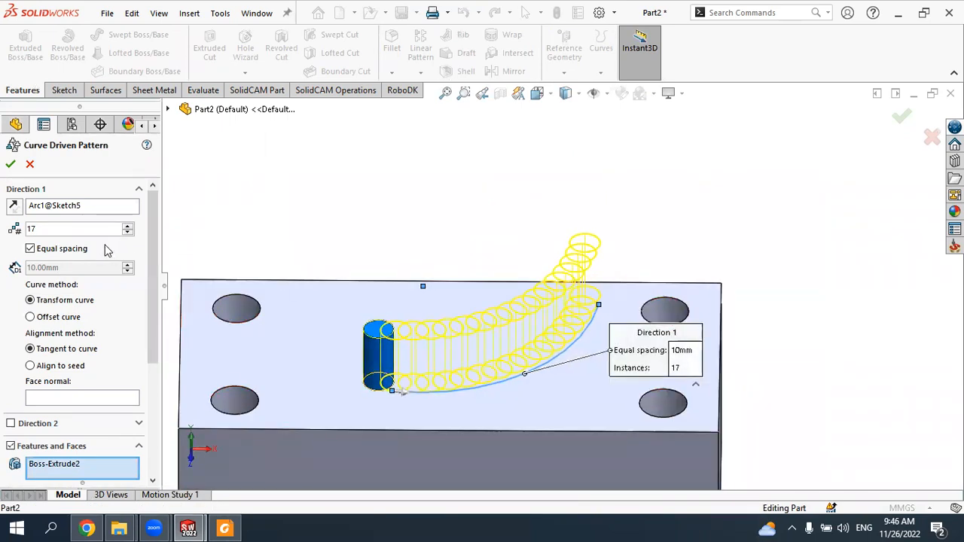
Step: Reduce the curve driven pattern to 5 equally spaced instances
{"action": "left_click", "coordinate": [129, 233]}
{"action": "left_click", "coordinate": [129, 233]}
{"action": "left_click", "coordinate": [129, 232]}
{"action": "left_click", "coordinate": [129, 233]}
{"action": "left_click", "coordinate": [129, 232]}
{"action": "left_click", "coordinate": [129, 233]}
{"action": "left_click", "coordinate": [129, 233]}
{"action": "left_click", "coordinate": [129, 233]}
{"action": "left_click", "coordinate": [129, 232]}
{"action": "left_click", "coordinate": [129, 233]}
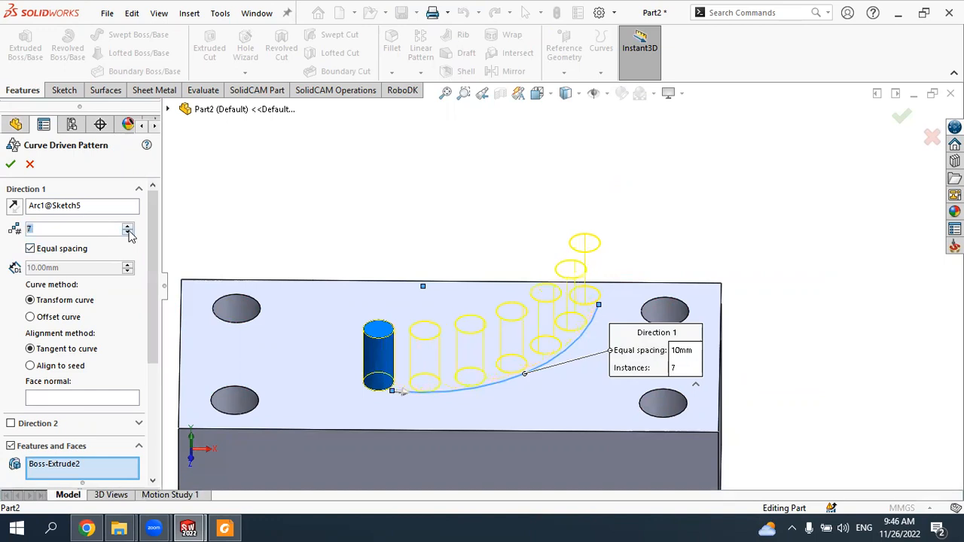
{"action": "left_click", "coordinate": [128, 232]}
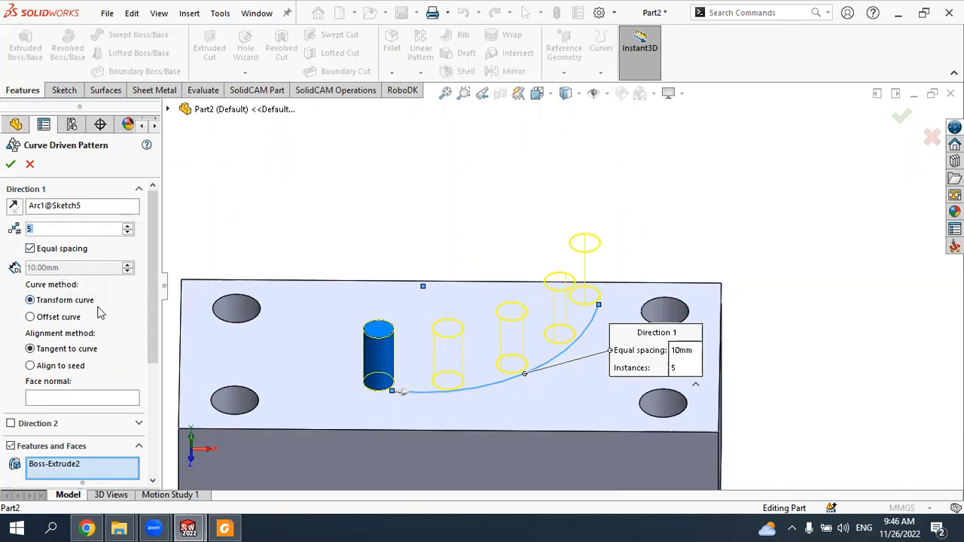
Step: Switch the curve method to Offset curve and create the curve driven pattern of bosses
{"action": "left_click", "coordinate": [75, 321]}
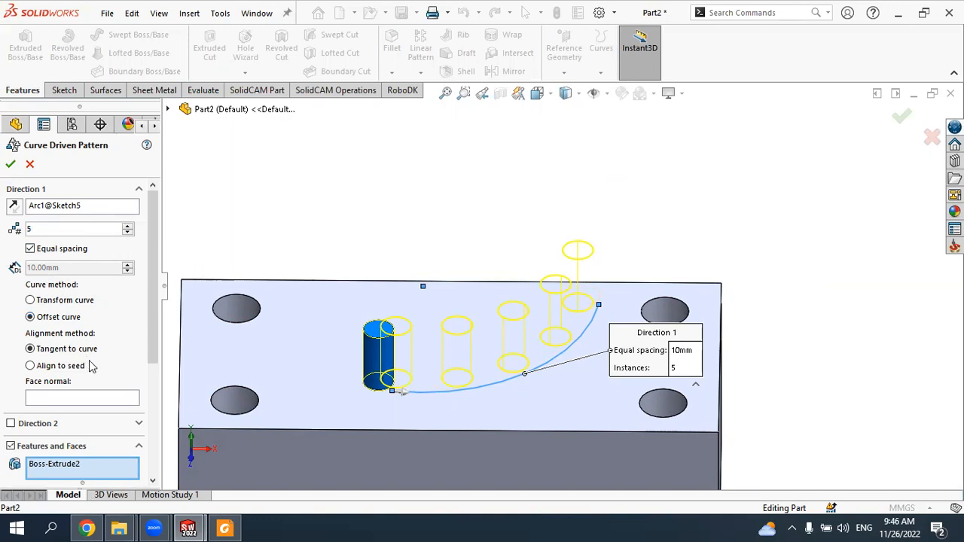
{"action": "left_click", "coordinate": [10, 163]}
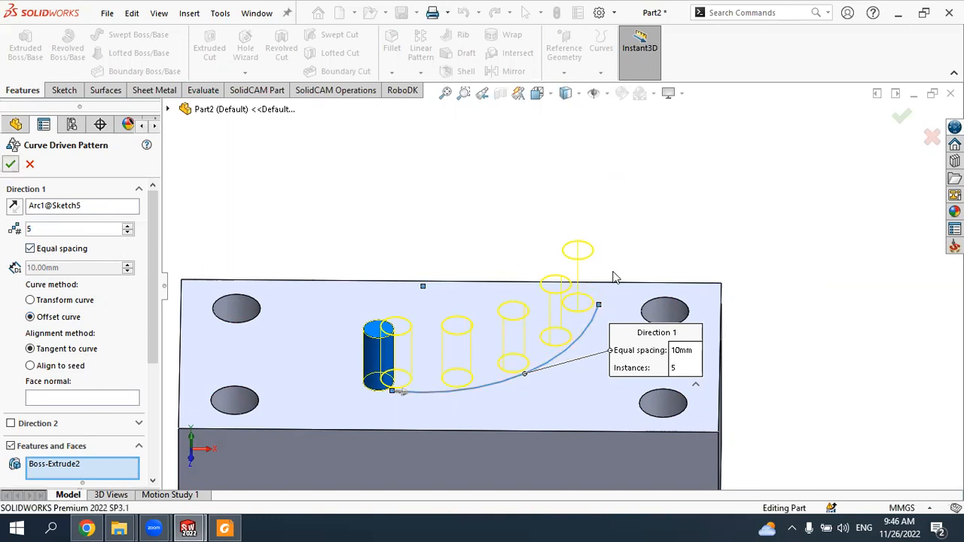
{"action": "mouse_move", "coordinate": [501, 290]}
{"action": "middle_mouse_down"}
{"action": "mouse_move", "coordinate": [510, 267]}
{"action": "mouse_move", "coordinate": [538, 276]}
{"action": "mouse_move", "coordinate": [491, 267]}
{"action": "mouse_move", "coordinate": [511, 309]}
{"action": "mouse_move", "coordinate": [531, 316]}
{"action": "mouse_move", "coordinate": [518, 294]}
{"action": "middle_mouse_up"}
{"action": "scroll", "coordinate": [544, 319], "scroll_direction": "down", "scroll_amount": 3}
{"action": "scroll", "coordinate": [486, 341], "scroll_direction": "up", "scroll_amount": 3}
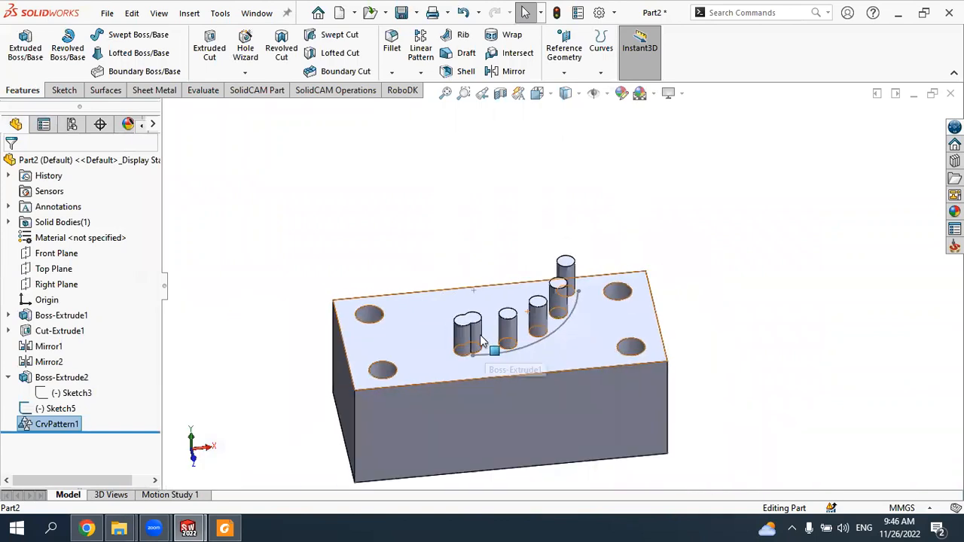
{"action": "scroll", "coordinate": [476, 331], "scroll_direction": "down", "scroll_amount": 4}
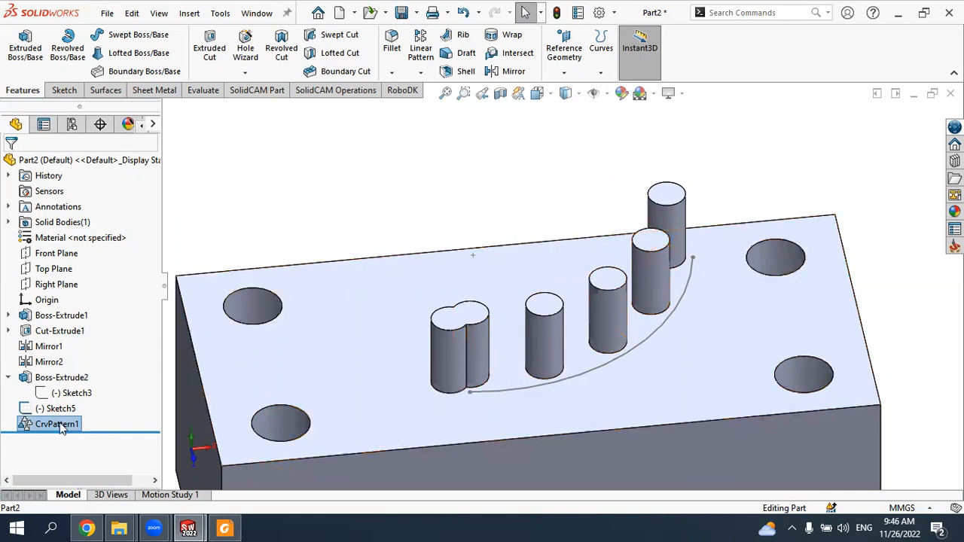
Step: Delete the curve driven pattern of bosses and the arc sketch it follows
{"action": "left_click", "coordinate": [45, 428]}
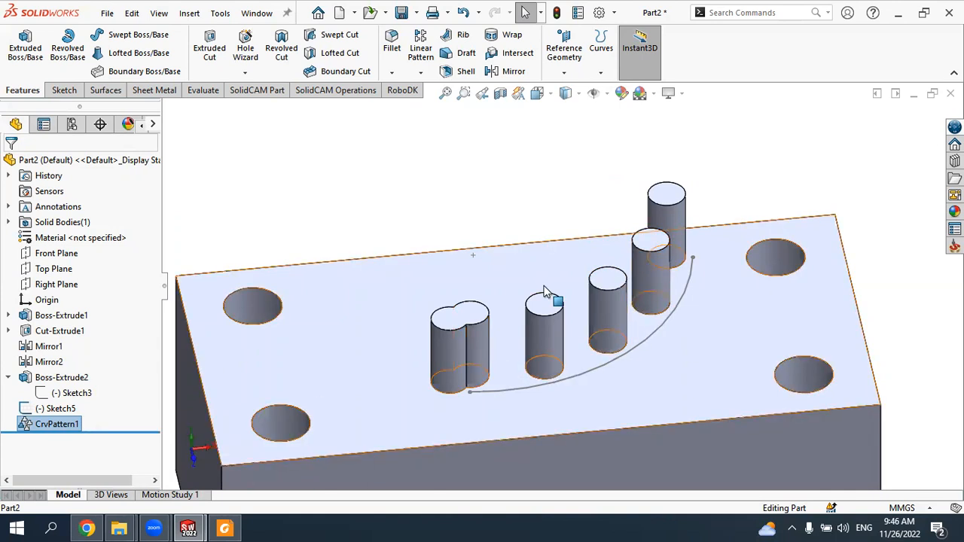
{"action": "scroll", "coordinate": [549, 295], "scroll_direction": "up", "scroll_amount": 3}
{"action": "left_click", "coordinate": [54, 424]}
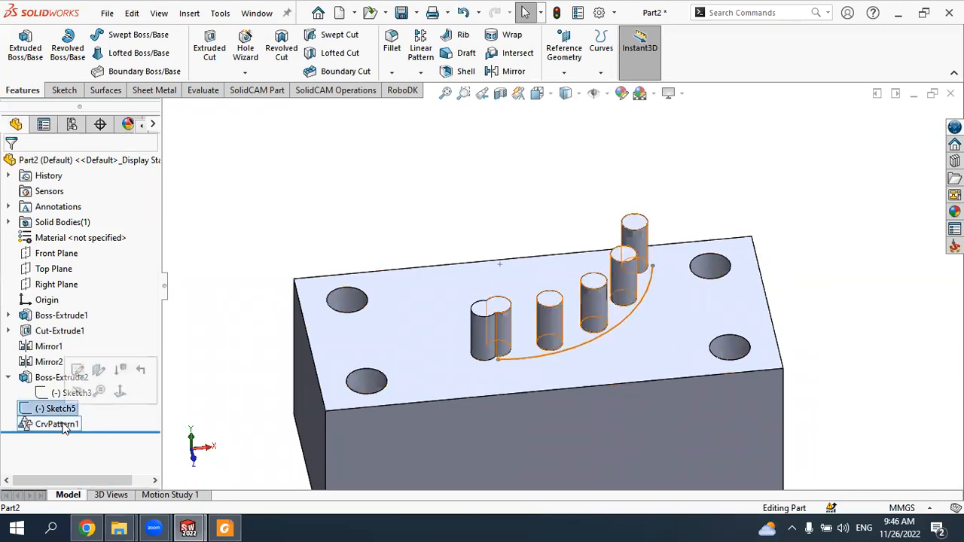
{"action": "right_click", "coordinate": [59, 424]}
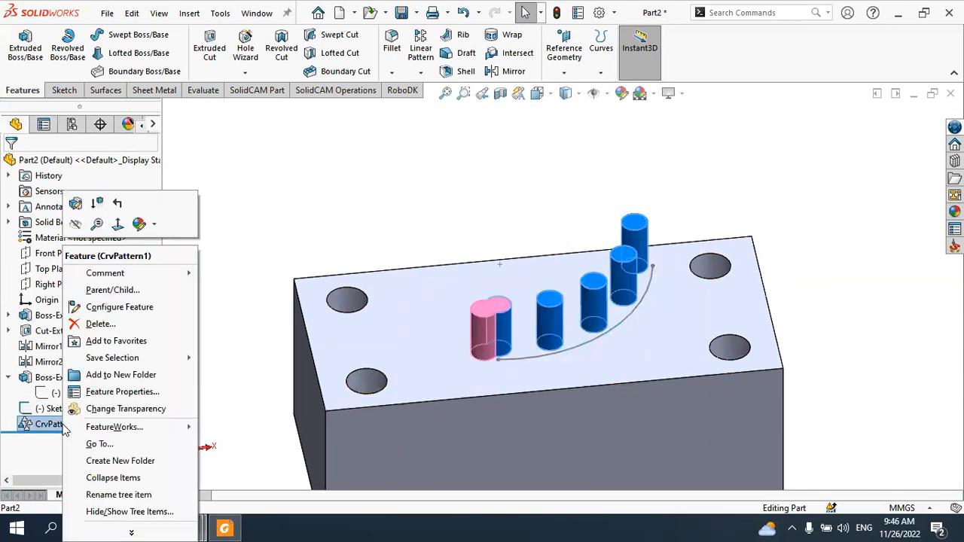
{"action": "left_click", "coordinate": [101, 324]}
{"action": "left_click", "coordinate": [72, 409]}
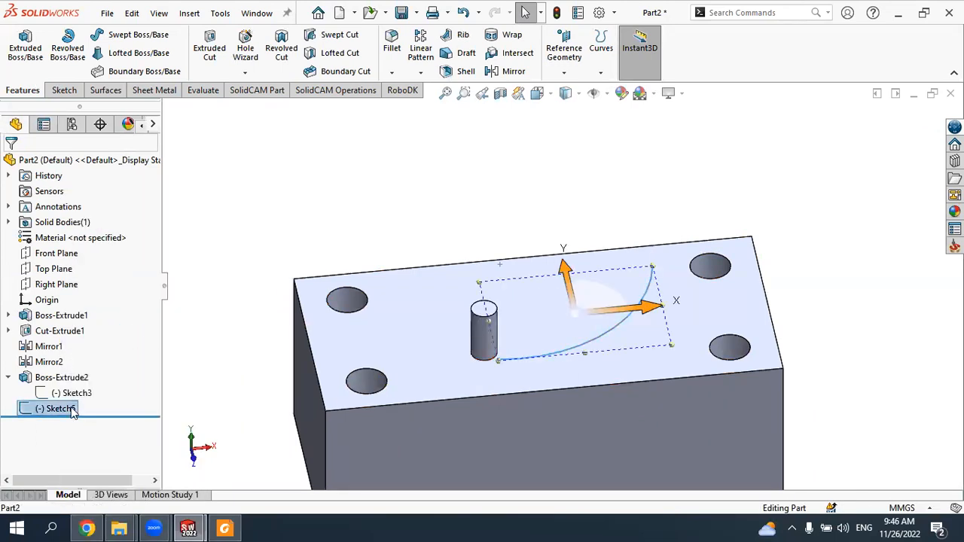
{"action": "right_click", "coordinate": [73, 409]}
{"action": "left_click", "coordinate": [113, 342]}
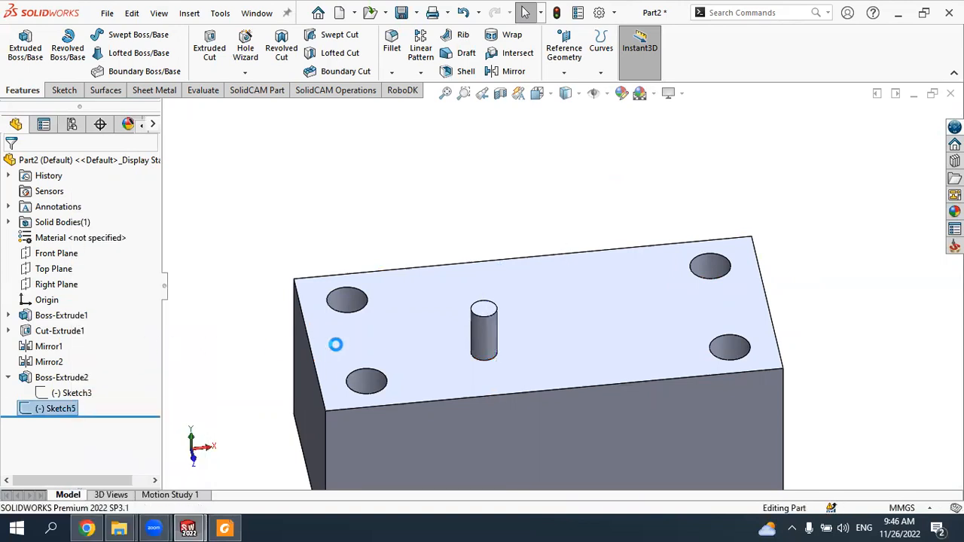
Step: Create a reference axis along the block's long rear top edge using the One Line/Edge/Axis option
{"action": "scroll", "coordinate": [350, 347], "scroll_direction": "up", "scroll_amount": 5}
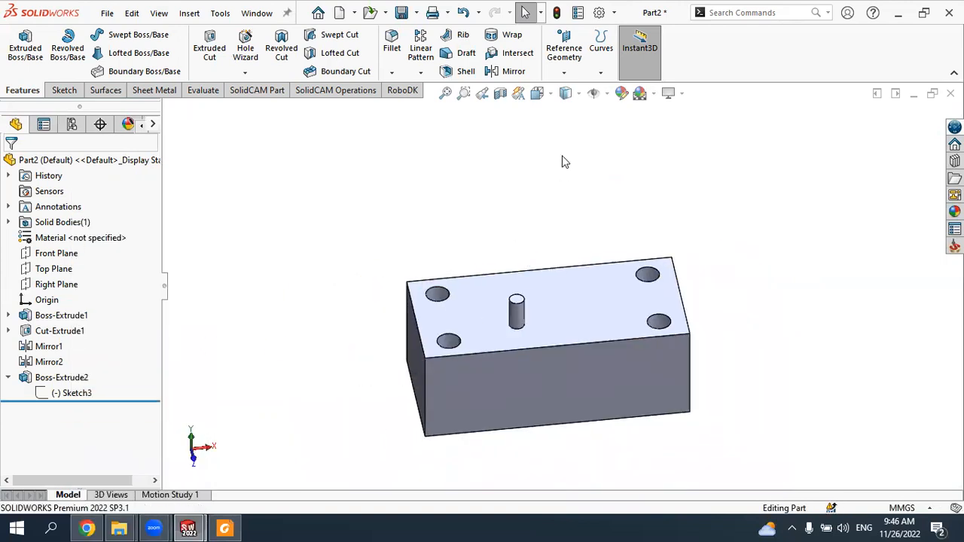
{"action": "left_click", "coordinate": [565, 74]}
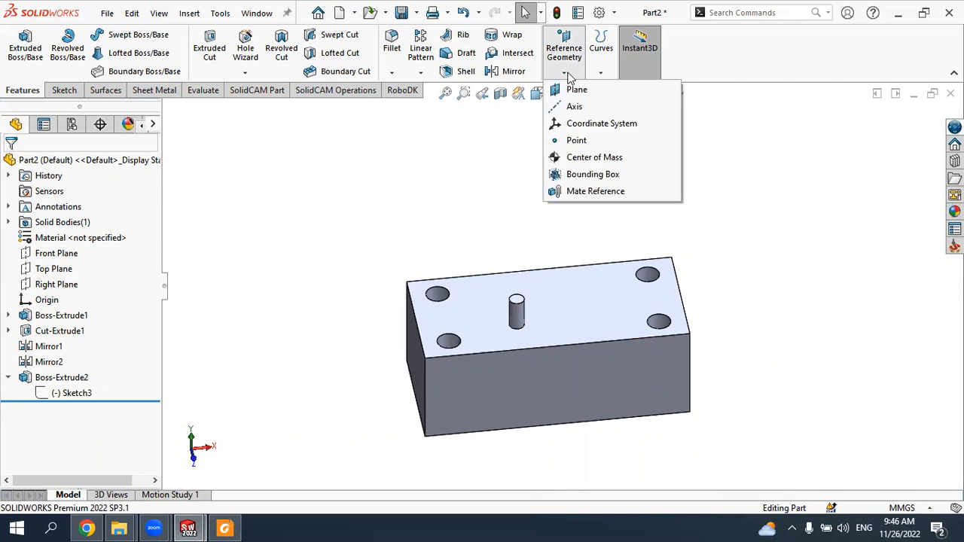
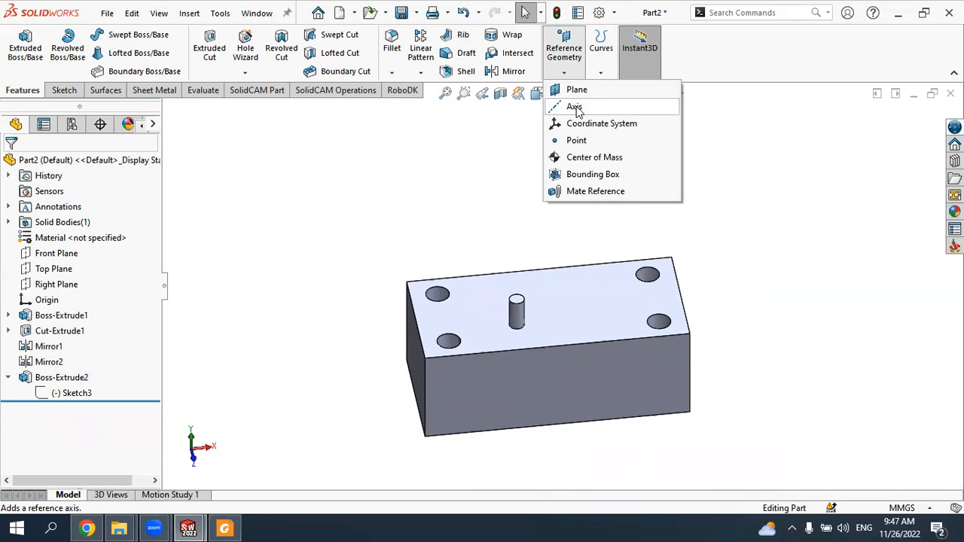
{"action": "left_click", "coordinate": [574, 107]}
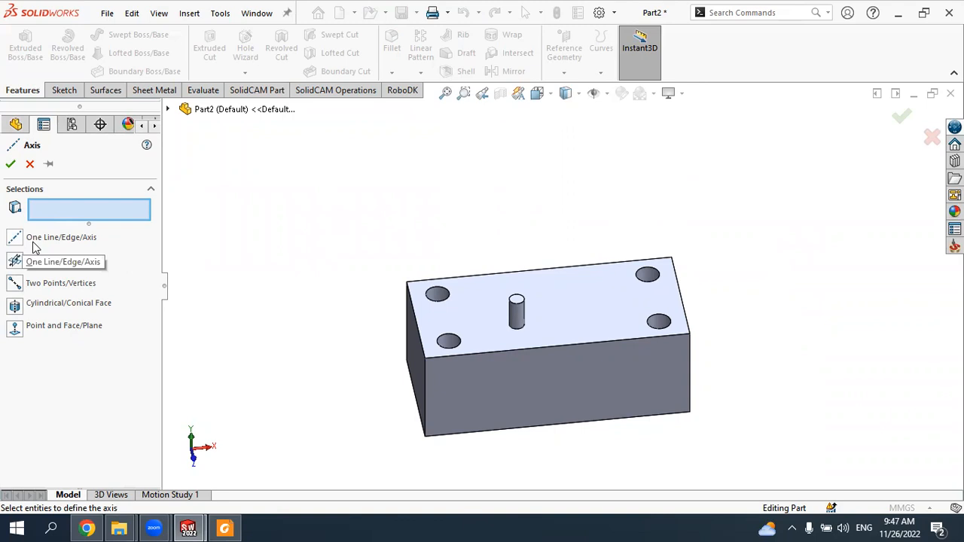
{"action": "scroll", "coordinate": [561, 292], "scroll_direction": "down", "scroll_amount": 5}
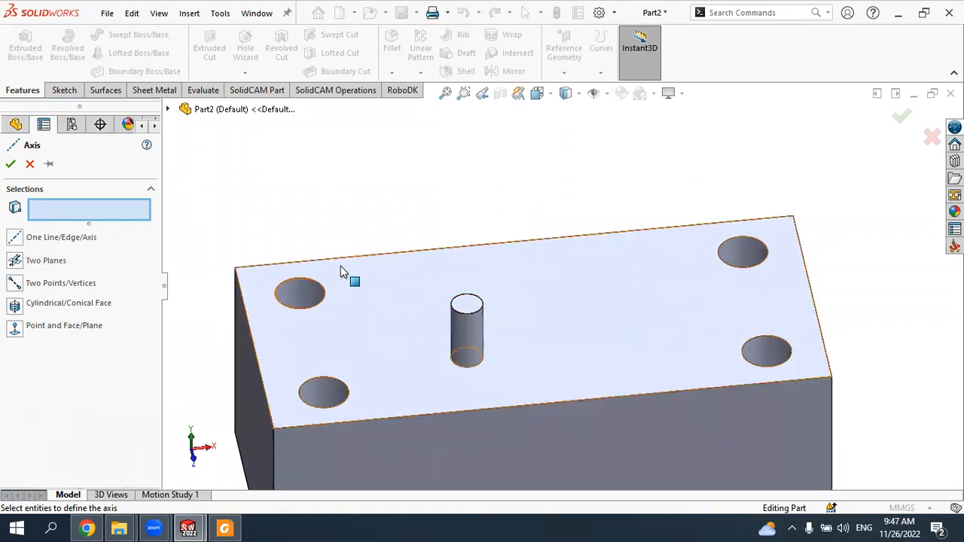
{"action": "left_click", "coordinate": [47, 237]}
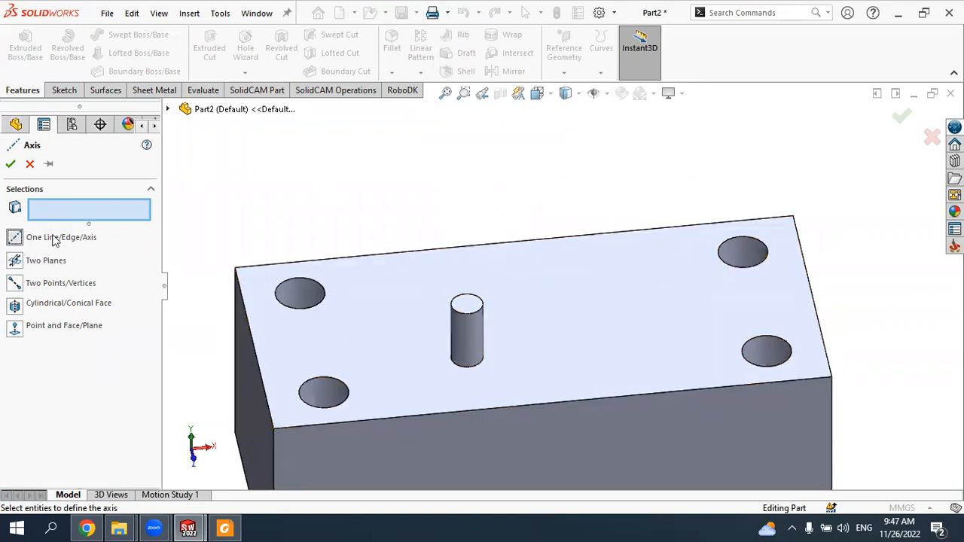
{"action": "left_click", "coordinate": [349, 261]}
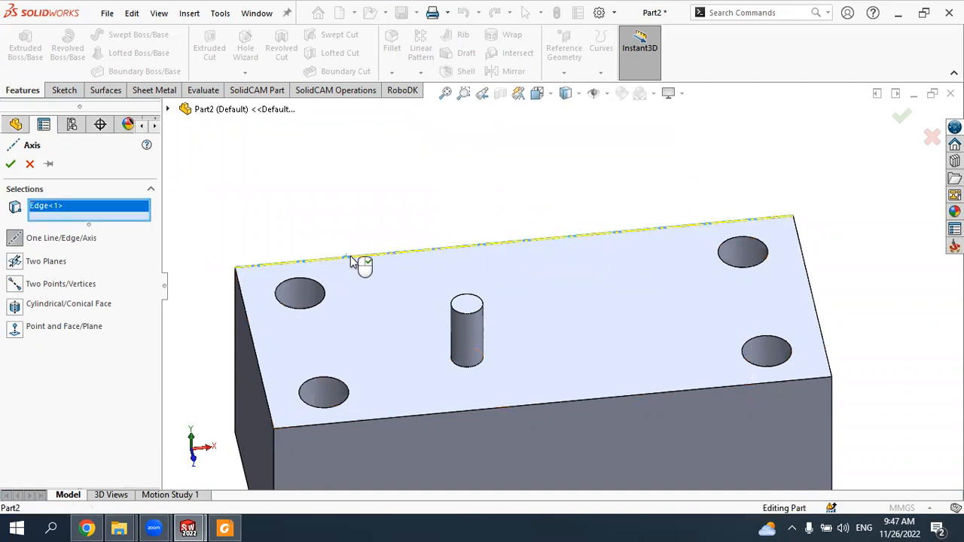
{"action": "middle_click_drag", "start_coordinate": [866, 264], "coordinate": [906, 235]}
{"action": "scroll", "coordinate": [649, 303], "scroll_direction": "up", "scroll_amount": 4}
{"action": "scroll", "coordinate": [579, 319], "scroll_direction": "down", "scroll_amount": 3}
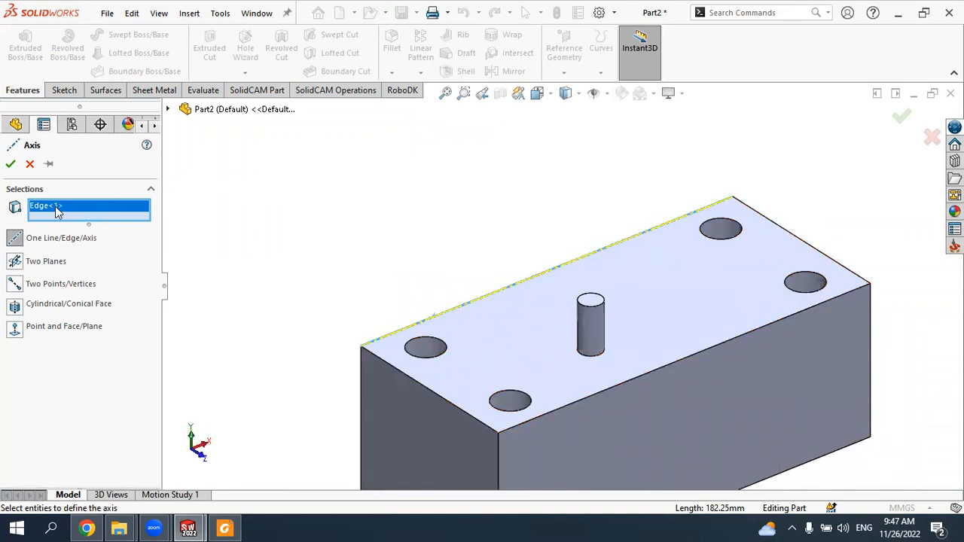
{"action": "left_click", "coordinate": [10, 165]}
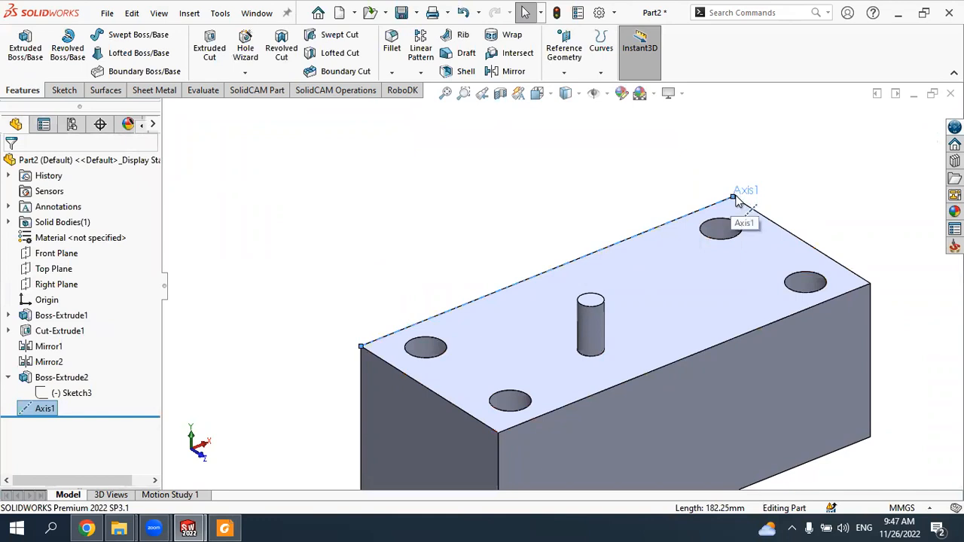
Step: Extend the edge-based reference axis beyond both ends of the block's rear top edge
{"action": "left_click_drag", "start_coordinate": [735, 195], "coordinate": [825, 167]}
{"action": "scroll", "coordinate": [813, 169], "scroll_direction": "down", "scroll_amount": 2}
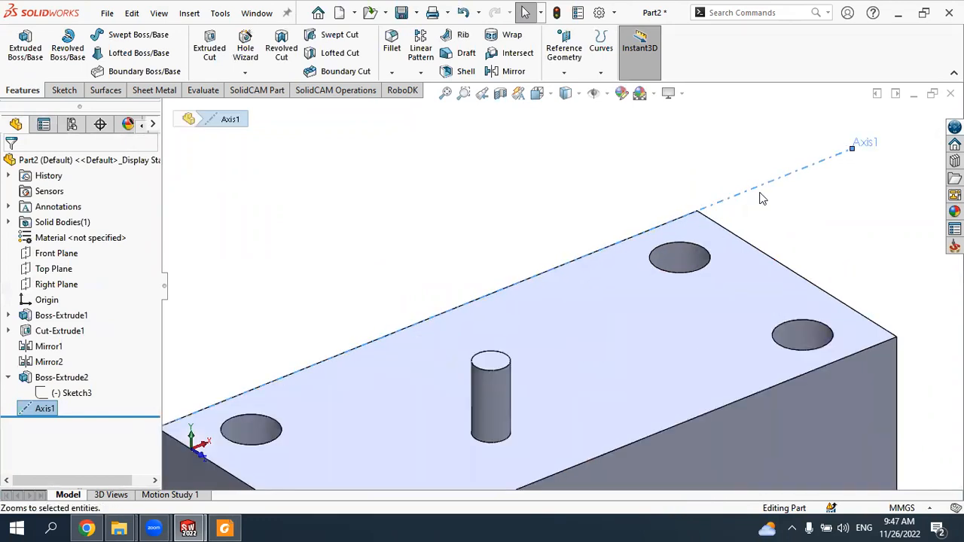
{"action": "scroll", "coordinate": [563, 302], "scroll_direction": "up", "scroll_amount": 5}
{"action": "left_click_drag", "start_coordinate": [408, 340], "coordinate": [339, 375]}
{"action": "left_click_drag", "start_coordinate": [610, 259], "coordinate": [710, 213]}
{"action": "middle_click_drag", "start_coordinate": [684, 273], "coordinate": [527, 297]}
{"action": "mouse_move", "coordinate": [606, 292]}
{"action": "middle_mouse_down"}
{"action": "mouse_move", "coordinate": [613, 314]}
{"action": "mouse_move", "coordinate": [609, 269]}
{"action": "mouse_move", "coordinate": [585, 275]}
{"action": "mouse_move", "coordinate": [606, 280]}
{"action": "mouse_move", "coordinate": [602, 293]}
{"action": "middle_mouse_up"}
{"action": "key", "text": "Escape"}
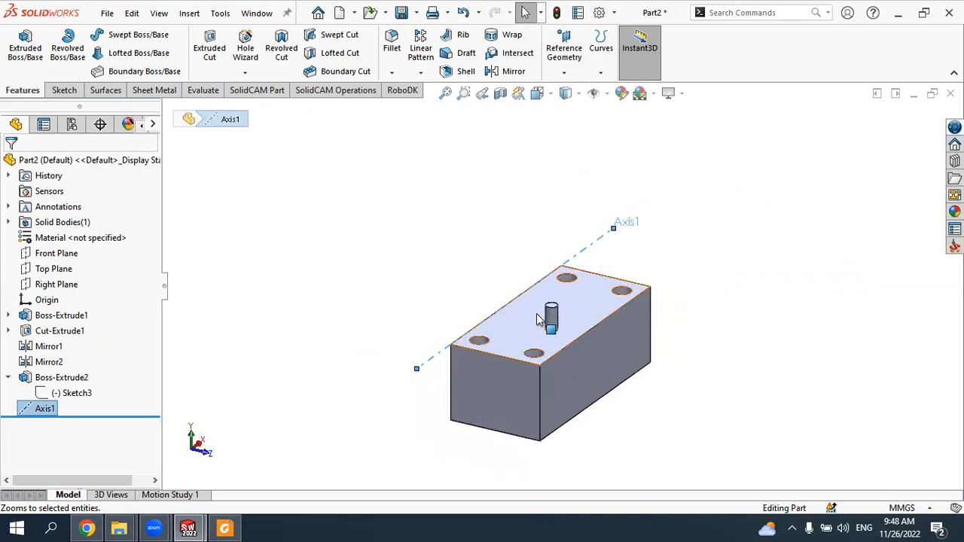
{"action": "scroll", "coordinate": [546, 316], "scroll_direction": "down", "scroll_amount": 1}
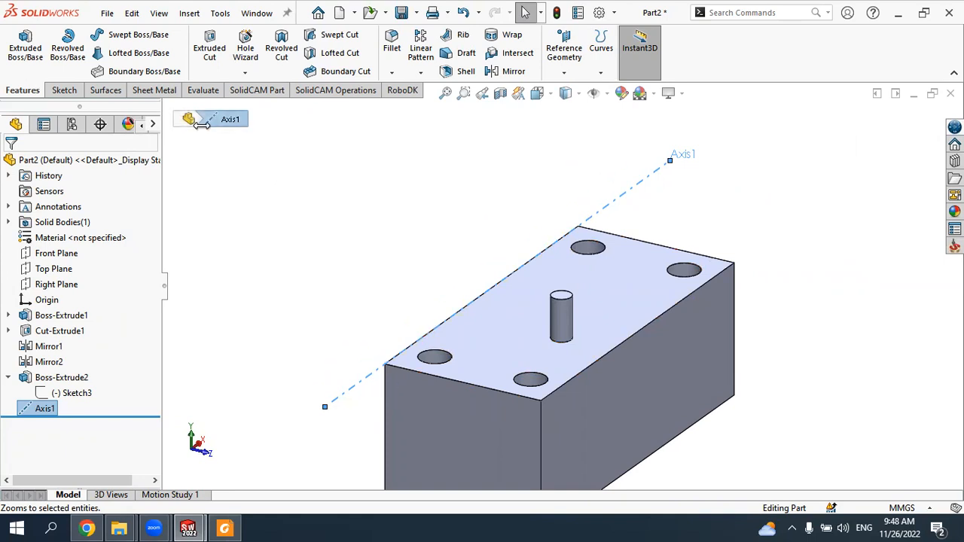
{"action": "left_click", "coordinate": [69, 49]}
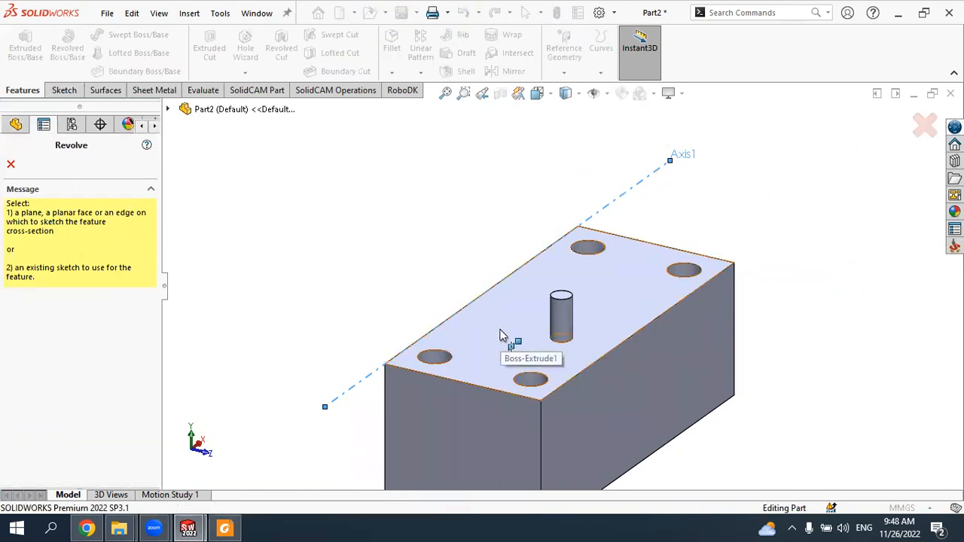
{"action": "left_click", "coordinate": [559, 344]}
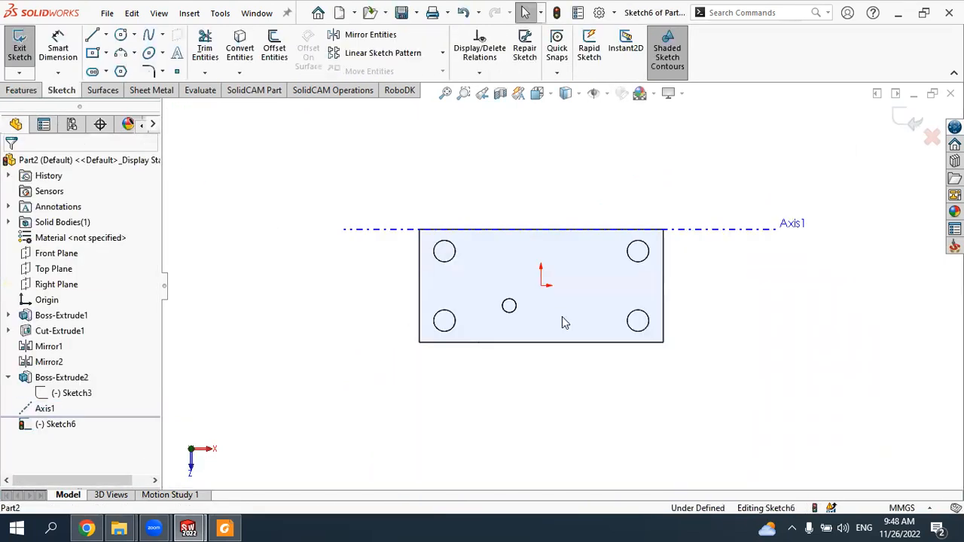
{"action": "left_click", "coordinate": [930, 135]}
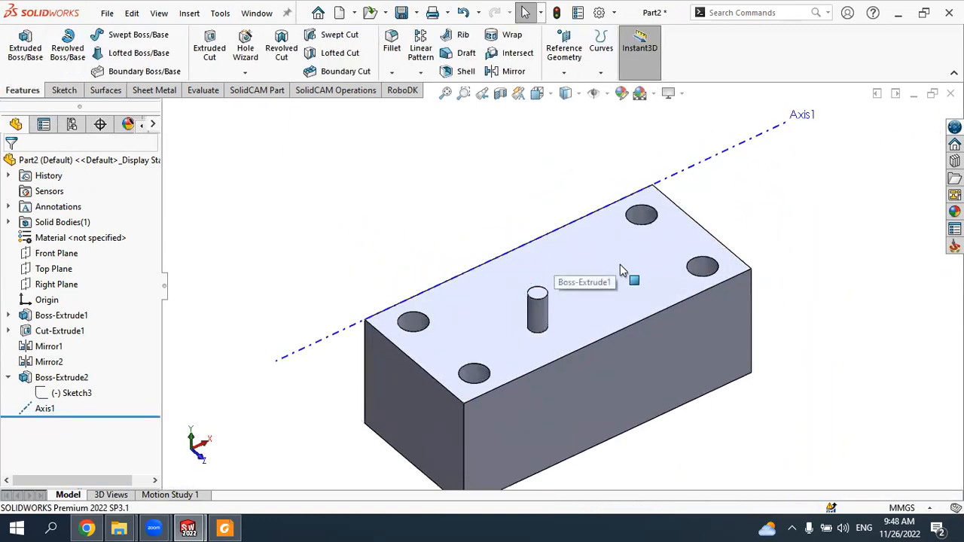
Step: Create a reference axis with the Two Planes option where the block's small end face meets the long front face
{"action": "scroll", "coordinate": [625, 273], "scroll_direction": "up", "scroll_amount": 2}
{"action": "scroll", "coordinate": [652, 218], "scroll_direction": "down", "scroll_amount": 2}
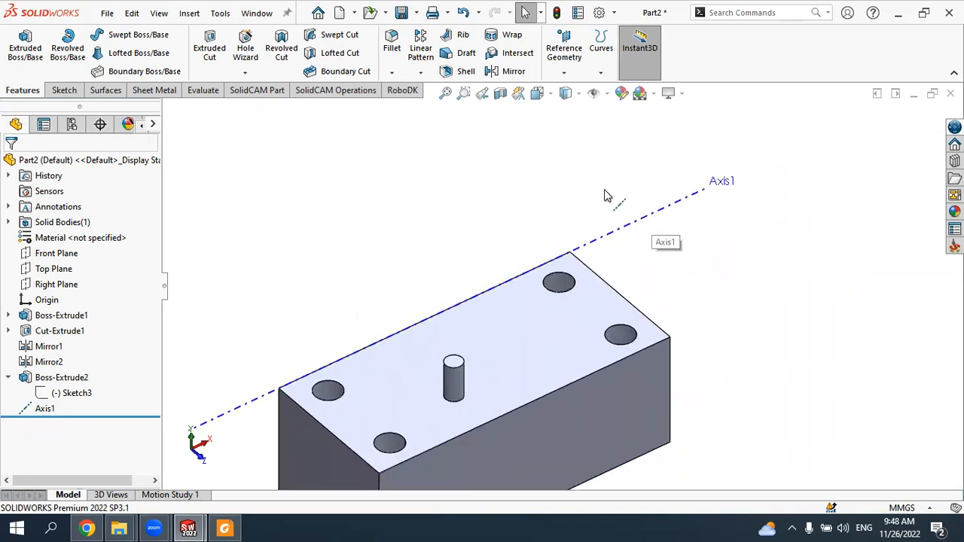
{"action": "left_click", "coordinate": [567, 75]}
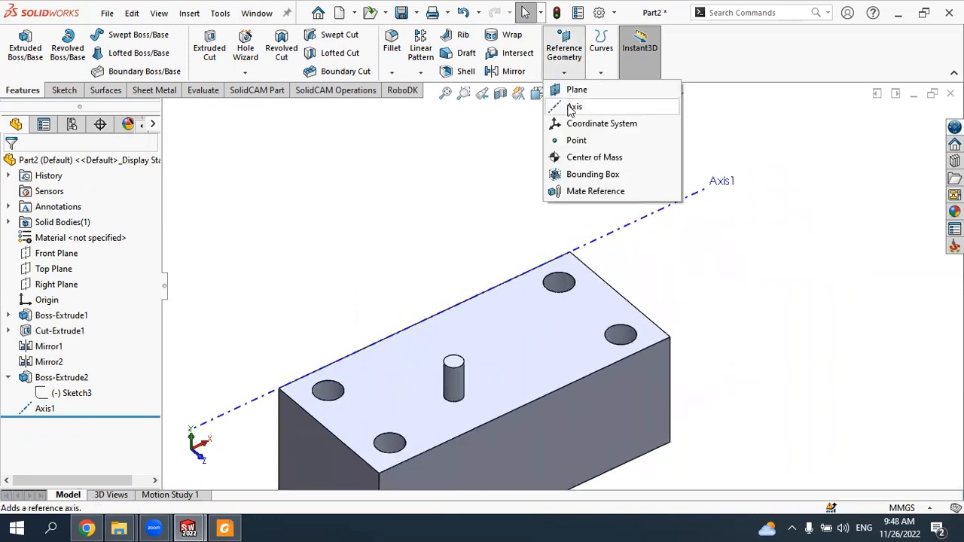
{"action": "left_click", "coordinate": [572, 107]}
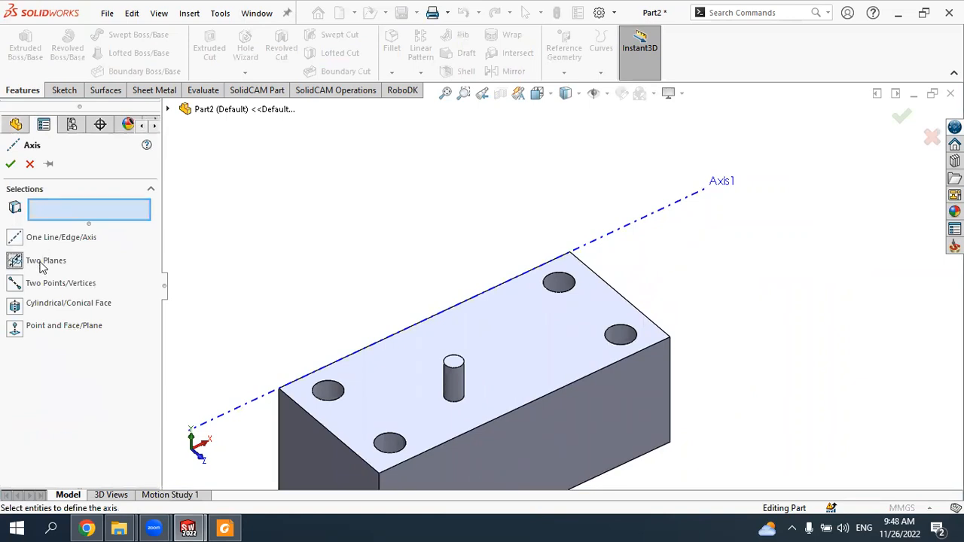
{"action": "scroll", "coordinate": [512, 279], "scroll_direction": "up", "scroll_amount": 3}
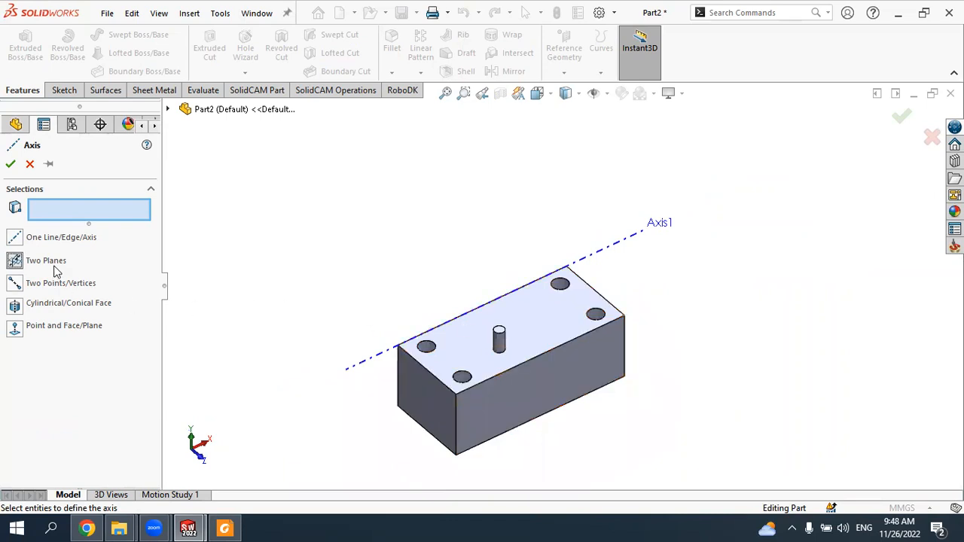
{"action": "scroll", "coordinate": [546, 397], "scroll_direction": "down", "scroll_amount": 3}
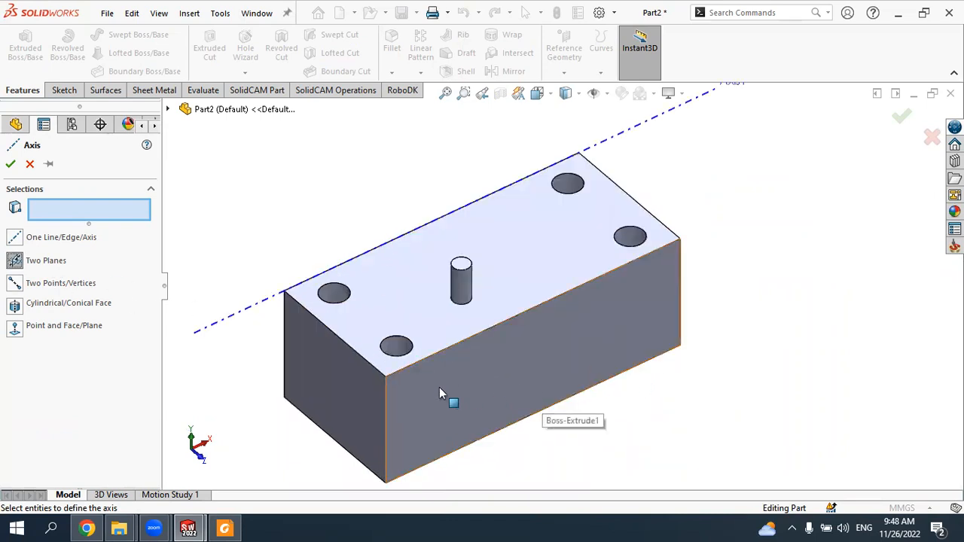
{"action": "left_click", "coordinate": [346, 387]}
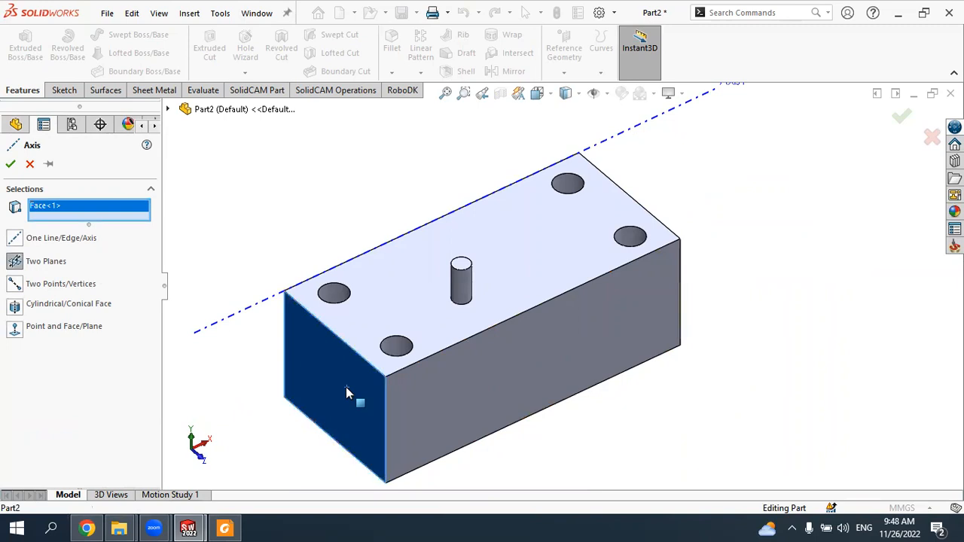
{"action": "left_click", "coordinate": [438, 403]}
{"action": "scroll", "coordinate": [396, 429], "scroll_direction": "up", "scroll_amount": 3}
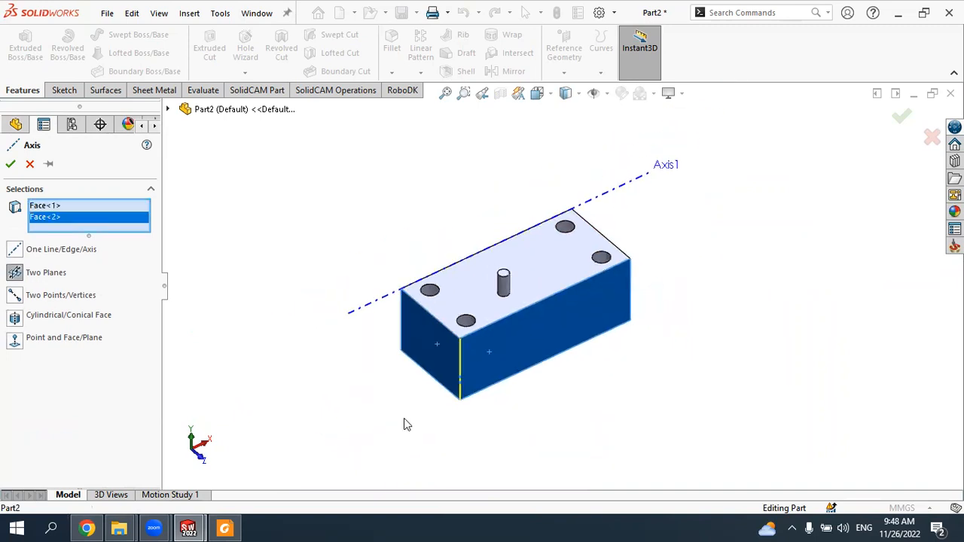
{"action": "scroll", "coordinate": [491, 372], "scroll_direction": "down", "scroll_amount": 4}
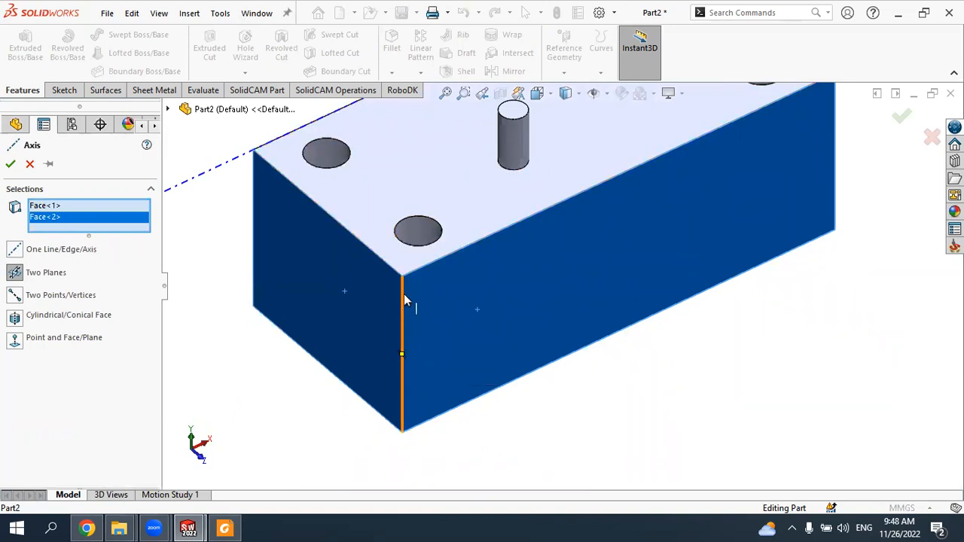
{"action": "left_click", "coordinate": [10, 164]}
Step: Lengthen the vertical corner axis so it extends above and below the block
{"action": "middle_click_drag", "start_coordinate": [418, 345], "coordinate": [435, 277]}
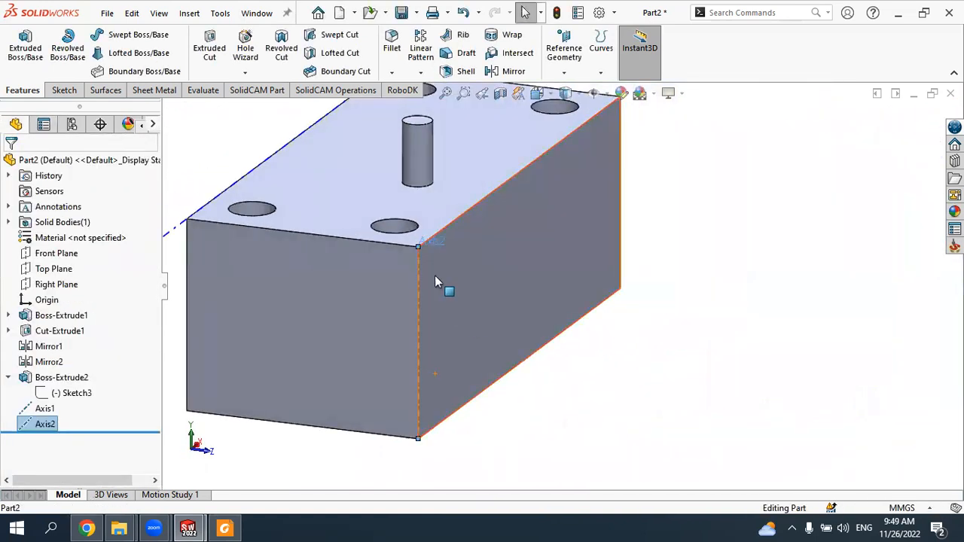
{"action": "left_click", "coordinate": [422, 235]}
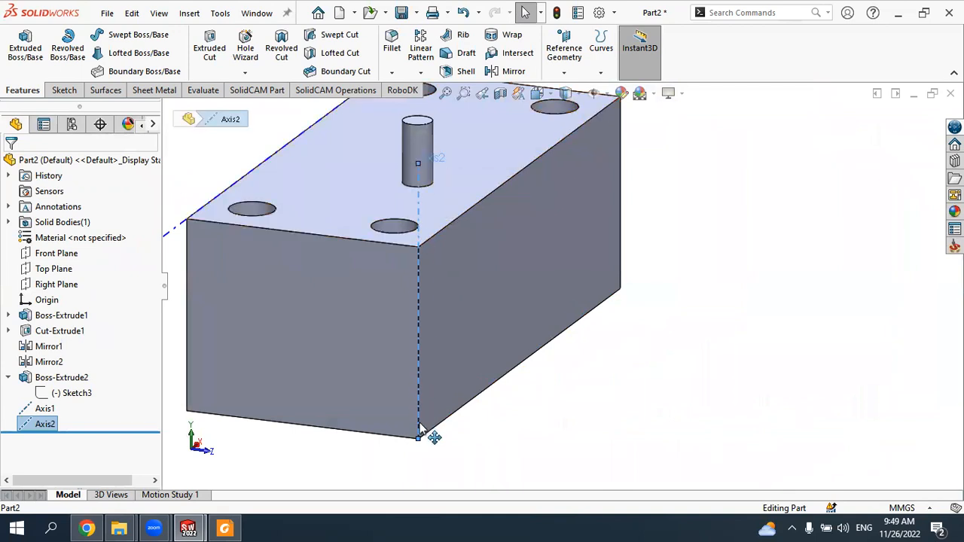
{"action": "left_click_drag", "start_coordinate": [419, 439], "coordinate": [419, 497]}
{"action": "scroll", "coordinate": [500, 326], "scroll_direction": "down", "scroll_amount": 4}
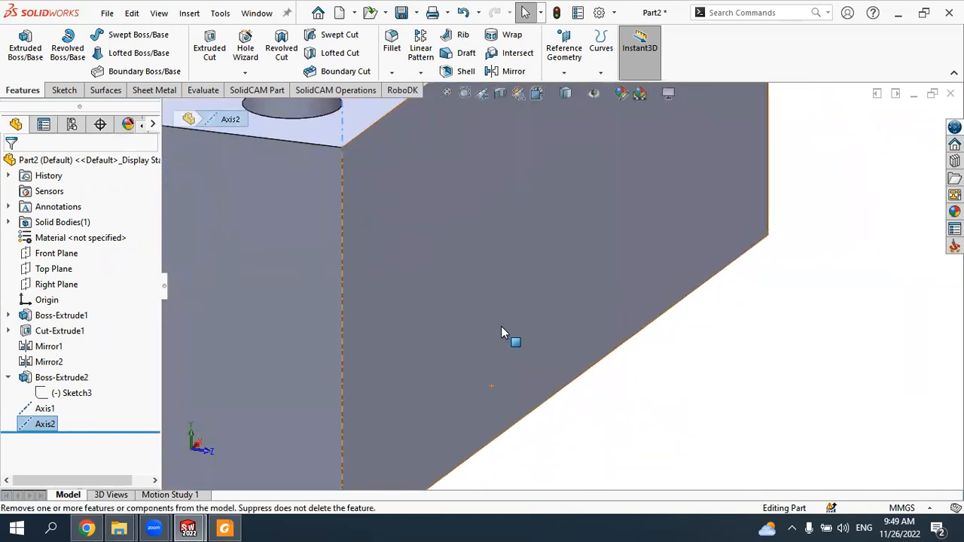
{"action": "scroll", "coordinate": [500, 325], "scroll_direction": "up", "scroll_amount": 4}
{"action": "middle_click_drag", "start_coordinate": [476, 267], "coordinate": [504, 289]}
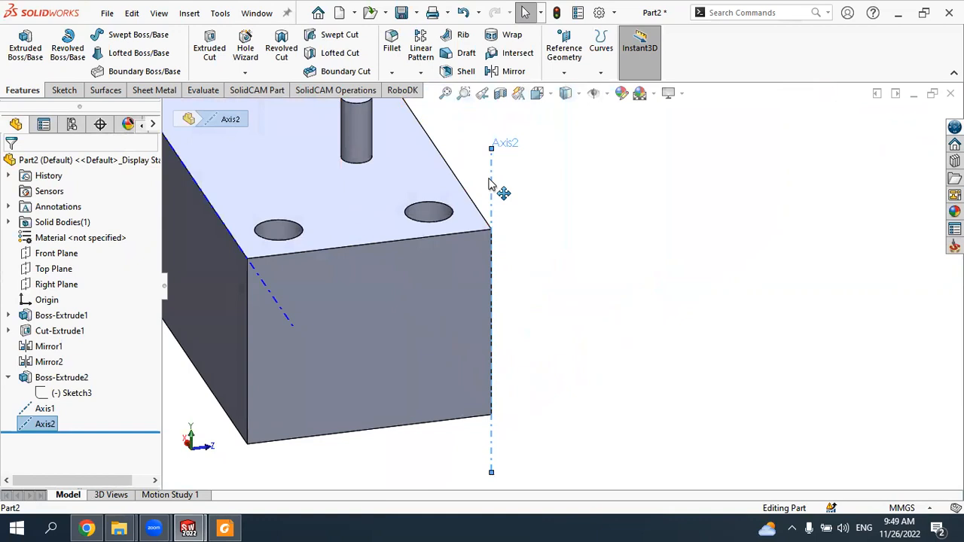
{"action": "middle_click_drag", "start_coordinate": [489, 251], "coordinate": [534, 228]}
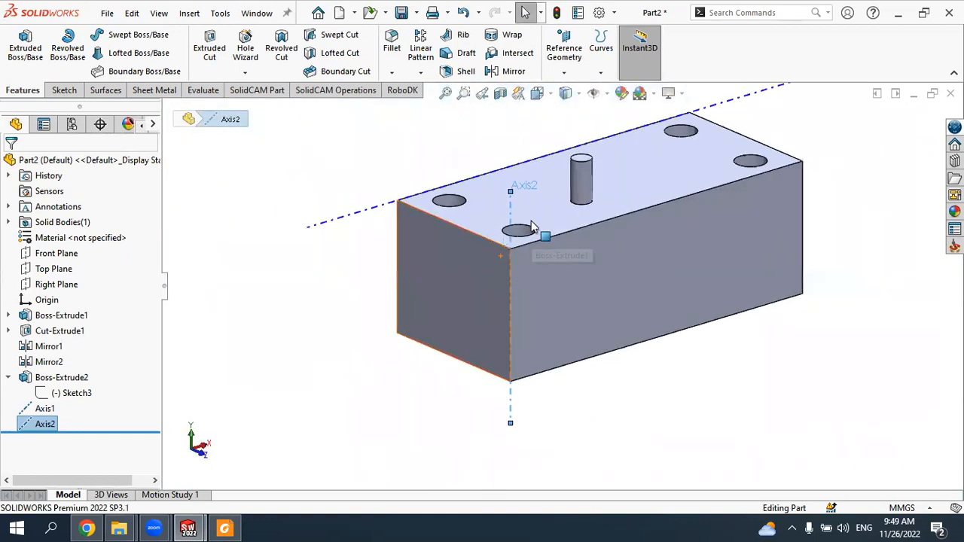
Step: Create a reference axis with the Two Points/Vertices option, diagonally across the long front face from the upper corner to the opposite lower corner
{"action": "left_click", "coordinate": [562, 75]}
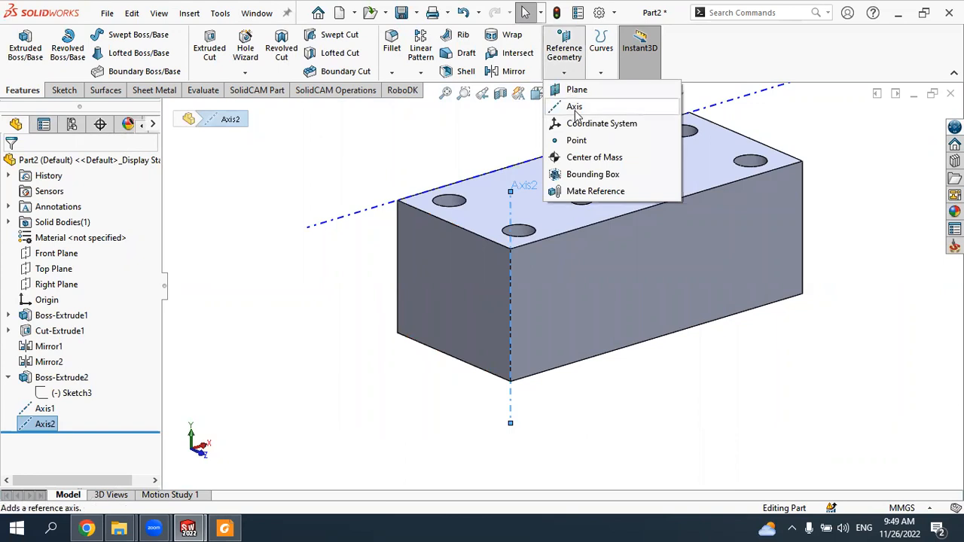
{"action": "left_click", "coordinate": [575, 107]}
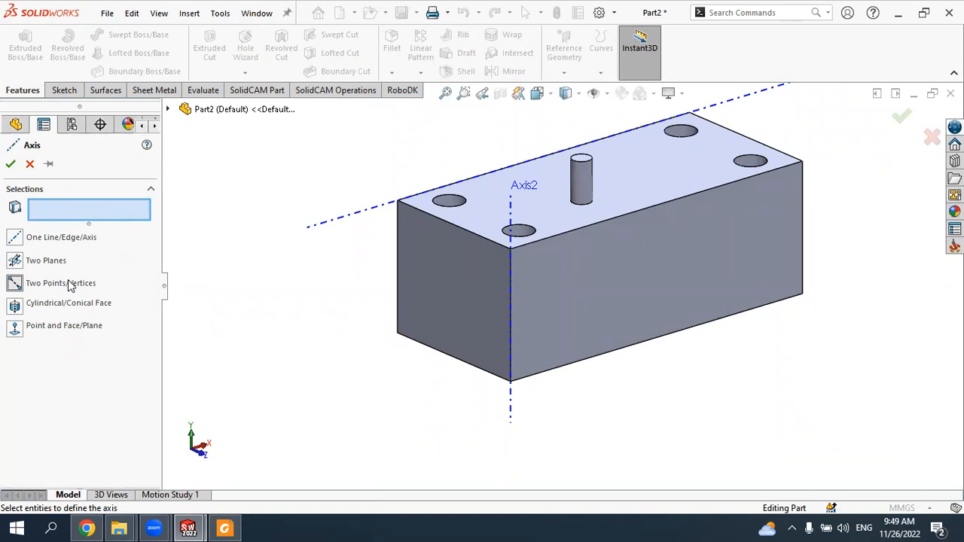
{"action": "left_click", "coordinate": [511, 250]}
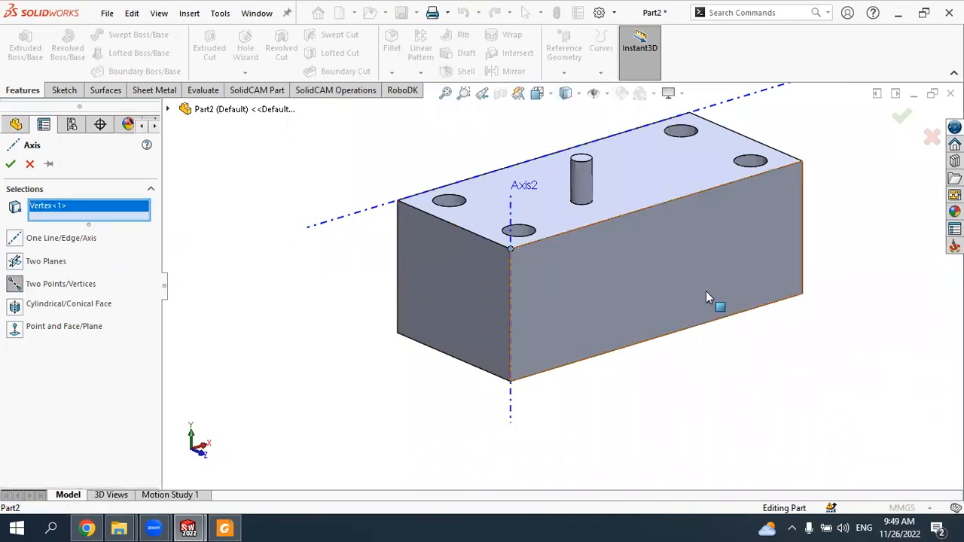
{"action": "left_click", "coordinate": [802, 294]}
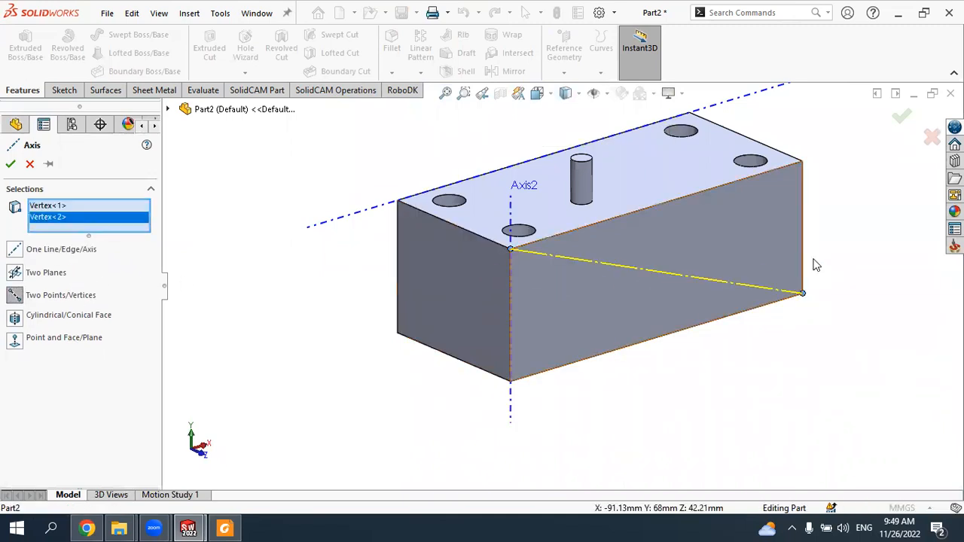
{"action": "left_click", "coordinate": [10, 164]}
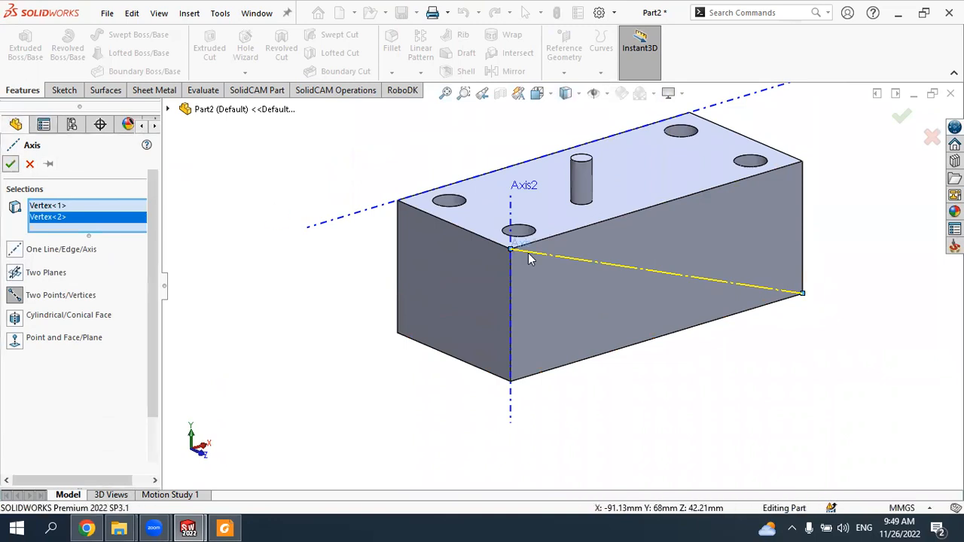
Step: Extend the diagonal reference axis beyond both corner vertices of the long front face
{"action": "mouse_move", "coordinate": [552, 271]}
{"action": "middle_mouse_down"}
{"action": "mouse_move", "coordinate": [580, 279]}
{"action": "mouse_move", "coordinate": [445, 209]}
{"action": "mouse_move", "coordinate": [493, 217]}
{"action": "mouse_move", "coordinate": [564, 267]}
{"action": "middle_mouse_up"}
{"action": "left_click_drag", "start_coordinate": [532, 268], "coordinate": [383, 274]}
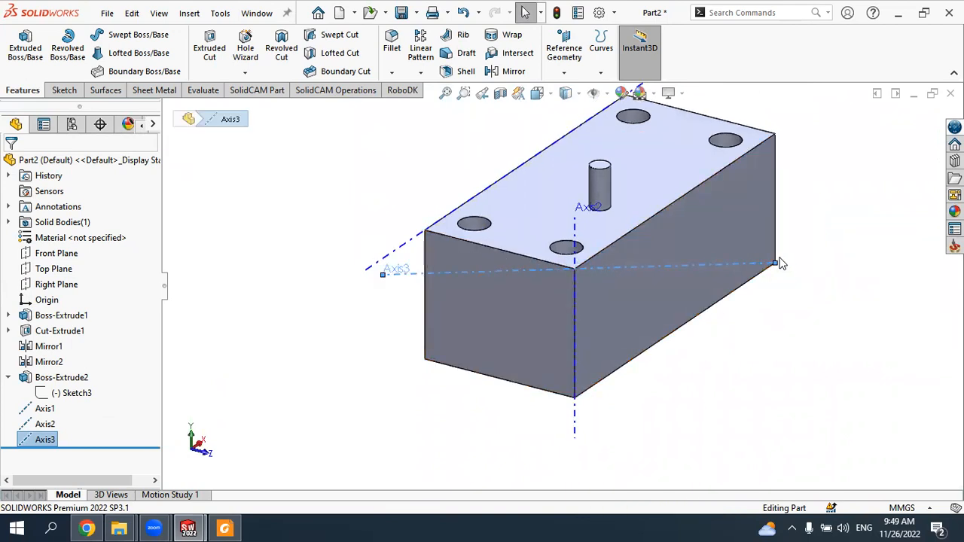
{"action": "left_click_drag", "start_coordinate": [774, 263], "coordinate": [938, 257]}
{"action": "middle_click_drag", "start_coordinate": [757, 294], "coordinate": [697, 274]}
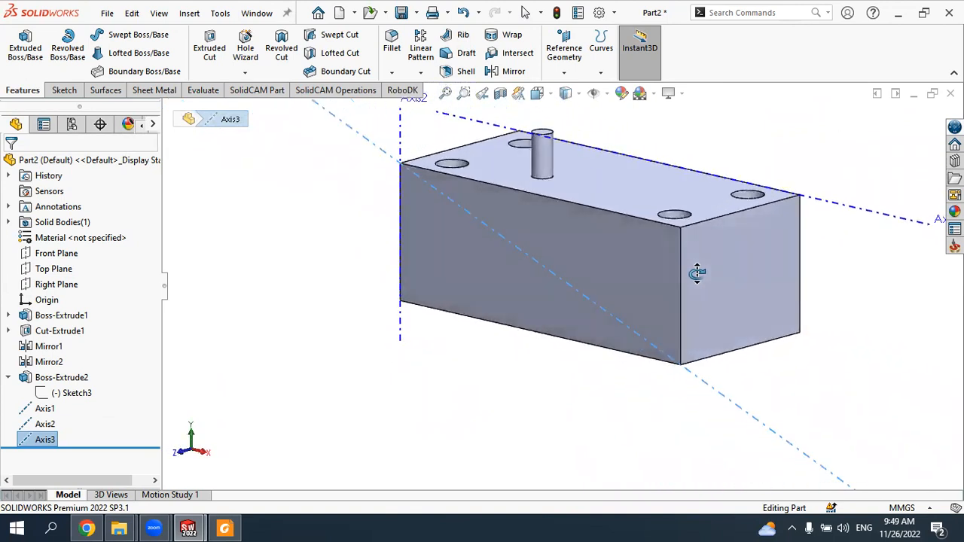
Step: Start a sketch on the block's long front face and draw a circle about 11 mm in diameter in its upper middle area
{"action": "left_click", "coordinate": [552, 236]}
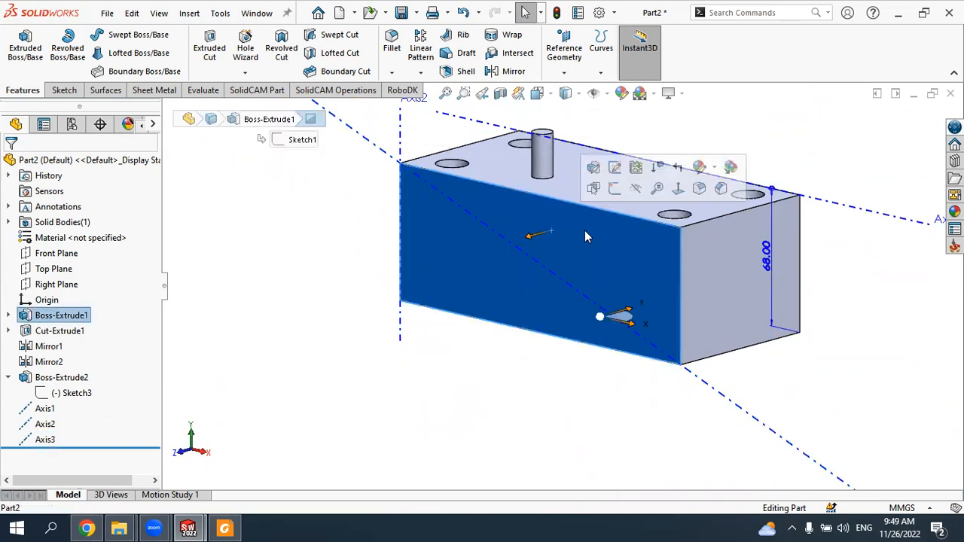
{"action": "left_click", "coordinate": [614, 189]}
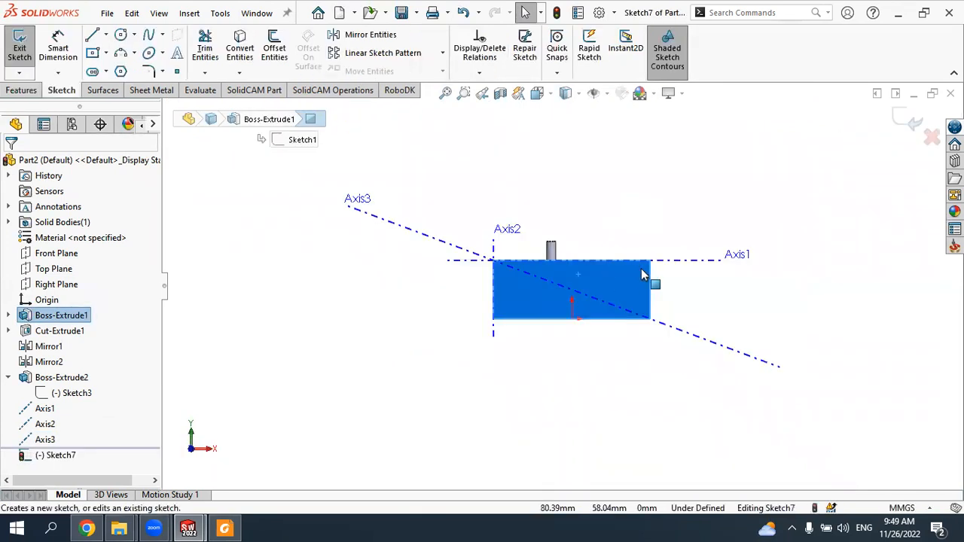
{"action": "left_click", "coordinate": [122, 39]}
{"action": "left_click_drag", "start_coordinate": [463, 291], "coordinate": [477, 292]}
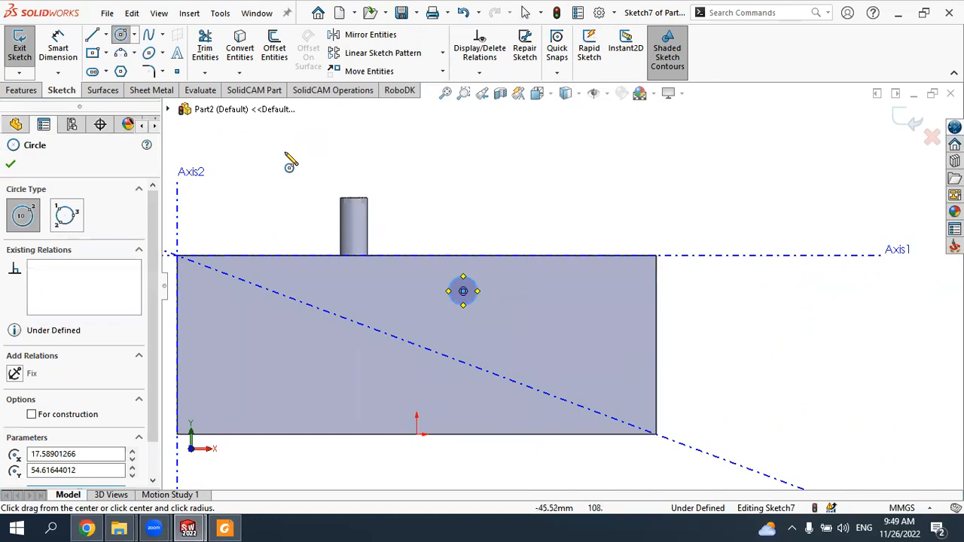
Step: Try to mirror the sketched circle about the diagonal reference axis without keeping a copy, and leave the sketch
{"action": "left_click", "coordinate": [367, 37]}
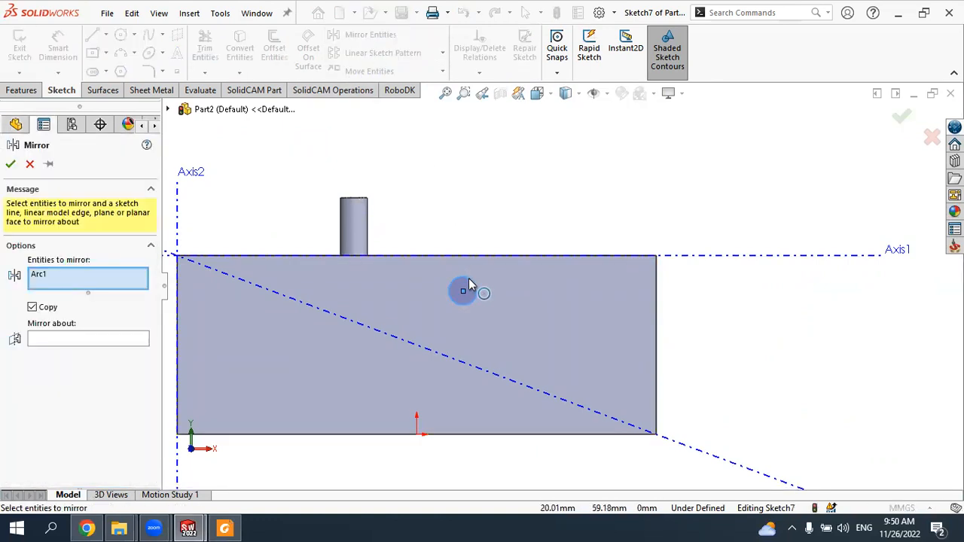
{"action": "left_click", "coordinate": [38, 280]}
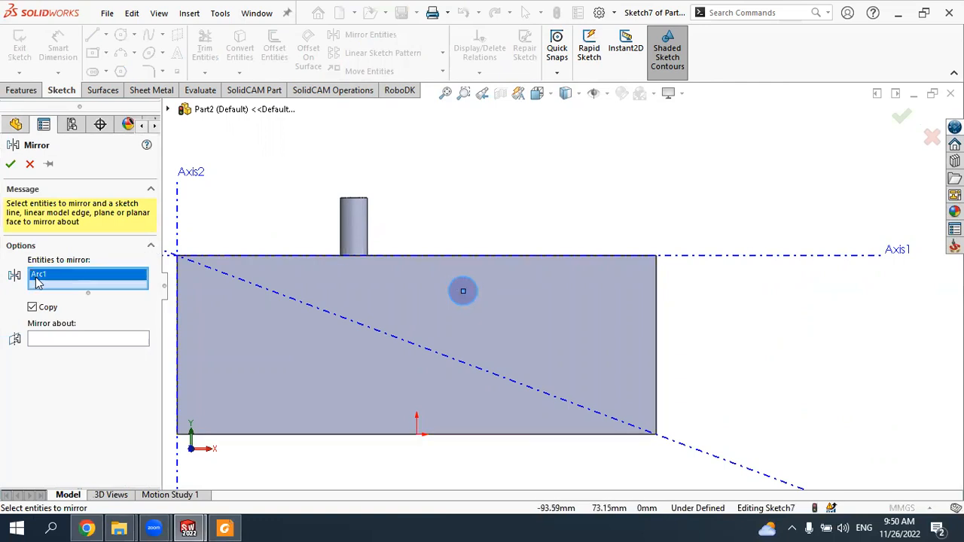
{"action": "left_click", "coordinate": [45, 340]}
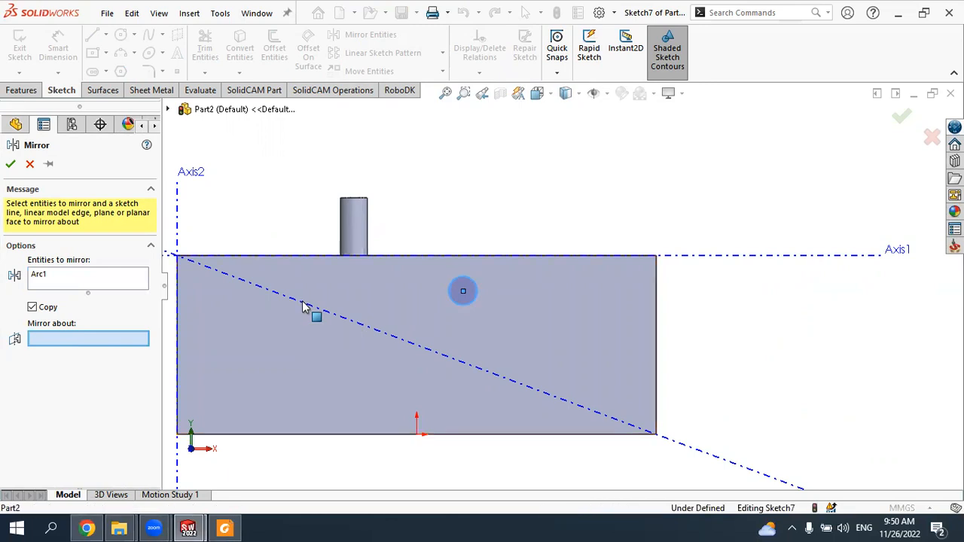
{"action": "scroll", "coordinate": [351, 331], "scroll_direction": "up", "scroll_amount": 3}
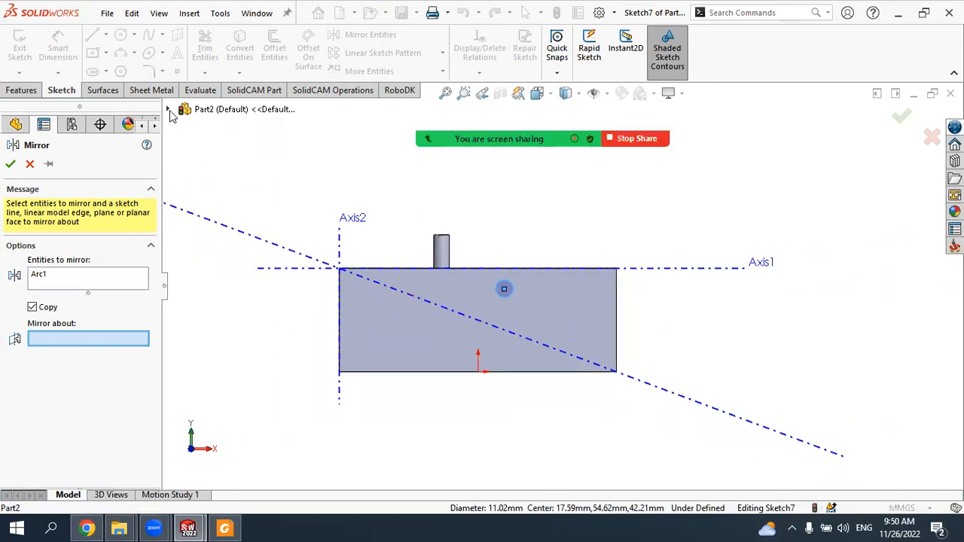
{"action": "left_click", "coordinate": [168, 109]}
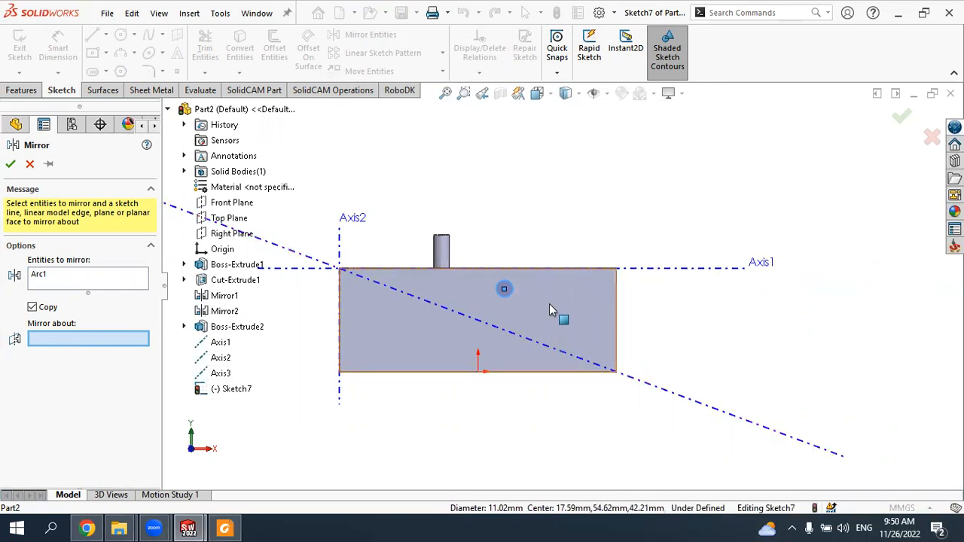
{"action": "scroll", "coordinate": [490, 337], "scroll_direction": "down", "scroll_amount": 2}
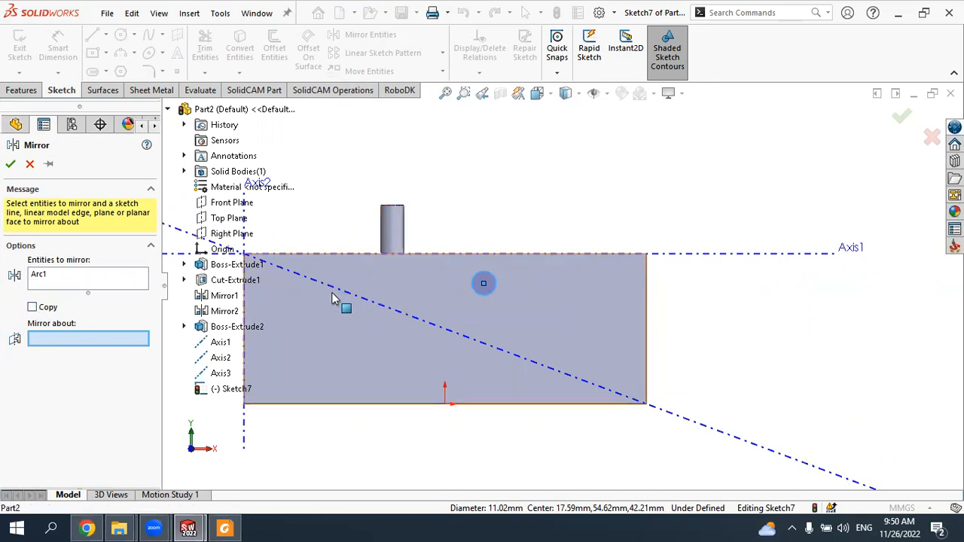
{"action": "scroll", "coordinate": [332, 292], "scroll_direction": "up", "scroll_amount": 1}
{"action": "scroll", "coordinate": [431, 266], "scroll_direction": "up", "scroll_amount": 2}
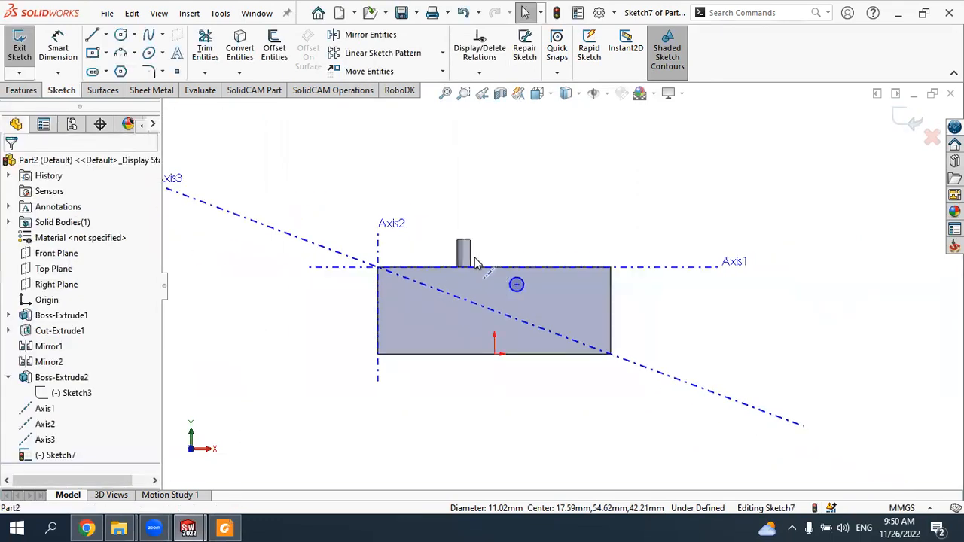
{"action": "left_click", "coordinate": [910, 131]}
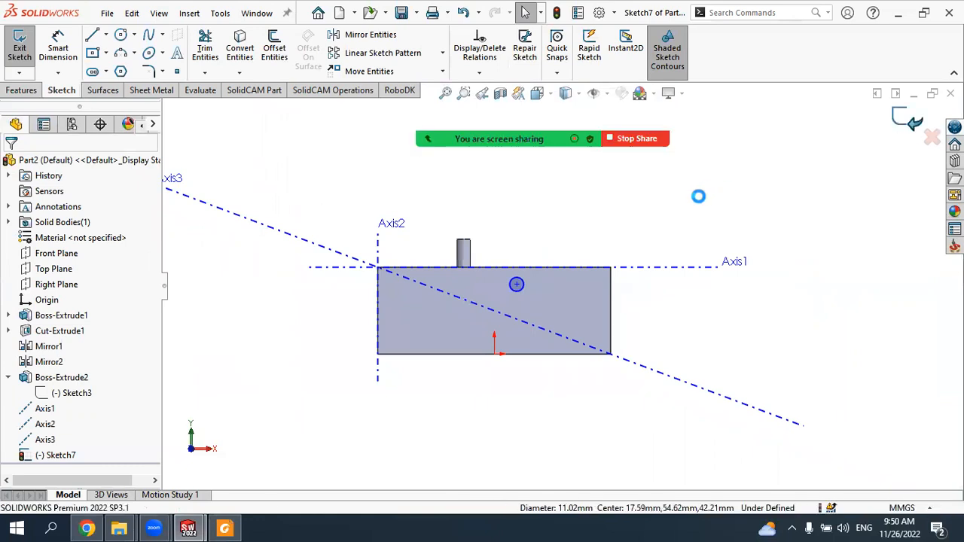
{"action": "middle_click_drag", "start_coordinate": [574, 241], "coordinate": [578, 267]}
{"action": "scroll", "coordinate": [578, 268], "scroll_direction": "up", "scroll_amount": 3}
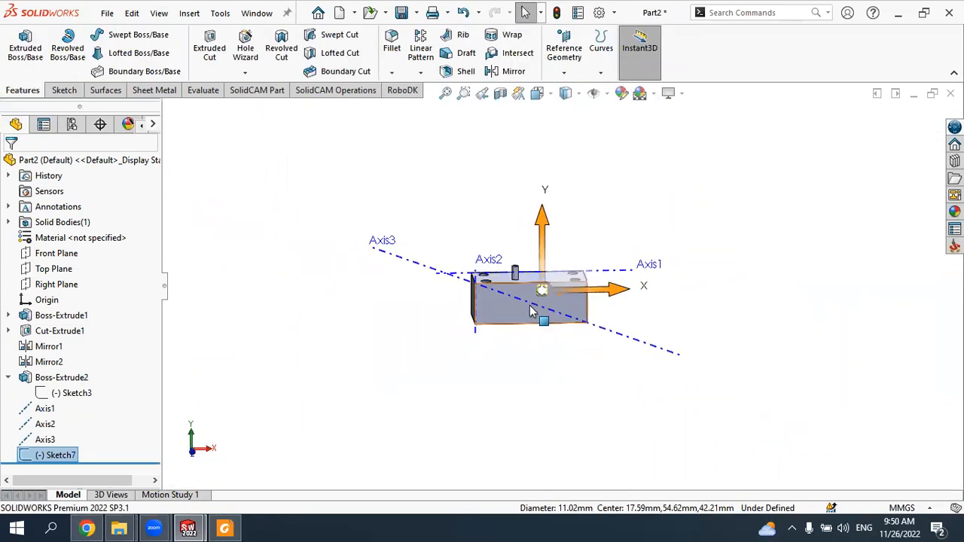
Step: Reorder the features so the diagonal reference axis comes after the circle sketch
{"action": "left_click", "coordinate": [47, 440]}
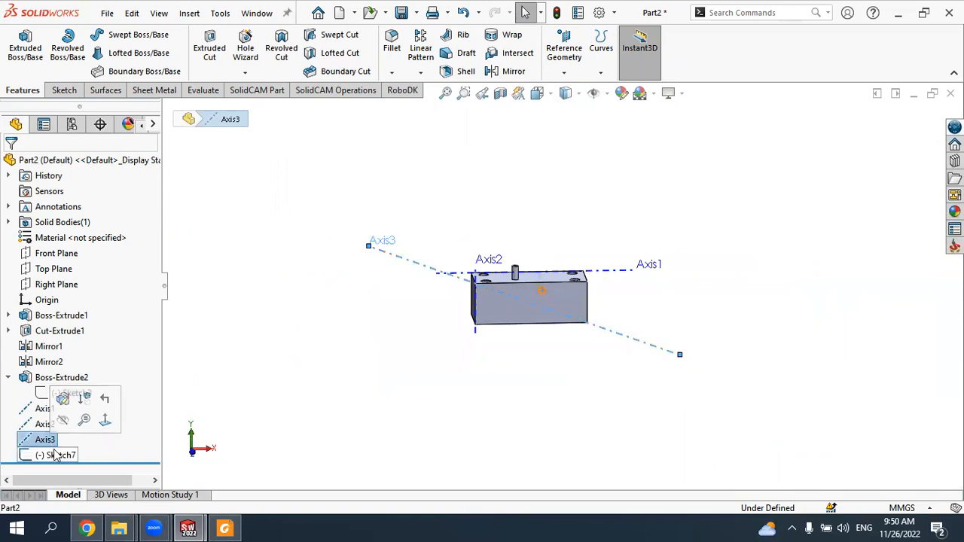
{"action": "left_click", "coordinate": [55, 454]}
{"action": "left_click", "coordinate": [49, 440]}
{"action": "left_click_drag", "start_coordinate": [47, 441], "coordinate": [50, 460]}
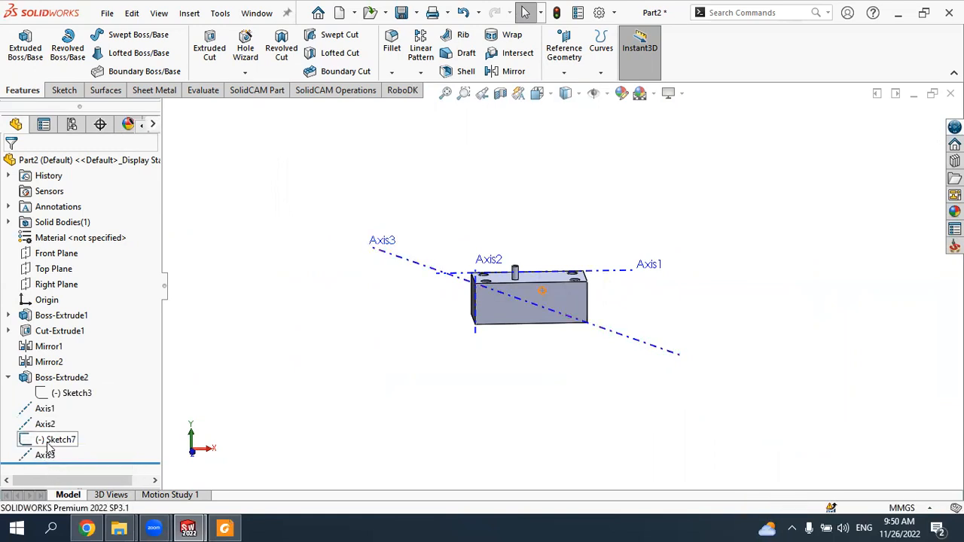
Step: Reopen the circle sketch to check whether the reordered diagonal axis is available, close it and highlight that axis in the model
{"action": "left_click", "coordinate": [53, 439]}
{"action": "left_click", "coordinate": [61, 399]}
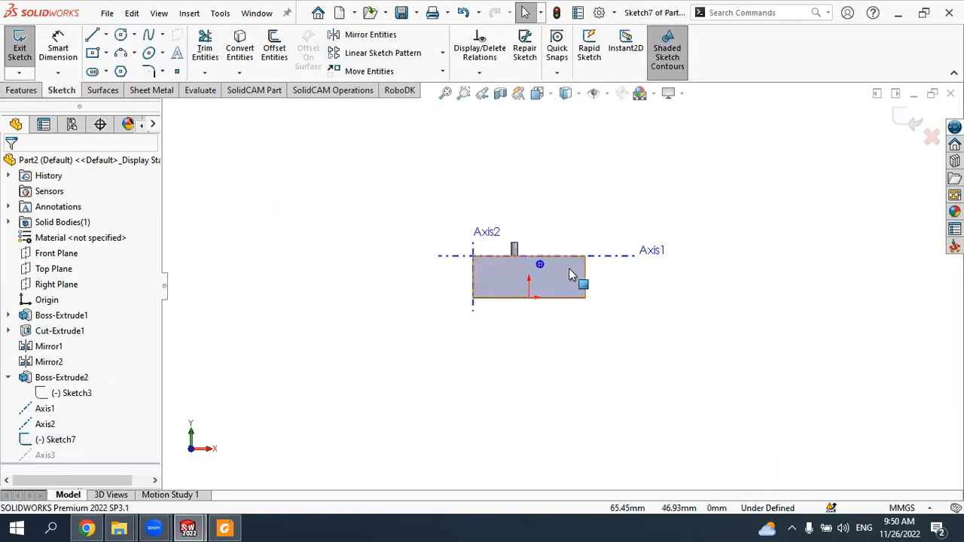
{"action": "scroll", "coordinate": [549, 263], "scroll_direction": "down", "scroll_amount": 6}
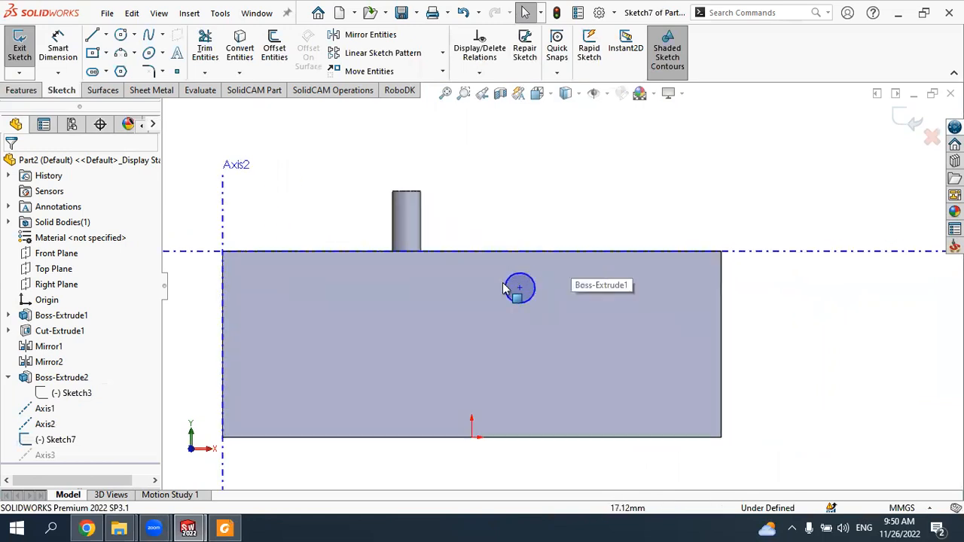
{"action": "left_click", "coordinate": [911, 121]}
{"action": "scroll", "coordinate": [457, 368], "scroll_direction": "up", "scroll_amount": 2}
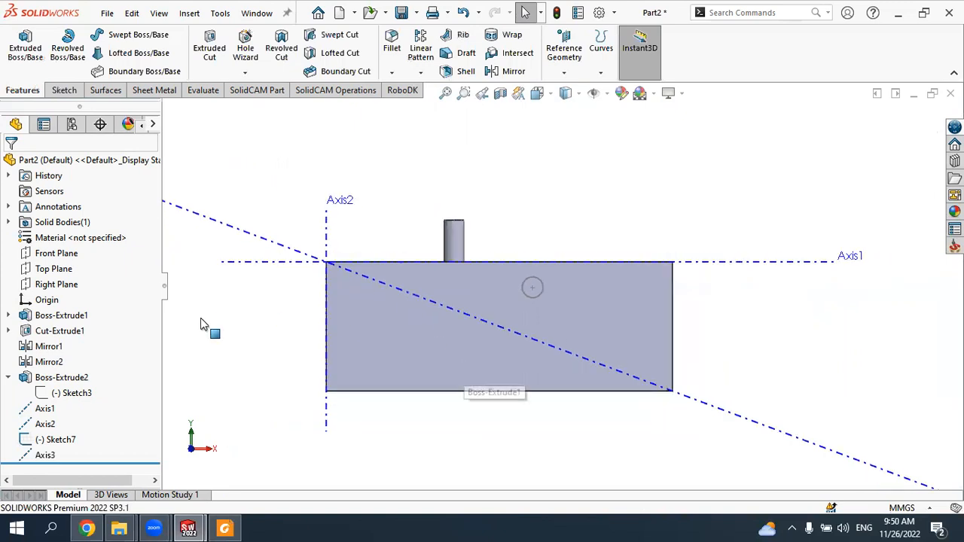
{"action": "middle_click_drag", "start_coordinate": [271, 336], "coordinate": [292, 364]}
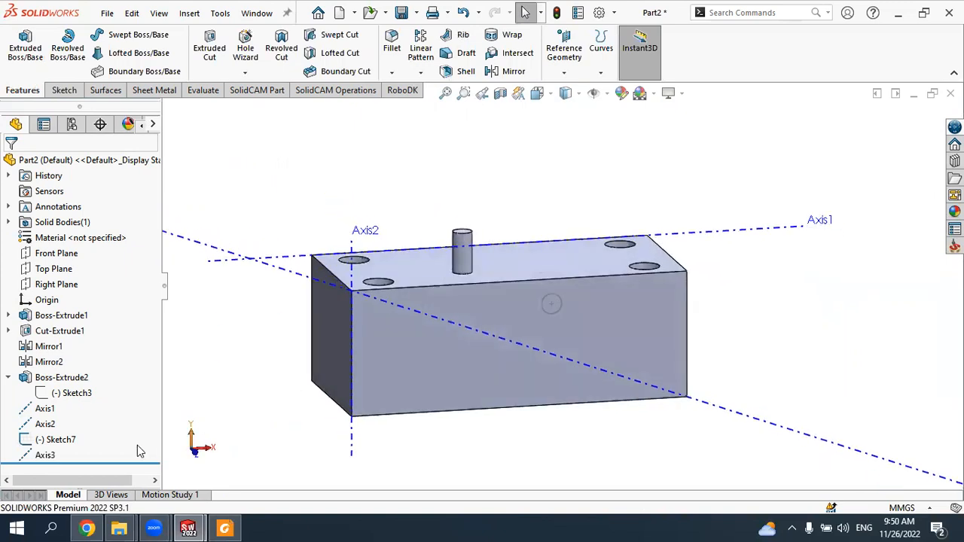
{"action": "left_click", "coordinate": [33, 458]}
{"action": "scroll", "coordinate": [662, 288], "scroll_direction": "up", "scroll_amount": 2}
{"action": "scroll", "coordinate": [617, 272], "scroll_direction": "down", "scroll_amount": 3}
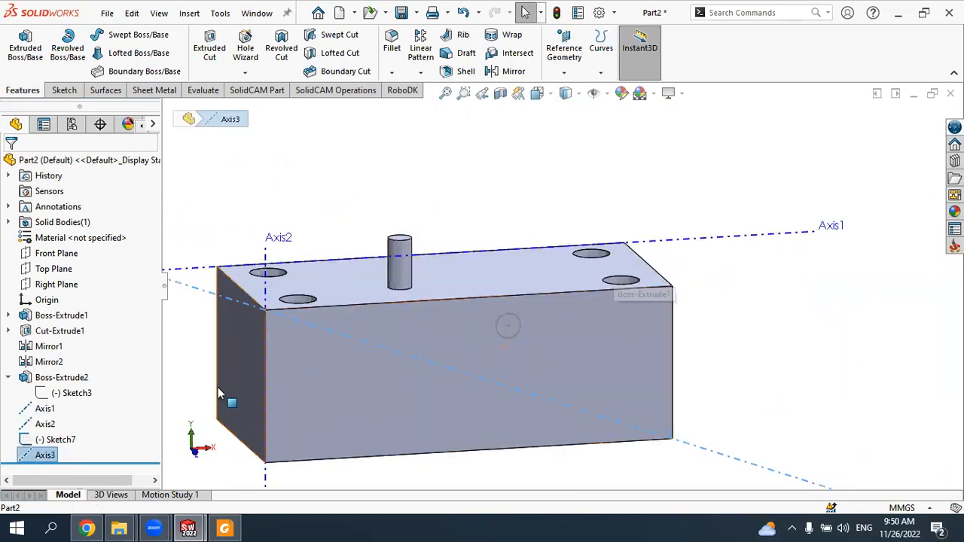
Step: Delete the circle sketch from the long front face
{"action": "left_click", "coordinate": [62, 441]}
{"action": "right_click", "coordinate": [62, 443]}
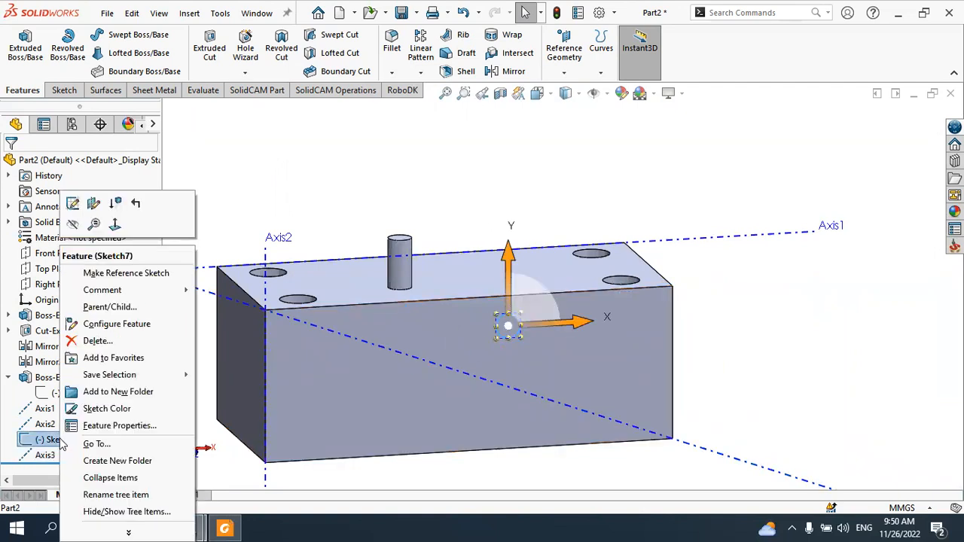
{"action": "left_click", "coordinate": [98, 341]}
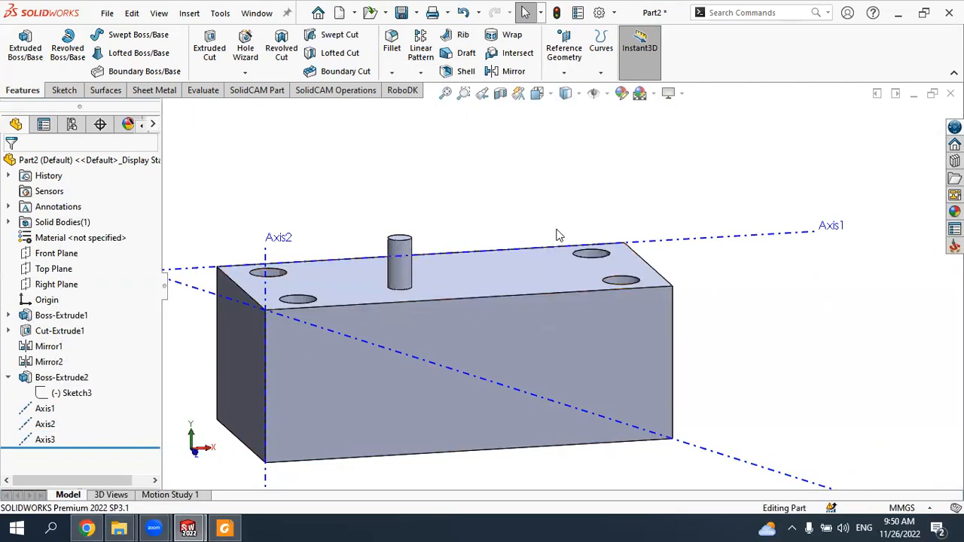
Step: Create a reference axis with the Cylindrical/Conical Face option through the cylindrical pin on the block's top face
{"action": "scroll", "coordinate": [450, 315], "scroll_direction": "up", "scroll_amount": 2}
{"action": "middle_click_drag", "start_coordinate": [450, 315], "coordinate": [488, 273]}
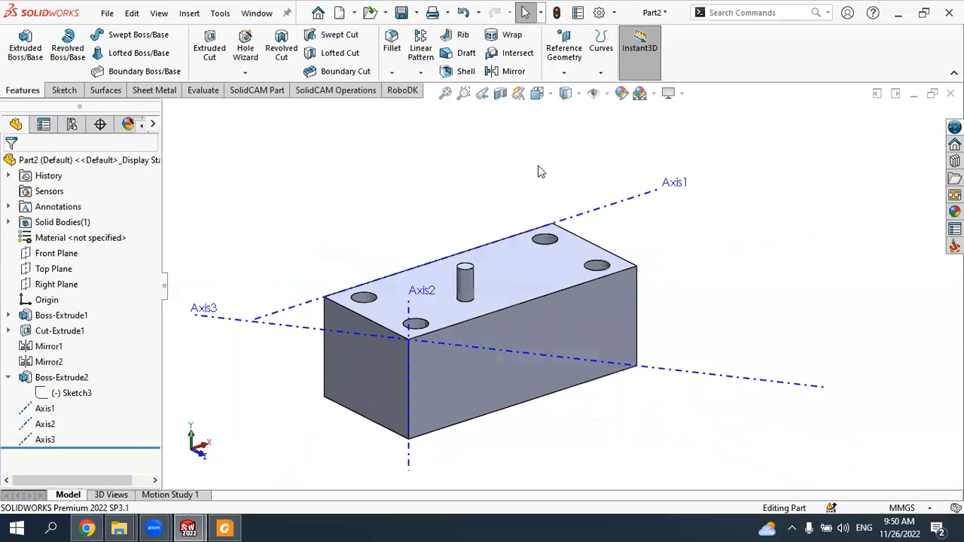
{"action": "left_click", "coordinate": [563, 73]}
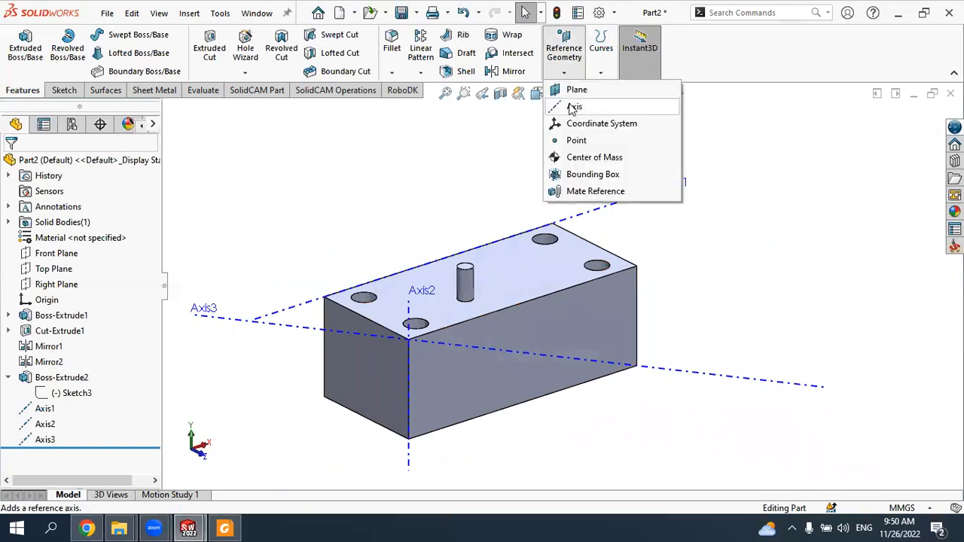
{"action": "left_click", "coordinate": [573, 108]}
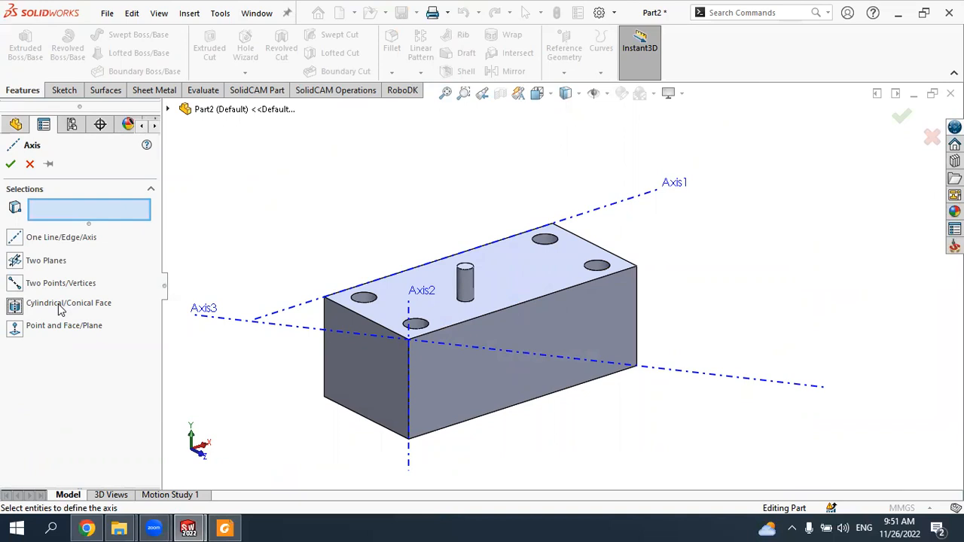
{"action": "scroll", "coordinate": [518, 265], "scroll_direction": "down", "scroll_amount": 3}
{"action": "scroll", "coordinate": [397, 295], "scroll_direction": "down", "scroll_amount": 3}
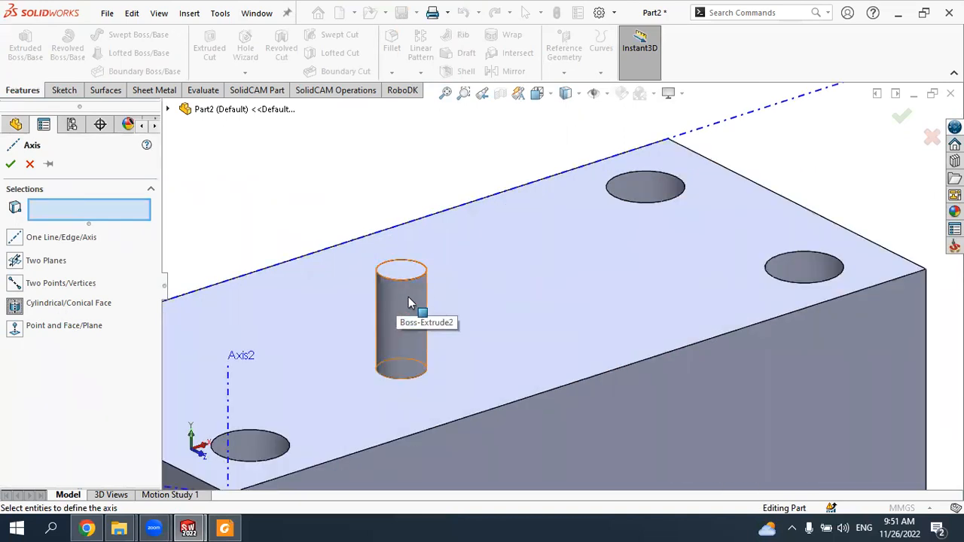
{"action": "left_click", "coordinate": [408, 303]}
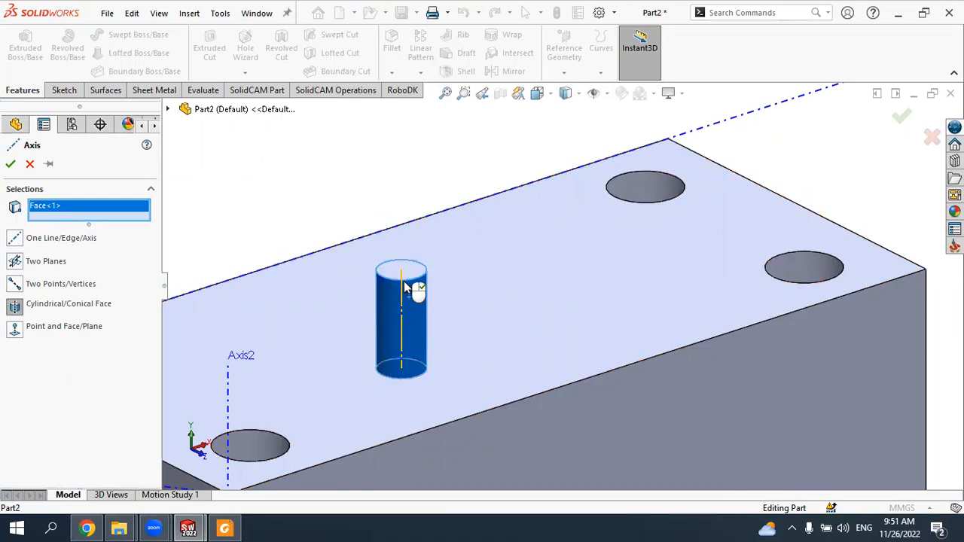
{"action": "mouse_move", "coordinate": [452, 295]}
{"action": "middle_mouse_down"}
{"action": "mouse_move", "coordinate": [430, 314]}
{"action": "mouse_move", "coordinate": [441, 361]}
{"action": "mouse_move", "coordinate": [430, 268]}
{"action": "mouse_move", "coordinate": [474, 269]}
{"action": "mouse_move", "coordinate": [446, 286]}
{"action": "middle_mouse_up"}
{"action": "left_click", "coordinate": [10, 164]}
{"action": "scroll", "coordinate": [447, 295], "scroll_direction": "down", "scroll_amount": 3}
{"action": "scroll", "coordinate": [452, 311], "scroll_direction": "up", "scroll_amount": 2}
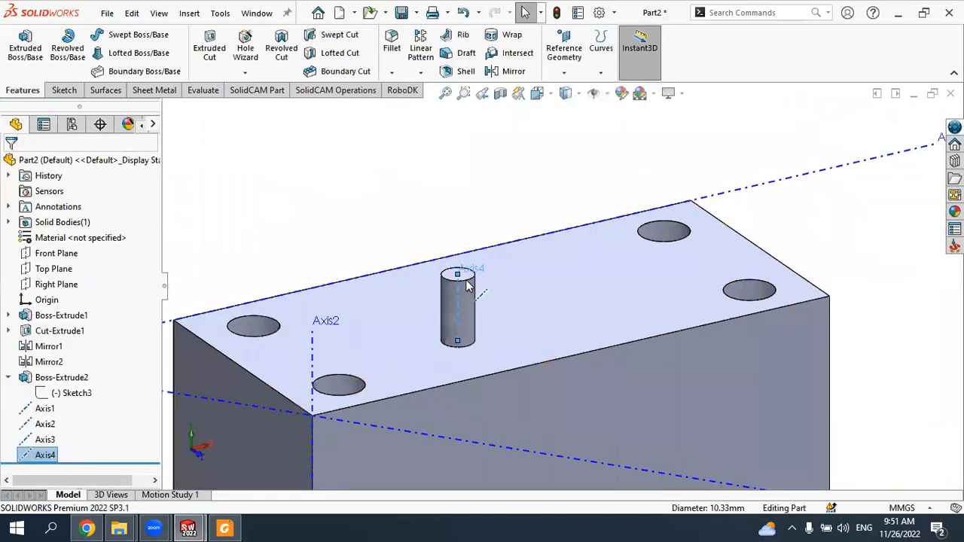
{"action": "scroll", "coordinate": [467, 284], "scroll_direction": "down", "scroll_amount": 2}
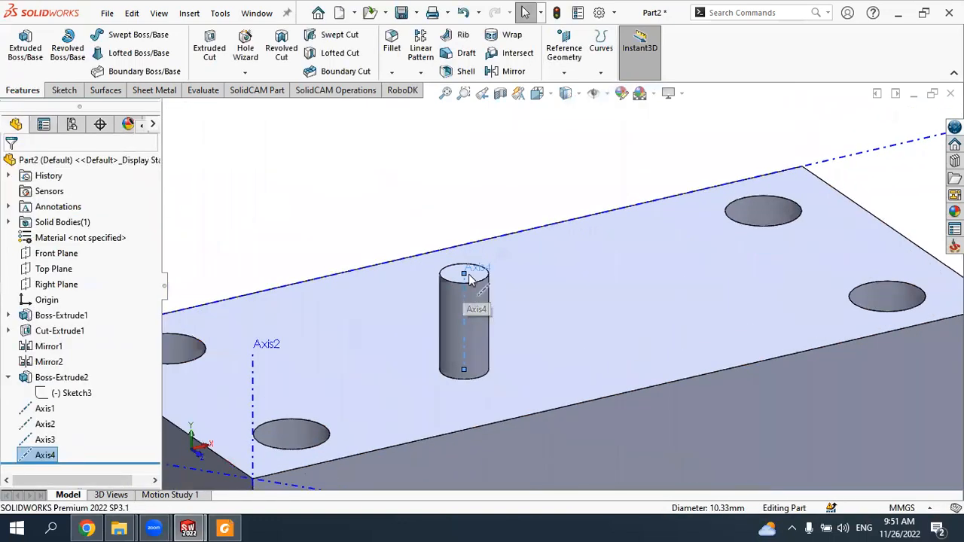
Step: Create a reference axis with the Point and Face/Plane option through the top face's front-right corner vertex, perpendicular to the top face
{"action": "left_click", "coordinate": [564, 74]}
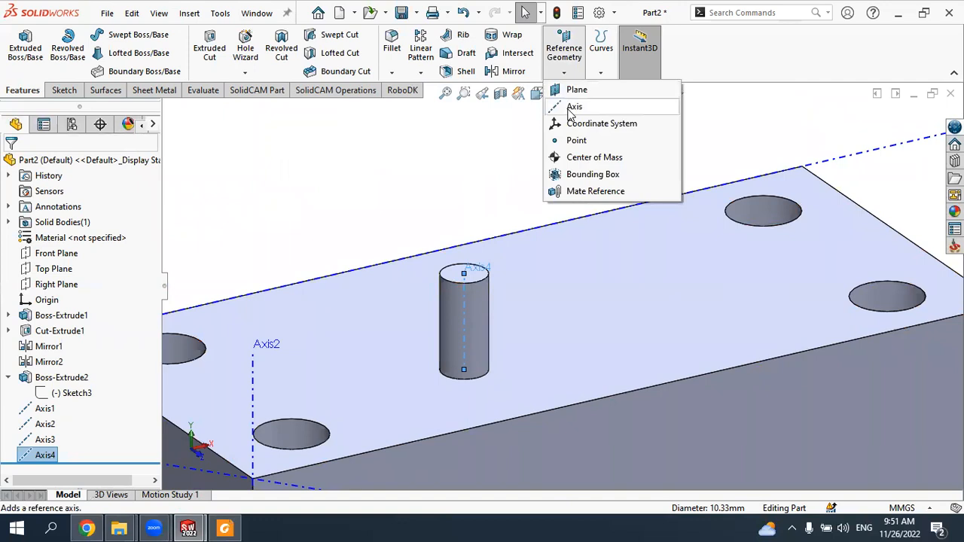
{"action": "left_click", "coordinate": [572, 107]}
{"action": "left_click", "coordinate": [66, 332]}
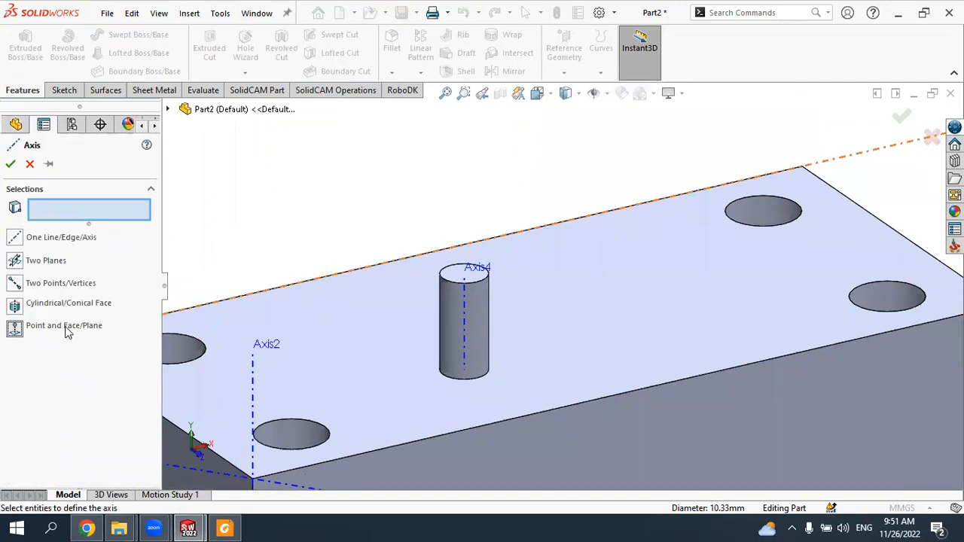
{"action": "scroll", "coordinate": [768, 308], "scroll_direction": "up", "scroll_amount": 3}
{"action": "scroll", "coordinate": [809, 291], "scroll_direction": "down", "scroll_amount": 5}
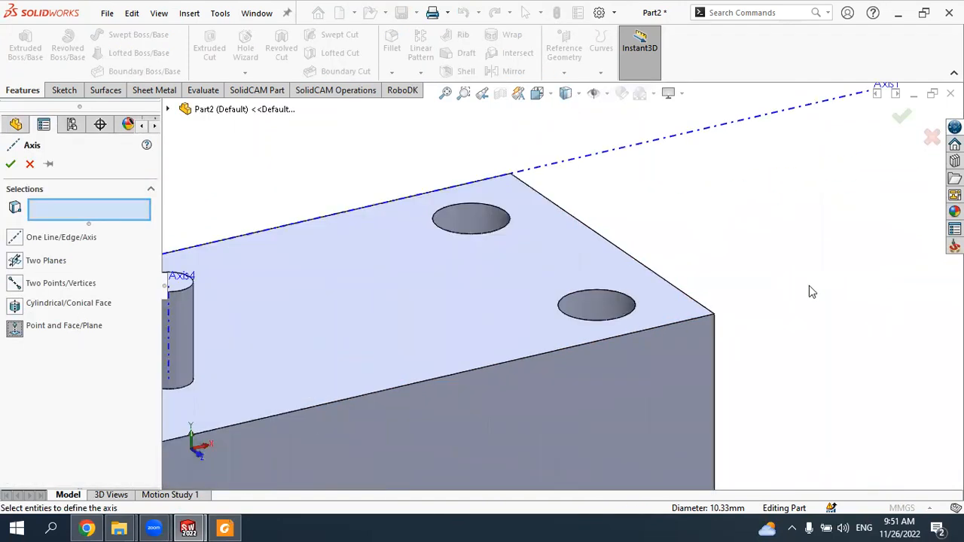
{"action": "left_click", "coordinate": [713, 316]}
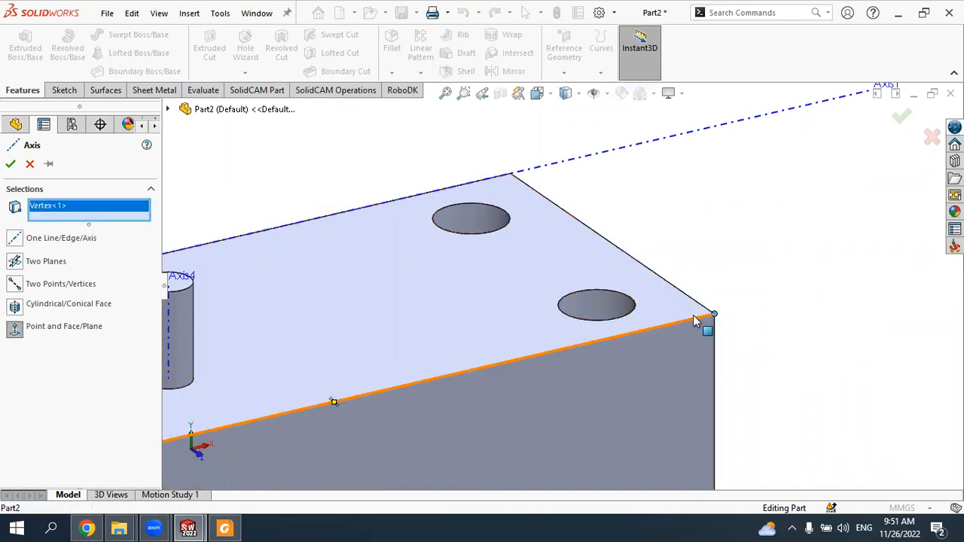
{"action": "left_click", "coordinate": [714, 317]}
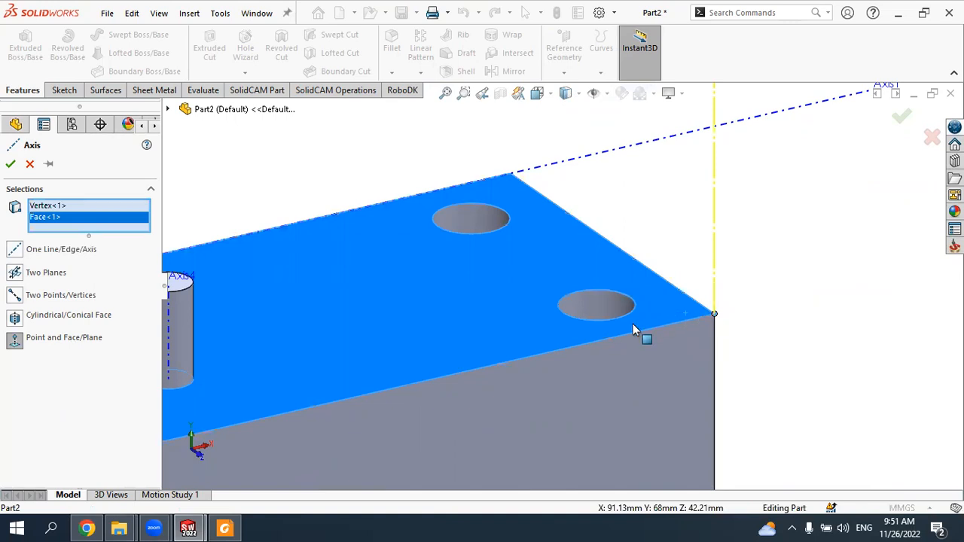
{"action": "scroll", "coordinate": [680, 279], "scroll_direction": "up", "scroll_amount": 3}
{"action": "scroll", "coordinate": [658, 286], "scroll_direction": "down", "scroll_amount": 3}
{"action": "scroll", "coordinate": [650, 303], "scroll_direction": "up", "scroll_amount": 3}
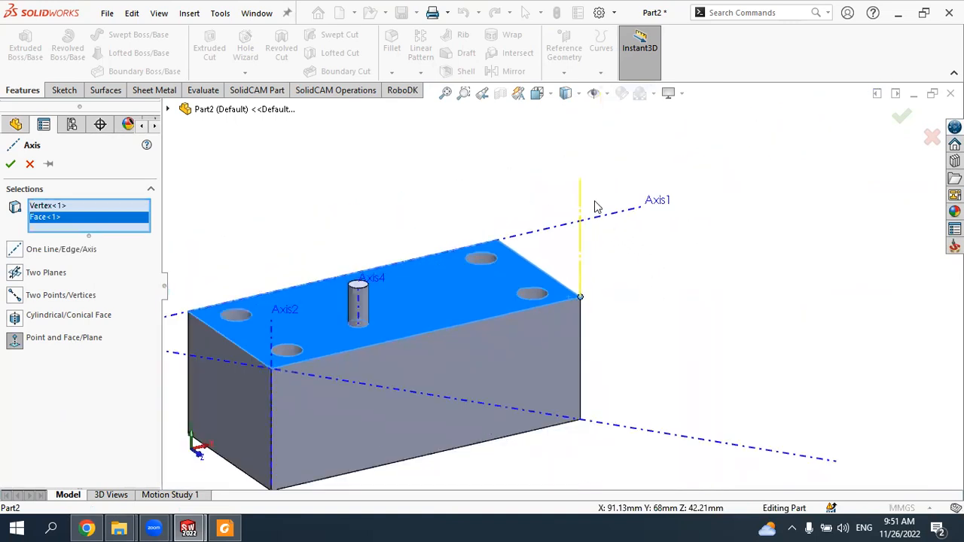
{"action": "scroll", "coordinate": [591, 201], "scroll_direction": "down", "scroll_amount": 2}
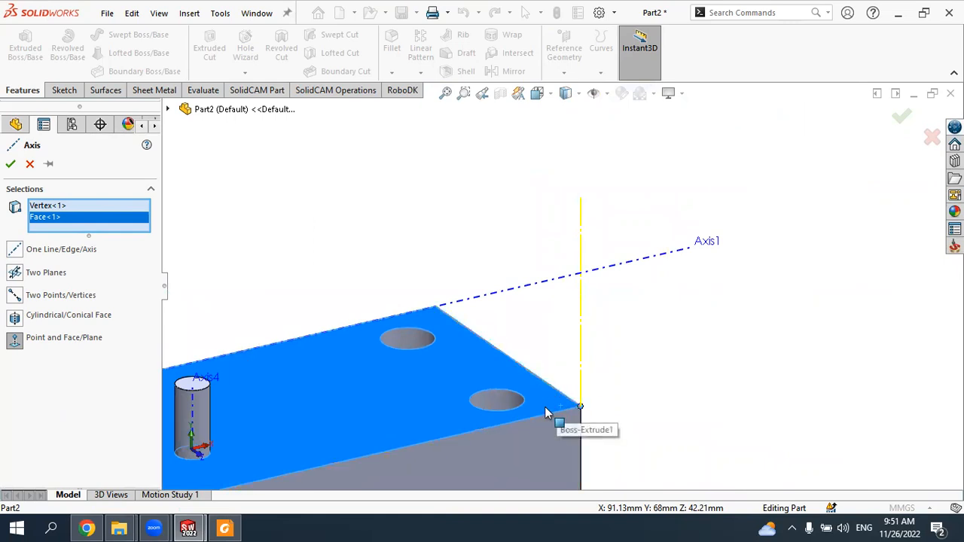
{"action": "left_click", "coordinate": [50, 206]}
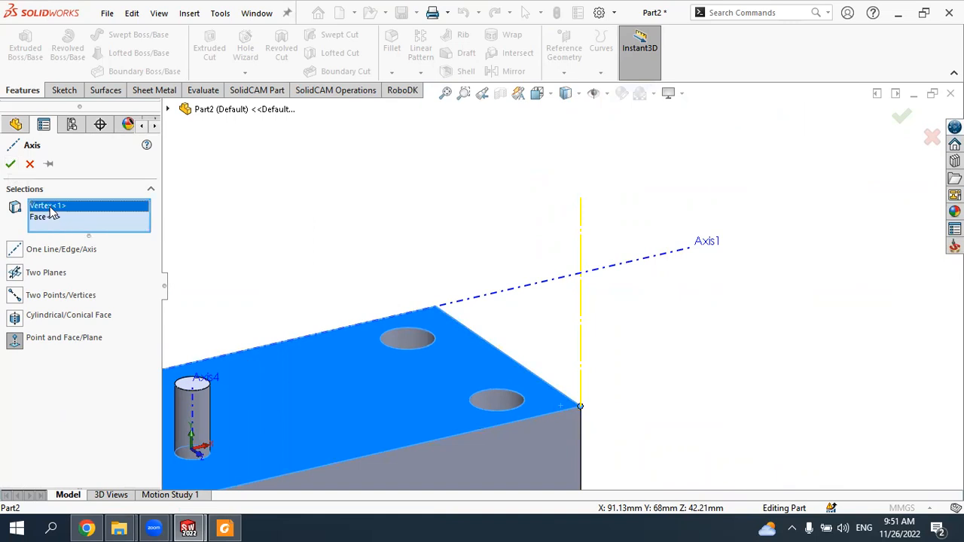
{"action": "left_click", "coordinate": [11, 163]}
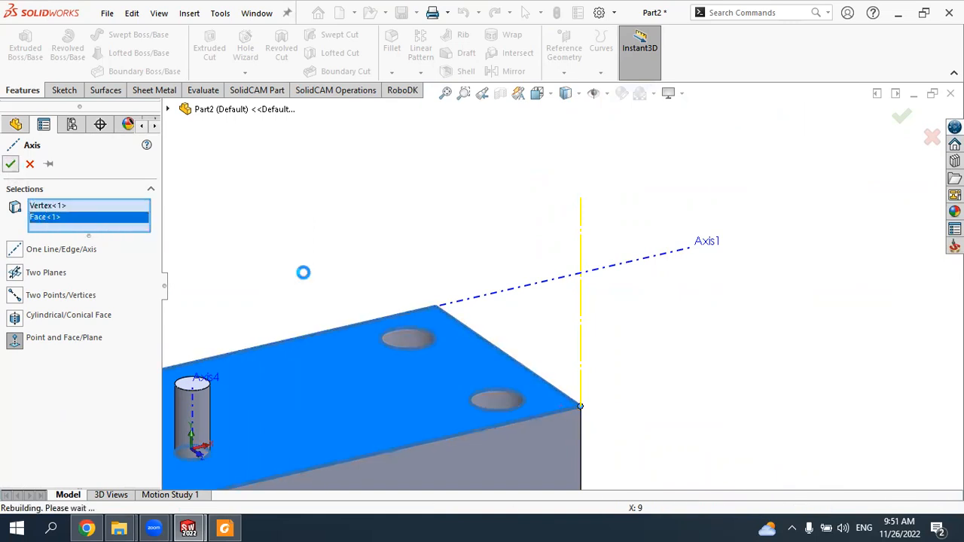
{"action": "scroll", "coordinate": [474, 337], "scroll_direction": "up", "scroll_amount": 4}
{"action": "left_click", "coordinate": [595, 315]}
{"action": "middle_click_drag", "start_coordinate": [595, 315], "coordinate": [474, 360]}
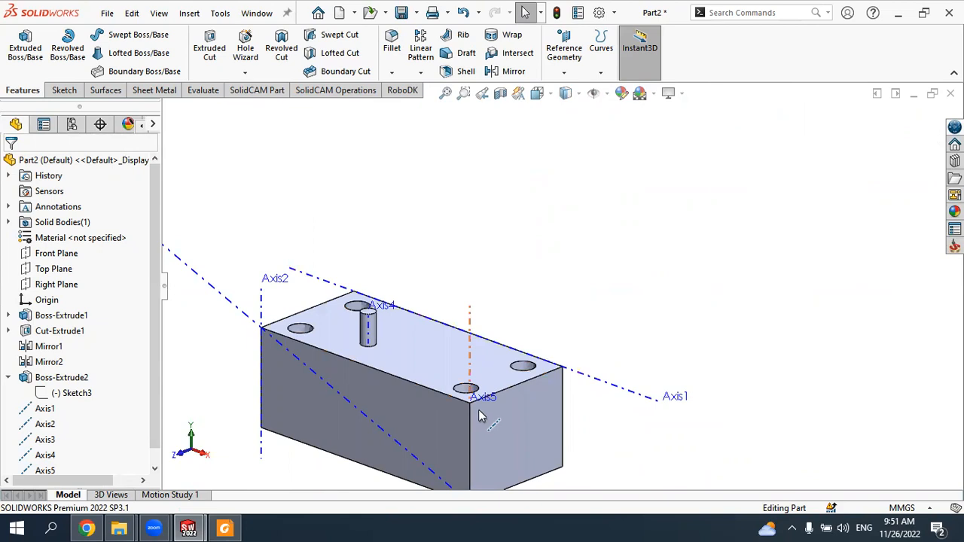
{"action": "scroll", "coordinate": [482, 409], "scroll_direction": "down", "scroll_amount": 3}
{"action": "scroll", "coordinate": [521, 343], "scroll_direction": "down", "scroll_amount": 4}
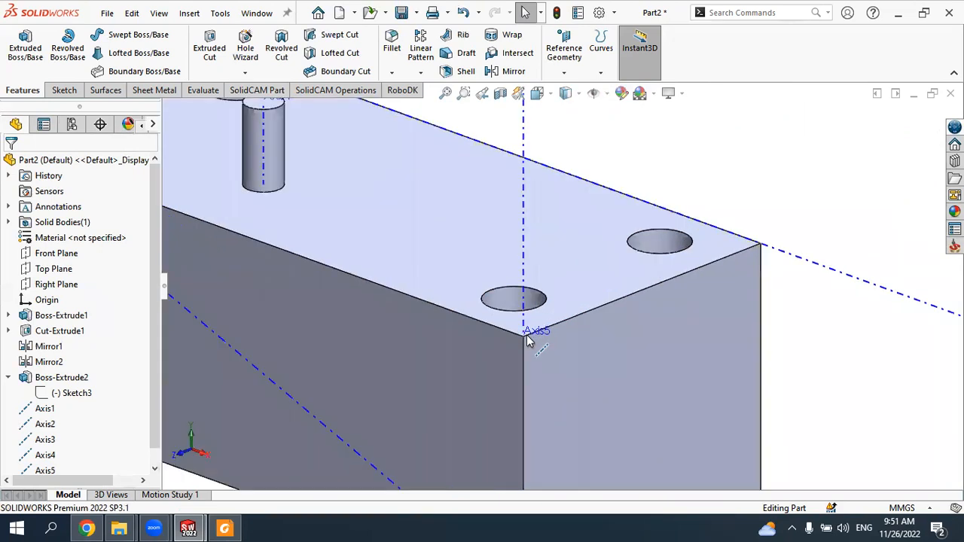
{"action": "scroll", "coordinate": [535, 335], "scroll_direction": "up", "scroll_amount": 3}
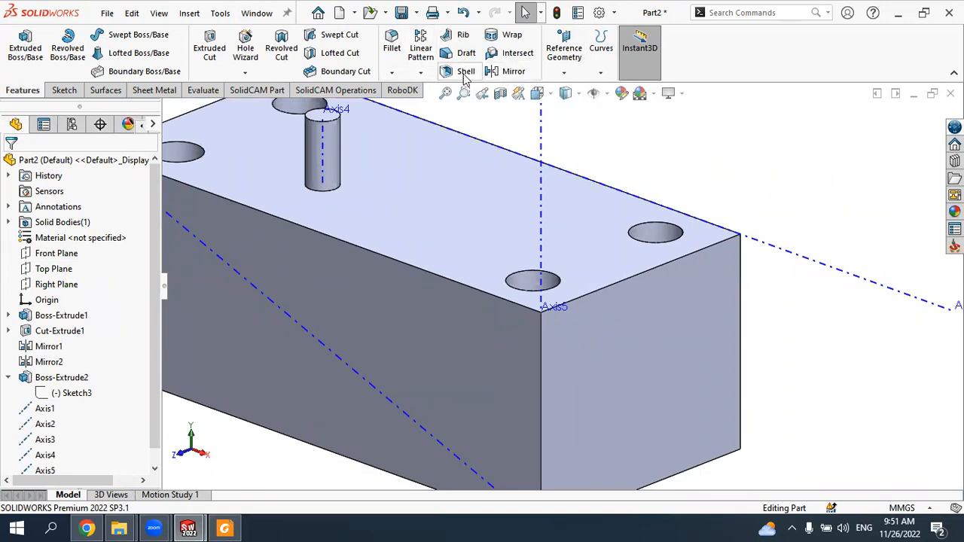
{"action": "left_click", "coordinate": [563, 72]}
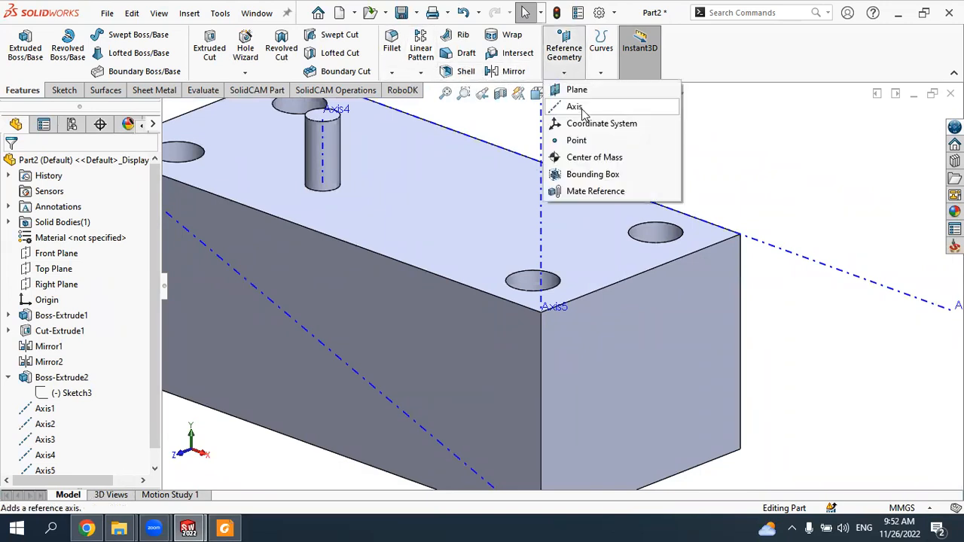
{"action": "left_click", "coordinate": [574, 106]}
{"action": "scroll", "coordinate": [304, 168], "scroll_direction": "up", "scroll_amount": 3}
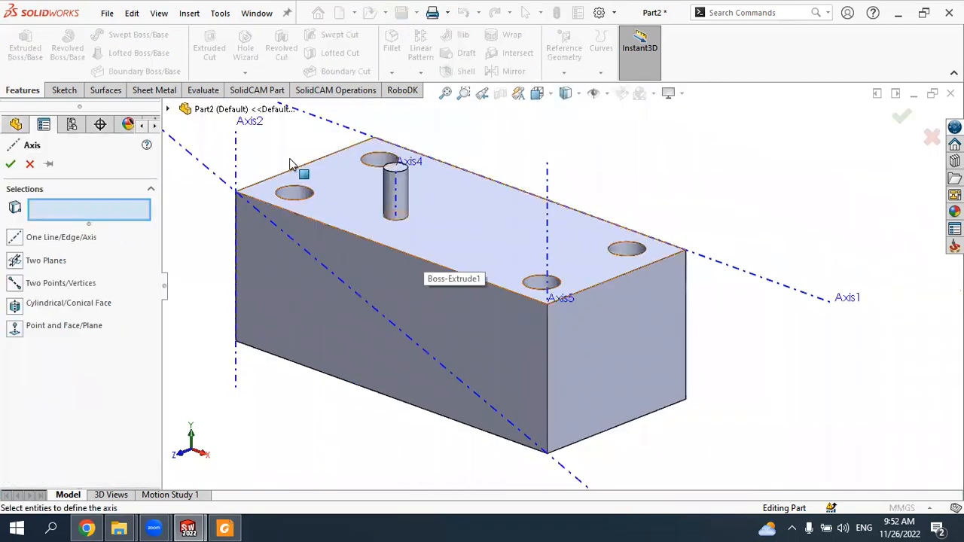
{"action": "scroll", "coordinate": [312, 193], "scroll_direction": "down", "scroll_amount": 6}
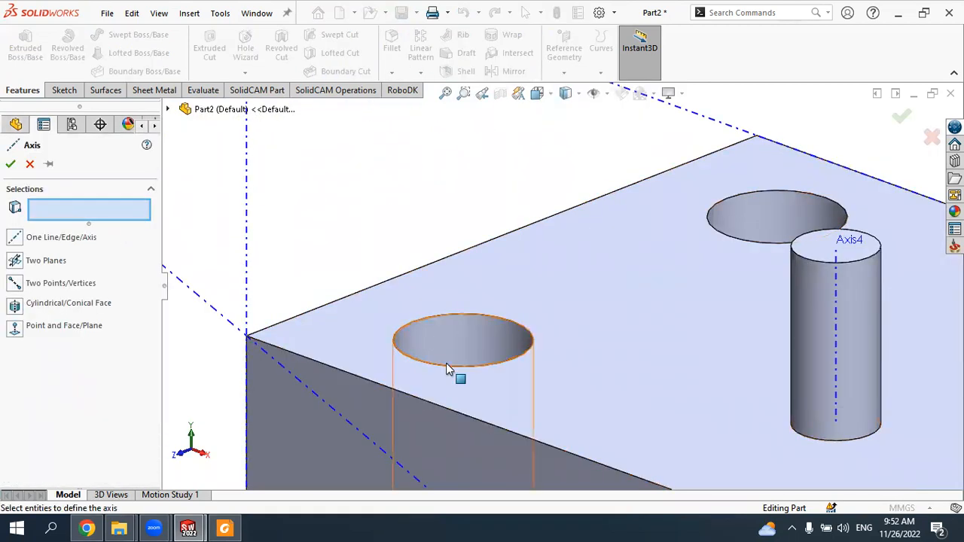
{"action": "left_click", "coordinate": [510, 321]}
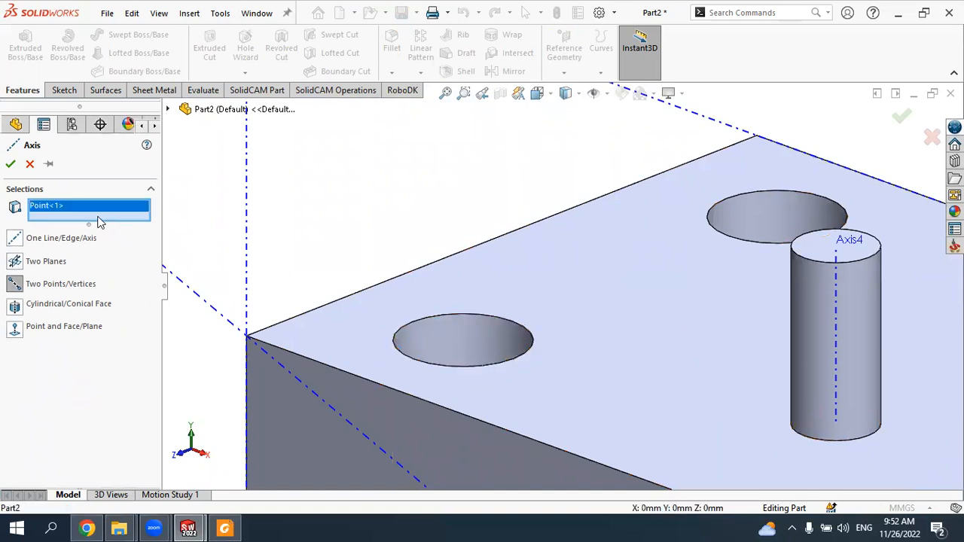
{"action": "left_click", "coordinate": [509, 300]}
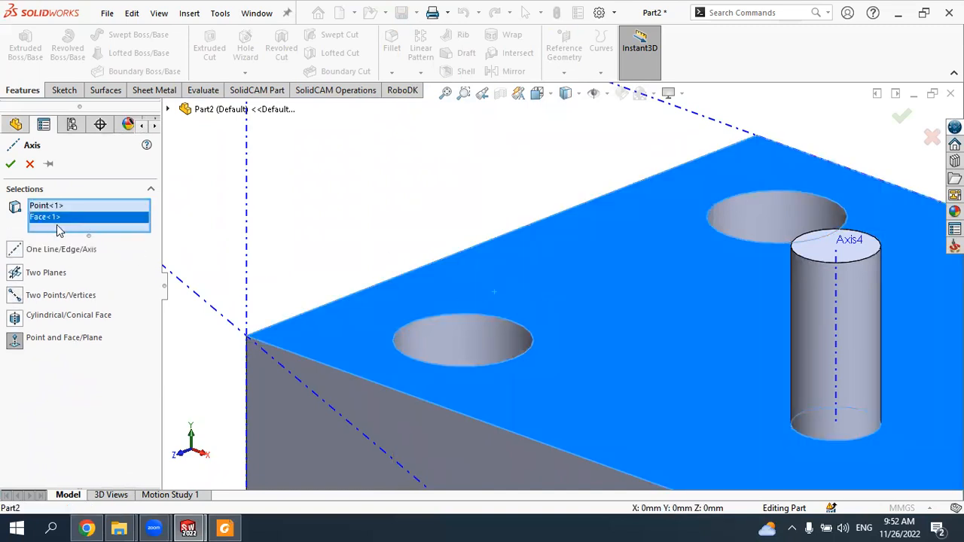
{"action": "scroll", "coordinate": [461, 302], "scroll_direction": "up", "scroll_amount": 8}
{"action": "middle_click_drag", "start_coordinate": [606, 299], "coordinate": [519, 286]}
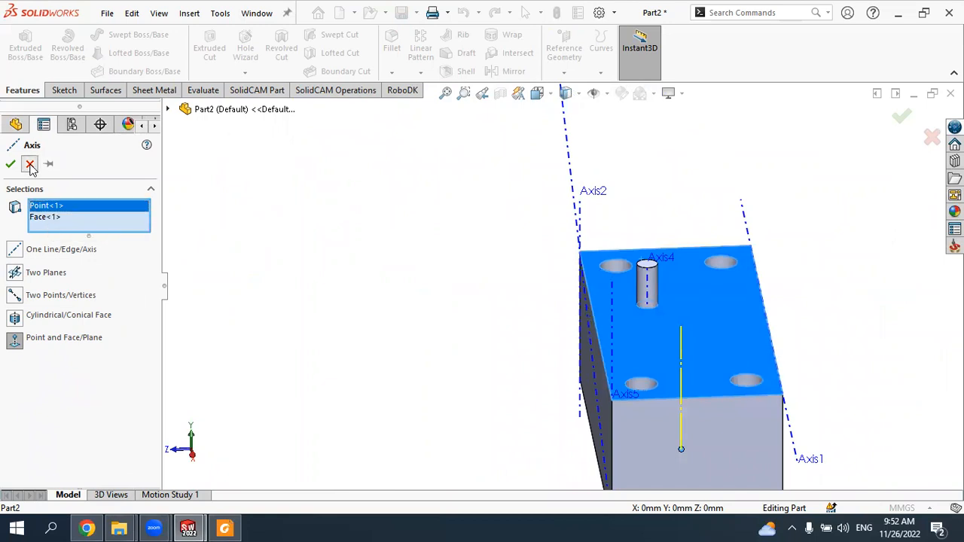
{"action": "left_click", "coordinate": [11, 164]}
Step: Sketch a single point on the block's top face at about X 12.19, Y 26.46 mm and finish the sketch
{"action": "left_click", "coordinate": [681, 334]}
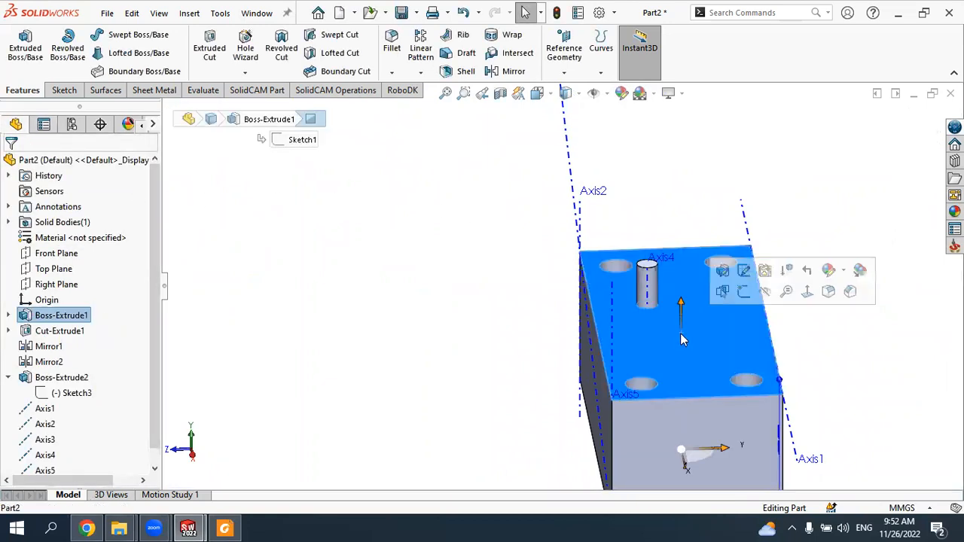
{"action": "left_click", "coordinate": [743, 292]}
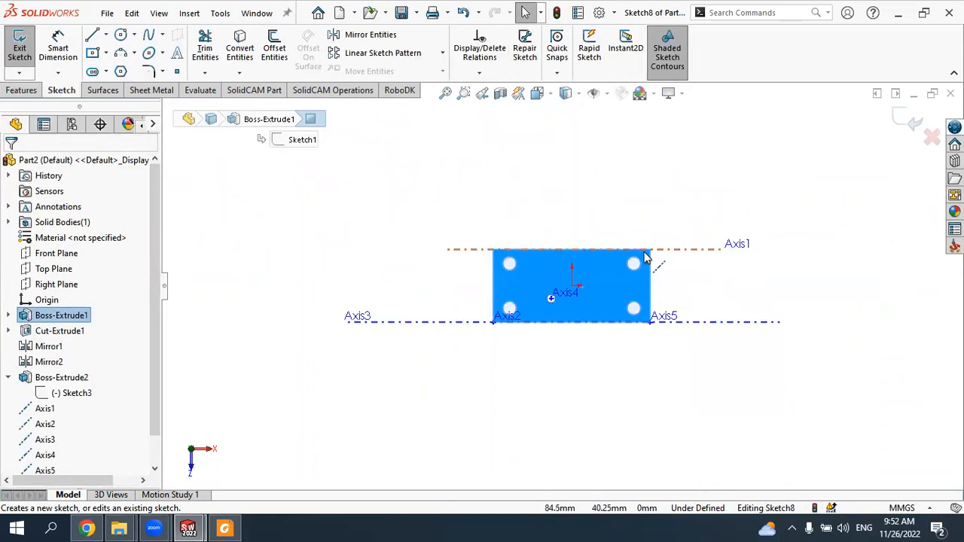
{"action": "left_click", "coordinate": [177, 72]}
{"action": "left_click", "coordinate": [463, 316]}
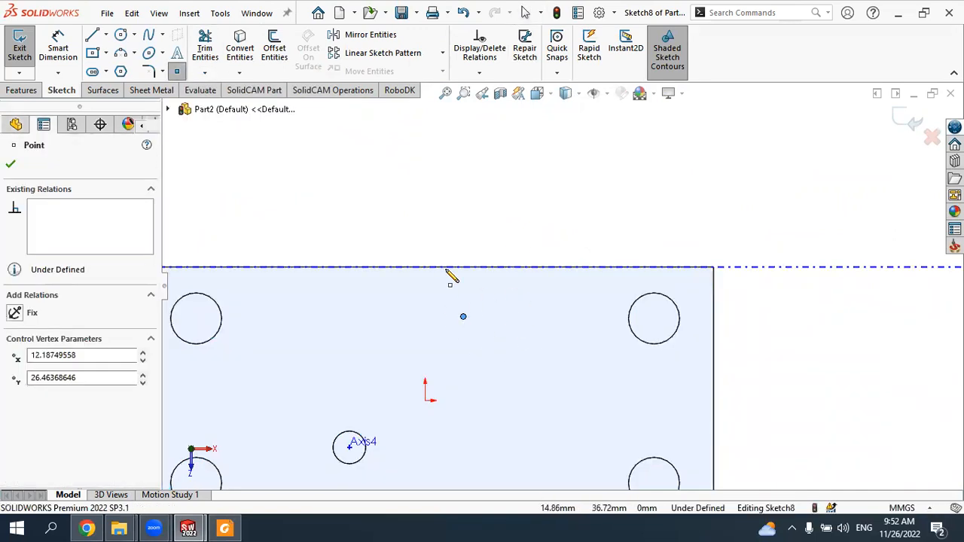
{"action": "left_click", "coordinate": [10, 166]}
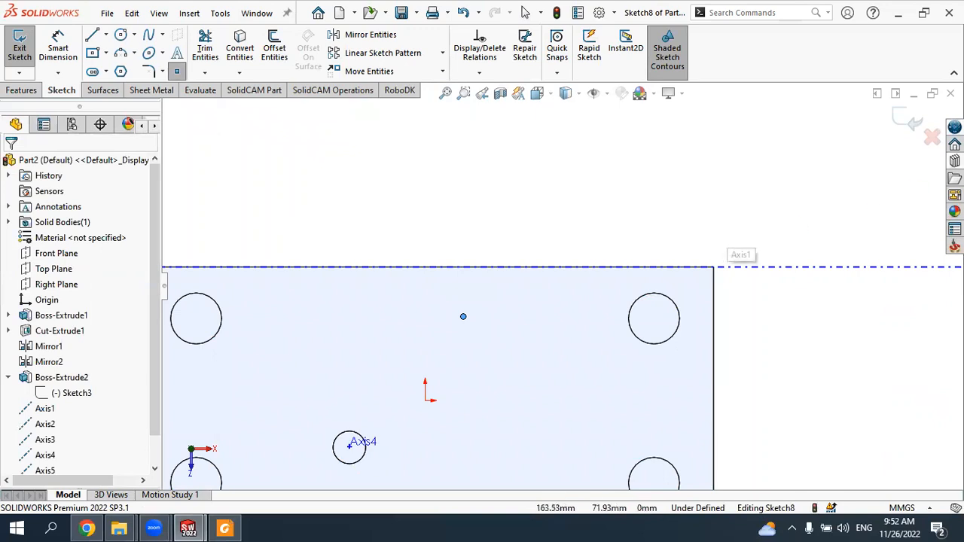
{"action": "left_click", "coordinate": [915, 125]}
Step: Create a reference axis through the sketched point, perpendicular to the block's top face
{"action": "mouse_move", "coordinate": [509, 302]}
{"action": "middle_mouse_down"}
{"action": "mouse_move", "coordinate": [490, 204]}
{"action": "mouse_move", "coordinate": [507, 319]}
{"action": "middle_mouse_up"}
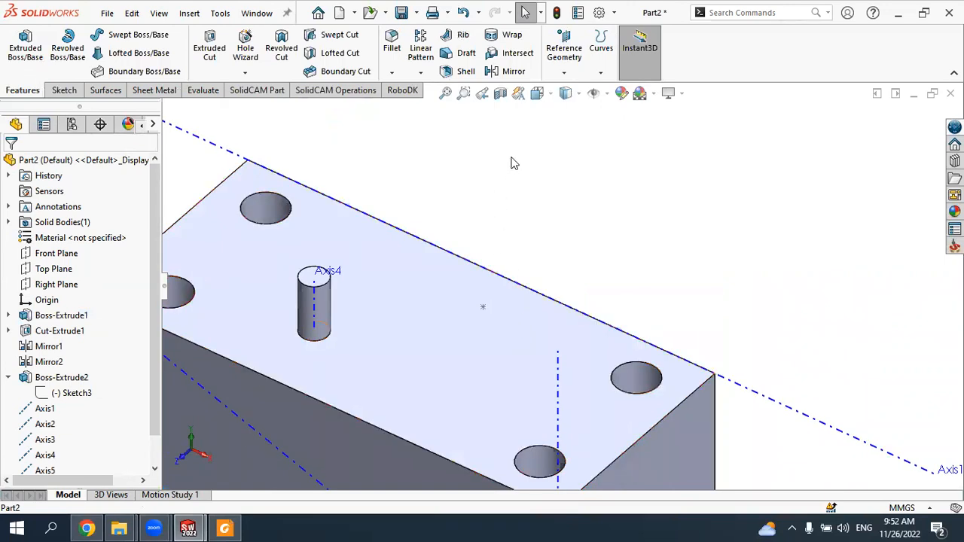
{"action": "left_click", "coordinate": [563, 51]}
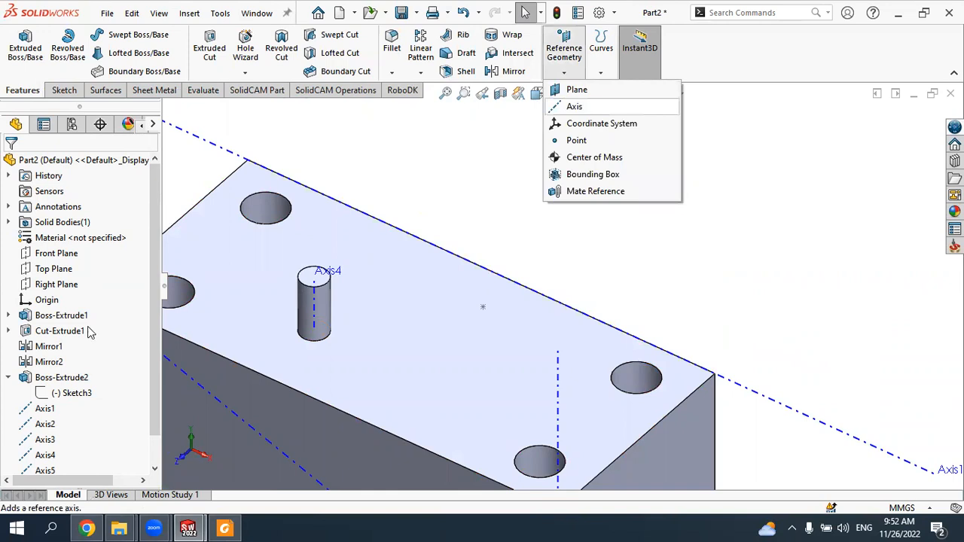
{"action": "left_click", "coordinate": [574, 106]}
{"action": "left_click", "coordinate": [482, 307]}
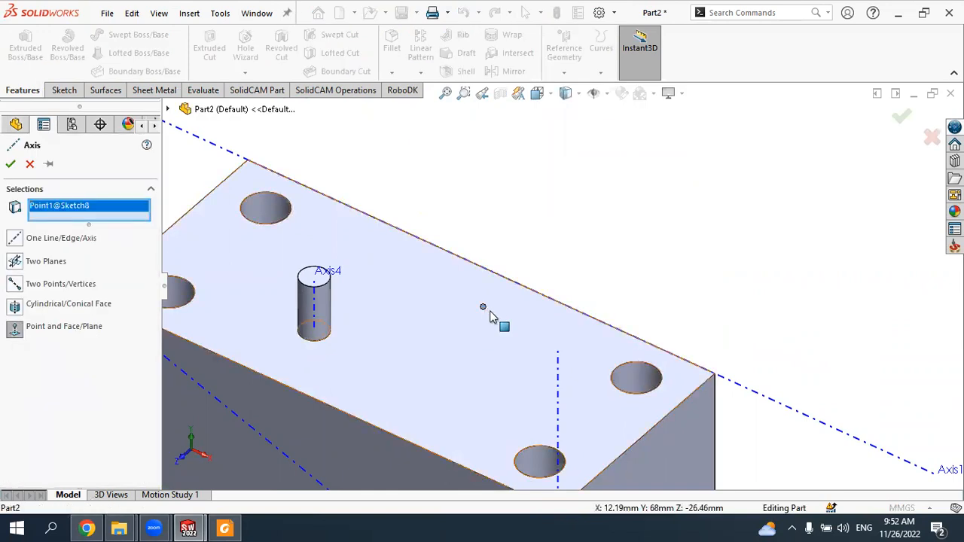
{"action": "left_click", "coordinate": [473, 332]}
{"action": "scroll", "coordinate": [513, 249], "scroll_direction": "up", "scroll_amount": 4}
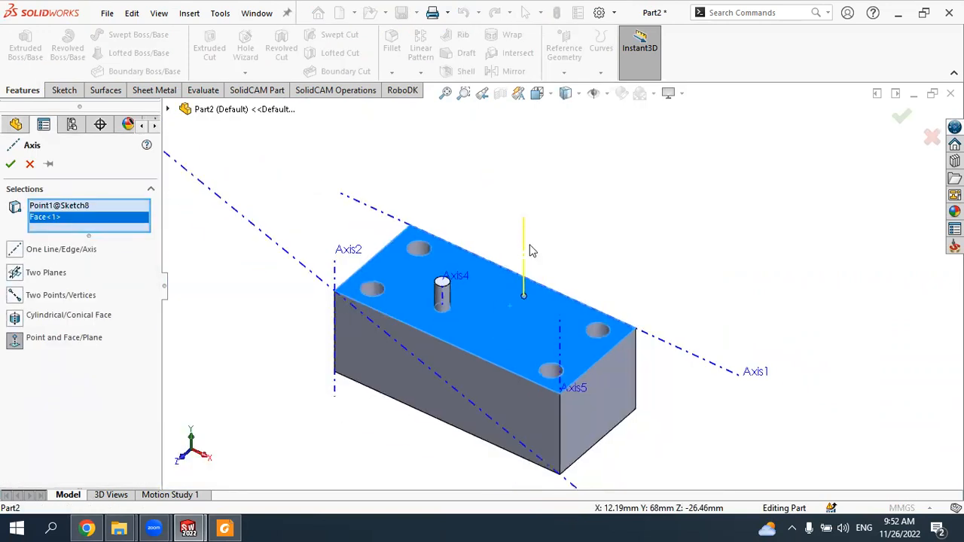
{"action": "scroll", "coordinate": [546, 263], "scroll_direction": "down", "scroll_amount": 4}
{"action": "mouse_move", "coordinate": [521, 282]}
{"action": "middle_mouse_down"}
{"action": "mouse_move", "coordinate": [471, 303]}
{"action": "mouse_move", "coordinate": [546, 225]}
{"action": "mouse_move", "coordinate": [527, 252]}
{"action": "mouse_move", "coordinate": [526, 285]}
{"action": "middle_mouse_up"}
{"action": "left_click", "coordinate": [12, 164]}
{"action": "scroll", "coordinate": [546, 317], "scroll_direction": "up", "scroll_amount": 4}
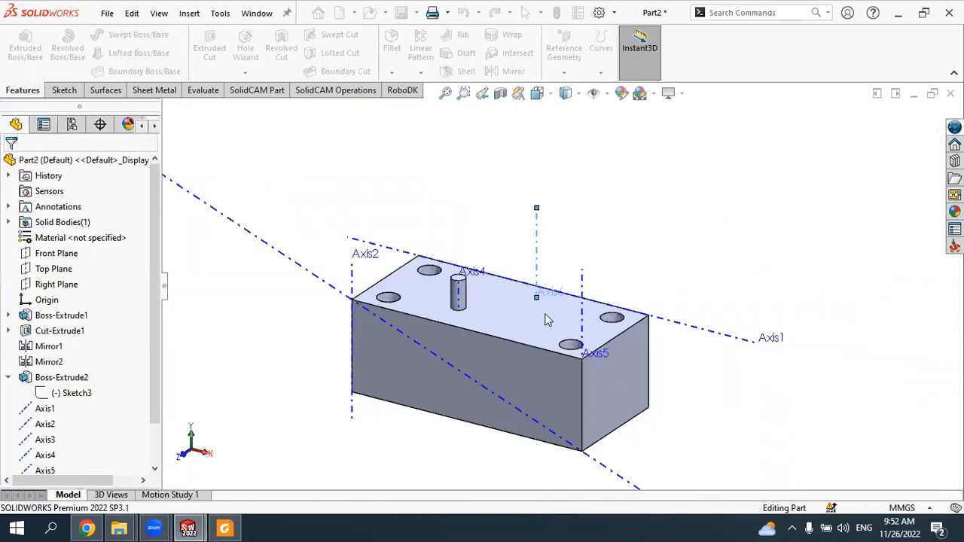
{"action": "left_click", "coordinate": [595, 260]}
Step: Examine the axis at the sketched point from several angles to check how it stands on the top face
{"action": "middle_click_drag", "start_coordinate": [611, 232], "coordinate": [554, 308]}
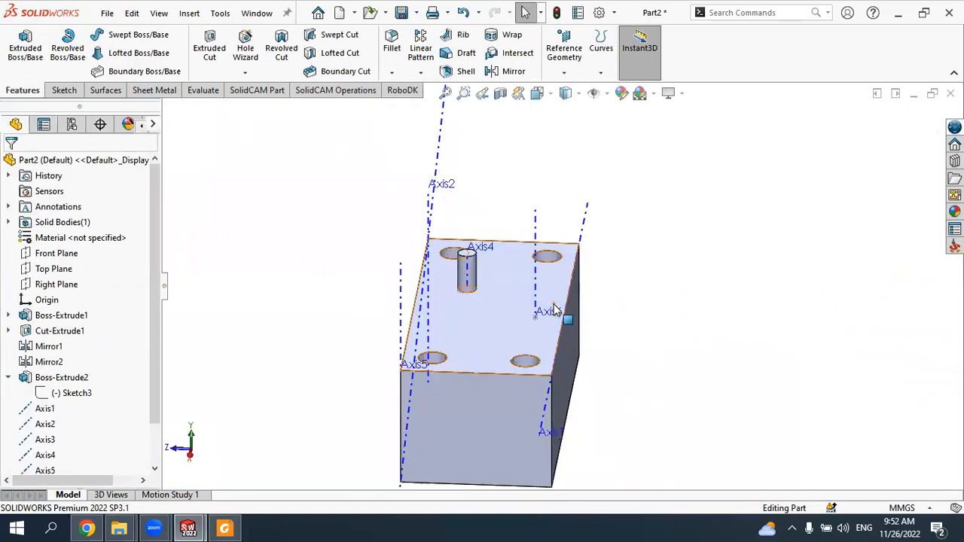
{"action": "scroll", "coordinate": [534, 323], "scroll_direction": "down", "scroll_amount": 3}
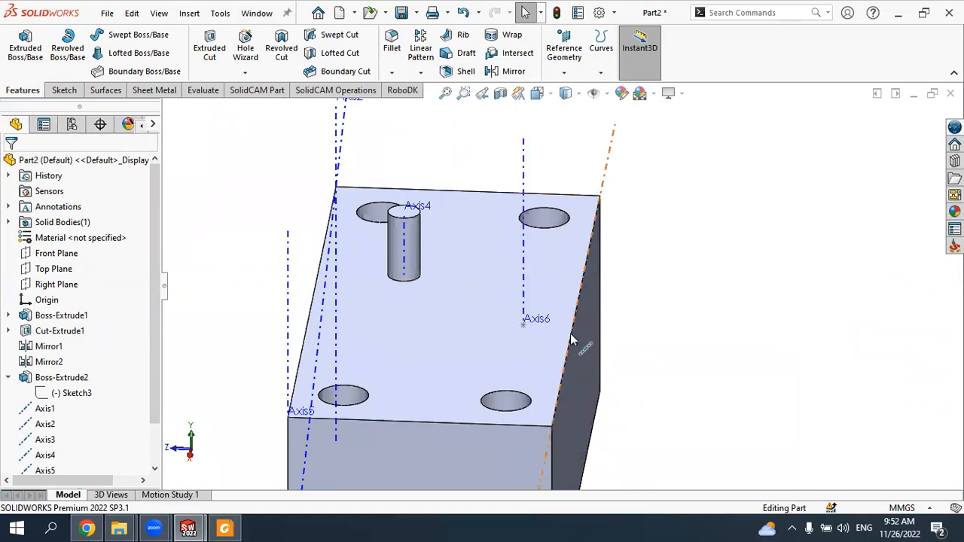
{"action": "scroll", "coordinate": [569, 335], "scroll_direction": "down", "scroll_amount": 2}
{"action": "scroll", "coordinate": [520, 328], "scroll_direction": "up", "scroll_amount": 3}
{"action": "middle_click_drag", "start_coordinate": [515, 326], "coordinate": [542, 323]}
{"action": "scroll", "coordinate": [524, 340], "scroll_direction": "up", "scroll_amount": 3}
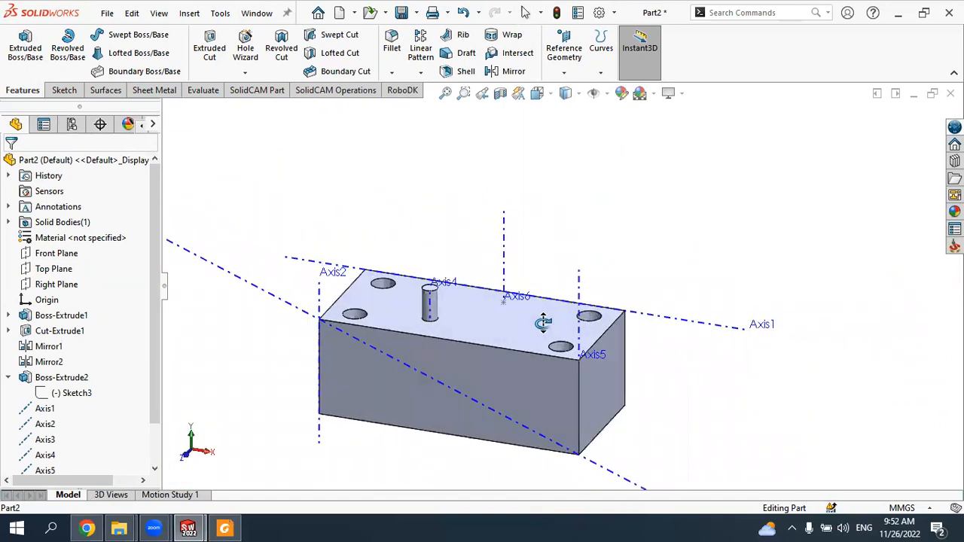
{"action": "scroll", "coordinate": [530, 305], "scroll_direction": "up", "scroll_amount": 4}
{"action": "scroll", "coordinate": [527, 292], "scroll_direction": "down", "scroll_amount": 5}
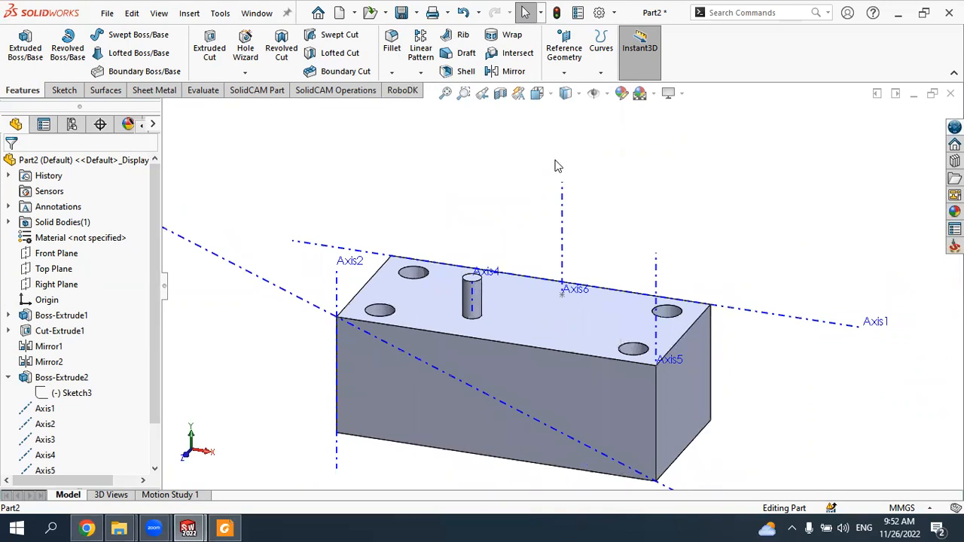
Step: Start a reference plane with the block's top face as the first reference
{"action": "left_click", "coordinate": [563, 72]}
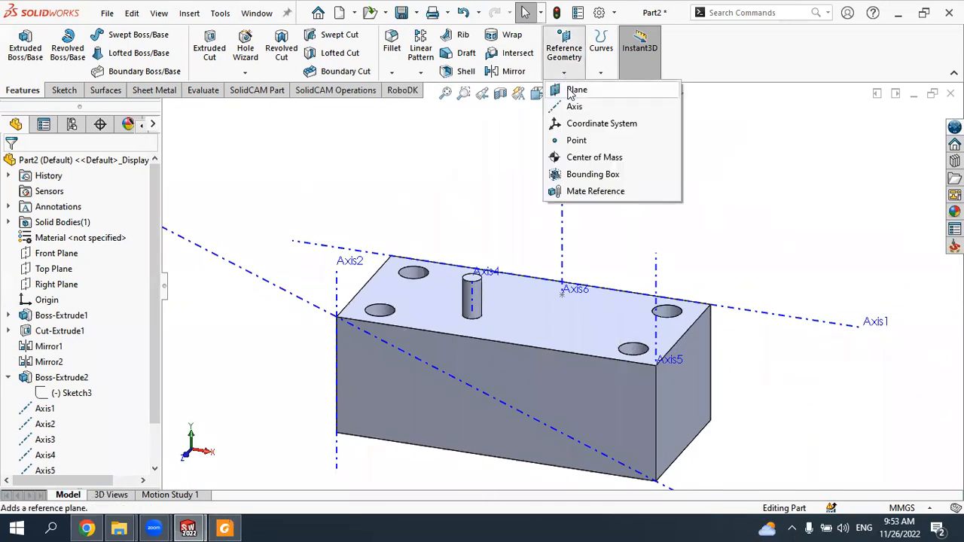
{"action": "left_click", "coordinate": [577, 90]}
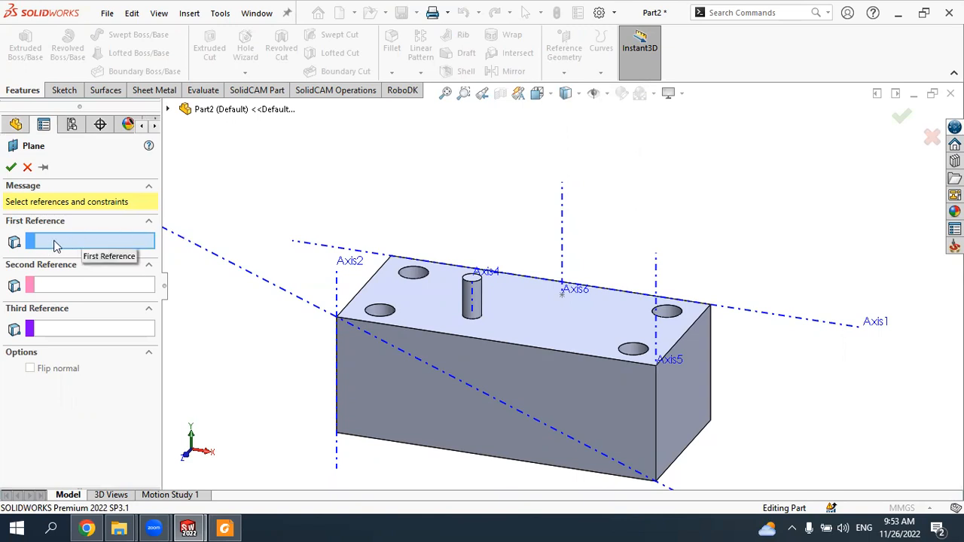
{"action": "scroll", "coordinate": [460, 228], "scroll_direction": "up", "scroll_amount": 2}
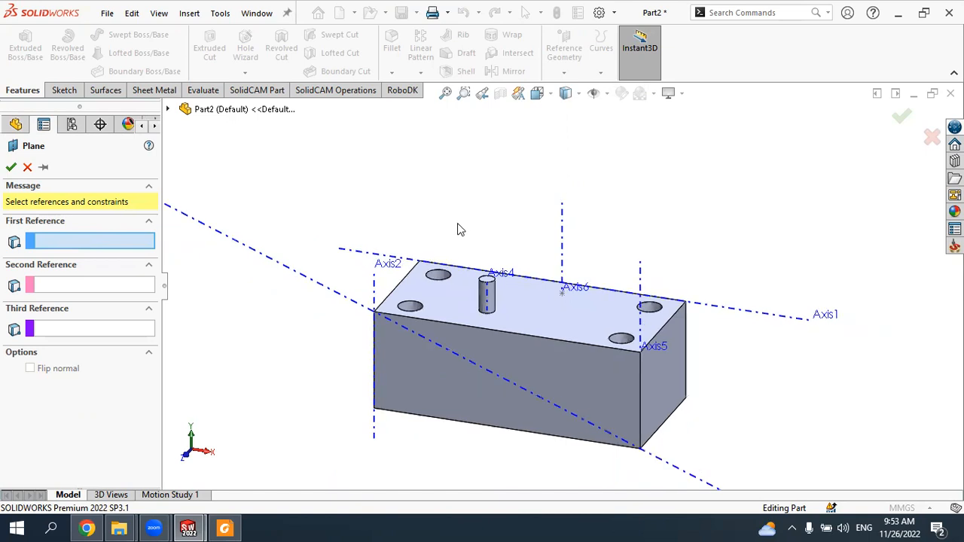
{"action": "scroll", "coordinate": [524, 239], "scroll_direction": "down", "scroll_amount": 4}
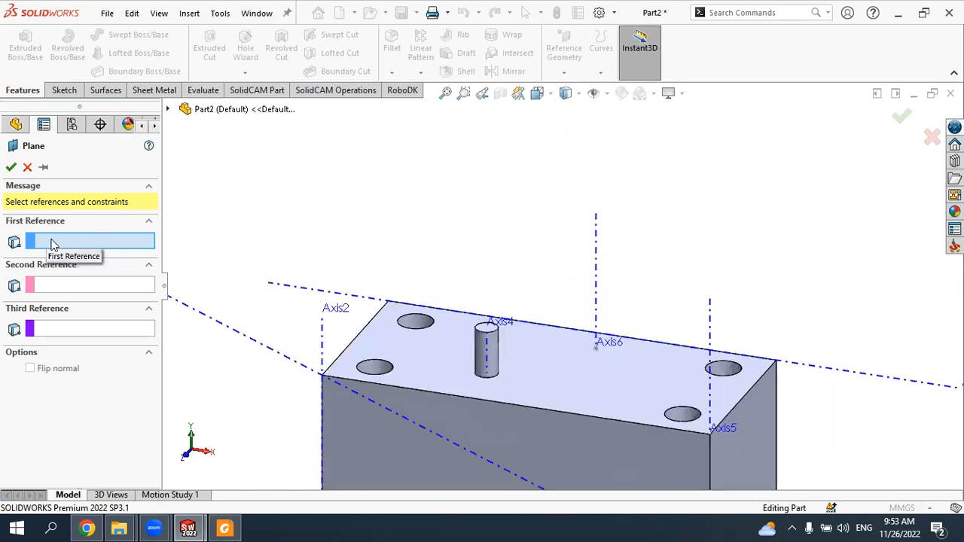
{"action": "left_click", "coordinate": [439, 353]}
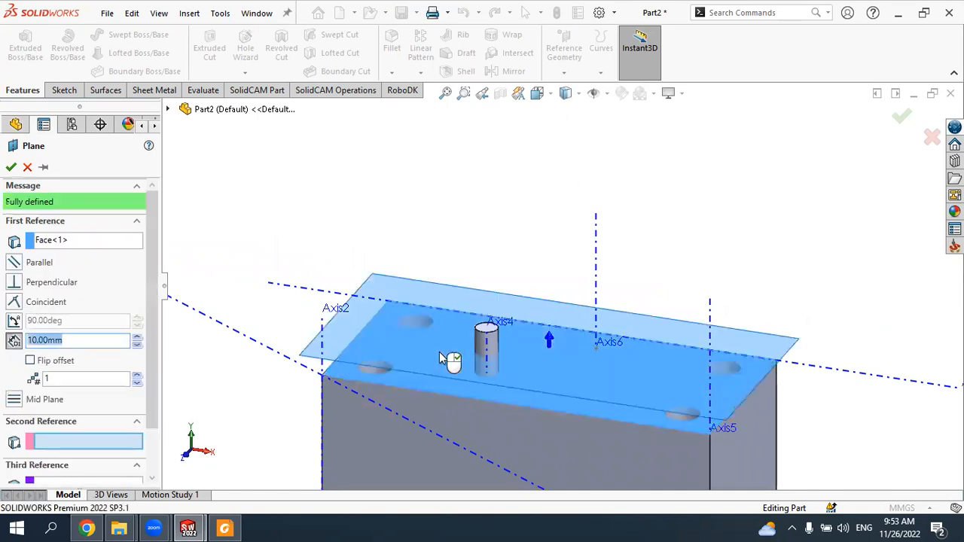
{"action": "middle_click_drag", "start_coordinate": [456, 361], "coordinate": [441, 336]}
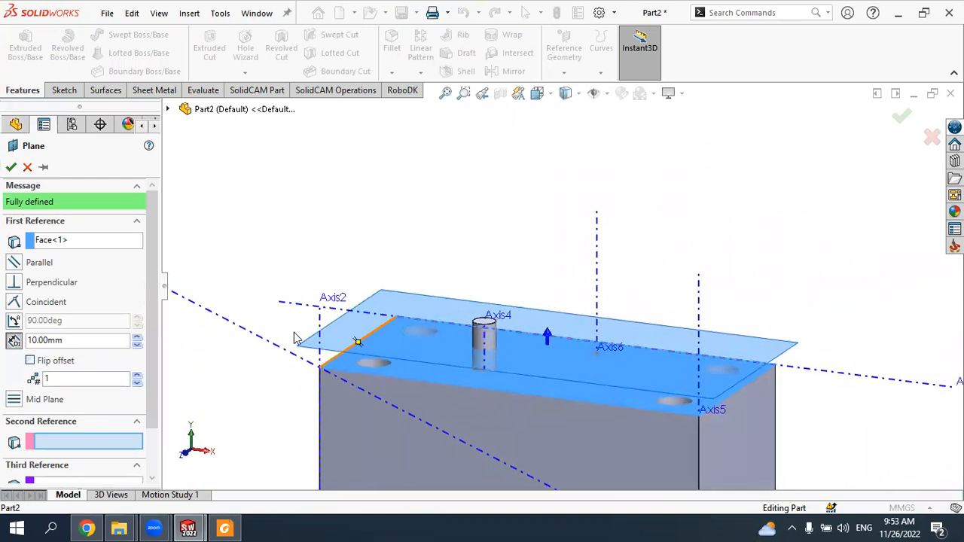
Step: Set the plane's offset distance to 60 mm above the top face and create the plane
{"action": "left_click", "coordinate": [137, 338]}
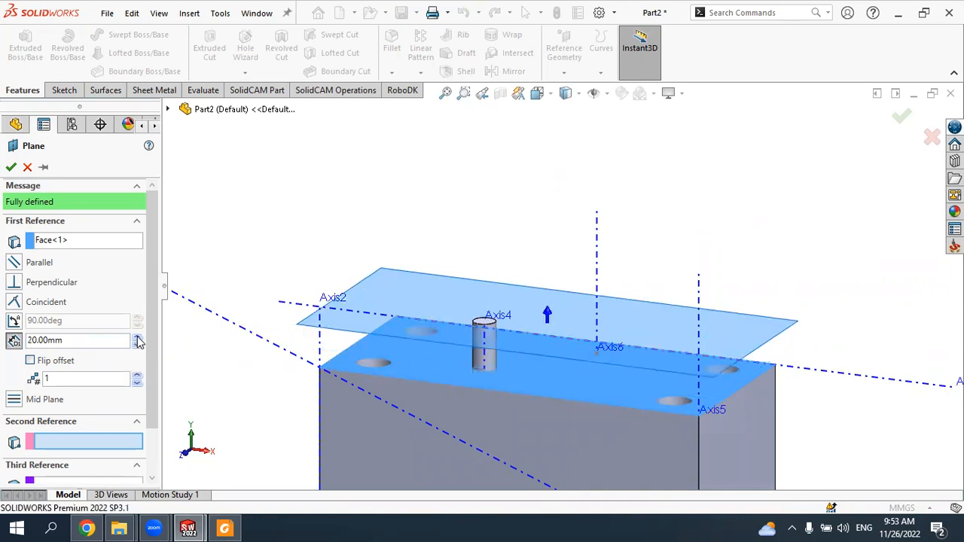
{"action": "left_click", "coordinate": [137, 338]}
{"action": "left_click", "coordinate": [137, 338]}
{"action": "left_click", "coordinate": [137, 338]}
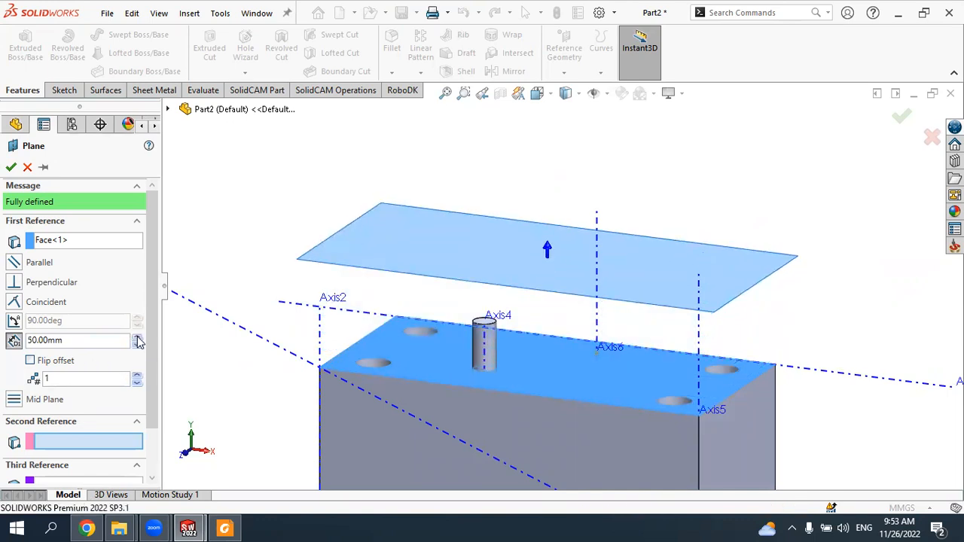
{"action": "left_click", "coordinate": [137, 338]}
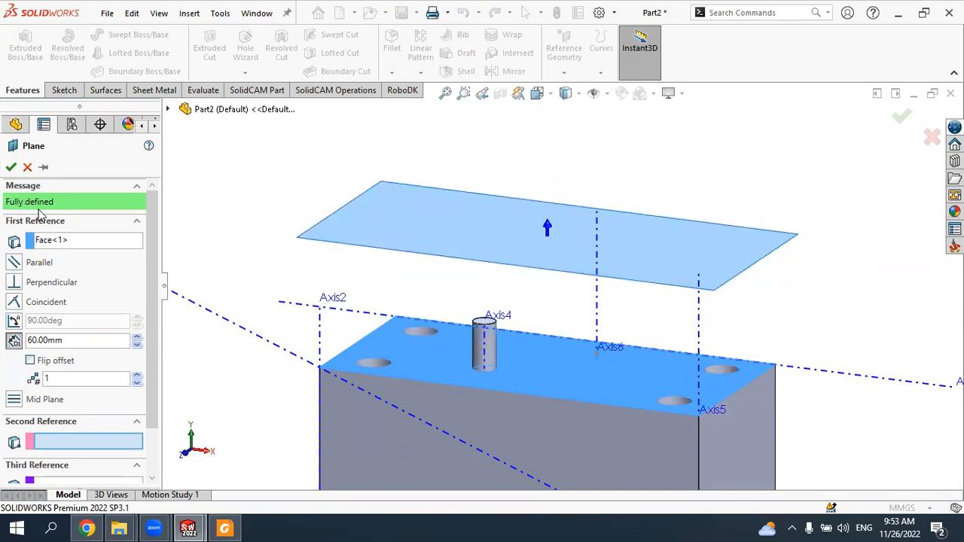
{"action": "left_click", "coordinate": [16, 172]}
{"action": "scroll", "coordinate": [439, 243], "scroll_direction": "up", "scroll_amount": 2}
{"action": "middle_click_drag", "start_coordinate": [442, 243], "coordinate": [435, 224]}
{"action": "left_click", "coordinate": [317, 230]}
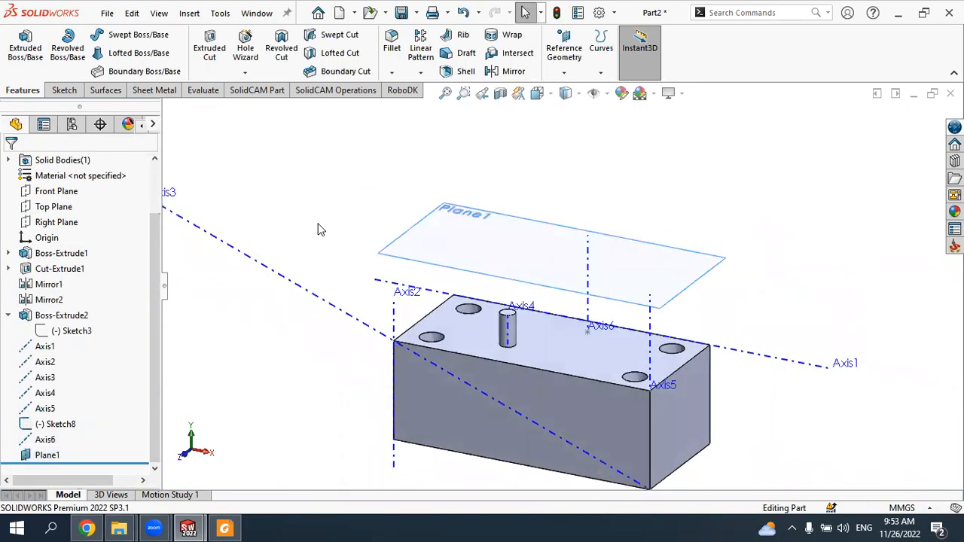
Step: Sketch a circle about 32.2 mm in diameter on the new offset plane, centred at about X 30.78, Y 13.54 mm
{"action": "left_click", "coordinate": [496, 244]}
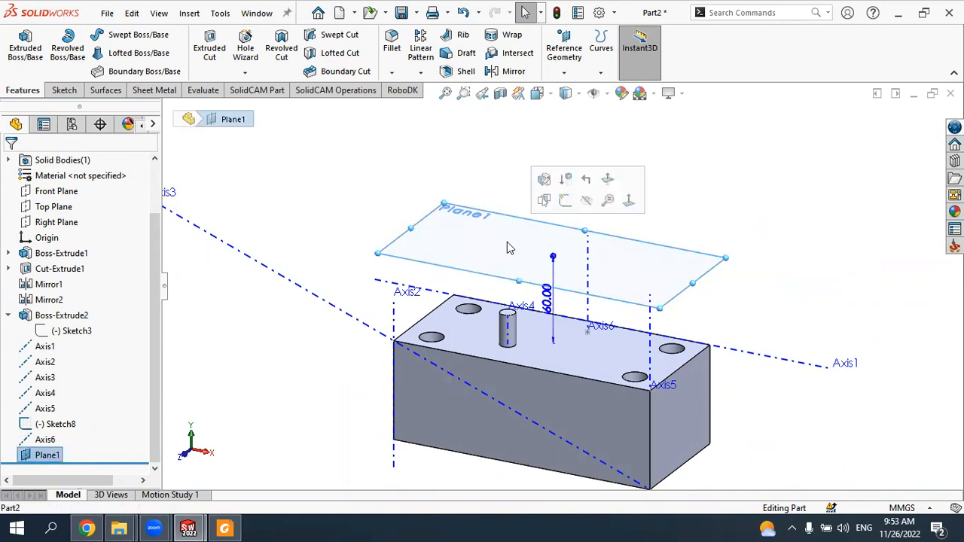
{"action": "left_click", "coordinate": [561, 200]}
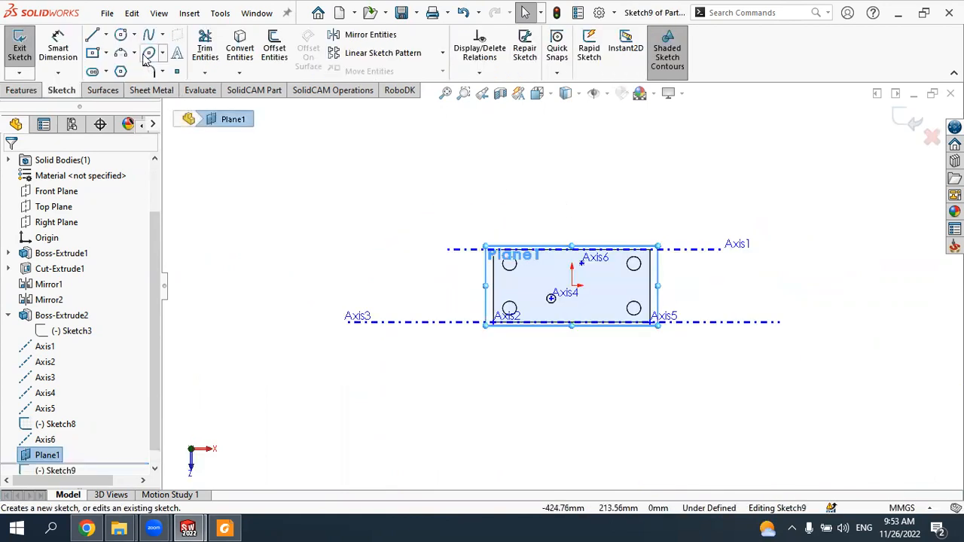
{"action": "left_click", "coordinate": [119, 40]}
{"action": "scroll", "coordinate": [669, 302], "scroll_direction": "down", "scroll_amount": 6}
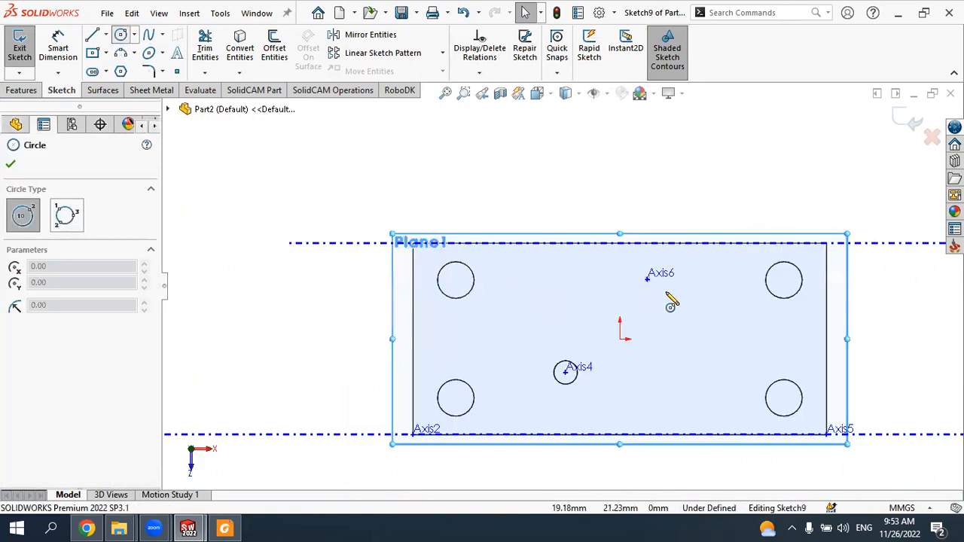
{"action": "left_click", "coordinate": [689, 314]}
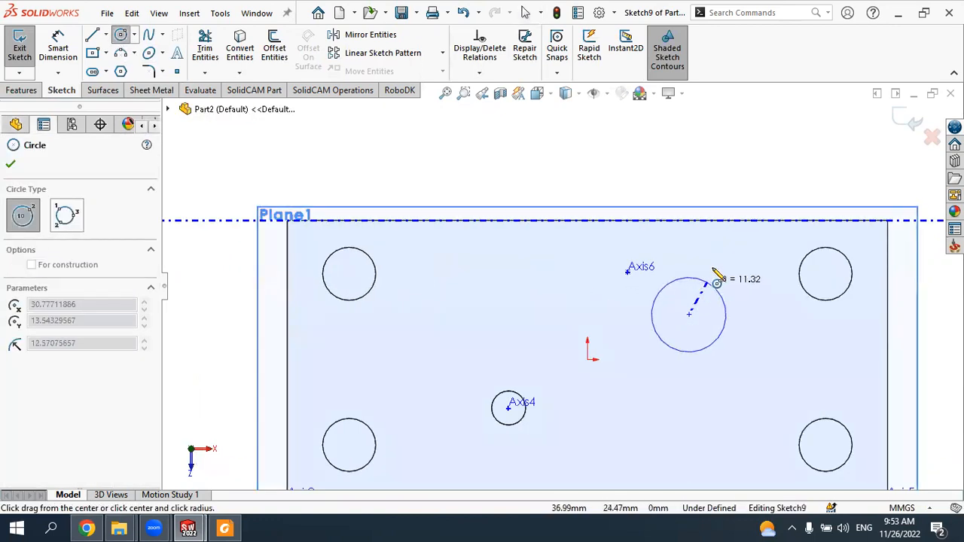
{"action": "left_click", "coordinate": [726, 277]}
Step: Extrude the circle downward with Up To Surface ending on the block's top face, keeping Merge result on
{"action": "left_click", "coordinate": [22, 90]}
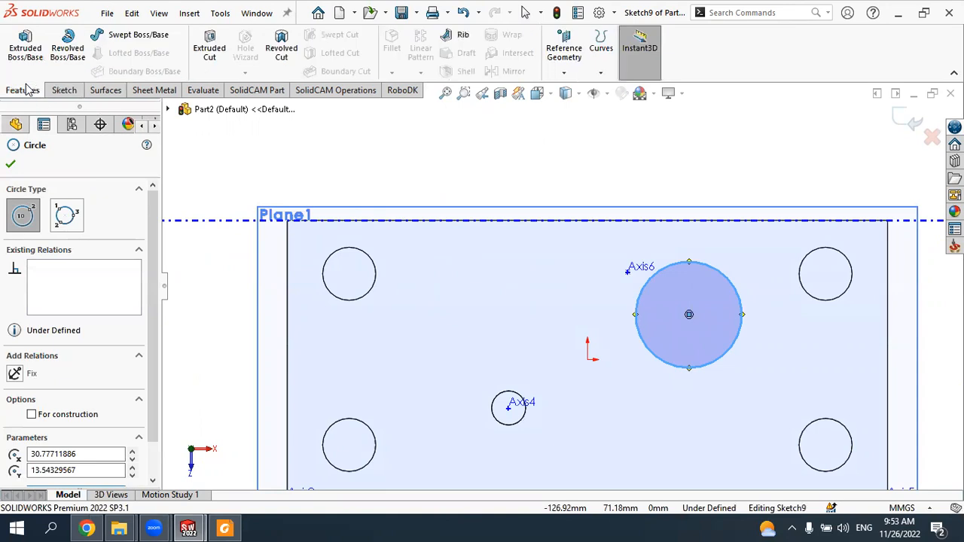
{"action": "left_click", "coordinate": [25, 47]}
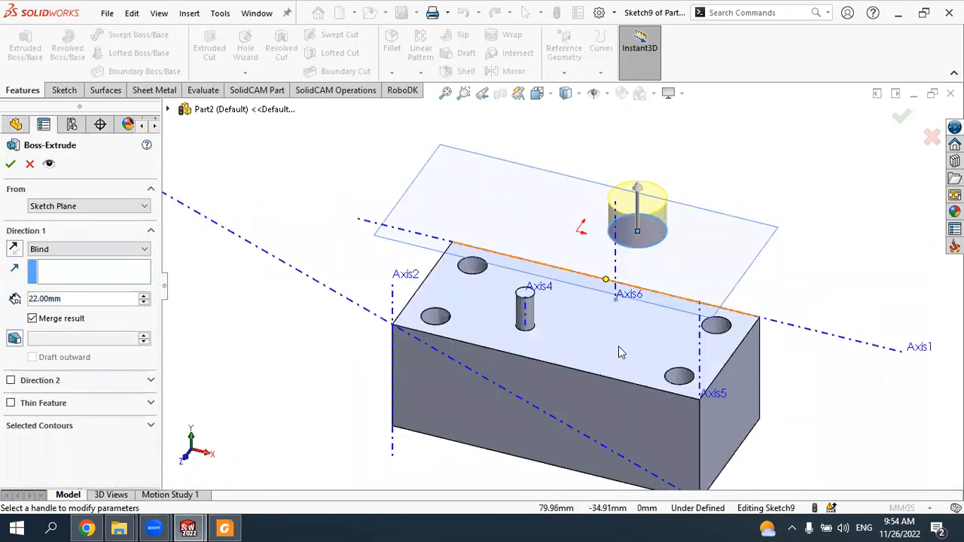
{"action": "scroll", "coordinate": [625, 335], "scroll_direction": "up", "scroll_amount": 3}
{"action": "scroll", "coordinate": [661, 211], "scroll_direction": "down", "scroll_amount": 3}
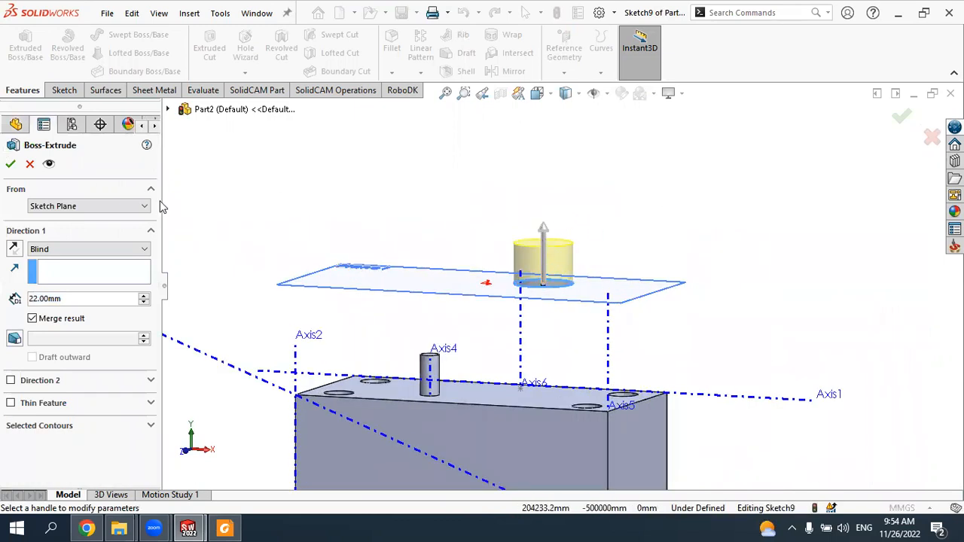
{"action": "left_click", "coordinate": [15, 249]}
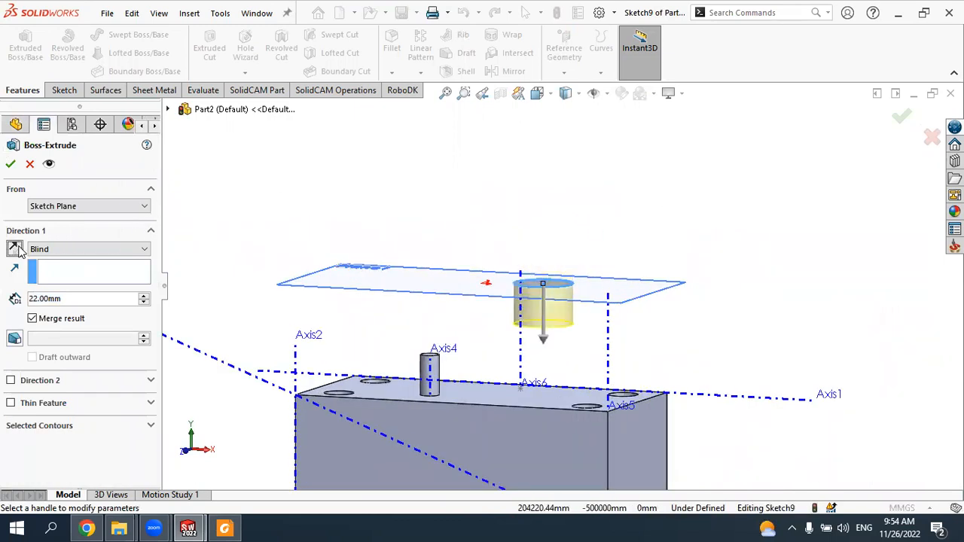
{"action": "left_click", "coordinate": [65, 253]}
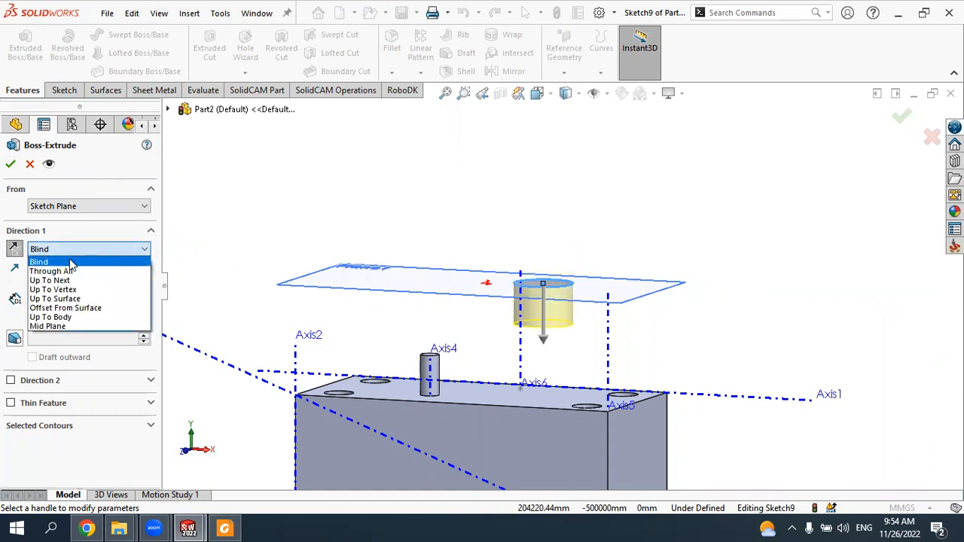
{"action": "left_click", "coordinate": [54, 299]}
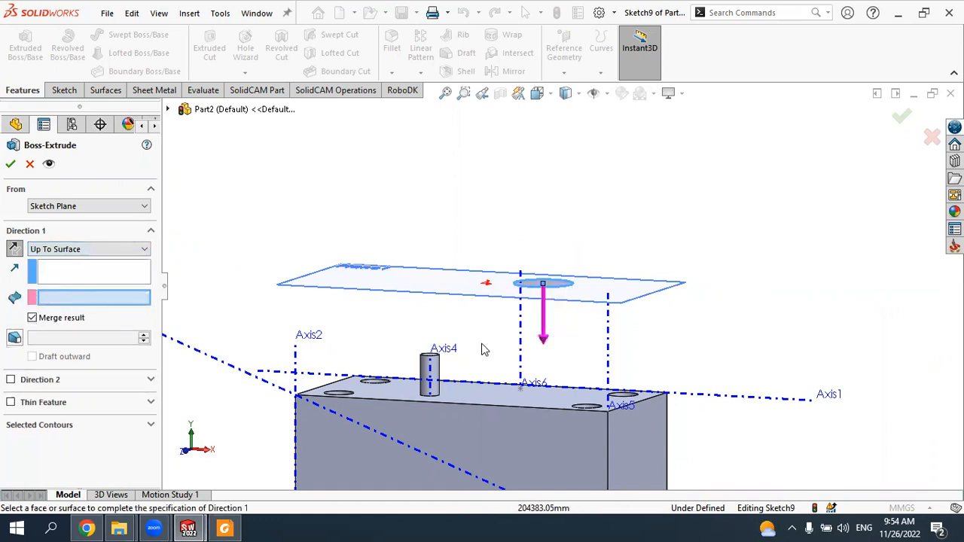
{"action": "left_click", "coordinate": [487, 395]}
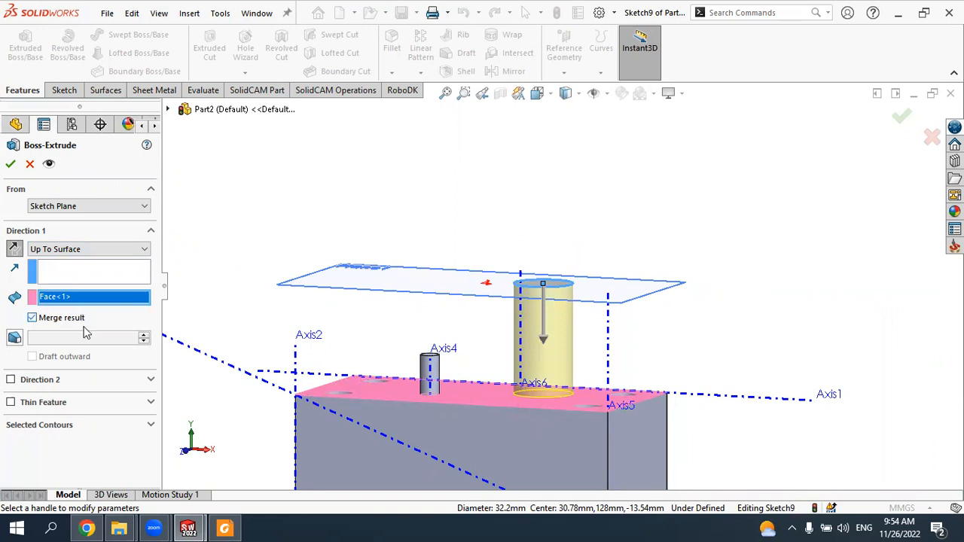
{"action": "scroll", "coordinate": [551, 317], "scroll_direction": "up", "scroll_amount": 3}
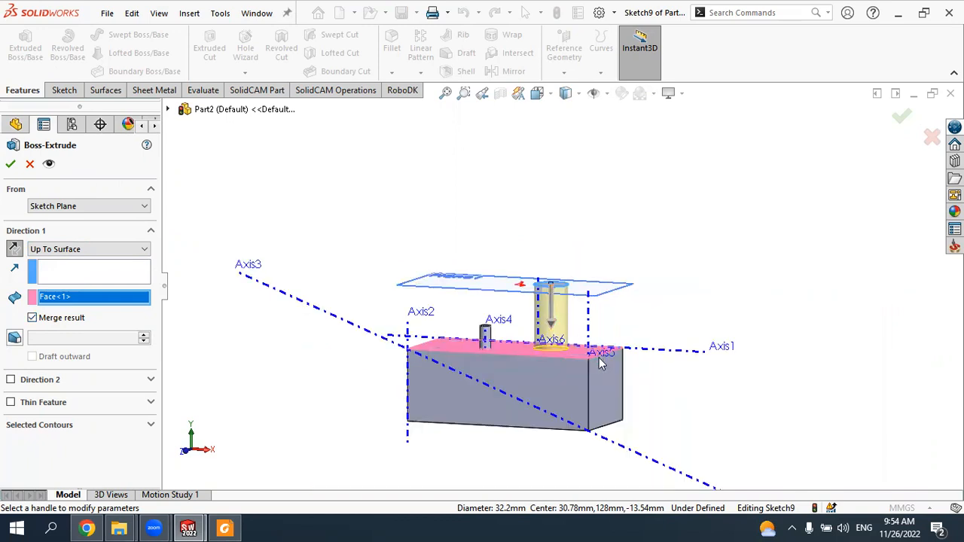
{"action": "scroll", "coordinate": [600, 359], "scroll_direction": "down", "scroll_amount": 4}
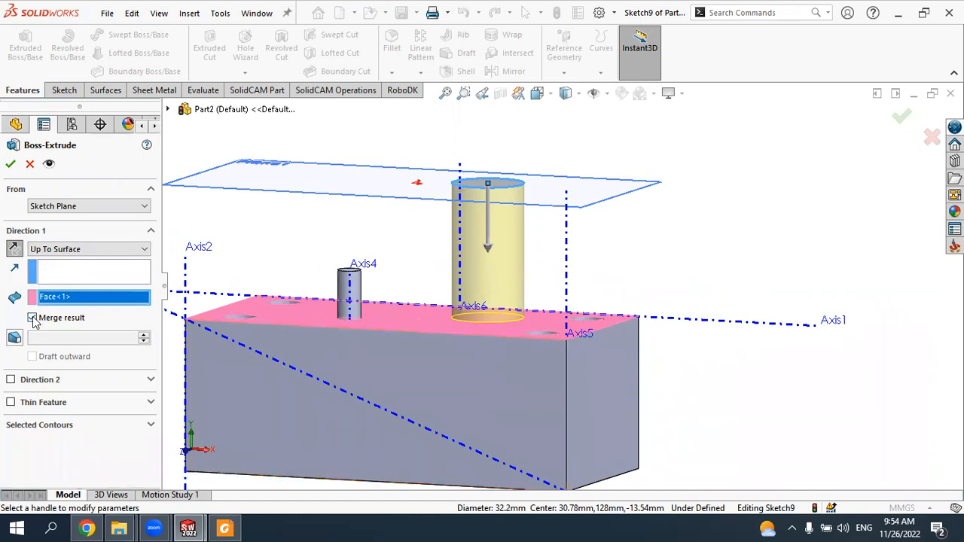
{"action": "left_click", "coordinate": [10, 169]}
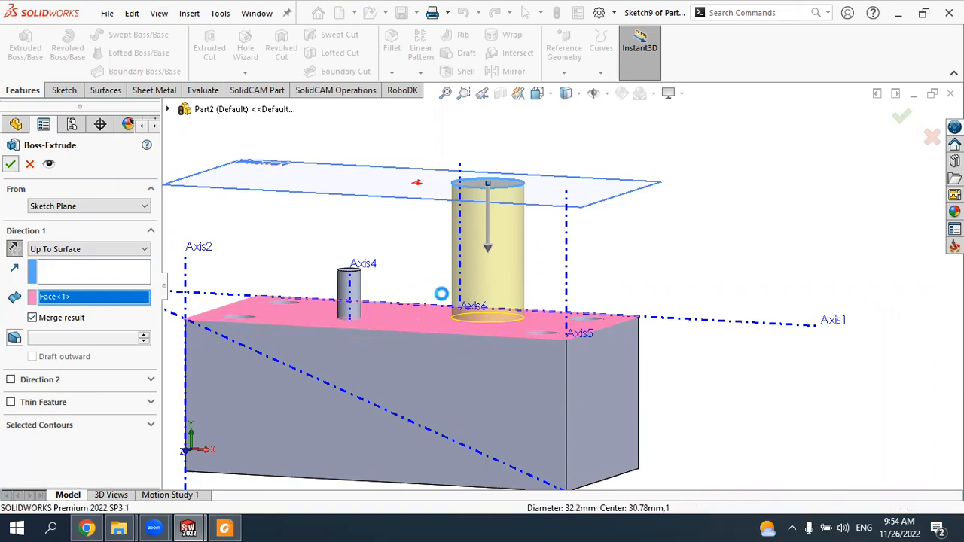
{"action": "scroll", "coordinate": [441, 292], "scroll_direction": "up", "scroll_amount": 5}
{"action": "middle_click_drag", "start_coordinate": [442, 293], "coordinate": [473, 357]}
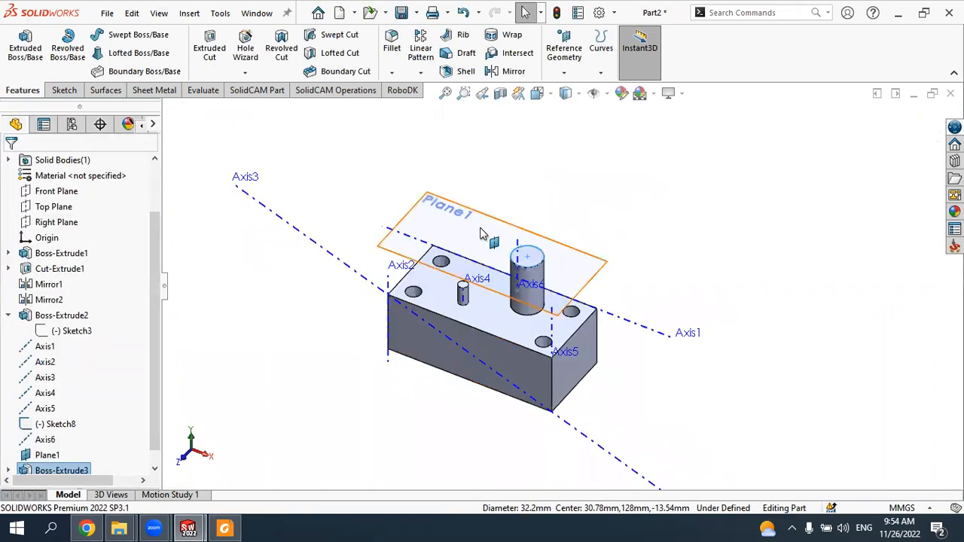
Step: Start another reference plane with the top face's front-left corner vertex as a coincident first reference
{"action": "middle_click_drag", "start_coordinate": [474, 242], "coordinate": [479, 214]}
{"action": "scroll", "coordinate": [479, 218], "scroll_direction": "down", "scroll_amount": 2}
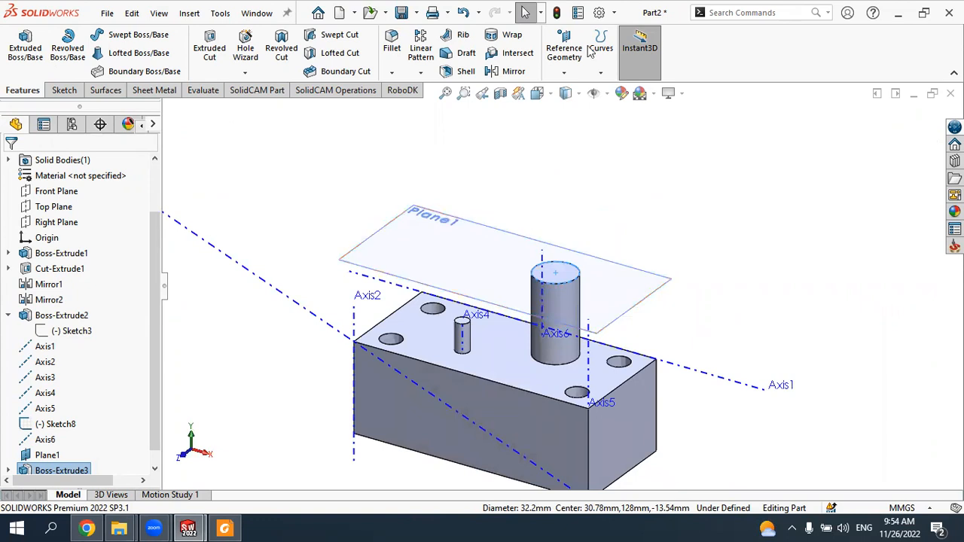
{"action": "left_click", "coordinate": [564, 73]}
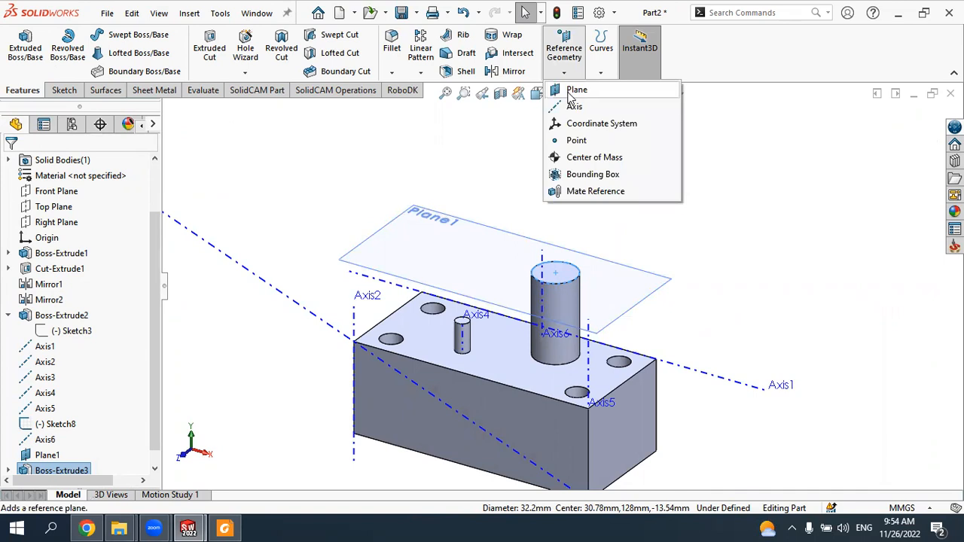
{"action": "left_click", "coordinate": [574, 91]}
{"action": "middle_click_drag", "start_coordinate": [270, 276], "coordinate": [294, 248]}
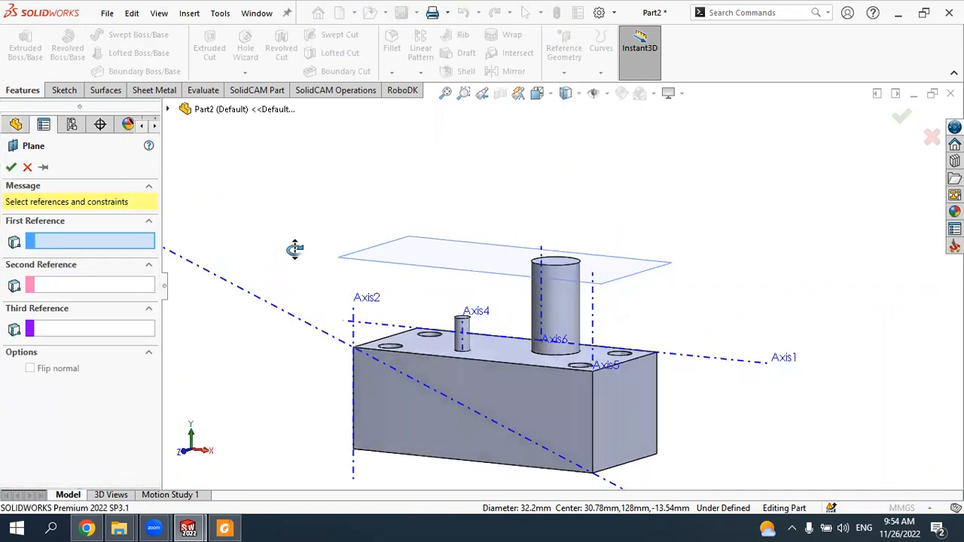
{"action": "scroll", "coordinate": [486, 325], "scroll_direction": "down", "scroll_amount": 2}
{"action": "scroll", "coordinate": [456, 309], "scroll_direction": "up", "scroll_amount": 1}
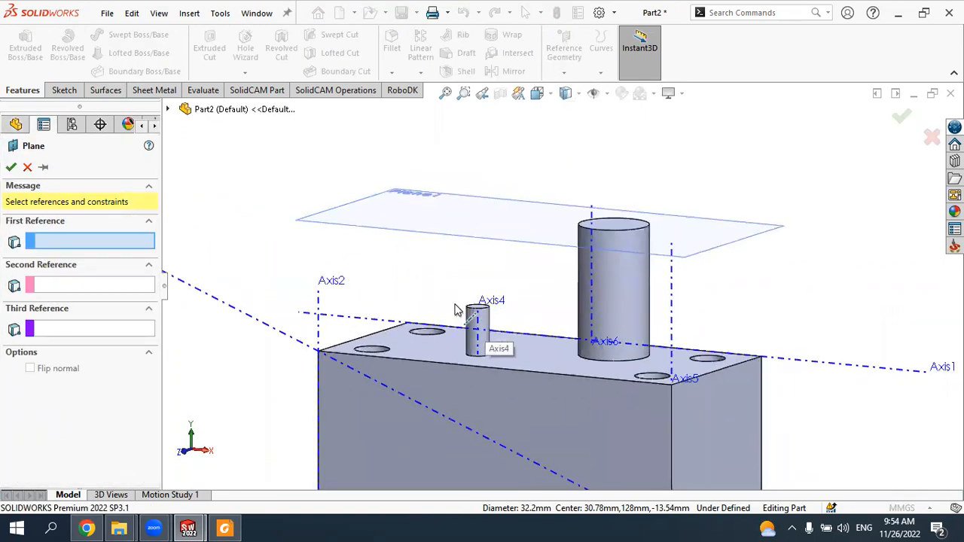
{"action": "middle_click_drag", "start_coordinate": [364, 367], "coordinate": [329, 348]}
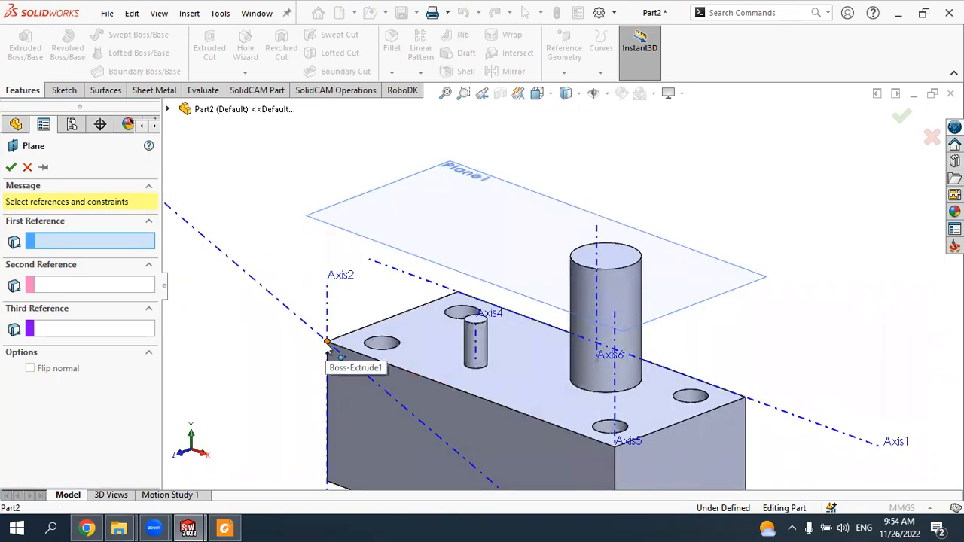
{"action": "left_click", "coordinate": [326, 345]}
{"action": "scroll", "coordinate": [333, 351], "scroll_direction": "up", "scroll_amount": 3}
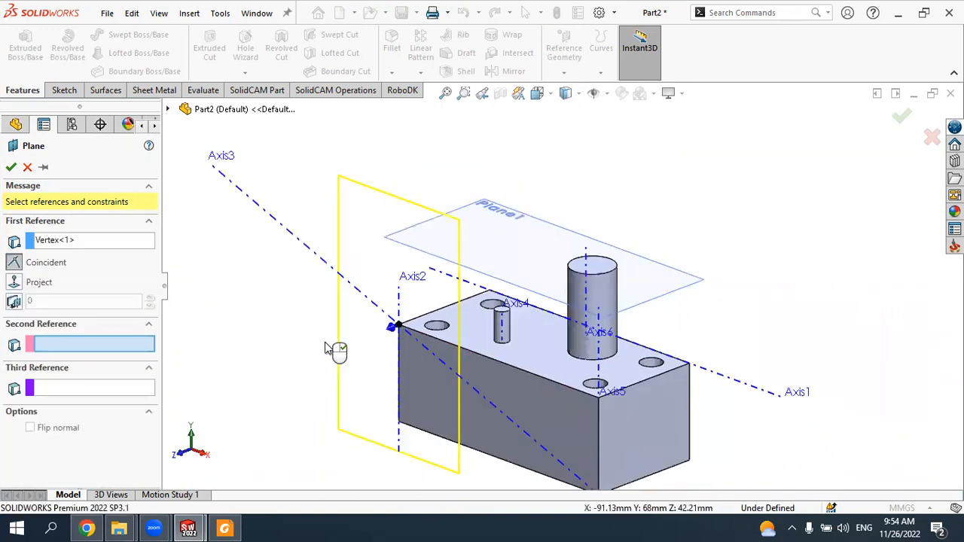
Step: Complete the plane through three vertices by adding the block's bottom rear-right and bottom front-right corners as coincident references
{"action": "mouse_move", "coordinate": [630, 350]}
{"action": "middle_mouse_down"}
{"action": "mouse_move", "coordinate": [612, 358]}
{"action": "mouse_move", "coordinate": [631, 353]}
{"action": "middle_mouse_up"}
{"action": "scroll", "coordinate": [655, 337], "scroll_direction": "down", "scroll_amount": 2}
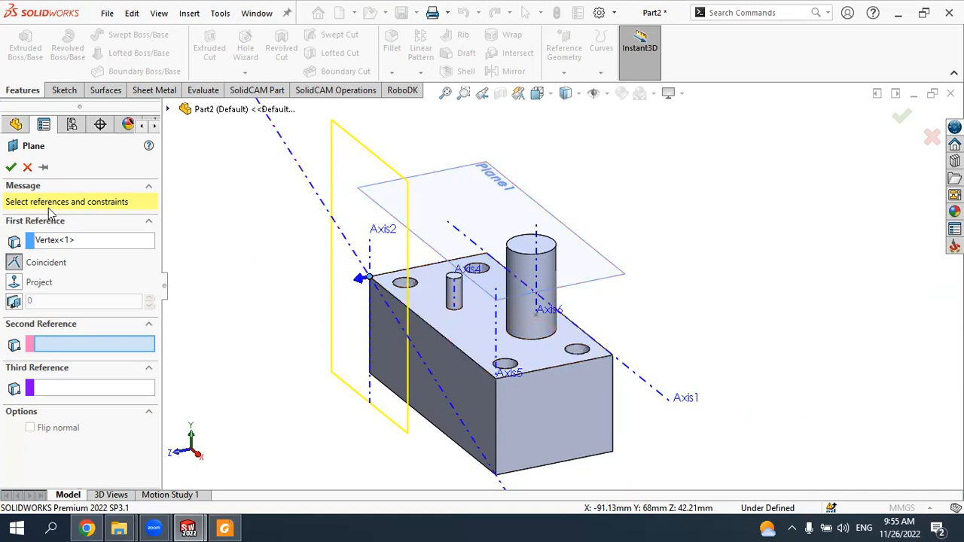
{"action": "middle_click_drag", "start_coordinate": [555, 371], "coordinate": [560, 382]}
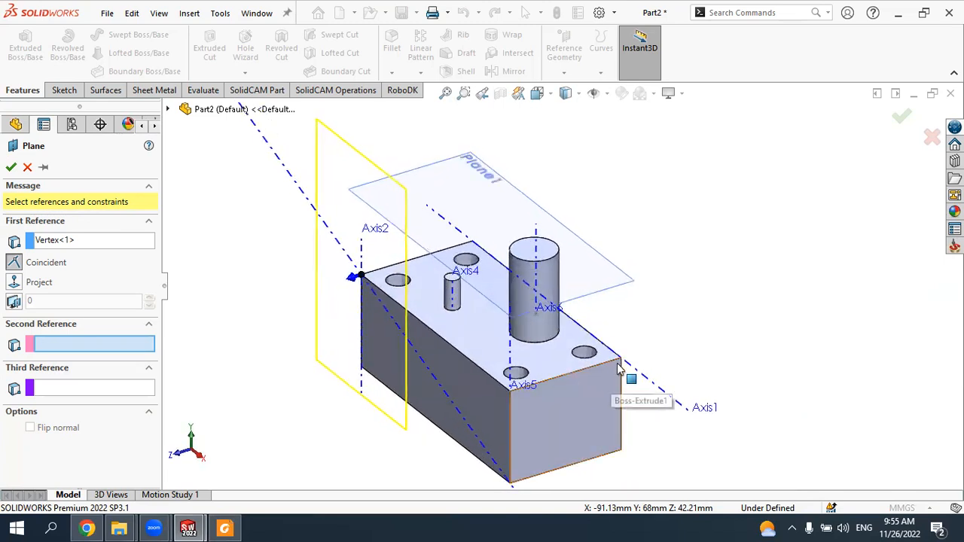
{"action": "left_click", "coordinate": [621, 452]}
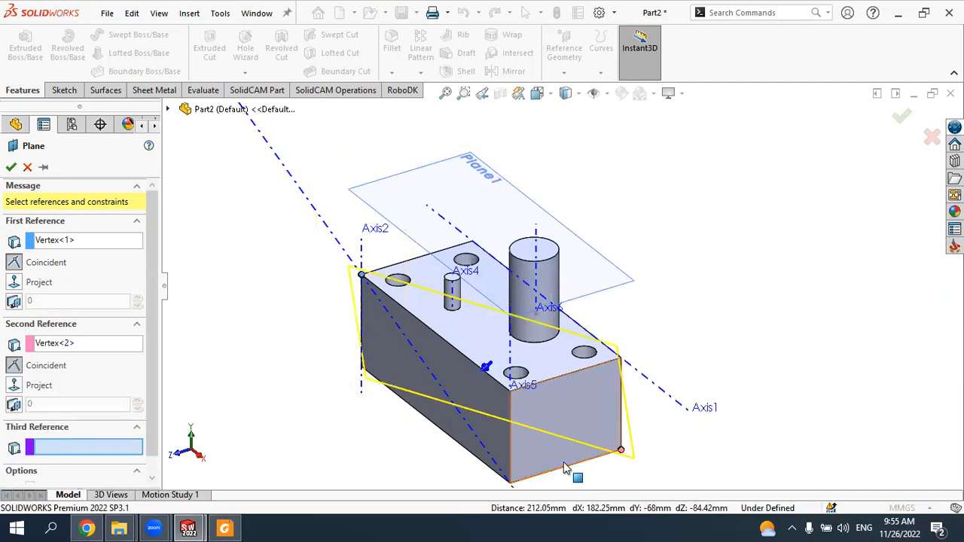
{"action": "scroll", "coordinate": [512, 415], "scroll_direction": "up", "scroll_amount": 3}
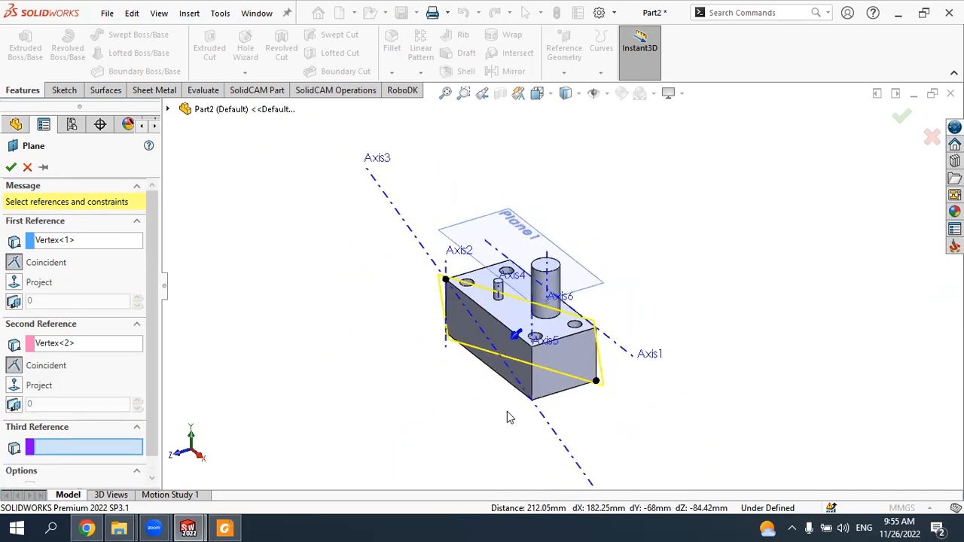
{"action": "scroll", "coordinate": [588, 416], "scroll_direction": "down", "scroll_amount": 5}
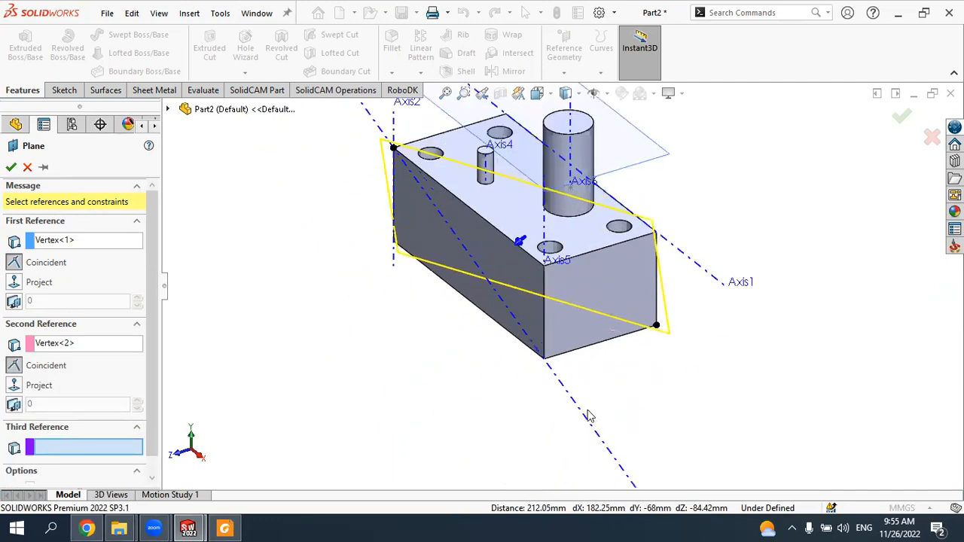
{"action": "left_click", "coordinate": [543, 360]}
{"action": "middle_click_drag", "start_coordinate": [542, 409], "coordinate": [560, 382]}
{"action": "scroll", "coordinate": [560, 382], "scroll_direction": "up", "scroll_amount": 3}
{"action": "scroll", "coordinate": [583, 286], "scroll_direction": "down", "scroll_amount": 3}
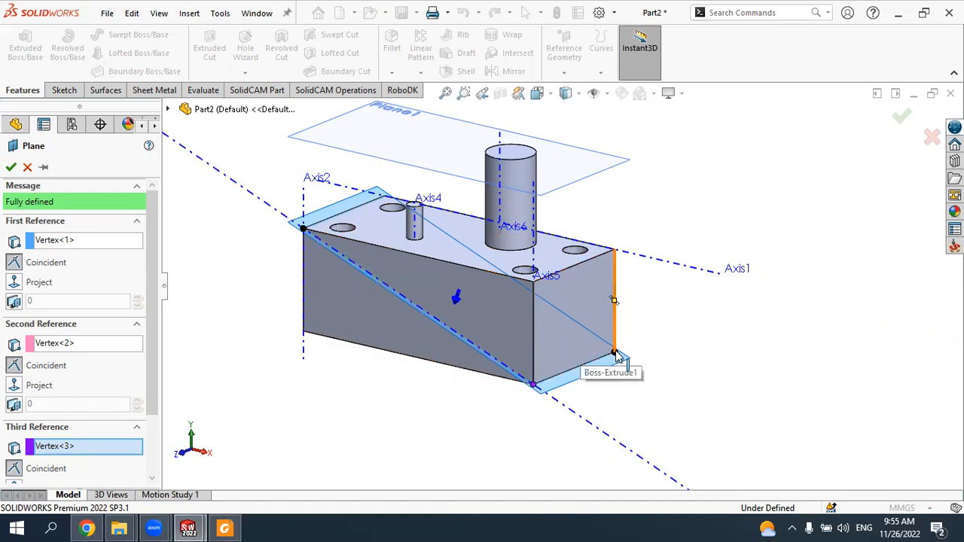
{"action": "left_click", "coordinate": [10, 168]}
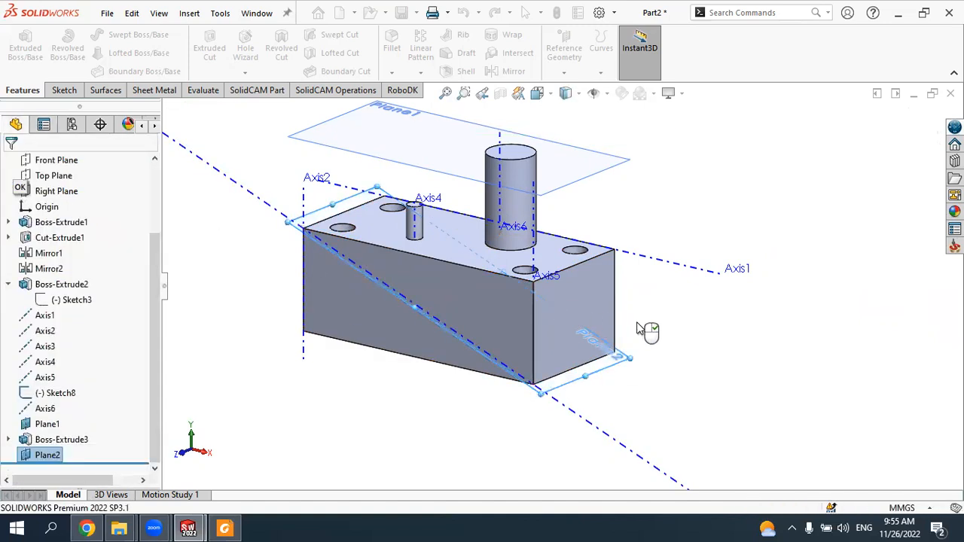
Step: Start another reference plane with the top face's long front edge as first reference and the top face as second reference
{"action": "middle_click_drag", "start_coordinate": [671, 333], "coordinate": [650, 332]}
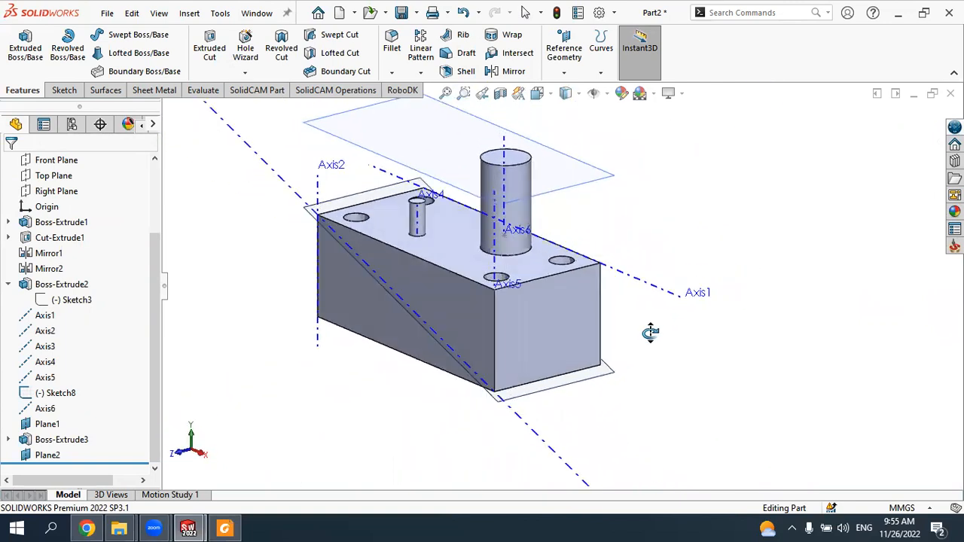
{"action": "scroll", "coordinate": [644, 295], "scroll_direction": "up", "scroll_amount": 3}
{"action": "scroll", "coordinate": [602, 212], "scroll_direction": "down", "scroll_amount": 2}
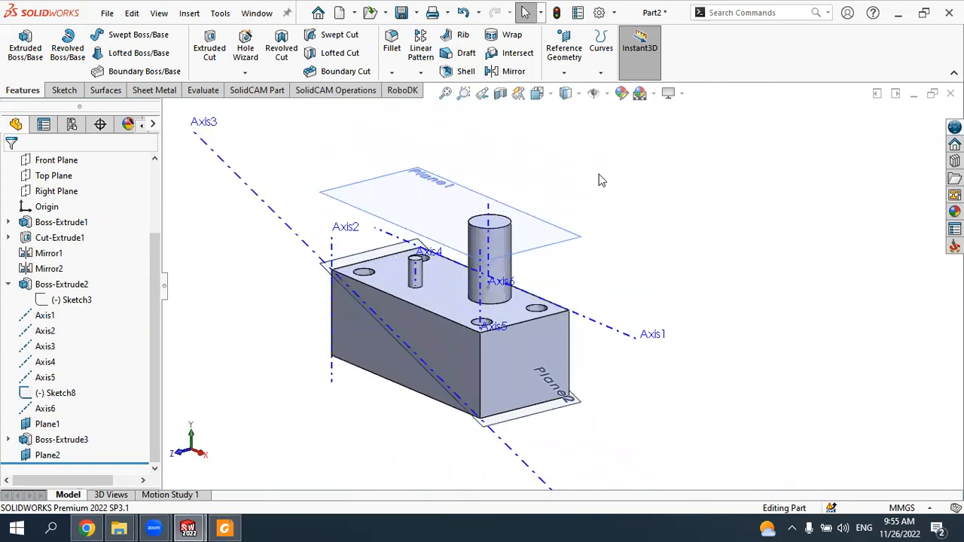
{"action": "left_click", "coordinate": [562, 73]}
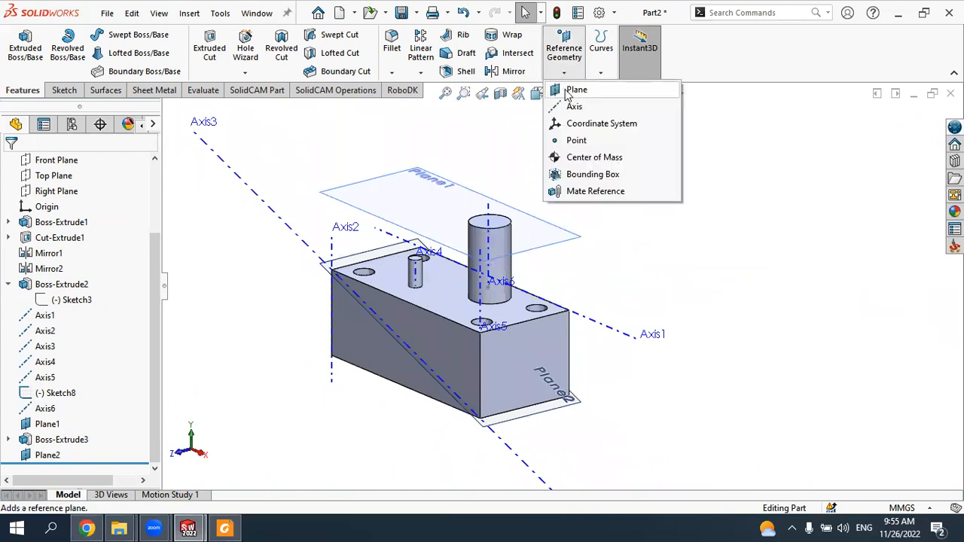
{"action": "left_click", "coordinate": [575, 90]}
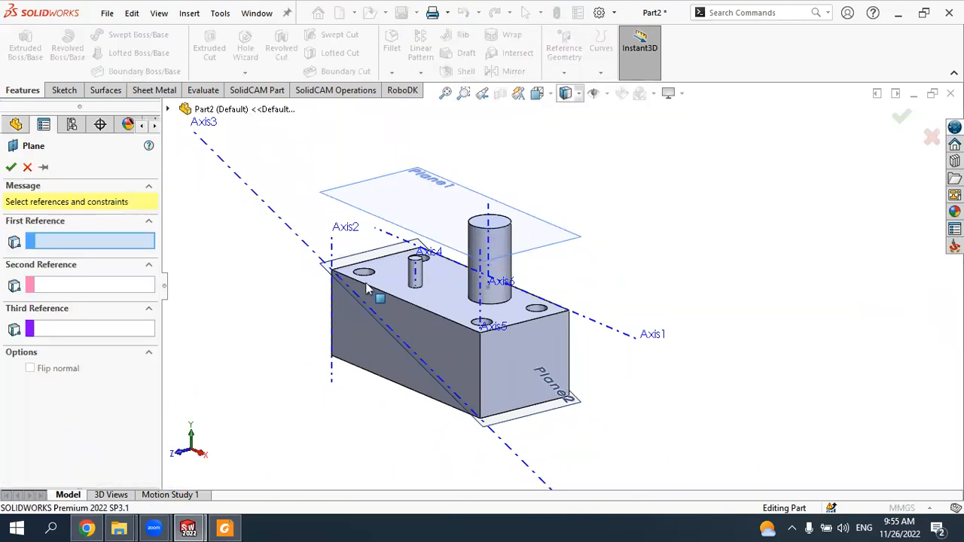
{"action": "scroll", "coordinate": [367, 283], "scroll_direction": "down", "scroll_amount": 3}
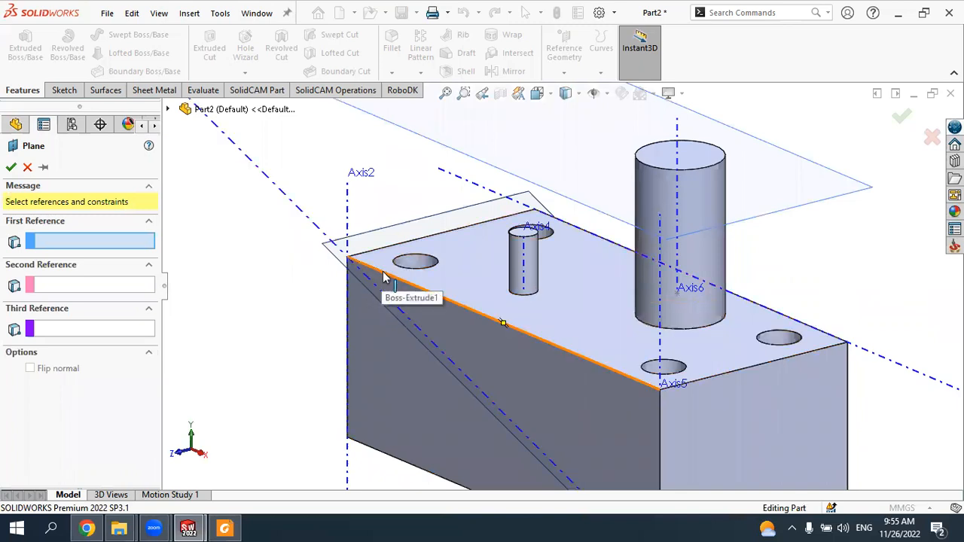
{"action": "left_click", "coordinate": [387, 277]}
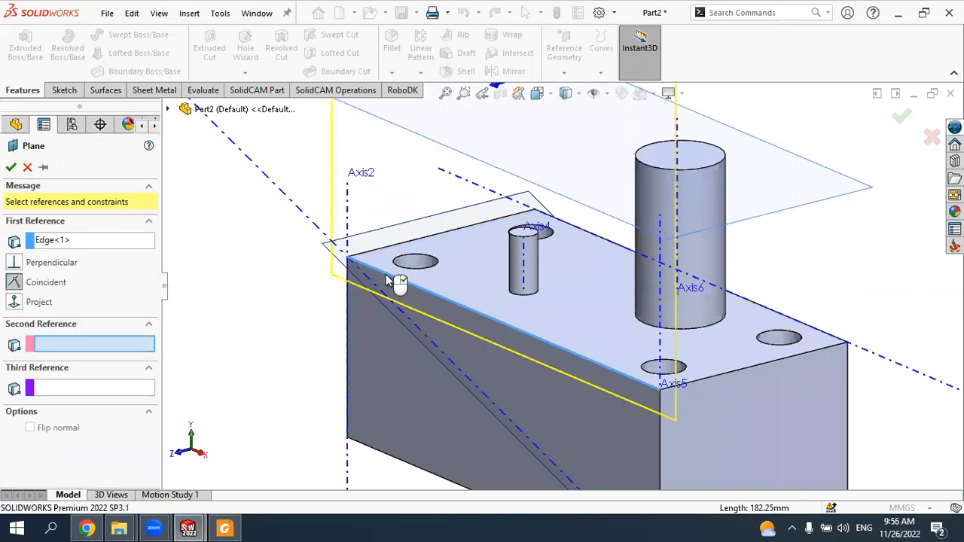
{"action": "left_click", "coordinate": [438, 285]}
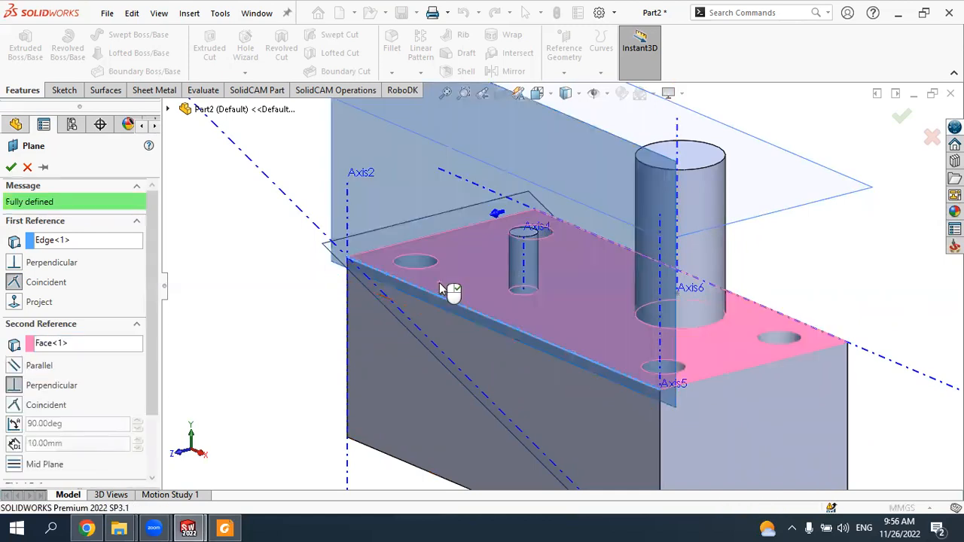
{"action": "scroll", "coordinate": [413, 293], "scroll_direction": "up", "scroll_amount": 2}
{"action": "scroll", "coordinate": [412, 292], "scroll_direction": "up", "scroll_amount": 2}
{"action": "mouse_move", "coordinate": [429, 291]}
{"action": "middle_mouse_down"}
{"action": "mouse_move", "coordinate": [392, 264]}
{"action": "mouse_move", "coordinate": [423, 298]}
{"action": "middle_mouse_up"}
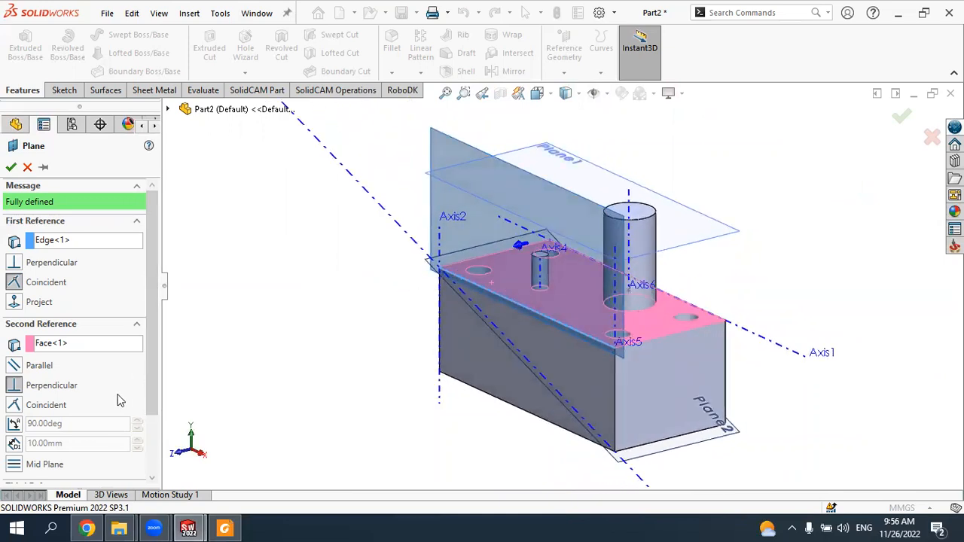
Step: Switch the top-face reference to an angle constraint and reduce the plane's angle to 46°
{"action": "scroll", "coordinate": [119, 400], "scroll_direction": "down", "scroll_amount": 1}
{"action": "left_click", "coordinate": [15, 390]}
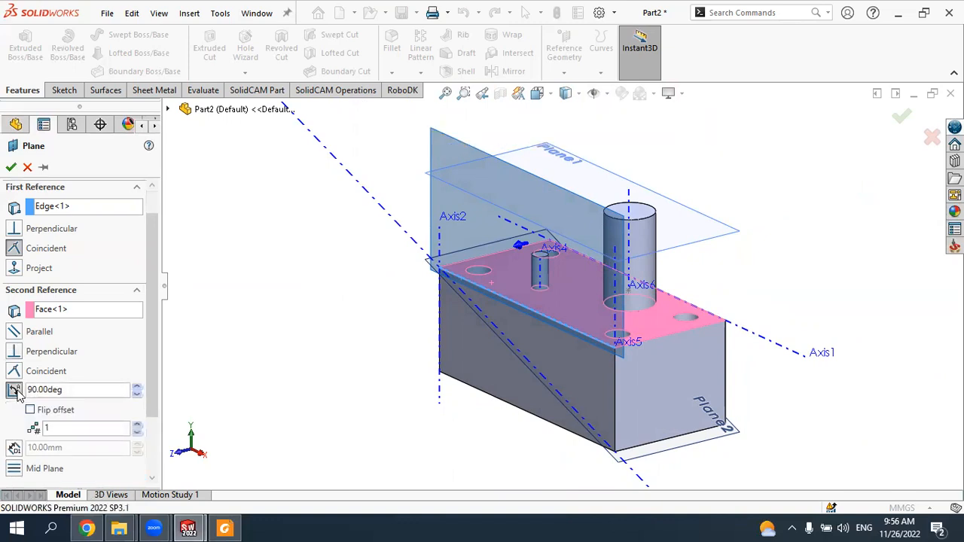
{"action": "left_click", "coordinate": [137, 388]}
{"action": "left_click", "coordinate": [137, 388]}
{"action": "left_click", "coordinate": [137, 388]}
{"action": "left_click", "coordinate": [137, 388]}
{"action": "left_click", "coordinate": [138, 393]}
{"action": "left_click", "coordinate": [138, 394]}
{"action": "left_click", "coordinate": [138, 393]}
{"action": "left_click", "coordinate": [138, 394]}
{"action": "left_click", "coordinate": [138, 394]}
{"action": "left_click", "coordinate": [138, 393]}
{"action": "left_click", "coordinate": [138, 394]}
{"action": "left_click", "coordinate": [138, 394]}
{"action": "left_click", "coordinate": [138, 394]}
{"action": "left_click", "coordinate": [138, 393]}
{"action": "left_click", "coordinate": [137, 394]}
{"action": "left_click", "coordinate": [138, 394]}
{"action": "left_click", "coordinate": [137, 394]}
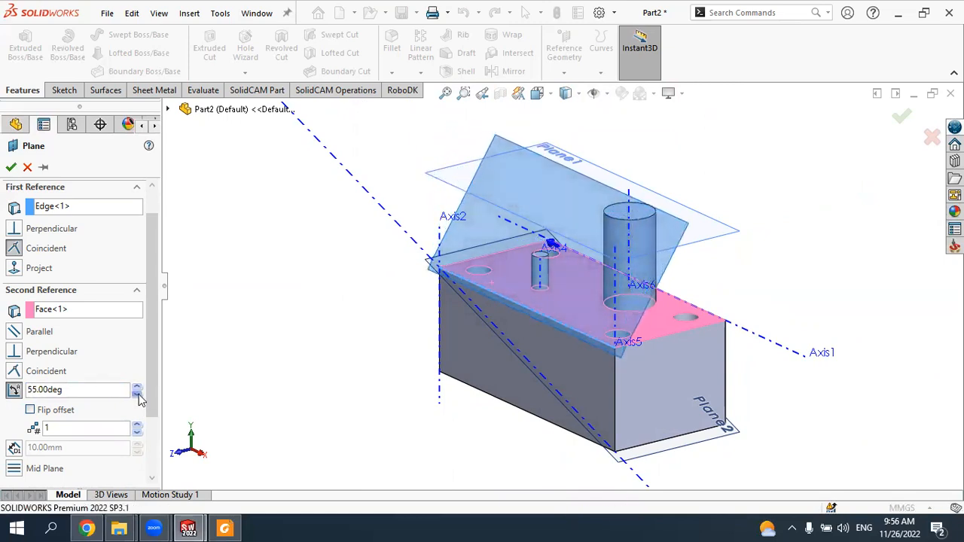
{"action": "left_click", "coordinate": [137, 394]}
{"action": "left_click", "coordinate": [138, 394]}
{"action": "scroll", "coordinate": [608, 335], "scroll_direction": "down", "scroll_amount": 3}
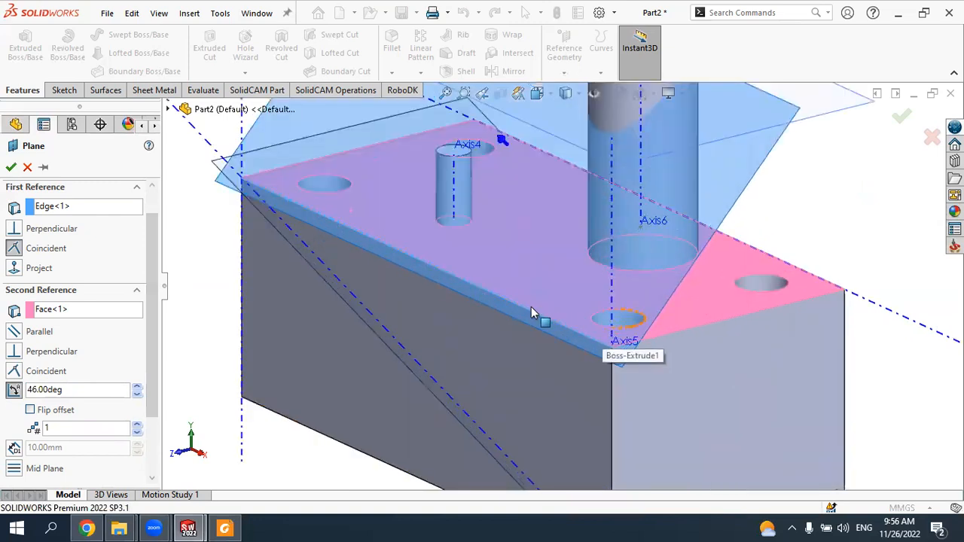
Step: Check the edge and face references, set the plane's angle to 20° and create the plane
{"action": "left_click", "coordinate": [44, 211]}
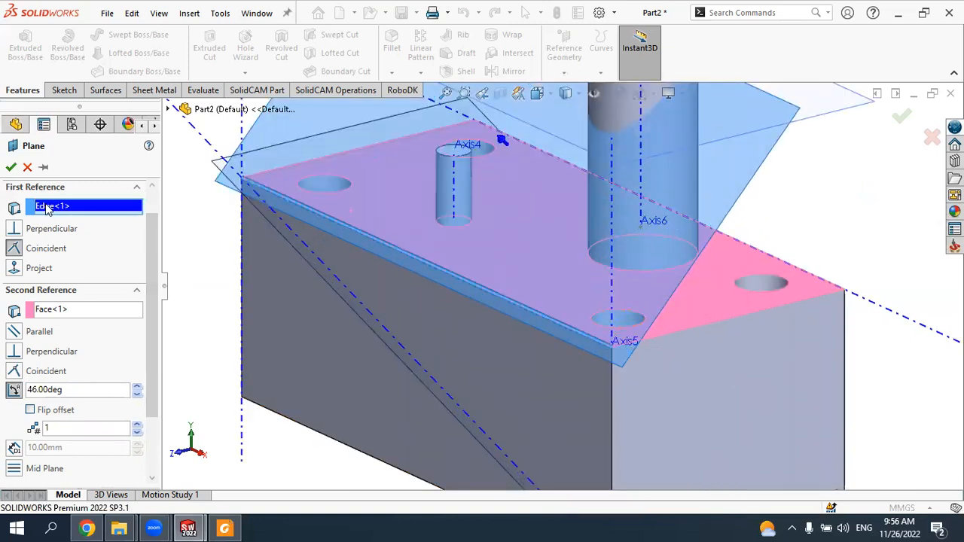
{"action": "left_click", "coordinate": [55, 312]}
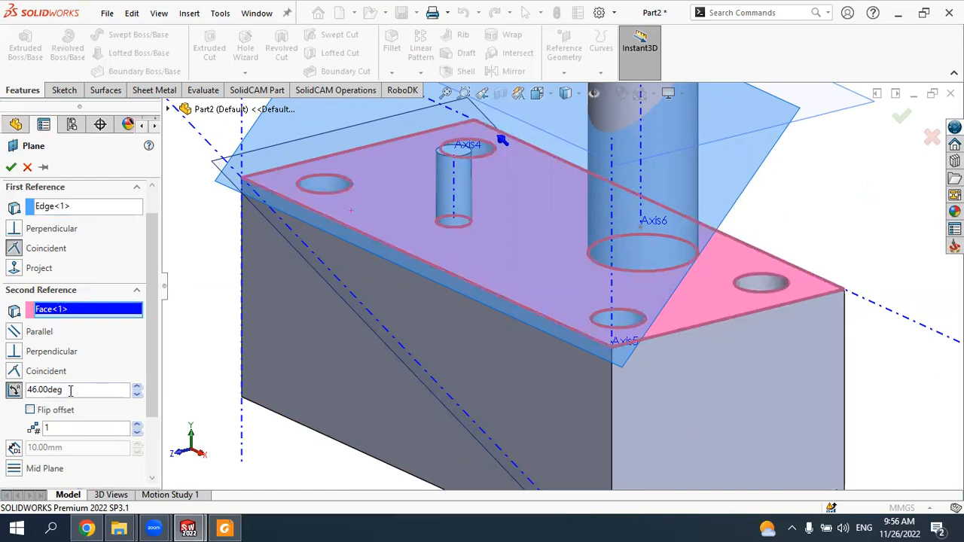
{"action": "left_click", "coordinate": [138, 387]}
{"action": "left_click", "coordinate": [138, 387]}
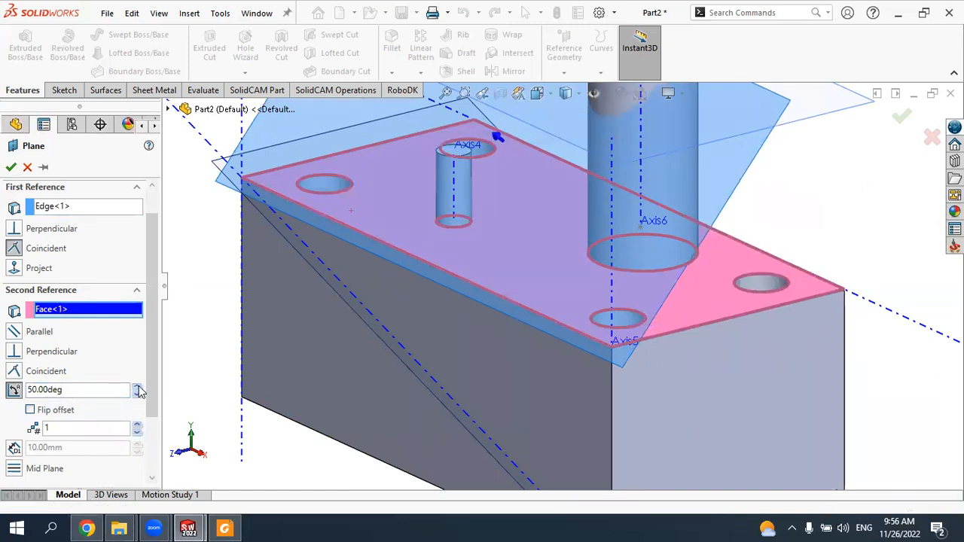
{"action": "left_click", "coordinate": [137, 395]}
{"action": "left_click_drag", "start_coordinate": [138, 394], "coordinate": [138, 395]}
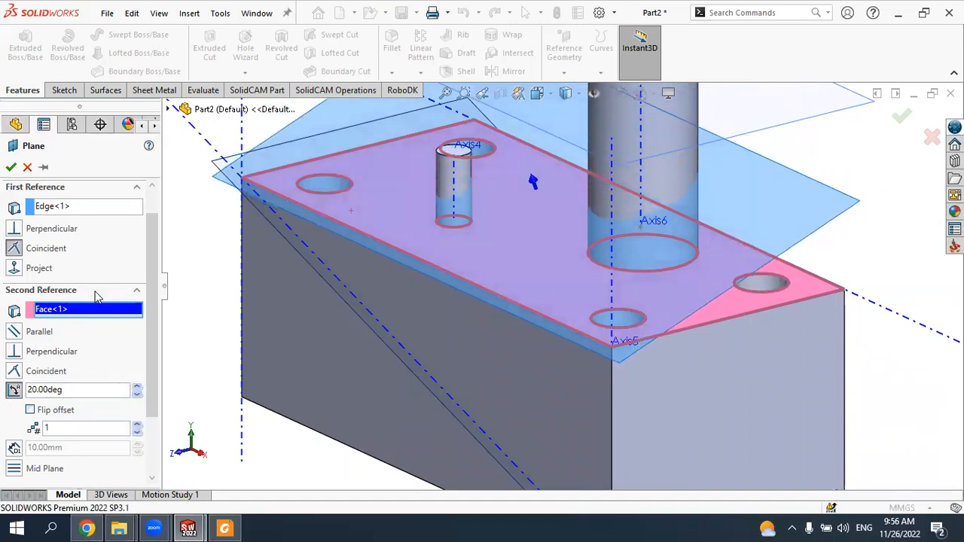
{"action": "left_click", "coordinate": [10, 167]}
Step: Examine how the angled plane relates to the block's top front edge and top face
{"action": "key", "text": "f"}
{"action": "middle_click_drag", "start_coordinate": [403, 237], "coordinate": [414, 211]}
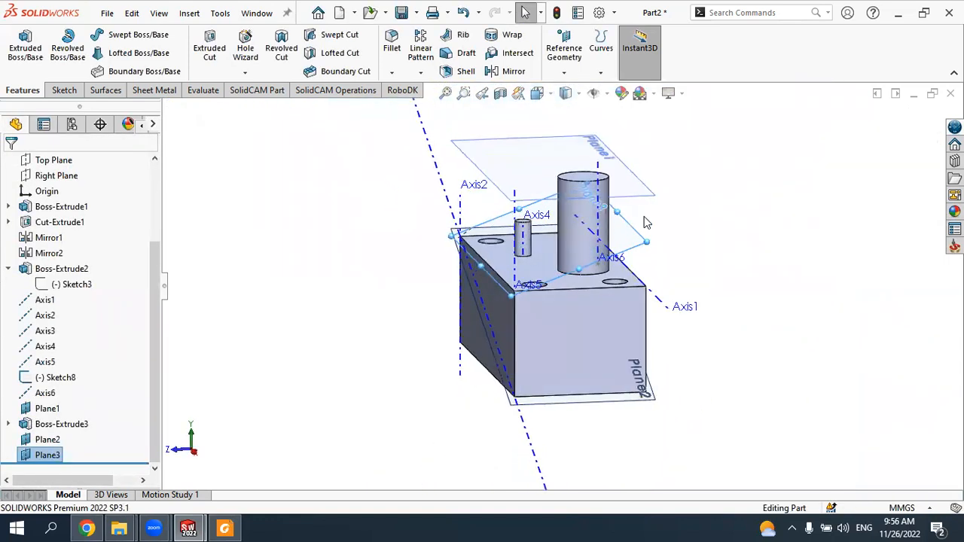
{"action": "scroll", "coordinate": [645, 222], "scroll_direction": "down", "scroll_amount": 3}
{"action": "scroll", "coordinate": [586, 315], "scroll_direction": "up", "scroll_amount": 4}
{"action": "middle_click_drag", "start_coordinate": [615, 312], "coordinate": [611, 292]}
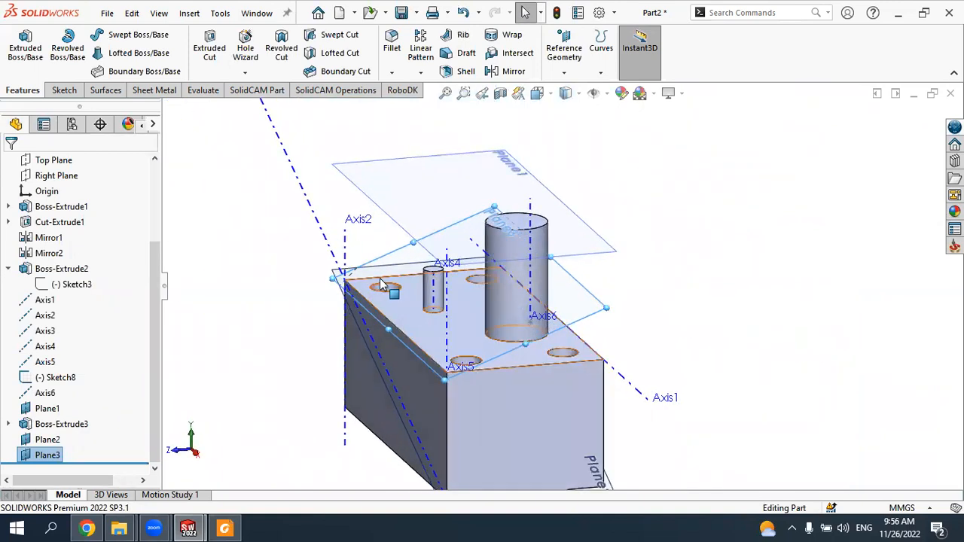
{"action": "scroll", "coordinate": [384, 301], "scroll_direction": "down", "scroll_amount": 3}
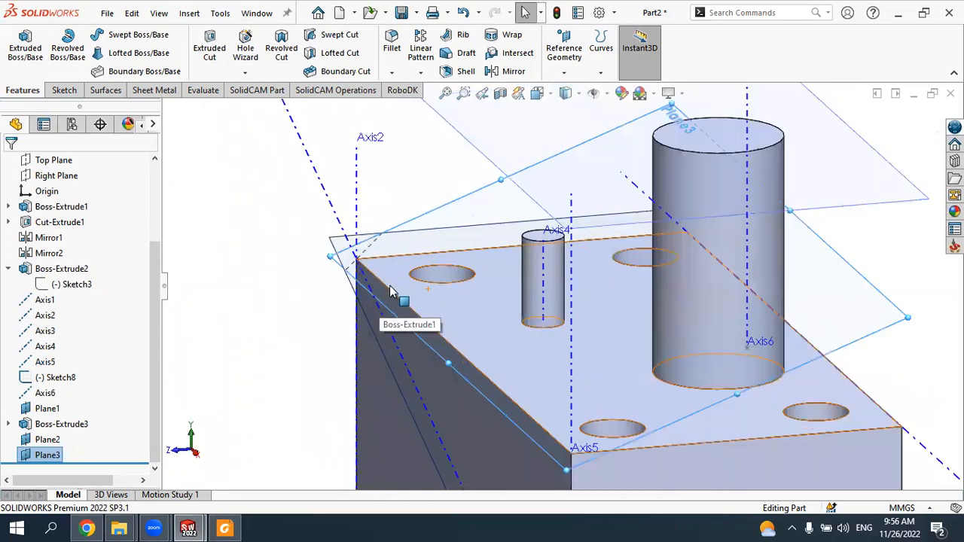
{"action": "scroll", "coordinate": [389, 295], "scroll_direction": "down", "scroll_amount": 3}
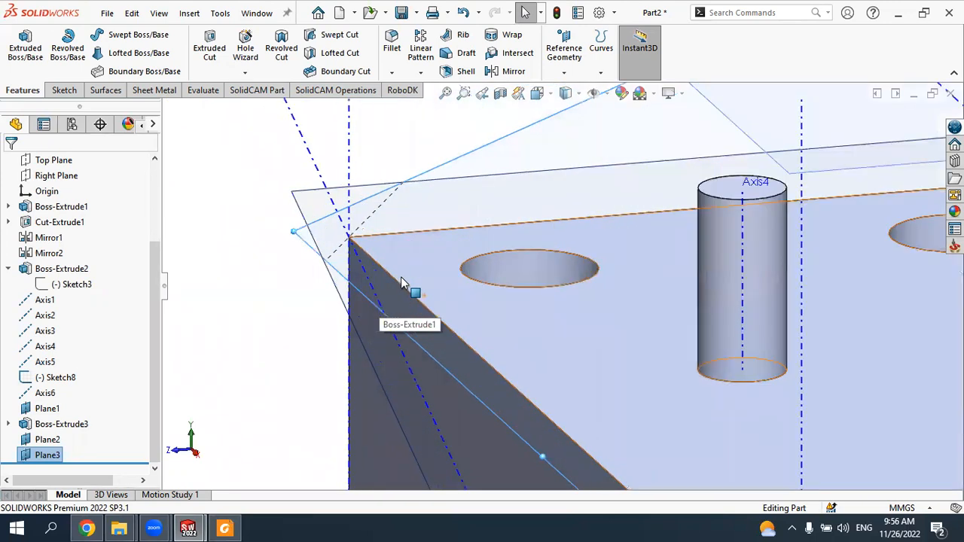
{"action": "left_click", "coordinate": [403, 291]}
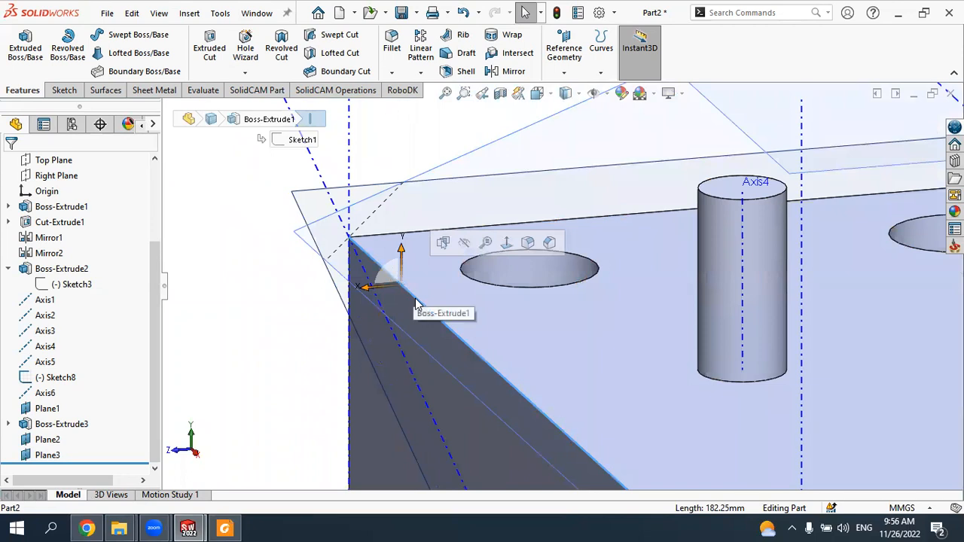
{"action": "left_click", "coordinate": [450, 302]}
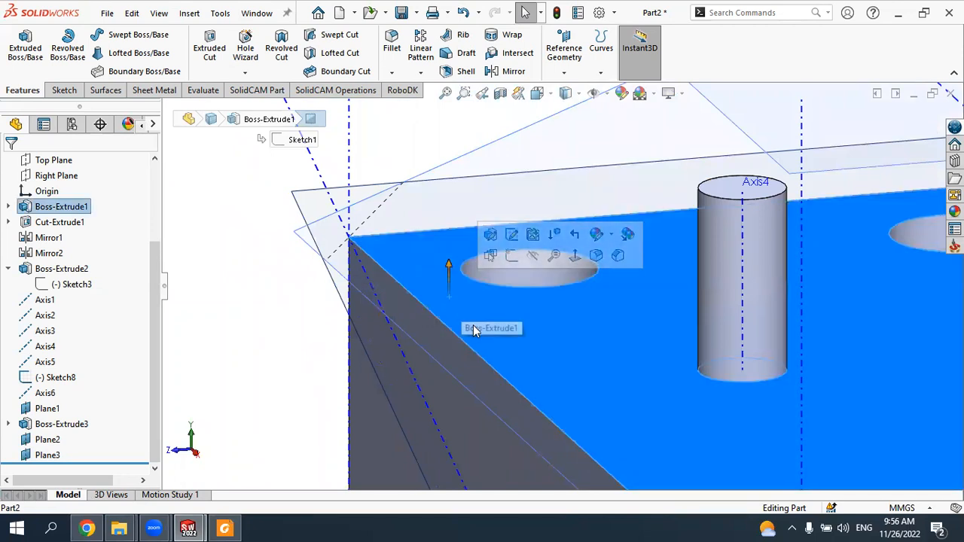
Step: Delete the three reference planes Plane1, Plane2 and Plane3 together with the dependent large cylinder extrusion
{"action": "scroll", "coordinate": [476, 317], "scroll_direction": "up", "scroll_amount": 5}
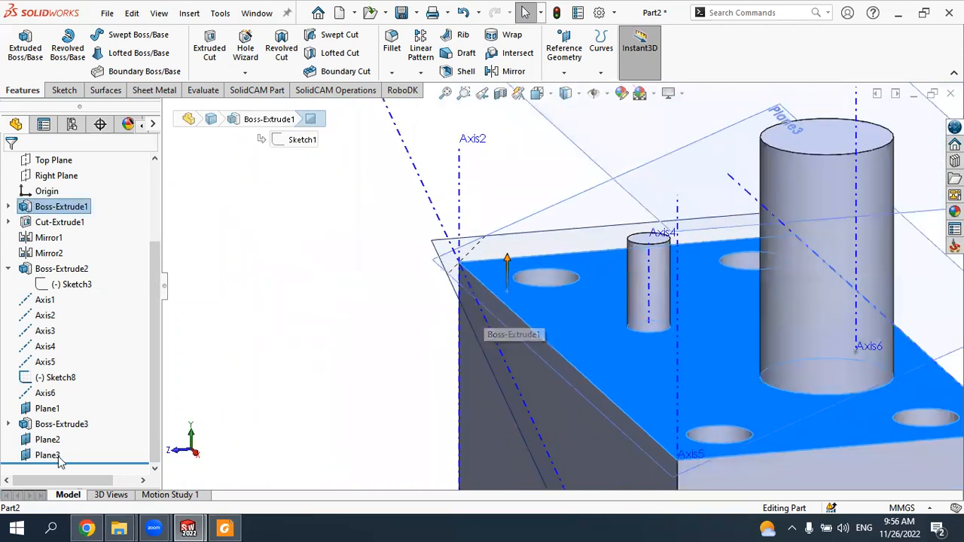
{"action": "left_click", "coordinate": [46, 455]}
{"action": "left_click", "coordinate": [47, 441], "text": "ctrl"}
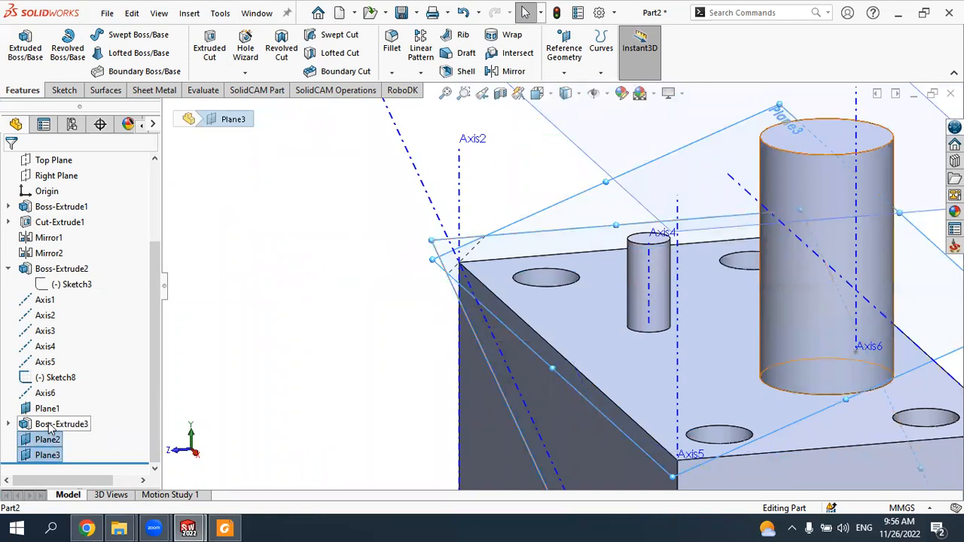
{"action": "left_click", "coordinate": [47, 408], "text": "ctrl"}
{"action": "right_click", "coordinate": [47, 408]}
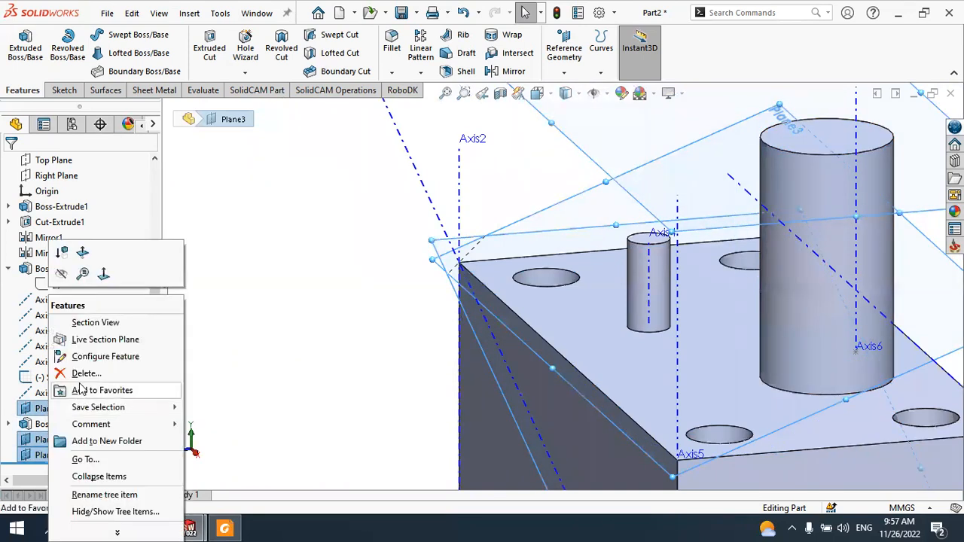
{"action": "scroll", "coordinate": [465, 307], "scroll_direction": "up", "scroll_amount": 5}
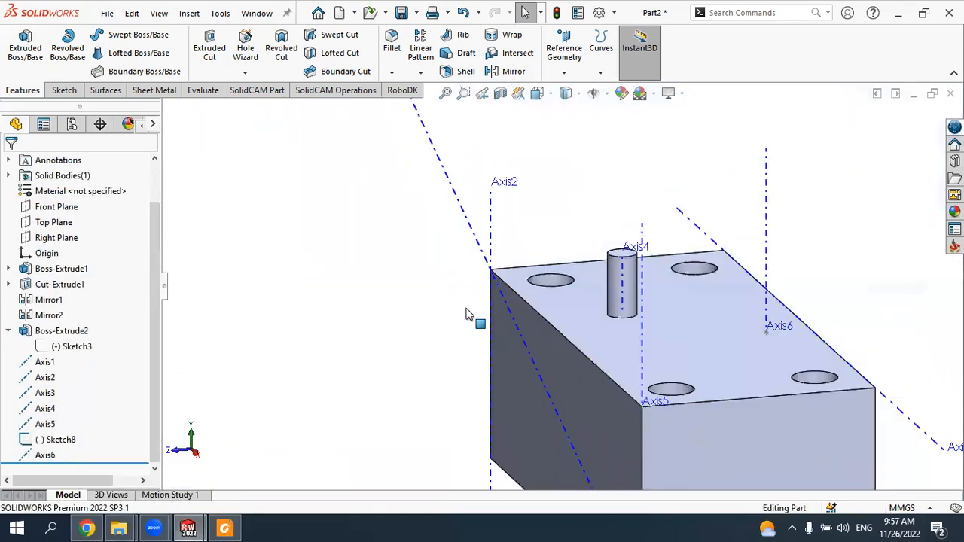
Step: Delete the five reference axes Axis1 through Axis5
{"action": "middle_click_drag", "start_coordinate": [468, 296], "coordinate": [504, 318]}
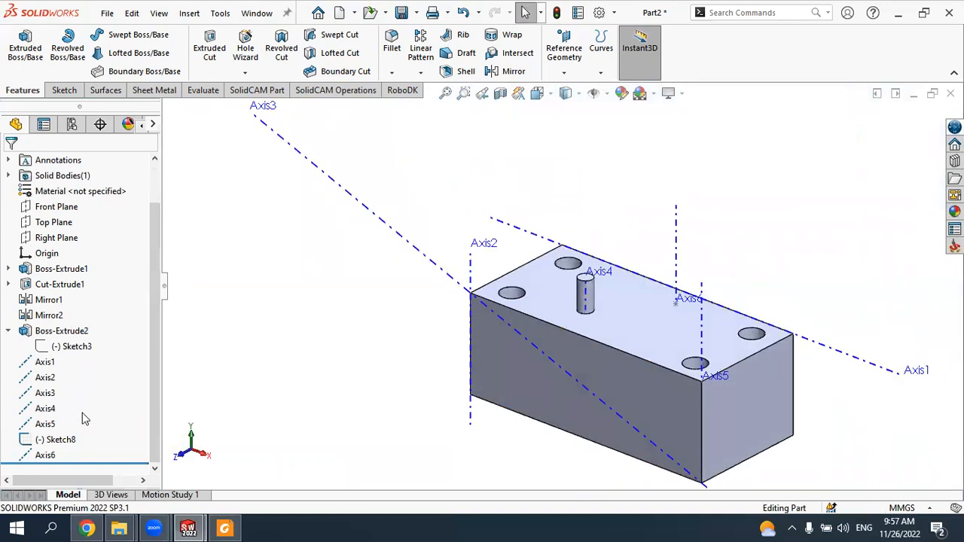
{"action": "left_click", "coordinate": [53, 423]}
{"action": "left_click", "coordinate": [50, 409], "text": "ctrl"}
{"action": "left_click", "coordinate": [48, 392], "text": "ctrl"}
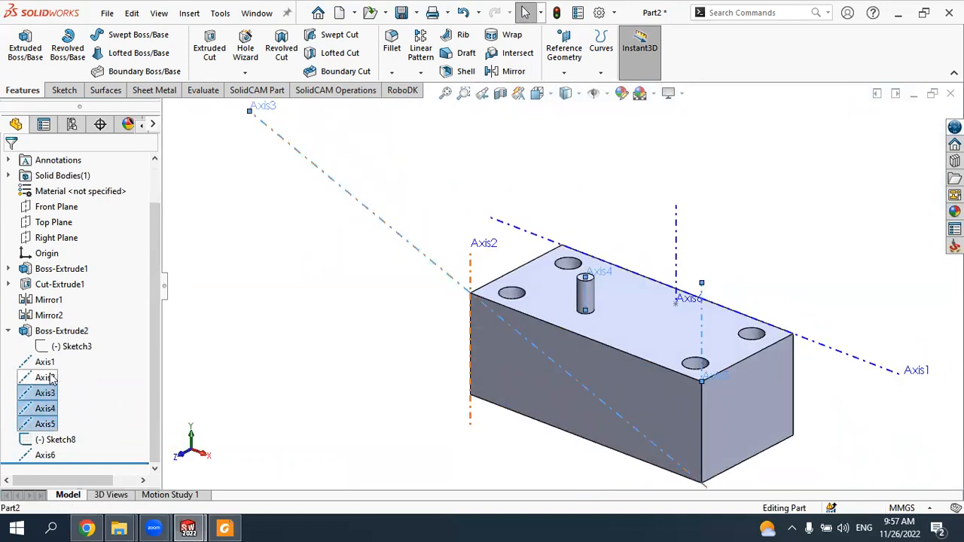
{"action": "left_click", "coordinate": [49, 378], "text": "ctrl"}
{"action": "left_click", "coordinate": [50, 364], "text": "ctrl"}
{"action": "right_click", "coordinate": [50, 369]}
{"action": "left_click", "coordinate": [86, 373]}
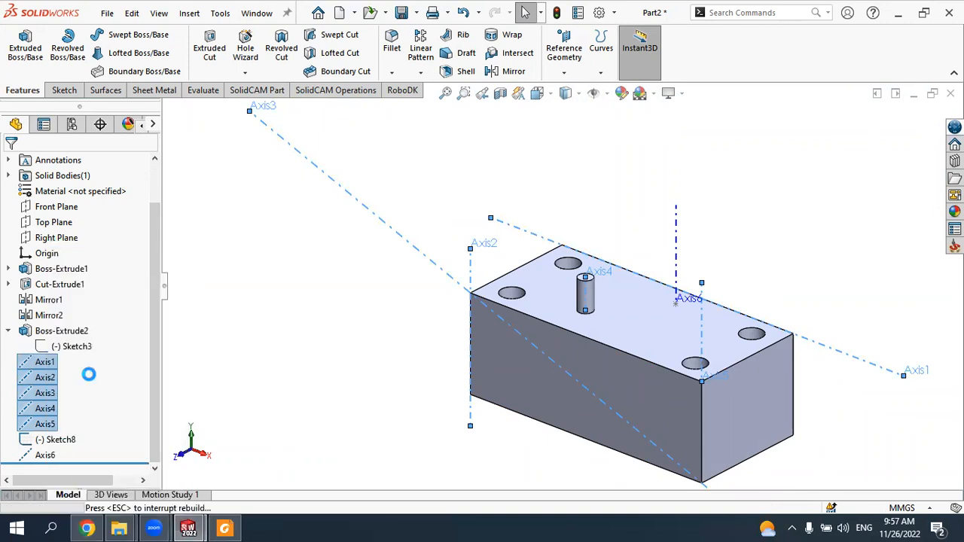
Step: Delete the remaining reference axis, Axis6, standing on the block's top face
{"action": "scroll", "coordinate": [640, 277], "scroll_direction": "down", "scroll_amount": 3}
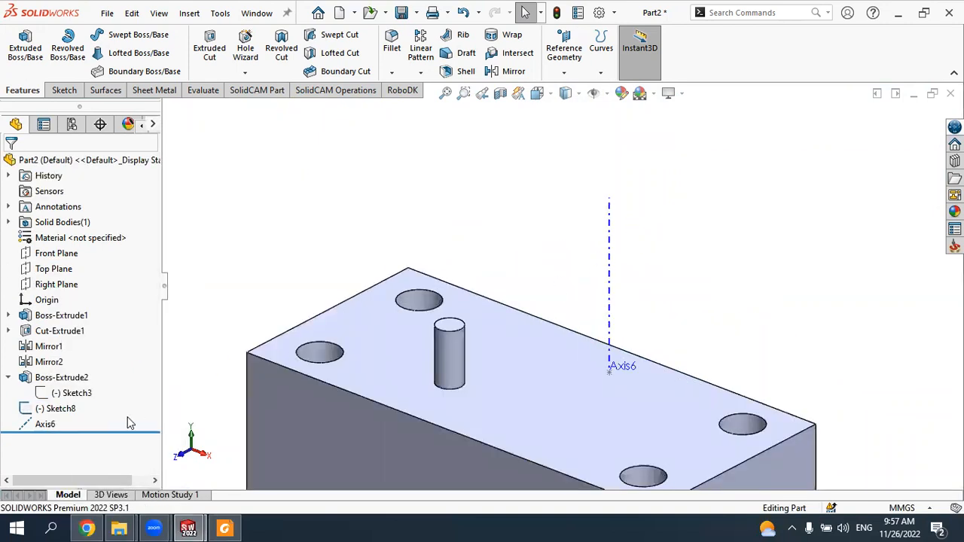
{"action": "left_click", "coordinate": [51, 426]}
{"action": "right_click", "coordinate": [51, 426]}
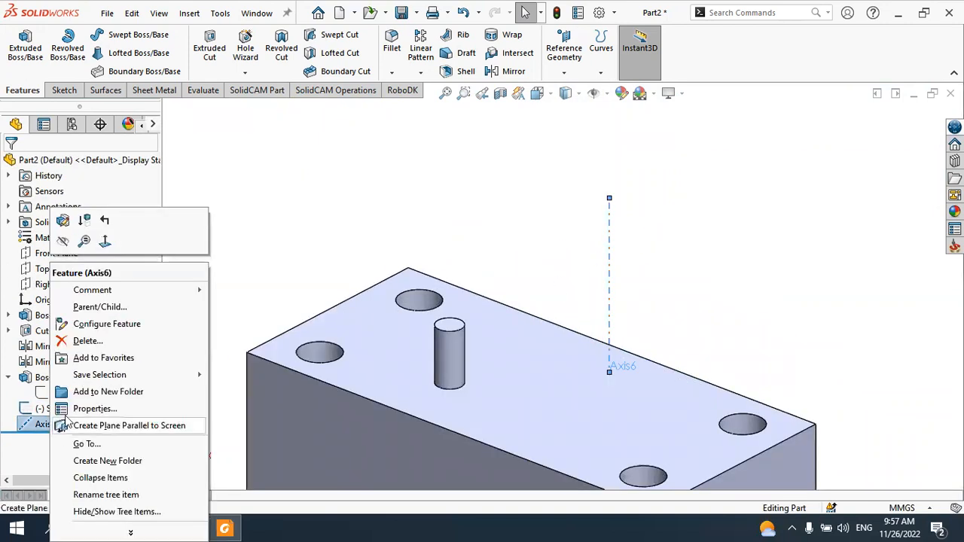
{"action": "left_click", "coordinate": [88, 341]}
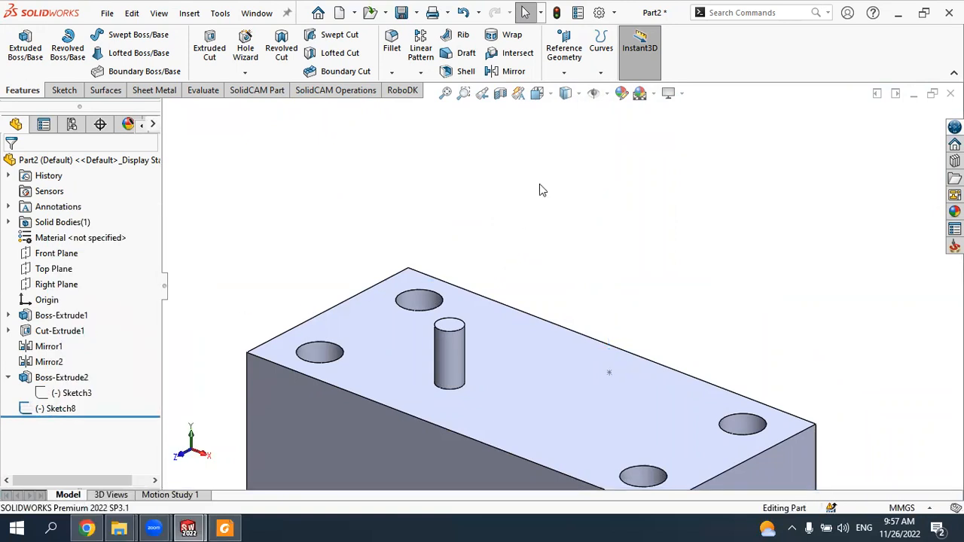
Step: Start a new reference plane with the small cylinder's curved side face as a tangent first reference
{"action": "left_click", "coordinate": [563, 73]}
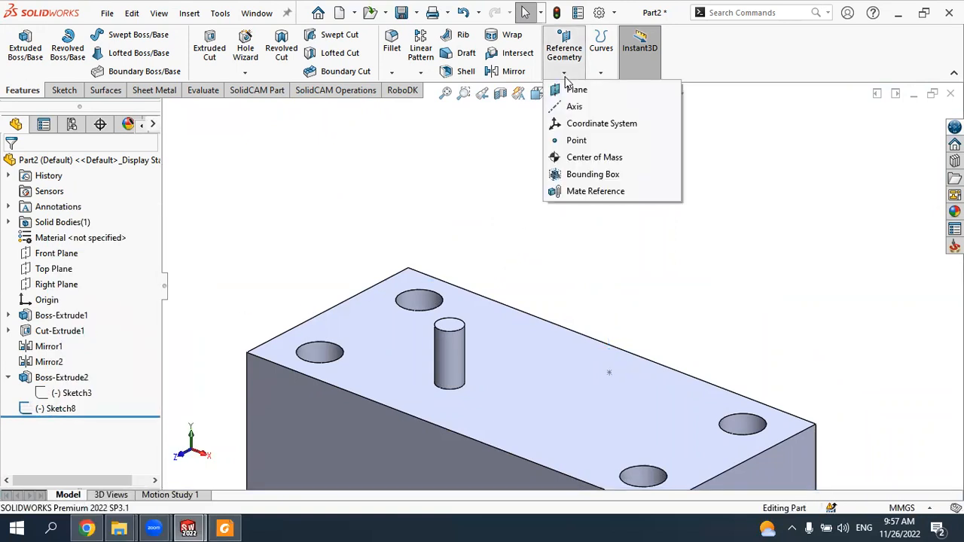
{"action": "left_click", "coordinate": [573, 91]}
{"action": "scroll", "coordinate": [486, 367], "scroll_direction": "down", "scroll_amount": 5}
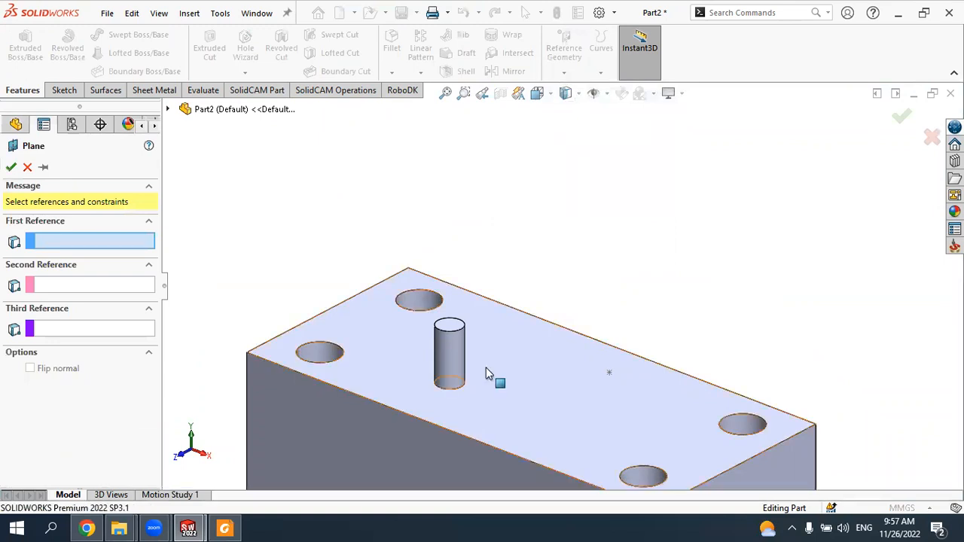
{"action": "scroll", "coordinate": [525, 324], "scroll_direction": "up", "scroll_amount": 3}
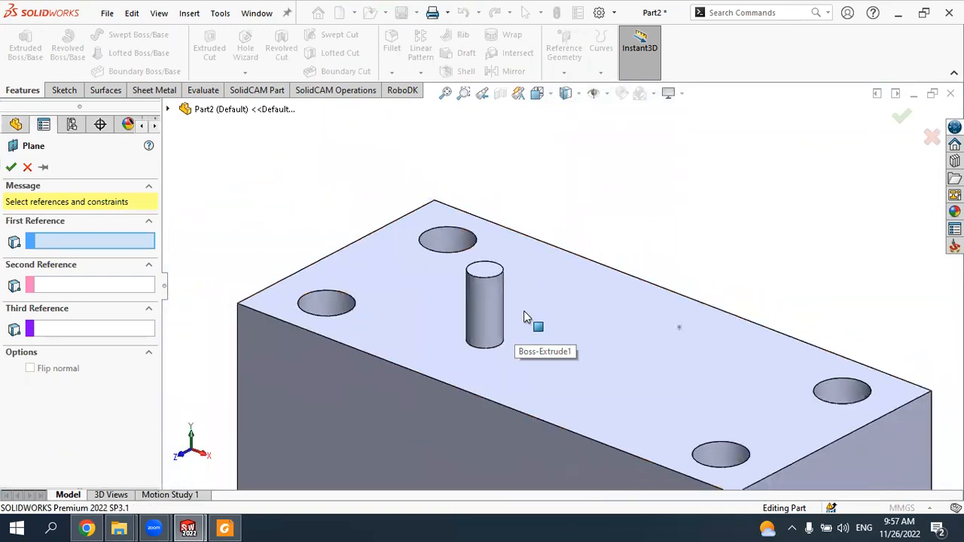
{"action": "left_click", "coordinate": [496, 301]}
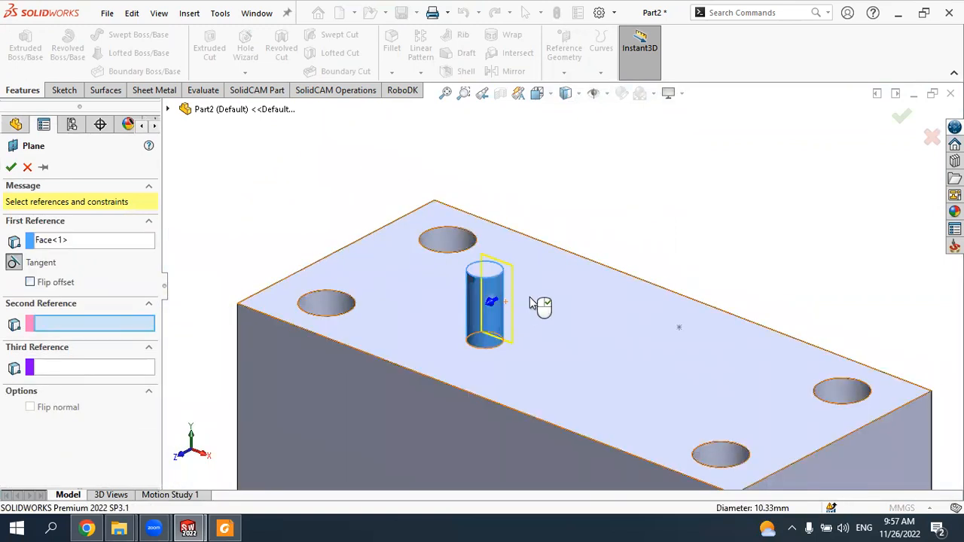
Step: Try the block's top face as the tangent plane's second reference, and remove it again
{"action": "scroll", "coordinate": [512, 273], "scroll_direction": "down", "scroll_amount": 3}
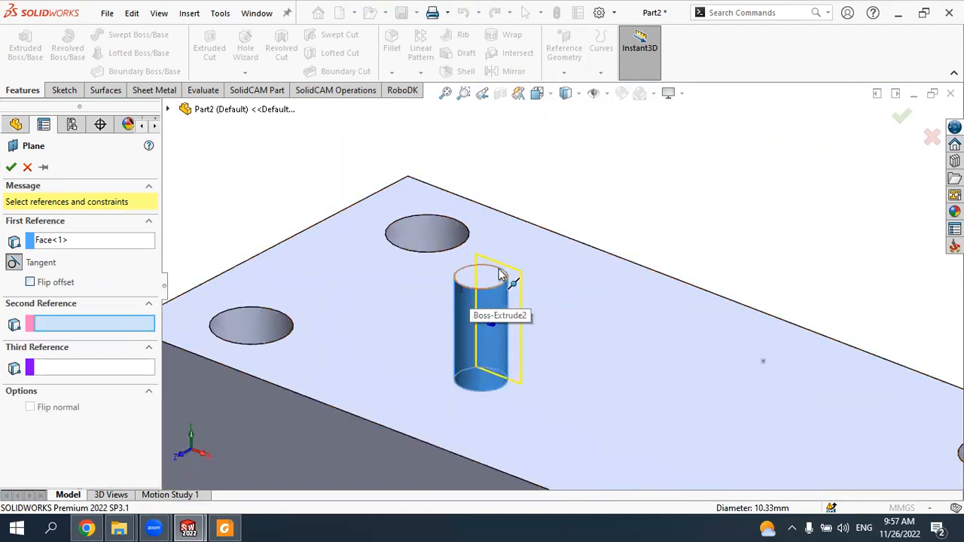
{"action": "scroll", "coordinate": [504, 275], "scroll_direction": "down", "scroll_amount": 2}
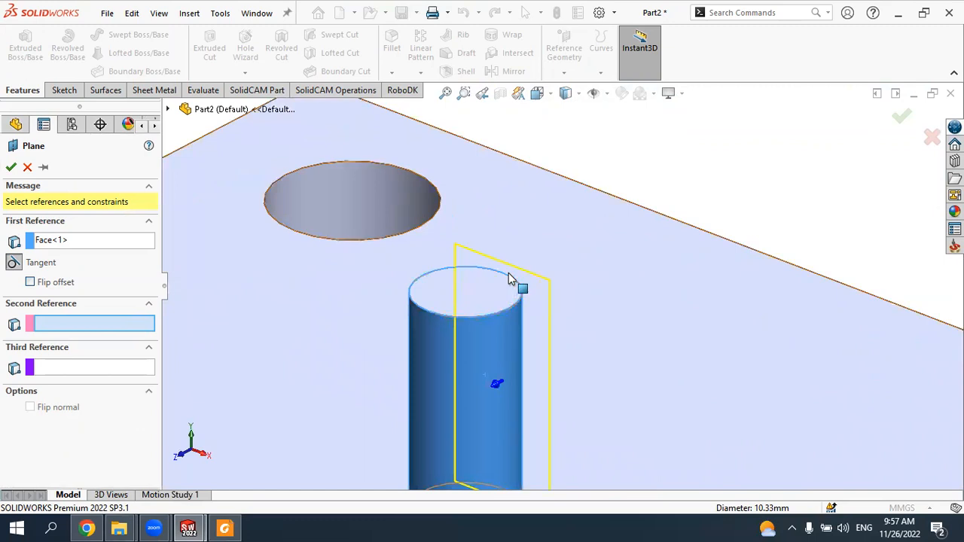
{"action": "left_click", "coordinate": [502, 279]}
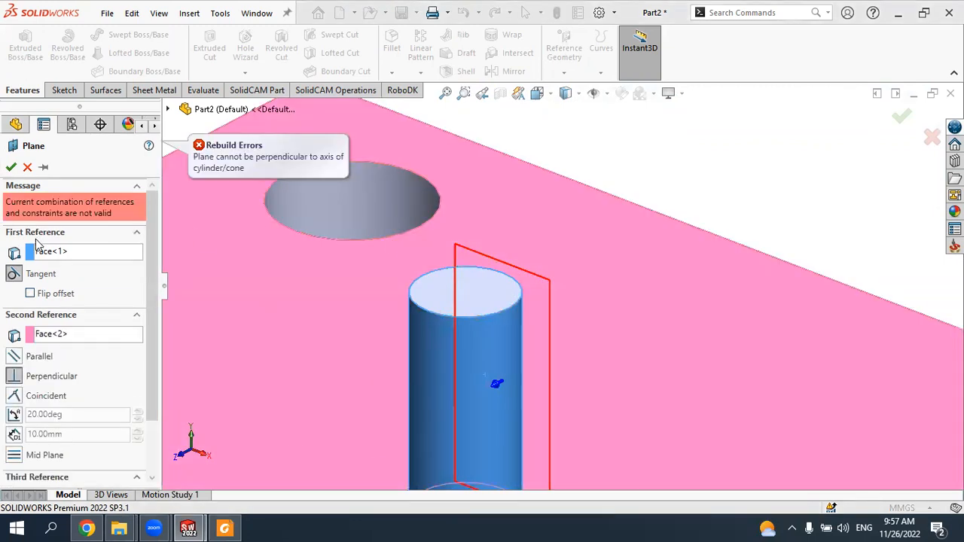
{"action": "left_click", "coordinate": [60, 333]}
{"action": "right_click", "coordinate": [60, 334]}
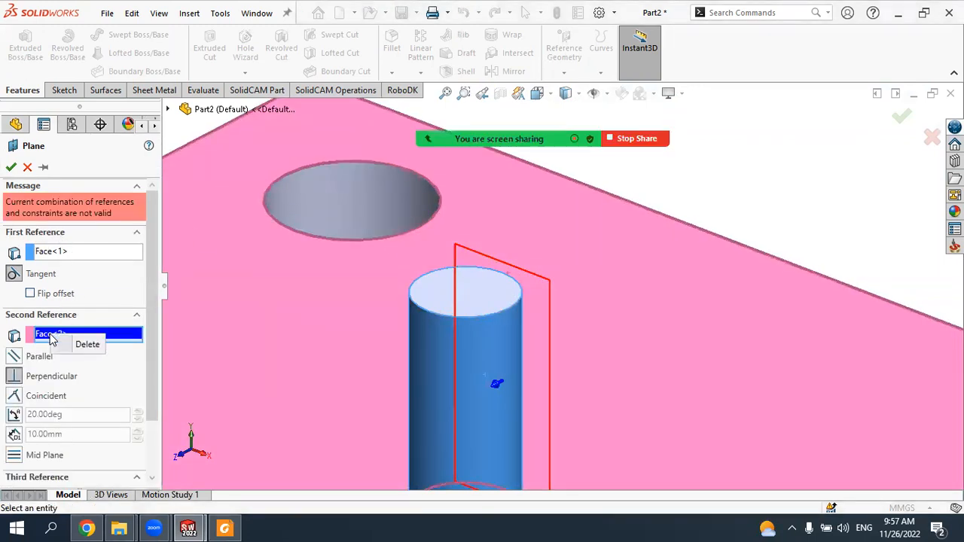
{"action": "left_click", "coordinate": [85, 345]}
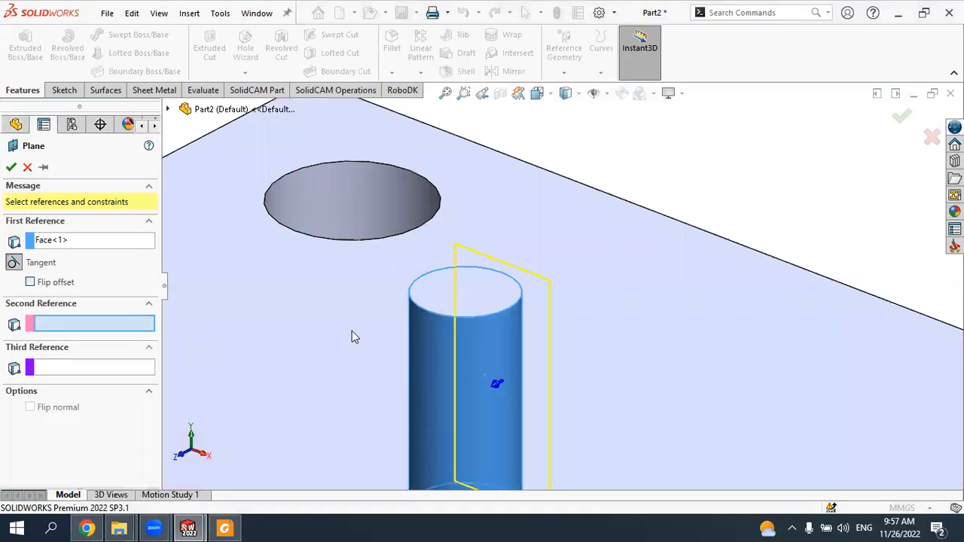
Step: Try the small cylinder's circular top edge as the plane's second reference, and remove it again
{"action": "left_click", "coordinate": [506, 280]}
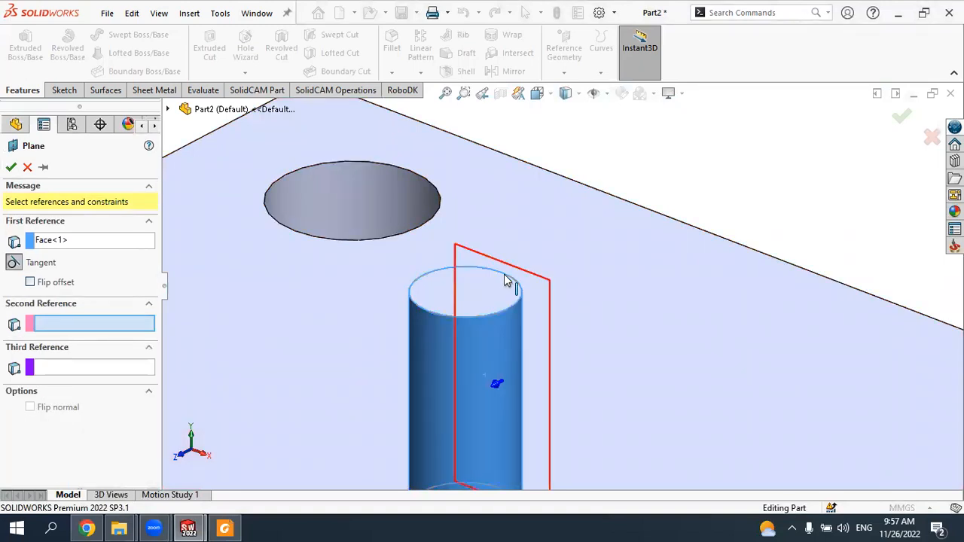
{"action": "left_click", "coordinate": [53, 338]}
{"action": "right_click", "coordinate": [54, 338]}
{"action": "left_click", "coordinate": [53, 336]}
{"action": "right_click", "coordinate": [53, 336]}
{"action": "left_click", "coordinate": [82, 347]}
Step: Use the block's top corner vertex nearest the cylinder as coincident second reference and create the tangent plane
{"action": "scroll", "coordinate": [402, 304], "scroll_direction": "up", "scroll_amount": 3}
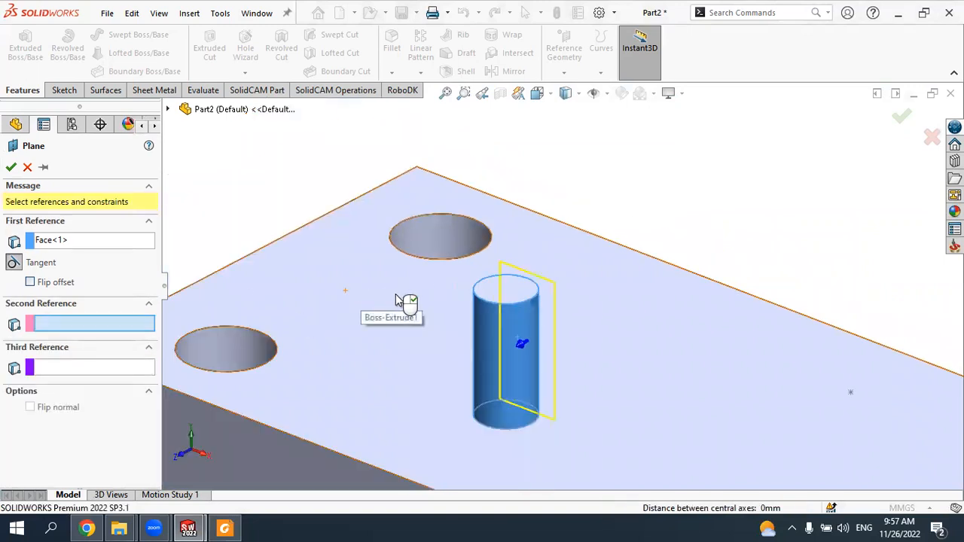
{"action": "scroll", "coordinate": [389, 318], "scroll_direction": "up", "scroll_amount": 2}
{"action": "scroll", "coordinate": [337, 322], "scroll_direction": "down", "scroll_amount": 3}
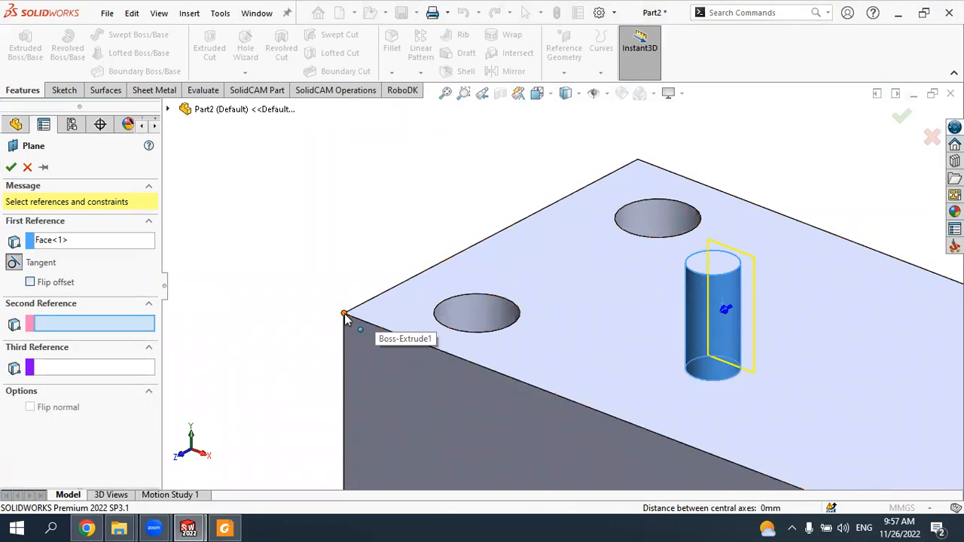
{"action": "left_click", "coordinate": [344, 315]}
{"action": "middle_click_drag", "start_coordinate": [361, 327], "coordinate": [408, 298]}
{"action": "scroll", "coordinate": [486, 174], "scroll_direction": "down", "scroll_amount": 3}
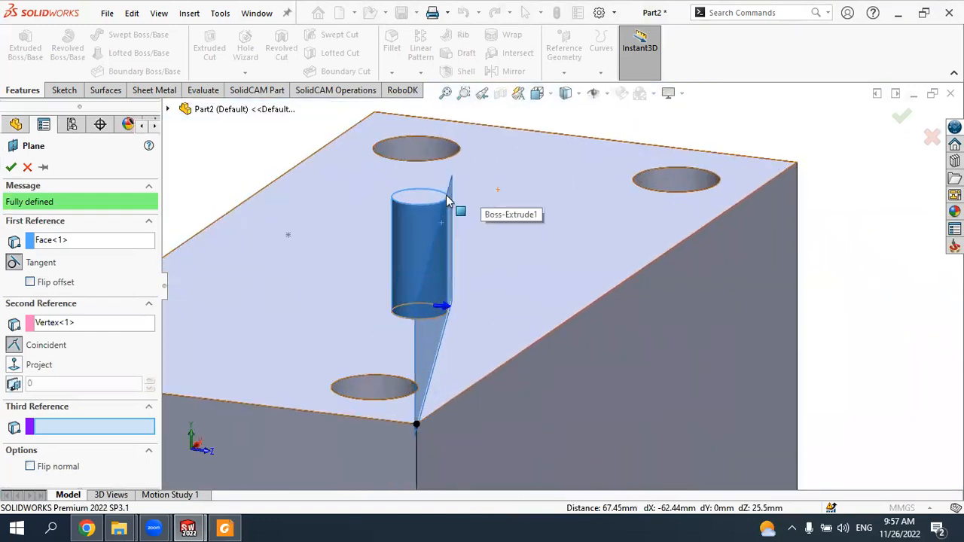
{"action": "mouse_move", "coordinate": [484, 255]}
{"action": "middle_mouse_down"}
{"action": "mouse_move", "coordinate": [502, 252]}
{"action": "mouse_move", "coordinate": [480, 253]}
{"action": "mouse_move", "coordinate": [456, 273]}
{"action": "mouse_move", "coordinate": [493, 265]}
{"action": "mouse_move", "coordinate": [502, 252]}
{"action": "middle_mouse_up"}
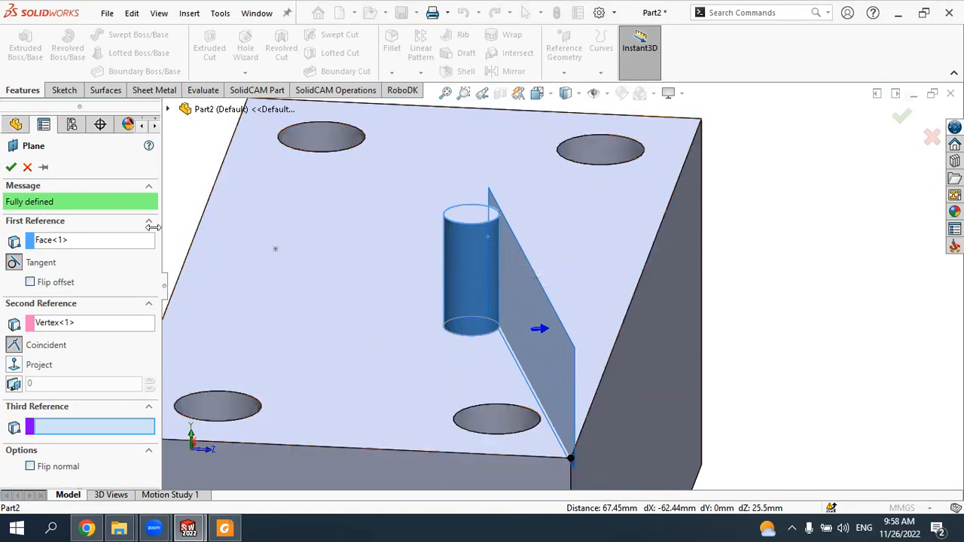
{"action": "left_click", "coordinate": [15, 168]}
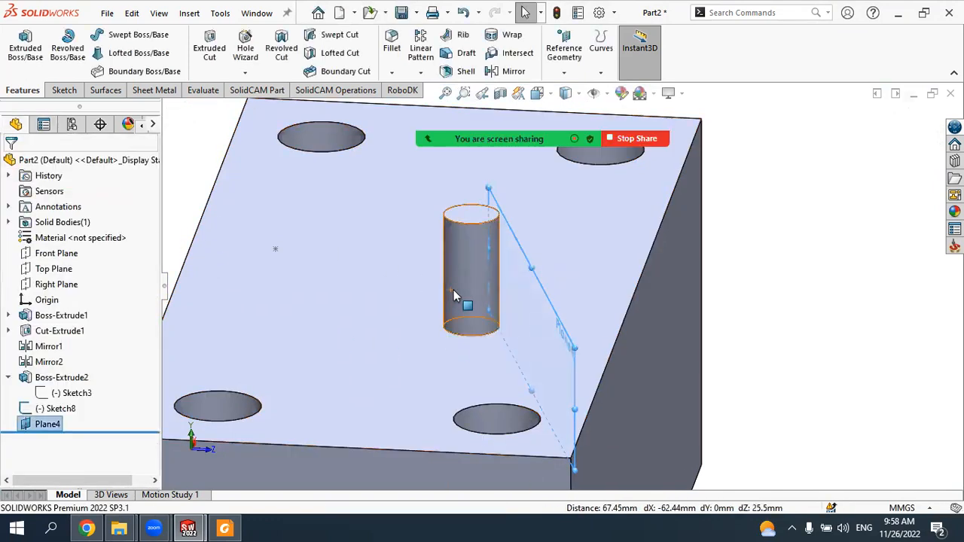
Step: Start another reference plane perpendicular to the block's long side face as its first reference
{"action": "scroll", "coordinate": [456, 292], "scroll_direction": "up", "scroll_amount": 3}
{"action": "middle_click_drag", "start_coordinate": [460, 291], "coordinate": [402, 248]}
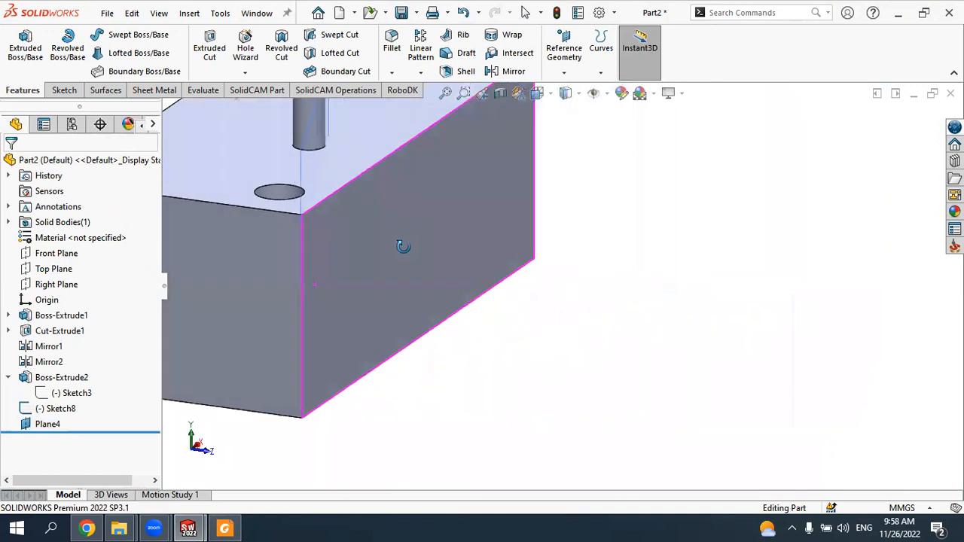
{"action": "scroll", "coordinate": [399, 254], "scroll_direction": "up", "scroll_amount": 3}
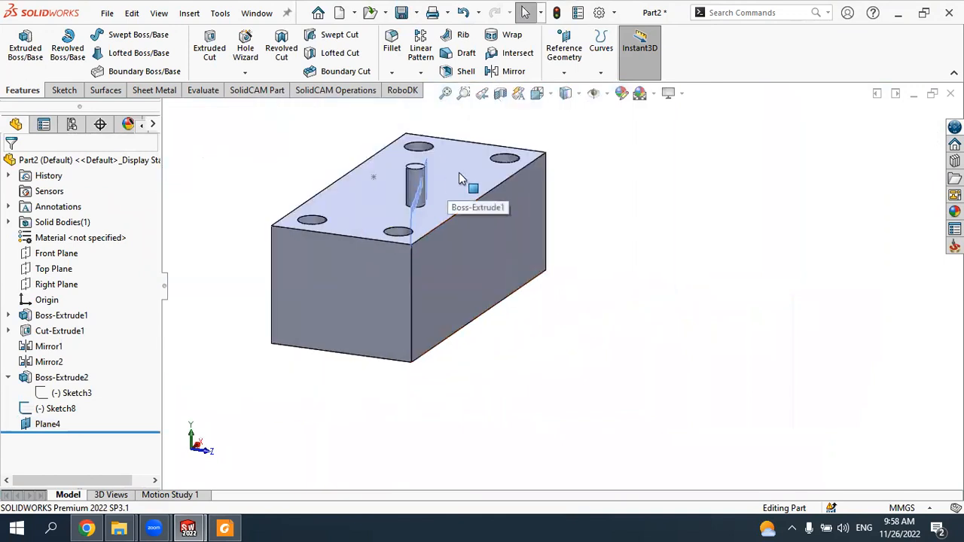
{"action": "left_click", "coordinate": [563, 73]}
{"action": "left_click", "coordinate": [576, 90]}
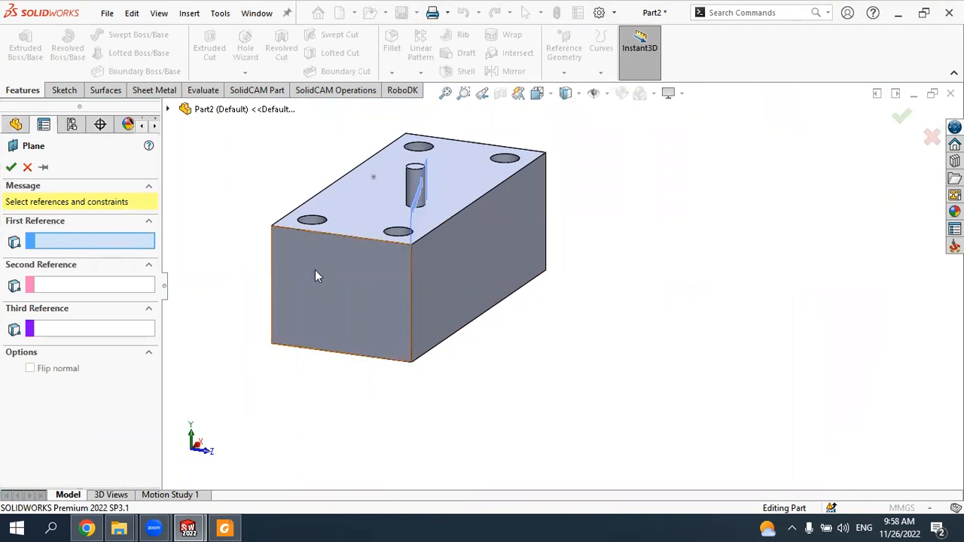
{"action": "scroll", "coordinate": [517, 237], "scroll_direction": "up", "scroll_amount": 3}
{"action": "scroll", "coordinate": [532, 214], "scroll_direction": "down", "scroll_amount": 4}
{"action": "middle_click_drag", "start_coordinate": [533, 214], "coordinate": [357, 263]}
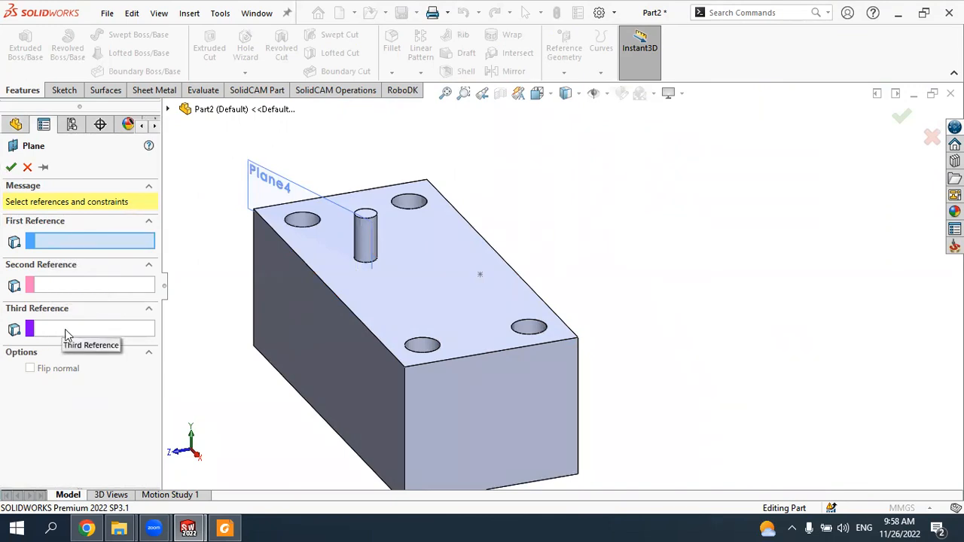
{"action": "scroll", "coordinate": [367, 303], "scroll_direction": "up", "scroll_amount": 3}
{"action": "scroll", "coordinate": [387, 266], "scroll_direction": "down", "scroll_amount": 3}
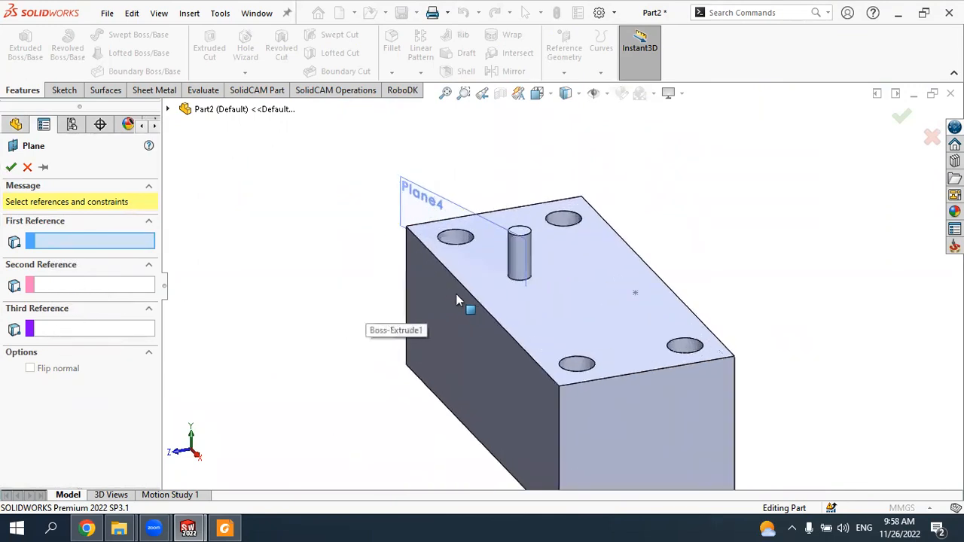
{"action": "scroll", "coordinate": [517, 296], "scroll_direction": "down", "scroll_amount": 2}
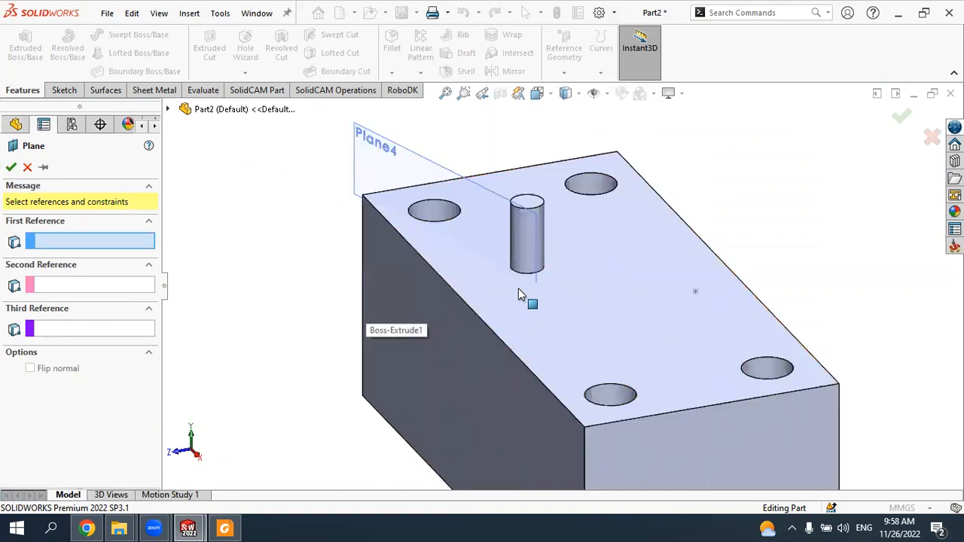
{"action": "scroll", "coordinate": [518, 290], "scroll_direction": "up", "scroll_amount": 2}
{"action": "left_click", "coordinate": [484, 315]}
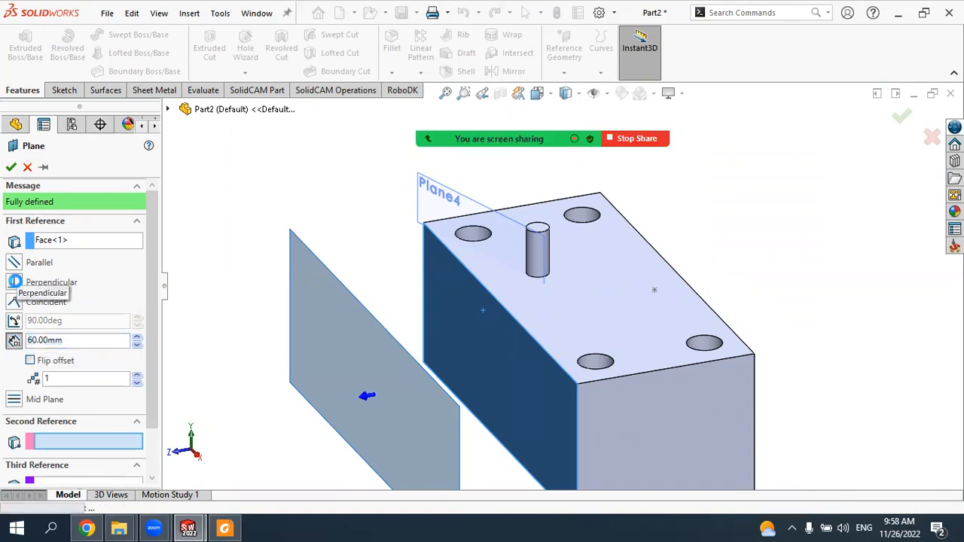
{"action": "left_click", "coordinate": [14, 282]}
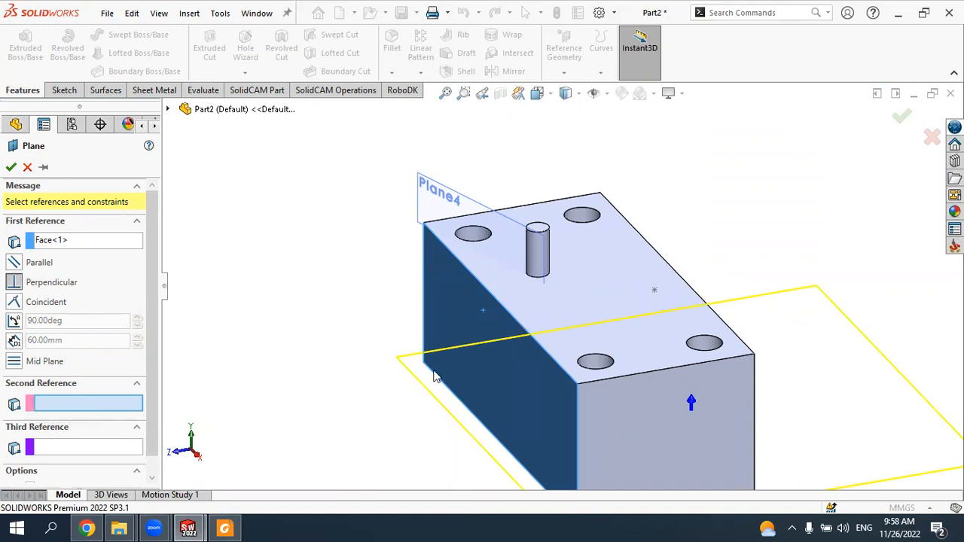
Step: Try the block's top face as second reference of the perpendicular plane, and remove it again
{"action": "left_click", "coordinate": [530, 310]}
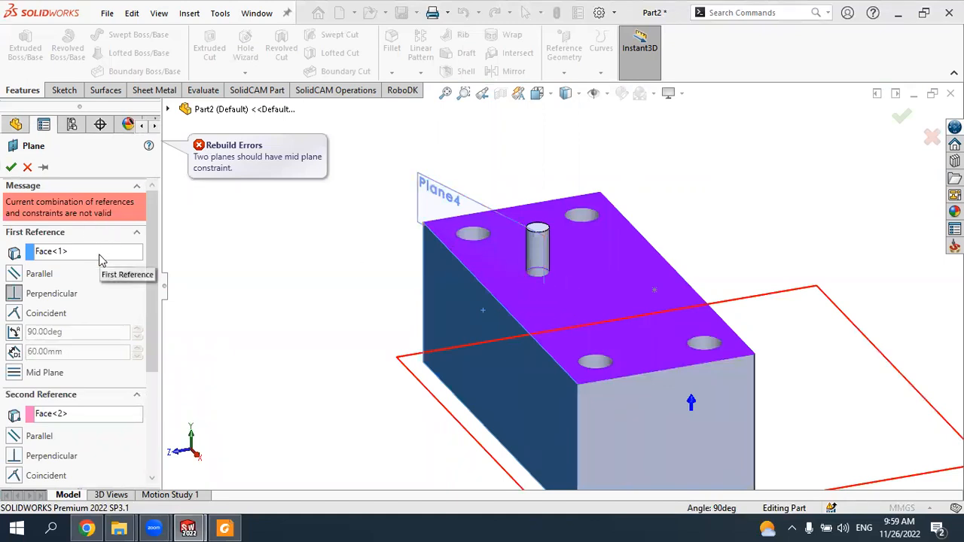
{"action": "left_click", "coordinate": [51, 414]}
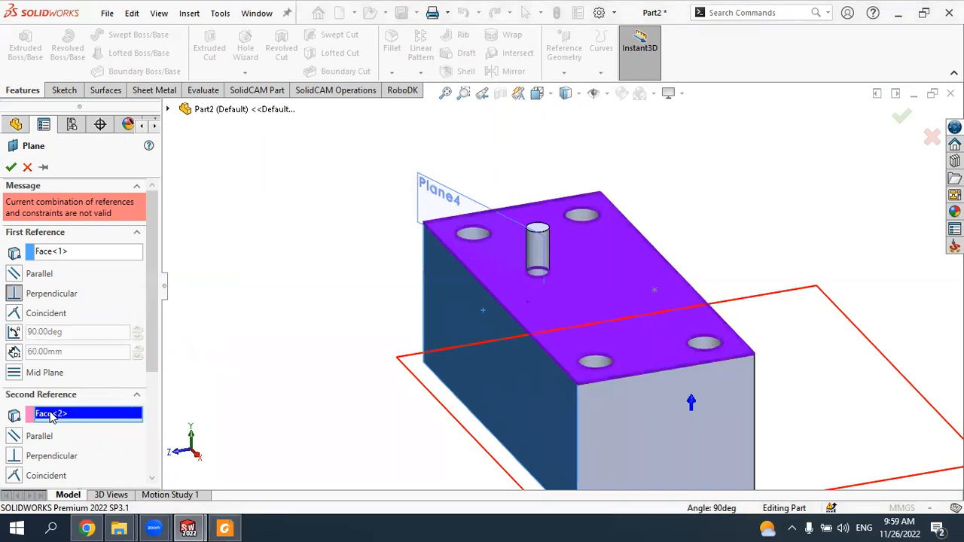
{"action": "right_click", "coordinate": [51, 414]}
{"action": "left_click", "coordinate": [88, 420]}
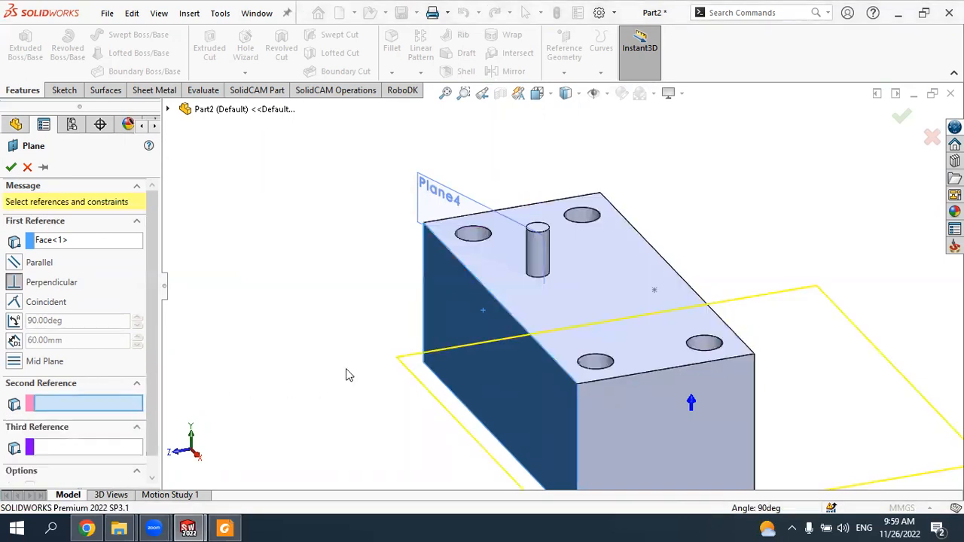
Step: Use the long side face's vertical edge opposite the cylinder end as coincident second reference and create the perpendicular plane
{"action": "scroll", "coordinate": [583, 376], "scroll_direction": "up", "scroll_amount": 3}
{"action": "scroll", "coordinate": [546, 433], "scroll_direction": "down", "scroll_amount": 5}
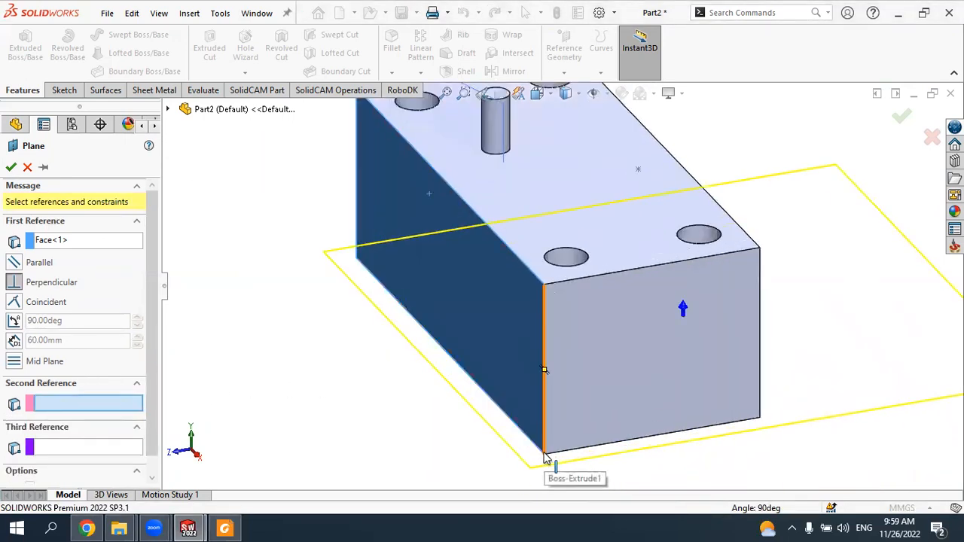
{"action": "left_click", "coordinate": [544, 422]}
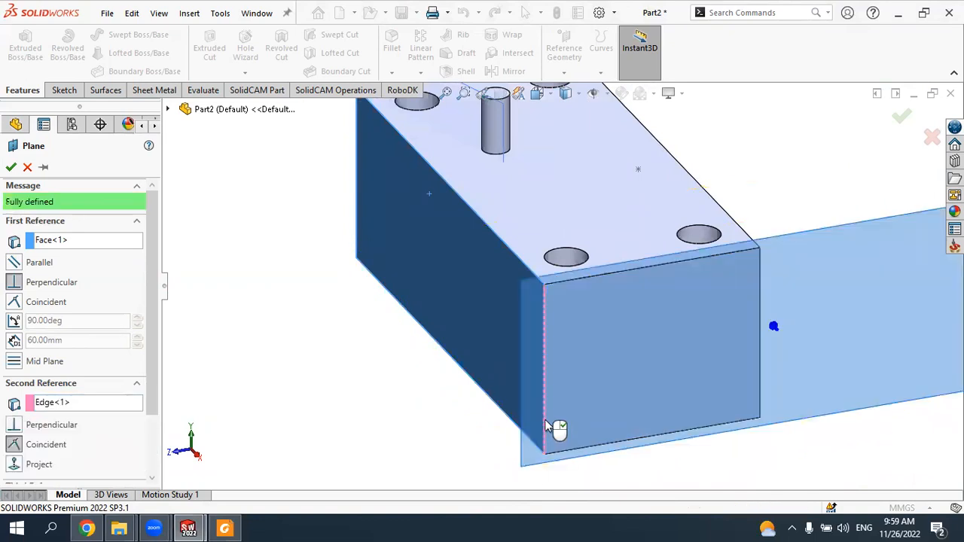
{"action": "scroll", "coordinate": [557, 399], "scroll_direction": "up", "scroll_amount": 2}
{"action": "middle_click_drag", "start_coordinate": [542, 394], "coordinate": [568, 340]}
{"action": "left_click", "coordinate": [54, 240]}
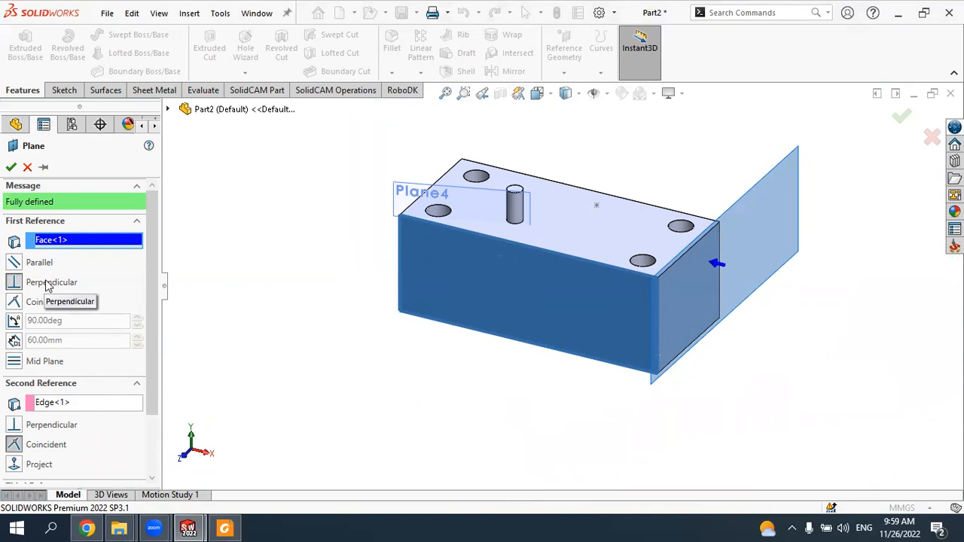
{"action": "scroll", "coordinate": [677, 247], "scroll_direction": "down", "scroll_amount": 3}
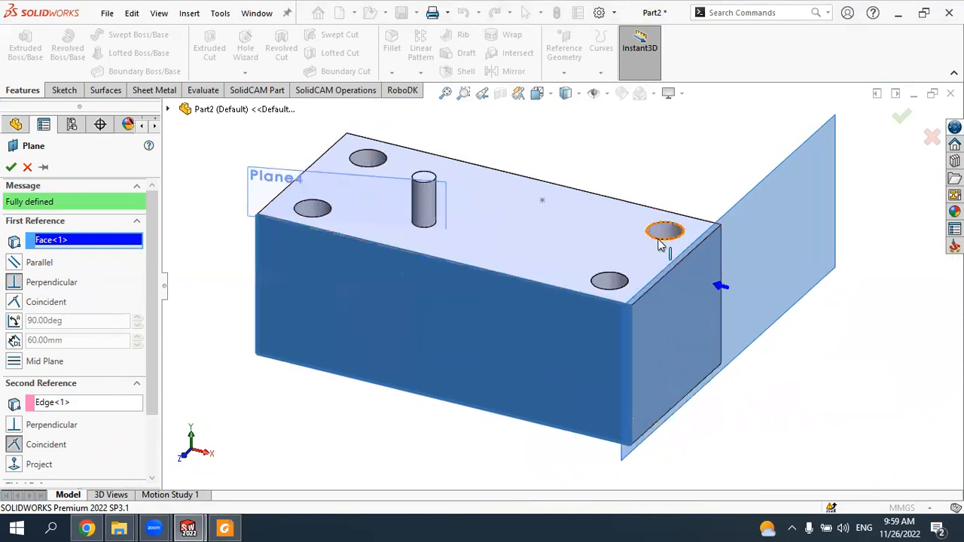
{"action": "scroll", "coordinate": [726, 256], "scroll_direction": "up", "scroll_amount": 4}
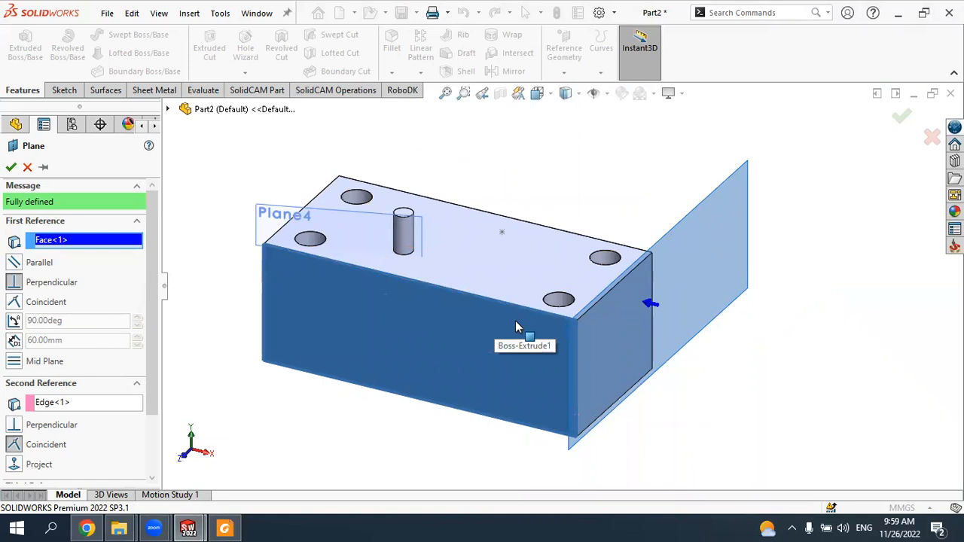
{"action": "middle_click_drag", "start_coordinate": [542, 338], "coordinate": [488, 307]}
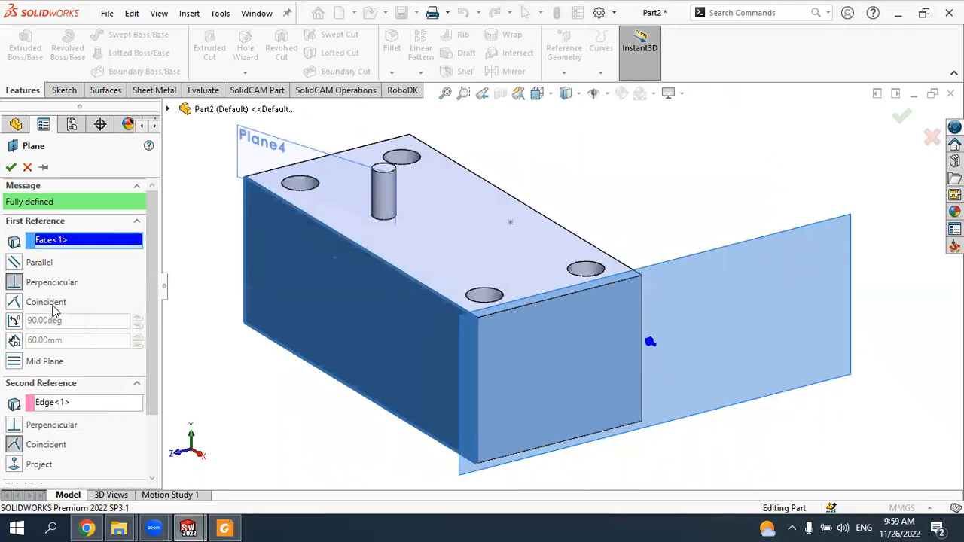
{"action": "left_click", "coordinate": [11, 166]}
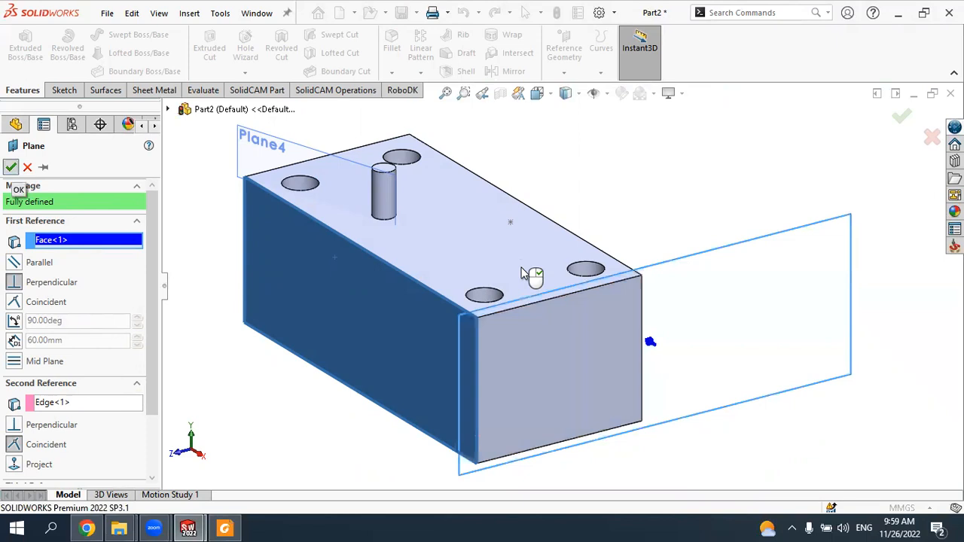
Step: Start another reference plane, clear its preselected reference, and set it perpendicular to the long top edge of the side face
{"action": "scroll", "coordinate": [529, 274], "scroll_direction": "up", "scroll_amount": 3}
{"action": "middle_click_drag", "start_coordinate": [547, 269], "coordinate": [539, 212]}
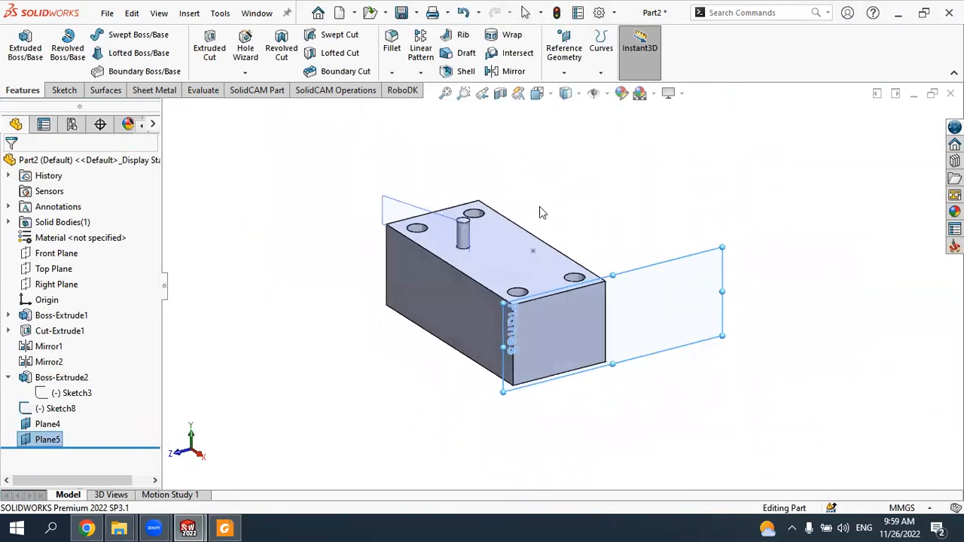
{"action": "left_click", "coordinate": [563, 73]}
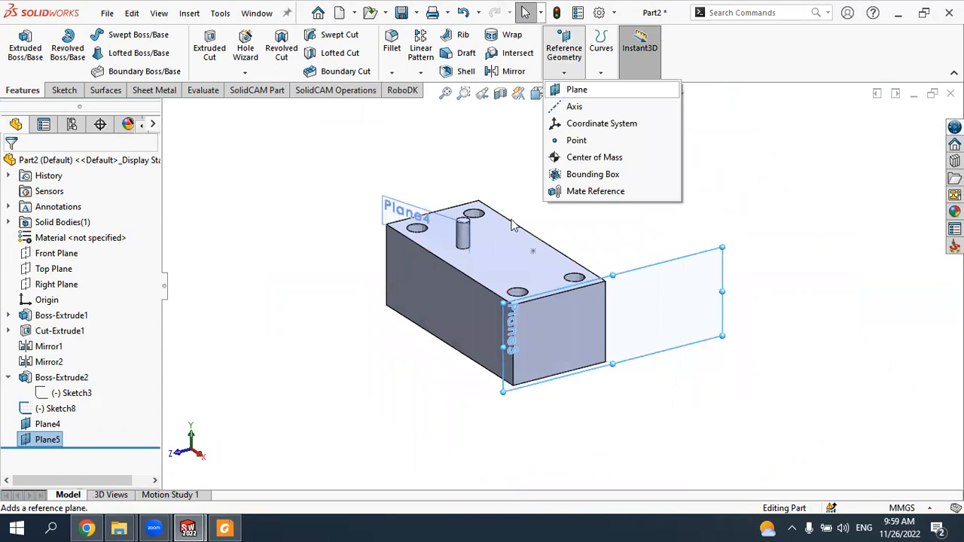
{"action": "left_click", "coordinate": [577, 89]}
{"action": "left_click", "coordinate": [45, 240]}
{"action": "right_click", "coordinate": [43, 246]}
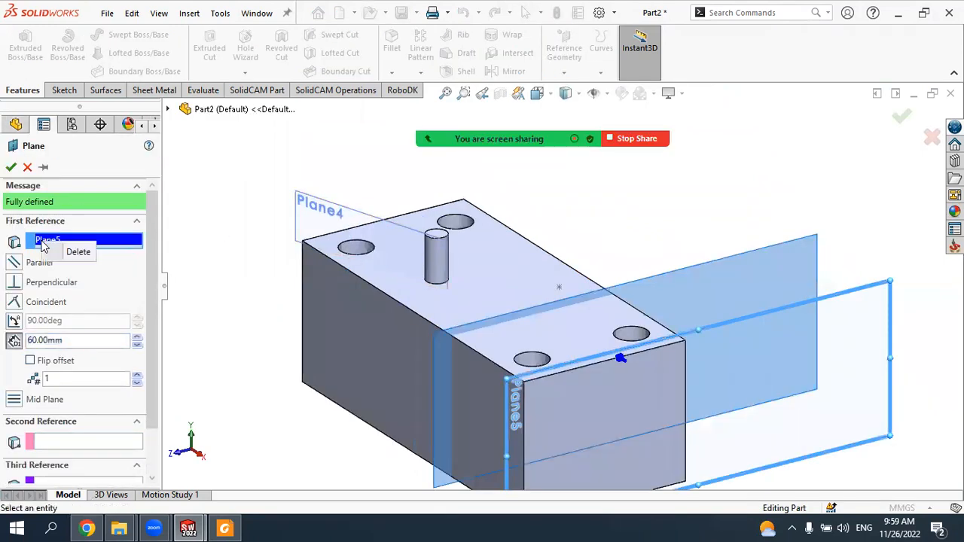
{"action": "left_click", "coordinate": [80, 249]}
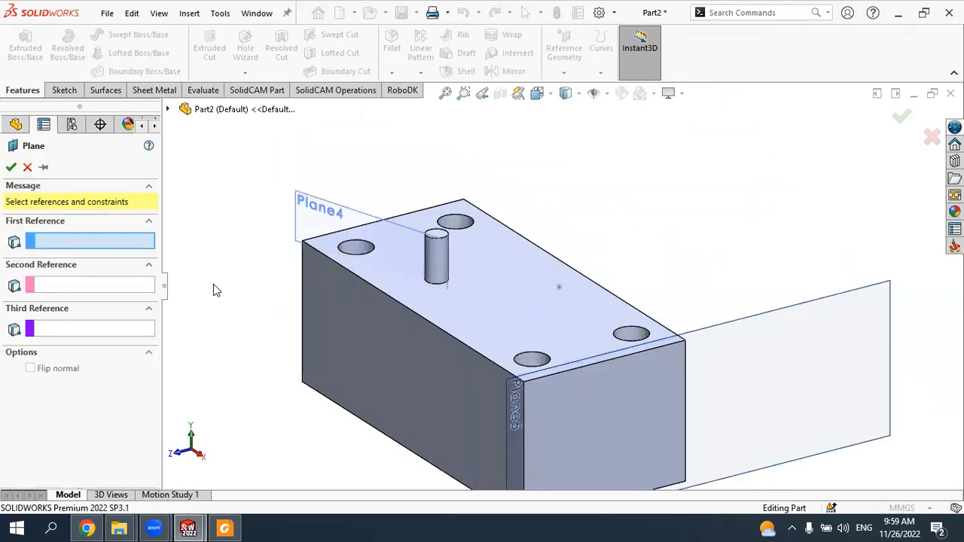
{"action": "left_click", "coordinate": [387, 299]}
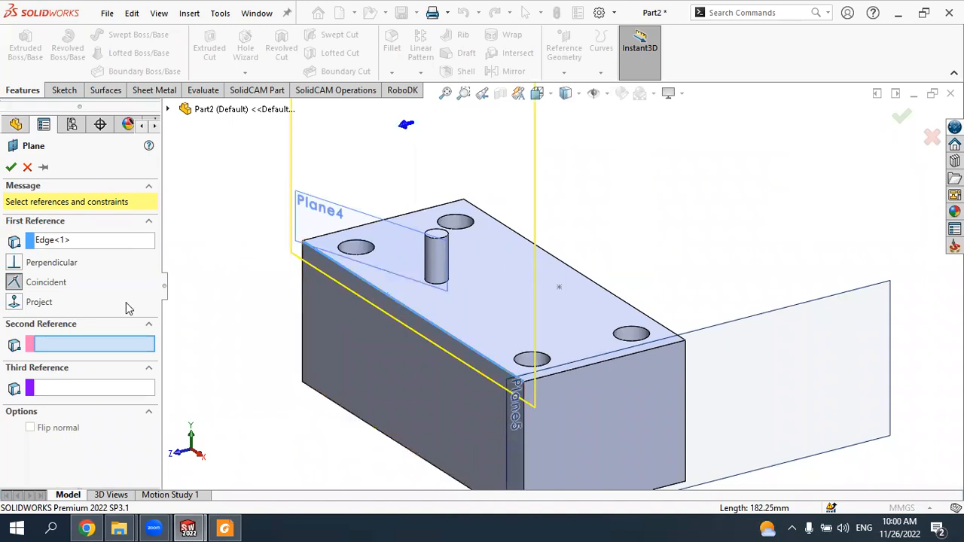
{"action": "left_click", "coordinate": [51, 263]}
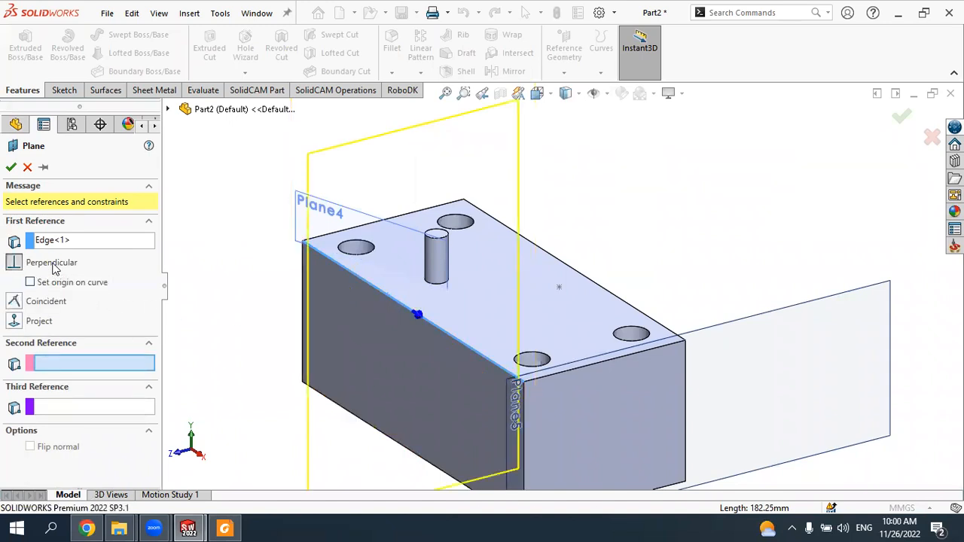
Step: Try the block's end face nearest the cylinder as the plane's second reference, and remove it again
{"action": "middle_click_drag", "start_coordinate": [329, 323], "coordinate": [412, 339]}
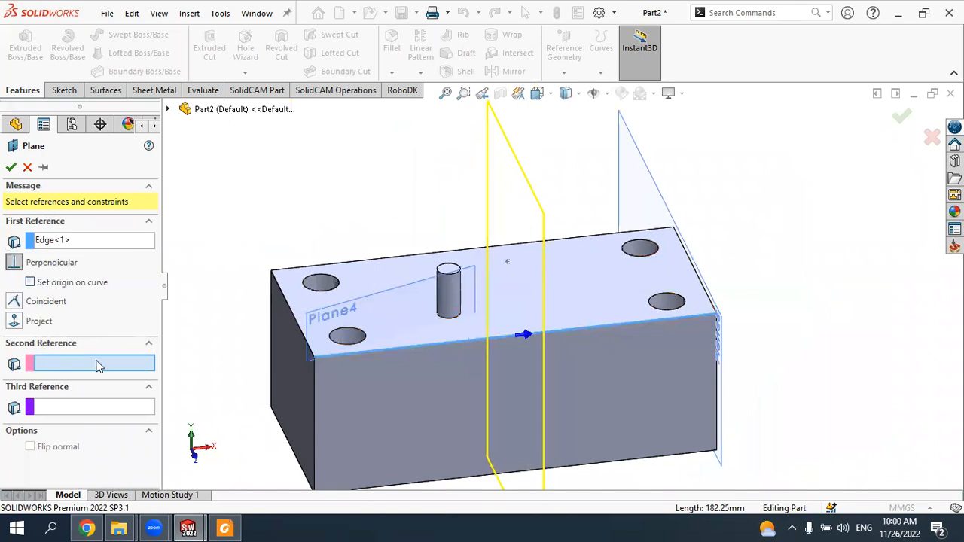
{"action": "left_click", "coordinate": [289, 357]}
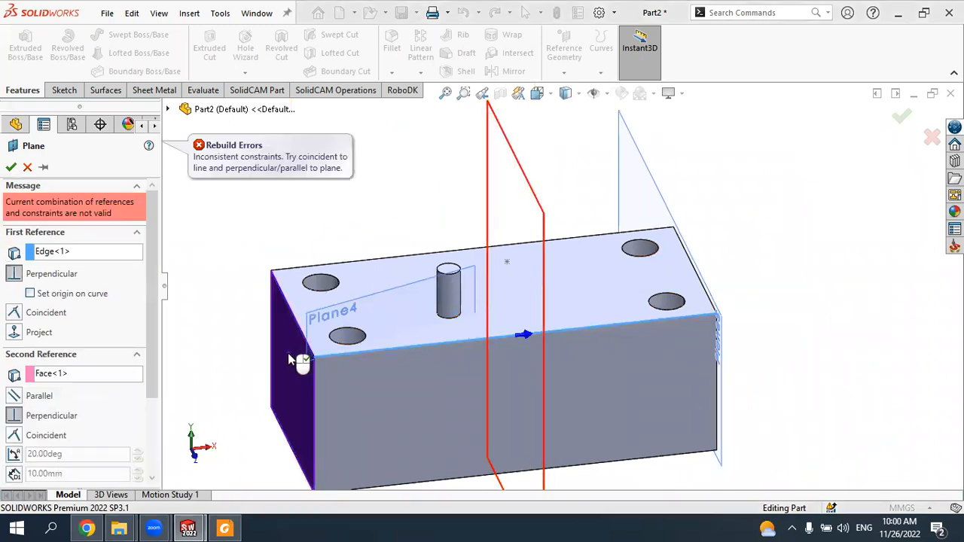
{"action": "left_click", "coordinate": [54, 372]}
{"action": "right_click", "coordinate": [63, 377]}
{"action": "left_click", "coordinate": [83, 389]}
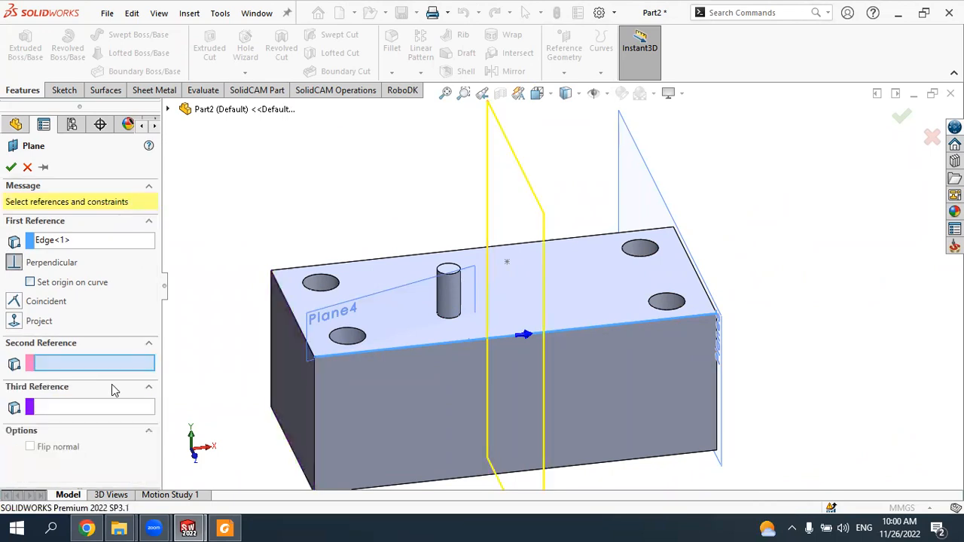
Step: Set the short top edge at the cylinder end of the block as the plane's coincident second reference
{"action": "left_click", "coordinate": [277, 286]}
{"action": "mouse_move", "coordinate": [308, 323]}
{"action": "middle_mouse_down"}
{"action": "mouse_move", "coordinate": [290, 296]}
{"action": "mouse_move", "coordinate": [286, 311]}
{"action": "mouse_move", "coordinate": [301, 320]}
{"action": "middle_mouse_up"}
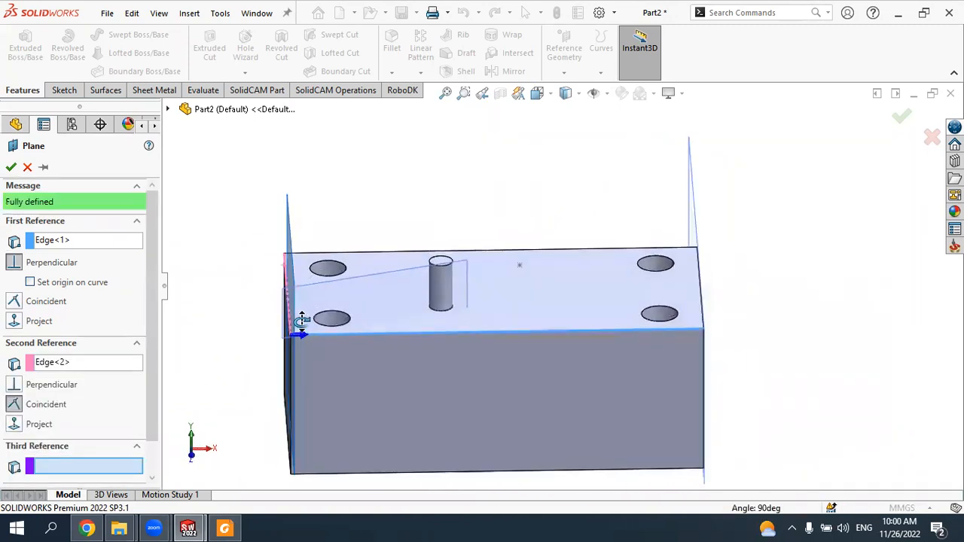
Step: Examine the plane preview from several sides against its perpendicular first edge and coincident second edge
{"action": "left_click", "coordinate": [45, 243]}
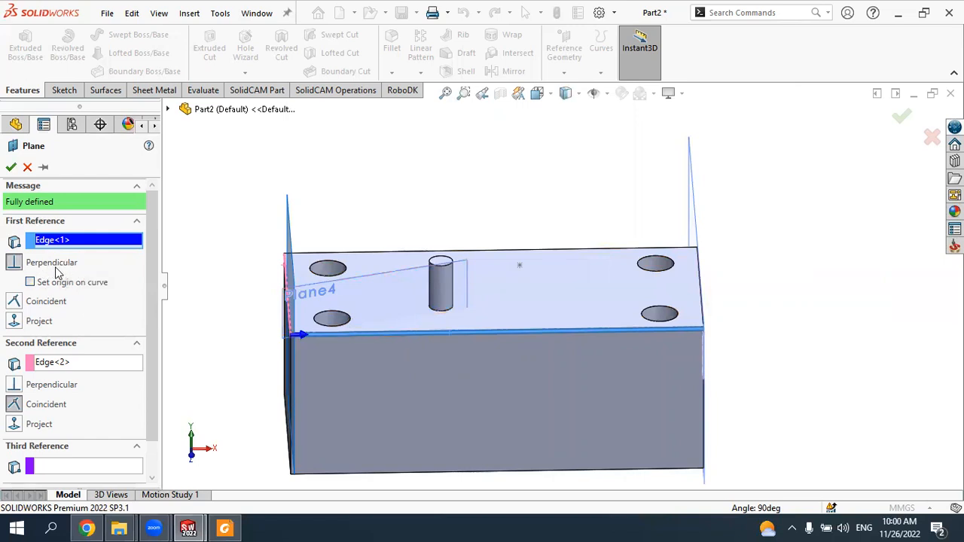
{"action": "left_click", "coordinate": [57, 366]}
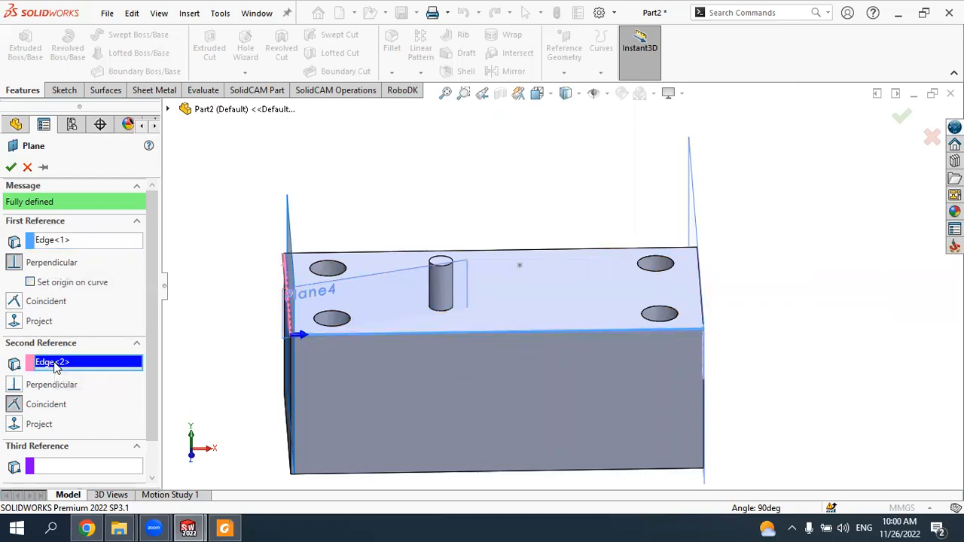
{"action": "middle_click_drag", "start_coordinate": [278, 274], "coordinate": [303, 258]}
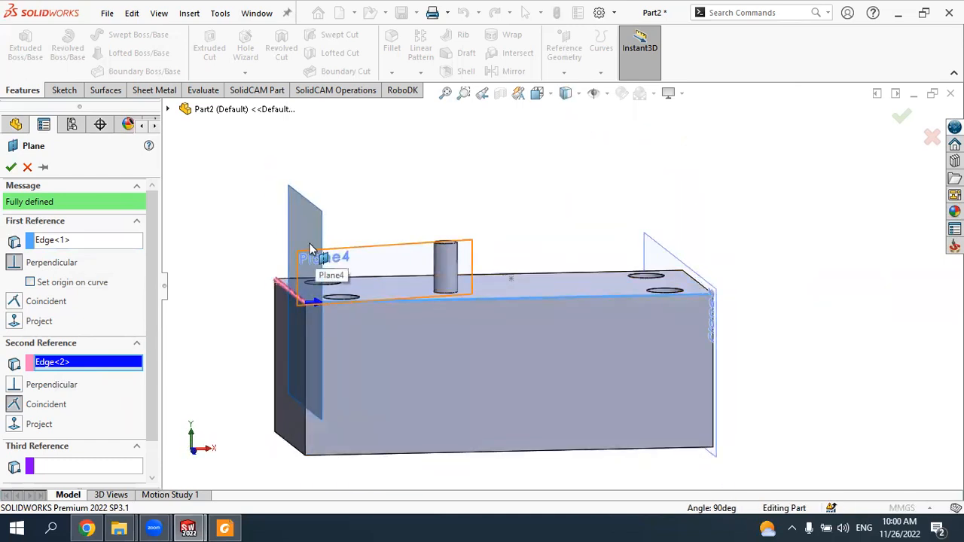
{"action": "middle_click_drag", "start_coordinate": [399, 301], "coordinate": [391, 329]}
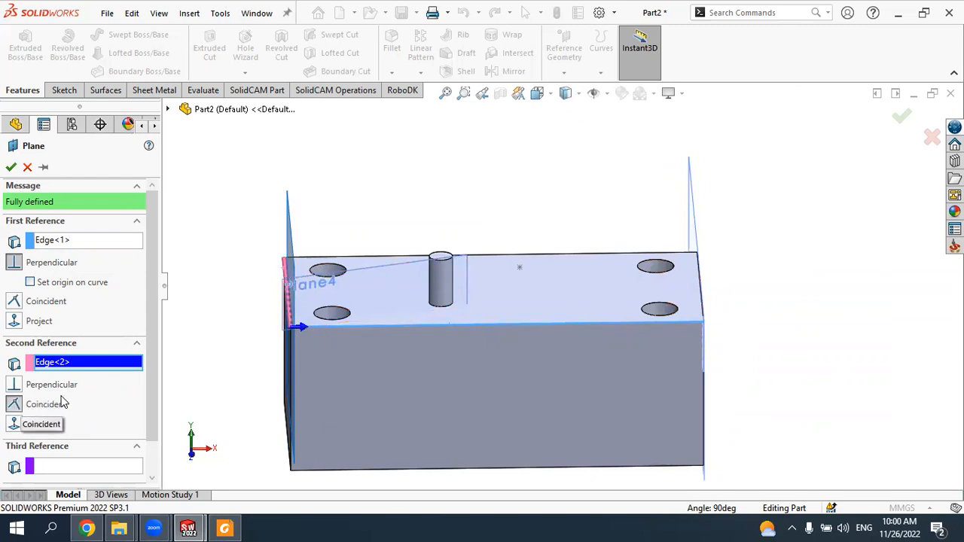
{"action": "left_click", "coordinate": [50, 242]}
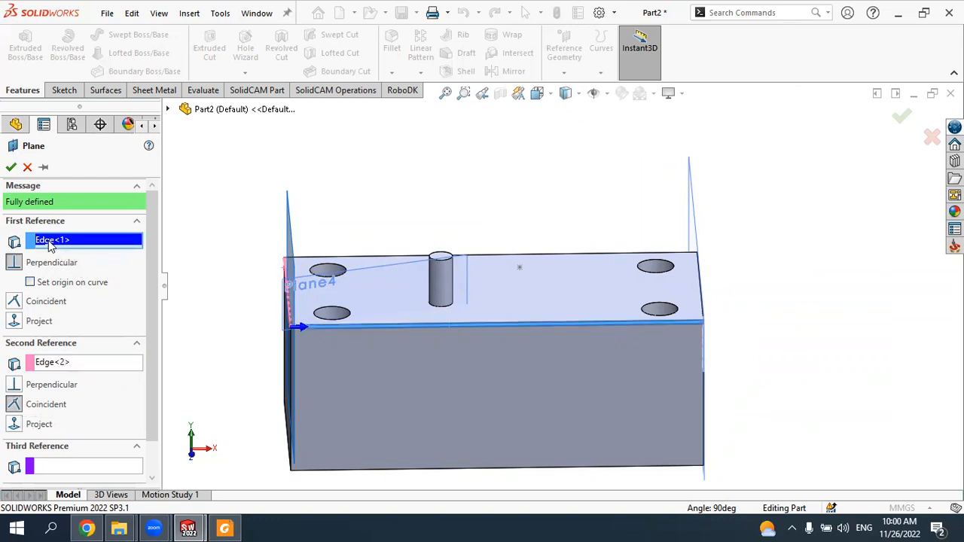
{"action": "middle_click_drag", "start_coordinate": [470, 317], "coordinate": [595, 327]}
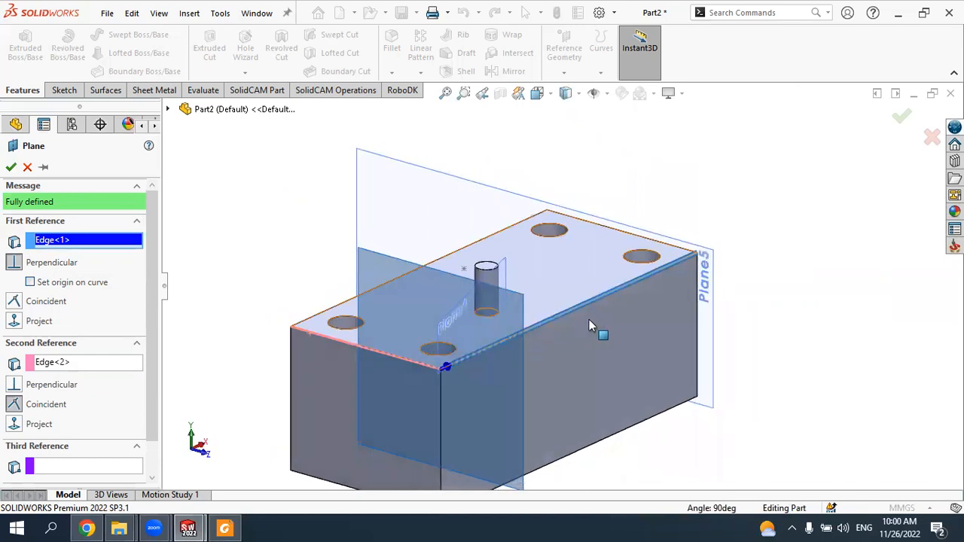
{"action": "scroll", "coordinate": [572, 325], "scroll_direction": "down", "scroll_amount": 5}
{"action": "scroll", "coordinate": [557, 328], "scroll_direction": "down", "scroll_amount": 2}
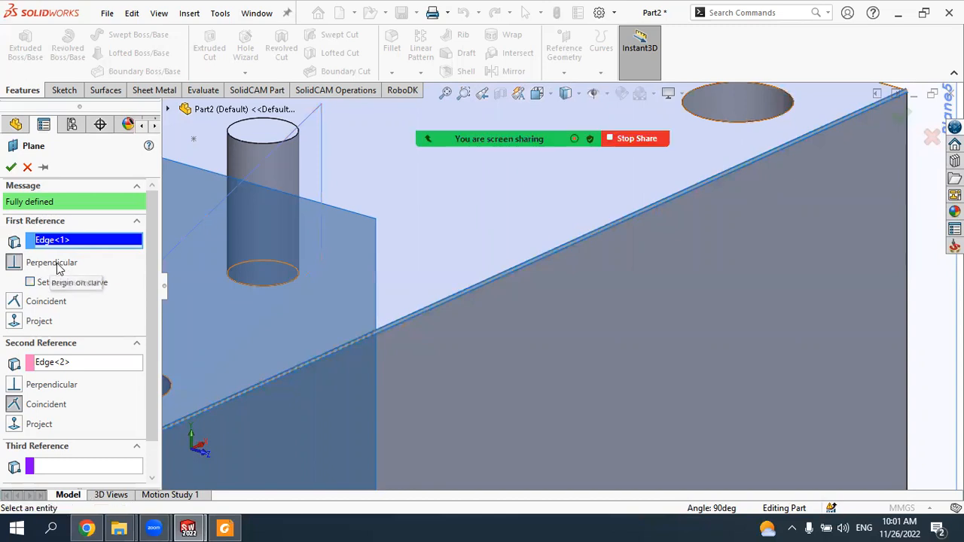
{"action": "scroll", "coordinate": [415, 292], "scroll_direction": "up", "scroll_amount": 3}
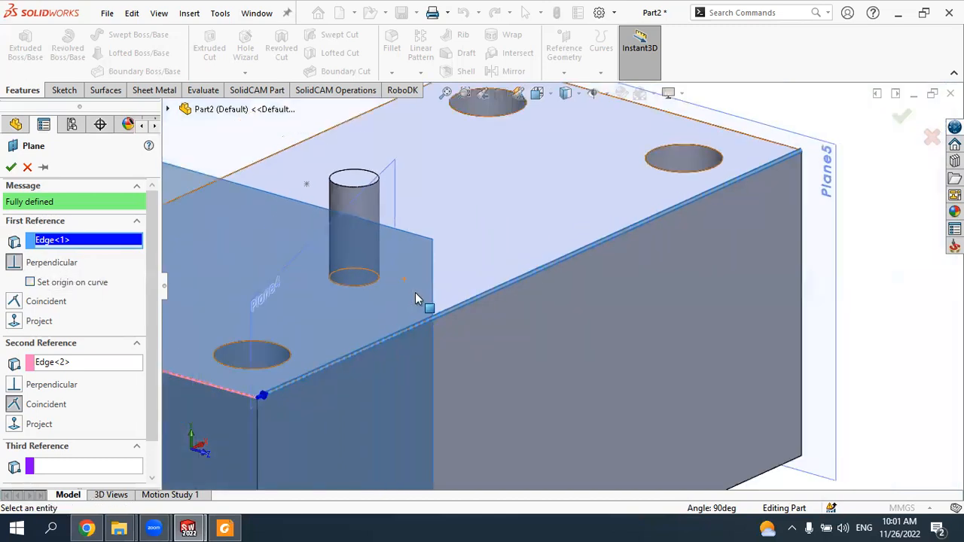
{"action": "scroll", "coordinate": [424, 264], "scroll_direction": "up", "scroll_amount": 2}
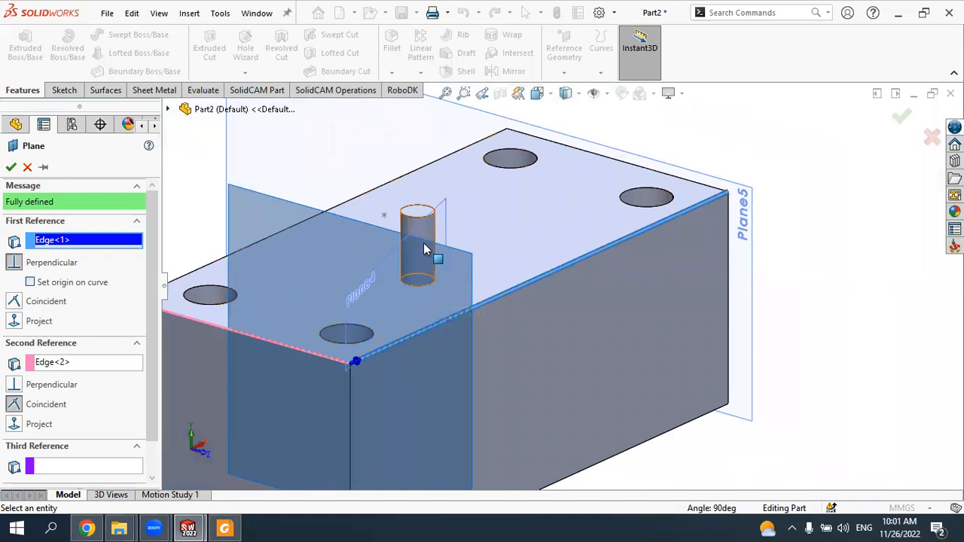
{"action": "middle_click_drag", "start_coordinate": [493, 312], "coordinate": [450, 313]}
{"action": "middle_click_drag", "start_coordinate": [326, 346], "coordinate": [134, 383]}
{"action": "left_click", "coordinate": [49, 365]}
{"action": "middle_click_drag", "start_coordinate": [173, 332], "coordinate": [253, 268]}
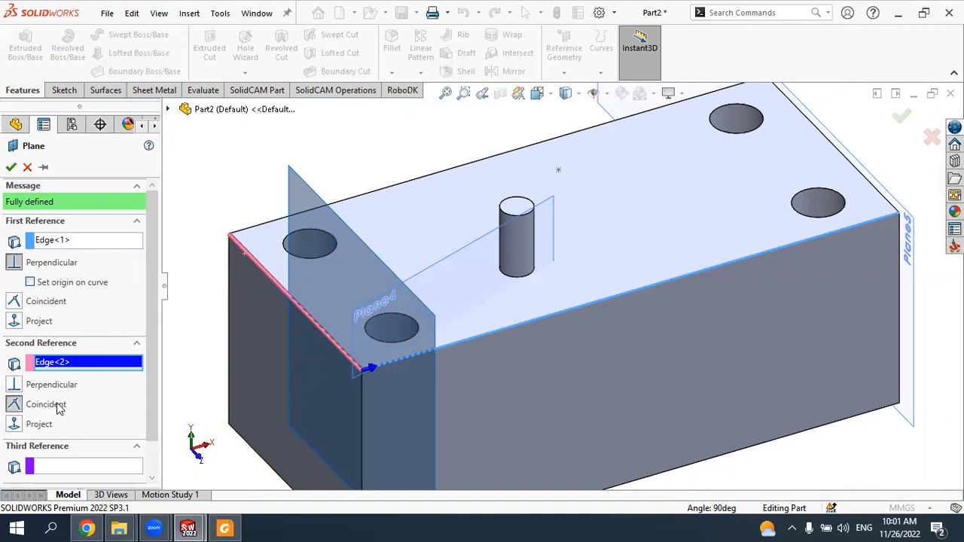
{"action": "middle_click_drag", "start_coordinate": [278, 334], "coordinate": [219, 304]}
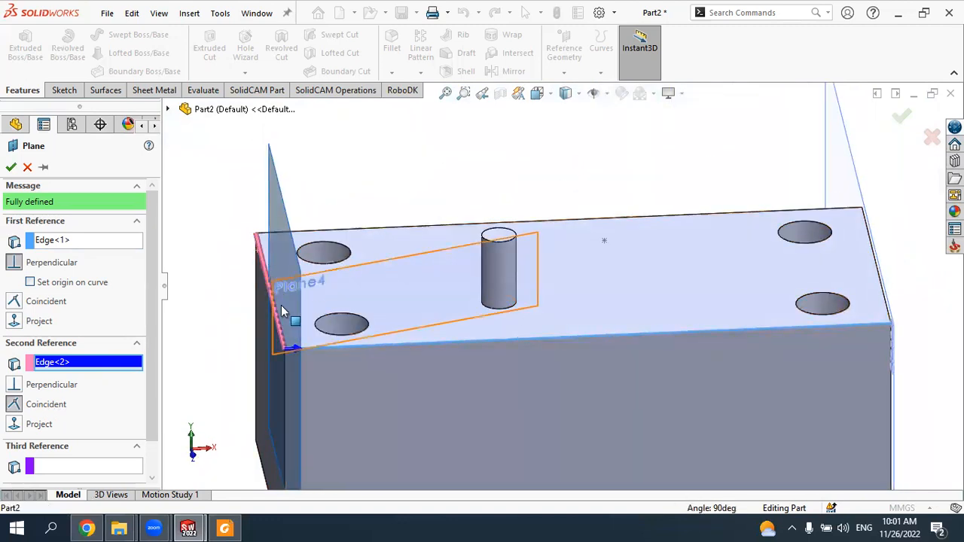
Step: Try the perpendicular constraint on the second edge, then restore coincident and create the plane
{"action": "left_click", "coordinate": [74, 388]}
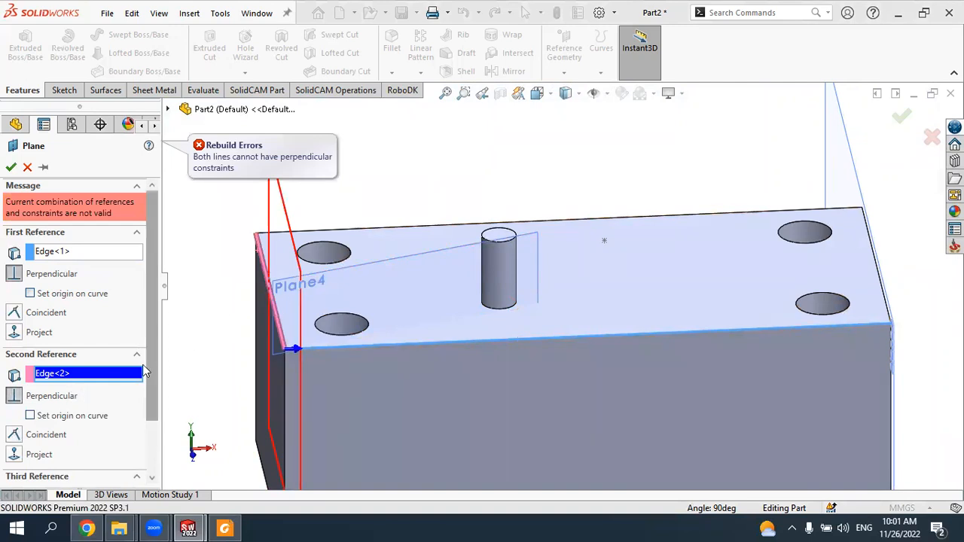
{"action": "left_click", "coordinate": [52, 436]}
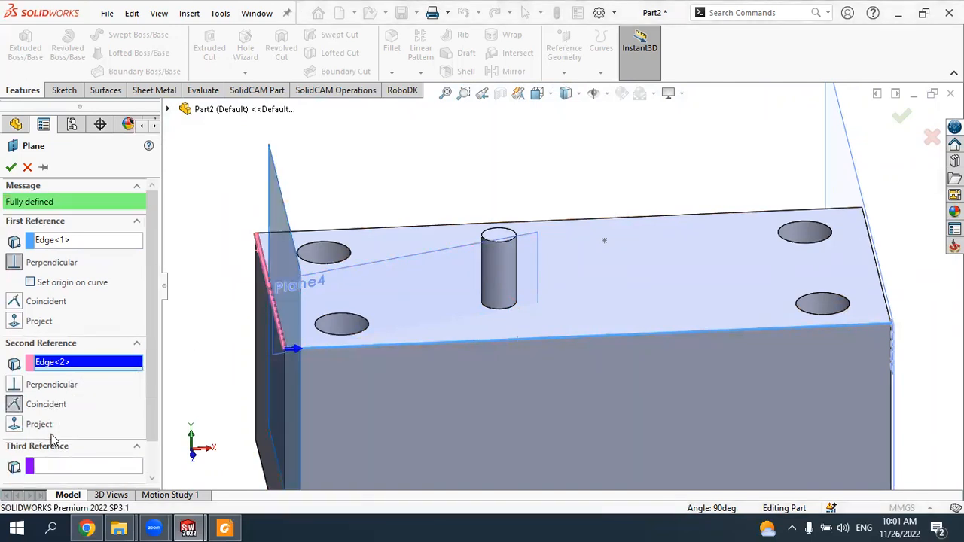
{"action": "left_click", "coordinate": [11, 167]}
Step: Inspect the long and short top edges behind Plane6 and open its definition to review the first reference
{"action": "key", "text": "f"}
{"action": "middle_click_drag", "start_coordinate": [407, 233], "coordinate": [462, 254]}
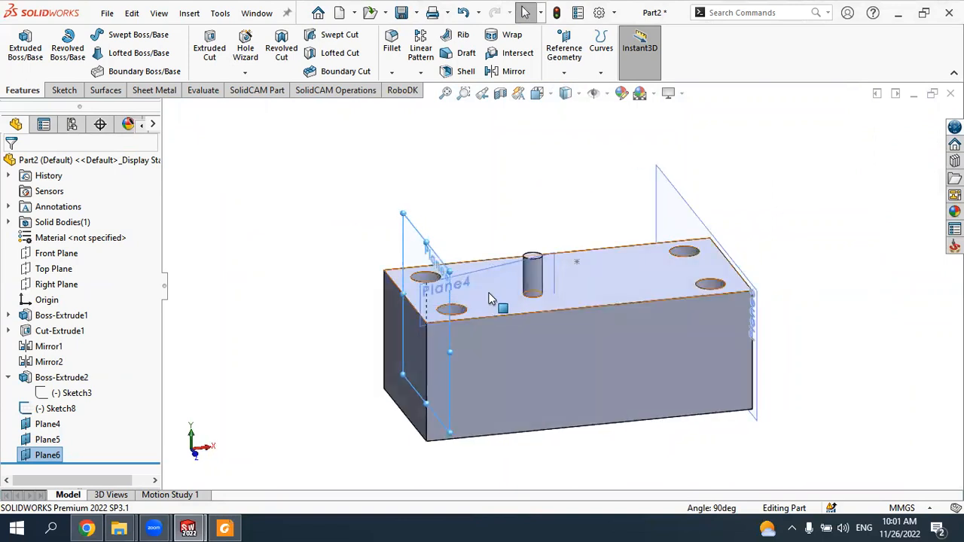
{"action": "left_click", "coordinate": [523, 319]}
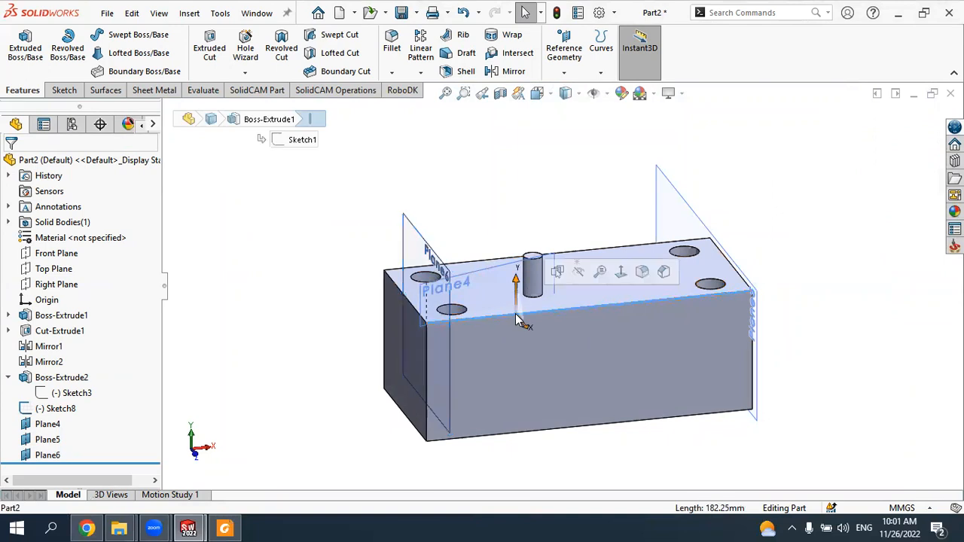
{"action": "left_click", "coordinate": [411, 307]}
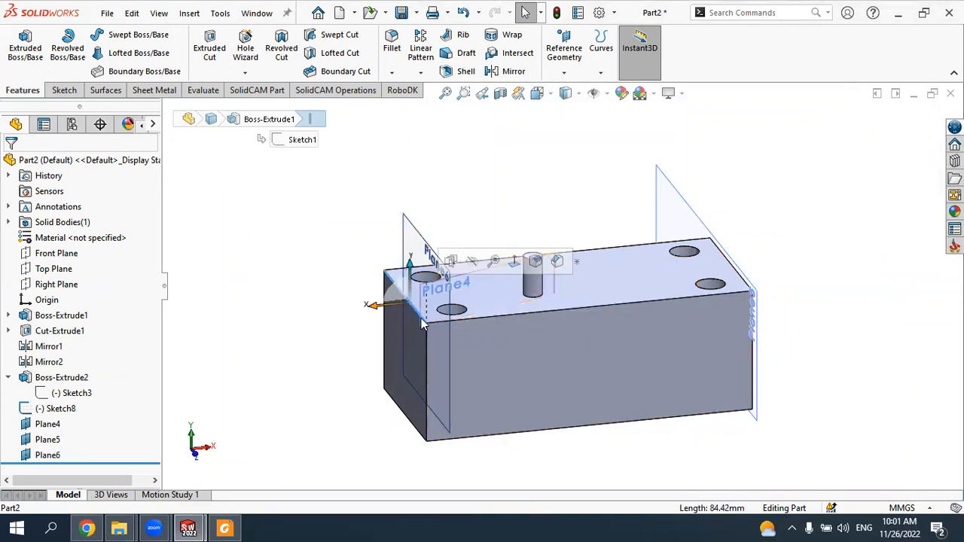
{"action": "middle_click_drag", "start_coordinate": [460, 329], "coordinate": [435, 332]}
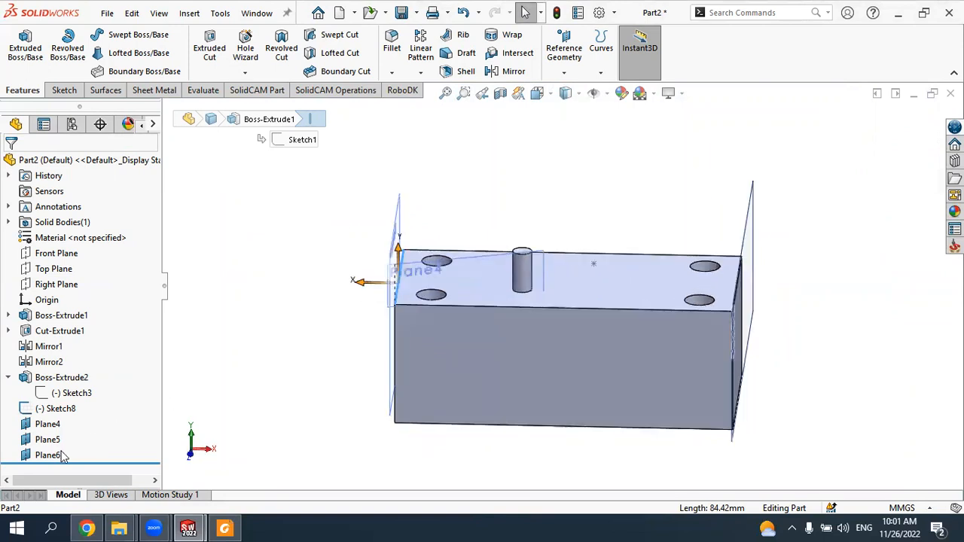
{"action": "left_click", "coordinate": [52, 456]}
{"action": "left_click", "coordinate": [65, 416]}
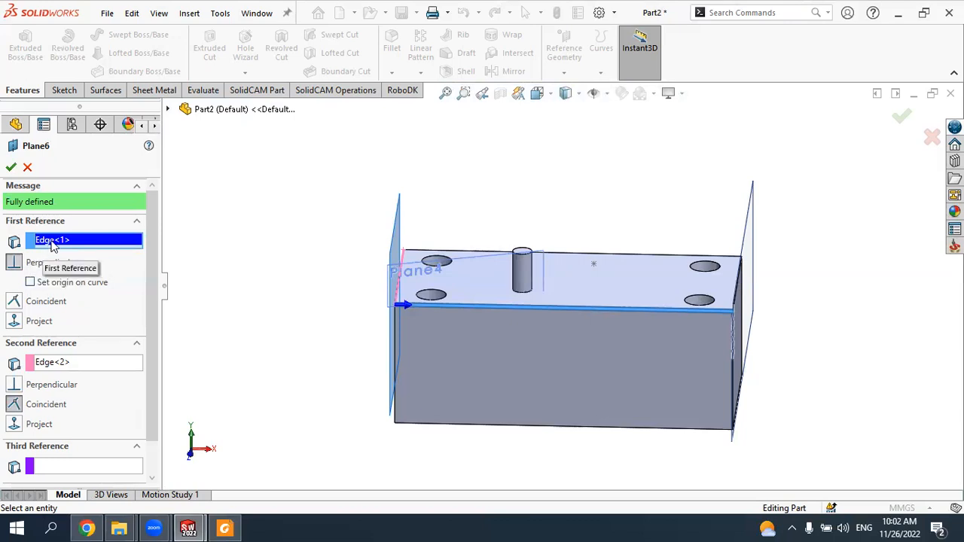
Step: Review the second reference edge of Plane6, cancel the edit and examine the plane's position on the block
{"action": "left_click", "coordinate": [47, 365]}
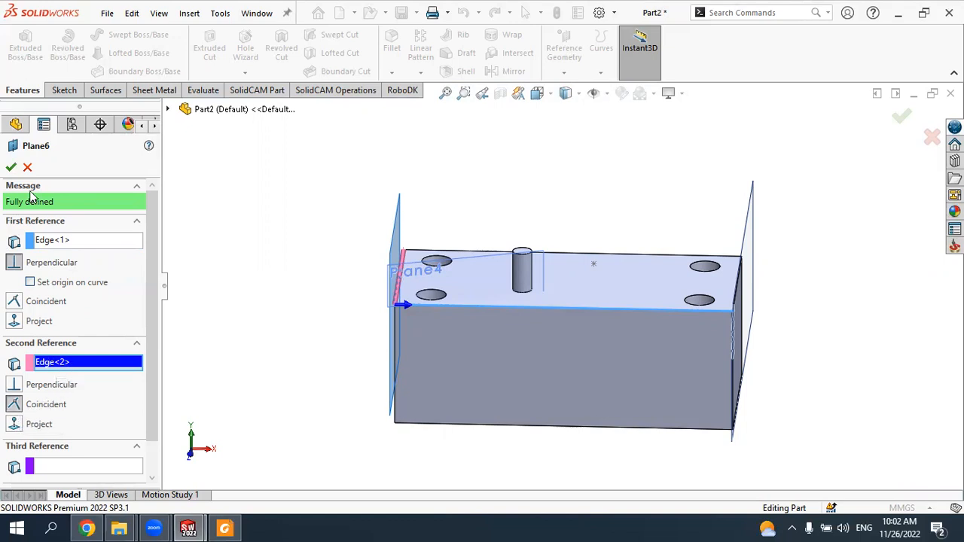
{"action": "left_click", "coordinate": [27, 167]}
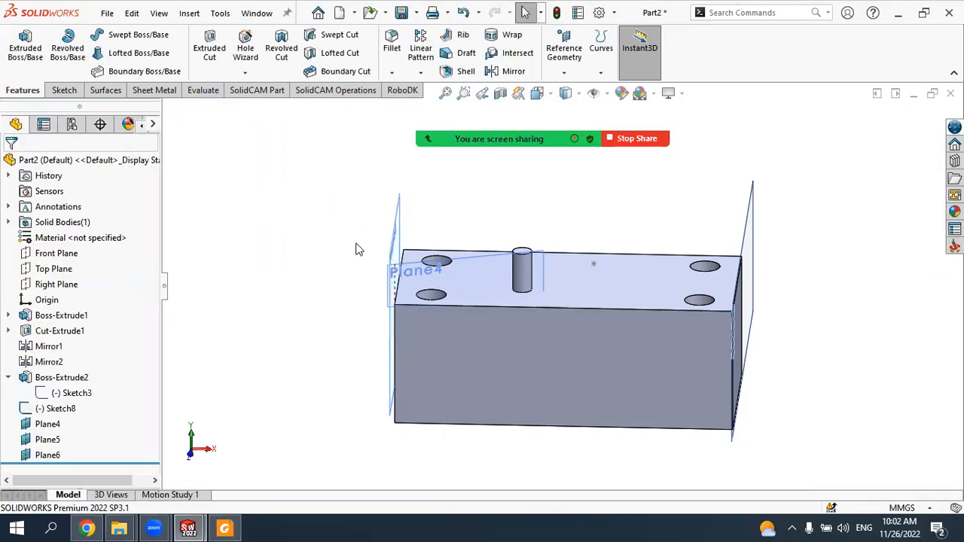
{"action": "middle_click_drag", "start_coordinate": [344, 255], "coordinate": [284, 262]}
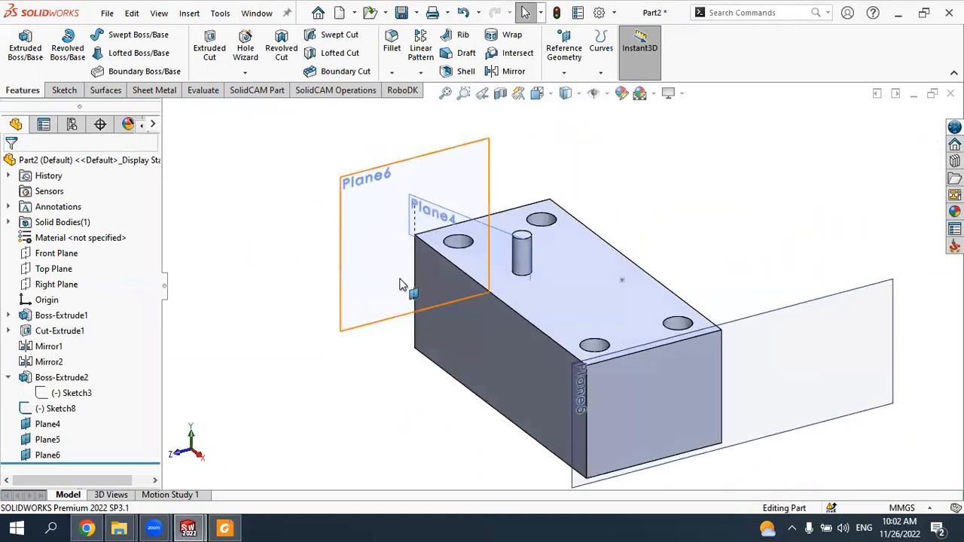
{"action": "scroll", "coordinate": [631, 224], "scroll_direction": "up", "scroll_amount": 2}
{"action": "scroll", "coordinate": [631, 224], "scroll_direction": "down", "scroll_amount": 1}
{"action": "middle_click_drag", "start_coordinate": [631, 229], "coordinate": [581, 218]}
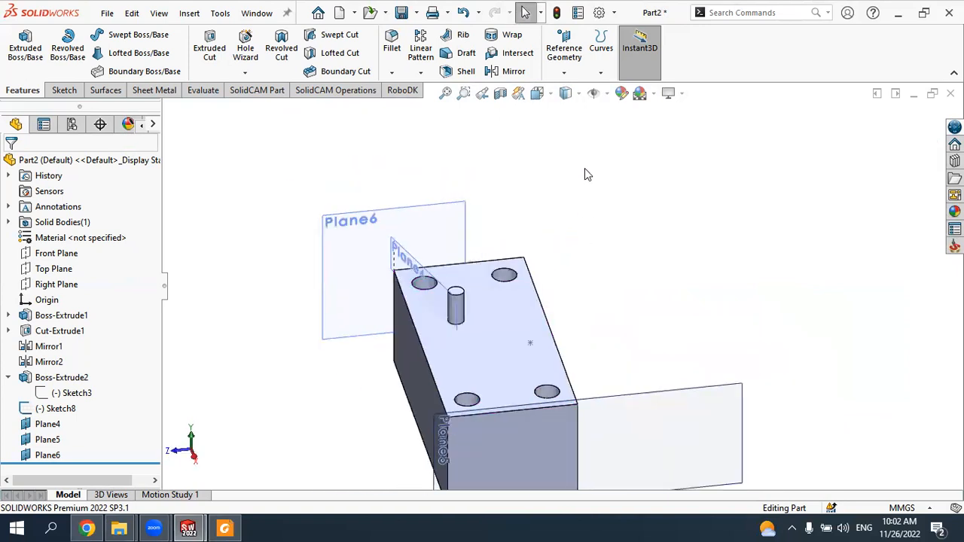
Step: Look over the available reference geometry types, then select the part's origin to locate it in the block
{"action": "left_click", "coordinate": [564, 73]}
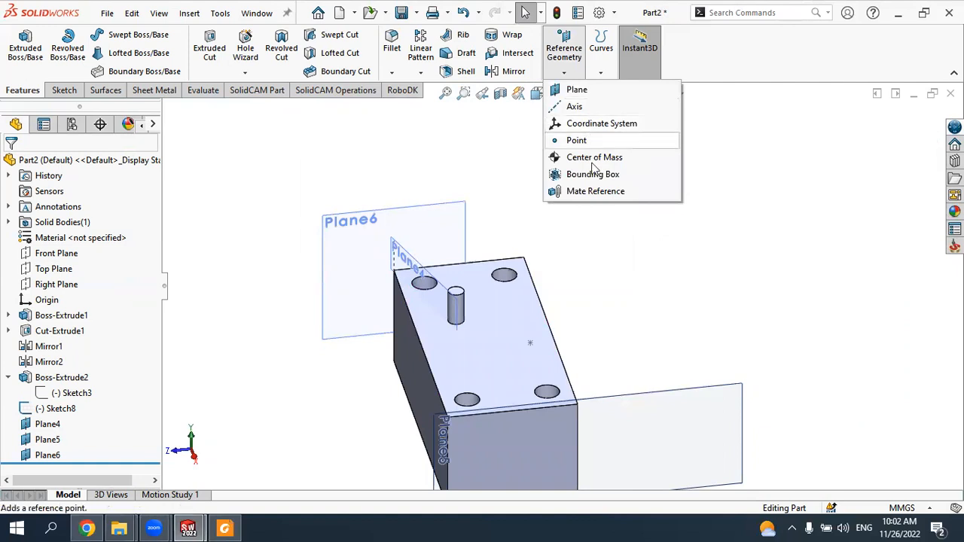
{"action": "left_click", "coordinate": [600, 271]}
{"action": "middle_click_drag", "start_coordinate": [600, 271], "coordinate": [587, 330]}
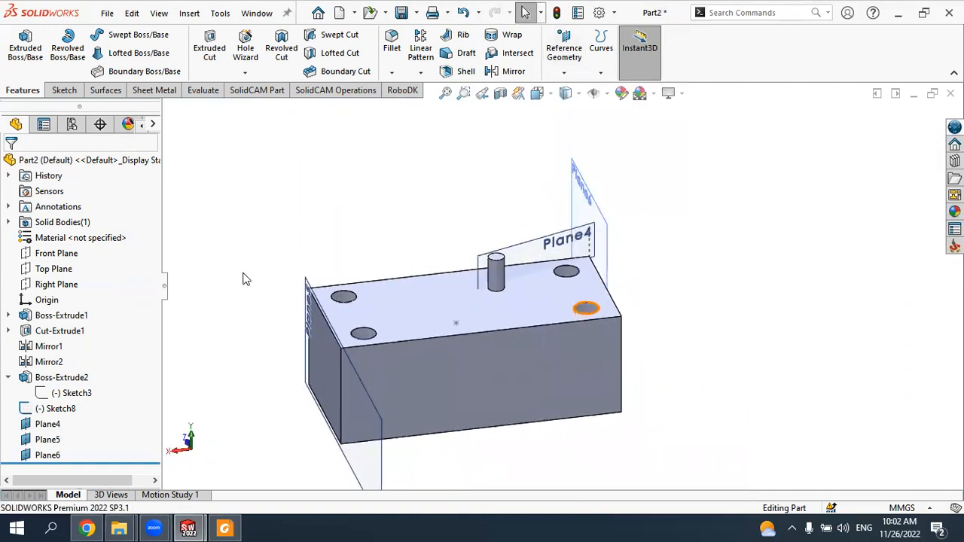
{"action": "left_click", "coordinate": [46, 301]}
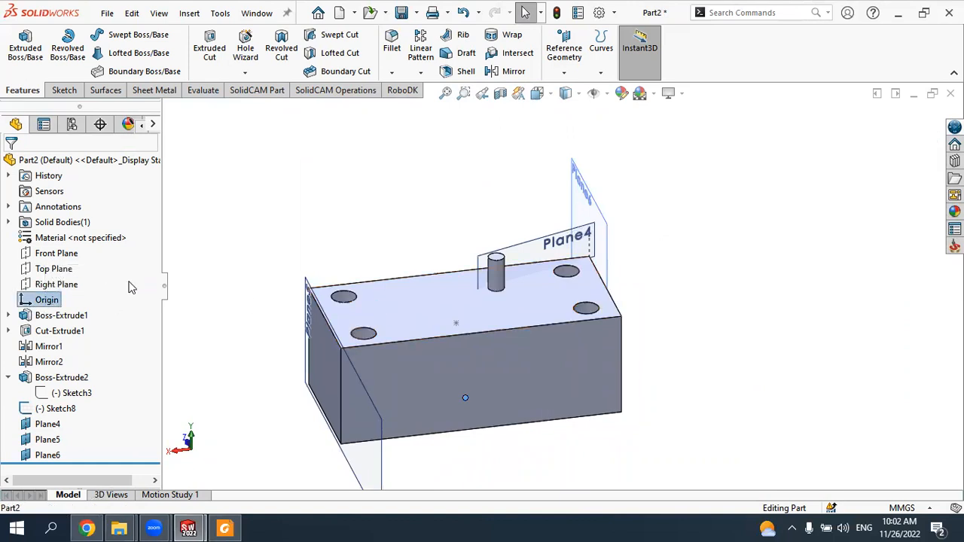
{"action": "left_click", "coordinate": [109, 14]}
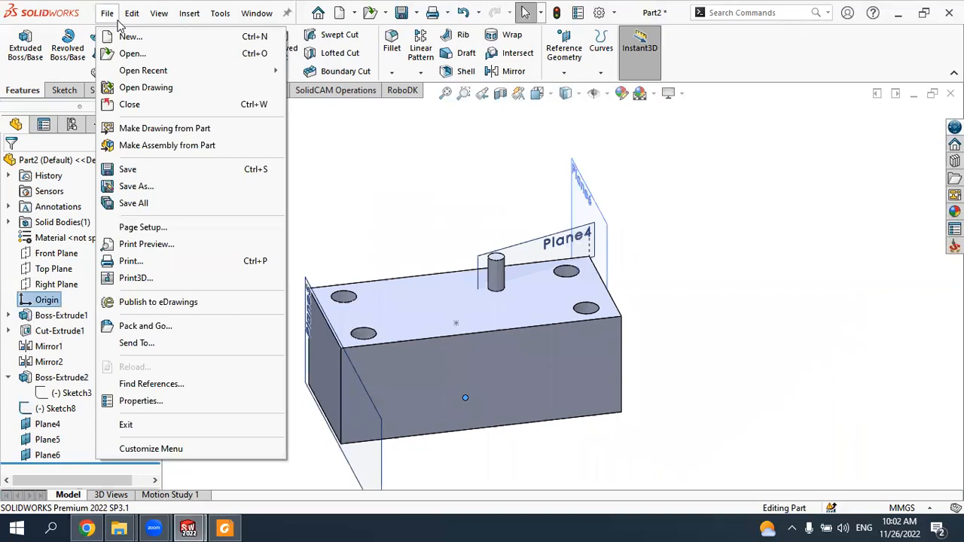
{"action": "left_click", "coordinate": [371, 166]}
Step: Start a new reference coordinate system with its origin on the block's top corner vertex beside Plane5
{"action": "middle_click_drag", "start_coordinate": [392, 202], "coordinate": [430, 228]}
{"action": "middle_click_drag", "start_coordinate": [486, 391], "coordinate": [524, 417]}
{"action": "left_click", "coordinate": [563, 72]}
{"action": "left_click", "coordinate": [590, 122]}
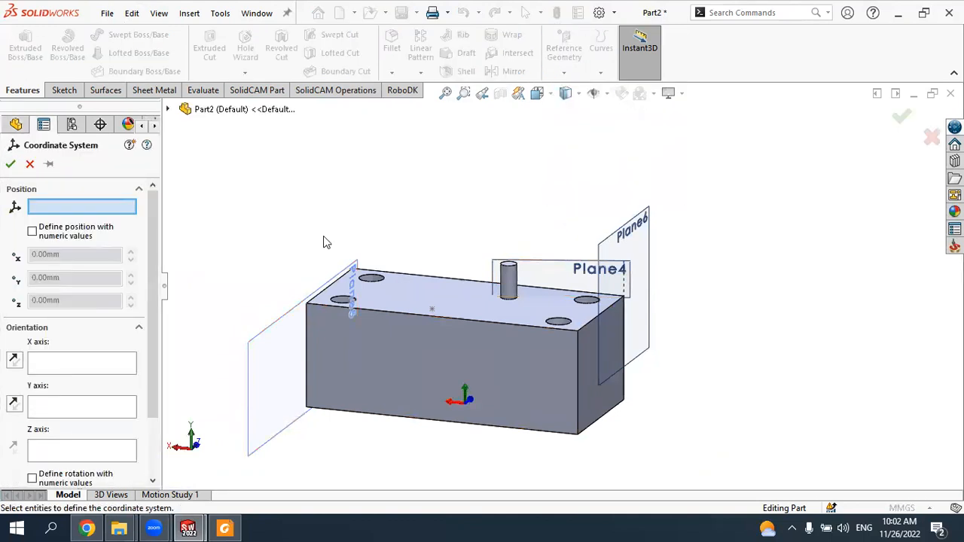
{"action": "middle_click_drag", "start_coordinate": [323, 269], "coordinate": [426, 288]}
{"action": "scroll", "coordinate": [387, 359], "scroll_direction": "down", "scroll_amount": 3}
{"action": "middle_click_drag", "start_coordinate": [427, 343], "coordinate": [301, 324]}
{"action": "scroll", "coordinate": [471, 336], "scroll_direction": "up", "scroll_amount": 3}
{"action": "scroll", "coordinate": [422, 357], "scroll_direction": "down", "scroll_amount": 3}
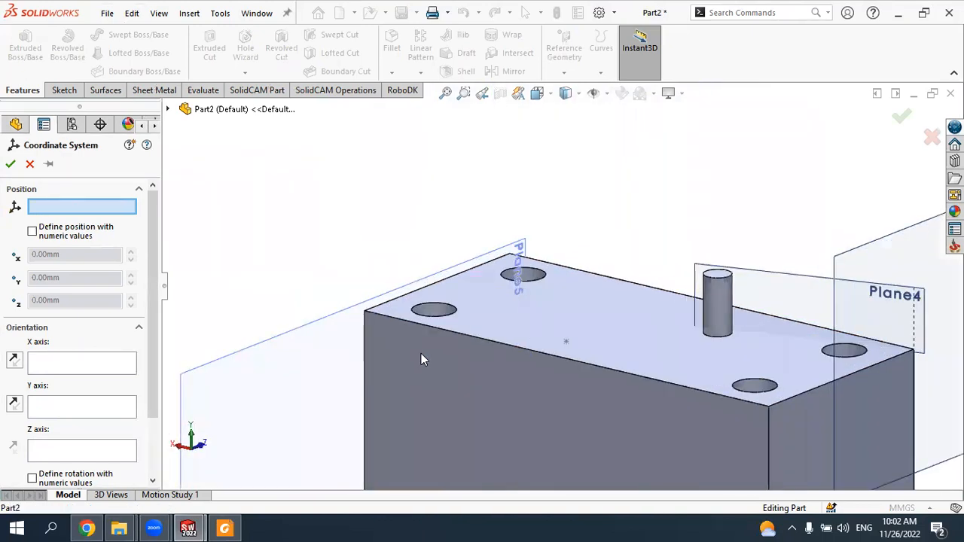
{"action": "left_click", "coordinate": [365, 309]}
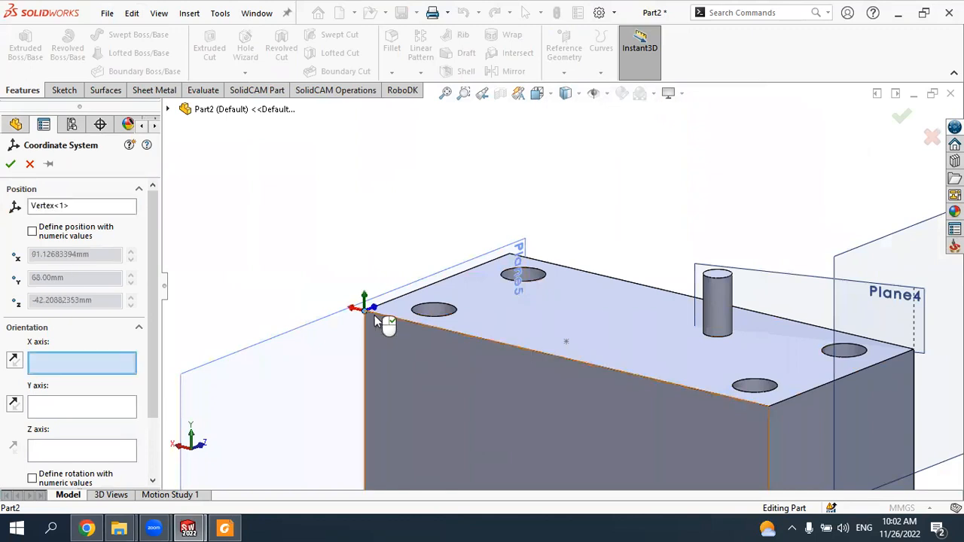
Step: Align the coordinate system's X axis with the short top edge, Y with the long top edge and Z with the vertical corner edge
{"action": "scroll", "coordinate": [376, 318], "scroll_direction": "down", "scroll_amount": 3}
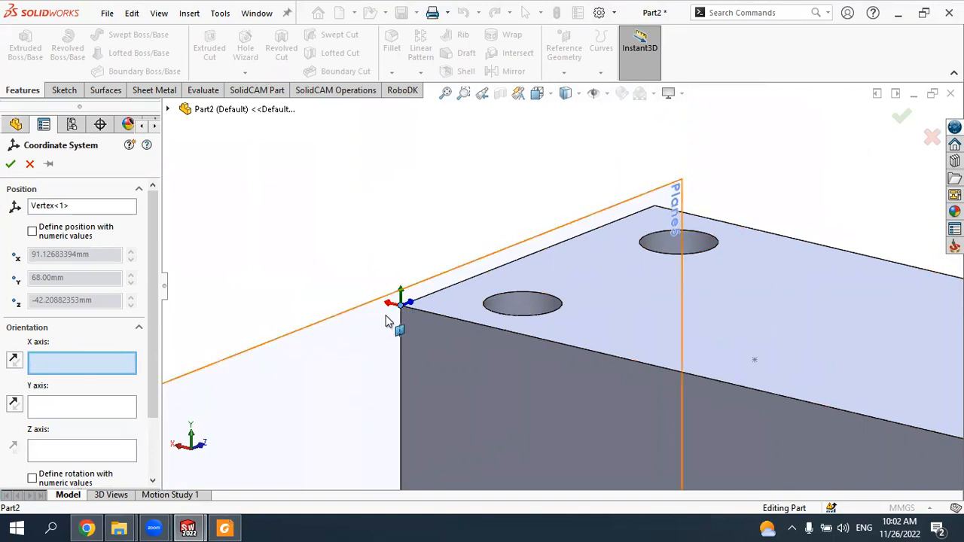
{"action": "left_click", "coordinate": [433, 297]}
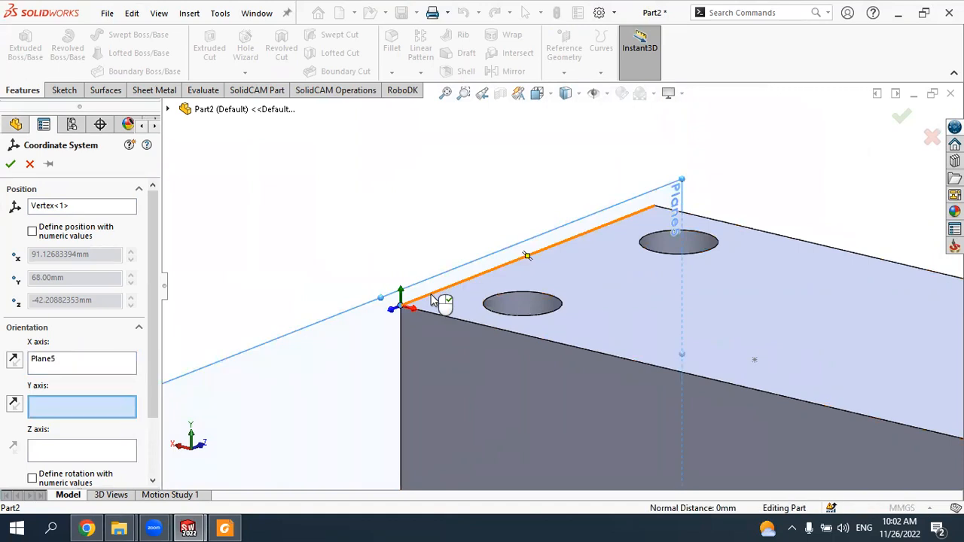
{"action": "left_click", "coordinate": [50, 364]}
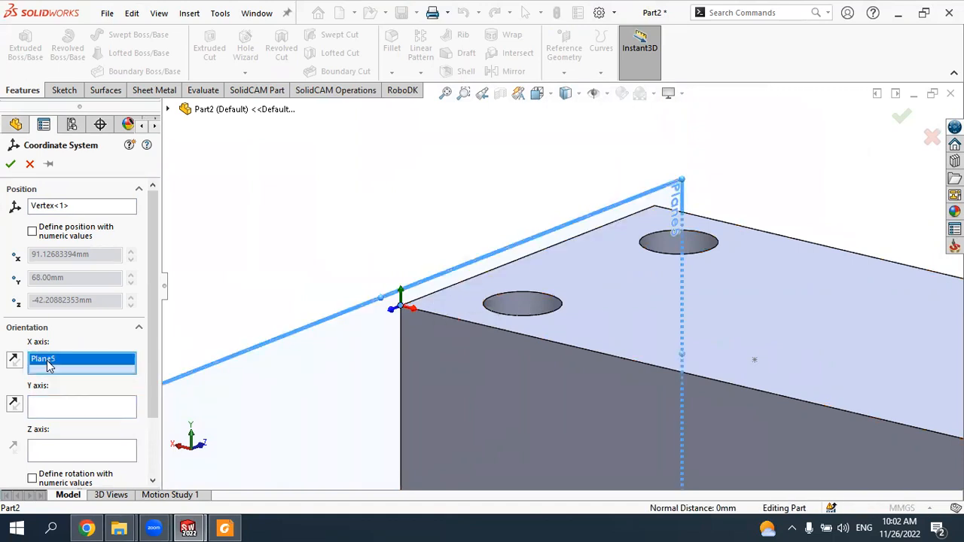
{"action": "left_click", "coordinate": [429, 300]}
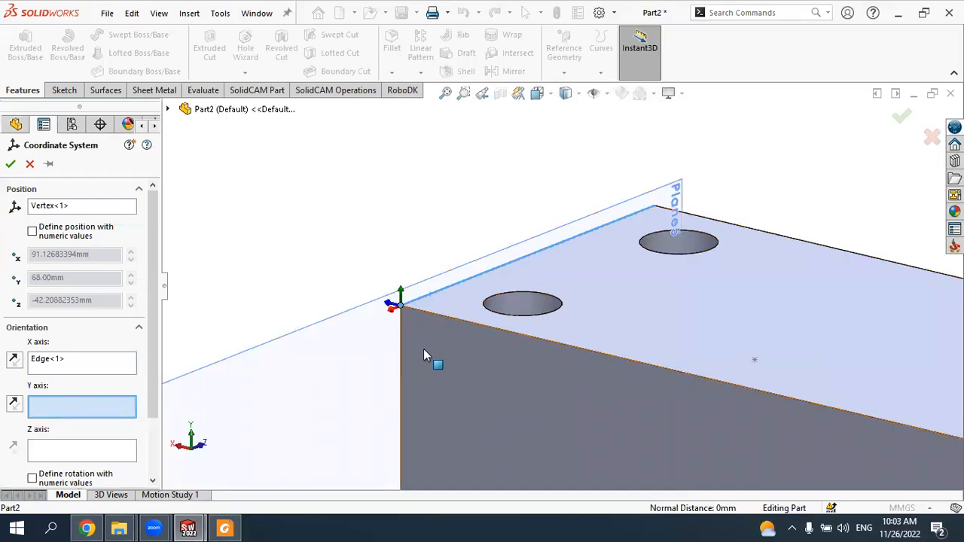
{"action": "left_click", "coordinate": [437, 319]}
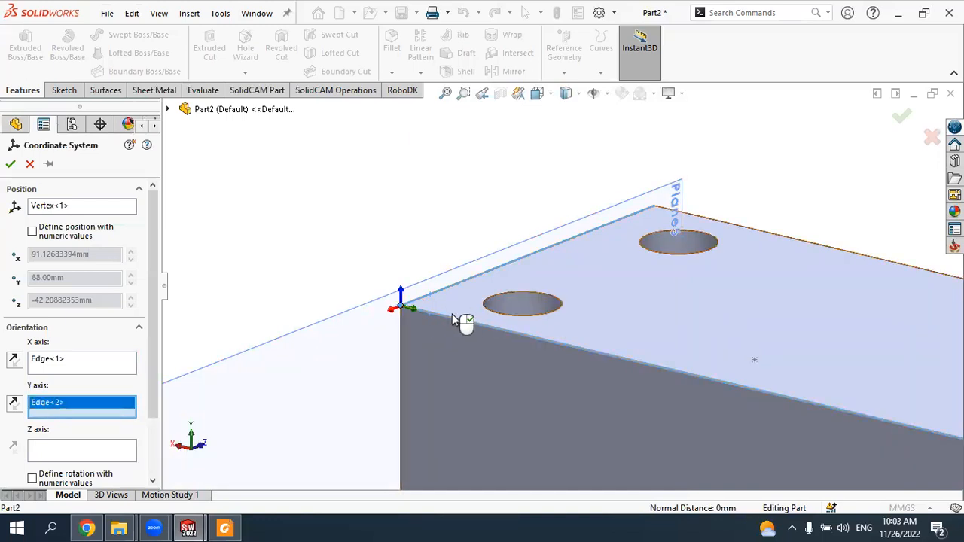
{"action": "left_click", "coordinate": [85, 455]}
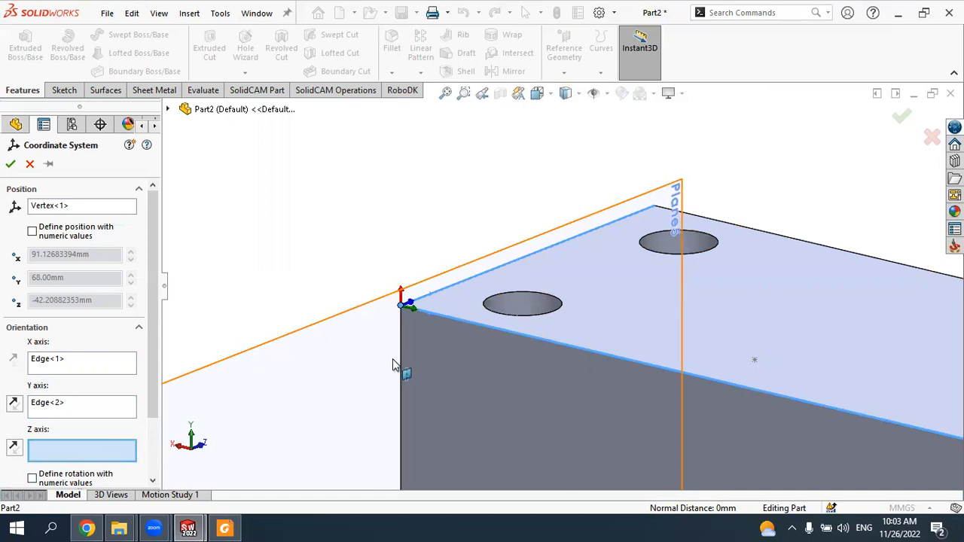
{"action": "left_click", "coordinate": [402, 335]}
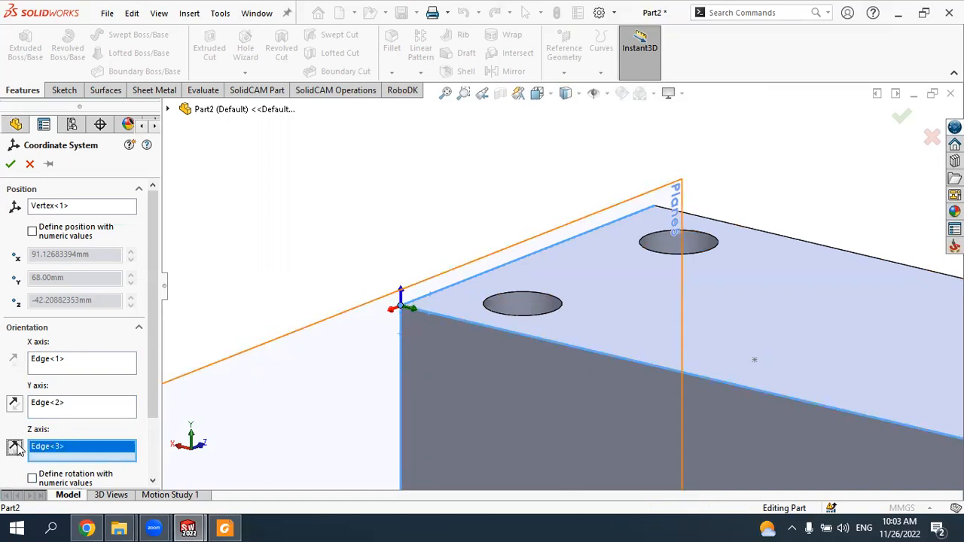
Step: Reverse the Y axis direction so it points away from the block, and create the coordinate system
{"action": "left_click", "coordinate": [13, 404]}
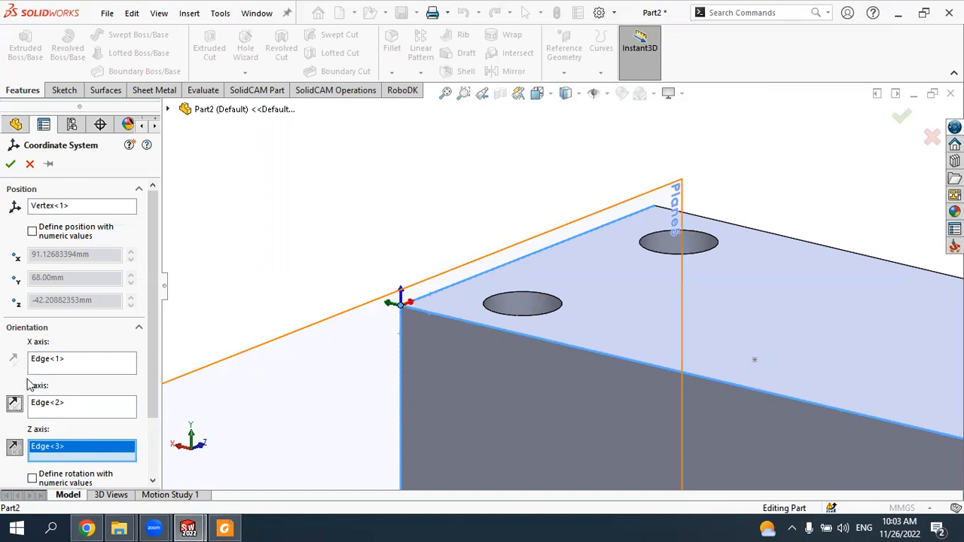
{"action": "left_click", "coordinate": [64, 362]}
{"action": "left_click", "coordinate": [13, 362]}
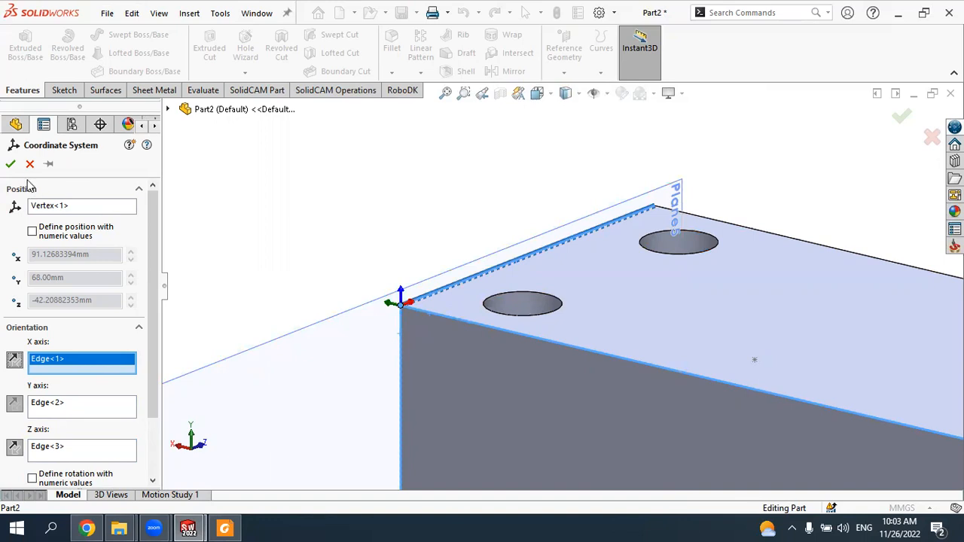
{"action": "left_click", "coordinate": [10, 163]}
Step: Sketch a circle on Plane5 outside the block near the coordinate system, centred at about X -82 mm, Y -33 mm, and finish the sketch
{"action": "scroll", "coordinate": [459, 313], "scroll_direction": "down", "scroll_amount": 3}
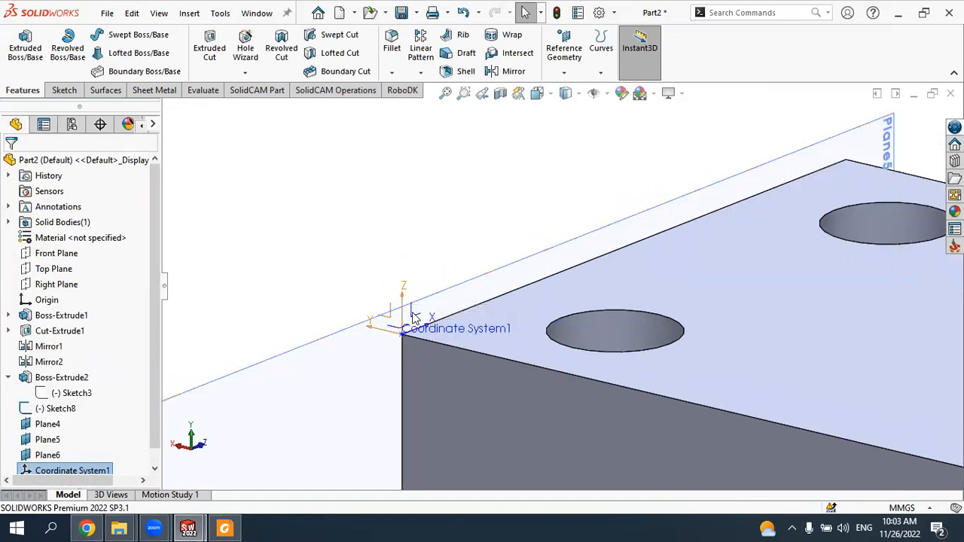
{"action": "left_click", "coordinate": [386, 322]}
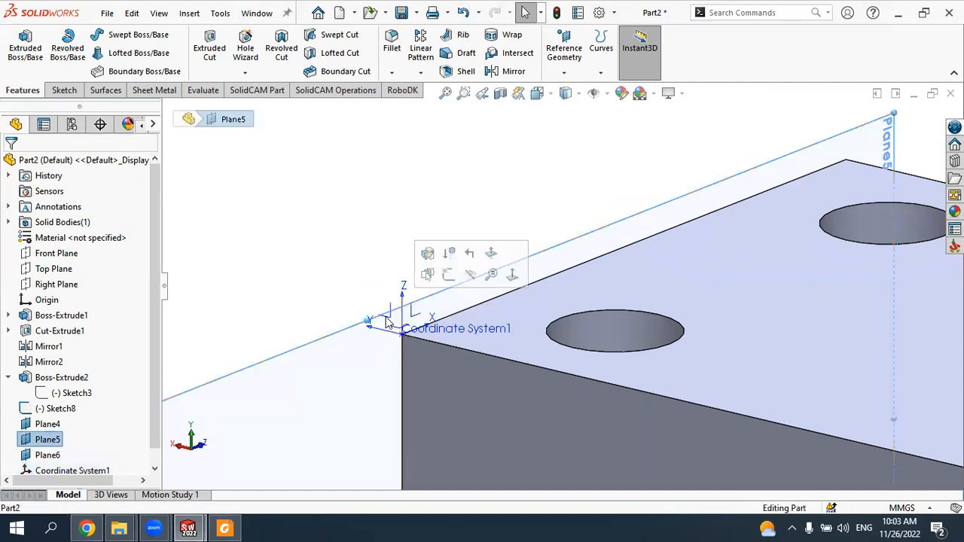
{"action": "left_click", "coordinate": [448, 276]}
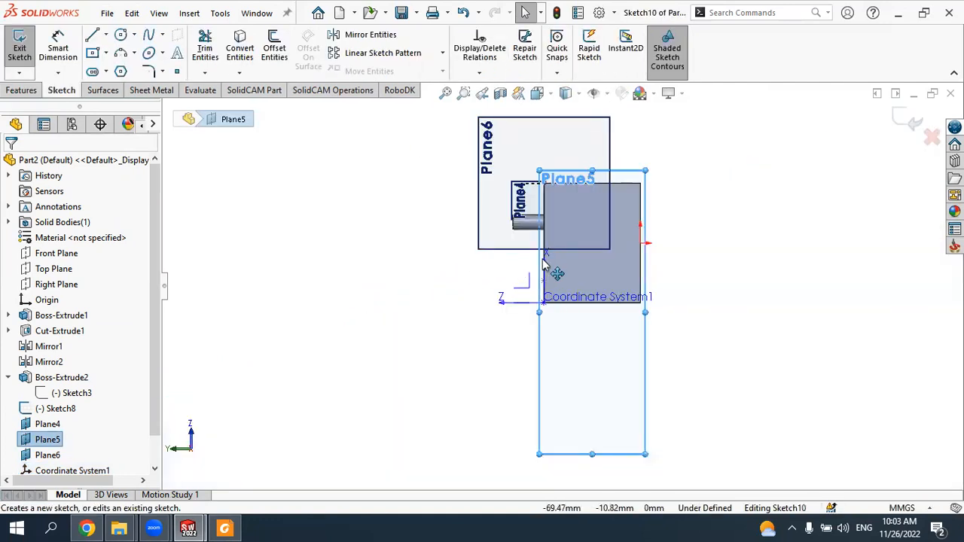
{"action": "left_click", "coordinate": [121, 34]}
{"action": "left_click", "coordinate": [509, 332]}
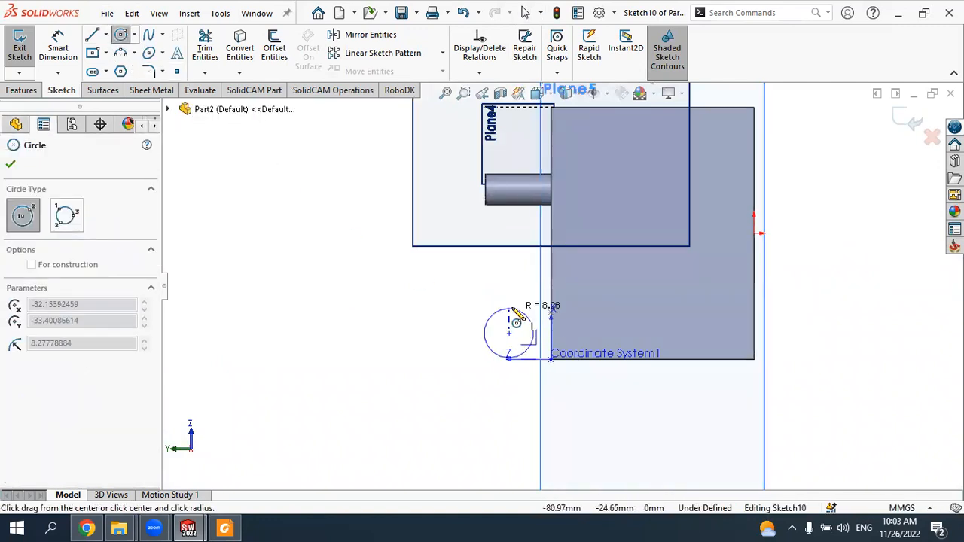
{"action": "left_click", "coordinate": [518, 314]}
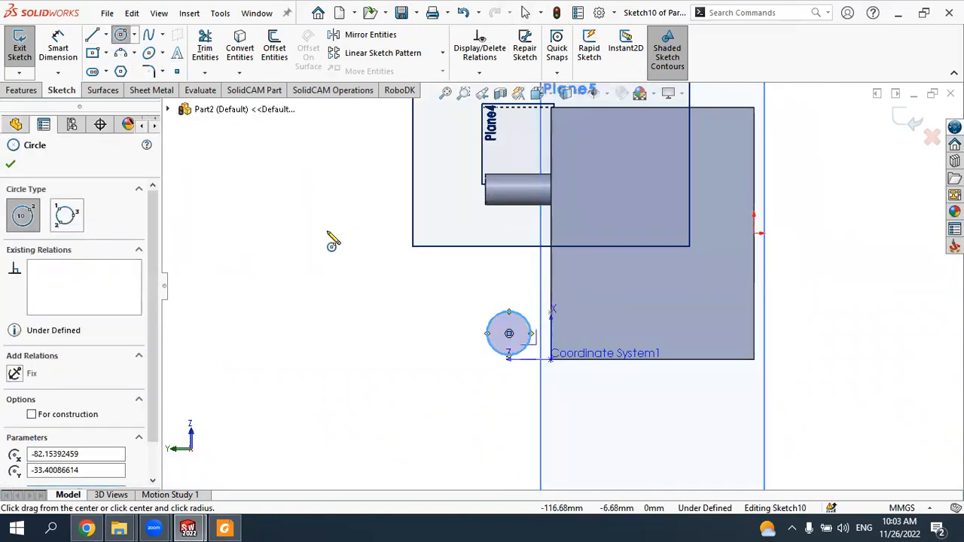
{"action": "left_click", "coordinate": [11, 165]}
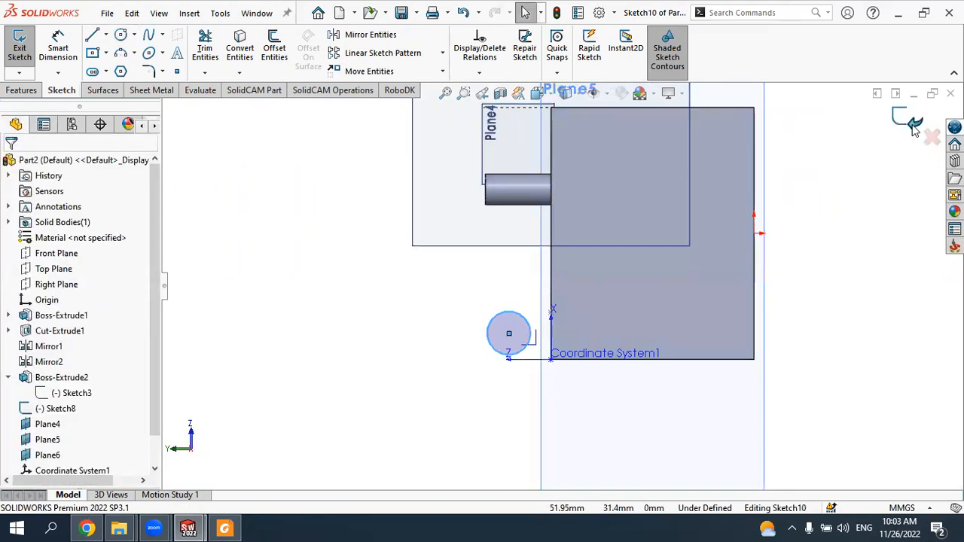
{"action": "left_click", "coordinate": [912, 128]}
Step: Examine the sketched circle's position relative to the coordinate system and the block from several angles
{"action": "left_click", "coordinate": [594, 292]}
{"action": "mouse_move", "coordinate": [594, 292]}
{"action": "middle_mouse_down"}
{"action": "mouse_move", "coordinate": [564, 211]}
{"action": "mouse_move", "coordinate": [490, 221]}
{"action": "mouse_move", "coordinate": [516, 296]}
{"action": "mouse_move", "coordinate": [555, 312]}
{"action": "mouse_move", "coordinate": [643, 186]}
{"action": "mouse_move", "coordinate": [449, 324]}
{"action": "mouse_move", "coordinate": [474, 248]}
{"action": "mouse_move", "coordinate": [494, 301]}
{"action": "mouse_move", "coordinate": [527, 248]}
{"action": "middle_mouse_up"}
{"action": "scroll", "coordinate": [536, 181], "scroll_direction": "down", "scroll_amount": 4}
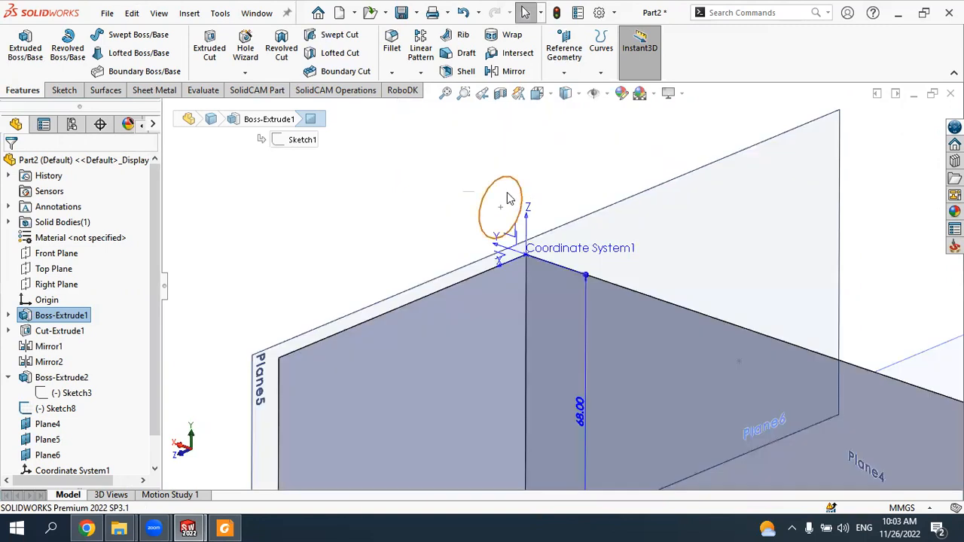
{"action": "scroll", "coordinate": [533, 195], "scroll_direction": "down", "scroll_amount": 3}
{"action": "scroll", "coordinate": [519, 220], "scroll_direction": "up", "scroll_amount": 8}
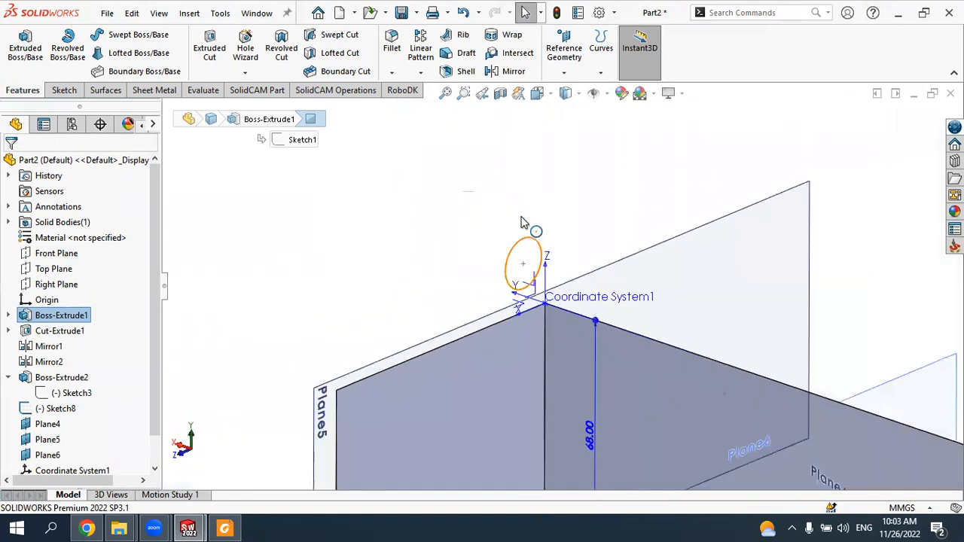
{"action": "middle_click_drag", "start_coordinate": [586, 292], "coordinate": [592, 170]}
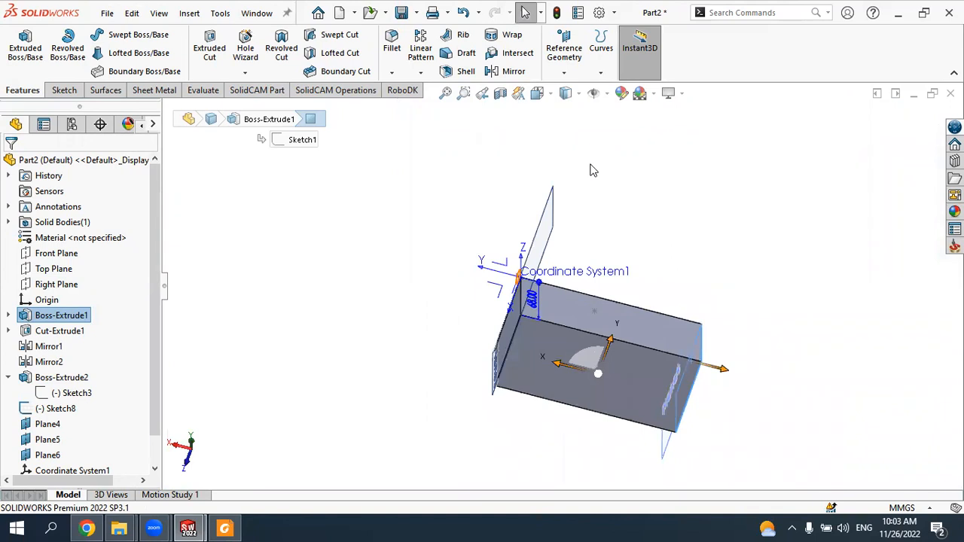
{"action": "left_click", "coordinate": [563, 51]}
{"action": "left_click", "coordinate": [582, 123]}
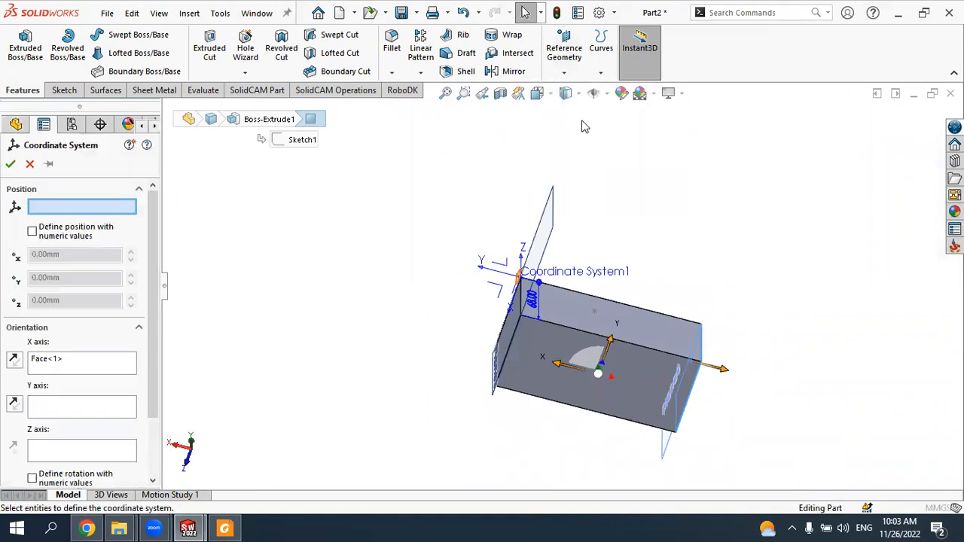
{"action": "left_click", "coordinate": [50, 364]}
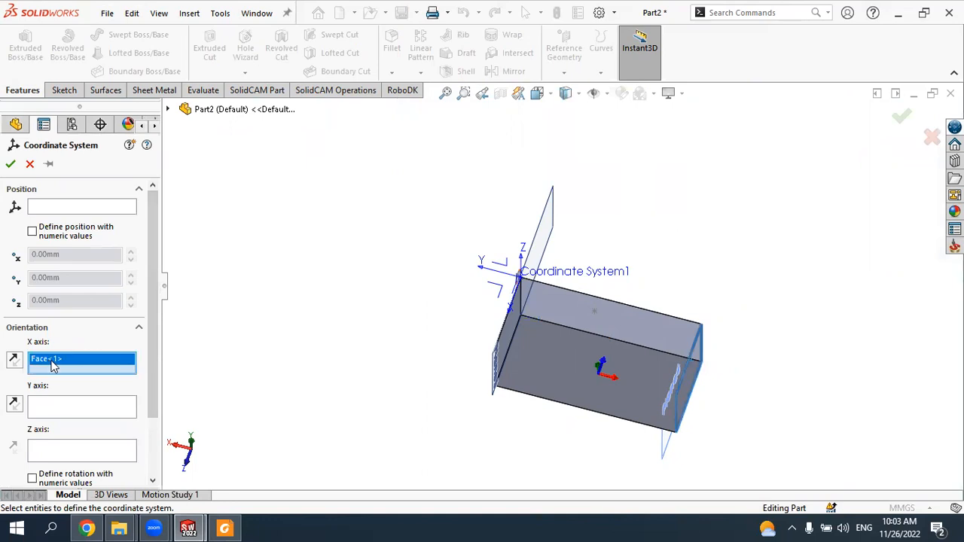
{"action": "middle_click_drag", "start_coordinate": [327, 357], "coordinate": [327, 377]}
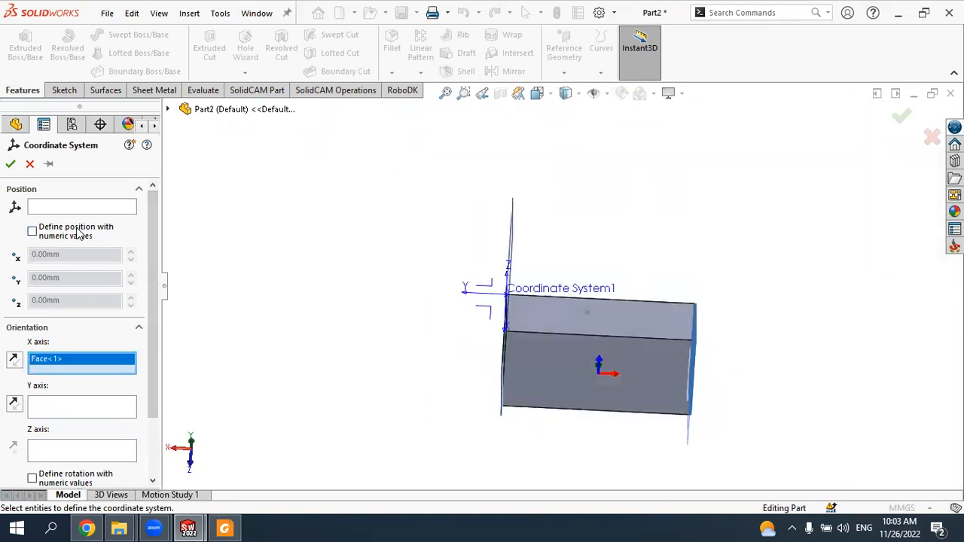
{"action": "left_click", "coordinate": [30, 164]}
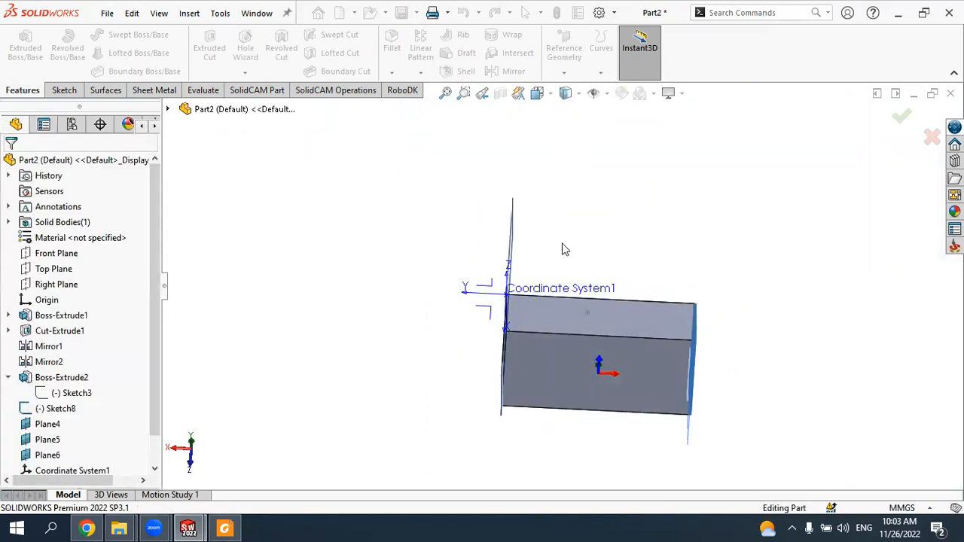
Step: Create a reference point at the centre of the block's long side face using the Center of Face option
{"action": "left_click", "coordinate": [564, 73]}
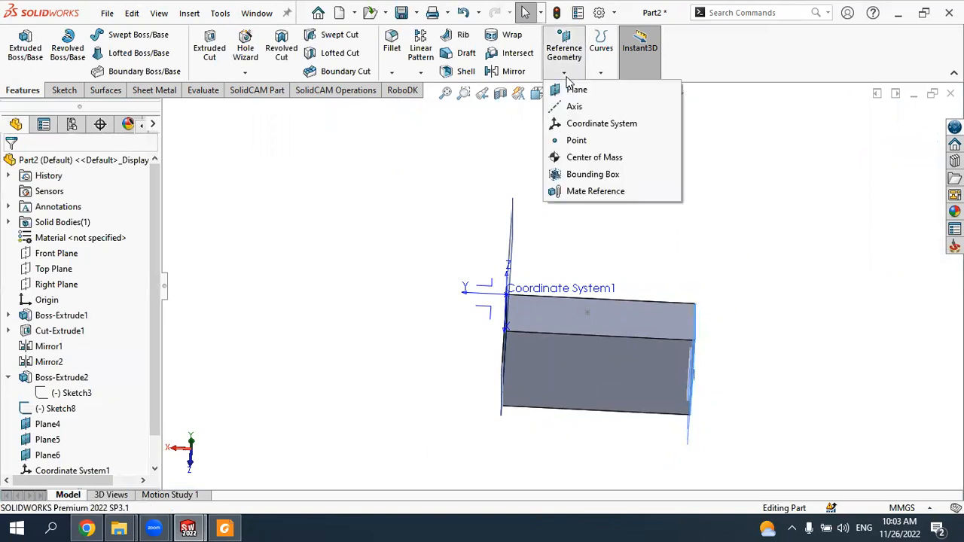
{"action": "left_click", "coordinate": [591, 142]}
{"action": "scroll", "coordinate": [681, 236], "scroll_direction": "down", "scroll_amount": 3}
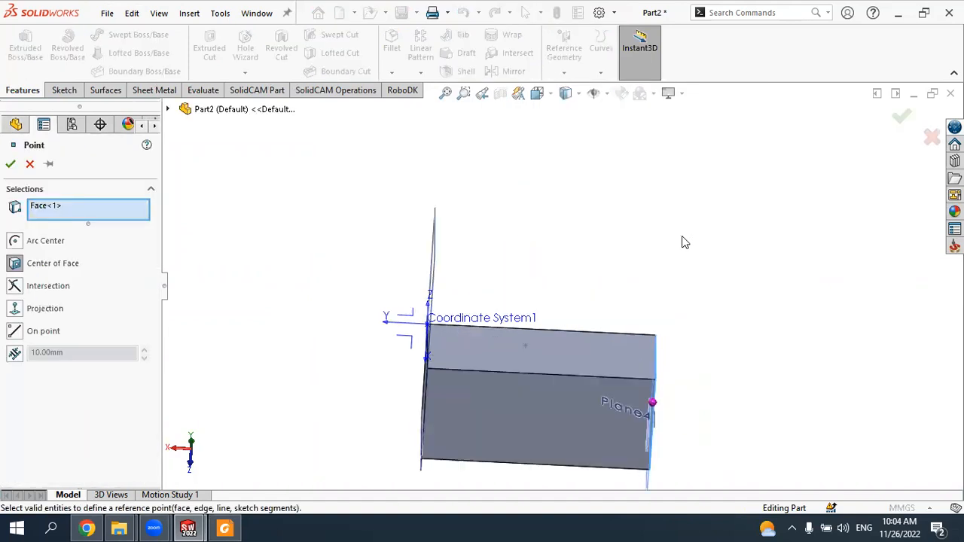
{"action": "scroll", "coordinate": [545, 293], "scroll_direction": "up", "scroll_amount": 3}
{"action": "scroll", "coordinate": [366, 416], "scroll_direction": "down", "scroll_amount": 3}
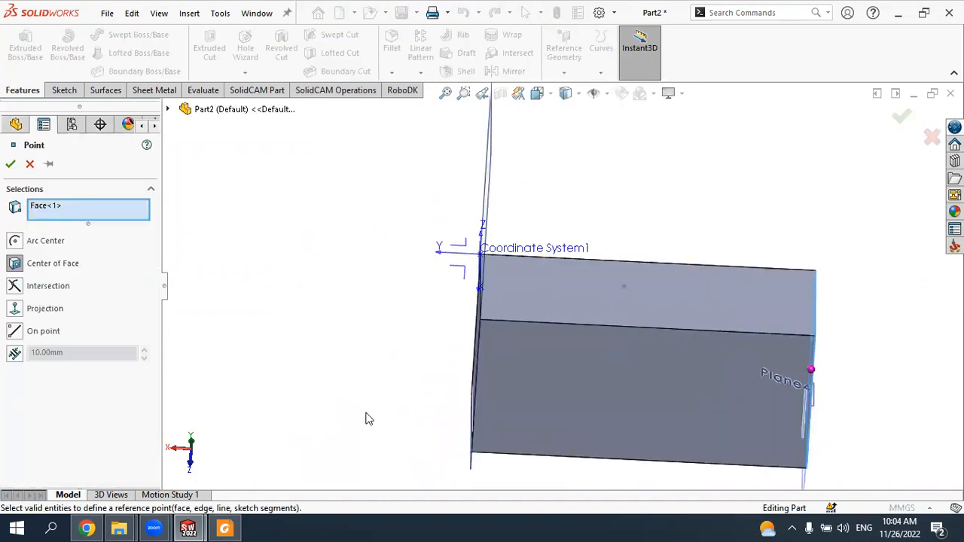
{"action": "left_click", "coordinate": [56, 245]}
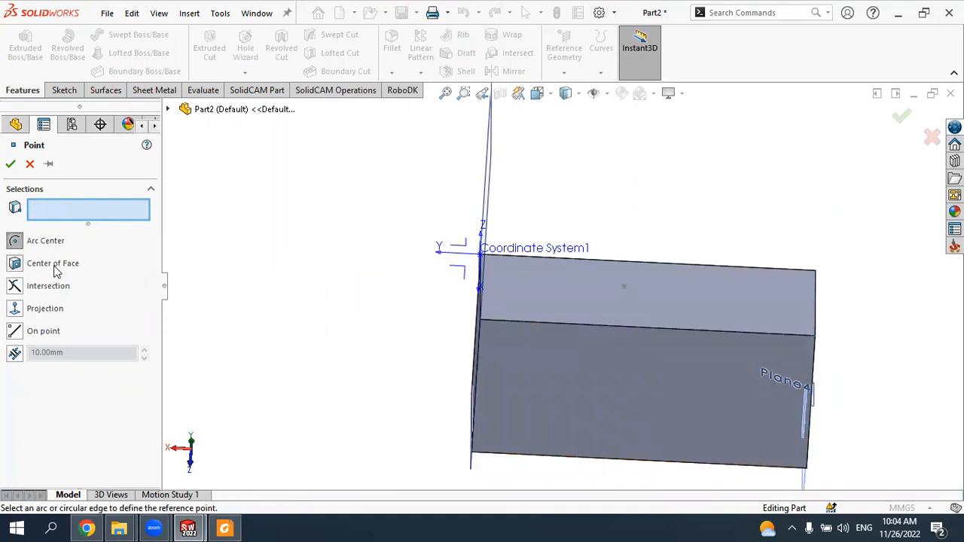
{"action": "left_click", "coordinate": [54, 265]}
{"action": "left_click", "coordinate": [615, 299]}
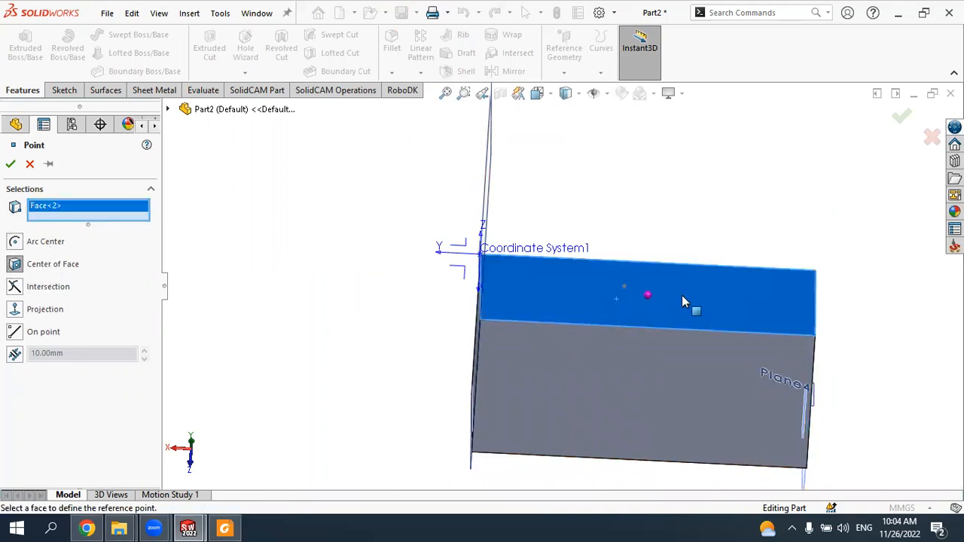
{"action": "scroll", "coordinate": [683, 301], "scroll_direction": "up", "scroll_amount": 1}
{"action": "scroll", "coordinate": [645, 282], "scroll_direction": "down", "scroll_amount": 4}
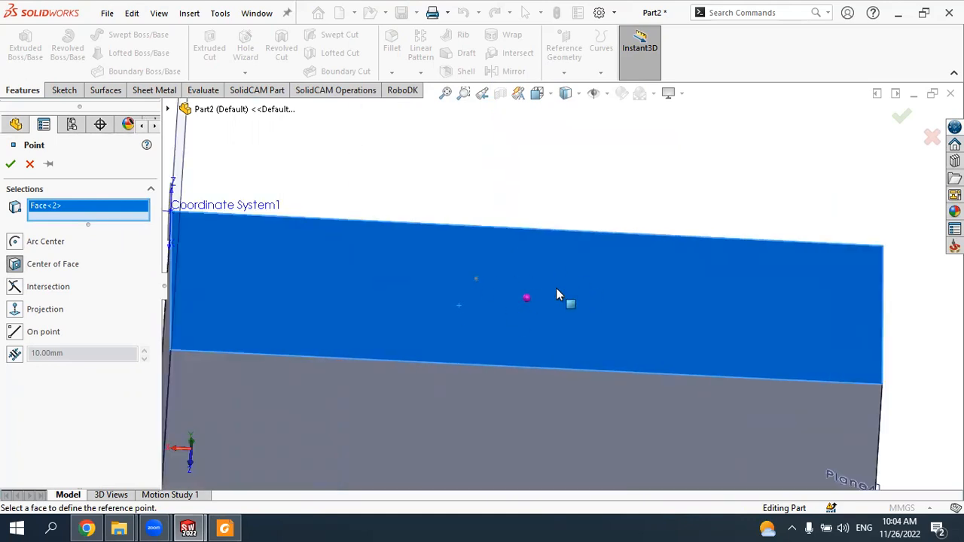
{"action": "left_click", "coordinate": [12, 164]}
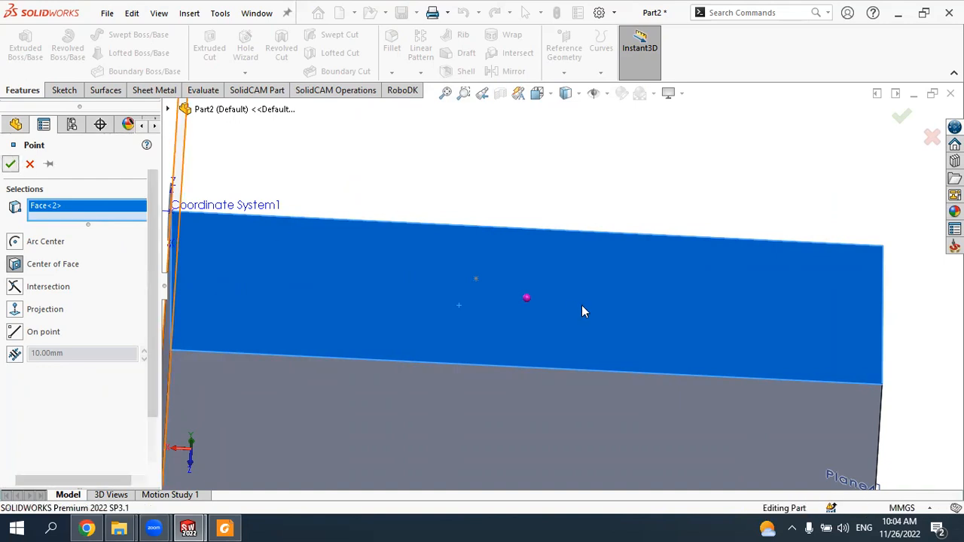
{"action": "scroll", "coordinate": [563, 301], "scroll_direction": "down", "scroll_amount": 2}
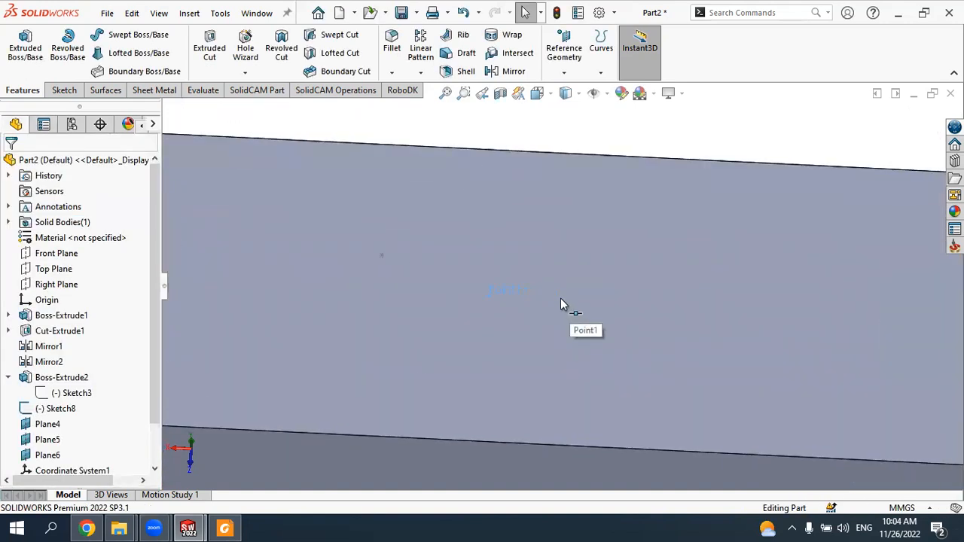
Step: Create a reference point at the intersection of the block's vertical corner edge and the adjoining long bottom edge
{"action": "left_click", "coordinate": [563, 72]}
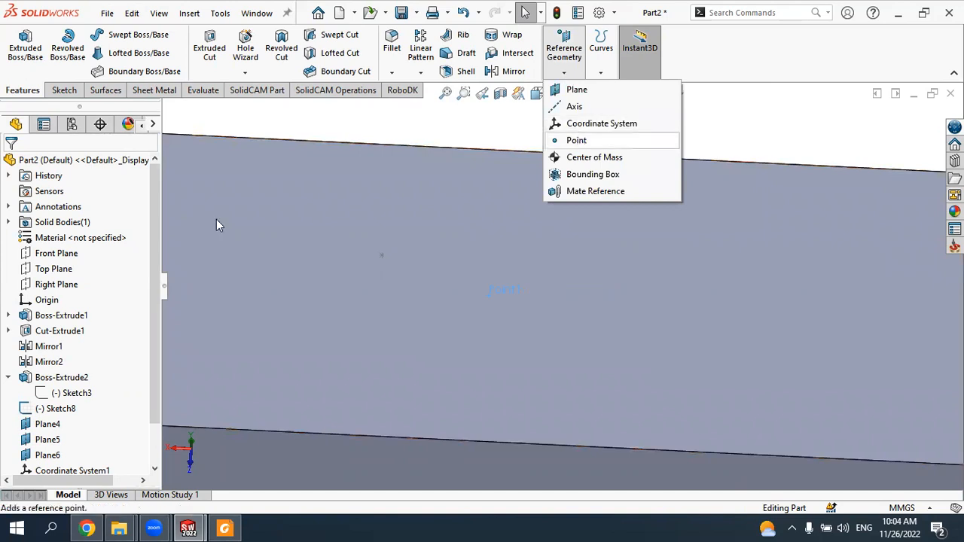
{"action": "left_click", "coordinate": [47, 287]}
{"action": "scroll", "coordinate": [455, 287], "scroll_direction": "up", "scroll_amount": 6}
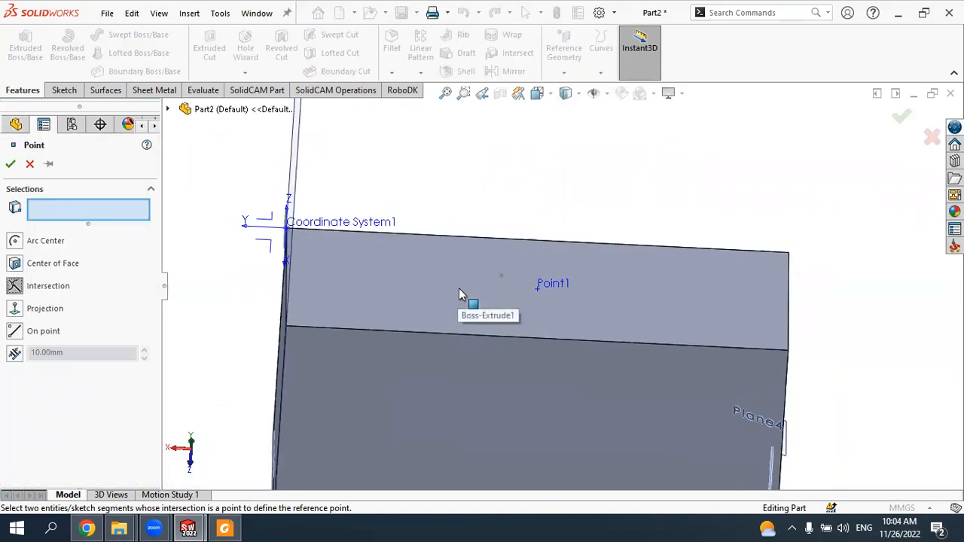
{"action": "scroll", "coordinate": [459, 288], "scroll_direction": "up", "scroll_amount": 1}
{"action": "middle_click_drag", "start_coordinate": [536, 286], "coordinate": [520, 322]}
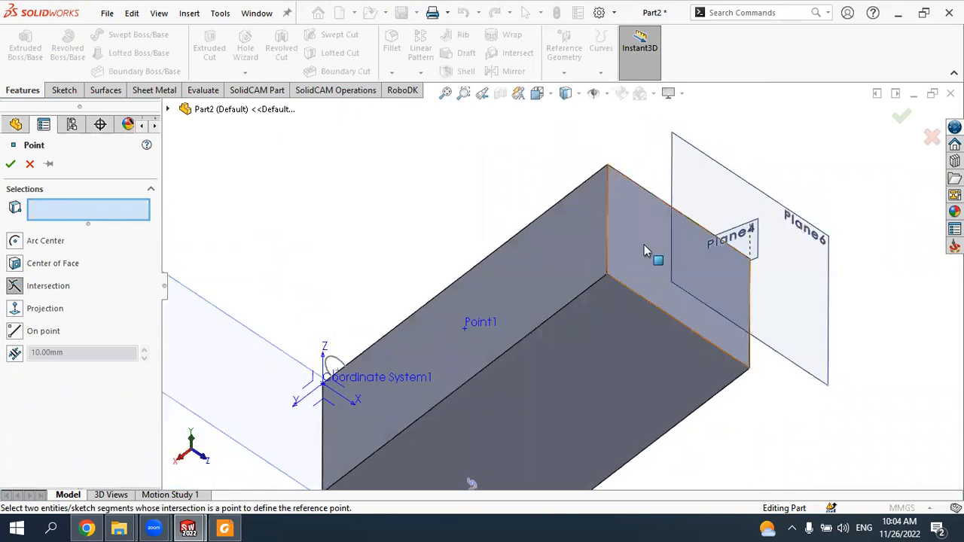
{"action": "scroll", "coordinate": [646, 246], "scroll_direction": "down", "scroll_amount": 5}
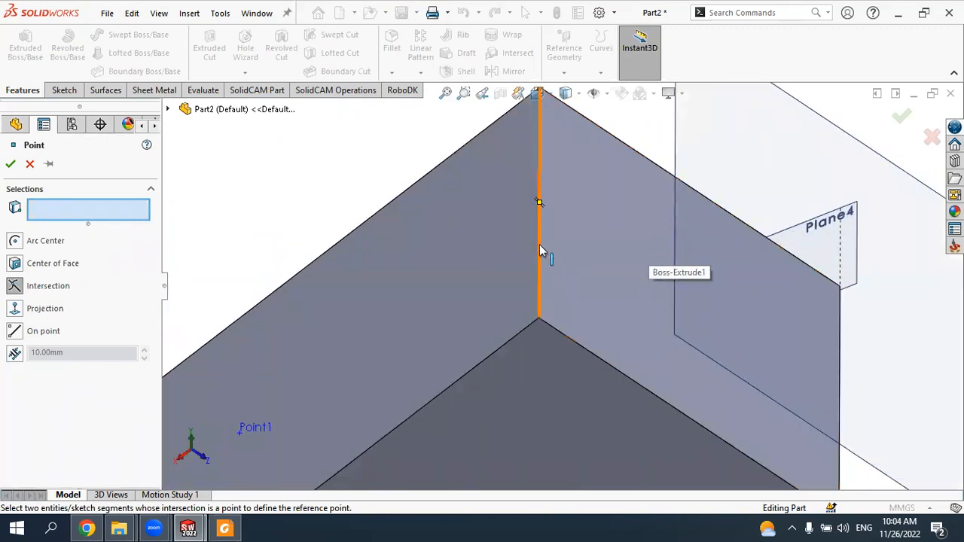
{"action": "left_click", "coordinate": [539, 202]}
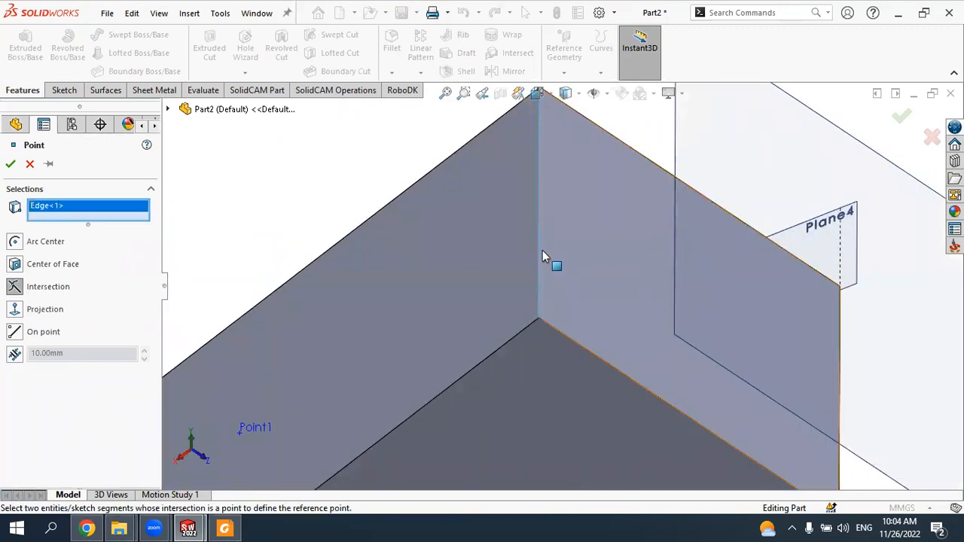
{"action": "left_click", "coordinate": [525, 327]}
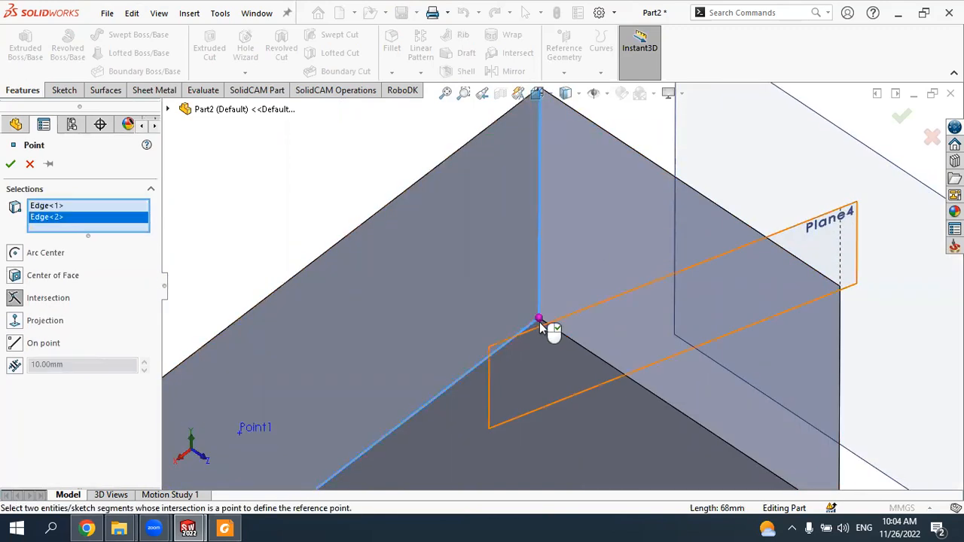
{"action": "left_click", "coordinate": [9, 165]}
{"action": "scroll", "coordinate": [586, 316], "scroll_direction": "down", "scroll_amount": 3}
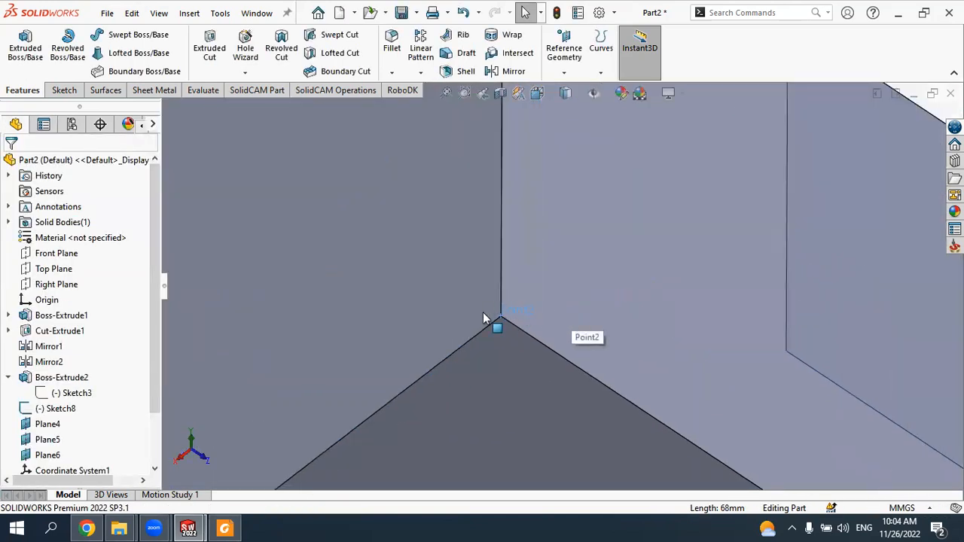
Step: Create a reference point at the centre of the cylindrical boss's top circular edge using the Arc Center option
{"action": "left_click", "coordinate": [564, 72]}
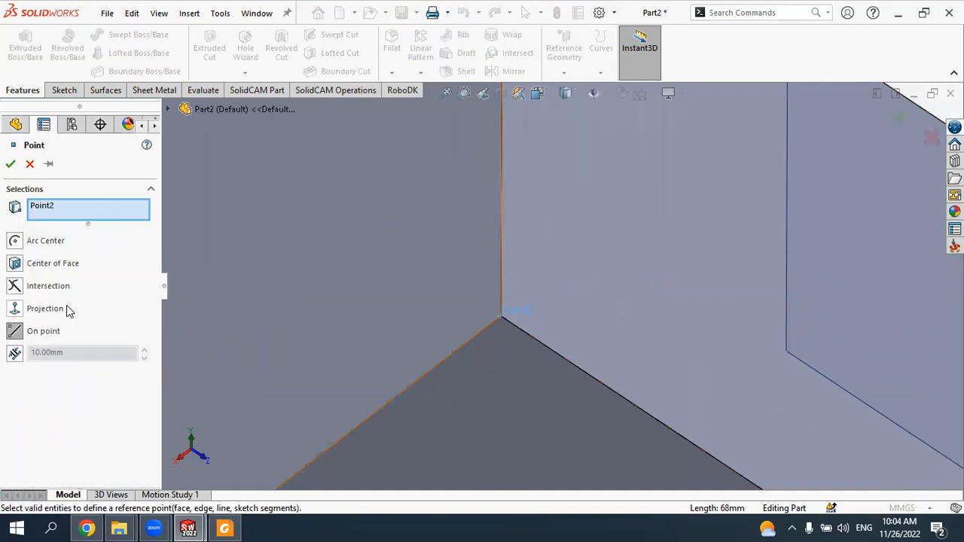
{"action": "left_click", "coordinate": [53, 244]}
{"action": "scroll", "coordinate": [486, 314], "scroll_direction": "up", "scroll_amount": 5}
{"action": "middle_click_drag", "start_coordinate": [509, 314], "coordinate": [545, 439]}
{"action": "scroll", "coordinate": [539, 284], "scroll_direction": "up", "scroll_amount": 3}
{"action": "scroll", "coordinate": [527, 256], "scroll_direction": "down", "scroll_amount": 5}
{"action": "scroll", "coordinate": [540, 155], "scroll_direction": "up", "scroll_amount": 5}
{"action": "scroll", "coordinate": [549, 373], "scroll_direction": "down", "scroll_amount": 6}
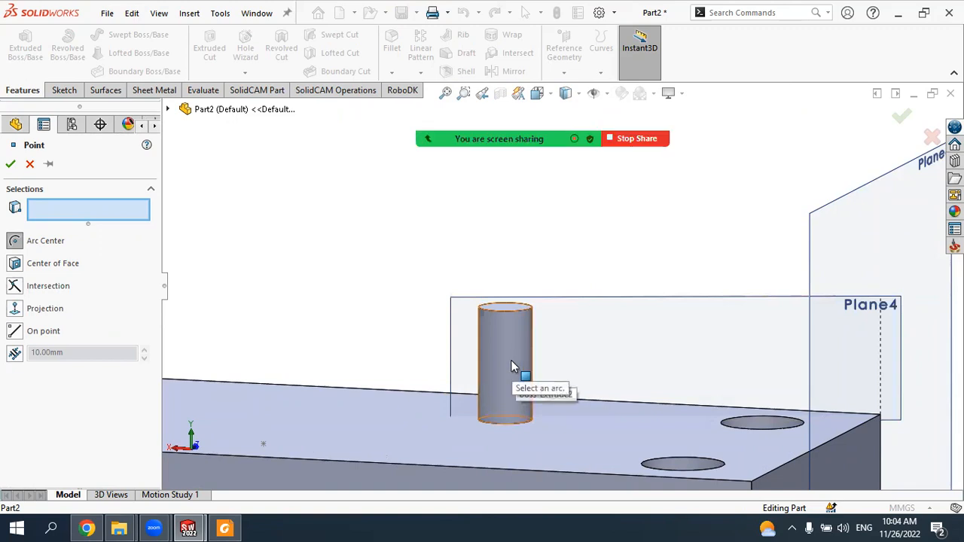
{"action": "left_click", "coordinate": [518, 316]}
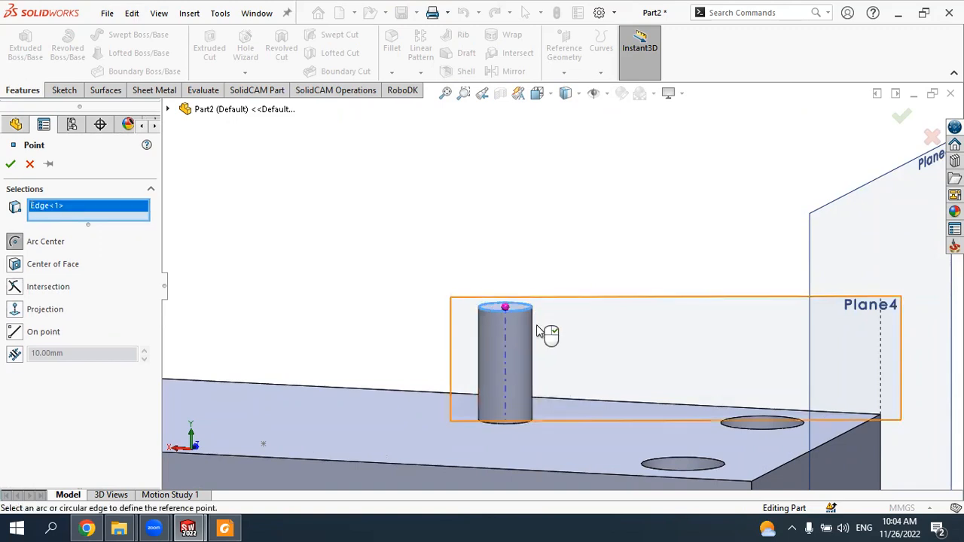
{"action": "scroll", "coordinate": [529, 331], "scroll_direction": "down", "scroll_amount": 5}
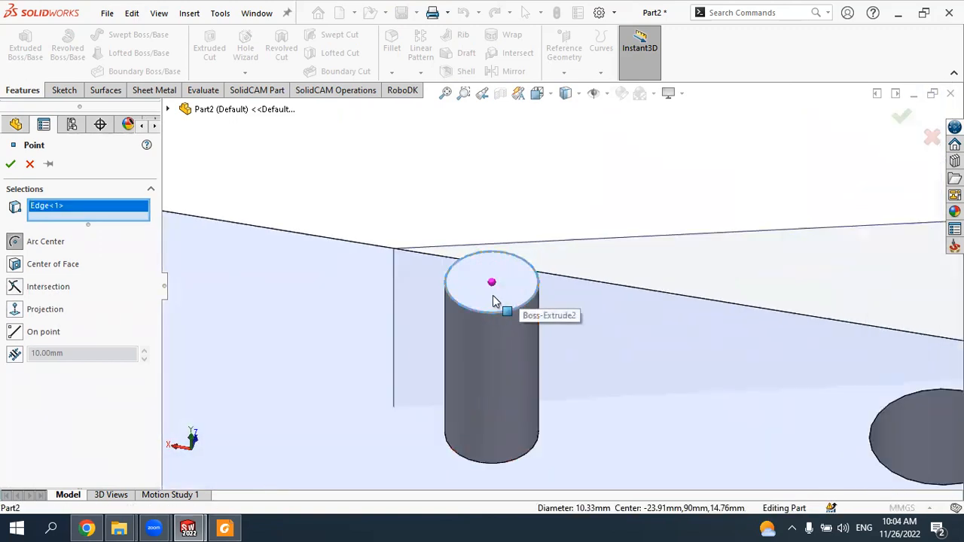
{"action": "left_click", "coordinate": [10, 165]}
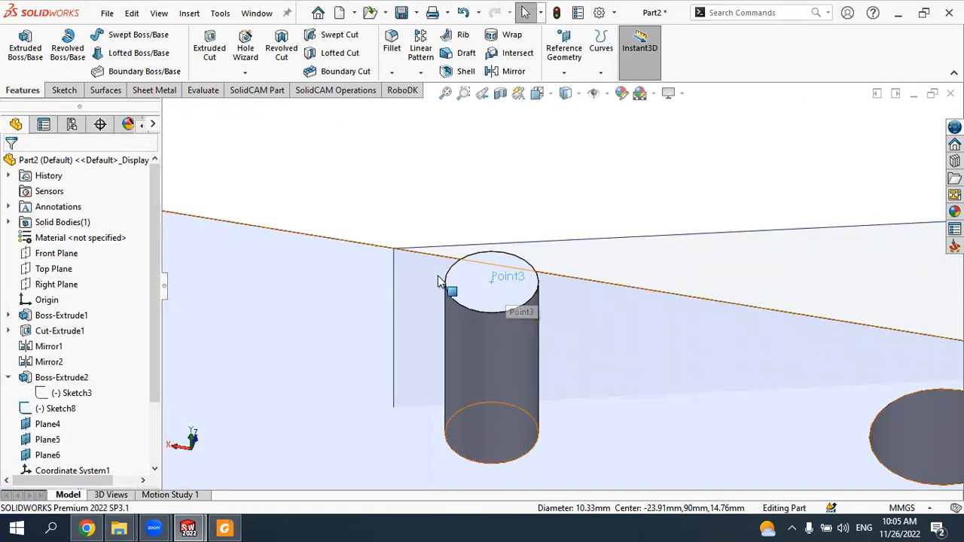
{"action": "left_click", "coordinate": [565, 74]}
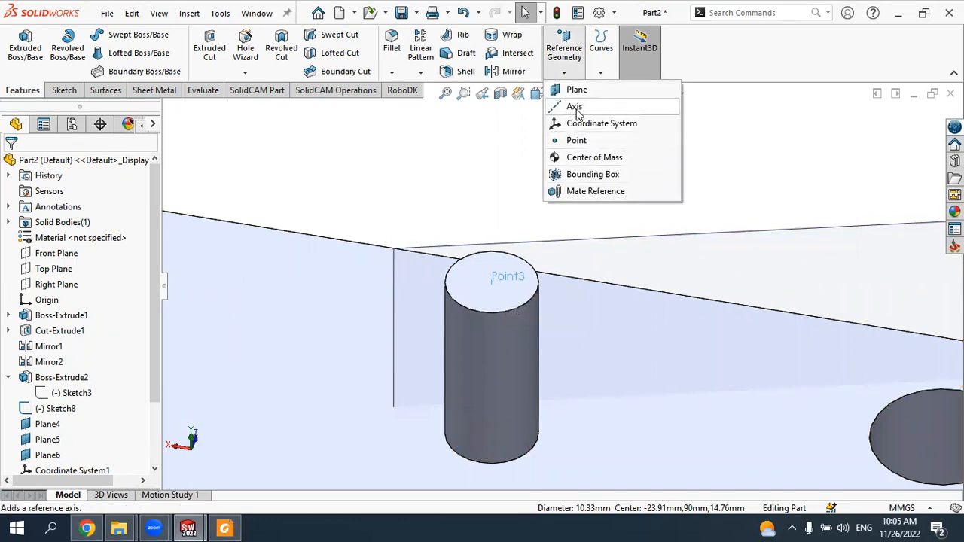
{"action": "left_click", "coordinate": [460, 219]}
{"action": "left_click", "coordinate": [479, 216]}
Step: Delete the reference planes Plane4, Plane5 and Plane6 around the block
{"action": "scroll", "coordinate": [480, 220], "scroll_direction": "up", "scroll_amount": 2}
{"action": "scroll", "coordinate": [481, 221], "scroll_direction": "up", "scroll_amount": 3}
{"action": "middle_click_drag", "start_coordinate": [482, 234], "coordinate": [475, 201]}
{"action": "scroll", "coordinate": [475, 200], "scroll_direction": "up", "scroll_amount": 2}
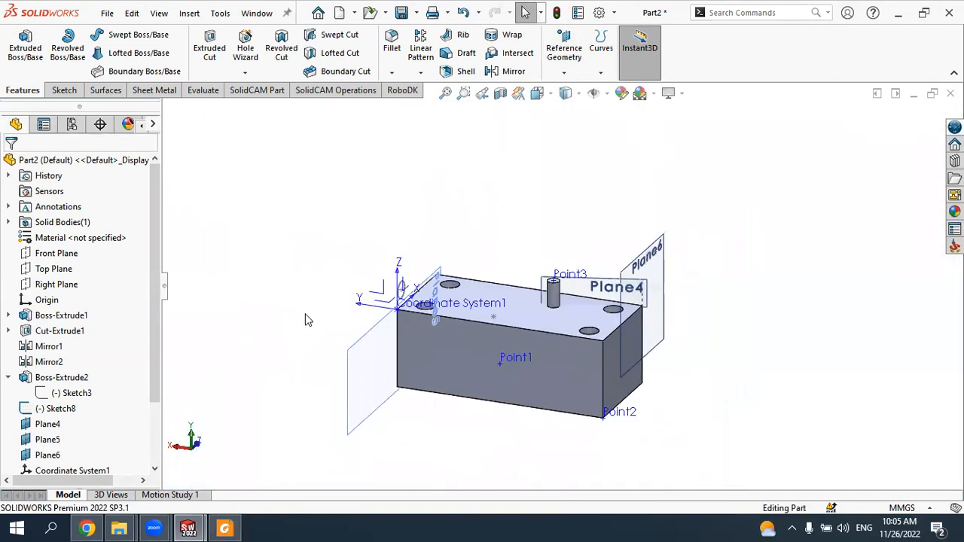
{"action": "left_click", "coordinate": [370, 348]}
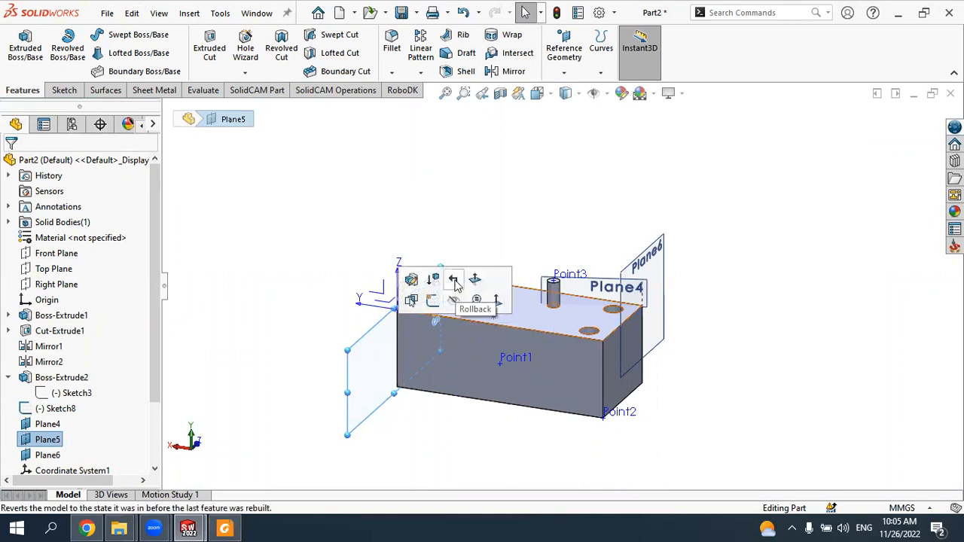
{"action": "left_click", "coordinate": [442, 296]}
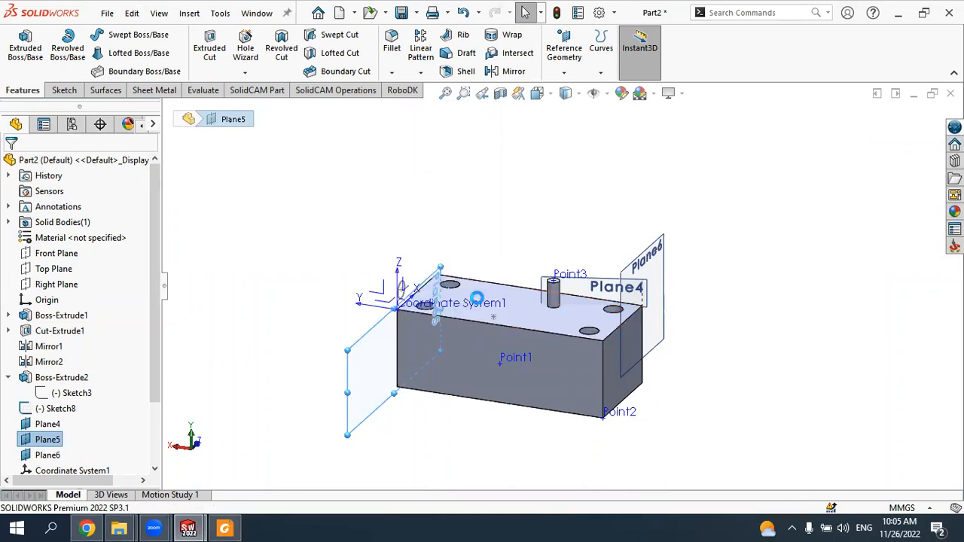
{"action": "left_click", "coordinate": [626, 276]}
{"action": "left_click", "coordinate": [635, 281]}
{"action": "key", "text": "Delete"}
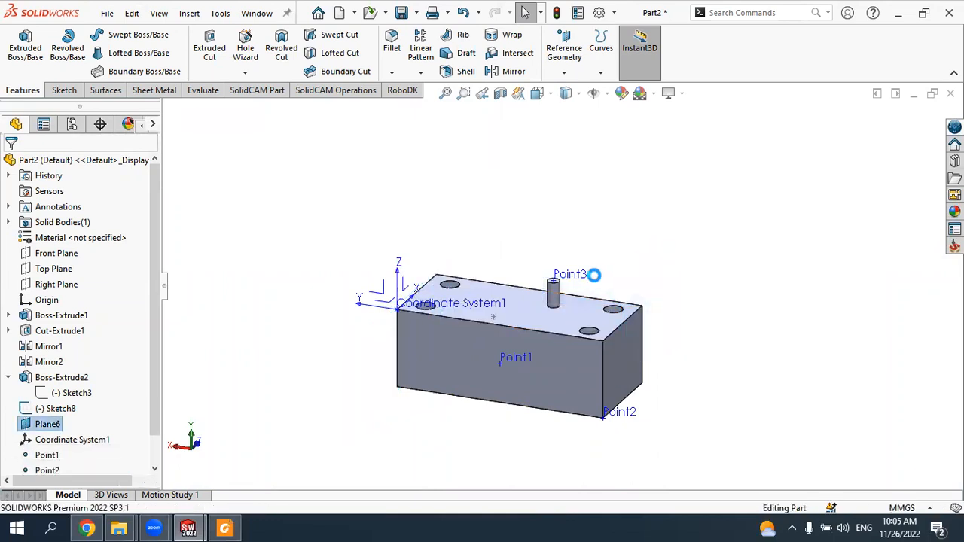
Step: Delete the coordinate system and the three reference points from the part
{"action": "left_click", "coordinate": [577, 274]}
{"action": "key", "text": "Delete"}
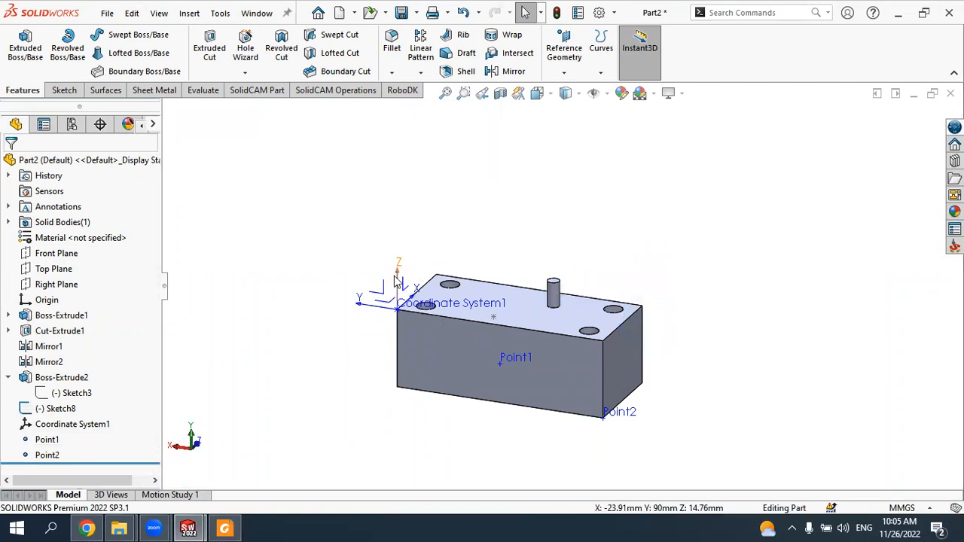
{"action": "left_click", "coordinate": [397, 280]}
{"action": "key", "text": "Delete"}
{"action": "left_click", "coordinate": [505, 357]}
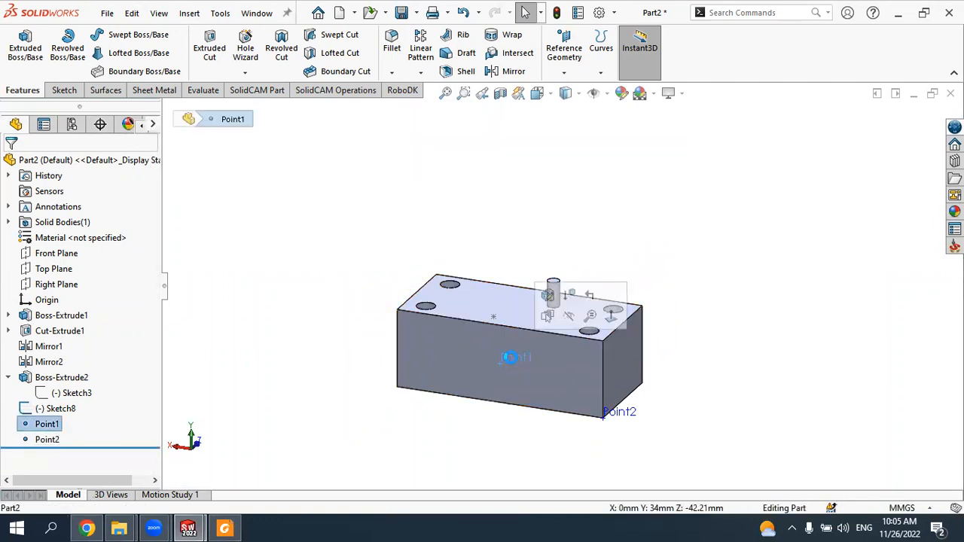
{"action": "key", "text": "Delete"}
{"action": "left_click", "coordinate": [606, 414]}
{"action": "key", "text": "Delete"}
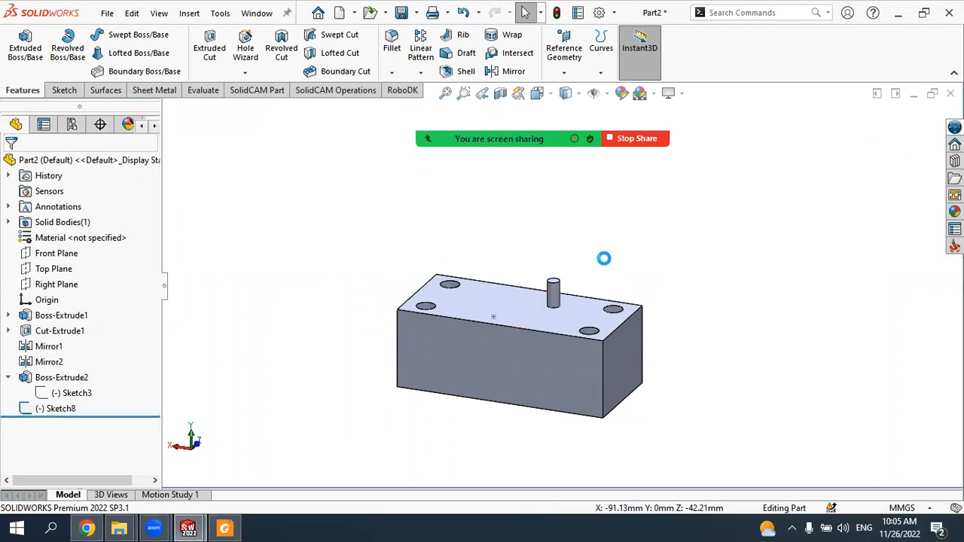
Step: Apply a planar section view parallel to the Top Plane with a 47 mm offset, and turn the section off again
{"action": "scroll", "coordinate": [604, 258], "scroll_direction": "down", "scroll_amount": 4}
{"action": "scroll", "coordinate": [595, 281], "scroll_direction": "up", "scroll_amount": 5}
{"action": "middle_click_drag", "start_coordinate": [592, 290], "coordinate": [564, 294]}
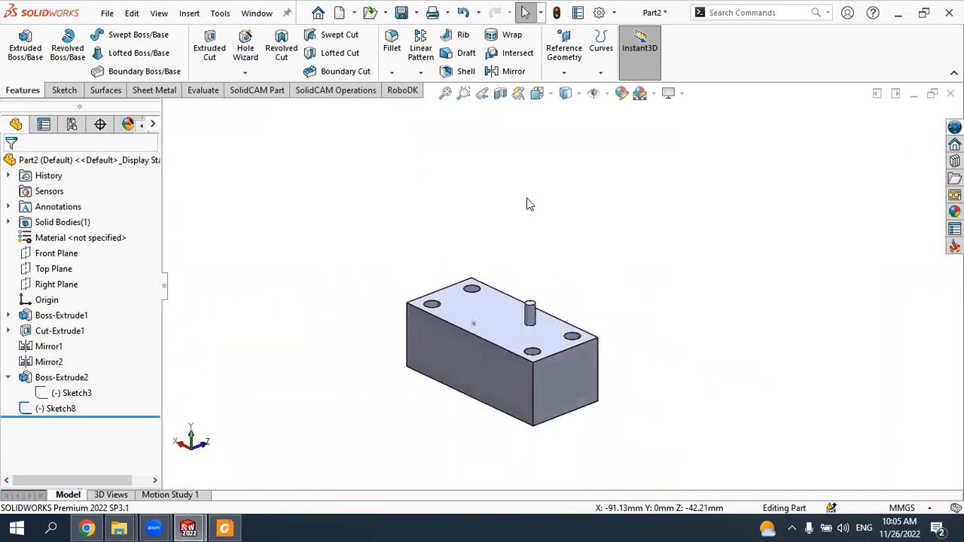
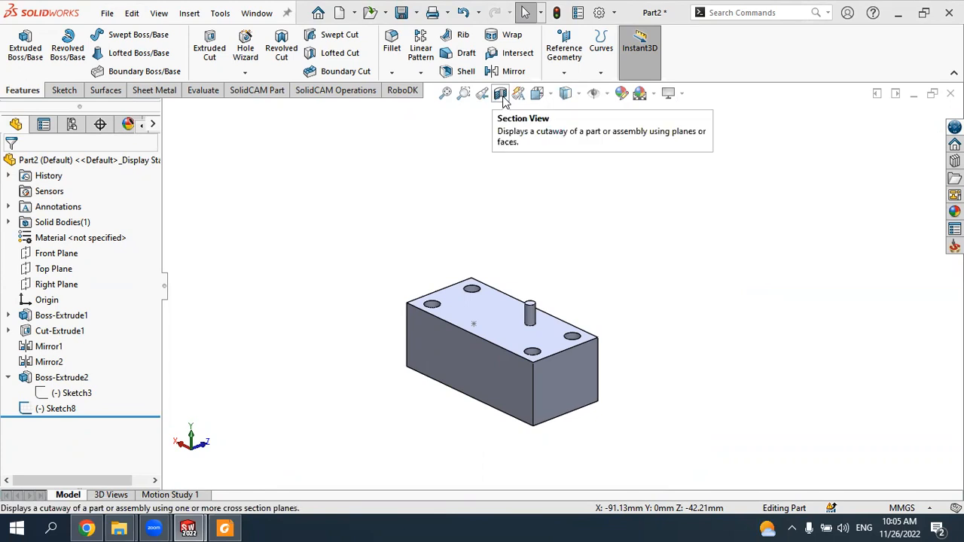
{"action": "left_click", "coordinate": [500, 94]}
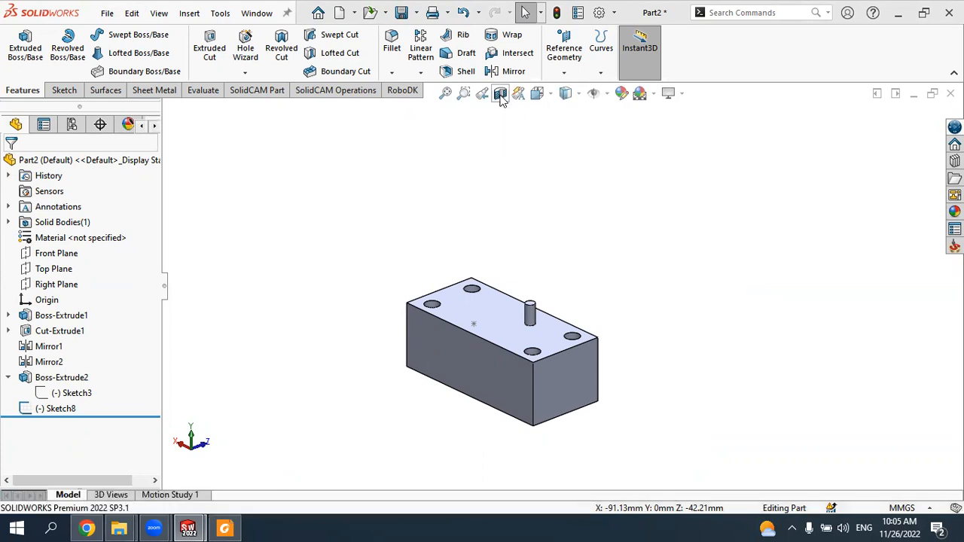
{"action": "middle_click_drag", "start_coordinate": [569, 231], "coordinate": [532, 312]}
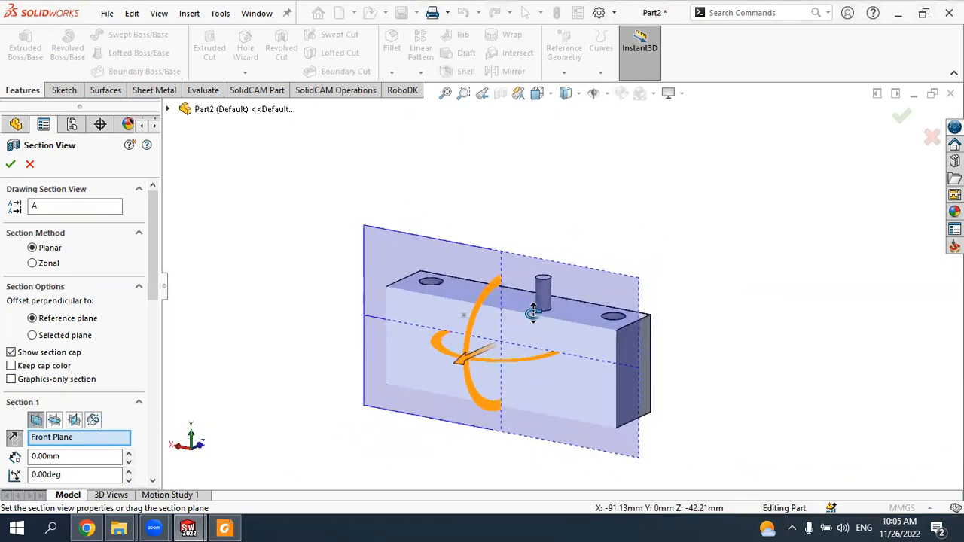
{"action": "left_click", "coordinate": [56, 421]}
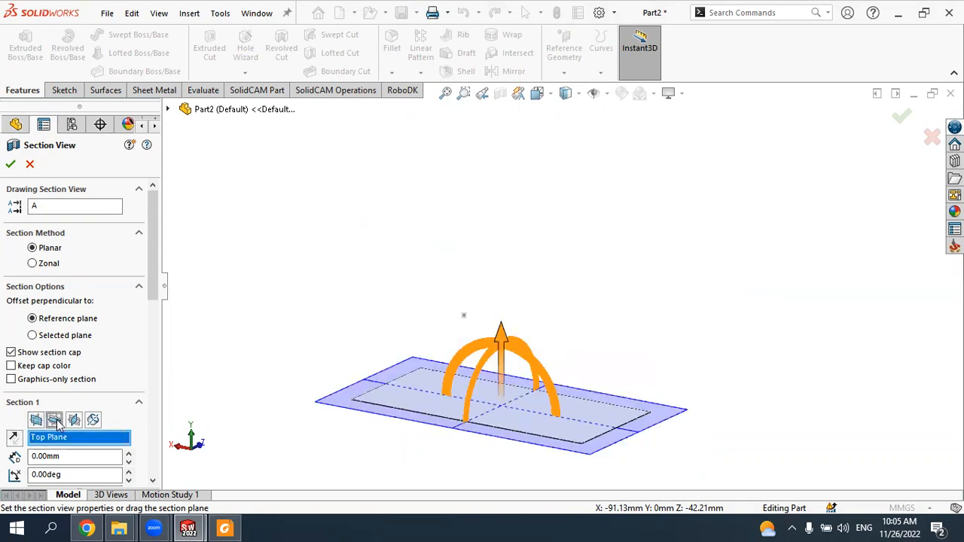
{"action": "left_click_drag", "start_coordinate": [494, 336], "coordinate": [504, 290]}
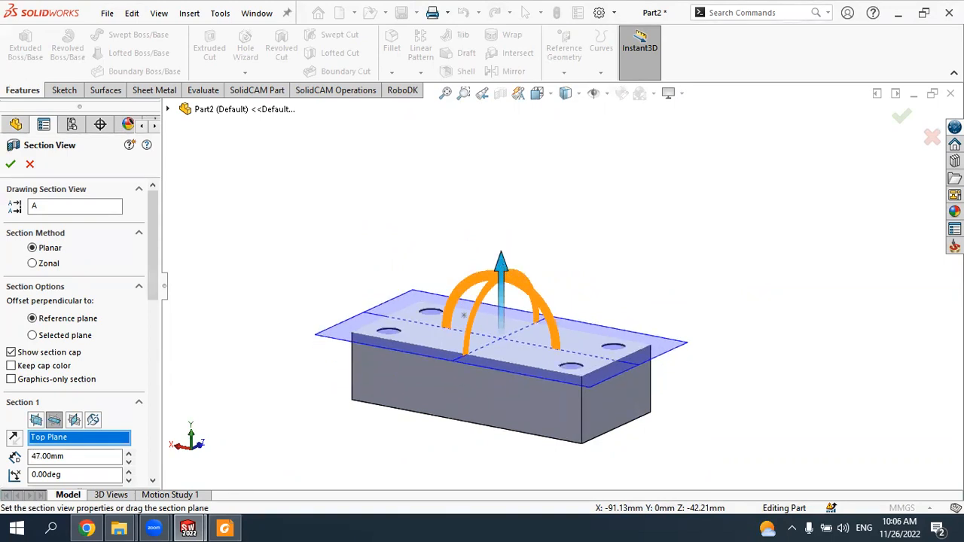
{"action": "left_click", "coordinate": [10, 164]}
{"action": "mouse_move", "coordinate": [373, 256]}
{"action": "middle_mouse_down"}
{"action": "mouse_move", "coordinate": [369, 370]}
{"action": "mouse_move", "coordinate": [383, 301]}
{"action": "mouse_move", "coordinate": [387, 338]}
{"action": "mouse_move", "coordinate": [385, 262]}
{"action": "middle_mouse_up"}
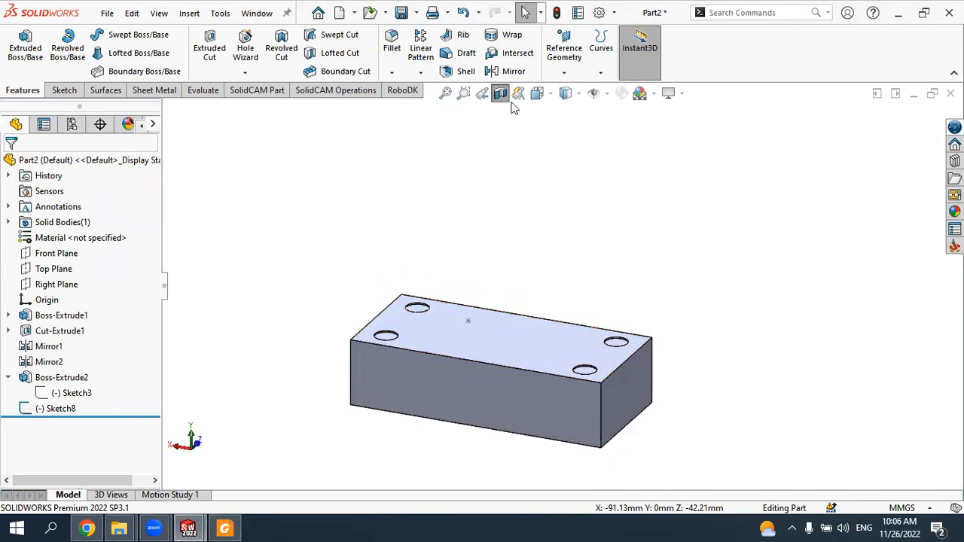
{"action": "left_click", "coordinate": [500, 95]}
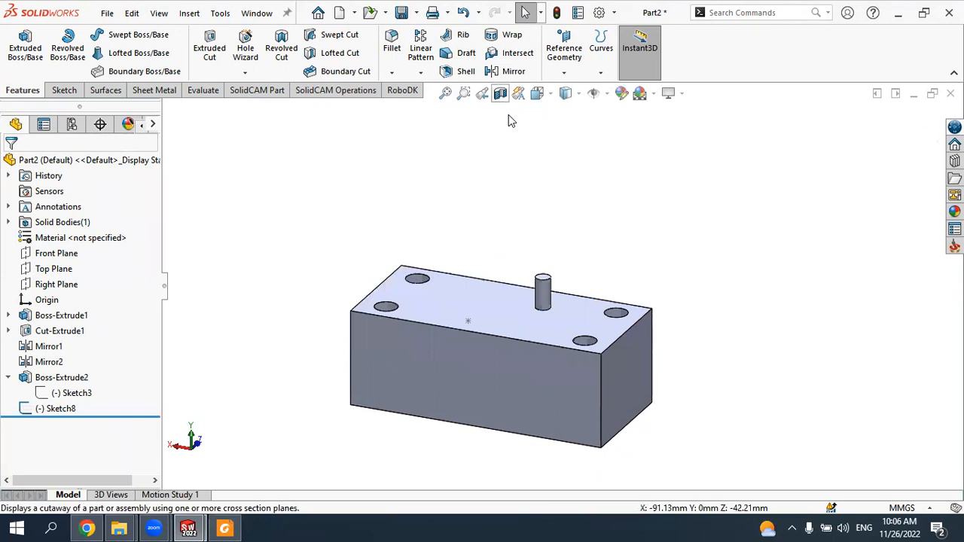
Step: Reopen the section view settings and try sectioning at the Right Plane, followed by the axis-based section option
{"action": "middle_click_drag", "start_coordinate": [432, 295], "coordinate": [628, 266]}
{"action": "left_click", "coordinate": [500, 95]}
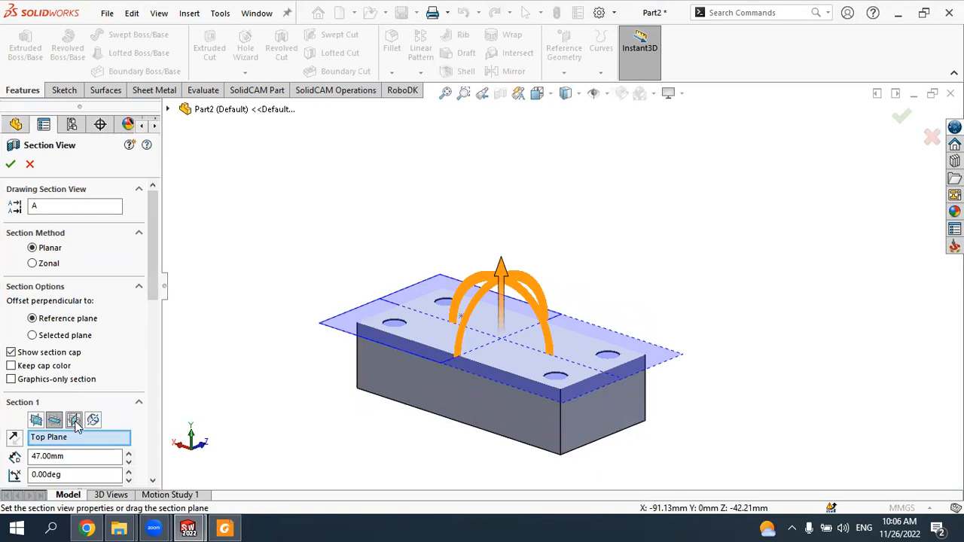
{"action": "left_click", "coordinate": [74, 419]}
{"action": "mouse_move", "coordinate": [556, 365]}
{"action": "left_mouse_down"}
{"action": "mouse_move", "coordinate": [516, 351]}
{"action": "mouse_move", "coordinate": [559, 361]}
{"action": "left_mouse_up"}
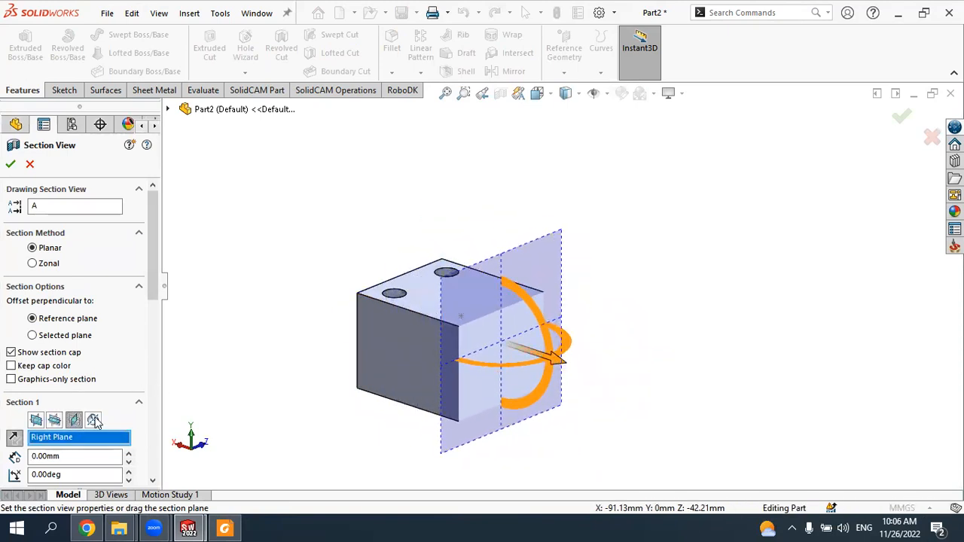
{"action": "left_click", "coordinate": [94, 420]}
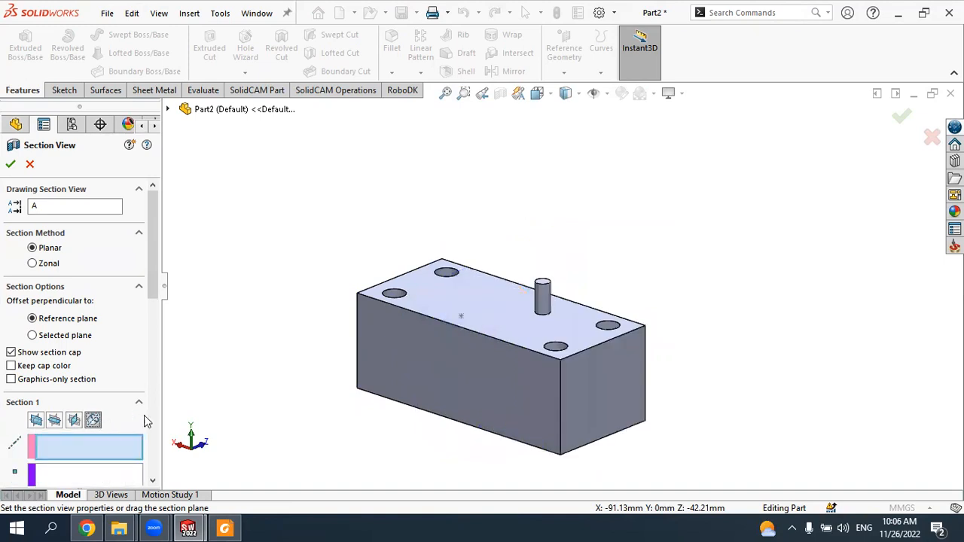
Step: Section the block at the Front Plane, offset about 4.63 mm and tilted about 11.5° in X and 23.2° in Y
{"action": "left_click", "coordinate": [36, 421]}
{"action": "mouse_move", "coordinate": [456, 361]}
{"action": "left_mouse_down"}
{"action": "mouse_move", "coordinate": [429, 382]}
{"action": "mouse_move", "coordinate": [492, 373]}
{"action": "mouse_move", "coordinate": [459, 376]}
{"action": "mouse_move", "coordinate": [435, 348]}
{"action": "mouse_move", "coordinate": [459, 363]}
{"action": "mouse_move", "coordinate": [432, 387]}
{"action": "mouse_move", "coordinate": [469, 369]}
{"action": "mouse_move", "coordinate": [448, 349]}
{"action": "mouse_move", "coordinate": [467, 324]}
{"action": "mouse_move", "coordinate": [452, 340]}
{"action": "mouse_move", "coordinate": [458, 361]}
{"action": "mouse_move", "coordinate": [449, 347]}
{"action": "left_mouse_up"}
{"action": "left_click_drag", "start_coordinate": [482, 310], "coordinate": [460, 319]}
Step: Change the first section plane's colour to orange and enable Section 2
{"action": "scroll", "coordinate": [76, 414], "scroll_direction": "down", "scroll_amount": 3}
{"action": "scroll", "coordinate": [79, 414], "scroll_direction": "down", "scroll_amount": 2}
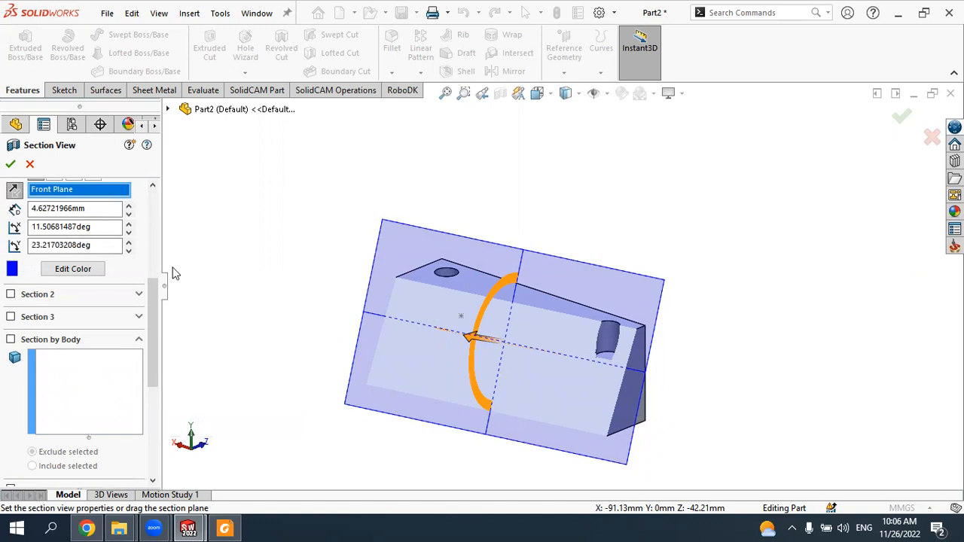
{"action": "left_click", "coordinate": [71, 271]}
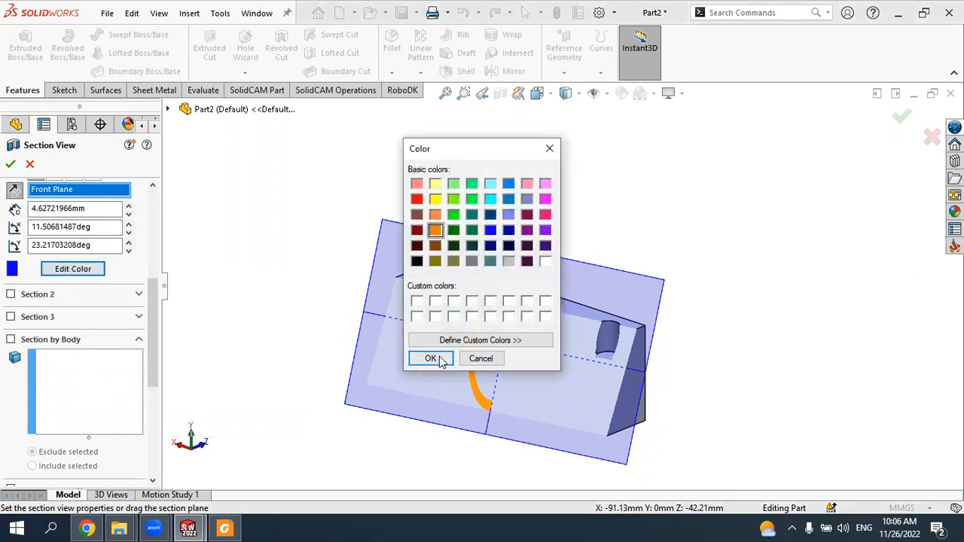
{"action": "left_click", "coordinate": [440, 360]}
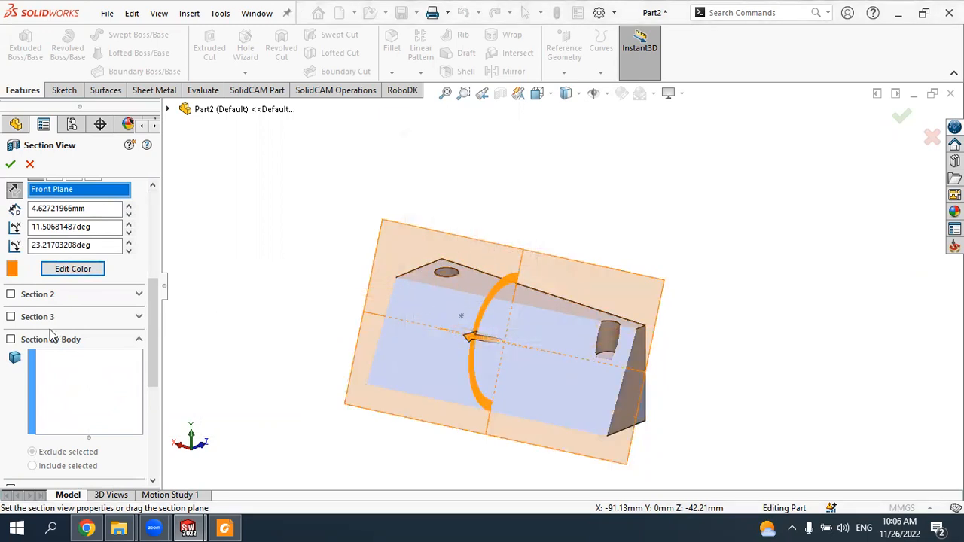
{"action": "left_click", "coordinate": [11, 294]}
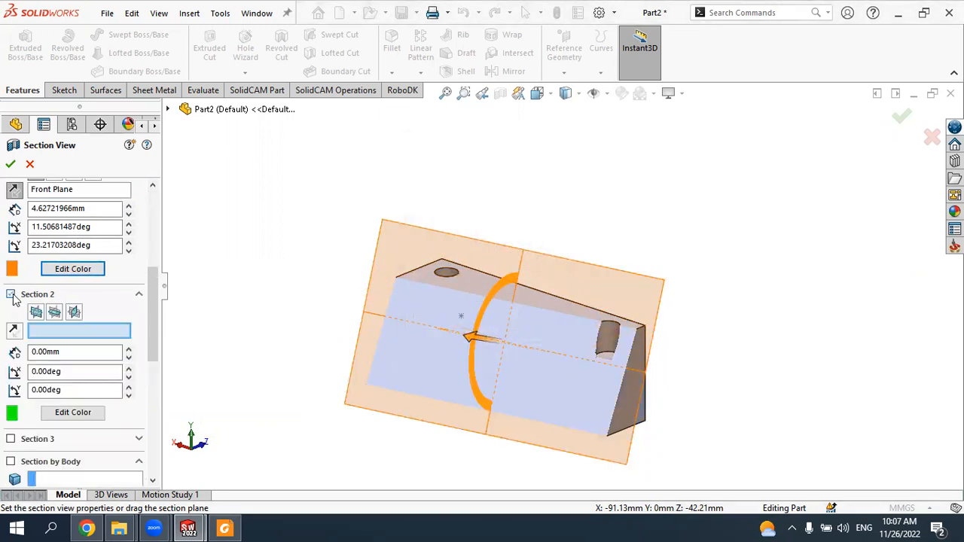
Step: Try Section 2 at the Top Plane, tilted about 325° in X, and switch that second section off again
{"action": "left_click", "coordinate": [55, 313]}
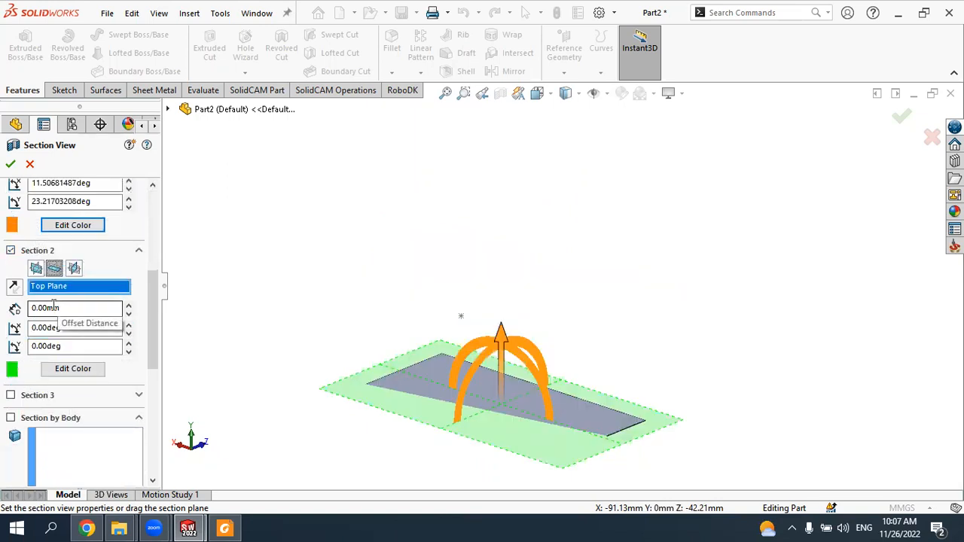
{"action": "left_click_drag", "start_coordinate": [494, 330], "coordinate": [532, 361]}
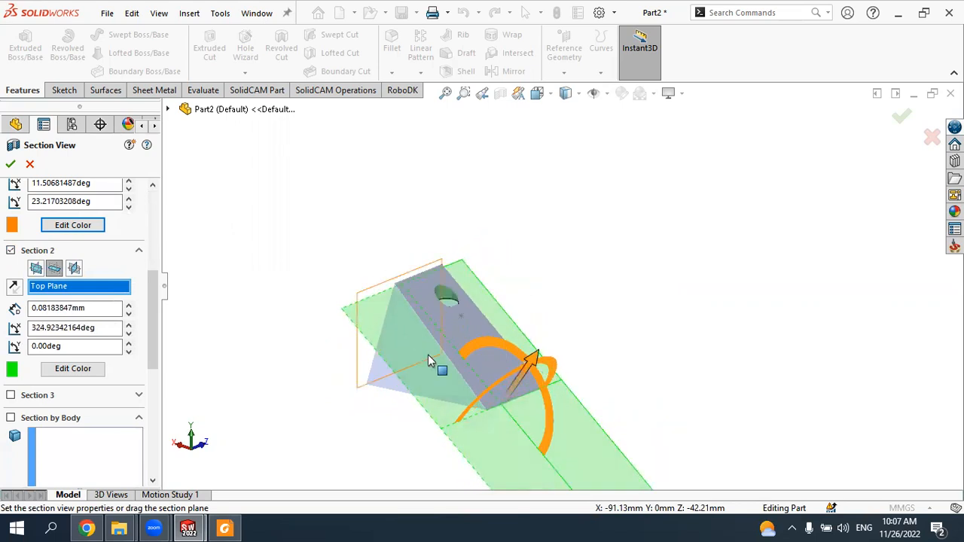
{"action": "left_click", "coordinate": [12, 251]}
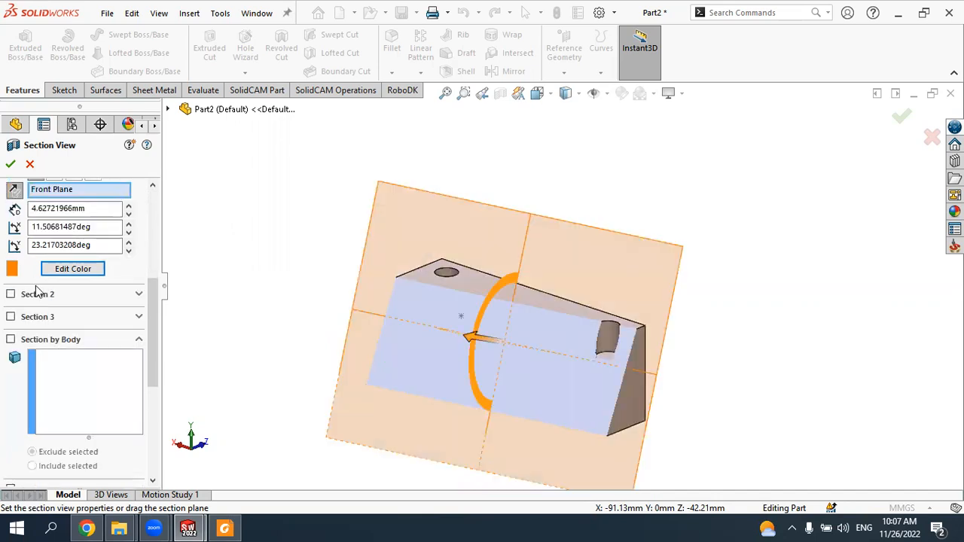
Step: Try Section 3 at the Front Plane with a 5 mm offset, switch it off and close the section view
{"action": "left_click", "coordinate": [11, 317]}
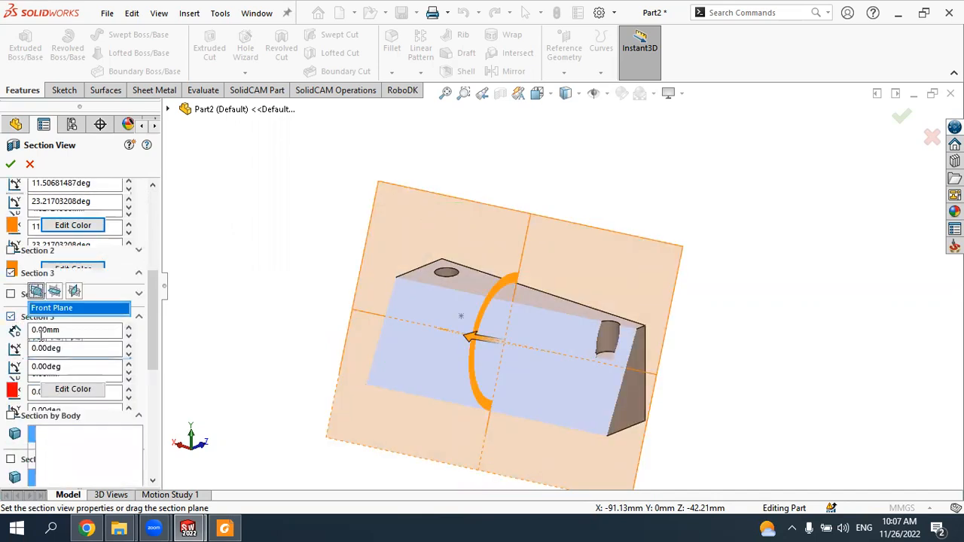
{"action": "mouse_move", "coordinate": [449, 359]}
{"action": "left_mouse_down"}
{"action": "mouse_move", "coordinate": [435, 372]}
{"action": "mouse_move", "coordinate": [470, 369]}
{"action": "mouse_move", "coordinate": [461, 363]}
{"action": "left_mouse_up"}
{"action": "middle_click_drag", "start_coordinate": [705, 350], "coordinate": [652, 345]}
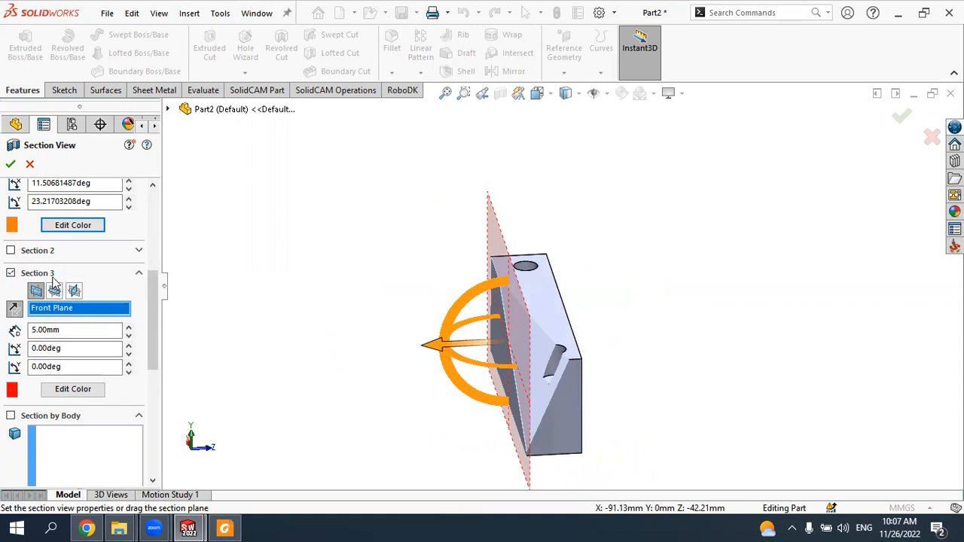
{"action": "left_click", "coordinate": [11, 273]}
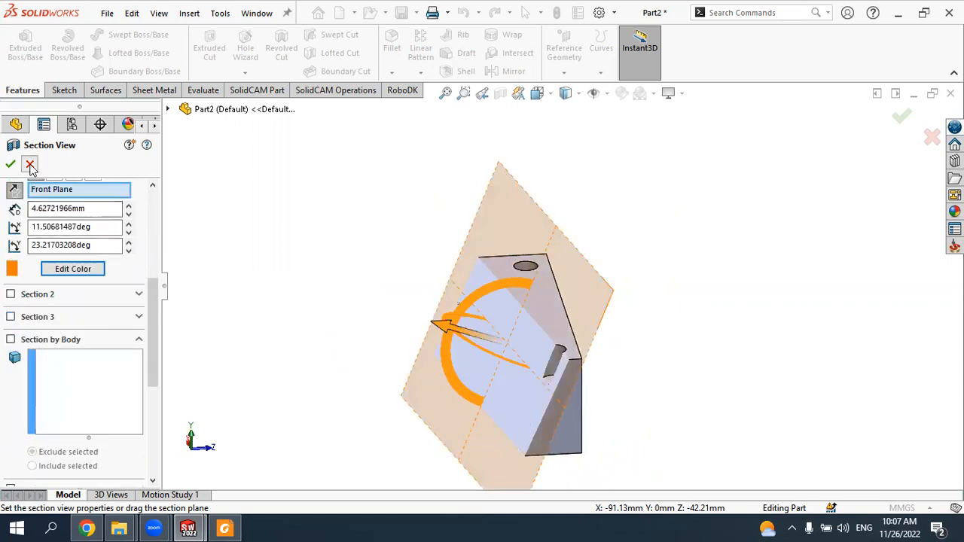
{"action": "left_click", "coordinate": [11, 163]}
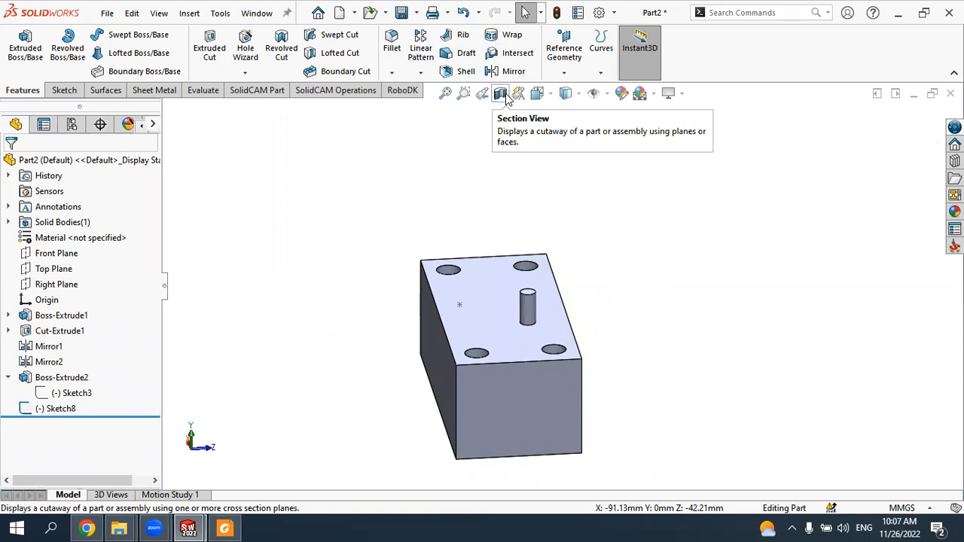
Step: View the block from the Top, Back and Left standard orientations in turn
{"action": "left_click", "coordinate": [551, 100]}
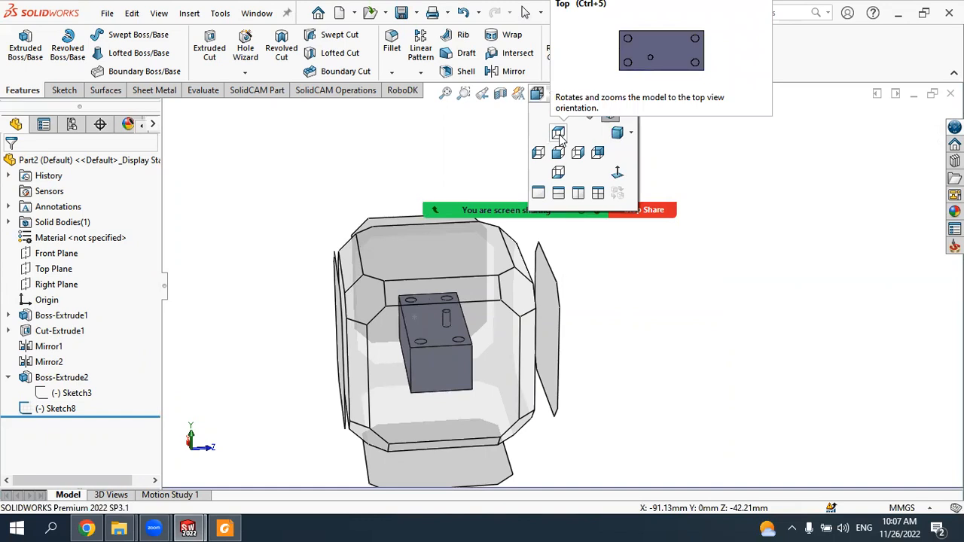
{"action": "left_click", "coordinate": [558, 135]}
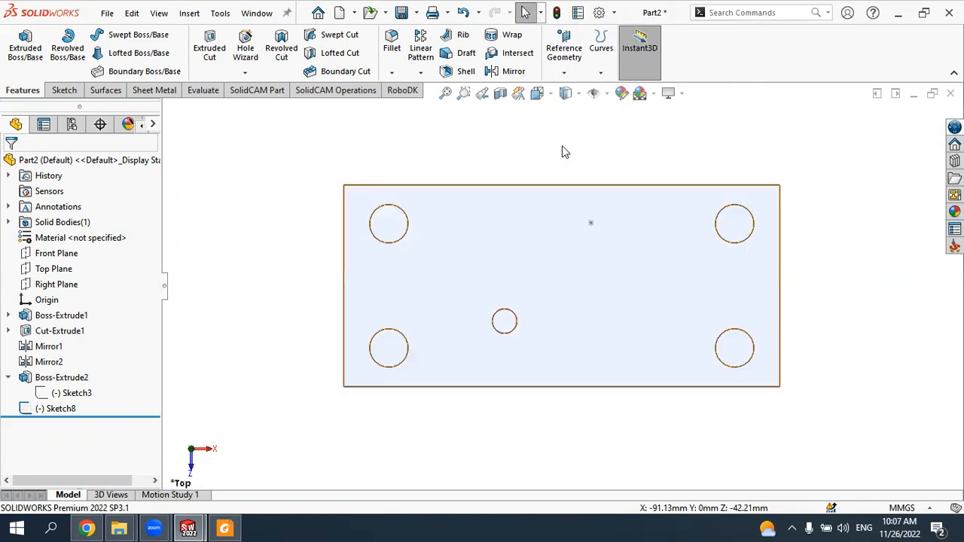
{"action": "left_click", "coordinate": [551, 94]}
{"action": "mouse_move", "coordinate": [557, 91]}
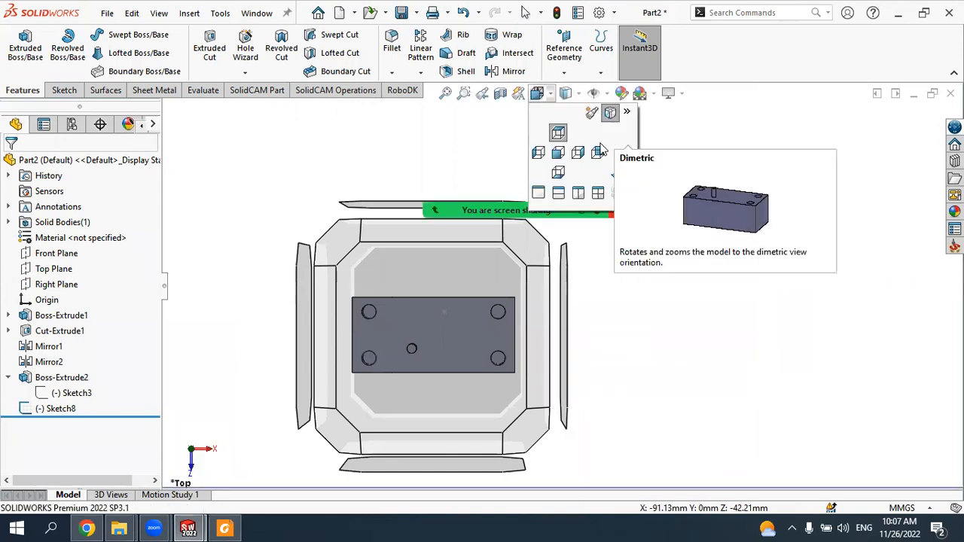
{"action": "left_click", "coordinate": [598, 153]}
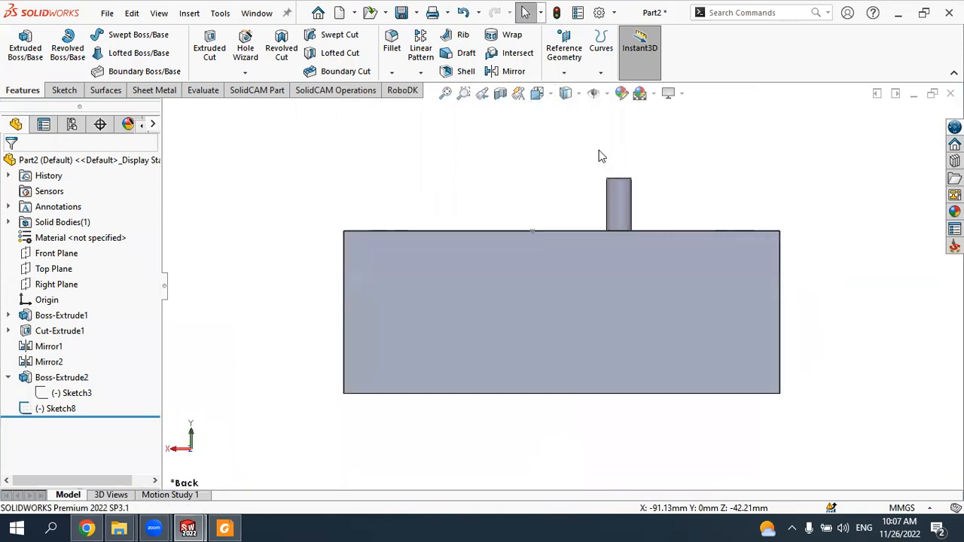
{"action": "left_click", "coordinate": [577, 97]}
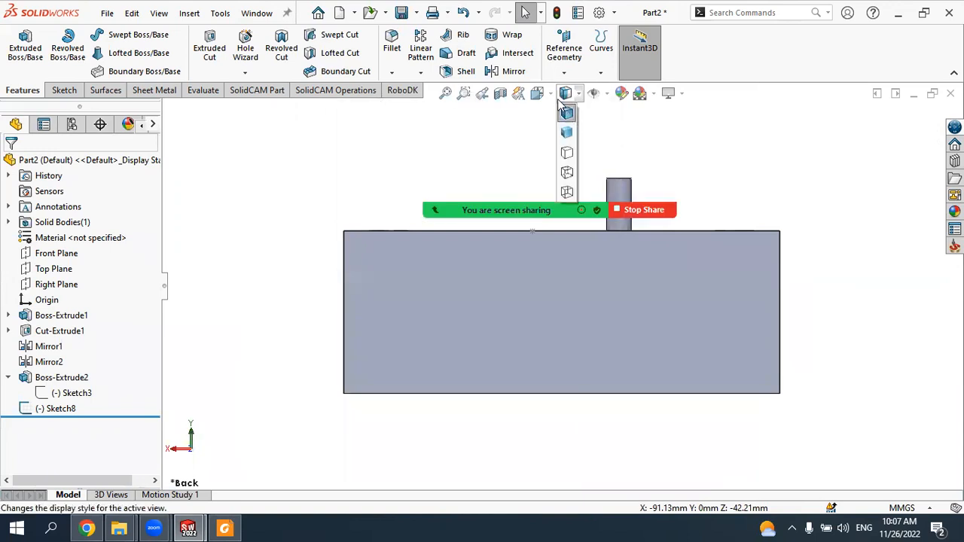
{"action": "mouse_move", "coordinate": [537, 94]}
{"action": "left_click", "coordinate": [539, 153]}
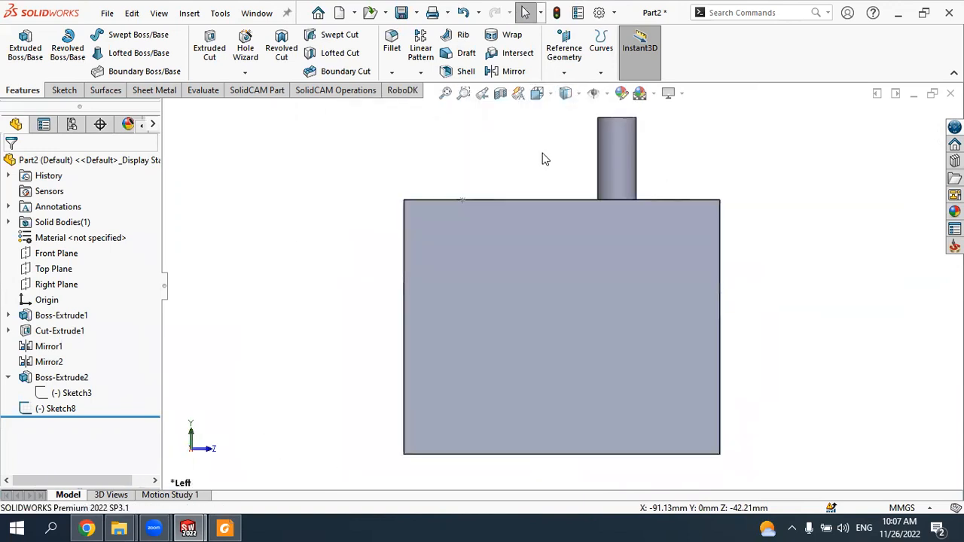
Step: Show the block in the Isometric orientation, followed by the Dimetric orientation
{"action": "left_click", "coordinate": [550, 95]}
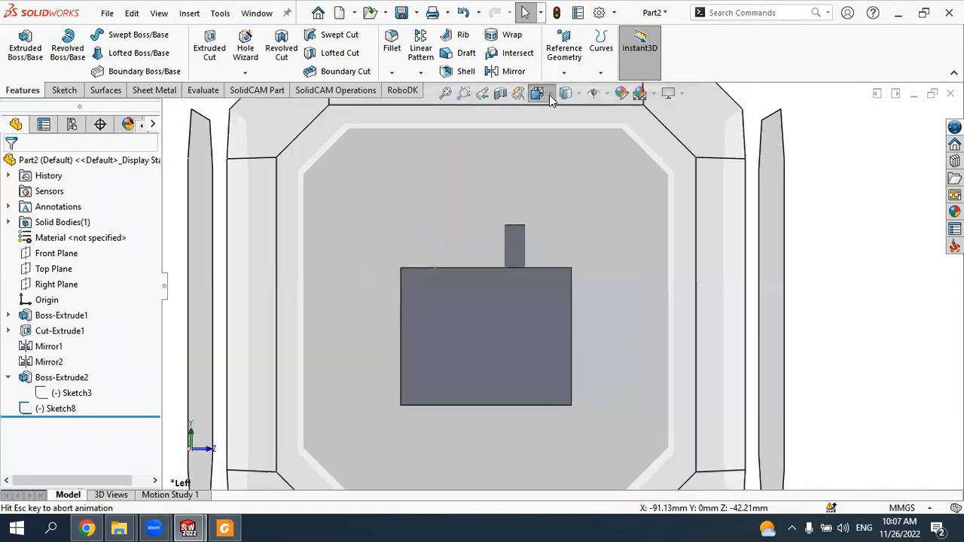
{"action": "left_click", "coordinate": [630, 134]}
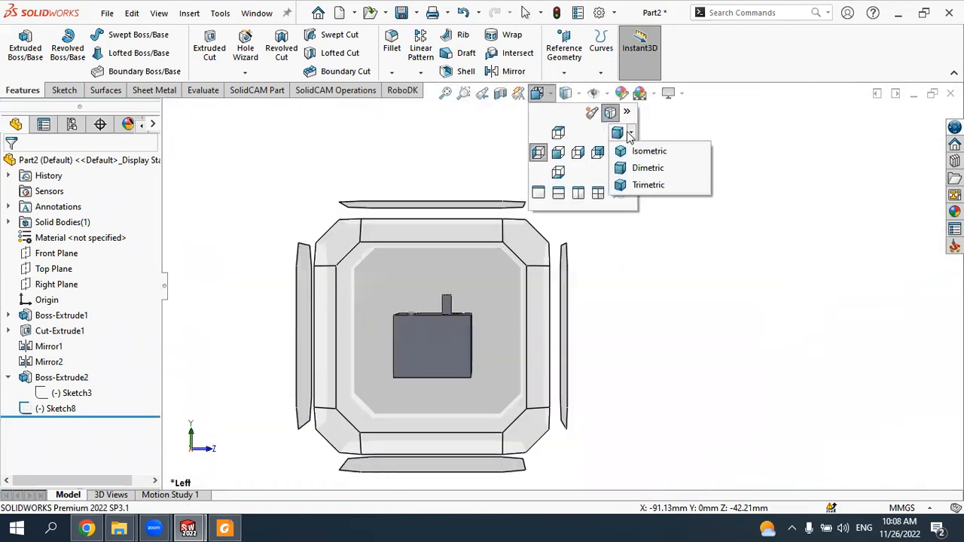
{"action": "left_click", "coordinate": [633, 152]}
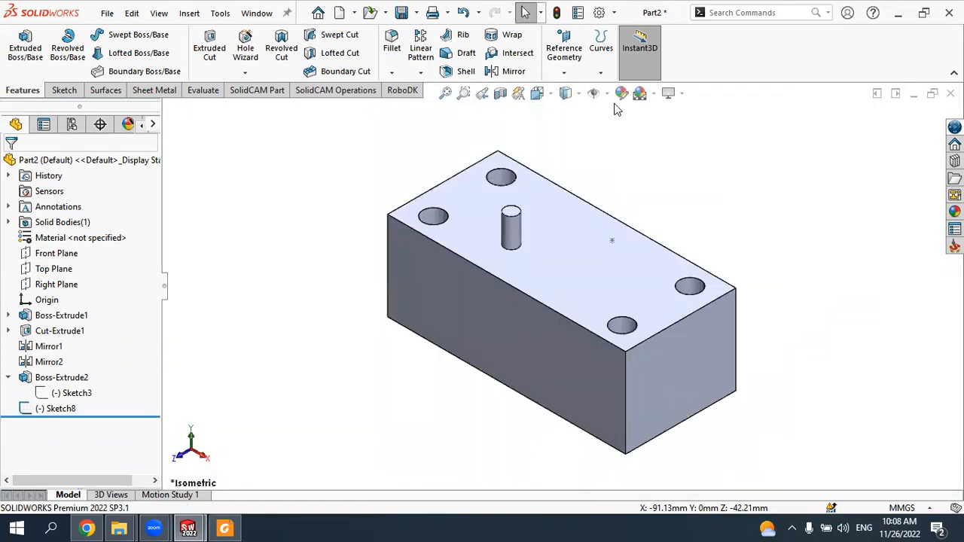
{"action": "left_click", "coordinate": [561, 95]}
{"action": "left_click", "coordinate": [537, 94]}
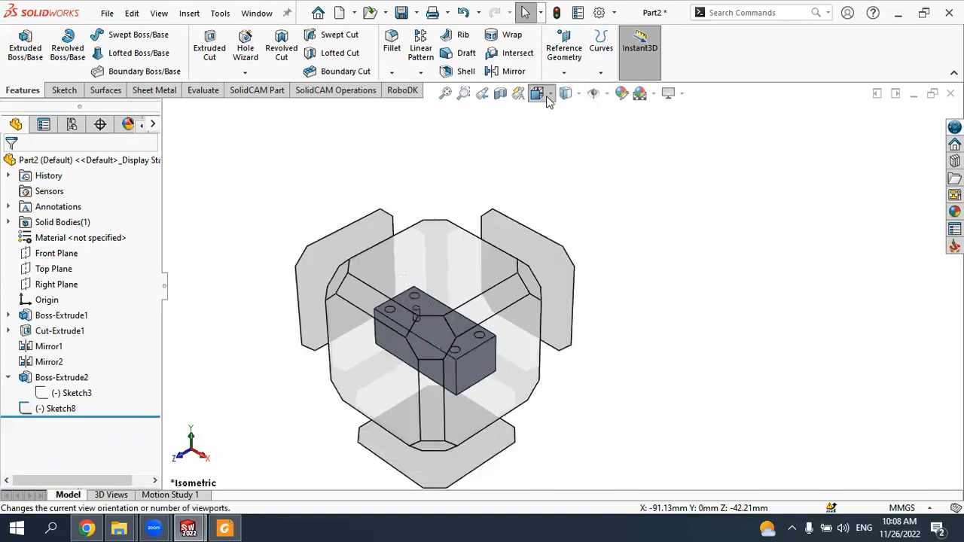
{"action": "left_click", "coordinate": [630, 133]}
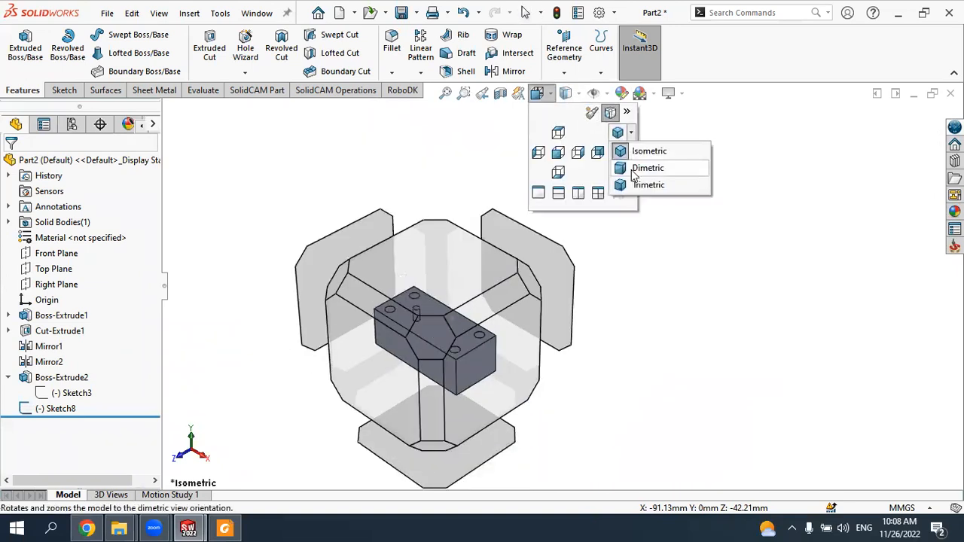
{"action": "left_click", "coordinate": [629, 169]}
Step: Show the block in the horizontal two-view layout and the four-view layout, and return to a single viewport
{"action": "left_click", "coordinate": [552, 94]}
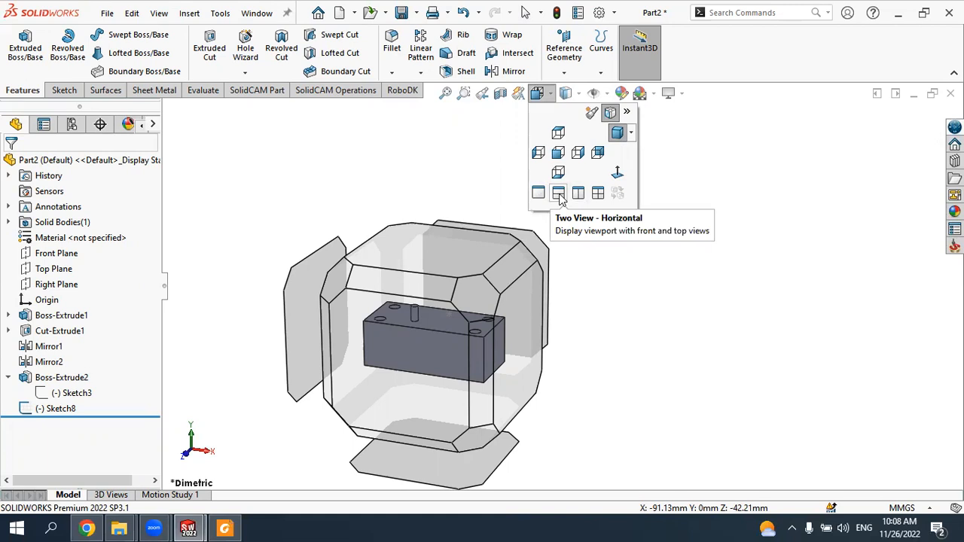
{"action": "left_click", "coordinate": [559, 194]}
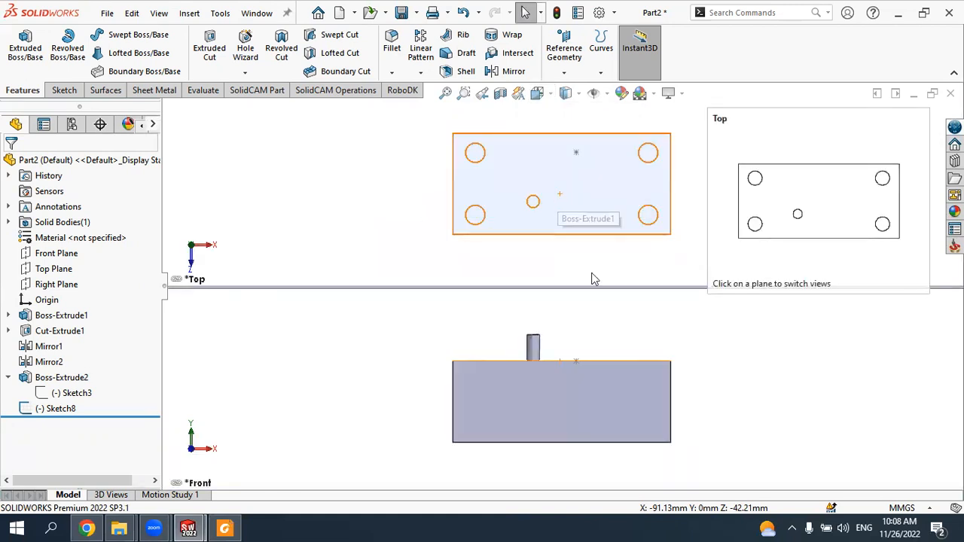
{"action": "left_click", "coordinate": [542, 93]}
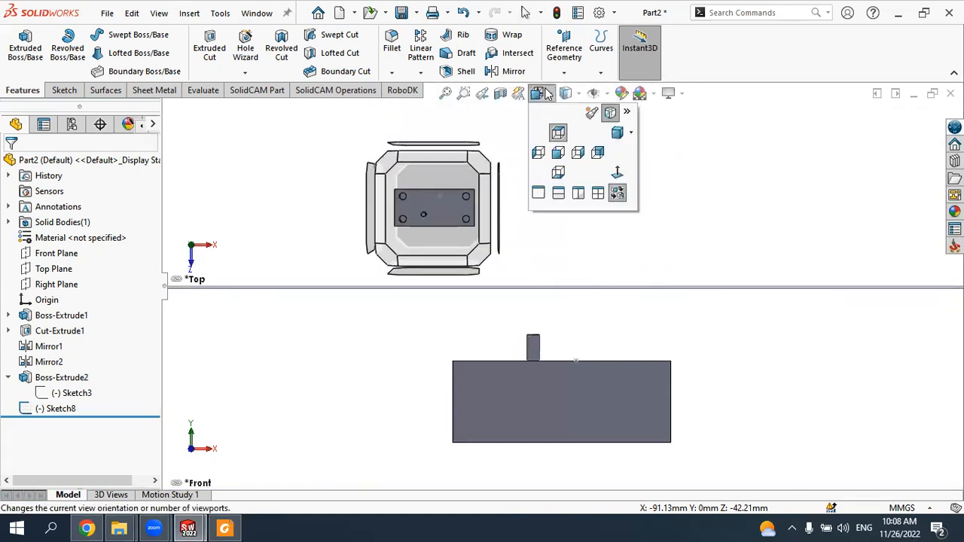
{"action": "left_click", "coordinate": [599, 194]}
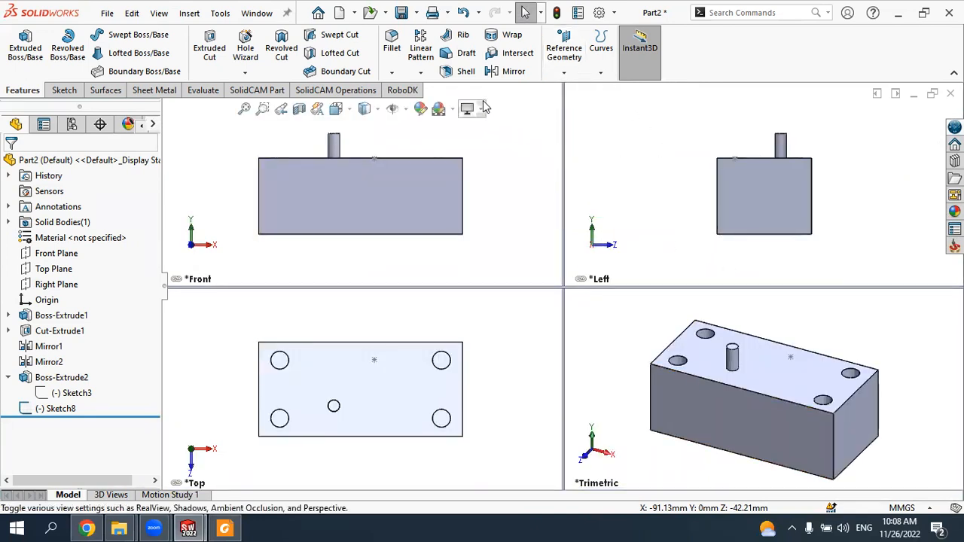
{"action": "left_click", "coordinate": [337, 109]}
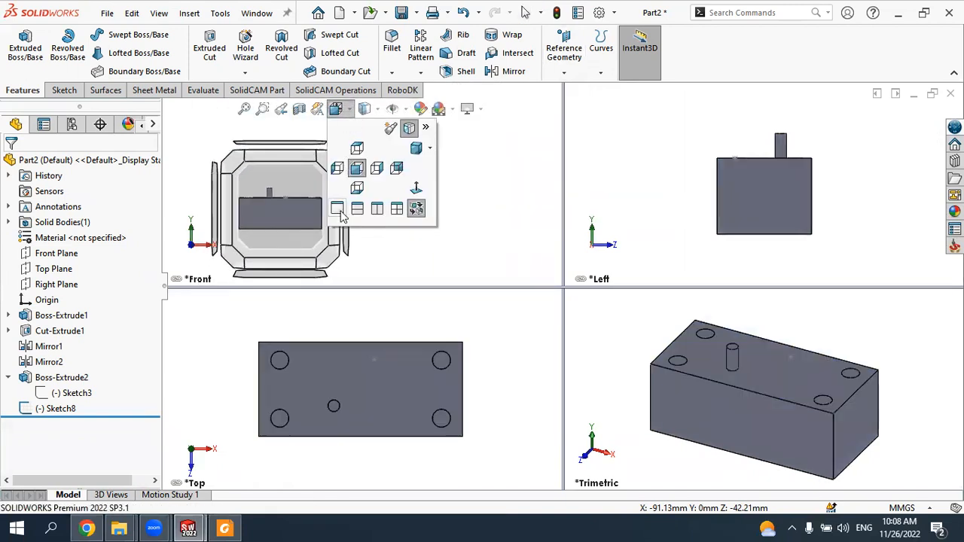
{"action": "left_click", "coordinate": [338, 211]}
{"action": "middle_click_drag", "start_coordinate": [708, 236], "coordinate": [644, 301]}
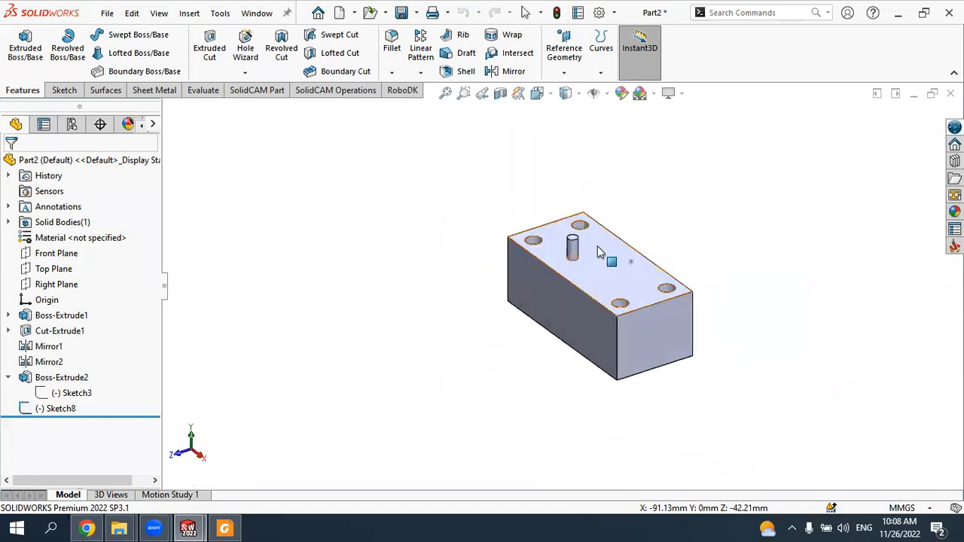
Step: Display the block as Shaded without edges, followed by the Hidden Lines Removed style
{"action": "left_click", "coordinate": [539, 95]}
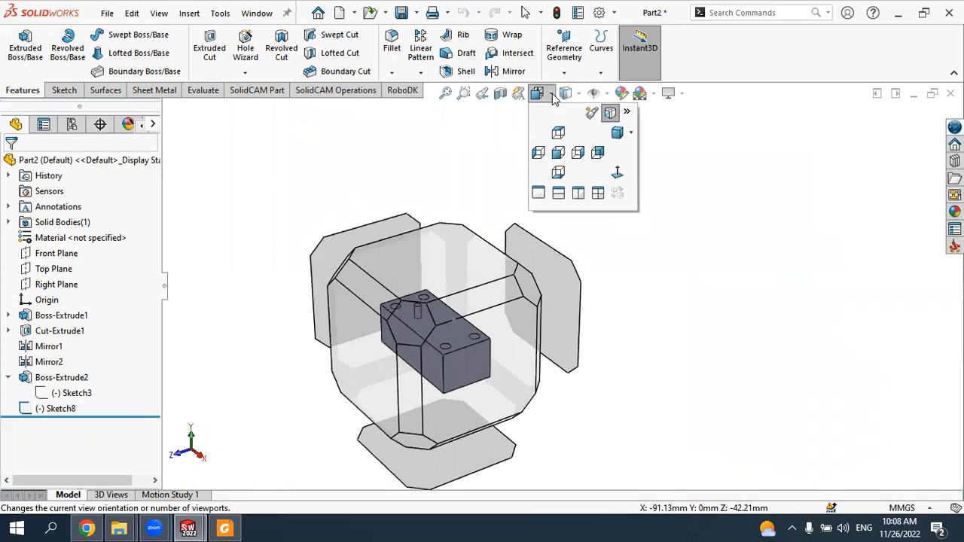
{"action": "mouse_move", "coordinate": [568, 96]}
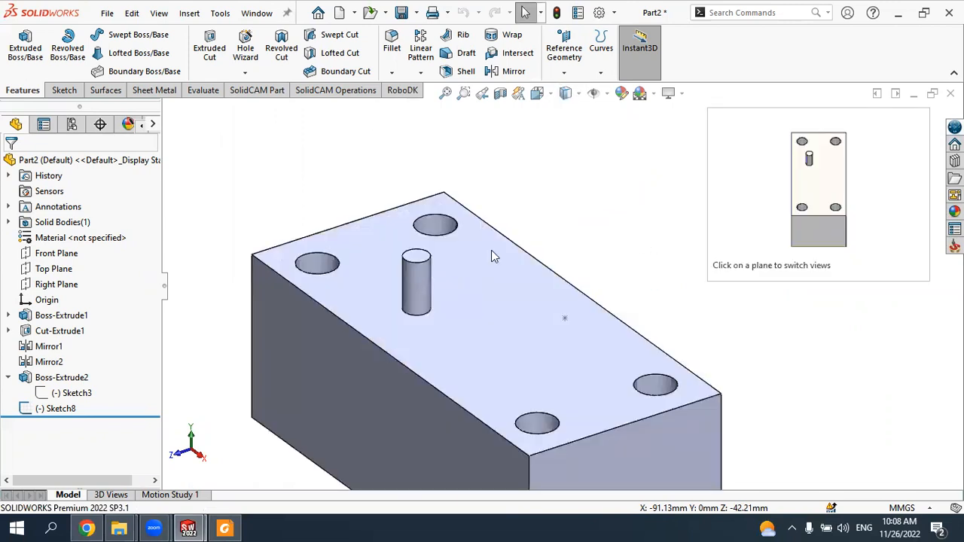
{"action": "scroll", "coordinate": [493, 254], "scroll_direction": "up", "scroll_amount": 3}
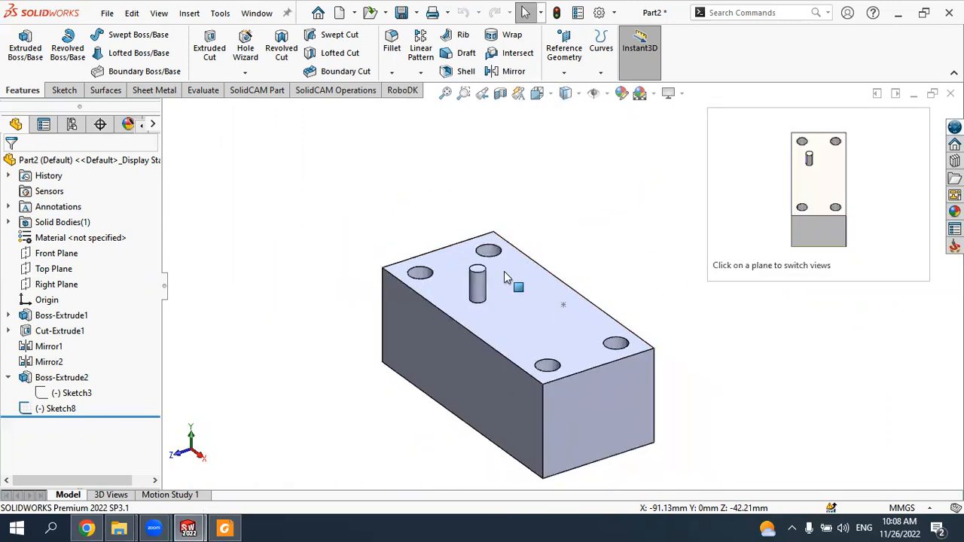
{"action": "left_click", "coordinate": [565, 93]}
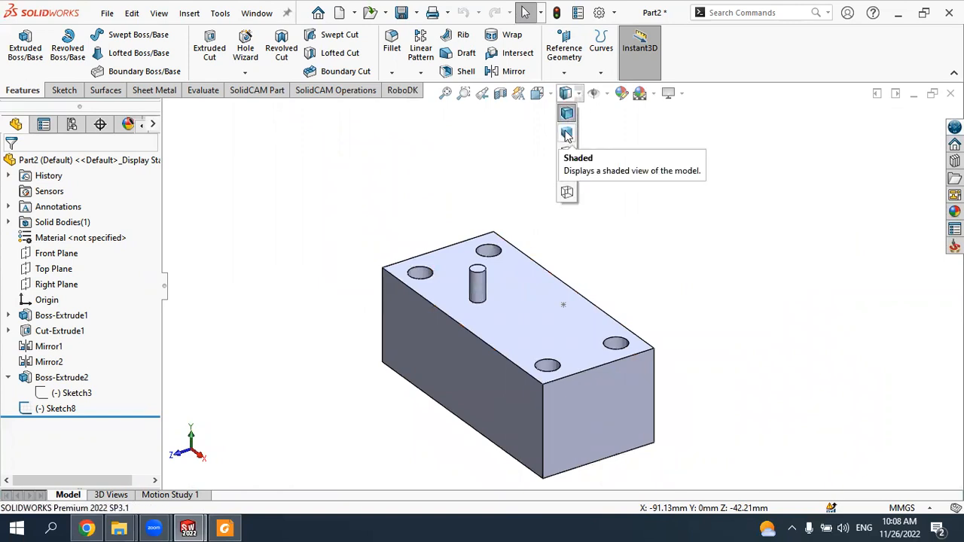
{"action": "left_click", "coordinate": [566, 134]}
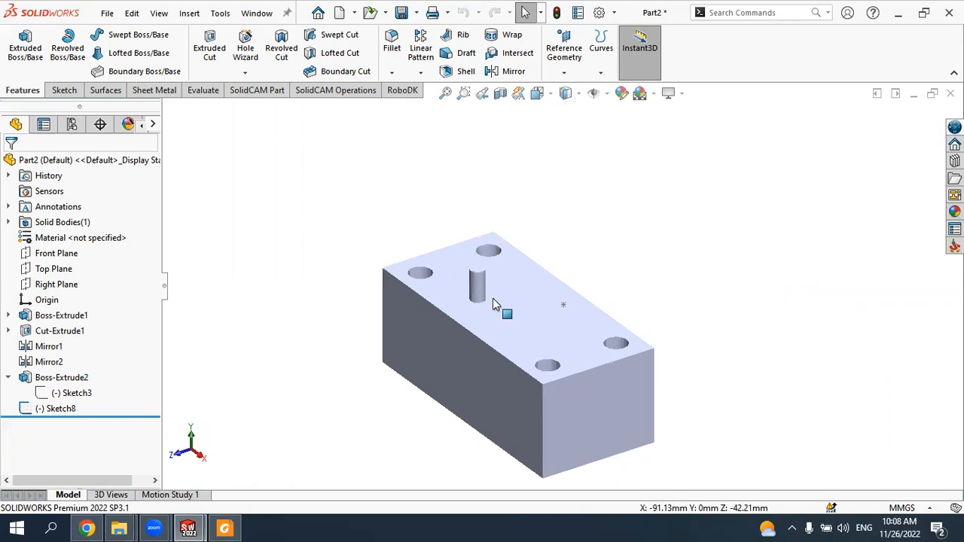
{"action": "left_click", "coordinate": [578, 93]}
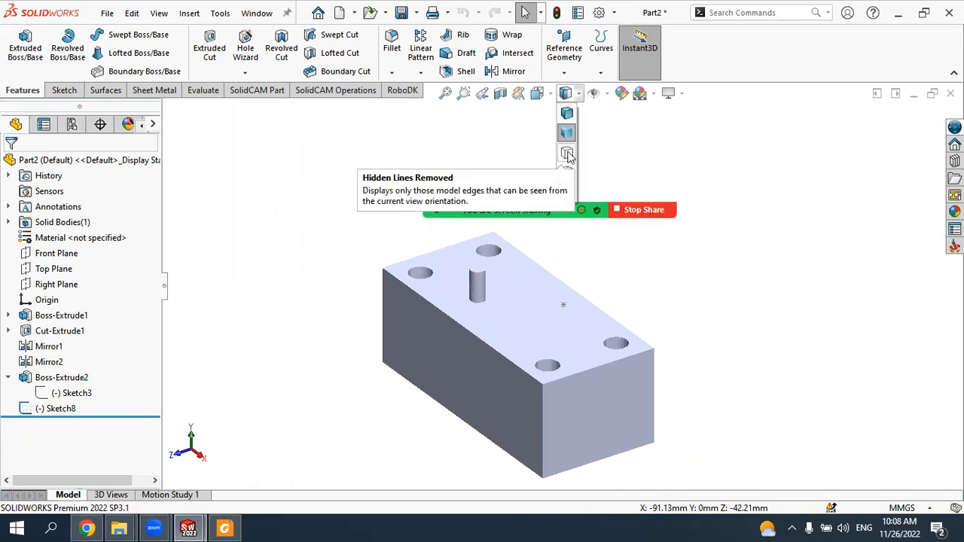
{"action": "left_click", "coordinate": [566, 154]}
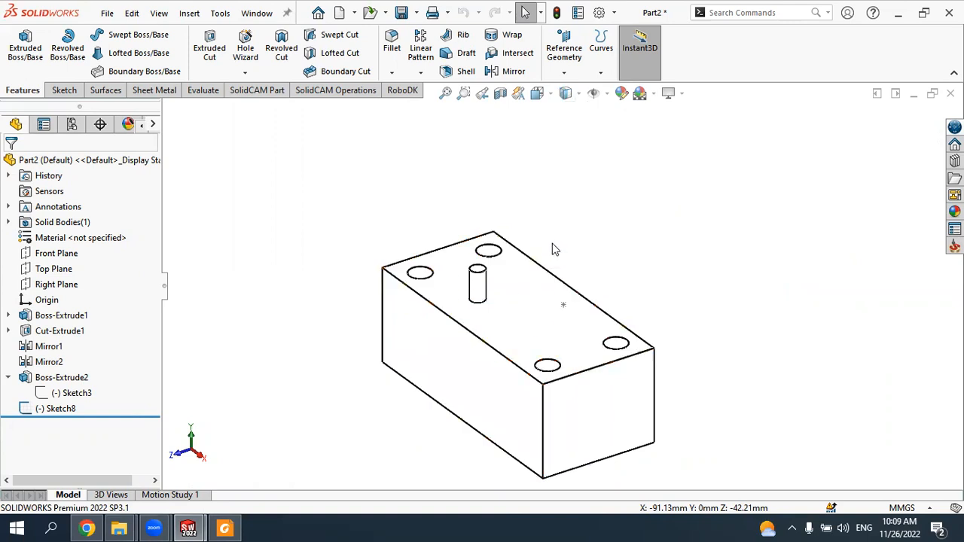
Step: Display the block with Hidden Lines Visible, and switch the display style to Wireframe
{"action": "left_click", "coordinate": [578, 94]}
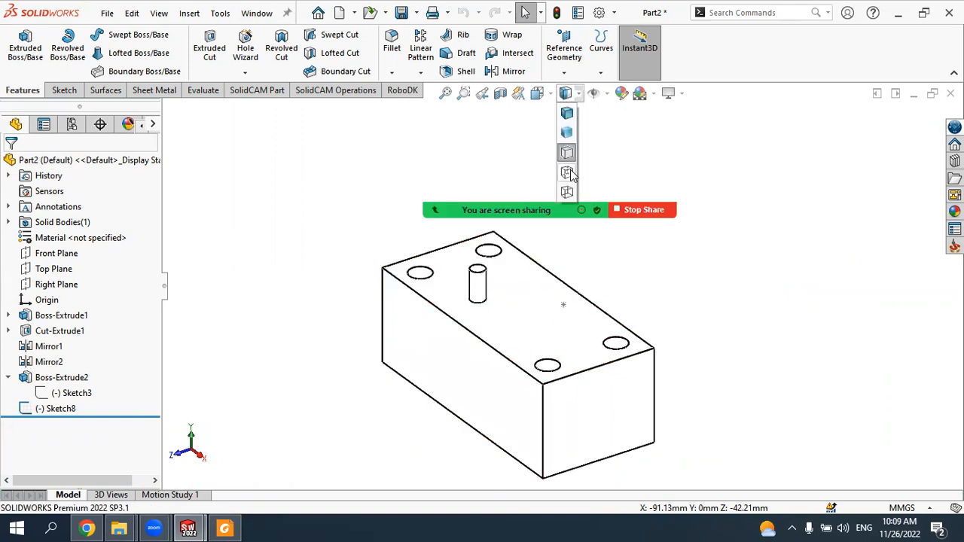
{"action": "left_click", "coordinate": [570, 173]}
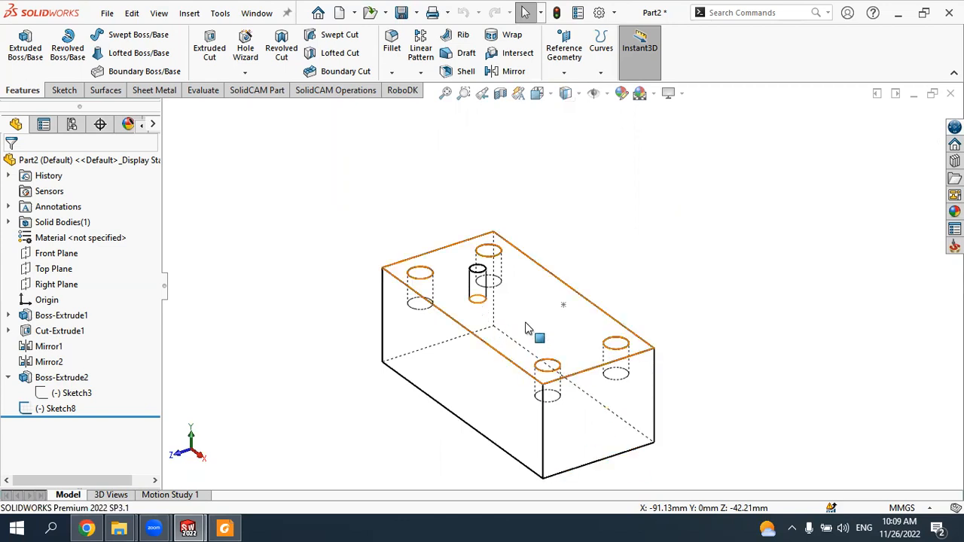
{"action": "middle_click_drag", "start_coordinate": [538, 340], "coordinate": [574, 256]}
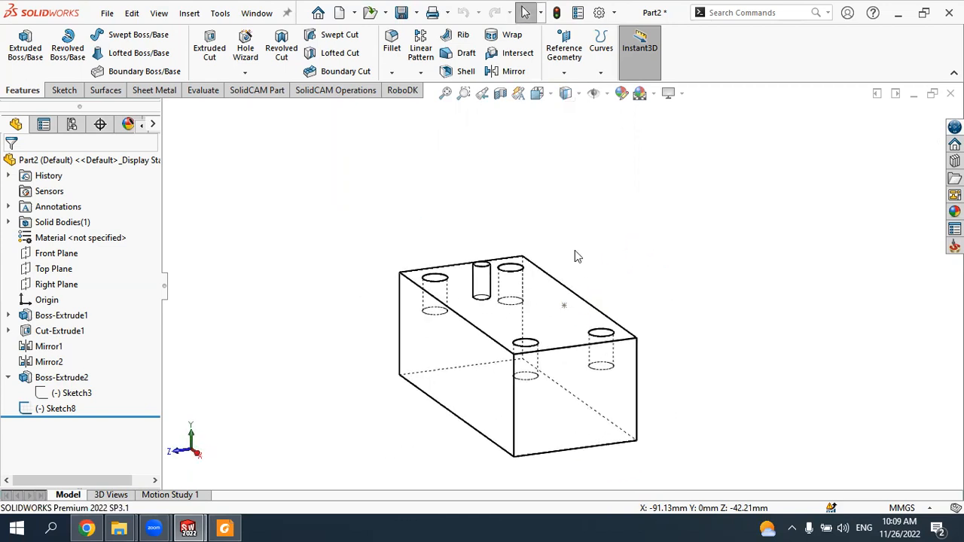
{"action": "left_click", "coordinate": [565, 93]}
{"action": "left_click", "coordinate": [567, 193]}
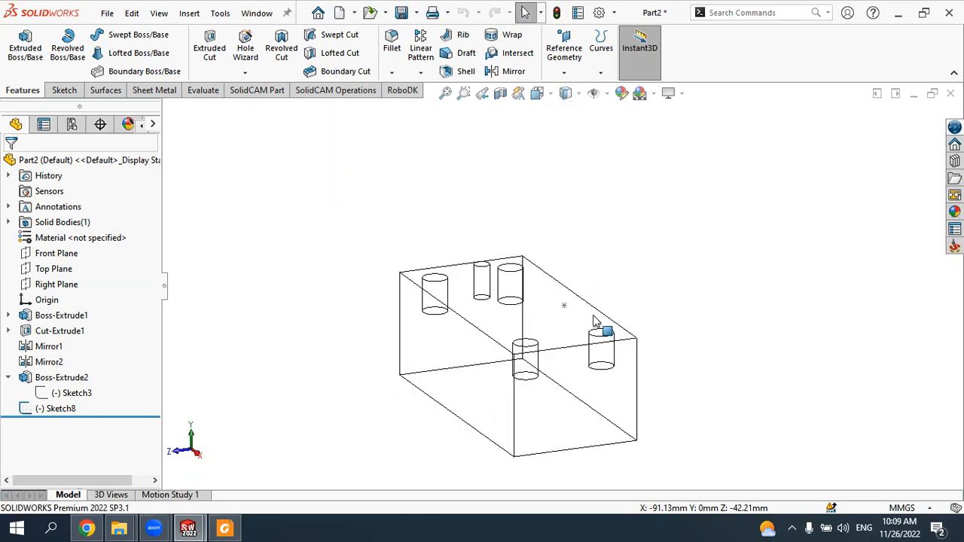
Step: Display the block in the Shaded With Edges style
{"action": "middle_click_drag", "start_coordinate": [593, 321], "coordinate": [603, 254]}
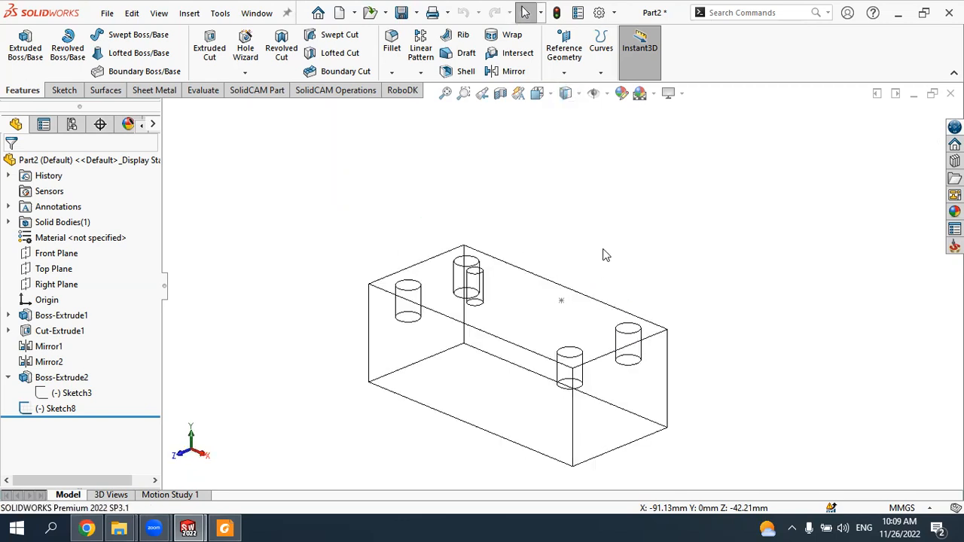
{"action": "left_click", "coordinate": [567, 95]}
{"action": "left_click", "coordinate": [566, 113]}
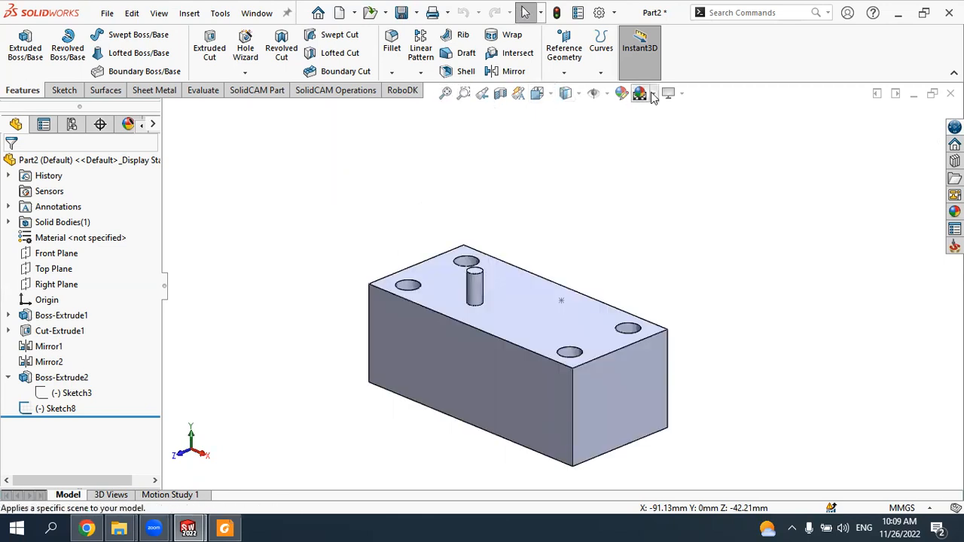
Step: Create a reference plane offset 60 mm above the block's top face
{"action": "left_click", "coordinate": [607, 96]}
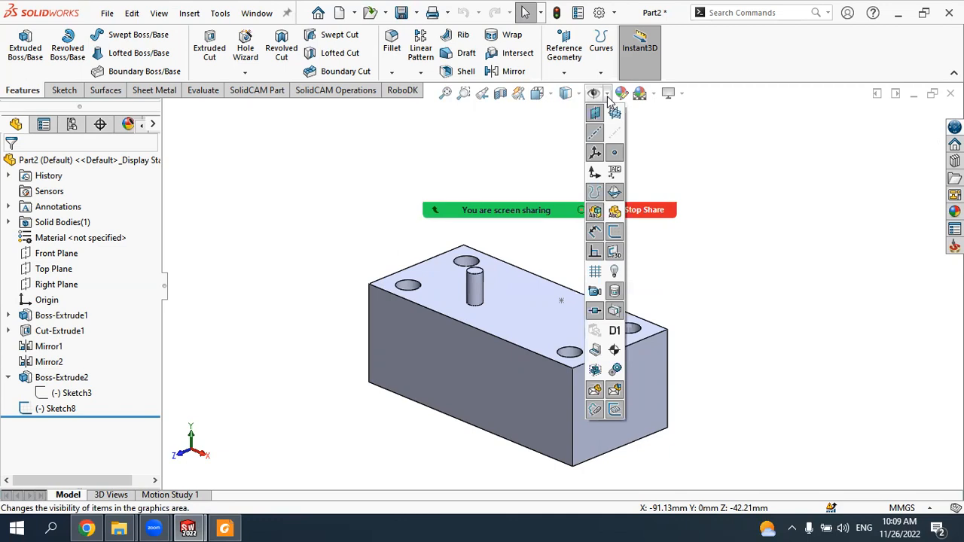
{"action": "left_click", "coordinate": [493, 148]}
{"action": "left_click", "coordinate": [564, 73]}
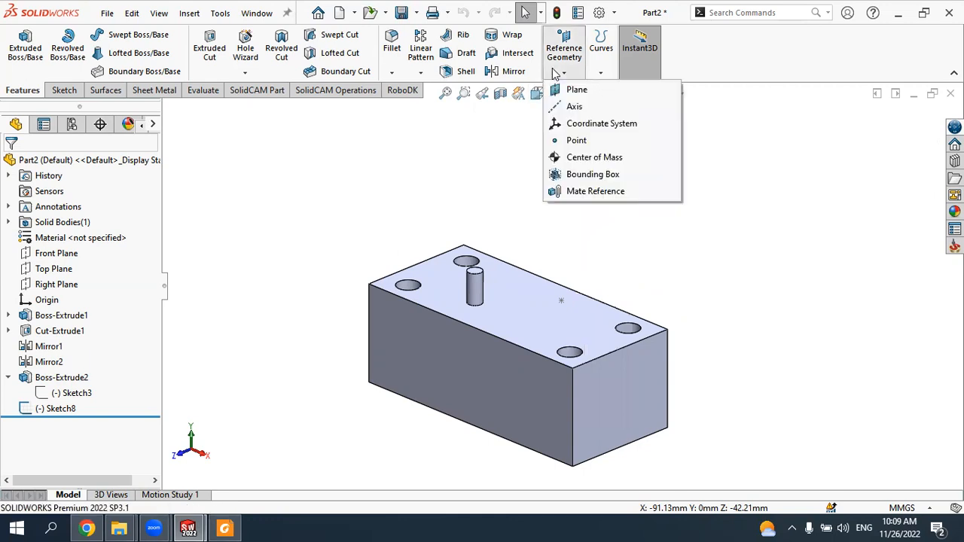
{"action": "left_click", "coordinate": [574, 90]}
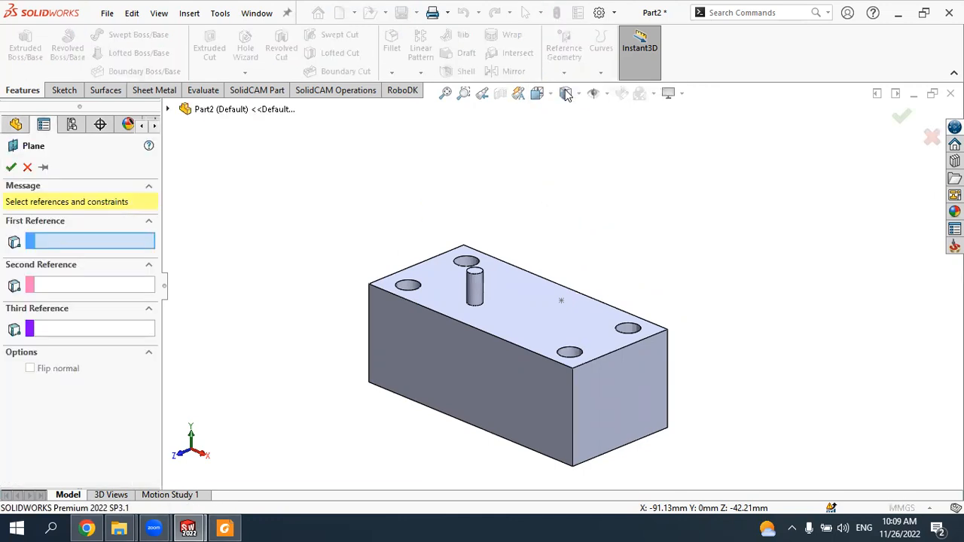
{"action": "left_click", "coordinate": [527, 300]}
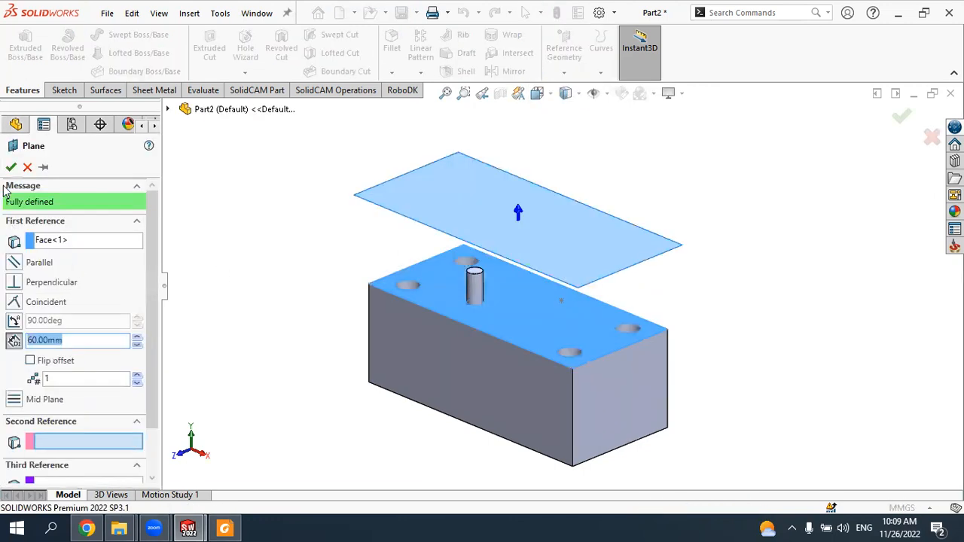
{"action": "right_click", "coordinate": [301, 260]}
{"action": "scroll", "coordinate": [464, 239], "scroll_direction": "up", "scroll_amount": 2}
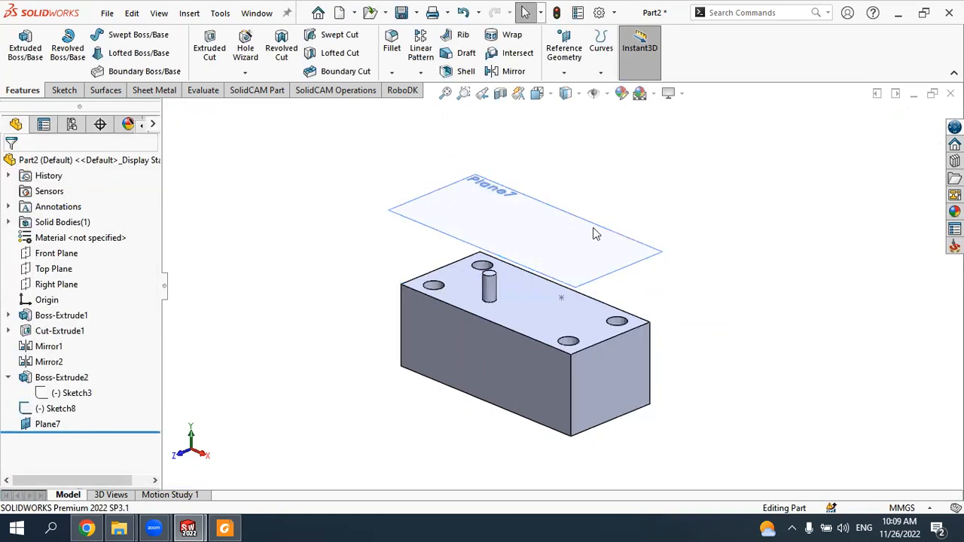
{"action": "middle_click_drag", "start_coordinate": [532, 117], "coordinate": [576, 155]}
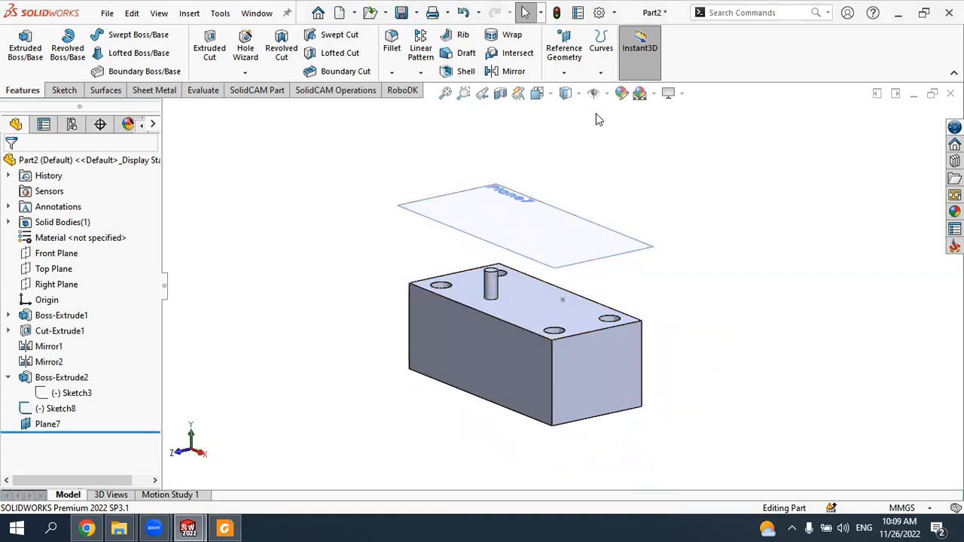
Step: Hide the reference planes with the View Planes visibility setting and show them again
{"action": "scroll", "coordinate": [592, 97], "scroll_direction": "down", "scroll_amount": 3}
{"action": "scroll", "coordinate": [591, 105], "scroll_direction": "up", "scroll_amount": 2}
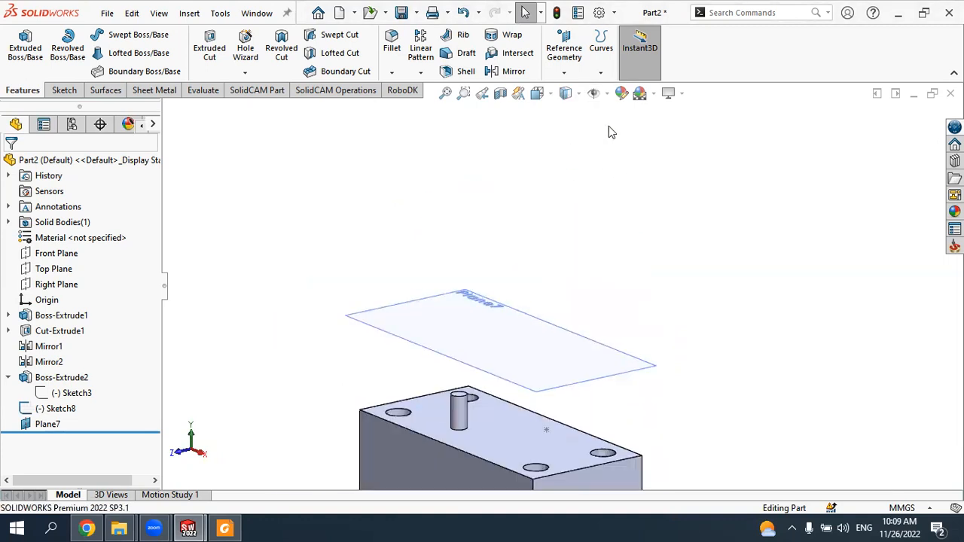
{"action": "scroll", "coordinate": [622, 161], "scroll_direction": "up", "scroll_amount": 1}
{"action": "scroll", "coordinate": [589, 266], "scroll_direction": "up", "scroll_amount": 2}
{"action": "scroll", "coordinate": [604, 223], "scroll_direction": "down", "scroll_amount": 1}
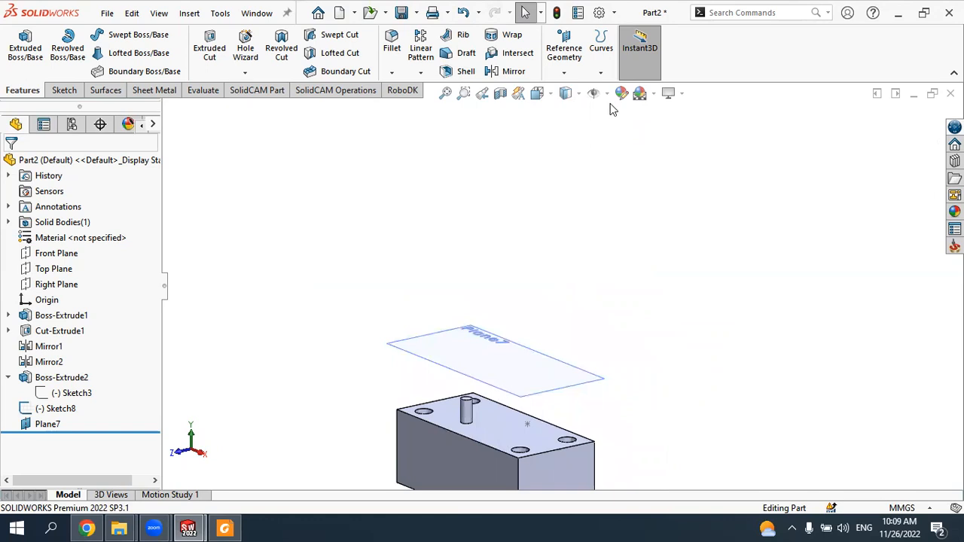
{"action": "left_click", "coordinate": [606, 98]}
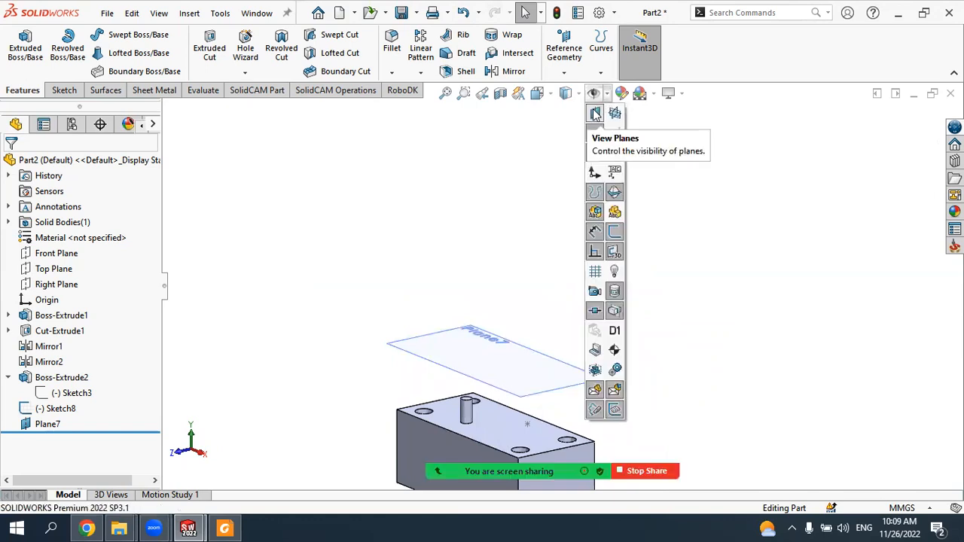
{"action": "left_click", "coordinate": [596, 113]}
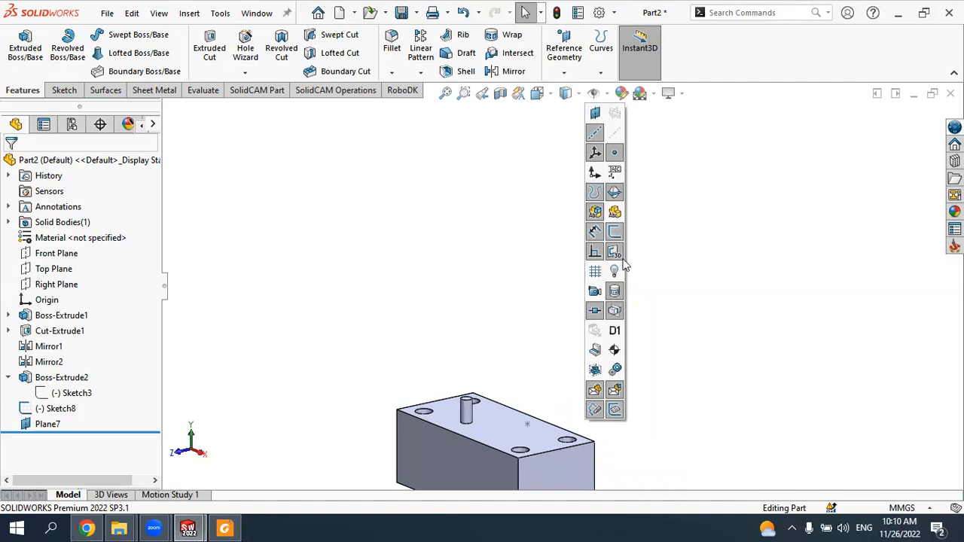
{"action": "left_click", "coordinate": [594, 113]}
{"action": "left_click", "coordinate": [497, 197]}
{"action": "scroll", "coordinate": [493, 260], "scroll_direction": "up", "scroll_amount": 3}
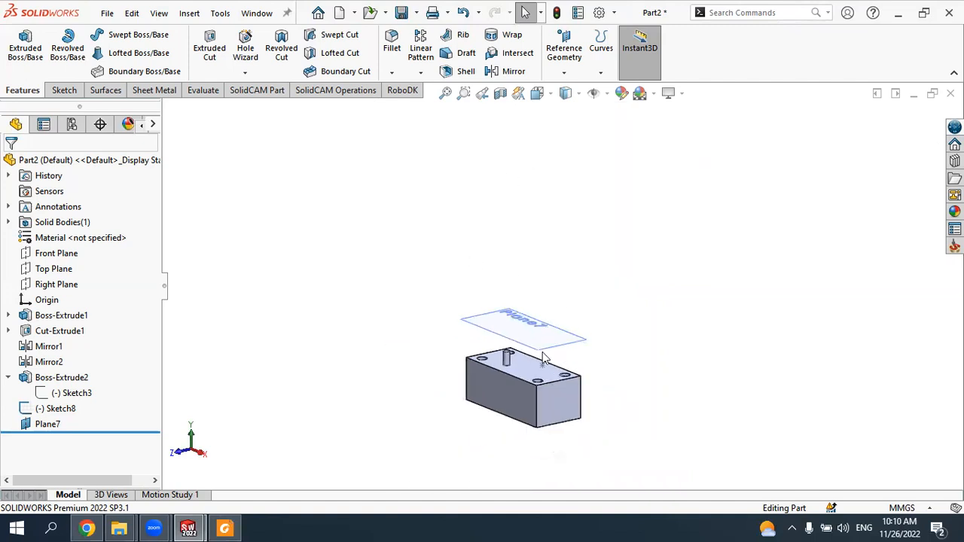
{"action": "scroll", "coordinate": [557, 337], "scroll_direction": "up", "scroll_amount": 2}
{"action": "scroll", "coordinate": [550, 322], "scroll_direction": "down", "scroll_amount": 3}
{"action": "middle_click_drag", "start_coordinate": [549, 328], "coordinate": [546, 249]}
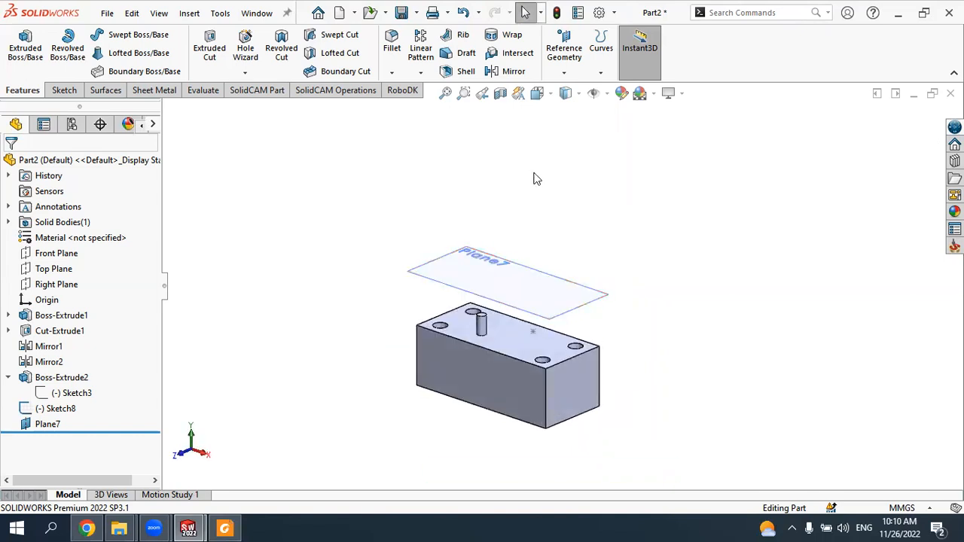
Step: Try green, yellow and checkered texture appearances on the whole part, and discard the appearance change
{"action": "left_click", "coordinate": [622, 93]}
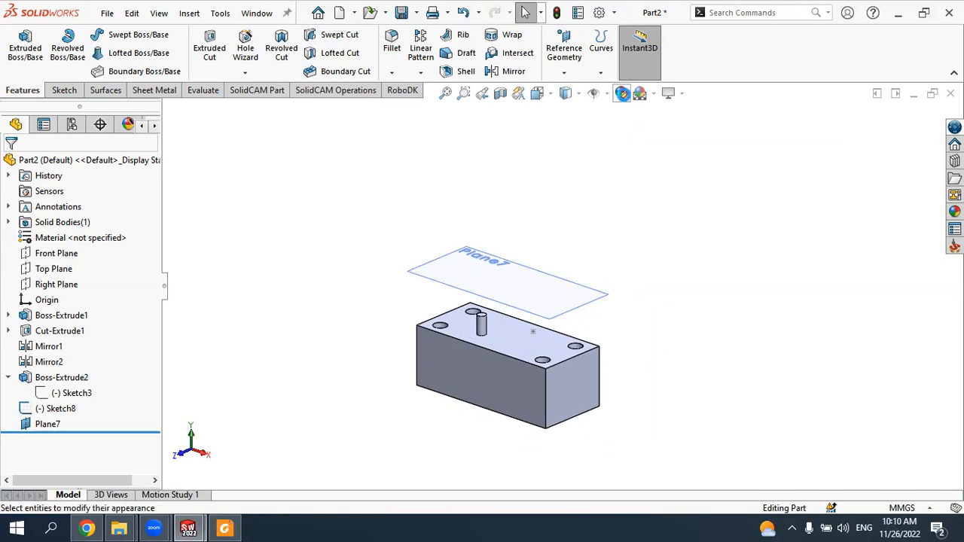
{"action": "left_click", "coordinate": [622, 94]}
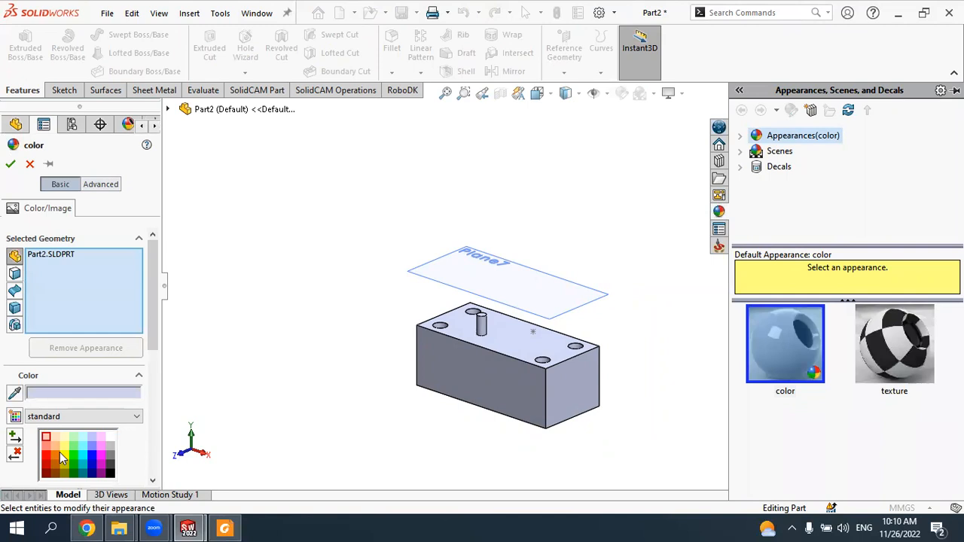
{"action": "left_click", "coordinate": [73, 455]}
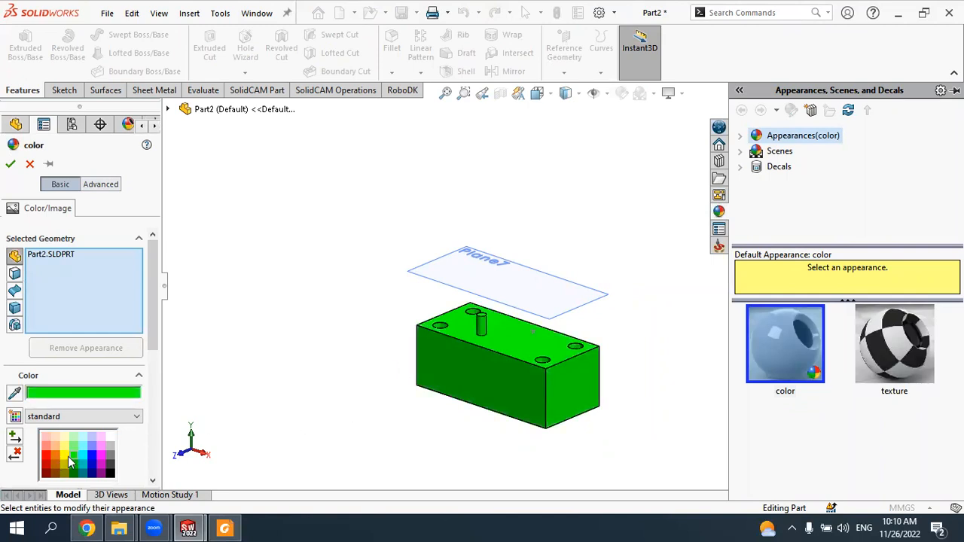
{"action": "left_click", "coordinate": [68, 458]}
{"action": "middle_click_drag", "start_coordinate": [465, 386], "coordinate": [544, 326]}
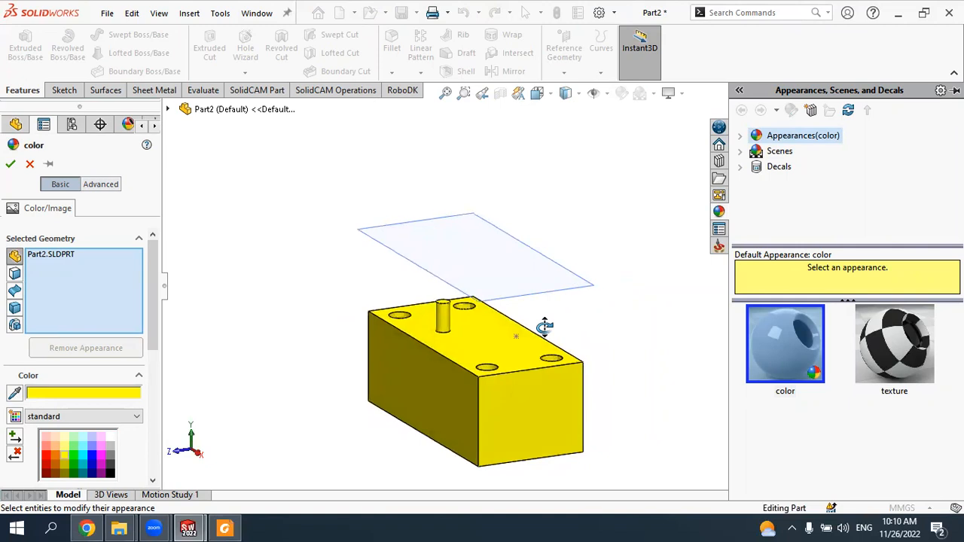
{"action": "left_click", "coordinate": [883, 337]}
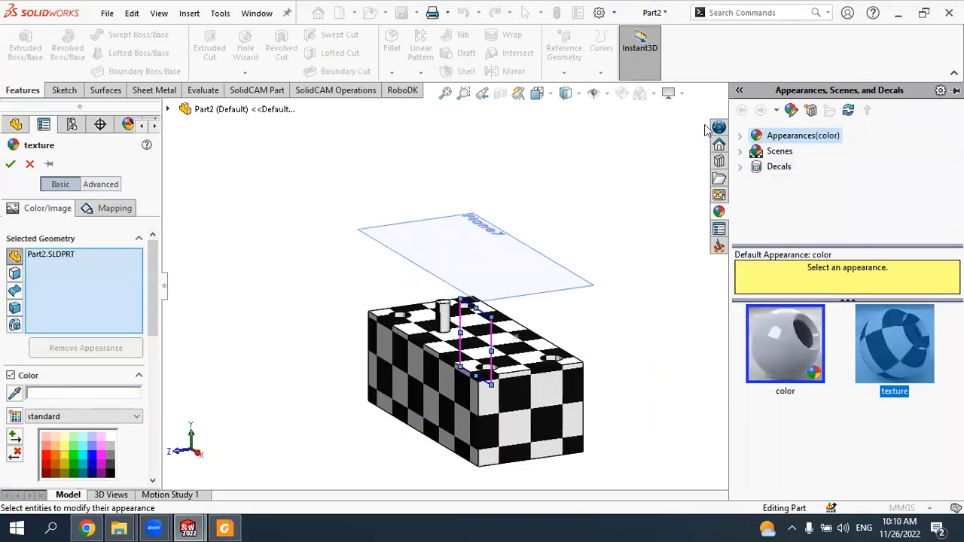
{"action": "left_click", "coordinate": [30, 164]}
Step: Try the Backdrop - Grey with Overhead Light and Soft Spotlight scenes, and return to the Plain White scene
{"action": "left_click", "coordinate": [653, 94]}
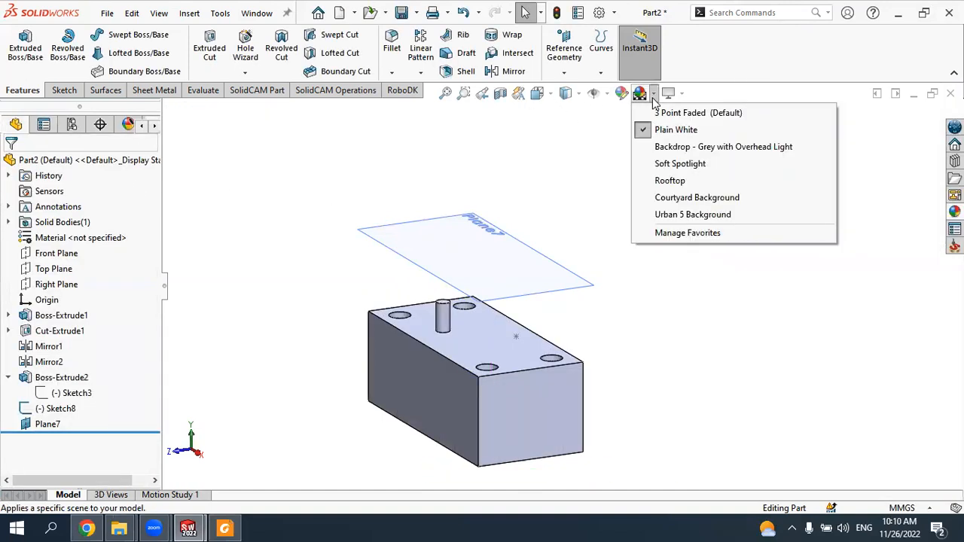
{"action": "left_click", "coordinate": [662, 146]}
{"action": "left_click", "coordinate": [645, 93]}
{"action": "left_click", "coordinate": [663, 164]}
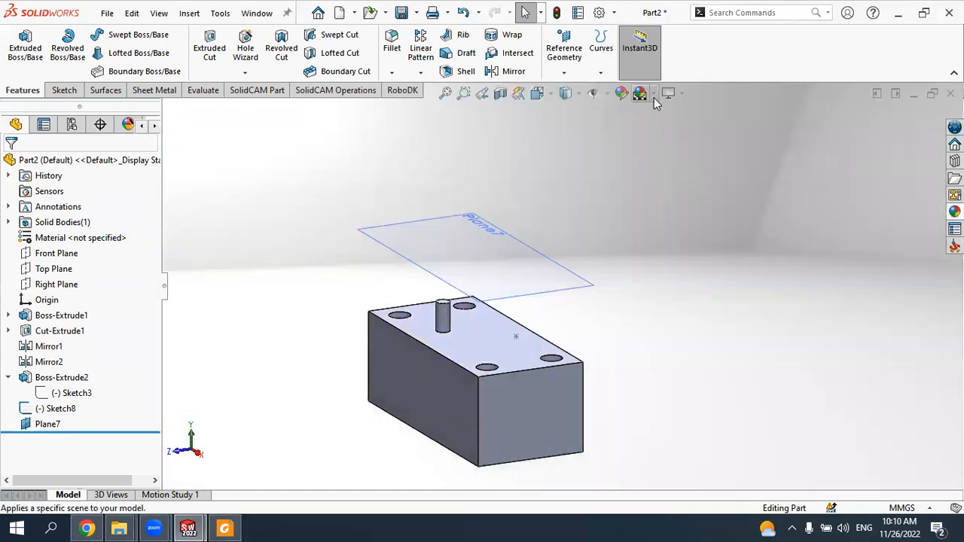
{"action": "left_click", "coordinate": [652, 94]}
{"action": "left_click", "coordinate": [649, 127]}
{"action": "middle_click_drag", "start_coordinate": [596, 173], "coordinate": [642, 161]}
Step: Turn on the Ambient Occlusion and Perspective view settings for the block
{"action": "left_click", "coordinate": [682, 94]}
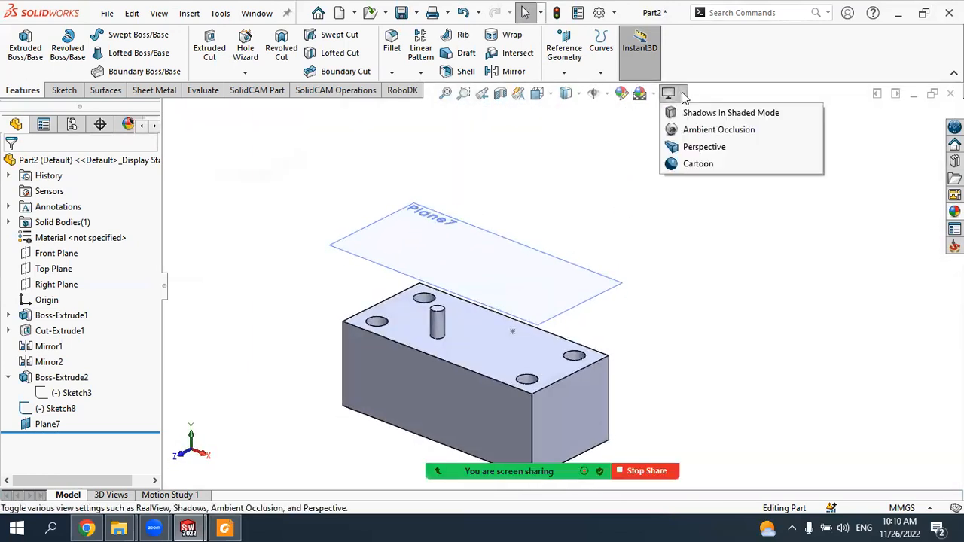
{"action": "left_click", "coordinate": [705, 131]}
{"action": "left_click", "coordinate": [682, 95]}
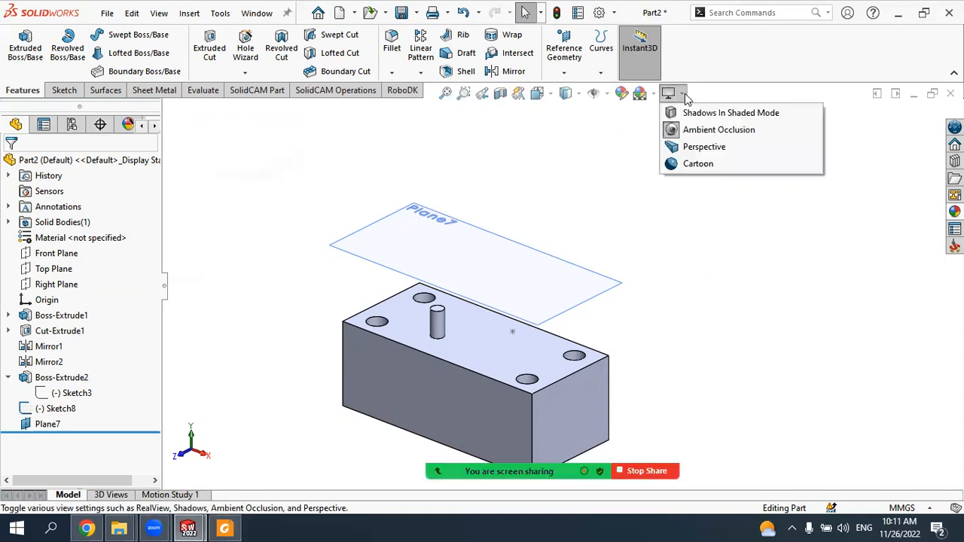
{"action": "left_click", "coordinate": [695, 147]}
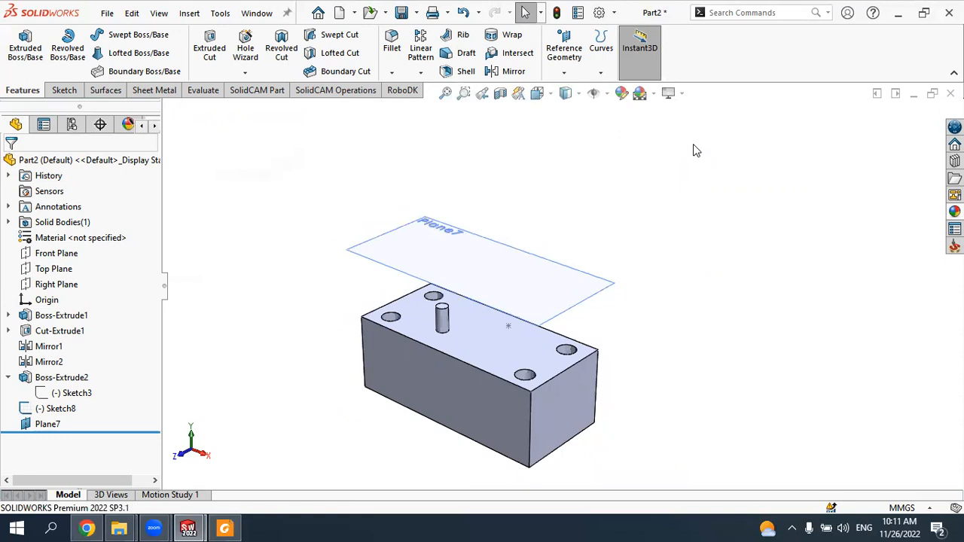
{"action": "middle_click_drag", "start_coordinate": [714, 211], "coordinate": [753, 180]}
Step: Turn on the Cartoon view setting to show its effect on the block, and turn it off again
{"action": "left_click", "coordinate": [685, 92]}
{"action": "left_click", "coordinate": [686, 165]}
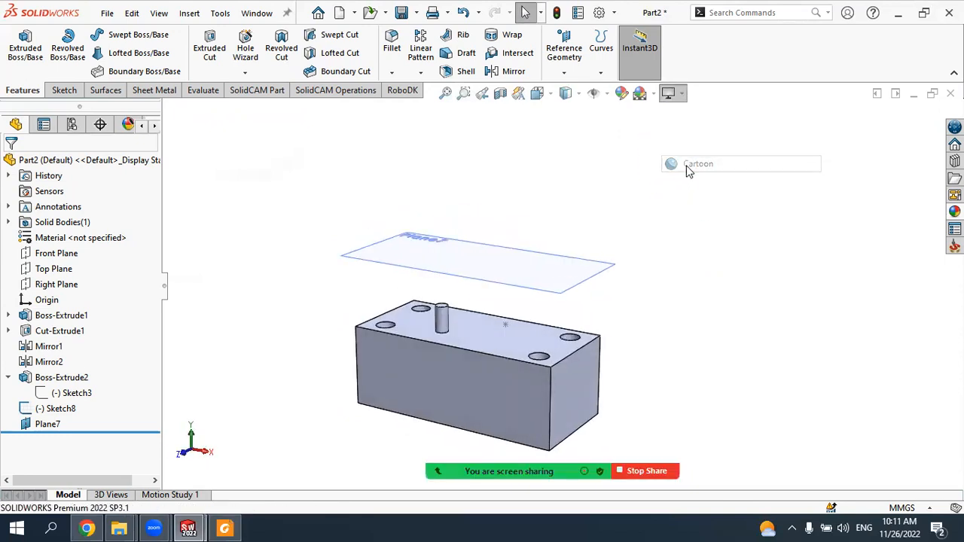
{"action": "middle_click_drag", "start_coordinate": [685, 178], "coordinate": [655, 188]}
{"action": "left_click", "coordinate": [680, 93]}
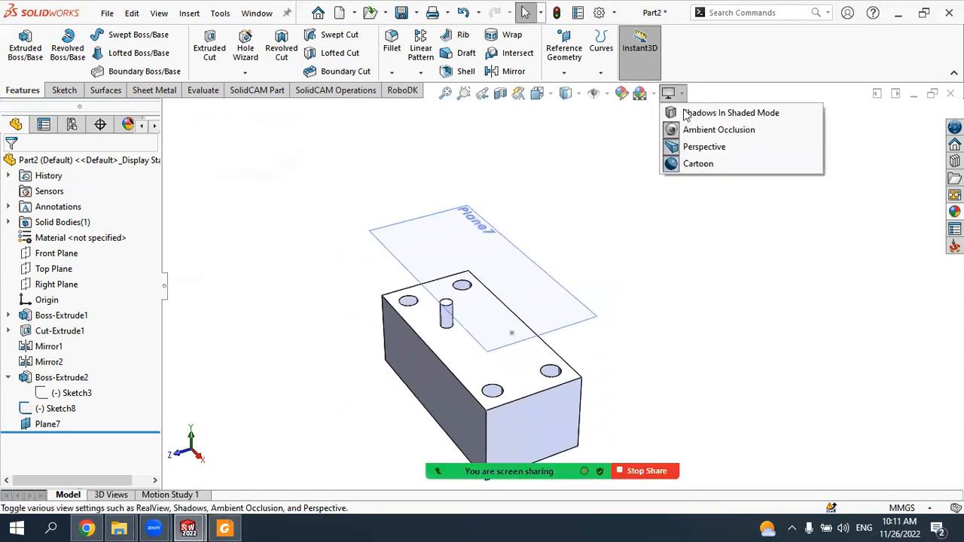
{"action": "left_click", "coordinate": [697, 165]}
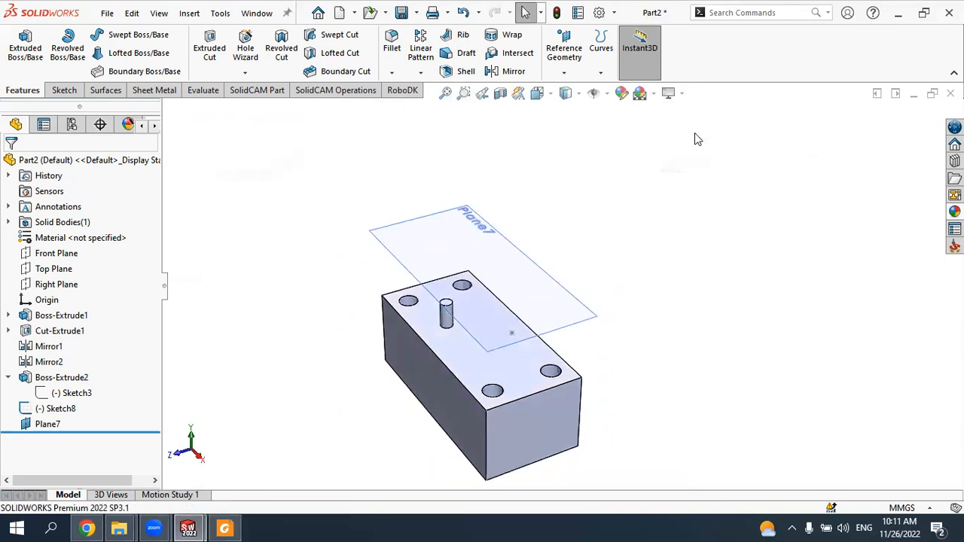
Step: Turn off the Perspective view setting
{"action": "left_click", "coordinate": [681, 92]}
{"action": "left_click", "coordinate": [696, 147]}
{"action": "left_click", "coordinate": [680, 93]}
{"action": "left_click", "coordinate": [683, 143]}
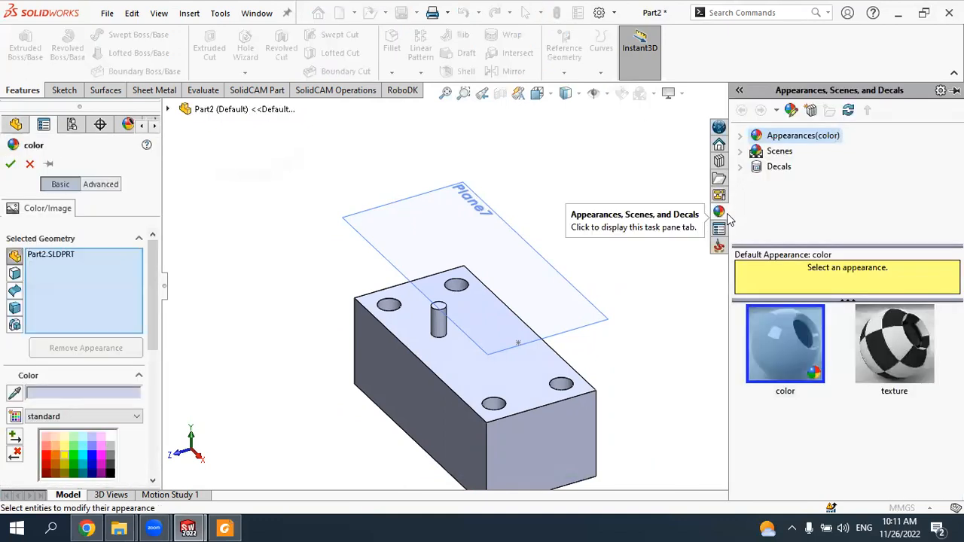
Step: Apply the Kitchen Background scene from Presentation Scenes to the graphics view and accept the appearance settings
{"action": "left_click", "coordinate": [741, 151]}
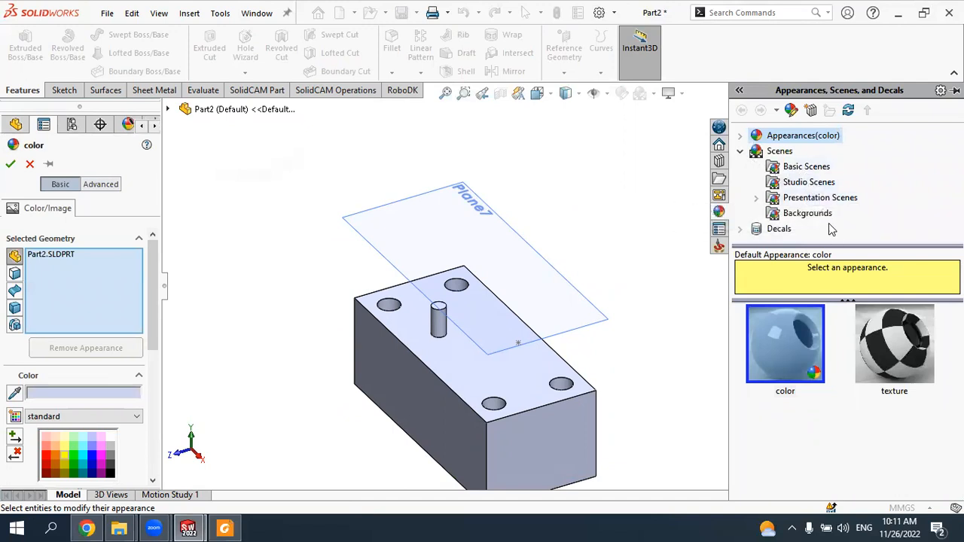
{"action": "left_click", "coordinate": [798, 167]}
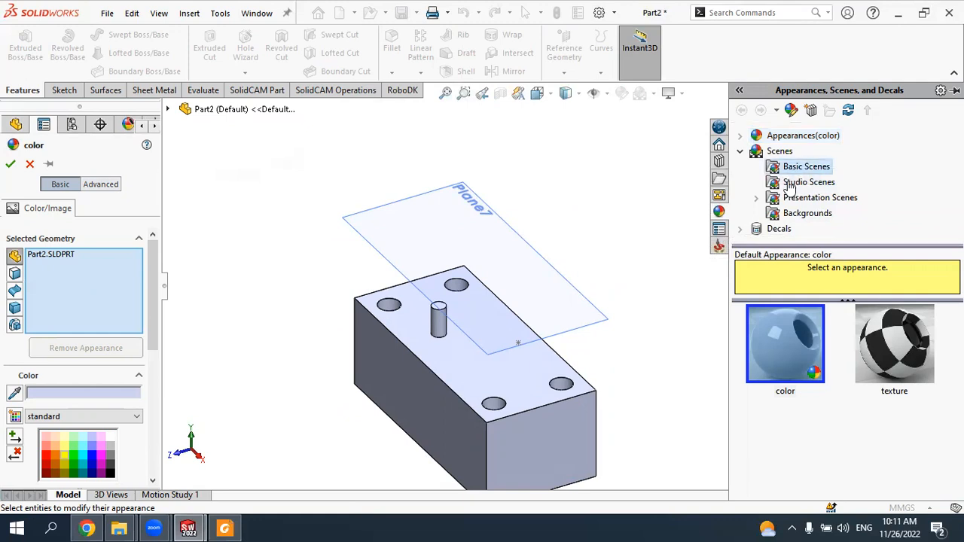
{"action": "left_click", "coordinate": [801, 199]}
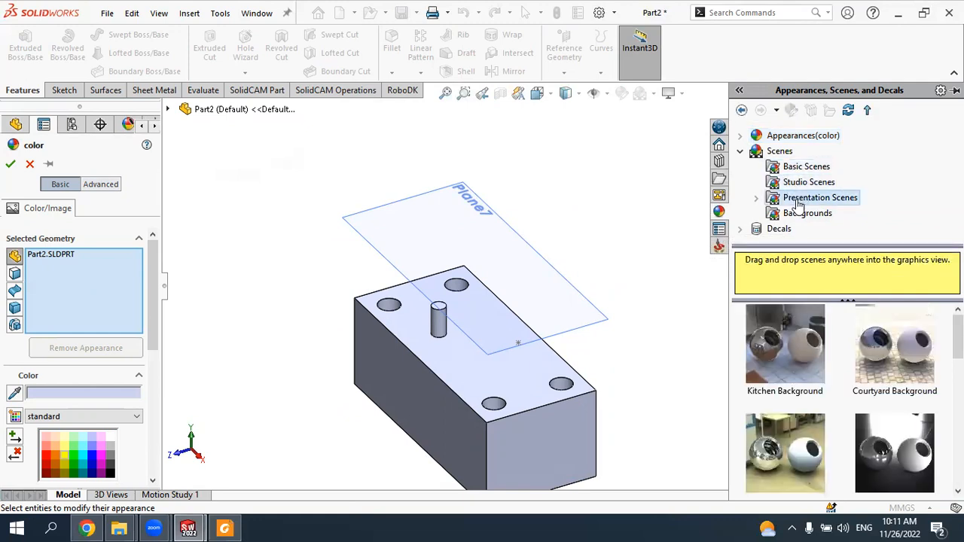
{"action": "scroll", "coordinate": [851, 346], "scroll_direction": "down", "scroll_amount": 5}
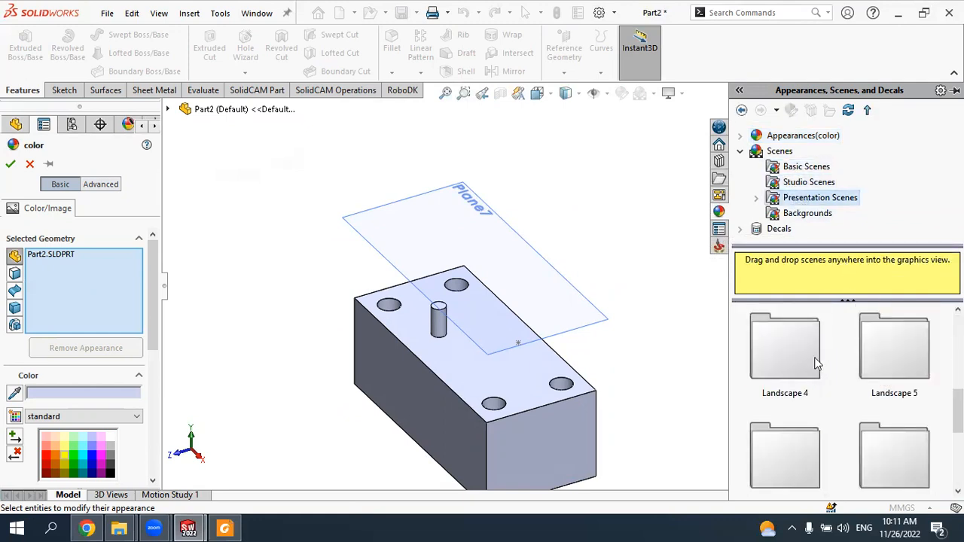
{"action": "scroll", "coordinate": [820, 358], "scroll_direction": "up", "scroll_amount": 5}
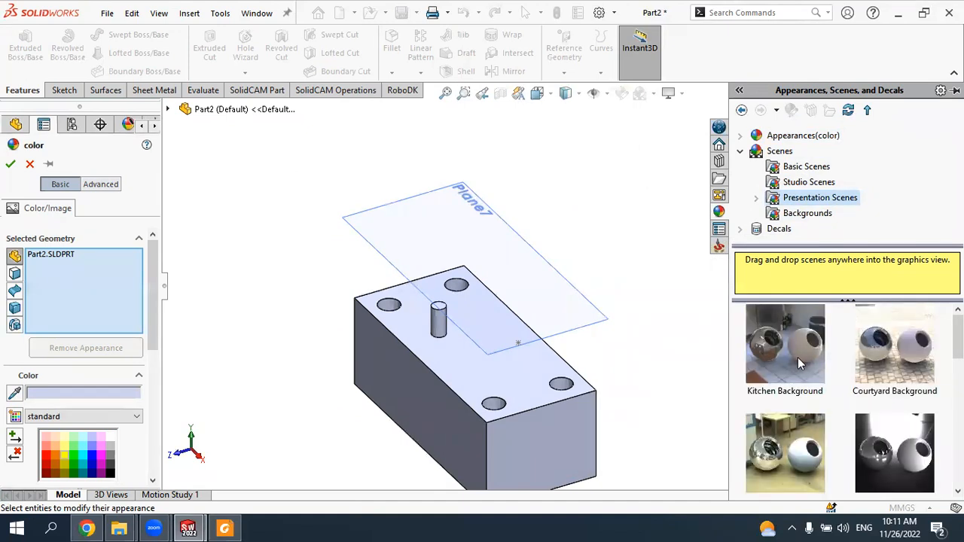
{"action": "left_click", "coordinate": [794, 359]}
{"action": "left_click_drag", "start_coordinate": [792, 344], "coordinate": [459, 363]}
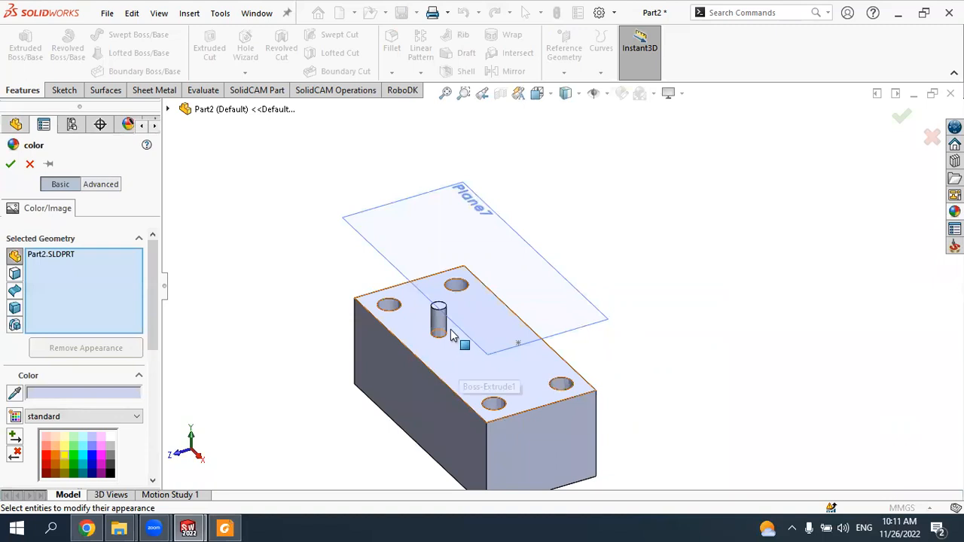
{"action": "left_click", "coordinate": [11, 163]}
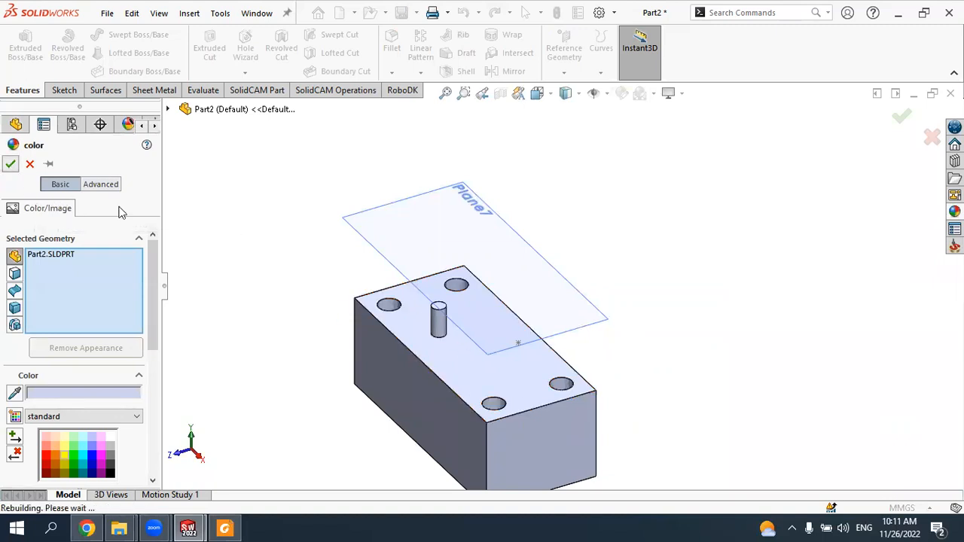
Step: Fit the whole model in view, and enlarge the region around the cylindrical pin twice with Zoom to Area
{"action": "middle_click_drag", "start_coordinate": [326, 327], "coordinate": [339, 310]}
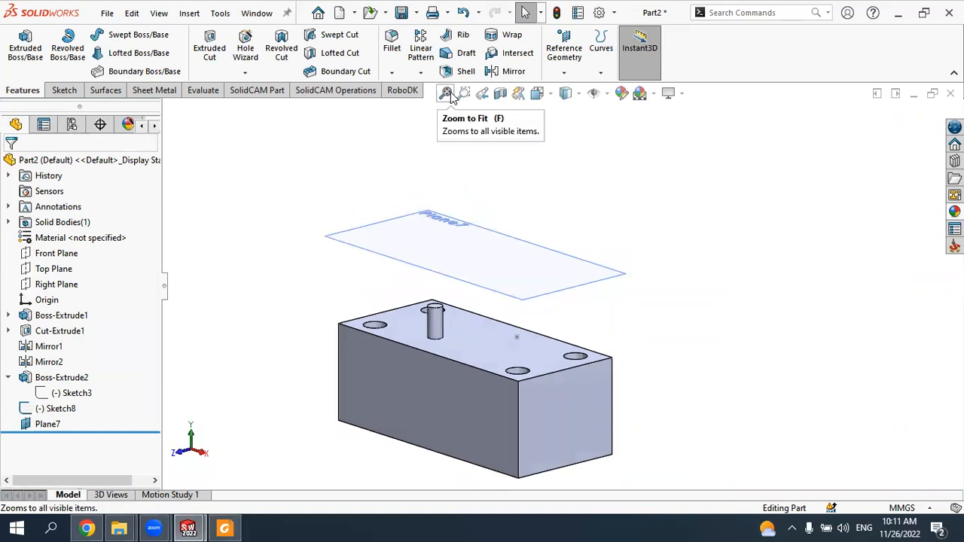
{"action": "left_click", "coordinate": [446, 94]}
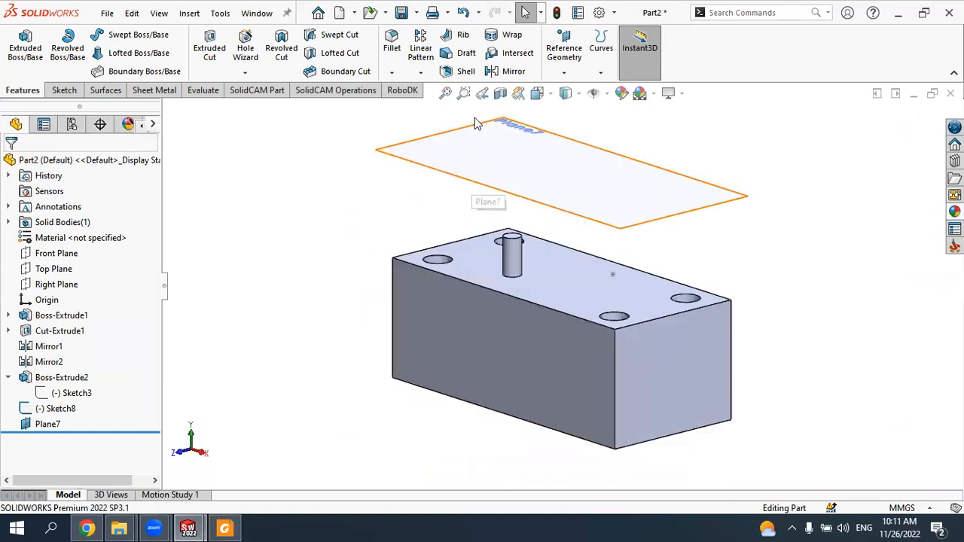
{"action": "left_click", "coordinate": [464, 95]}
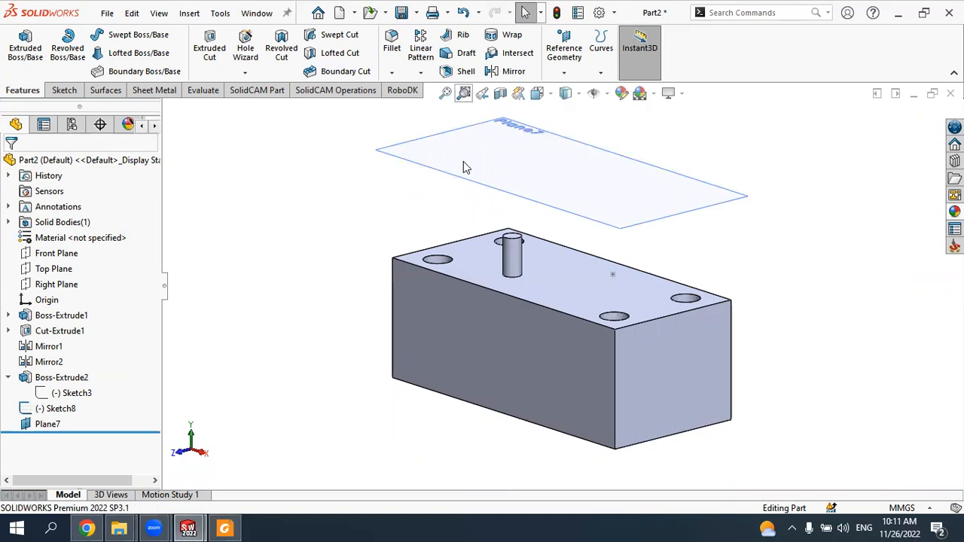
{"action": "left_click_drag", "start_coordinate": [373, 218], "coordinate": [579, 366]}
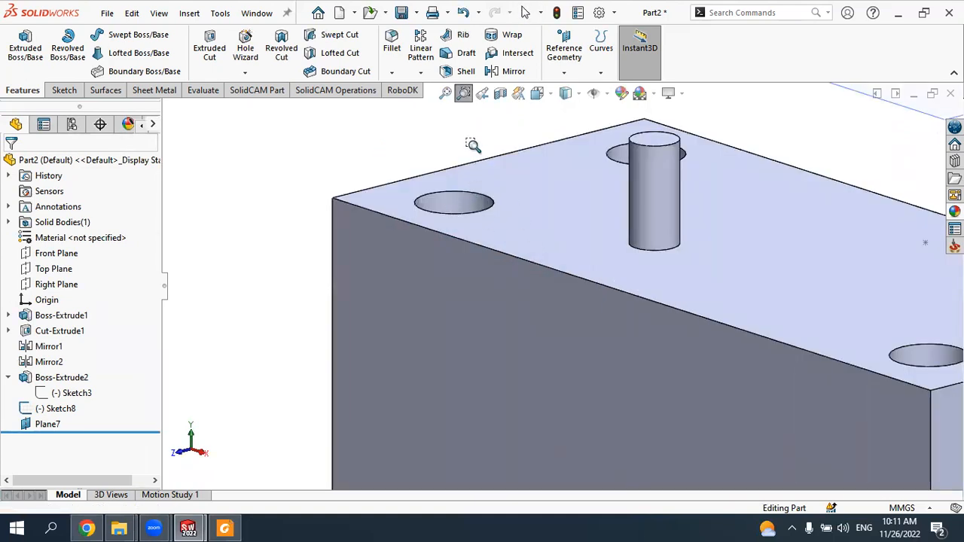
{"action": "scroll", "coordinate": [503, 218], "scroll_direction": "up", "scroll_amount": 2}
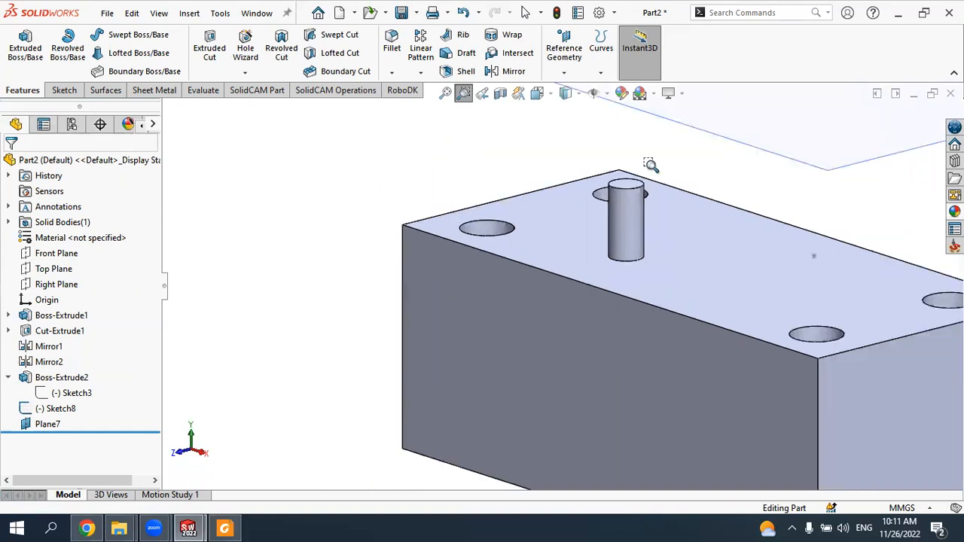
{"action": "left_click_drag", "start_coordinate": [570, 140], "coordinate": [786, 363]}
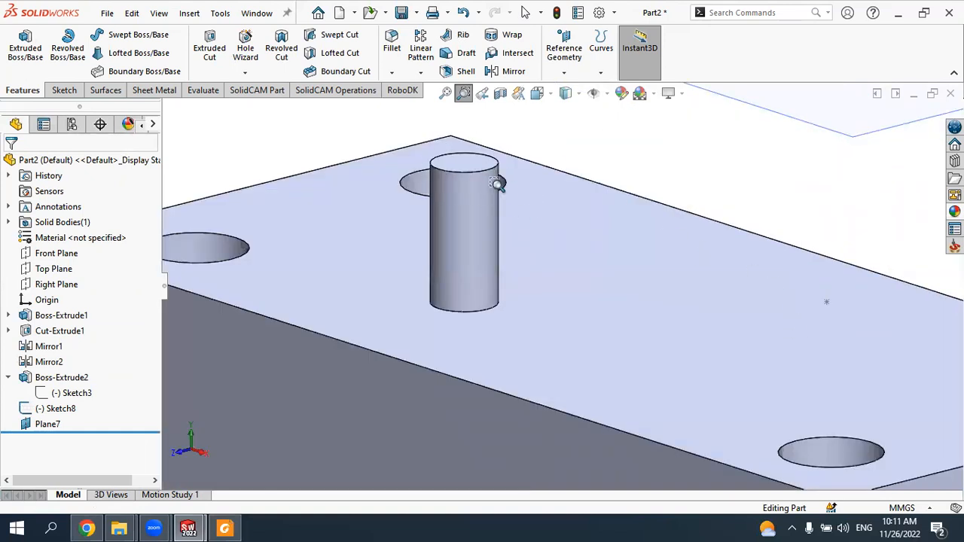
Step: Zoom far out from the block, leave Zoom to Area, and fit all visible items back in view
{"action": "scroll", "coordinate": [513, 218], "scroll_direction": "up", "scroll_amount": 10}
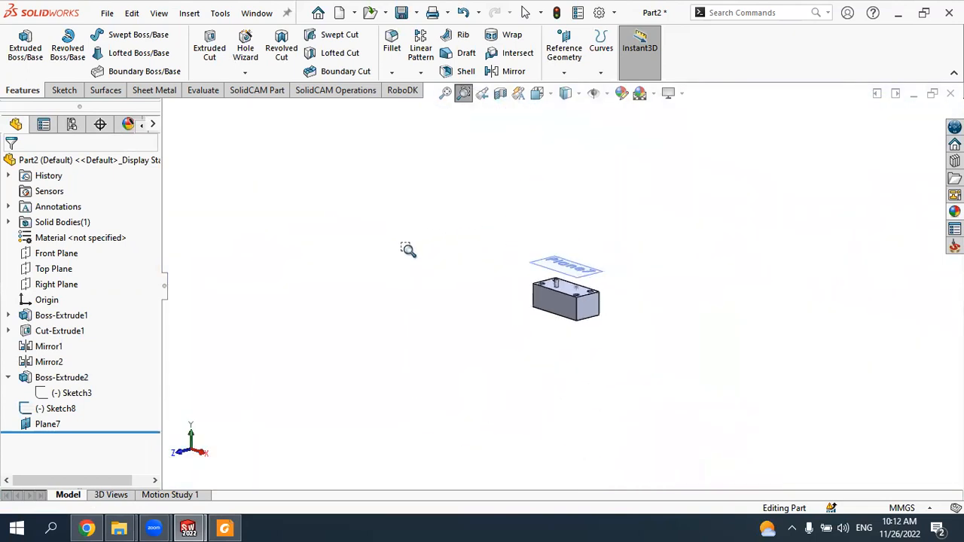
{"action": "scroll", "coordinate": [408, 250], "scroll_direction": "up", "scroll_amount": 2}
{"action": "mouse_move", "coordinate": [442, 252]}
{"action": "middle_mouse_down"}
{"action": "mouse_move", "coordinate": [466, 237]}
{"action": "mouse_move", "coordinate": [436, 236]}
{"action": "middle_mouse_up"}
{"action": "key", "text": "Escape"}
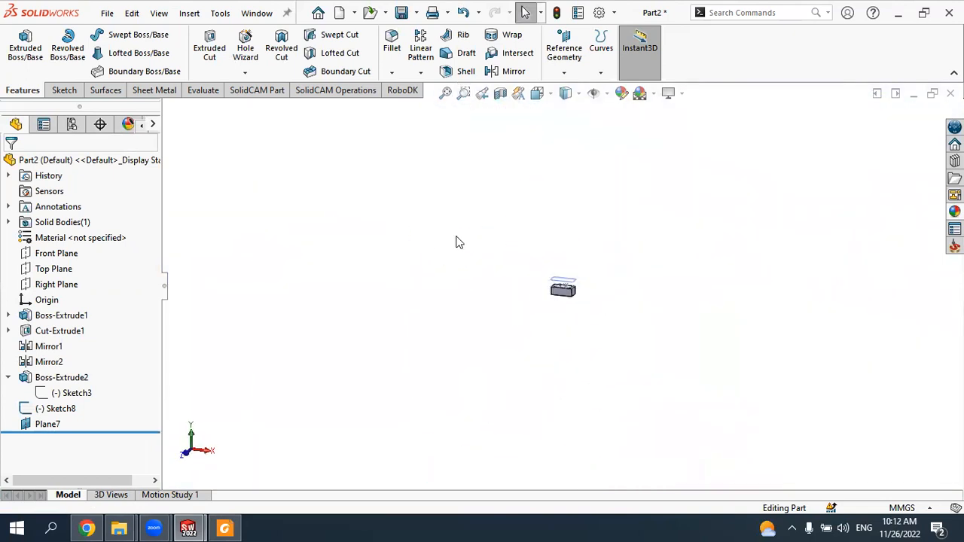
{"action": "left_click", "coordinate": [446, 93]}
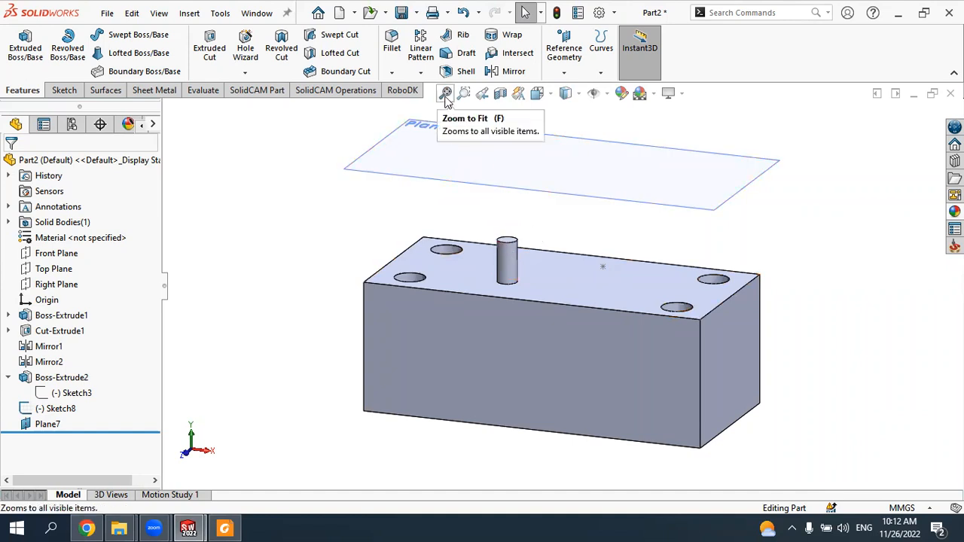
Step: Demonstrate Zoom to Fit from the graphics area's shortcut commands, shrinking the block in between and fitting it again
{"action": "right_click", "coordinate": [289, 220]}
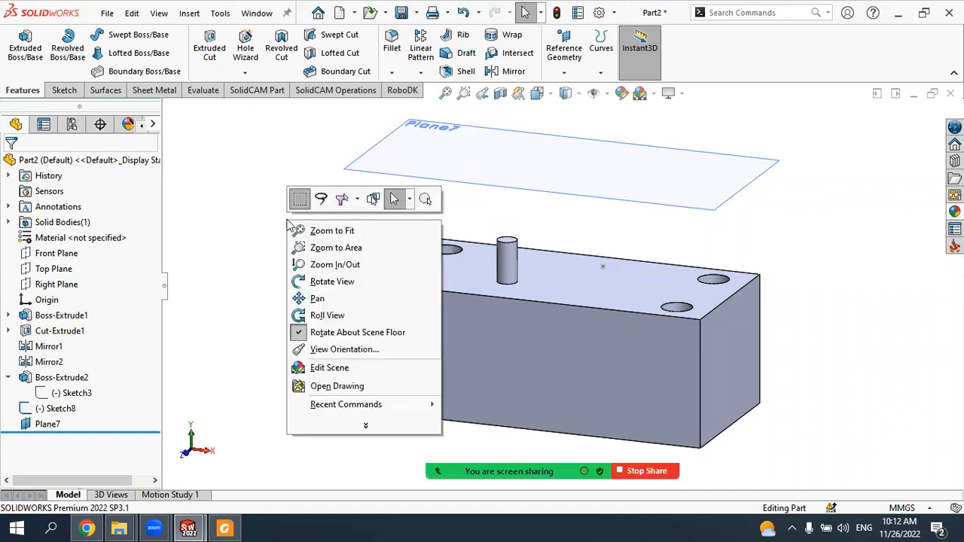
{"action": "left_click", "coordinate": [345, 236]}
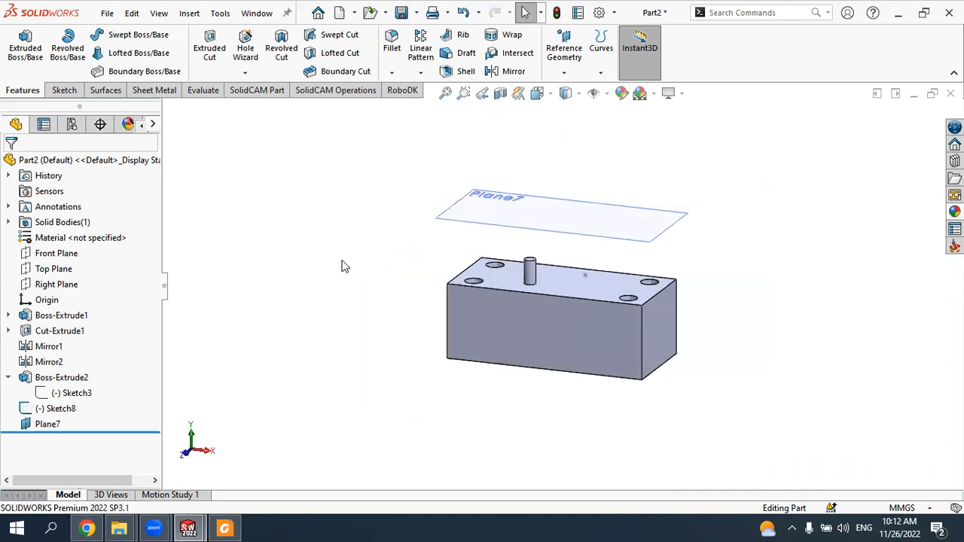
{"action": "right_click", "coordinate": [345, 226]}
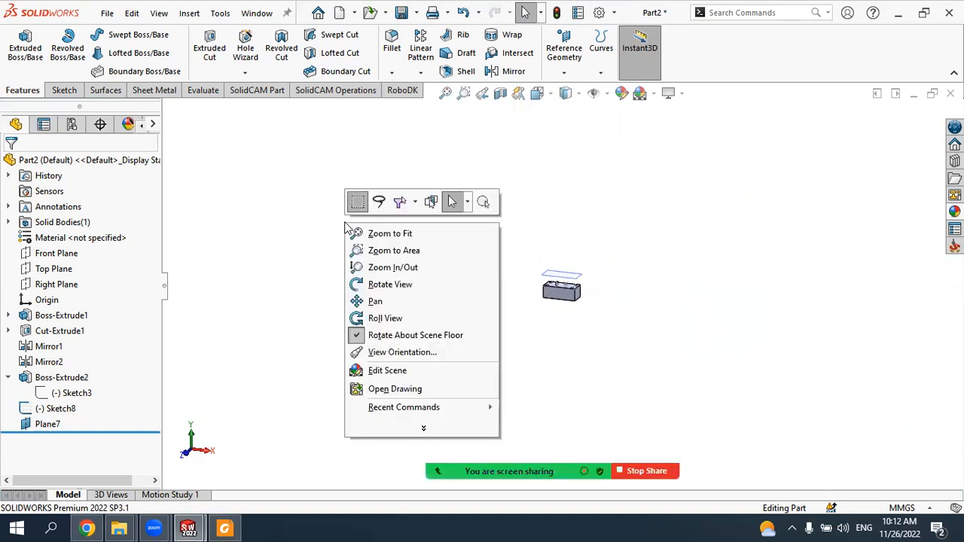
{"action": "left_click", "coordinate": [379, 234]}
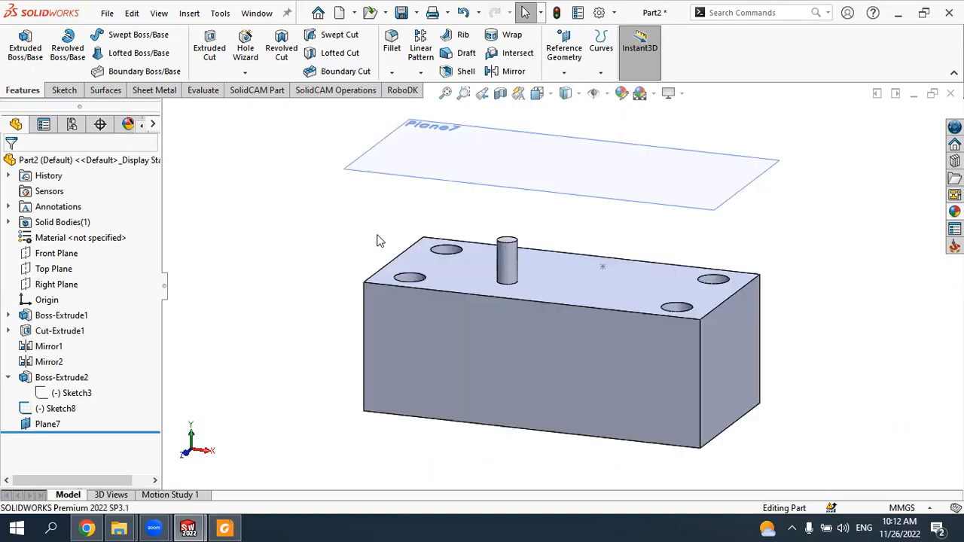
Step: Rotate the block slightly with the Rotate View command and return to the Select mode
{"action": "right_click", "coordinate": [325, 234]}
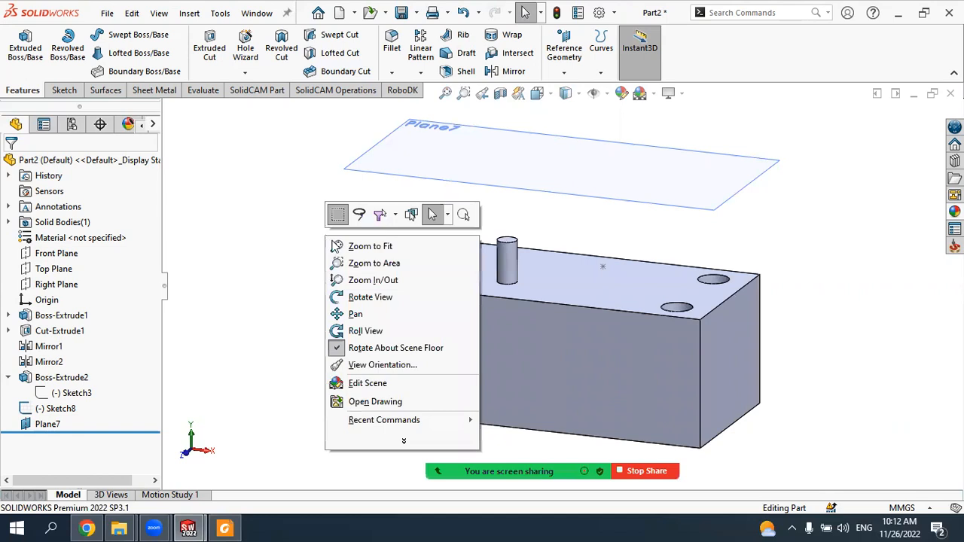
{"action": "left_click", "coordinate": [370, 298]}
{"action": "left_click_drag", "start_coordinate": [310, 228], "coordinate": [334, 230]}
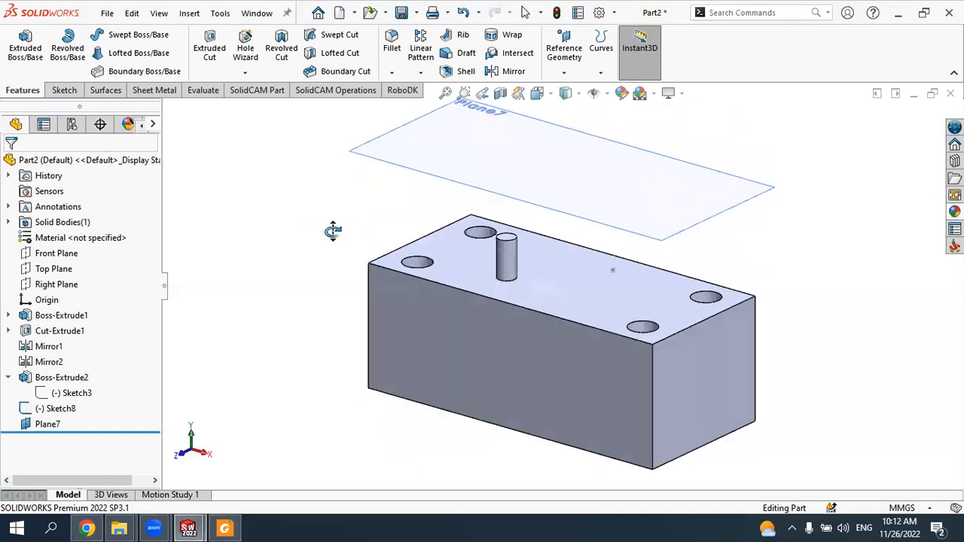
{"action": "right_click", "coordinate": [335, 238]}
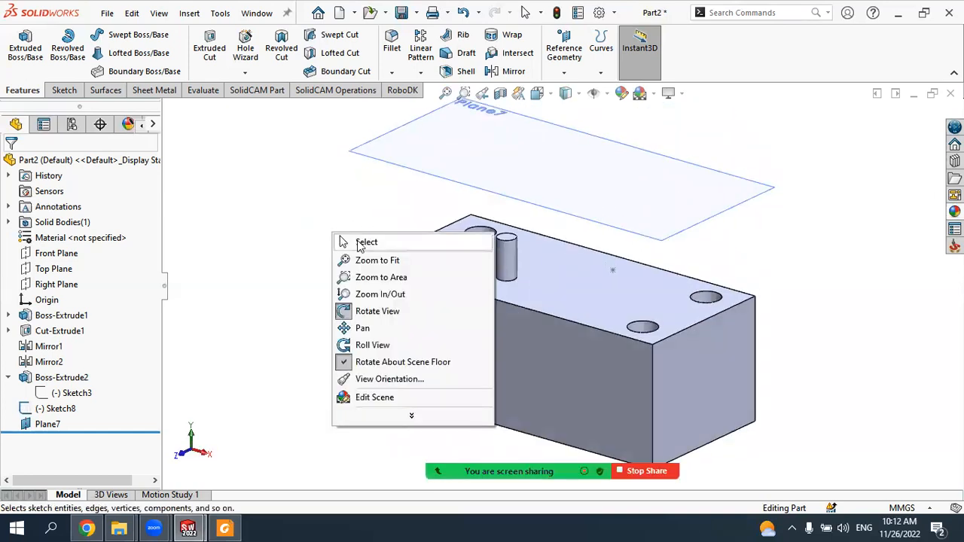
{"action": "left_click", "coordinate": [359, 243]}
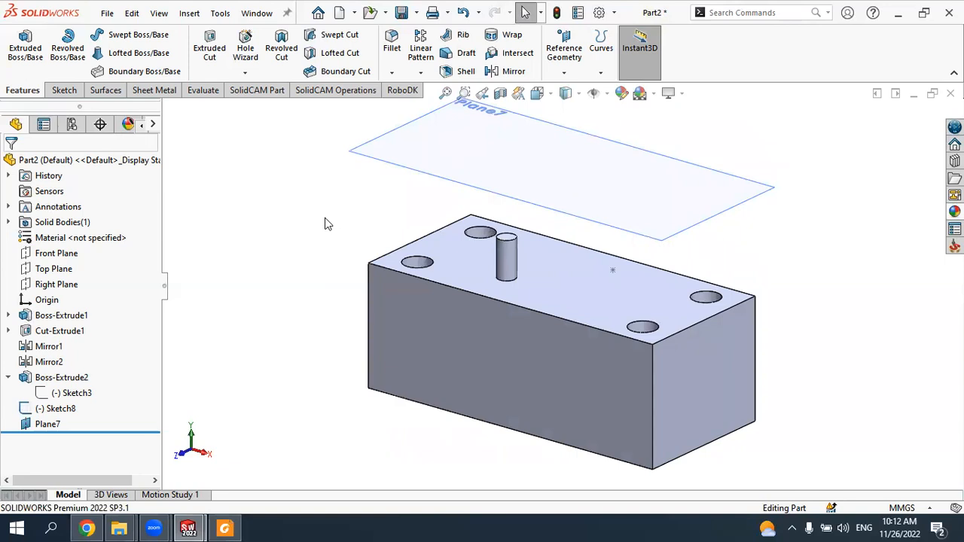
Step: Orbit the block freely, repeat the rotation with Rotate View, and leave the command to orbit freely again
{"action": "right_click", "coordinate": [325, 224]}
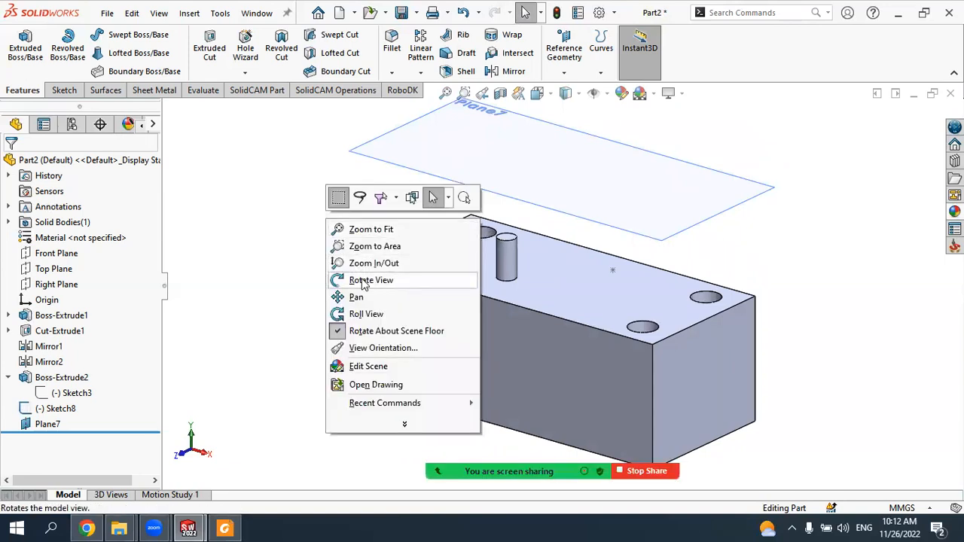
{"action": "left_click", "coordinate": [295, 243]}
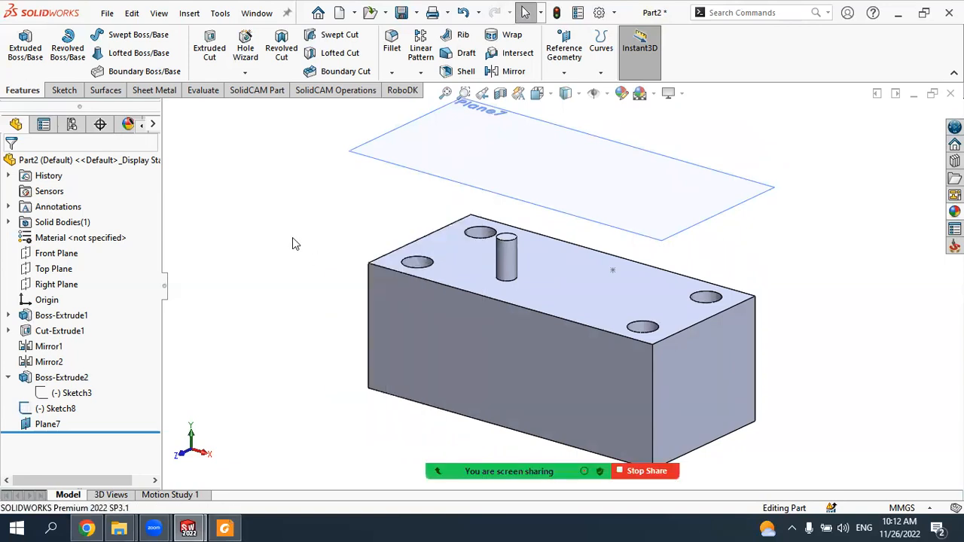
{"action": "mouse_move", "coordinate": [293, 239]}
{"action": "middle_mouse_down"}
{"action": "mouse_move", "coordinate": [312, 243]}
{"action": "mouse_move", "coordinate": [287, 217]}
{"action": "mouse_move", "coordinate": [308, 224]}
{"action": "mouse_move", "coordinate": [294, 222]}
{"action": "mouse_move", "coordinate": [299, 241]}
{"action": "mouse_move", "coordinate": [281, 219]}
{"action": "mouse_move", "coordinate": [323, 226]}
{"action": "mouse_move", "coordinate": [317, 234]}
{"action": "mouse_move", "coordinate": [301, 222]}
{"action": "mouse_move", "coordinate": [312, 233]}
{"action": "mouse_move", "coordinate": [288, 223]}
{"action": "mouse_move", "coordinate": [313, 231]}
{"action": "mouse_move", "coordinate": [293, 228]}
{"action": "middle_mouse_up"}
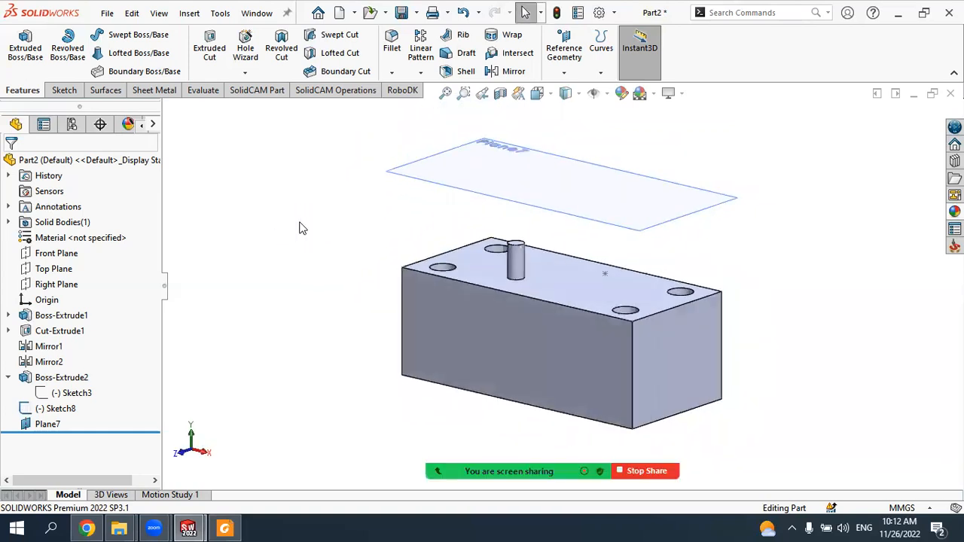
{"action": "right_click", "coordinate": [302, 226]}
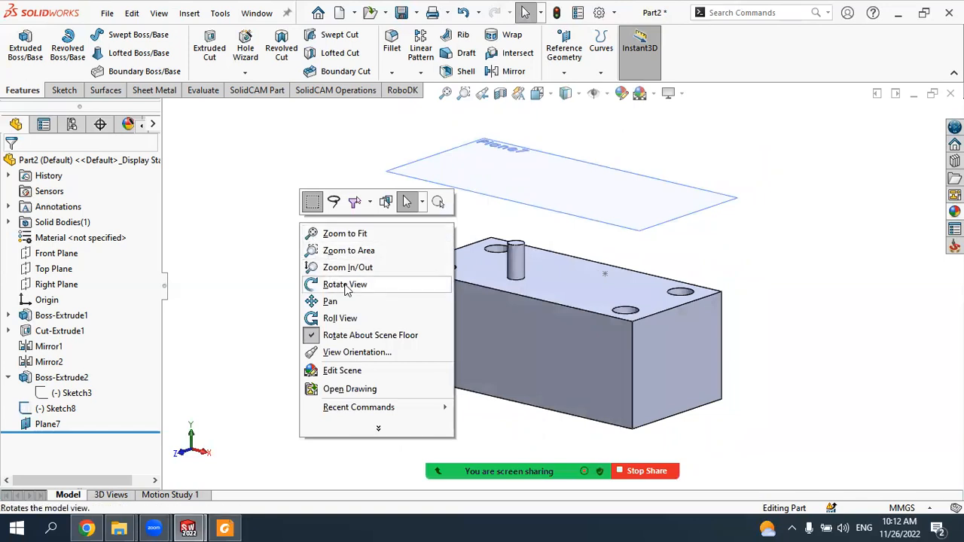
{"action": "left_click", "coordinate": [345, 284]}
{"action": "mouse_move", "coordinate": [326, 239]}
{"action": "left_mouse_down"}
{"action": "mouse_move", "coordinate": [361, 279]}
{"action": "mouse_move", "coordinate": [316, 249]}
{"action": "mouse_move", "coordinate": [351, 245]}
{"action": "mouse_move", "coordinate": [318, 244]}
{"action": "mouse_move", "coordinate": [368, 239]}
{"action": "mouse_move", "coordinate": [333, 251]}
{"action": "mouse_move", "coordinate": [396, 210]}
{"action": "mouse_move", "coordinate": [376, 249]}
{"action": "mouse_move", "coordinate": [394, 274]}
{"action": "mouse_move", "coordinate": [308, 254]}
{"action": "mouse_move", "coordinate": [341, 249]}
{"action": "left_mouse_up"}
{"action": "right_click", "coordinate": [331, 232]}
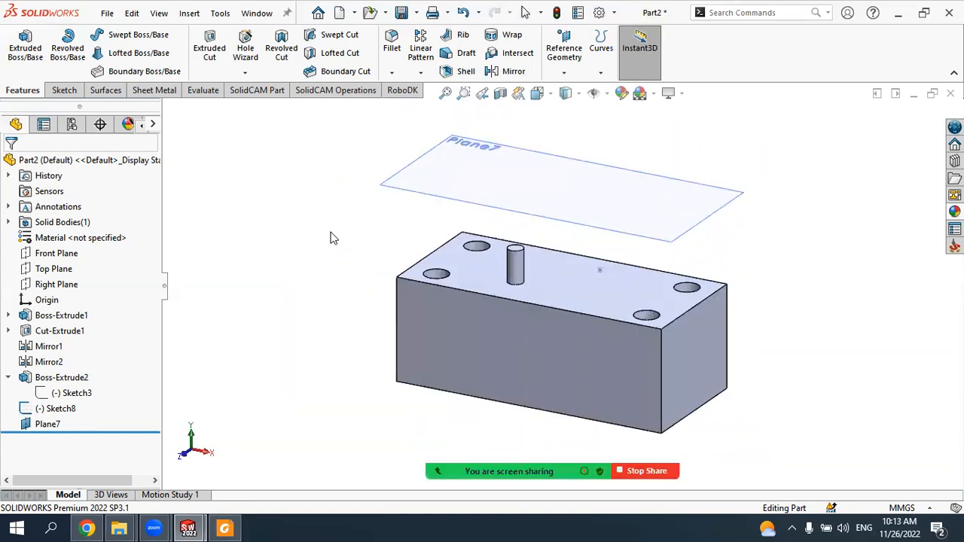
{"action": "left_click", "coordinate": [347, 245]}
{"action": "mouse_move", "coordinate": [325, 232]}
{"action": "middle_mouse_down"}
{"action": "mouse_move", "coordinate": [338, 239]}
{"action": "mouse_move", "coordinate": [359, 223]}
{"action": "mouse_move", "coordinate": [323, 213]}
{"action": "mouse_move", "coordinate": [341, 234]}
{"action": "mouse_move", "coordinate": [351, 228]}
{"action": "mouse_move", "coordinate": [336, 221]}
{"action": "mouse_move", "coordinate": [340, 235]}
{"action": "mouse_move", "coordinate": [368, 224]}
{"action": "mouse_move", "coordinate": [315, 188]}
{"action": "mouse_move", "coordinate": [333, 221]}
{"action": "middle_mouse_up"}
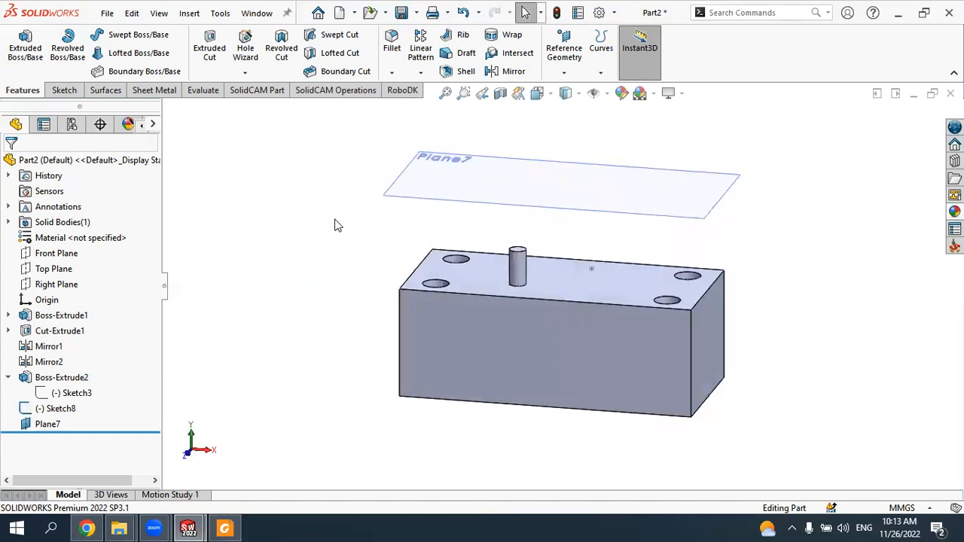
Step: Shift the block across the graphics area with the Pan command and exit the command
{"action": "right_click", "coordinate": [333, 221]}
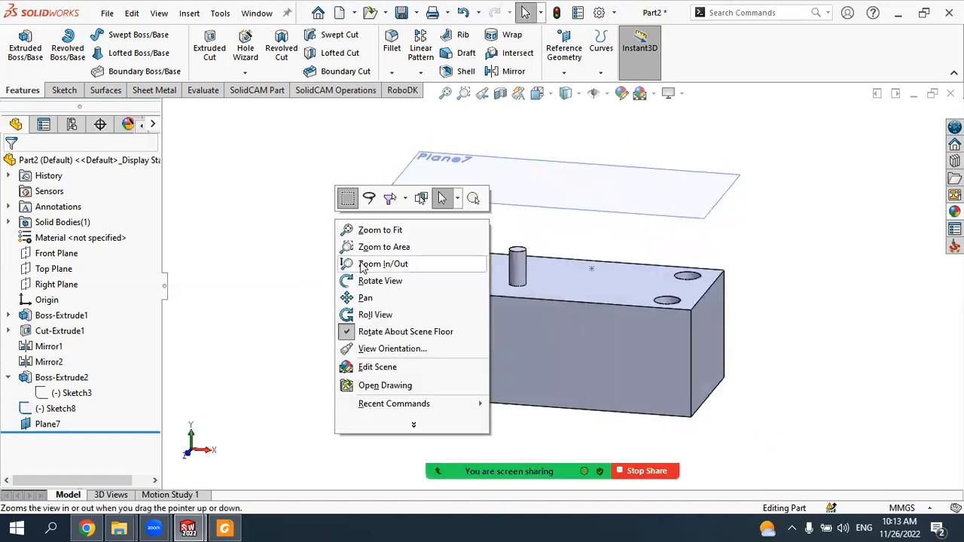
{"action": "left_click", "coordinate": [380, 301]}
{"action": "left_click_drag", "start_coordinate": [431, 268], "coordinate": [336, 221]}
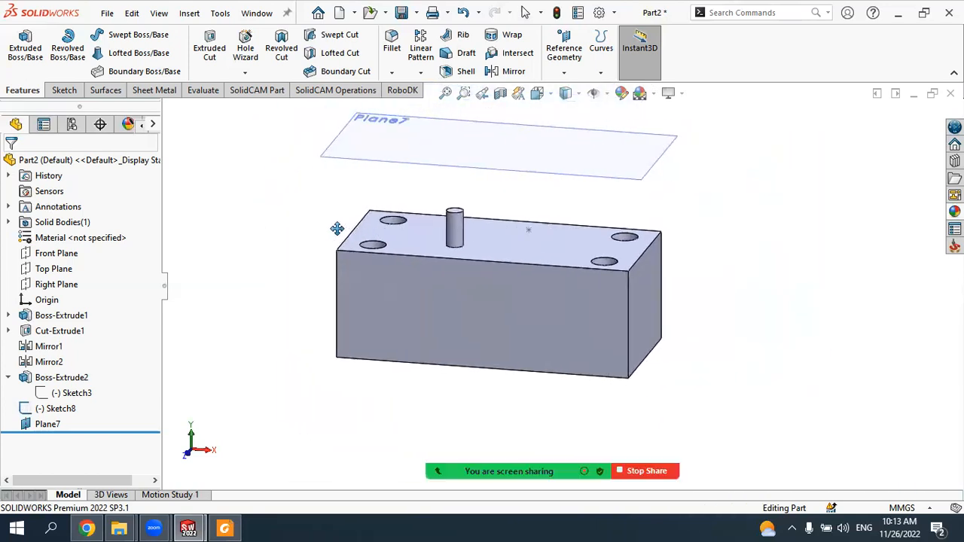
{"action": "right_click", "coordinate": [337, 229]}
{"action": "left_click", "coordinate": [373, 239]}
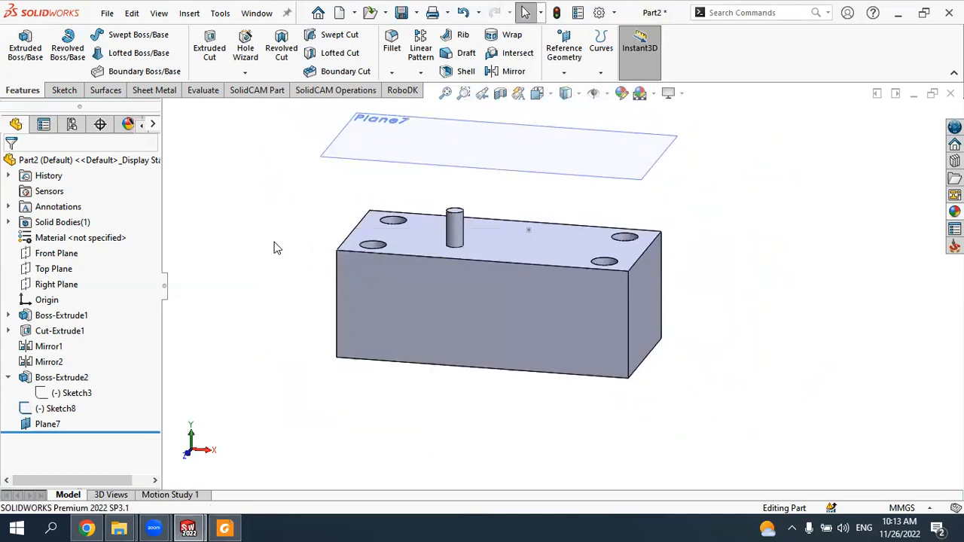
Step: Turn the block so its long front face squarely faces the viewer, and move the view slightly with Pan
{"action": "mouse_move", "coordinate": [275, 247]}
{"action": "middle_mouse_down"}
{"action": "mouse_move", "coordinate": [294, 253]}
{"action": "mouse_move", "coordinate": [286, 243]}
{"action": "middle_mouse_up"}
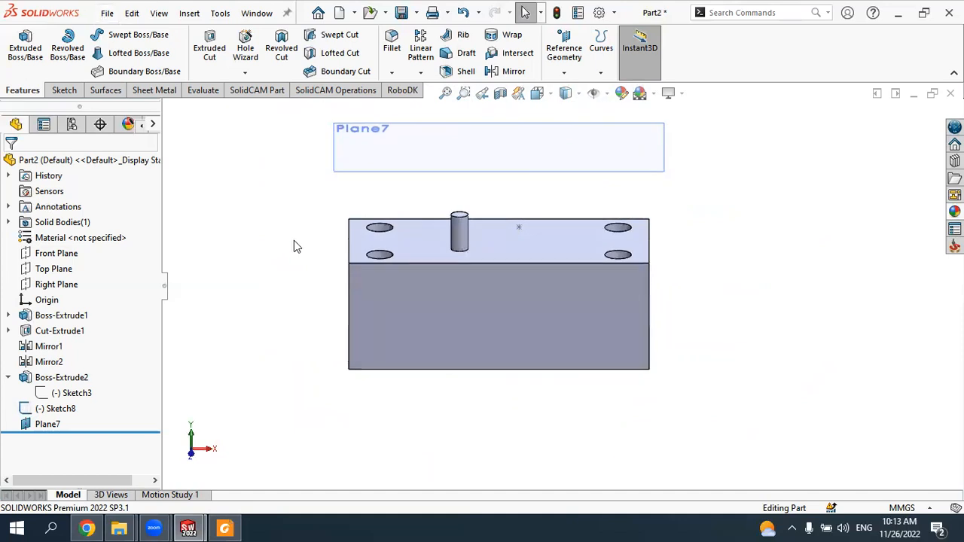
{"action": "mouse_move", "coordinate": [301, 244]}
{"action": "right_mouse_down"}
{"action": "mouse_move", "coordinate": [297, 236]}
{"action": "mouse_move", "coordinate": [312, 239]}
{"action": "right_mouse_up"}
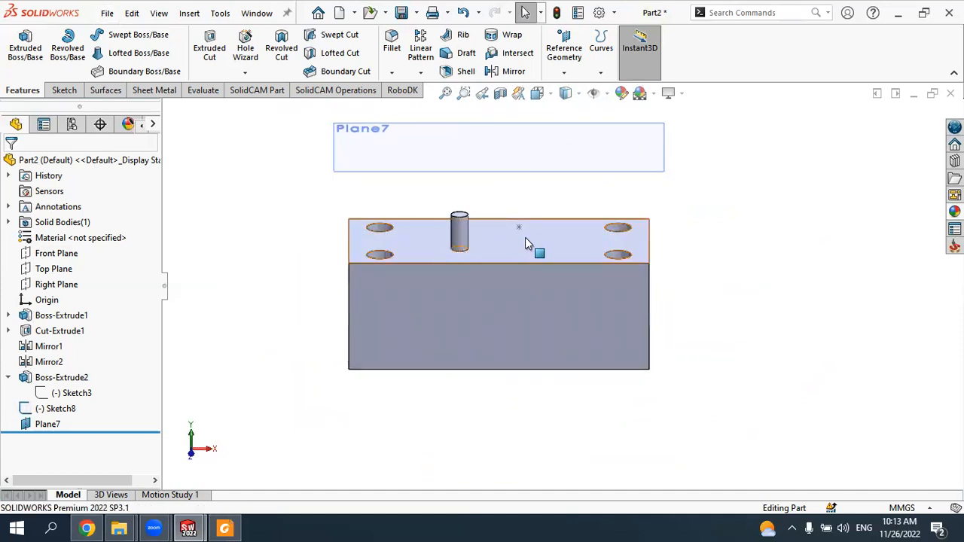
{"action": "right_click", "coordinate": [283, 194]}
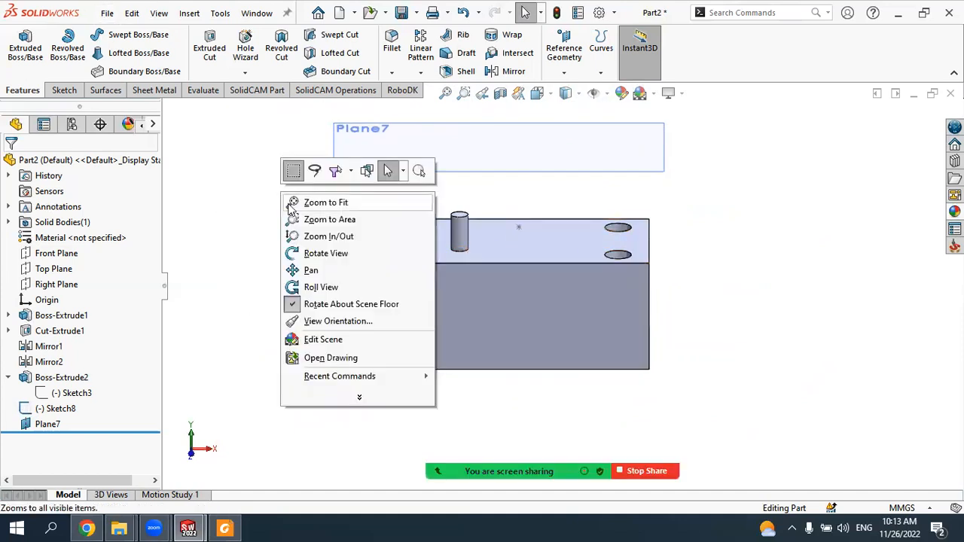
{"action": "left_click", "coordinate": [313, 269]}
{"action": "left_click_drag", "start_coordinate": [279, 233], "coordinate": [283, 223]}
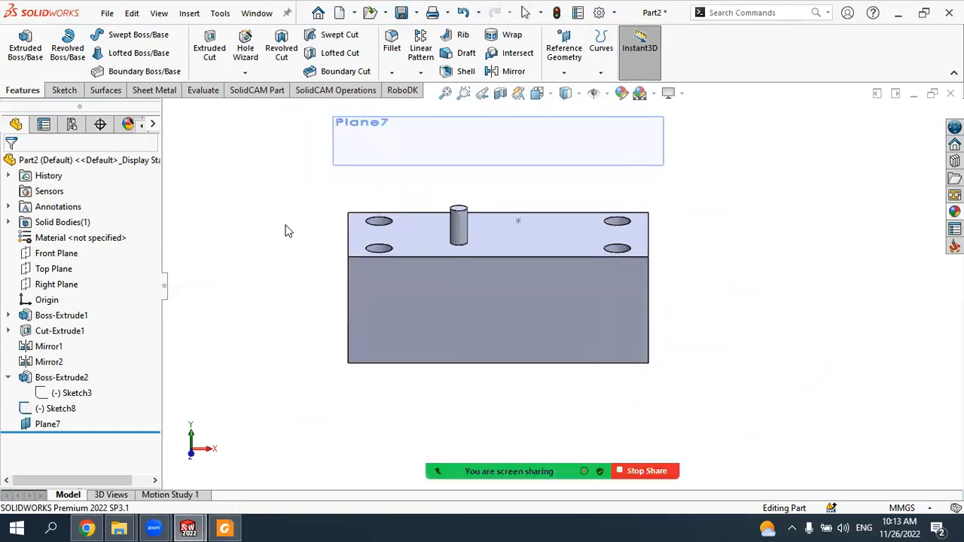
Step: Tilt the block in the screen plane with the Roll View command and exit the command
{"action": "right_click", "coordinate": [286, 230]}
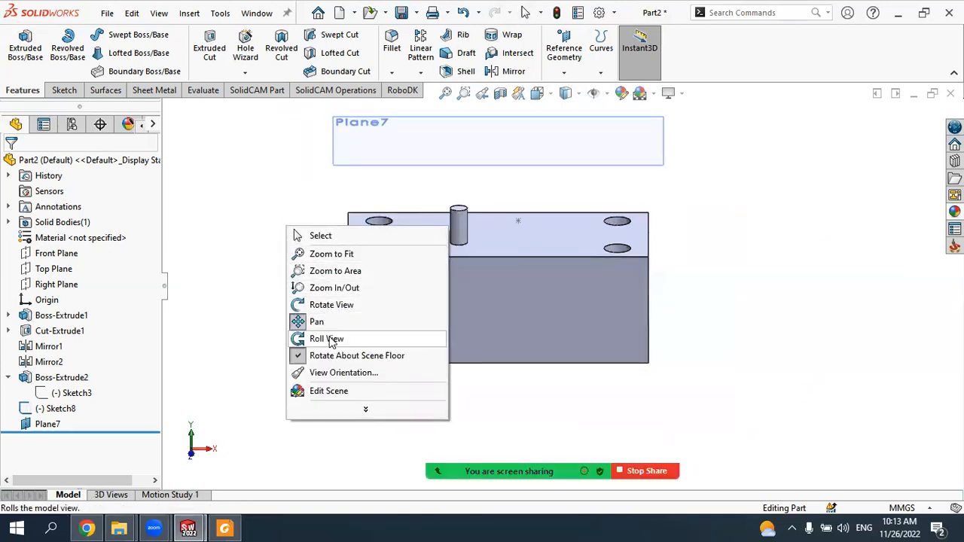
{"action": "left_click", "coordinate": [329, 339]}
{"action": "left_click_drag", "start_coordinate": [305, 277], "coordinate": [333, 215]}
{"action": "right_click", "coordinate": [259, 218]}
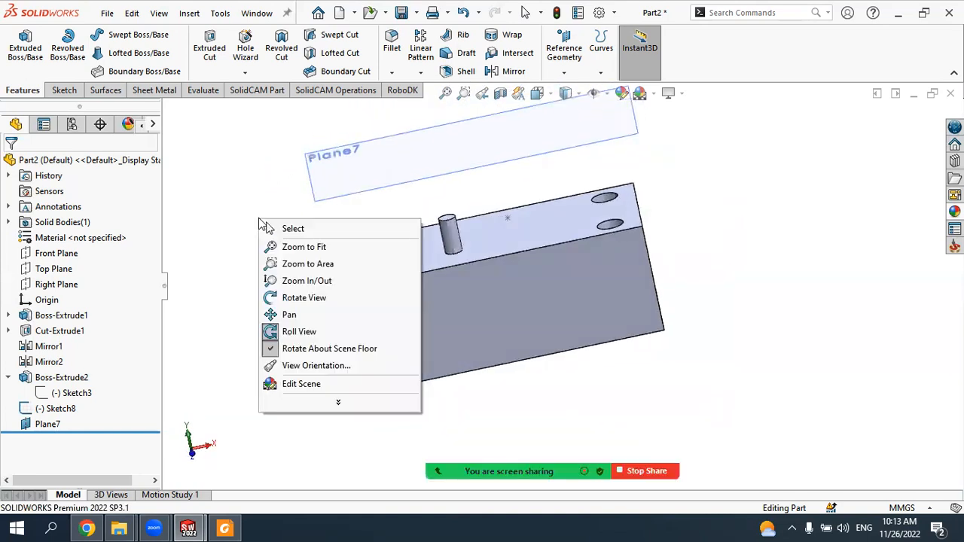
{"action": "left_click", "coordinate": [292, 229]}
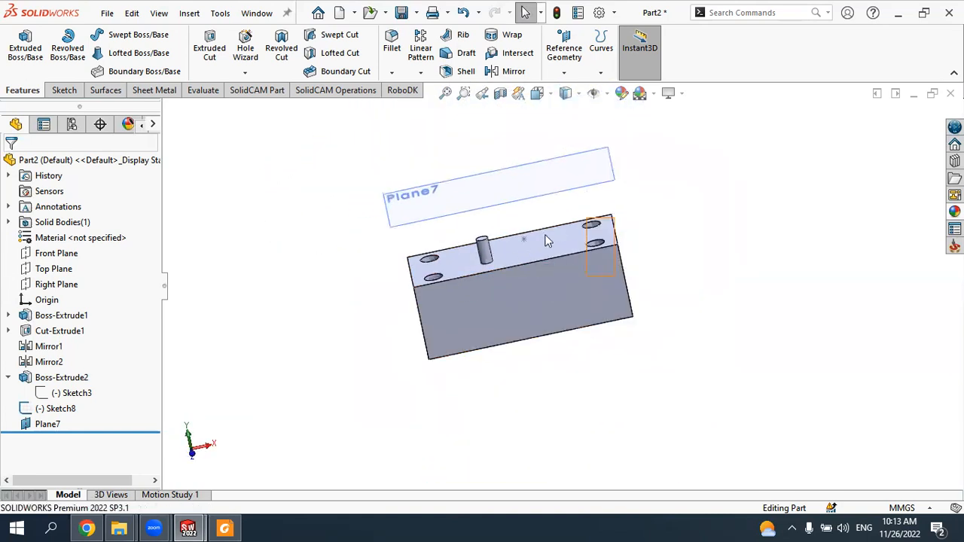
Step: Bring the rolled block back upright using the standard view orientations, and show it from its back side
{"action": "key", "text": "ctrl+3"}
{"action": "key", "text": "ctrl+7"}
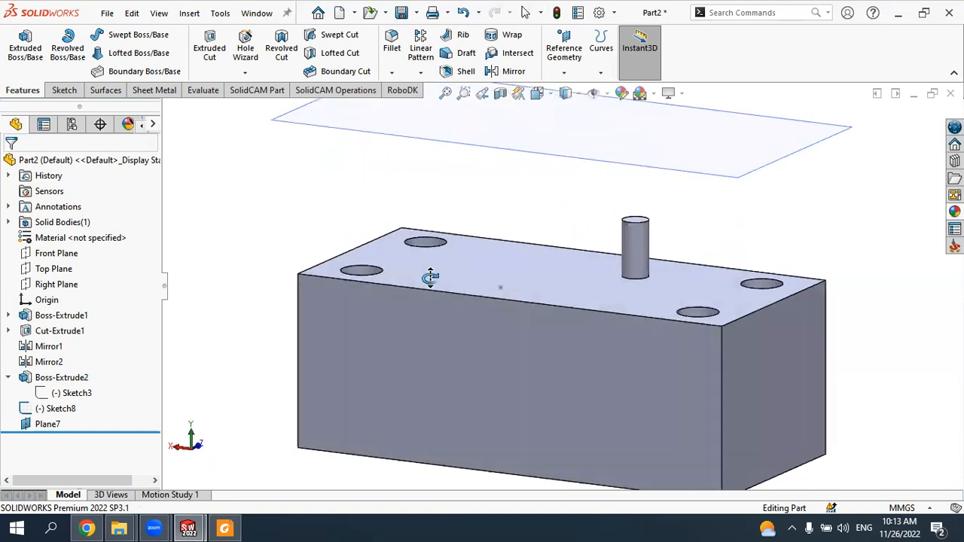
{"action": "scroll", "coordinate": [546, 274], "scroll_direction": "up", "scroll_amount": 2}
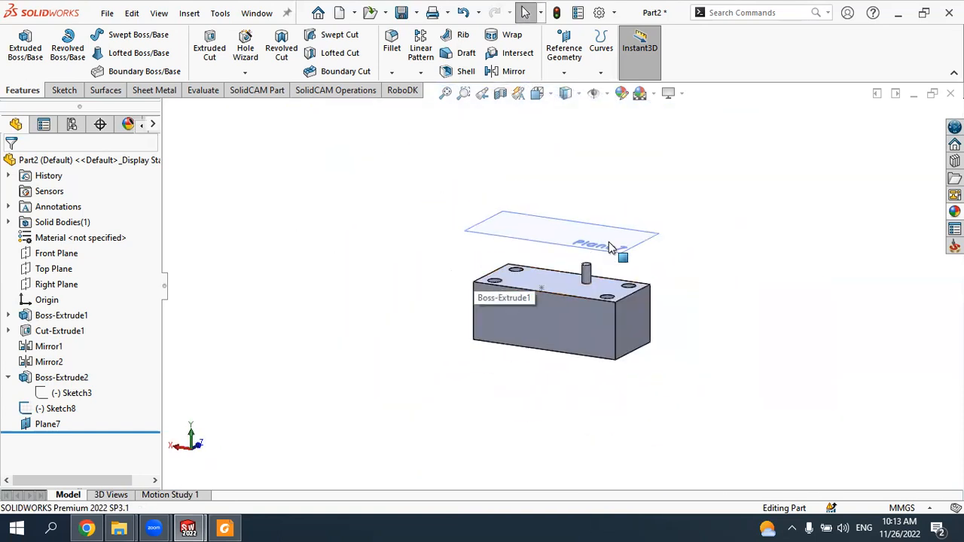
Step: Zoom in and out on the block and the plane above it, around different points of the view
{"action": "scroll", "coordinate": [609, 245], "scroll_direction": "down", "scroll_amount": 3}
{"action": "scroll", "coordinate": [562, 286], "scroll_direction": "up", "scroll_amount": 3}
{"action": "scroll", "coordinate": [566, 304], "scroll_direction": "down", "scroll_amount": 2}
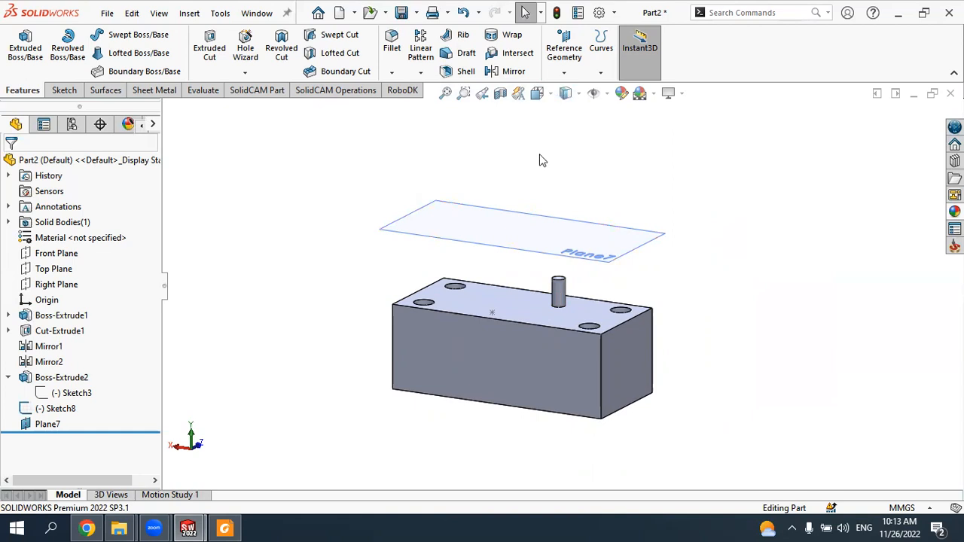
{"action": "scroll", "coordinate": [539, 160], "scroll_direction": "up", "scroll_amount": 1}
{"action": "scroll", "coordinate": [577, 153], "scroll_direction": "down", "scroll_amount": 2}
{"action": "scroll", "coordinate": [555, 279], "scroll_direction": "up", "scroll_amount": 3}
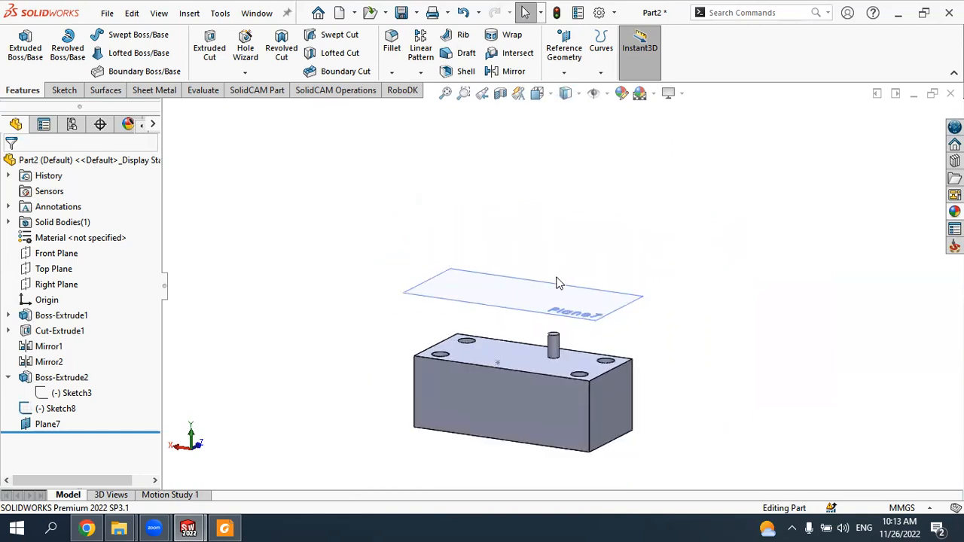
{"action": "scroll", "coordinate": [577, 276], "scroll_direction": "down", "scroll_amount": 1}
{"action": "scroll", "coordinate": [557, 341], "scroll_direction": "up", "scroll_amount": 2}
{"action": "scroll", "coordinate": [557, 340], "scroll_direction": "down", "scroll_amount": 3}
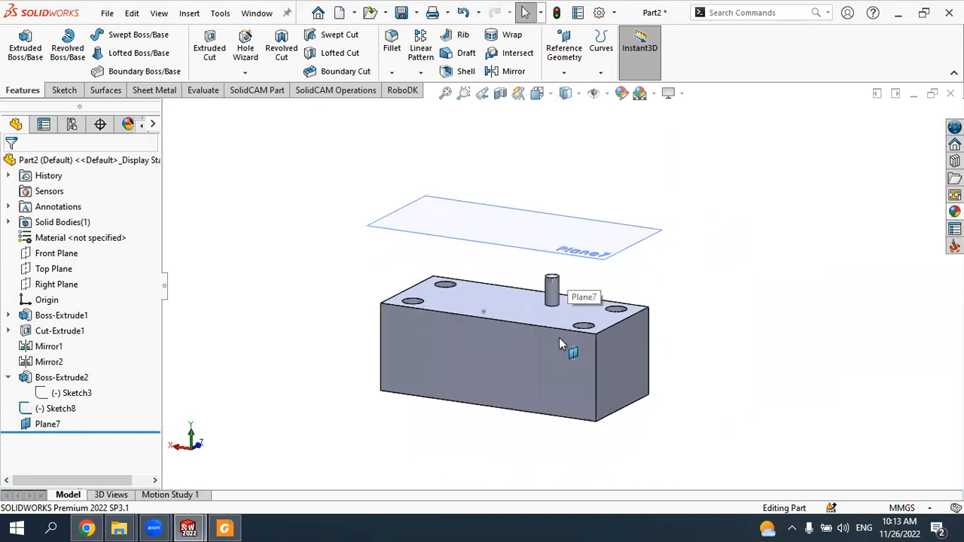
{"action": "scroll", "coordinate": [610, 211], "scroll_direction": "down", "scroll_amount": 1}
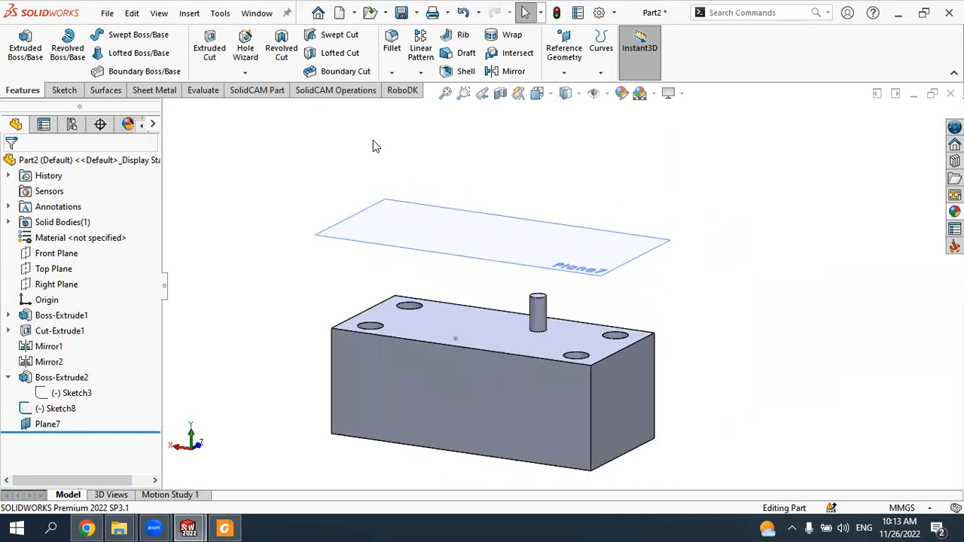
Step: Create a new part document and apply the Plain White scene to it
{"action": "left_click", "coordinate": [107, 13]}
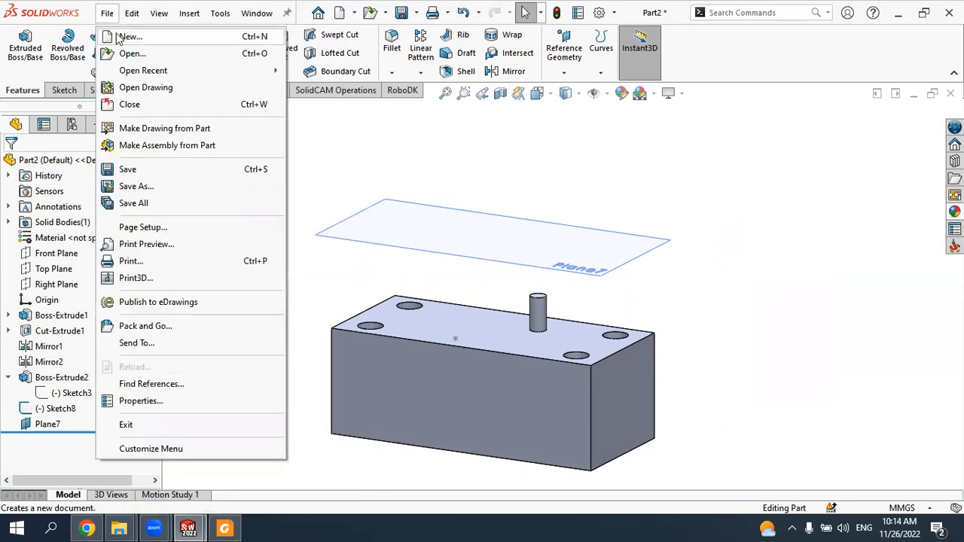
{"action": "left_click", "coordinate": [125, 35]}
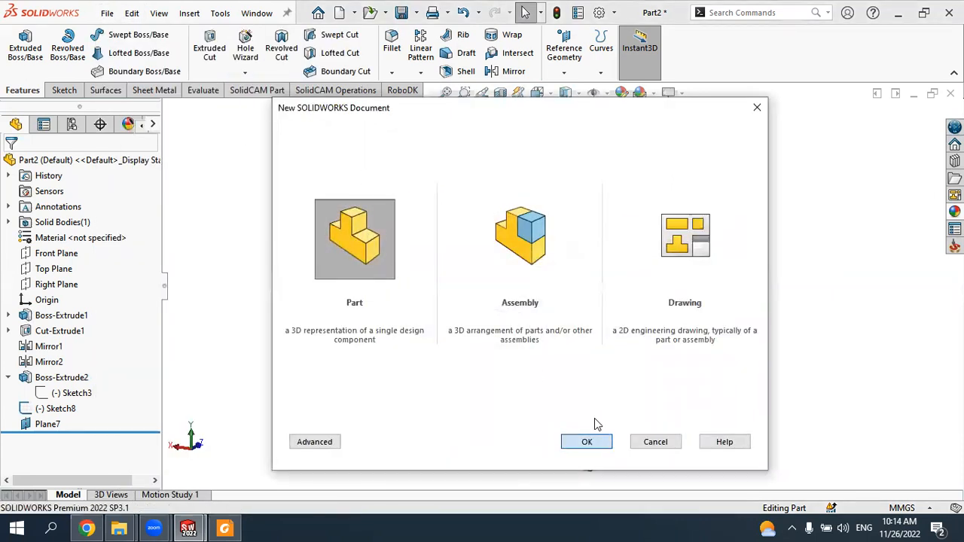
{"action": "left_click", "coordinate": [578, 441]}
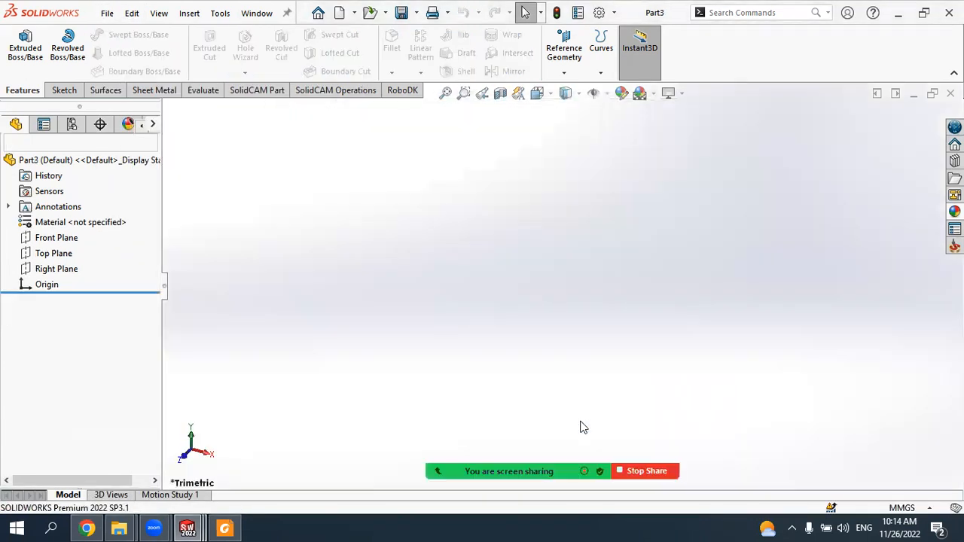
{"action": "left_click", "coordinate": [652, 95]}
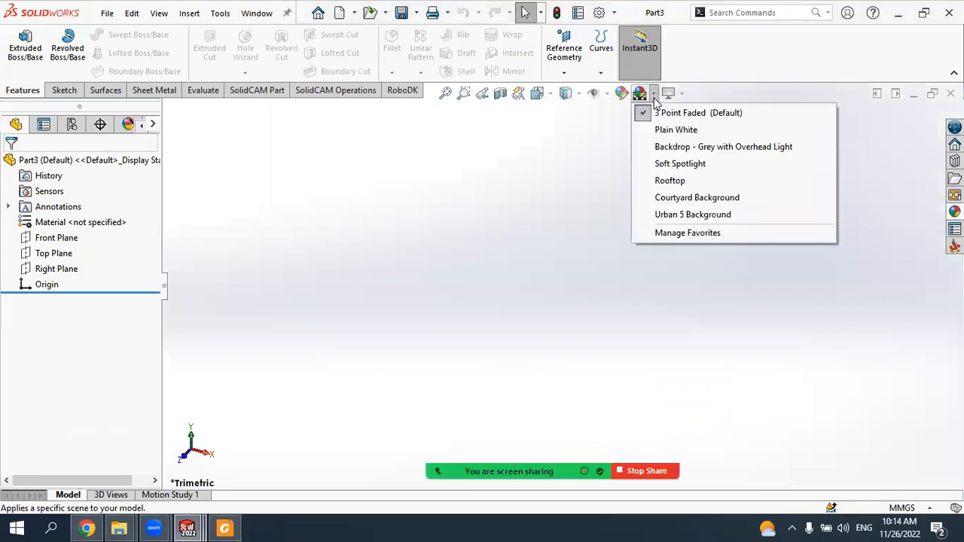
{"action": "left_click", "coordinate": [663, 129]}
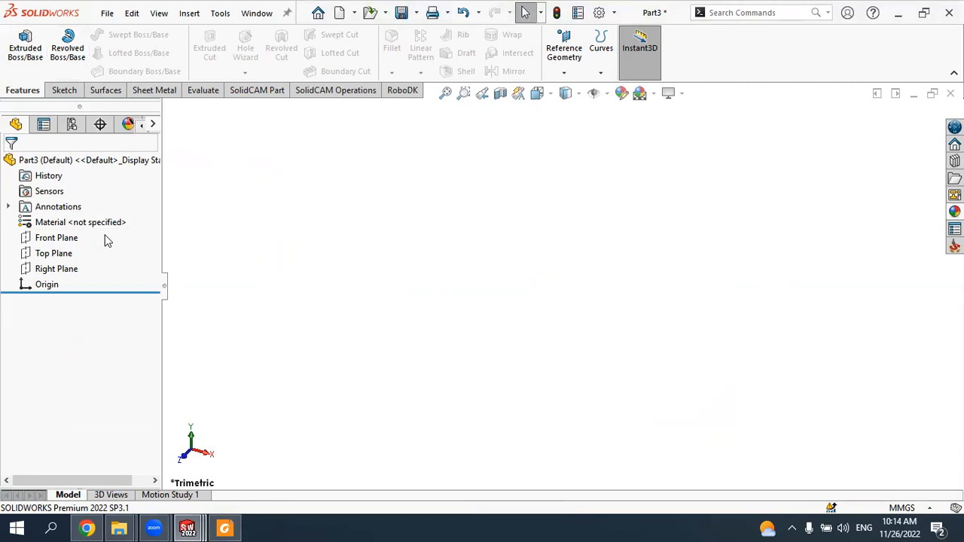
Step: Sketch a closed inverted-L line profile on the Front Plane, starting at the origin, about 60 mm tall with an inner vertical side of about 39 mm
{"action": "left_click", "coordinate": [72, 239]}
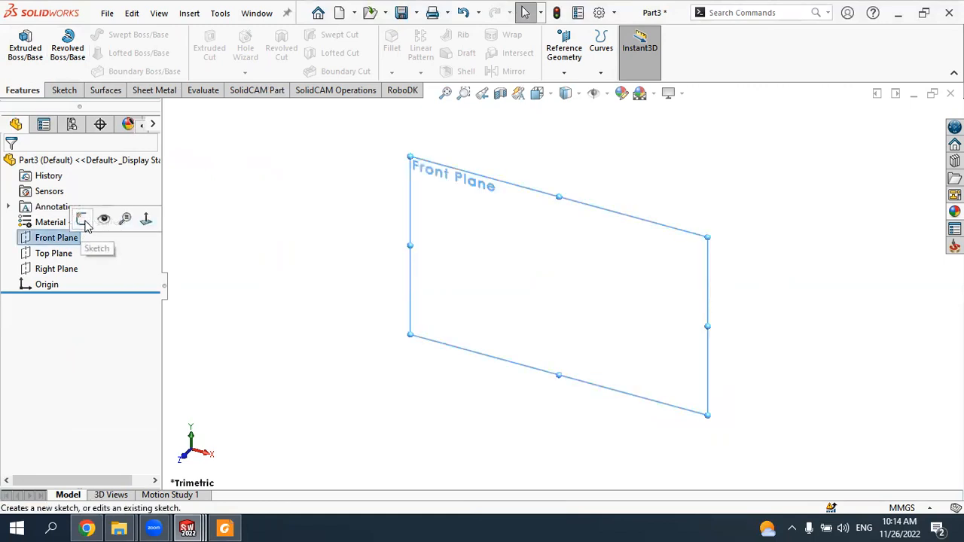
{"action": "left_click", "coordinate": [82, 217]}
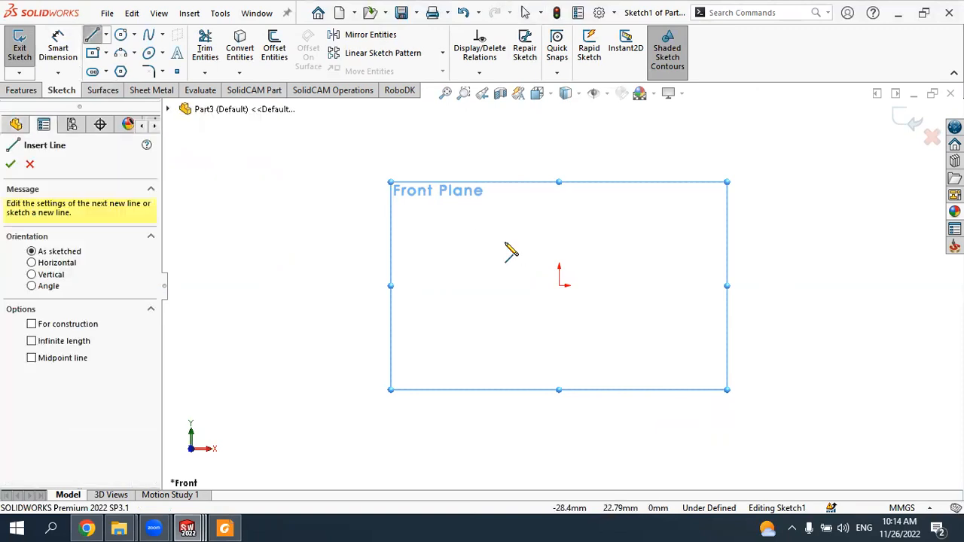
{"action": "left_click", "coordinate": [559, 286]}
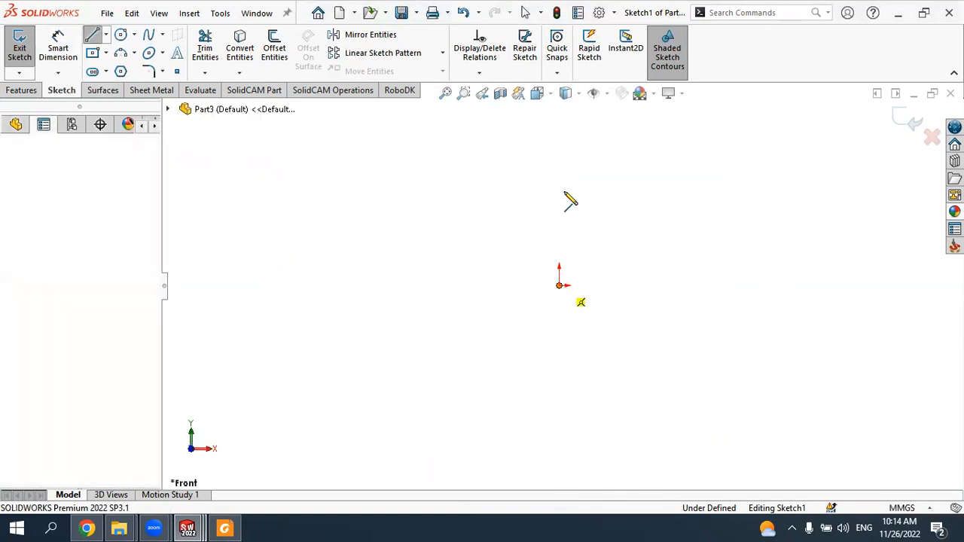
{"action": "left_click", "coordinate": [559, 174]}
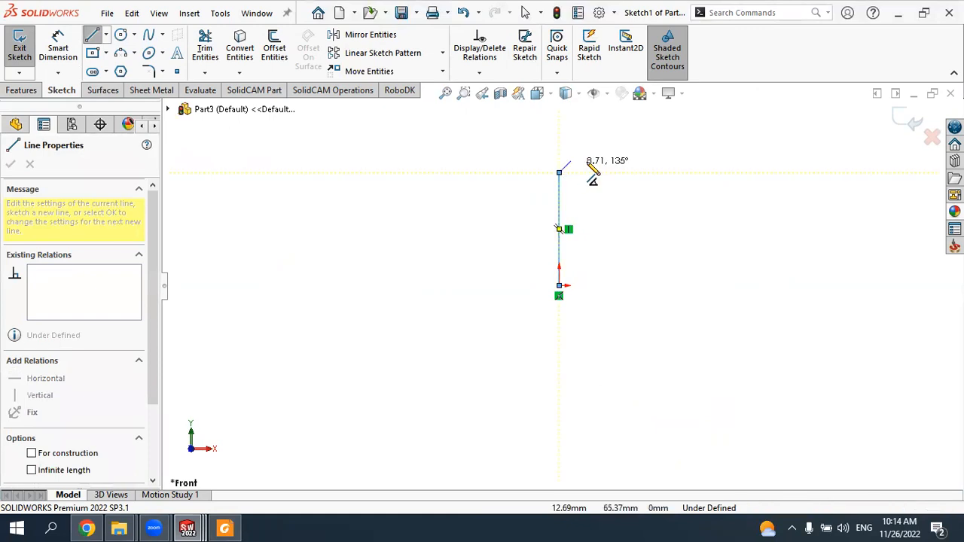
{"action": "left_click", "coordinate": [690, 173]}
{"action": "left_click", "coordinate": [690, 211]}
{"action": "left_click", "coordinate": [615, 275]}
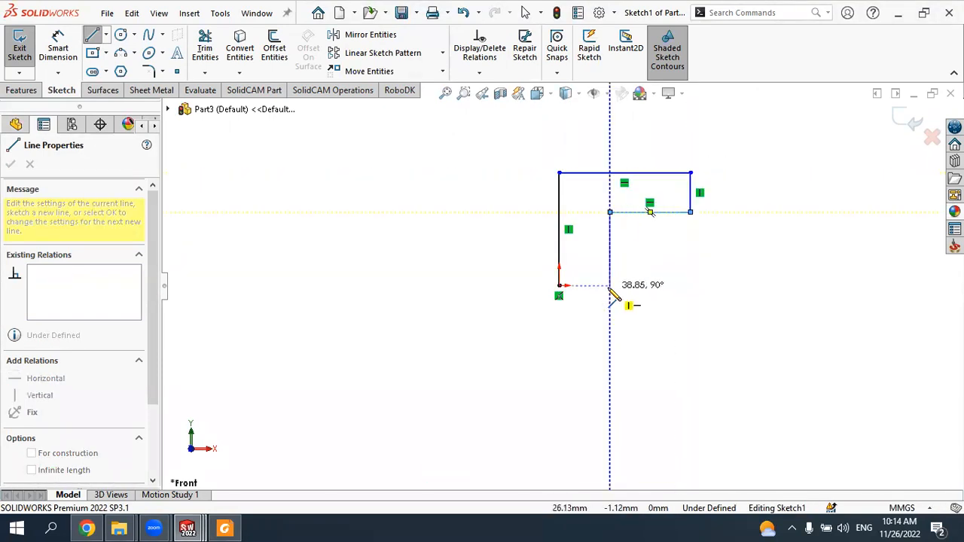
{"action": "left_click", "coordinate": [558, 286]}
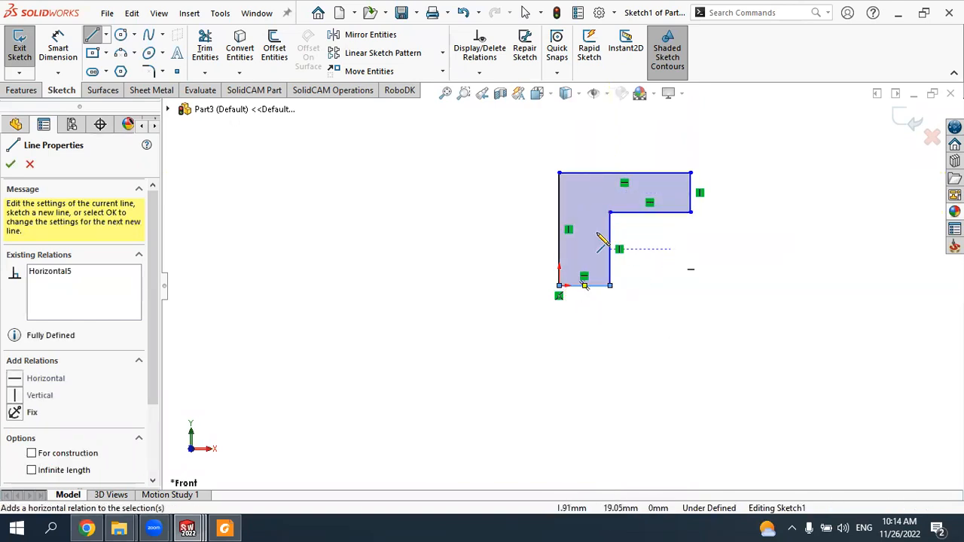
Step: Start a revolved boss from the profile, replacing the preselected short bottom line with the long vertical side as the axis of revolution
{"action": "left_click", "coordinate": [21, 89]}
{"action": "left_click", "coordinate": [63, 53]}
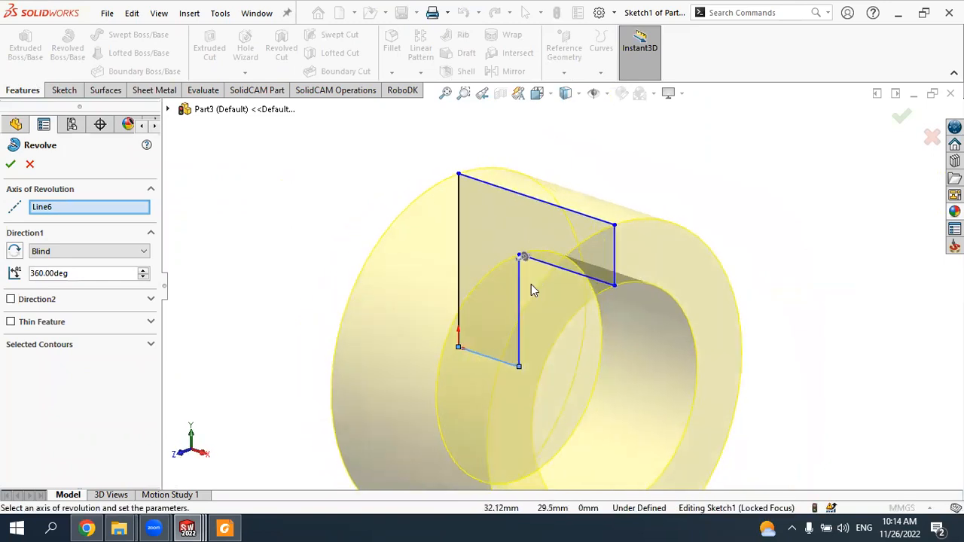
{"action": "scroll", "coordinate": [561, 280], "scroll_direction": "up", "scroll_amount": 2}
{"action": "scroll", "coordinate": [582, 300], "scroll_direction": "down", "scroll_amount": 2}
{"action": "mouse_move", "coordinate": [582, 300]}
{"action": "middle_mouse_down"}
{"action": "mouse_move", "coordinate": [546, 266]}
{"action": "mouse_move", "coordinate": [555, 273]}
{"action": "middle_mouse_up"}
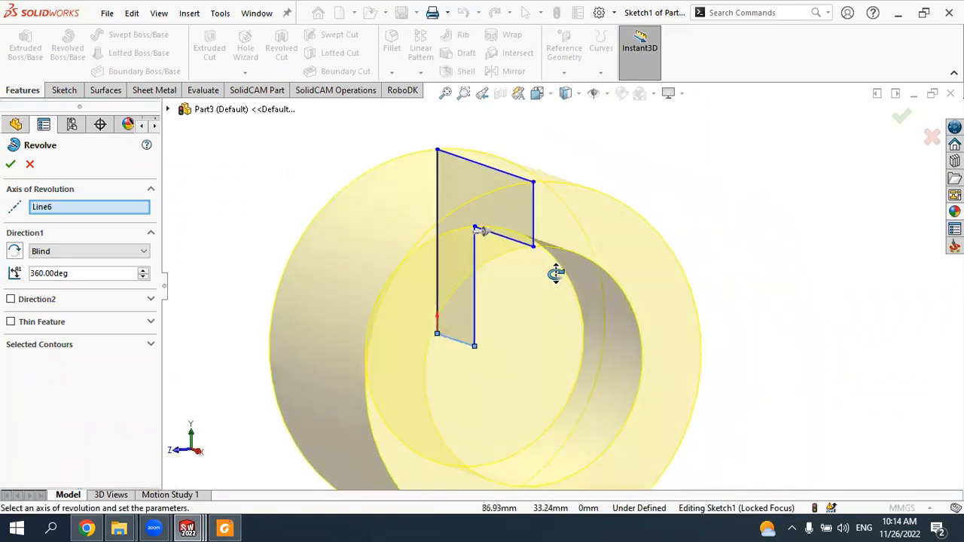
{"action": "right_click", "coordinate": [54, 209]}
{"action": "left_click", "coordinate": [88, 232]}
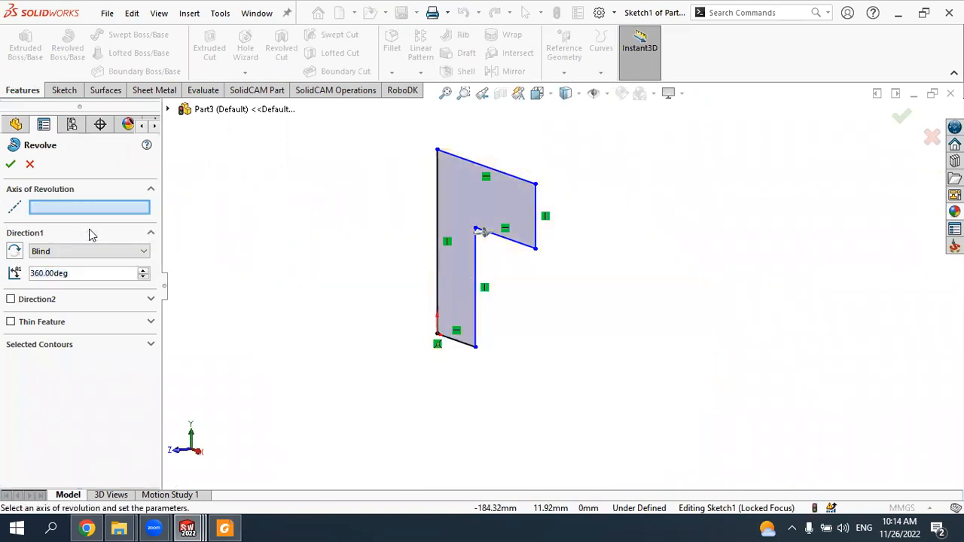
{"action": "middle_click_drag", "start_coordinate": [398, 272], "coordinate": [424, 267]}
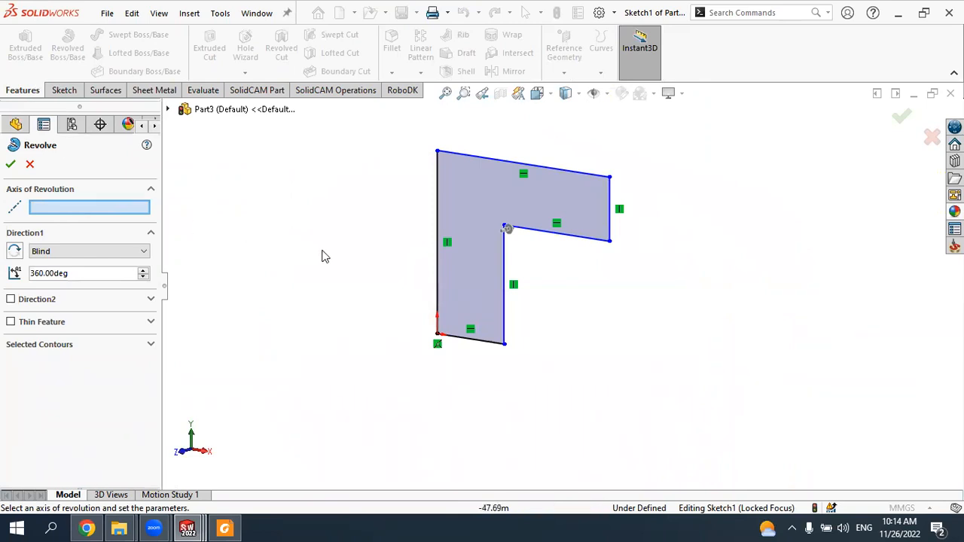
{"action": "left_click", "coordinate": [437, 271]}
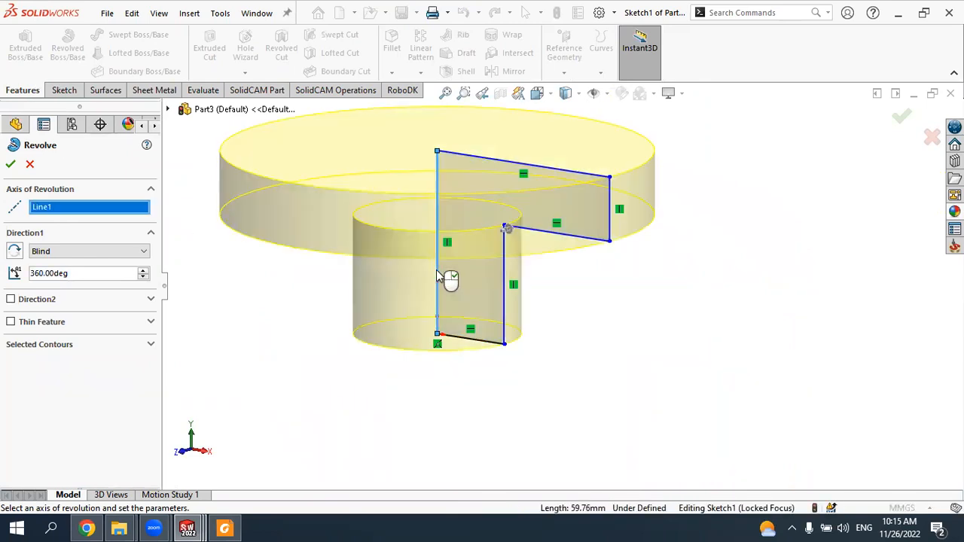
{"action": "scroll", "coordinate": [454, 244], "scroll_direction": "up", "scroll_amount": 3}
{"action": "middle_click_drag", "start_coordinate": [455, 249], "coordinate": [493, 249]}
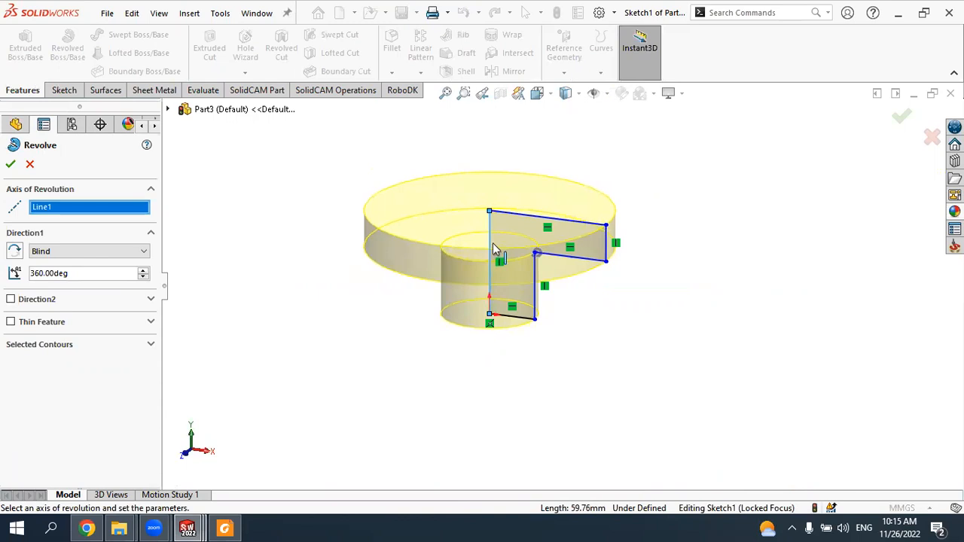
Step: Review the end conditions available for the first direction of the revolve, keeping Blind
{"action": "left_click", "coordinate": [88, 275]}
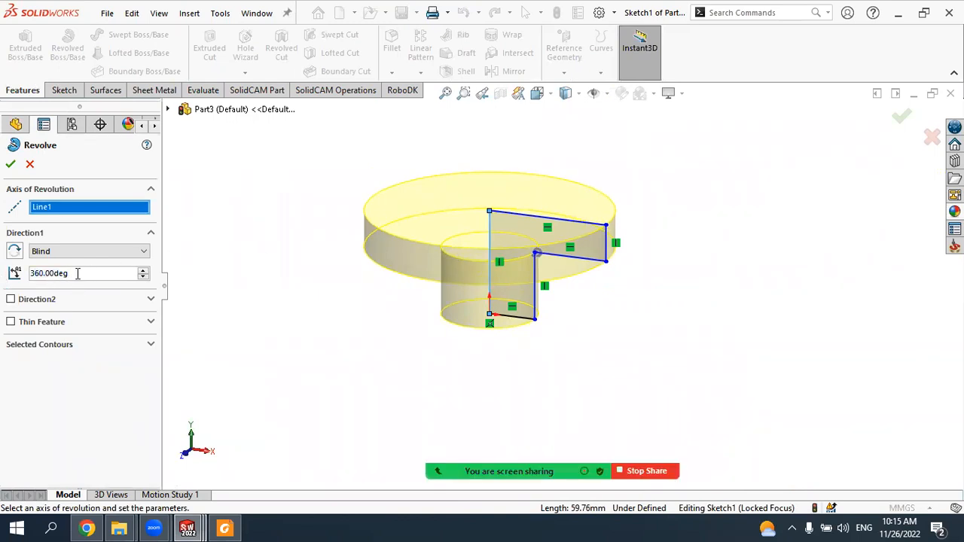
{"action": "left_click", "coordinate": [57, 253]}
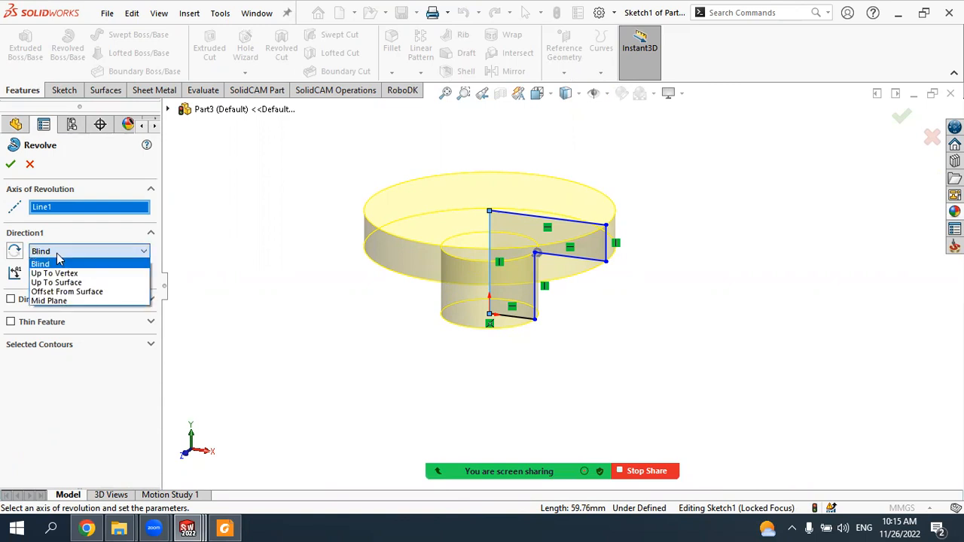
{"action": "left_click", "coordinate": [58, 257]}
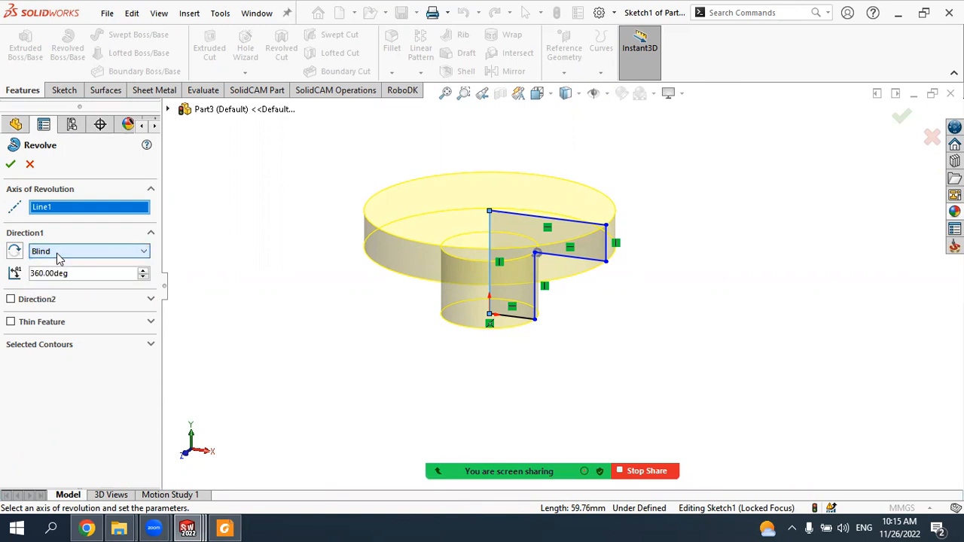
{"action": "left_click", "coordinate": [58, 258]}
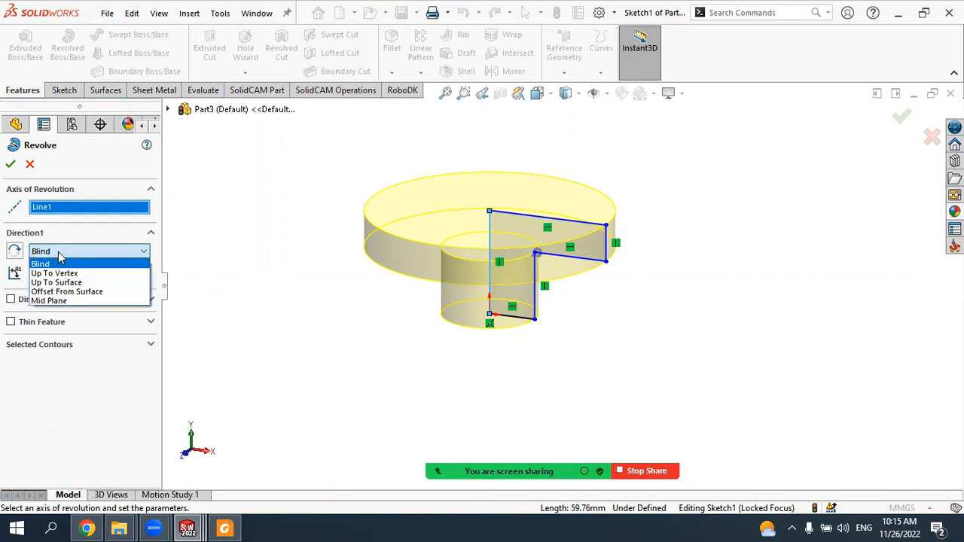
{"action": "left_click", "coordinate": [60, 263]}
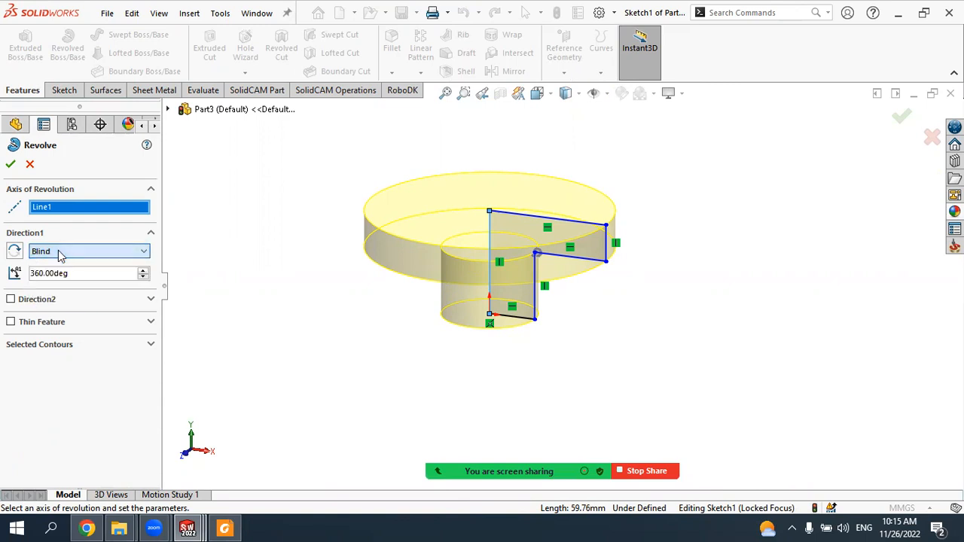
Step: Reduce the revolve angle stepwise, set it to 180 degrees and inspect the preview
{"action": "double_click", "coordinate": [145, 280]}
{"action": "double_click", "coordinate": [143, 276]}
{"action": "double_click", "coordinate": [143, 276]}
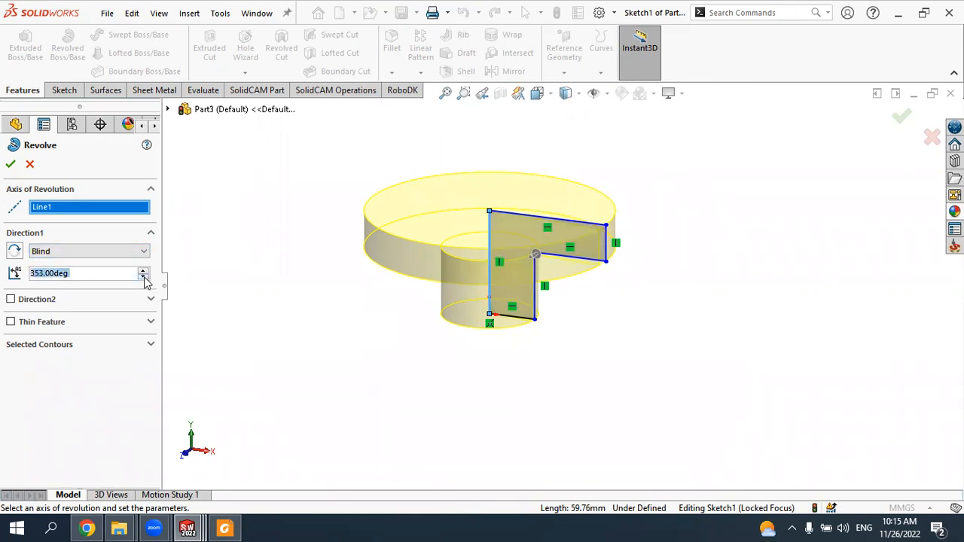
{"action": "type", "text": "180"}
{"action": "key", "text": "Return"}
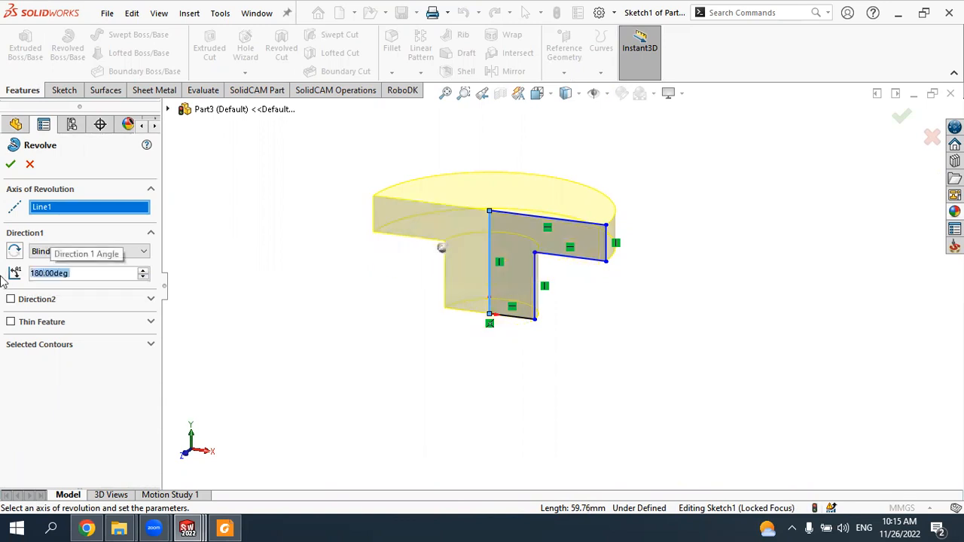
{"action": "mouse_move", "coordinate": [519, 267]}
{"action": "middle_mouse_down"}
{"action": "mouse_move", "coordinate": [512, 265]}
{"action": "mouse_move", "coordinate": [553, 274]}
{"action": "middle_mouse_up"}
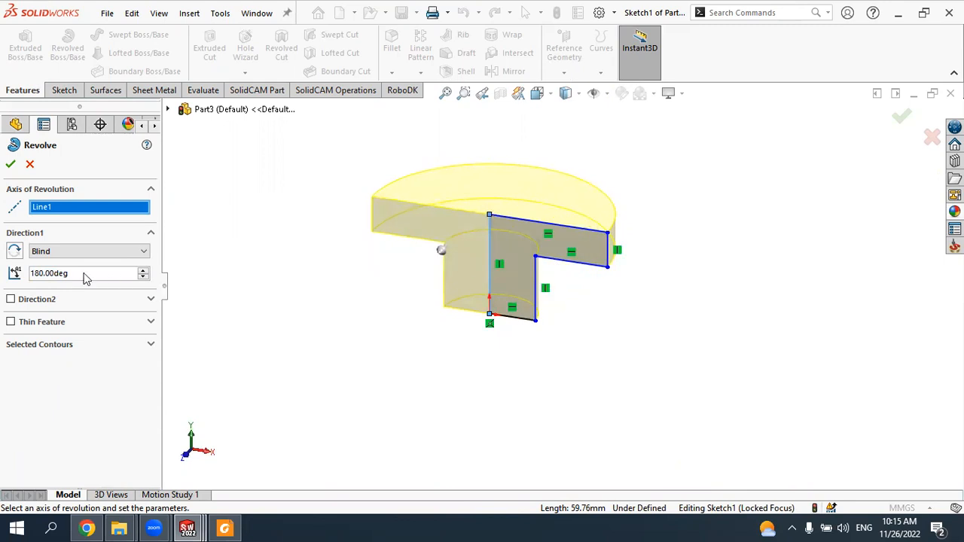
Step: Set the revolve angle to 360 degrees and accept the revolved boss
{"action": "left_click_drag", "start_coordinate": [70, 273], "coordinate": [2, 279]}
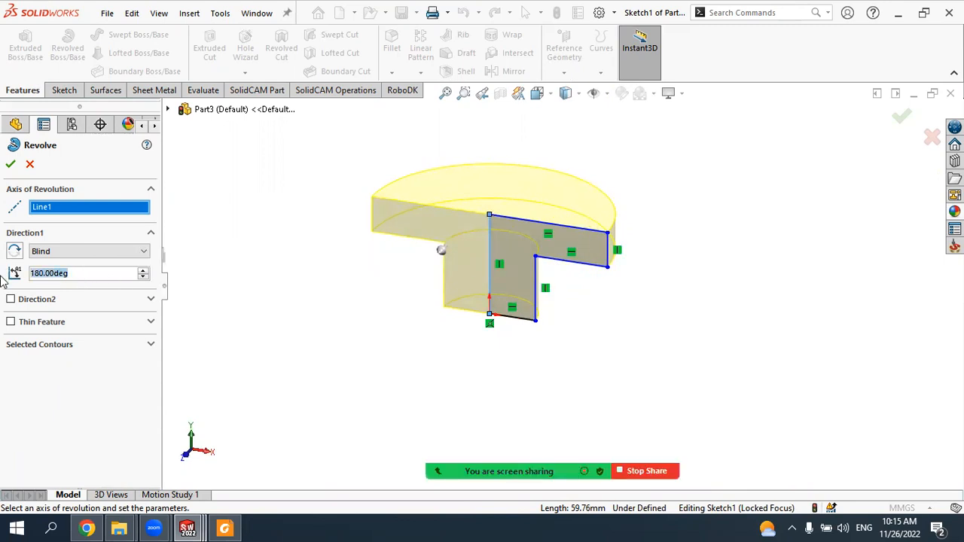
{"action": "type", "text": "360"}
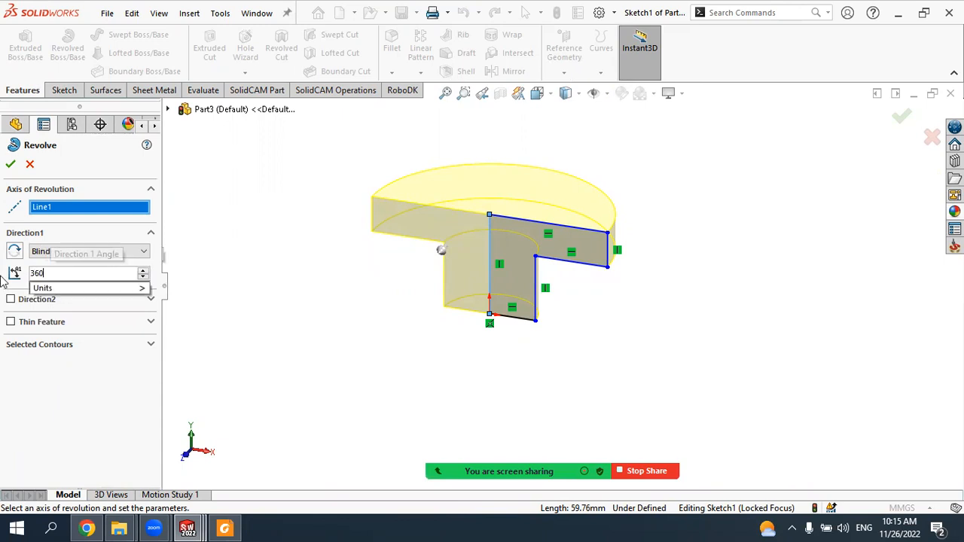
{"action": "key", "text": "Return"}
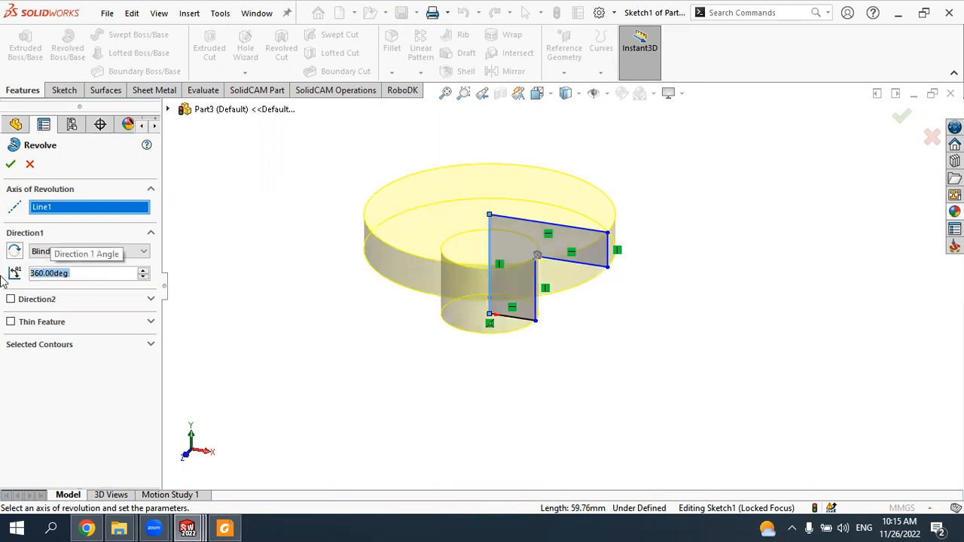
{"action": "left_click", "coordinate": [10, 164]}
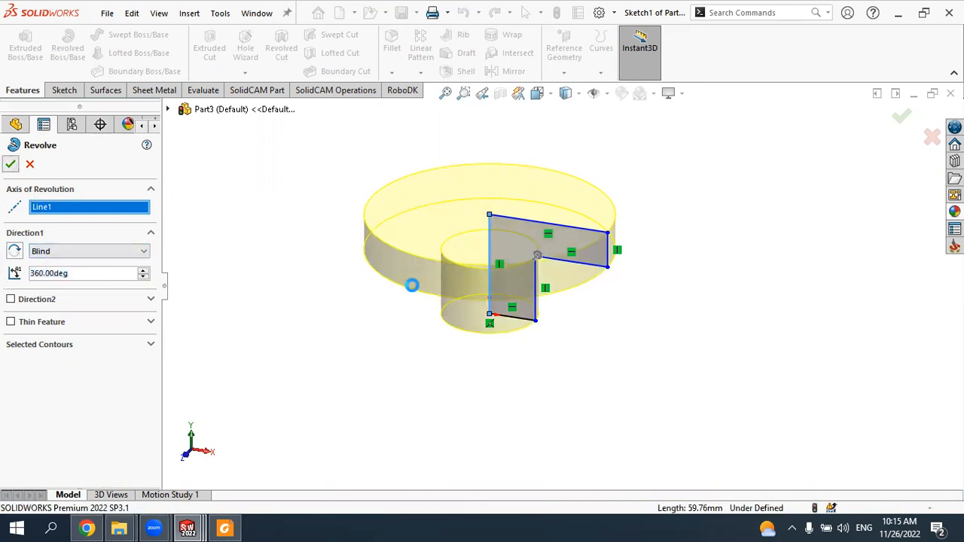
Step: Edit the revolved boss to enable a second direction, with angles of 348 degrees for Direction1 and 12 degrees for Direction2
{"action": "middle_click_drag", "start_coordinate": [420, 340], "coordinate": [292, 302]}
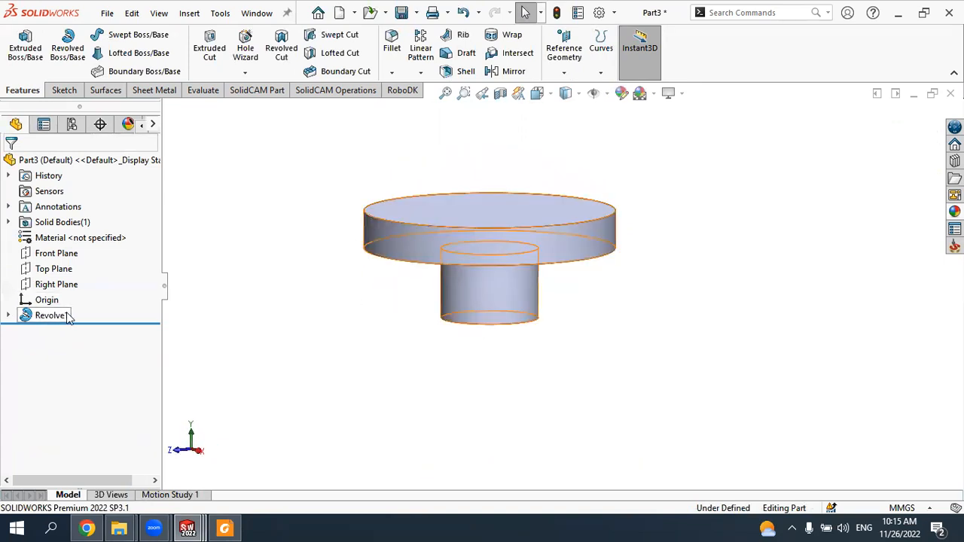
{"action": "left_click", "coordinate": [51, 316]}
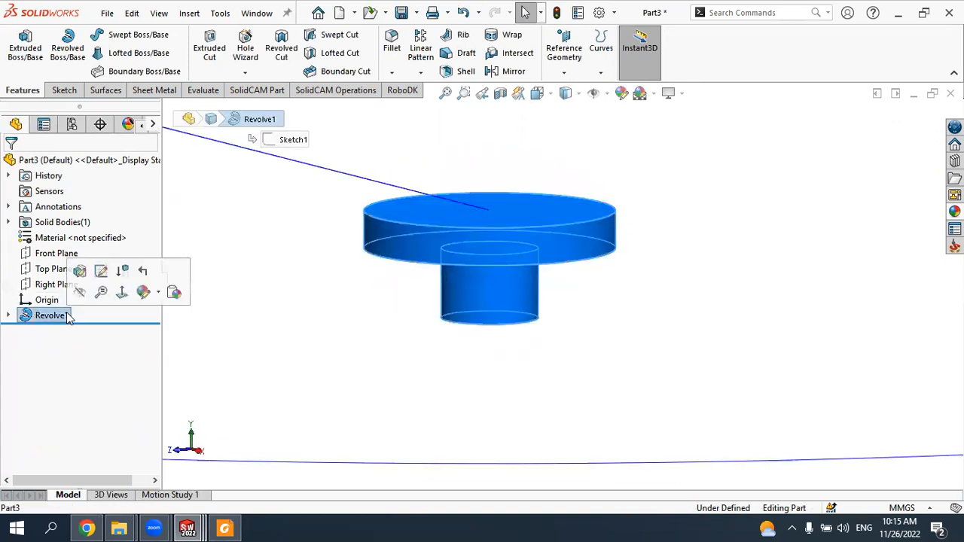
{"action": "left_click", "coordinate": [81, 272]}
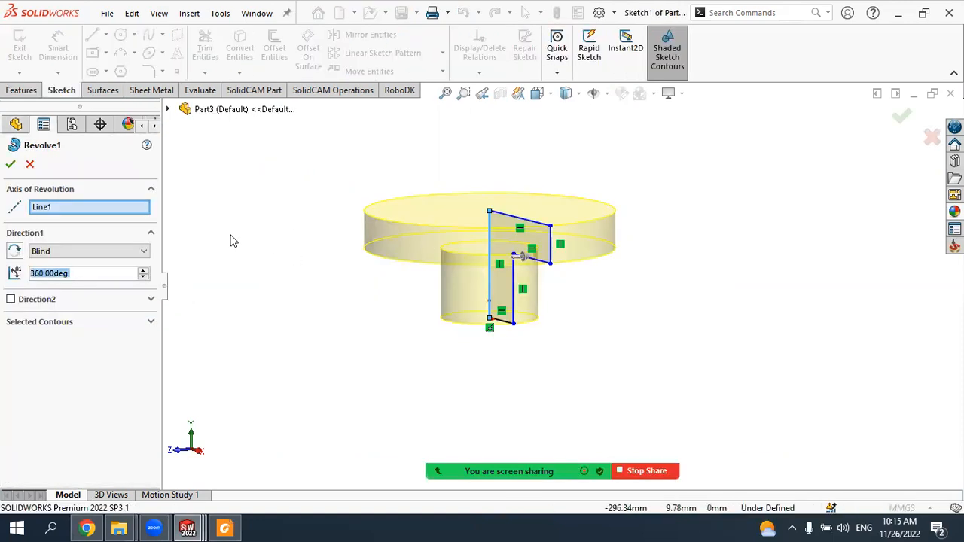
{"action": "left_click", "coordinate": [12, 300]}
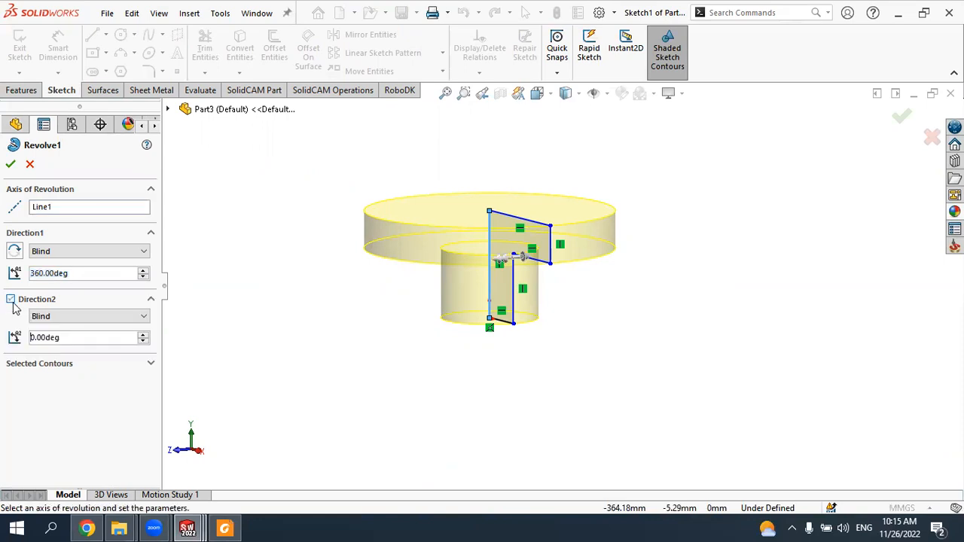
{"action": "left_click", "coordinate": [148, 338]}
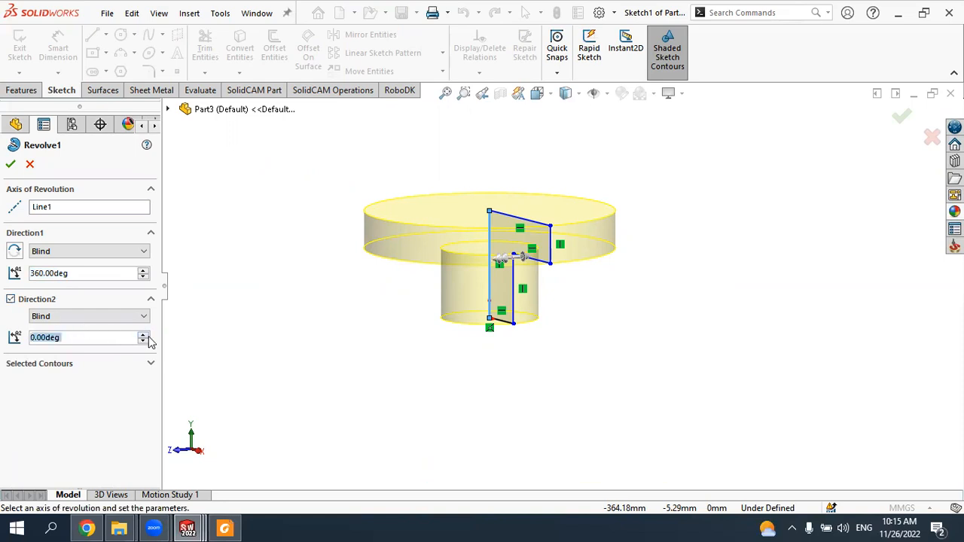
{"action": "left_click", "coordinate": [147, 276]}
{"action": "left_click", "coordinate": [147, 277]}
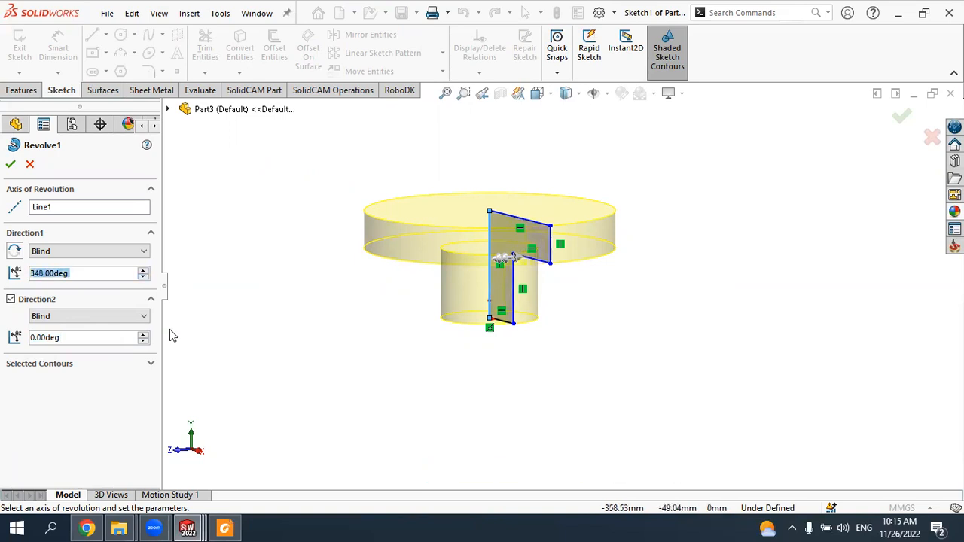
{"action": "left_click", "coordinate": [144, 336]}
{"action": "left_click", "coordinate": [143, 336]}
{"action": "left_click", "coordinate": [144, 336]}
{"action": "left_click", "coordinate": [143, 336]}
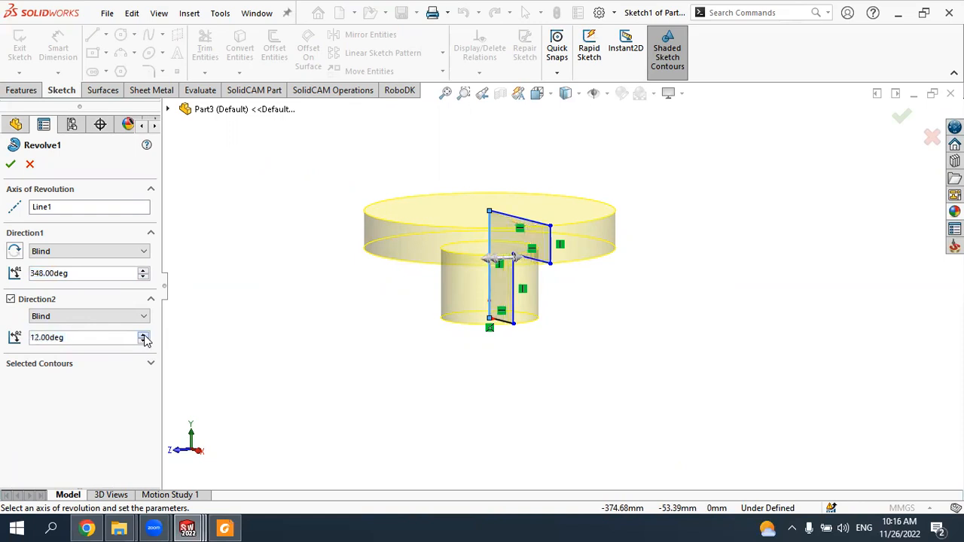
Step: Reduce the first direction's revolve angle stepwise to 313 degrees, accept the feature and inspect the open wedge
{"action": "left_click", "coordinate": [143, 278]}
{"action": "left_click", "coordinate": [143, 278]}
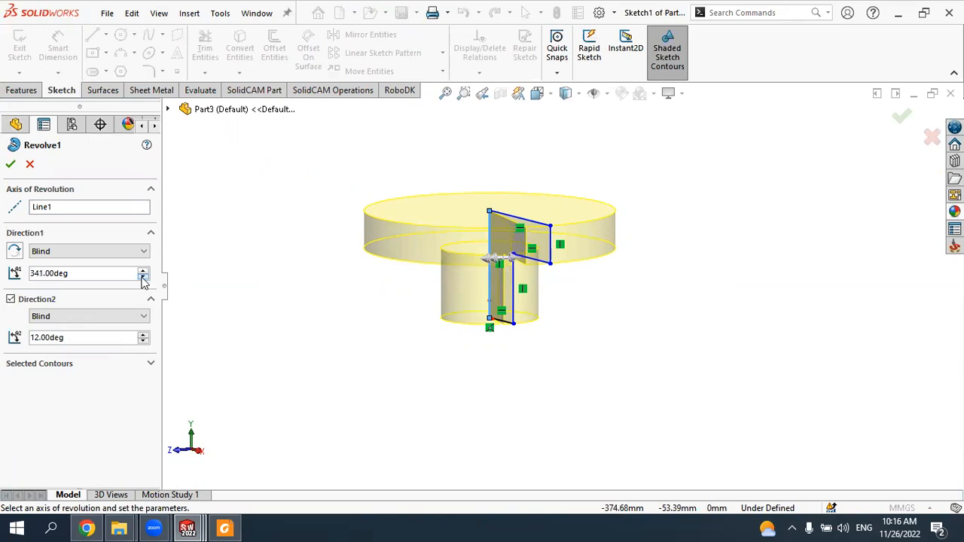
{"action": "left_click", "coordinate": [144, 277]}
{"action": "left_click", "coordinate": [143, 278]}
{"action": "left_click", "coordinate": [143, 278]}
{"action": "left_click", "coordinate": [144, 278]}
{"action": "left_click", "coordinate": [144, 278]}
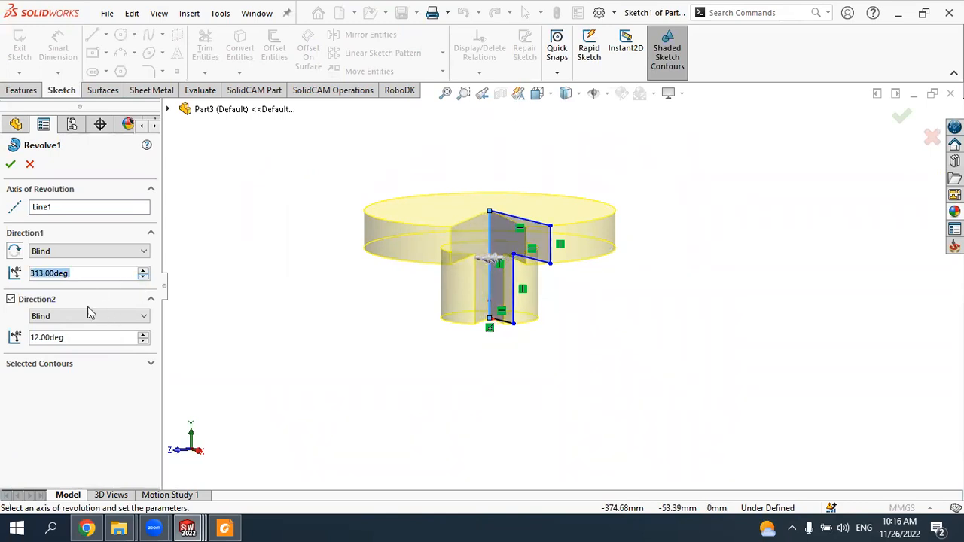
{"action": "left_click", "coordinate": [9, 165]}
{"action": "middle_click_drag", "start_coordinate": [610, 292], "coordinate": [527, 339]}
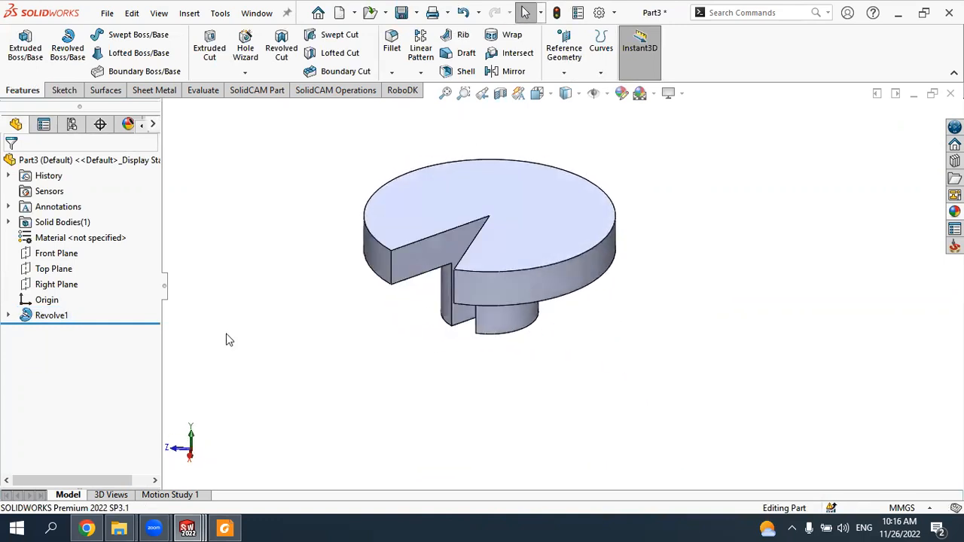
Step: Edit the revolved boss again, setting the second direction's angle to 0 and the first's to 360 degrees, and accept it
{"action": "left_click", "coordinate": [60, 315]}
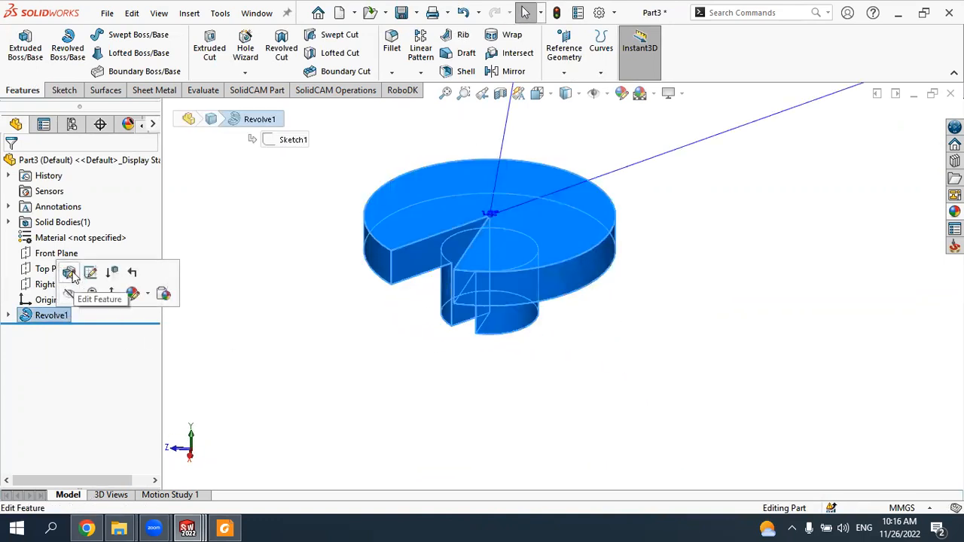
{"action": "left_click", "coordinate": [69, 274]}
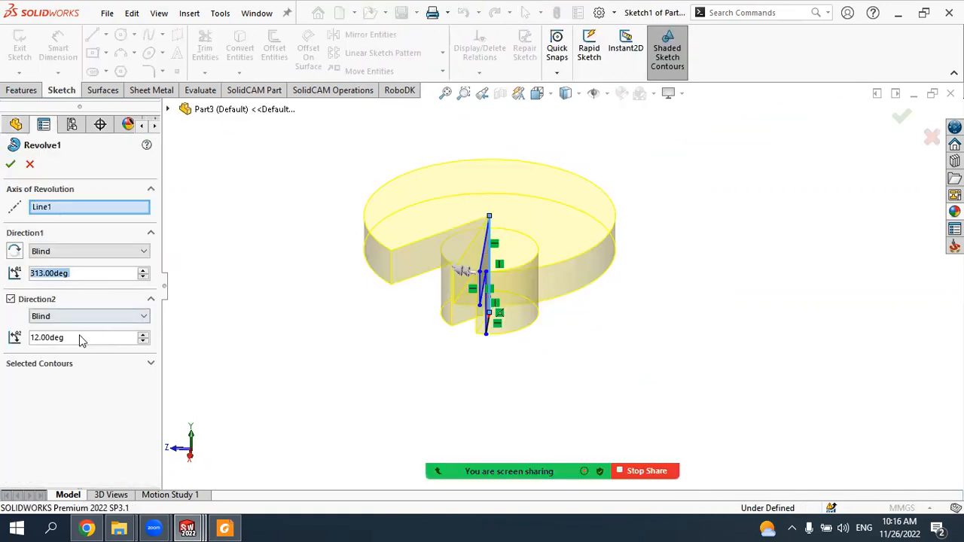
{"action": "left_click", "coordinate": [81, 338]}
{"action": "type", "text": "0"}
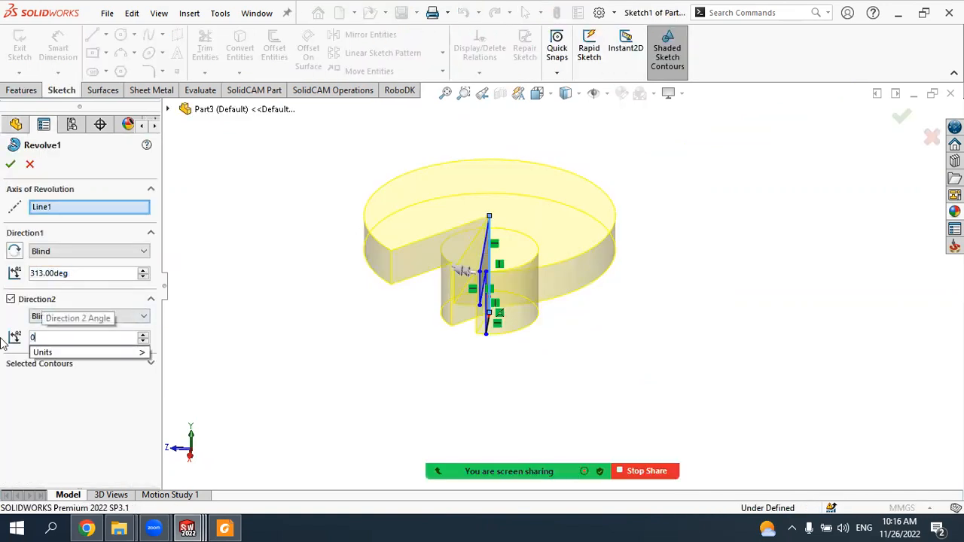
{"action": "key", "text": "Return"}
{"action": "left_click", "coordinate": [83, 273]}
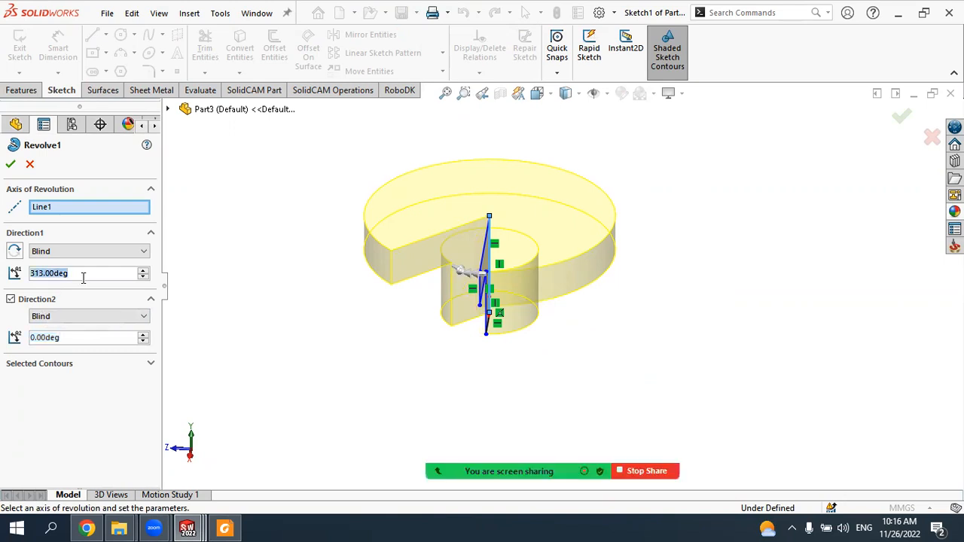
{"action": "type", "text": "260"}
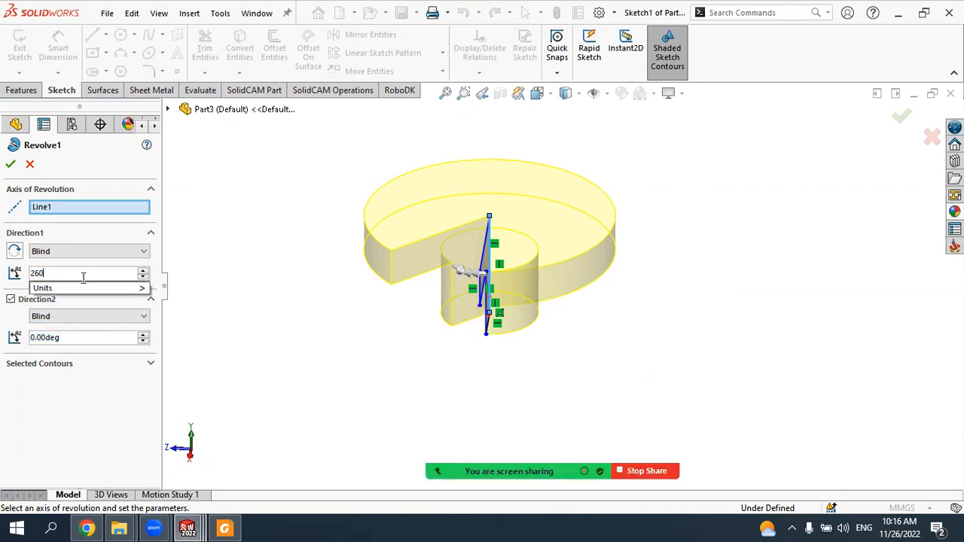
{"action": "key", "text": "Return"}
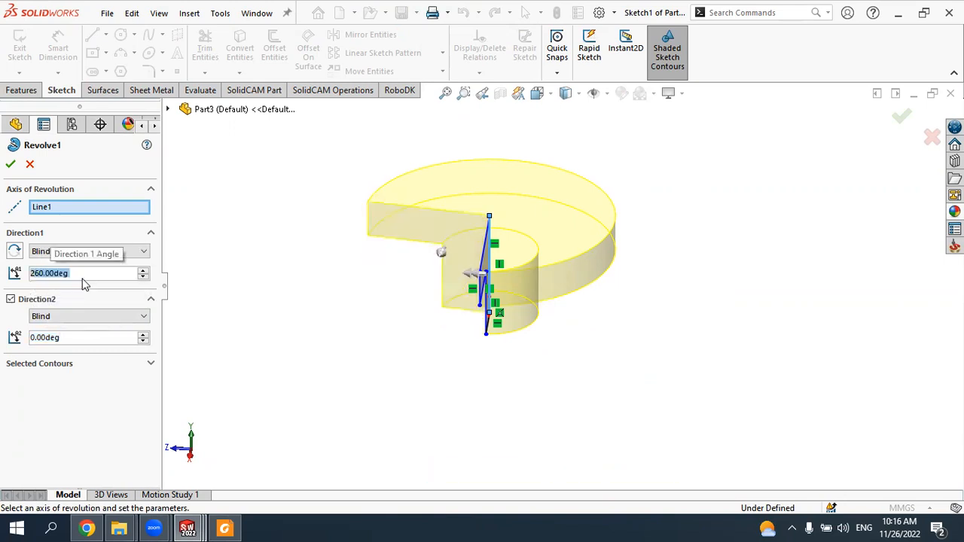
{"action": "type", "text": "360"}
{"action": "key", "text": "Return"}
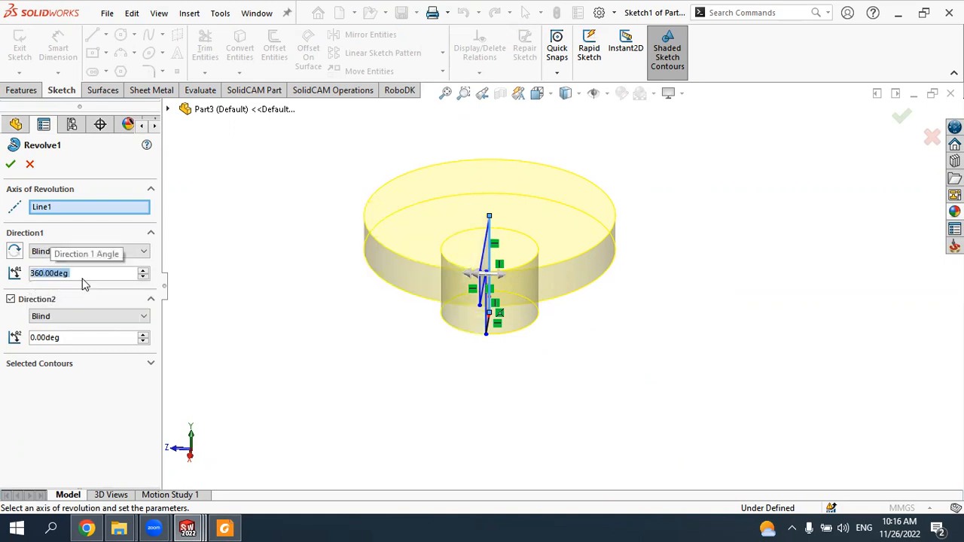
{"action": "left_click", "coordinate": [10, 167]}
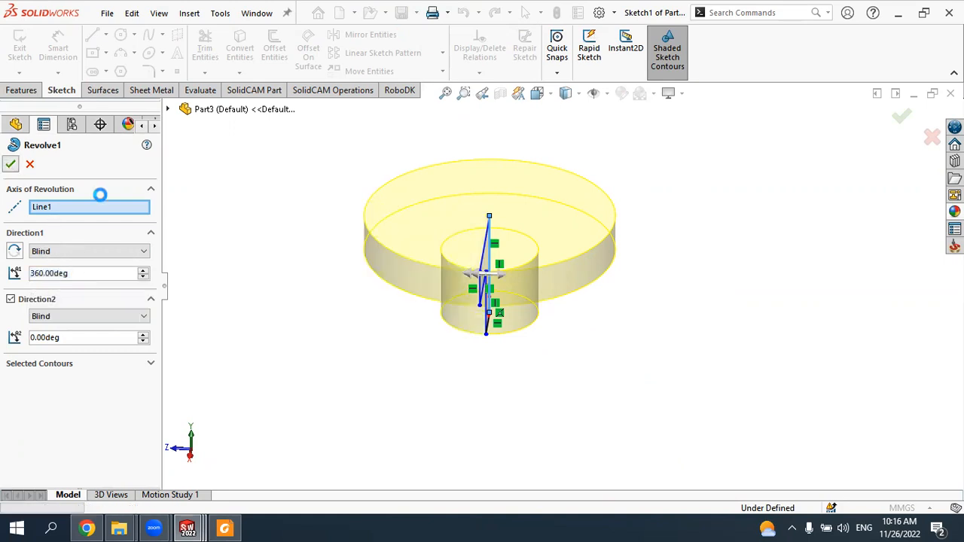
{"action": "middle_click_drag", "start_coordinate": [336, 317], "coordinate": [363, 300]}
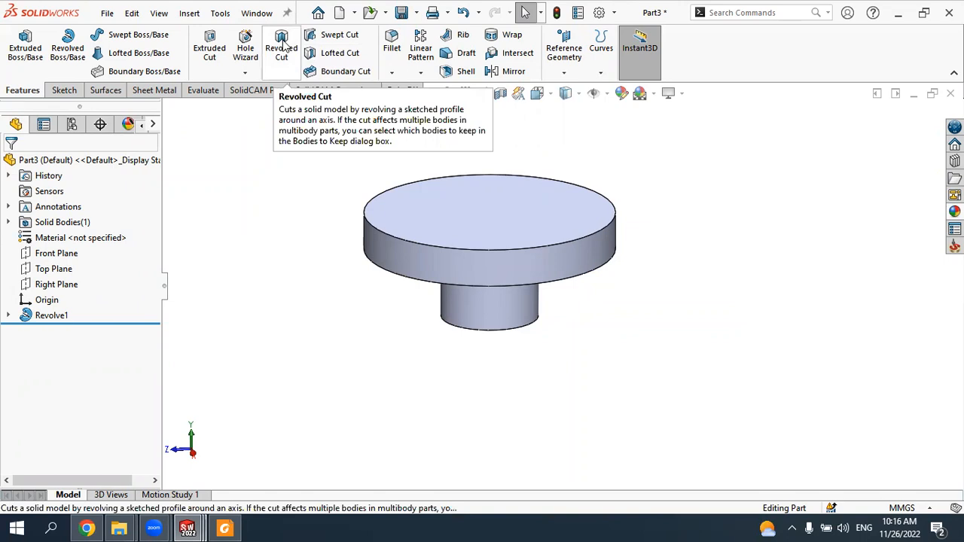
Step: On the Front Plane, sketch a closed inverted-L profile from the origin inside the body, about 52 mm high and 9 mm wide at its base
{"action": "left_click", "coordinate": [68, 254]}
{"action": "left_click", "coordinate": [84, 241]}
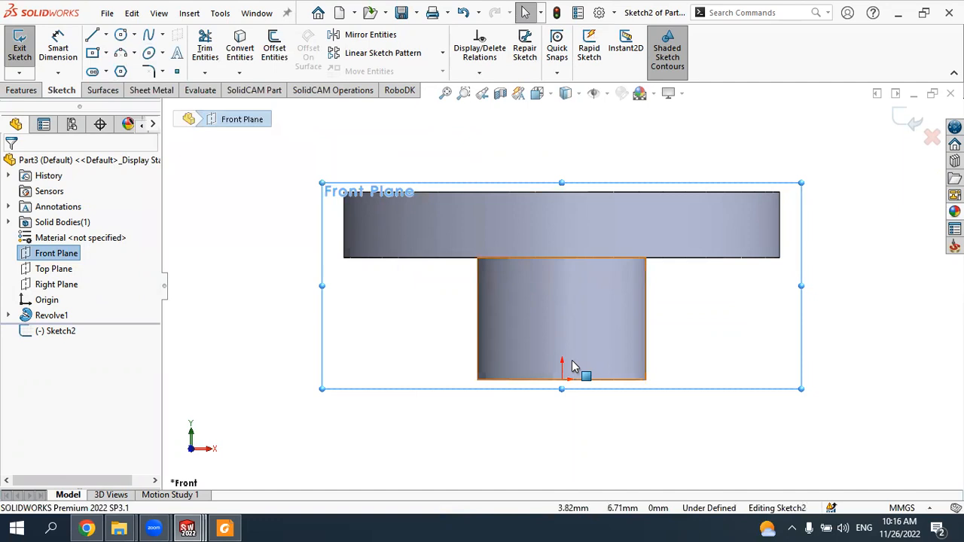
{"action": "key", "text": "Escape"}
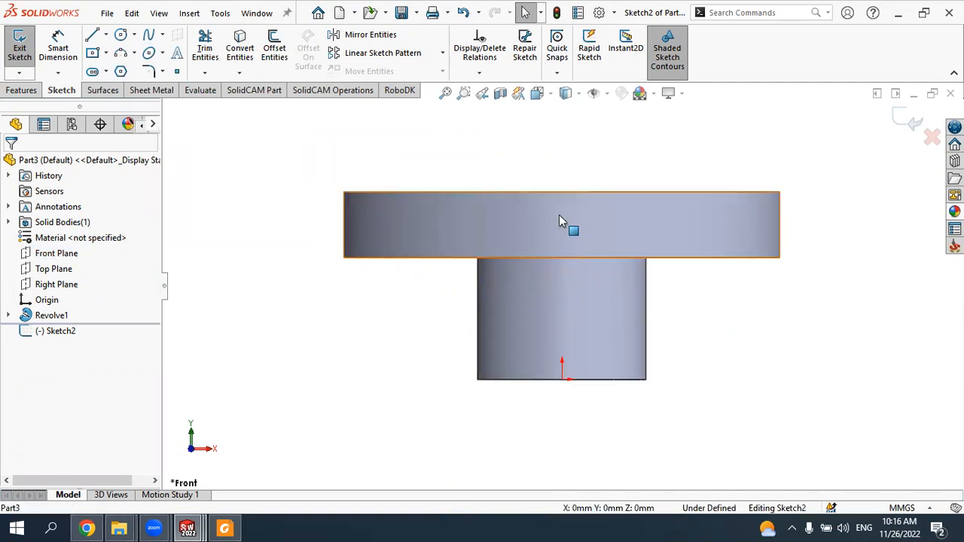
{"action": "left_click", "coordinate": [92, 34]}
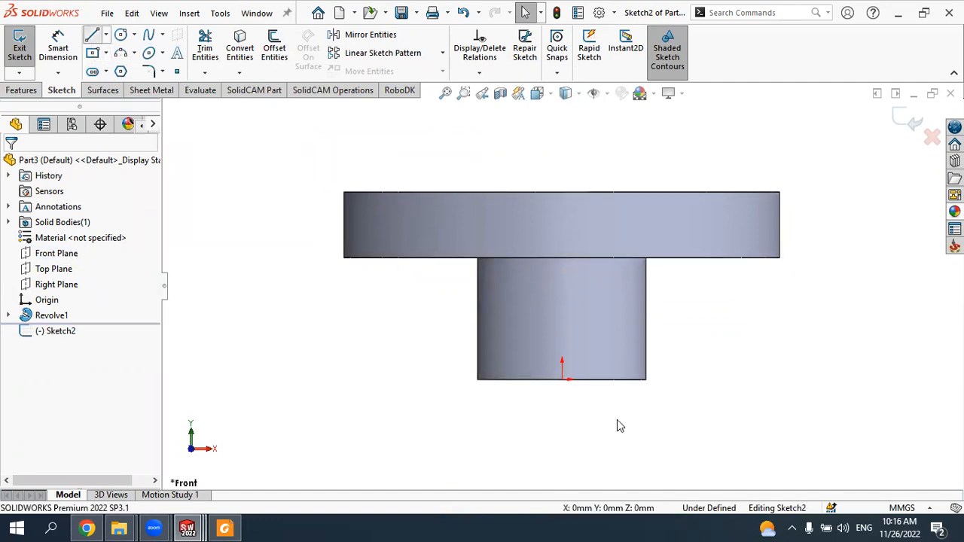
{"action": "left_click", "coordinate": [562, 379]}
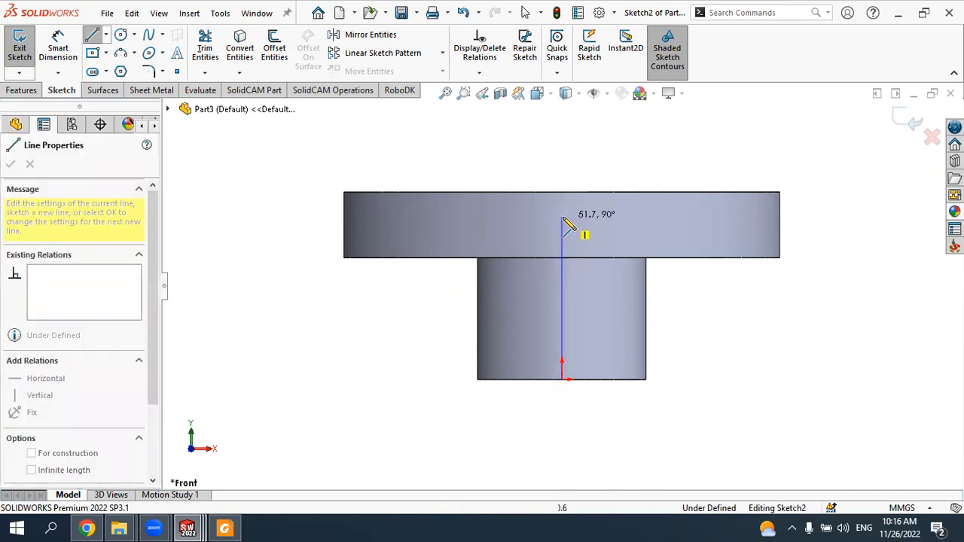
{"action": "left_click", "coordinate": [562, 216]}
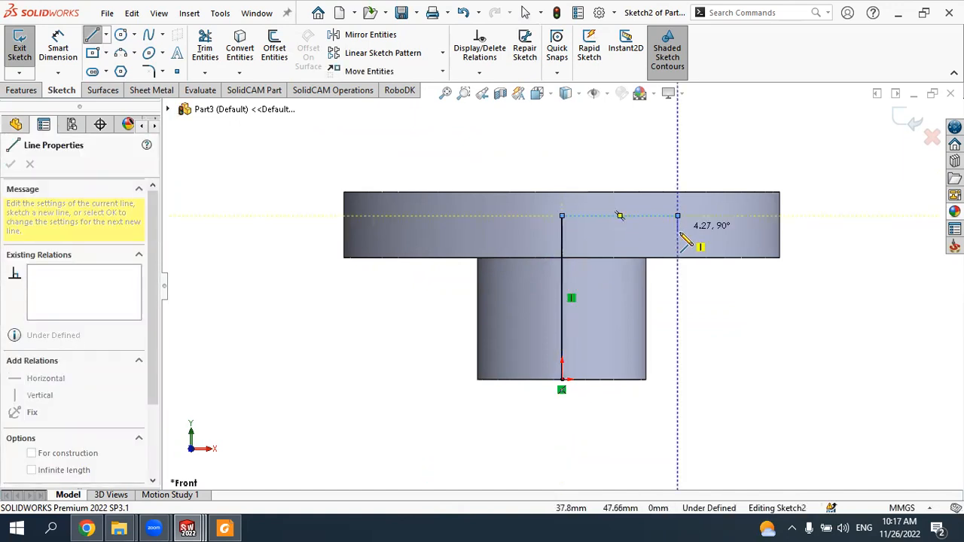
{"action": "left_click", "coordinate": [678, 235]}
{"action": "left_click", "coordinate": [589, 234]}
{"action": "left_click", "coordinate": [588, 378]}
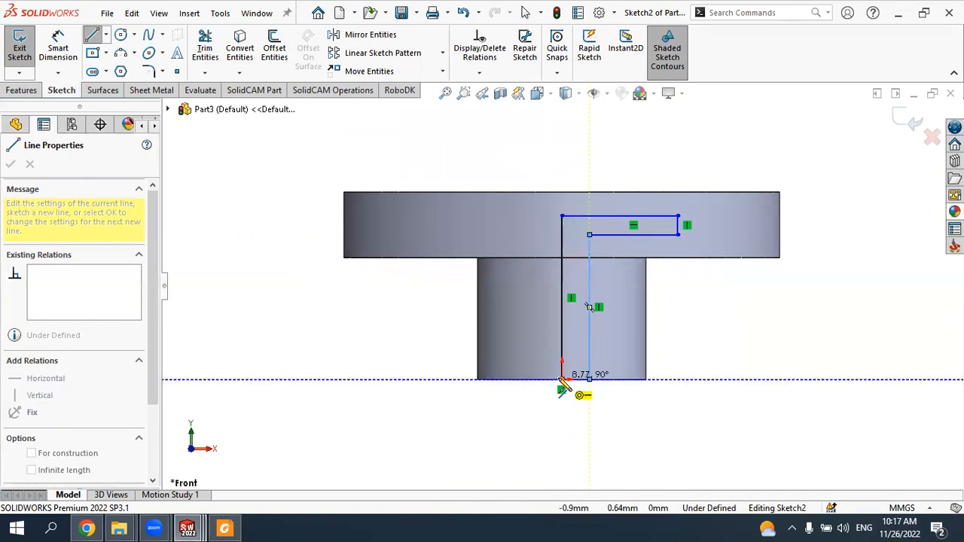
{"action": "left_click", "coordinate": [561, 378]}
{"action": "key", "text": "Escape"}
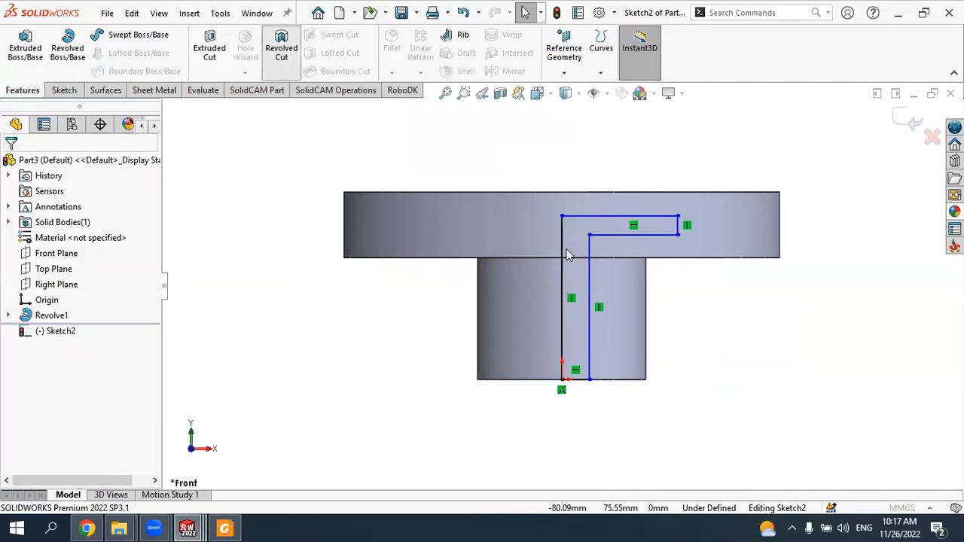
Step: Cut the body with a 360-degree Revolved Cut of the L profile, using its long vertical line as the axis of revolution
{"action": "scroll", "coordinate": [561, 281], "scroll_direction": "up", "scroll_amount": 3}
{"action": "mouse_move", "coordinate": [560, 281]}
{"action": "middle_mouse_down"}
{"action": "mouse_move", "coordinate": [548, 341]}
{"action": "mouse_move", "coordinate": [562, 340]}
{"action": "middle_mouse_up"}
{"action": "left_click", "coordinate": [561, 267]}
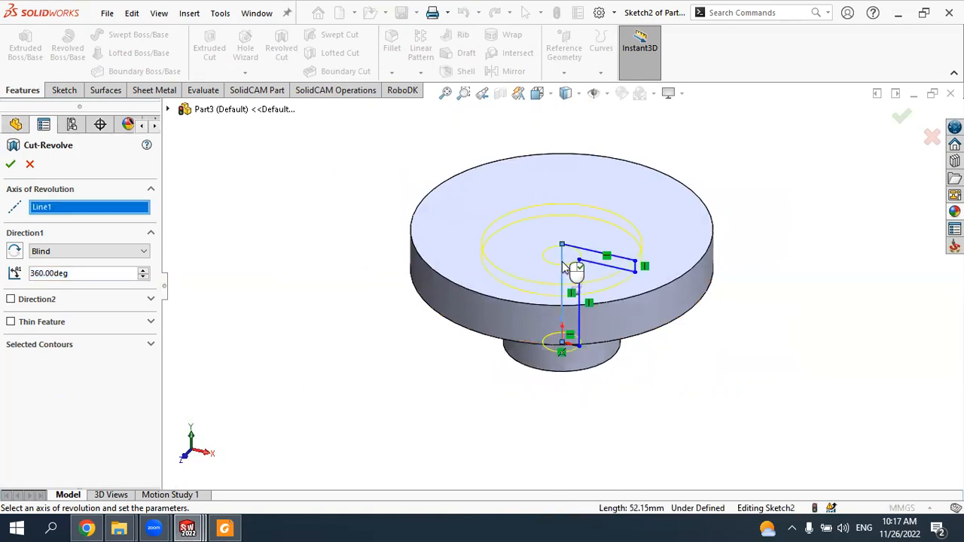
{"action": "left_click", "coordinate": [11, 165]}
{"action": "mouse_move", "coordinate": [435, 352]}
{"action": "middle_mouse_down"}
{"action": "mouse_move", "coordinate": [463, 213]}
{"action": "mouse_move", "coordinate": [445, 37]}
{"action": "mouse_move", "coordinate": [424, 188]}
{"action": "mouse_move", "coordinate": [426, 345]}
{"action": "middle_mouse_up"}
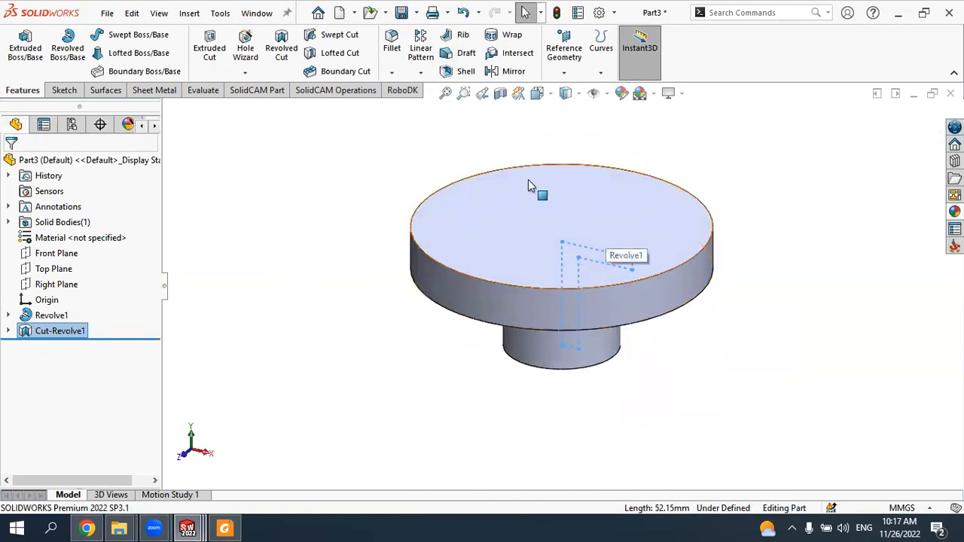
{"action": "left_click", "coordinate": [415, 155]}
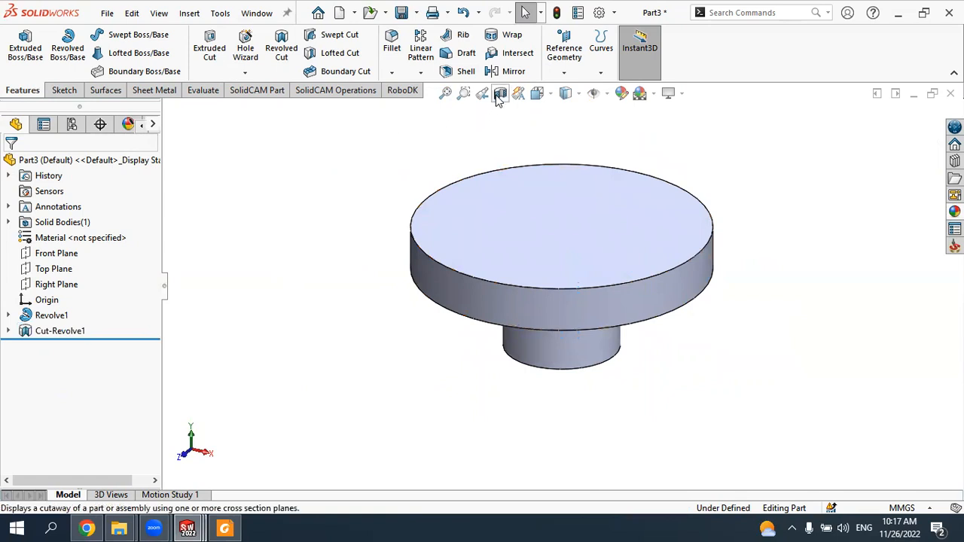
Step: Inspect the internal cavity in a section view on the Front Plane, and exit the section view without keeping it
{"action": "middle_click_drag", "start_coordinate": [617, 232], "coordinate": [639, 195]}
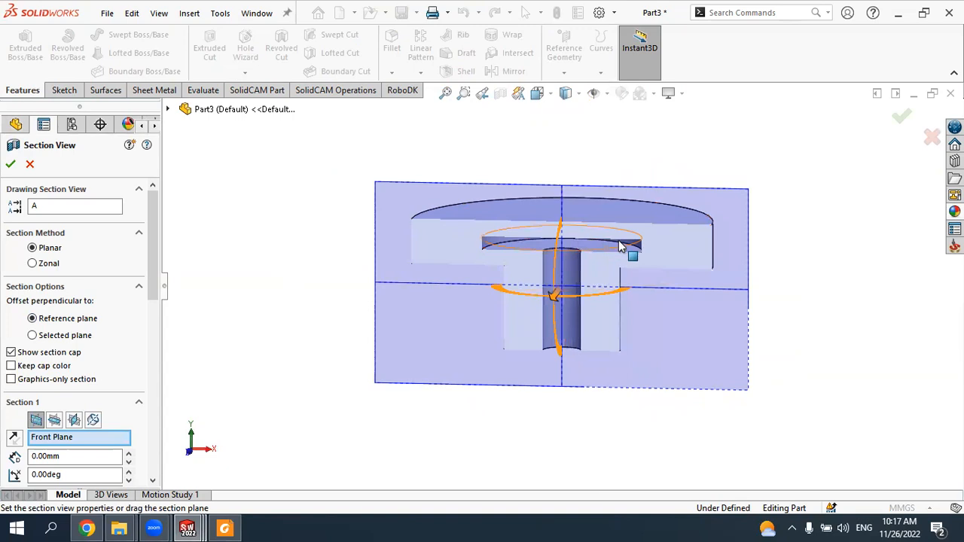
{"action": "left_click", "coordinate": [31, 164]}
{"action": "middle_click_drag", "start_coordinate": [514, 285], "coordinate": [458, 303]}
Step: Expand the revolved boss and revolved cut in the feature tree and examine which sketch each feature is built from
{"action": "left_click", "coordinate": [59, 335]}
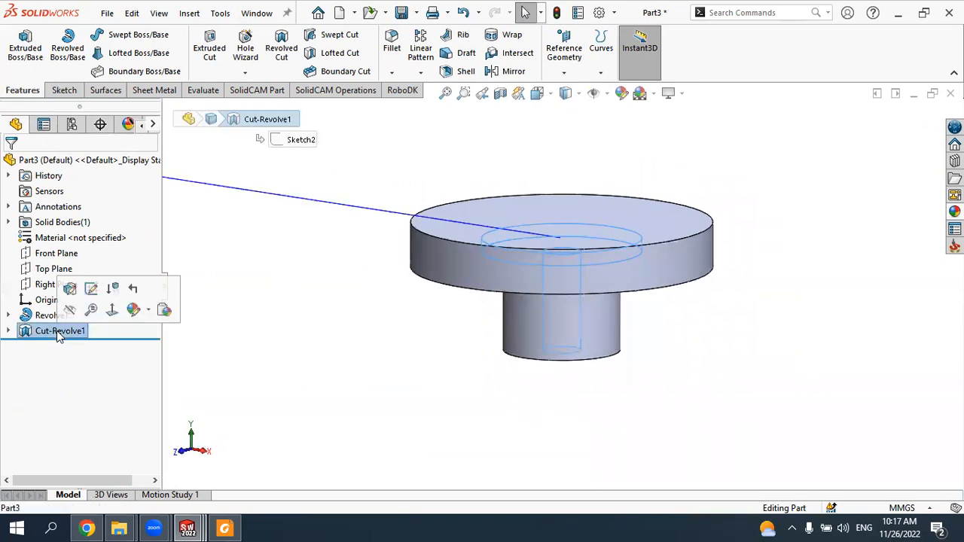
{"action": "left_click", "coordinate": [51, 317]}
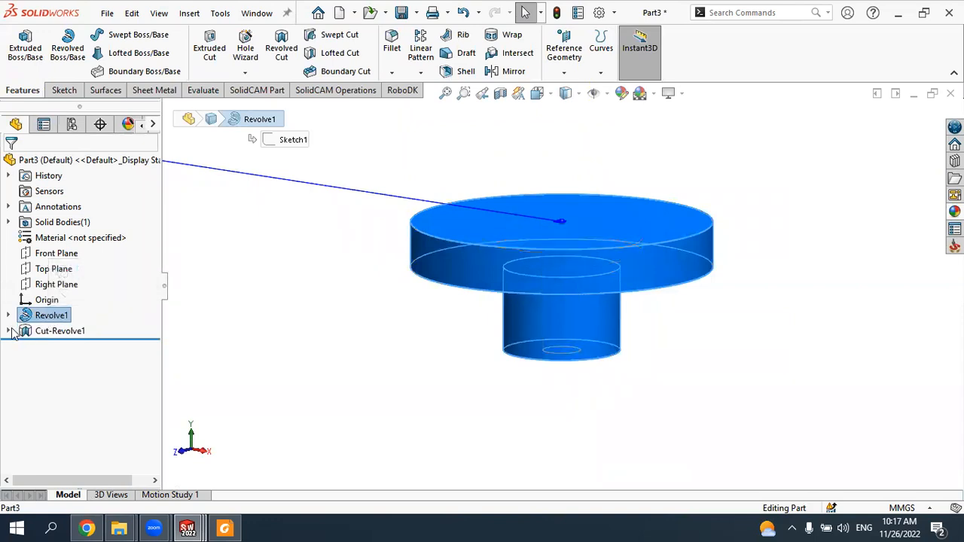
{"action": "left_click", "coordinate": [9, 331]}
{"action": "left_click", "coordinate": [71, 347]}
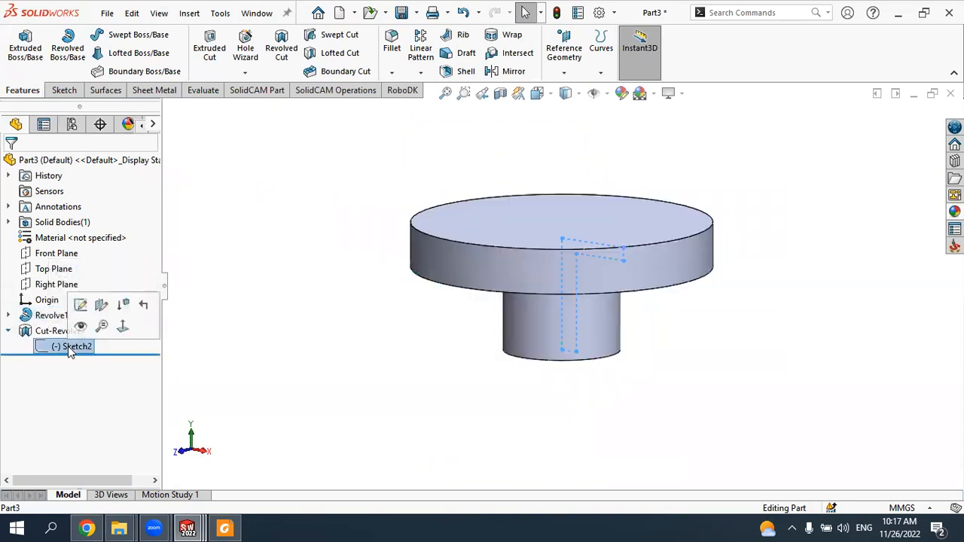
{"action": "left_click", "coordinate": [9, 316]}
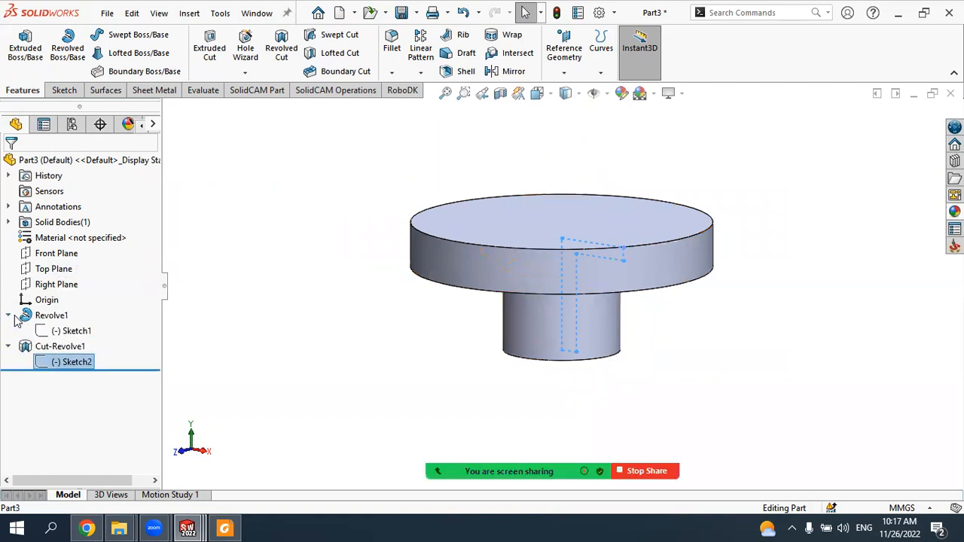
{"action": "left_click", "coordinate": [71, 331]}
{"action": "left_click", "coordinate": [53, 315]}
{"action": "left_click", "coordinate": [61, 329]}
{"action": "left_click", "coordinate": [52, 317]}
{"action": "left_click", "coordinate": [293, 348]}
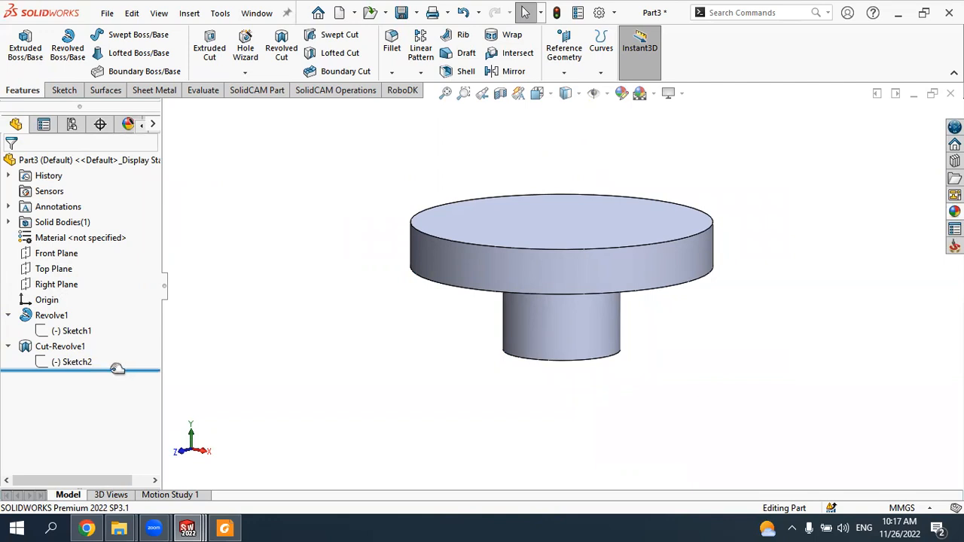
Step: Roll the feature history back to before the revolved cut, view the underside, and roll forward to restore the cut
{"action": "mouse_move", "coordinate": [118, 368]}
{"action": "left_mouse_down"}
{"action": "mouse_move", "coordinate": [122, 345]}
{"action": "mouse_move", "coordinate": [113, 340]}
{"action": "left_mouse_up"}
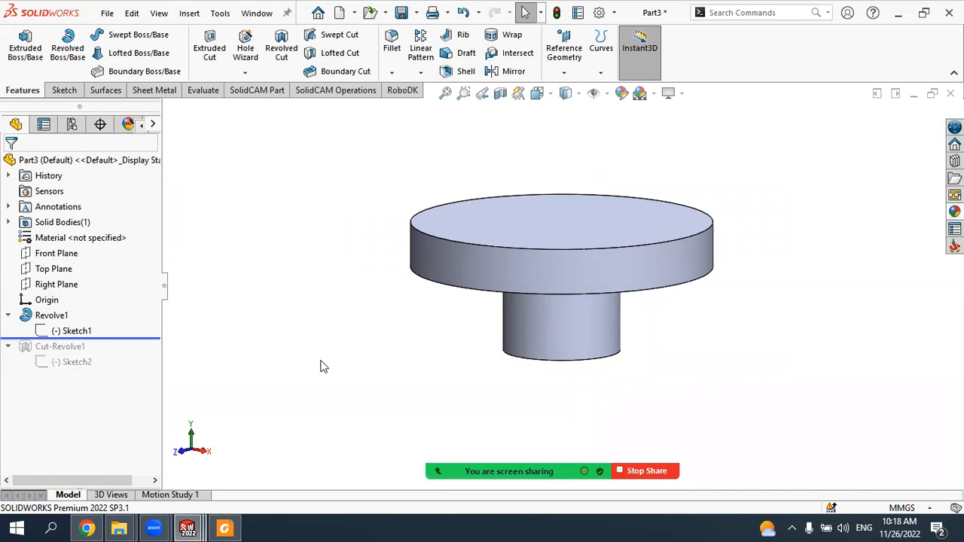
{"action": "middle_click_drag", "start_coordinate": [447, 340], "coordinate": [512, 229]}
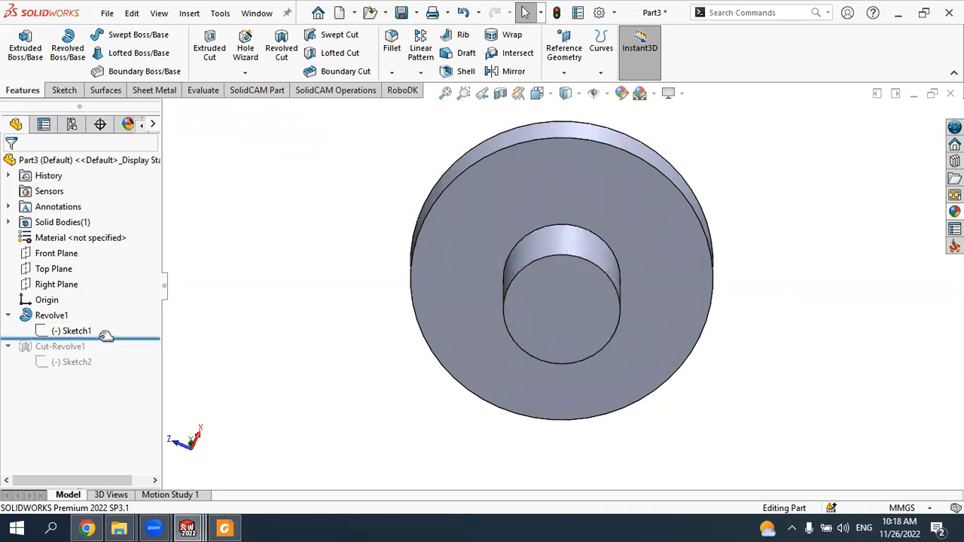
{"action": "left_click_drag", "start_coordinate": [110, 336], "coordinate": [110, 369]}
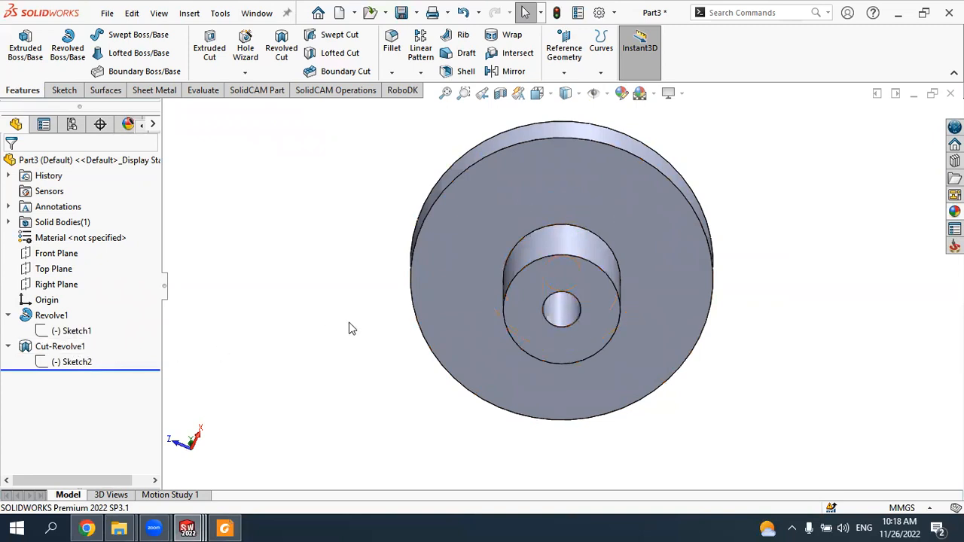
{"action": "scroll", "coordinate": [462, 311], "scroll_direction": "up", "scroll_amount": 1}
Step: Roll the history back to just below the origin, before the revolved boss, and roll forward past both revolve features
{"action": "left_click_drag", "start_coordinate": [111, 367], "coordinate": [107, 303]}
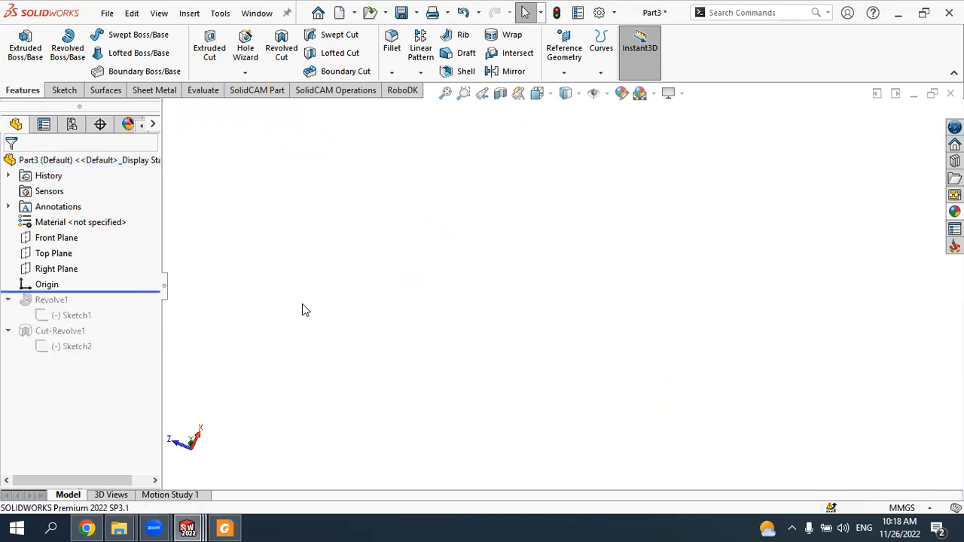
{"action": "middle_click_drag", "start_coordinate": [441, 301], "coordinate": [442, 329]}
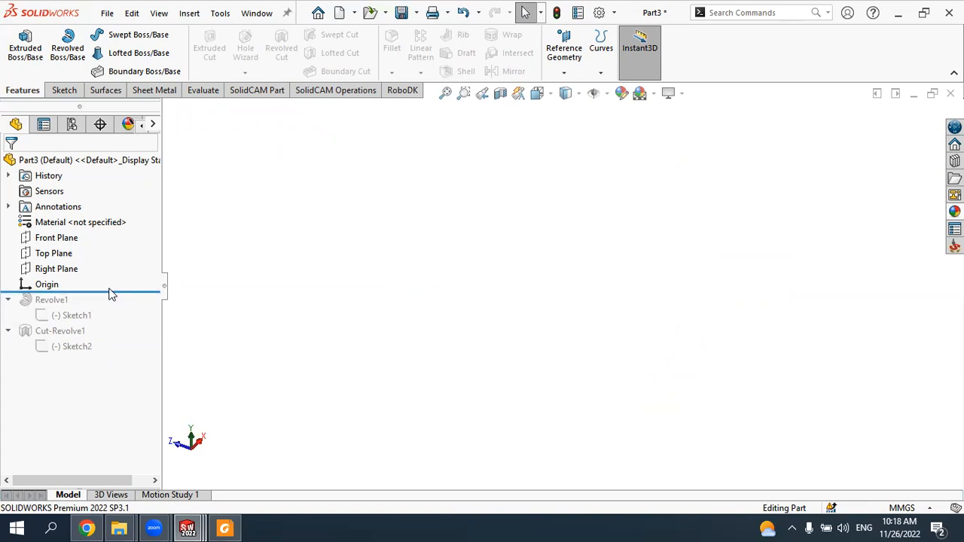
{"action": "left_click_drag", "start_coordinate": [115, 290], "coordinate": [113, 354]}
{"action": "middle_click_drag", "start_coordinate": [406, 275], "coordinate": [402, 389]}
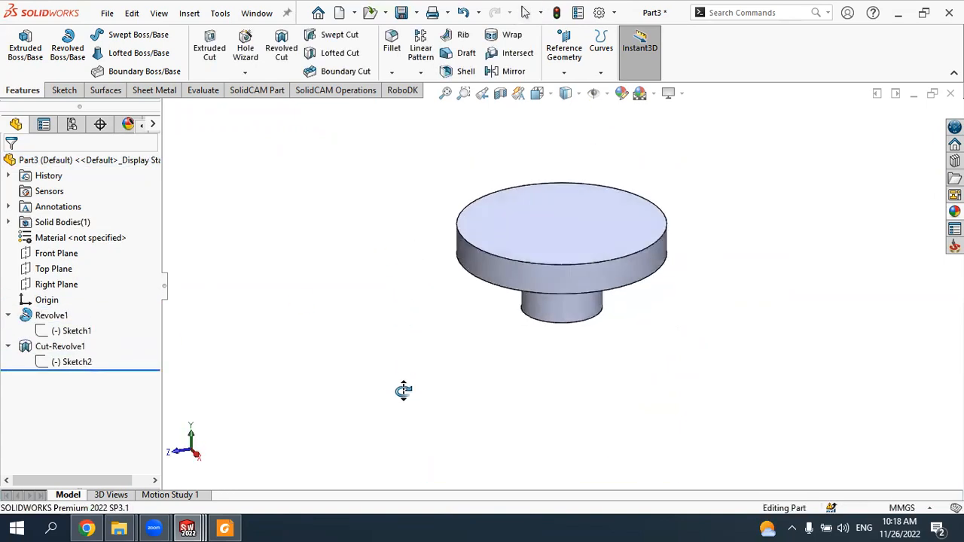
Step: Start a sketch on the disc's top face and draw a small circle centred about 50 mm from the origin, near the rim
{"action": "scroll", "coordinate": [669, 198], "scroll_direction": "down", "scroll_amount": 2}
{"action": "left_click", "coordinate": [573, 255]}
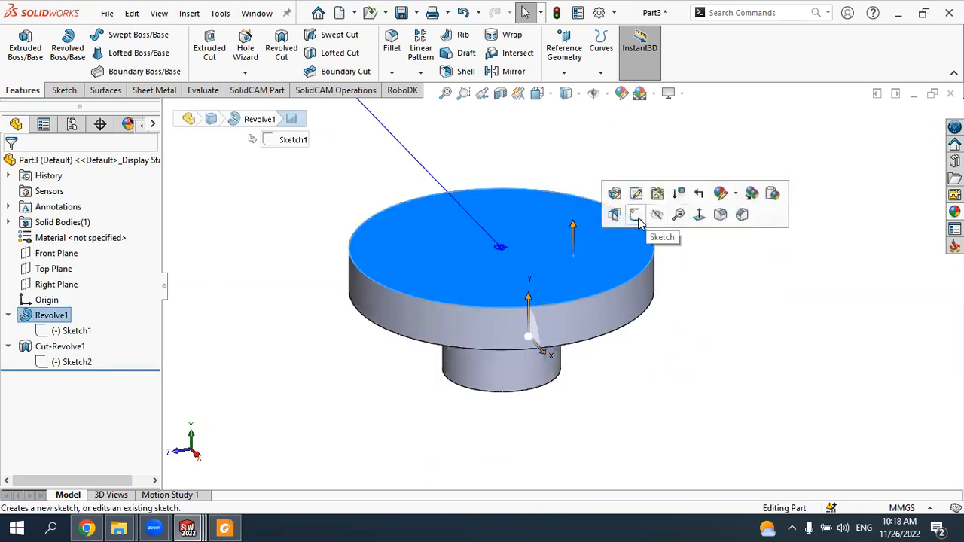
{"action": "left_click", "coordinate": [614, 215]}
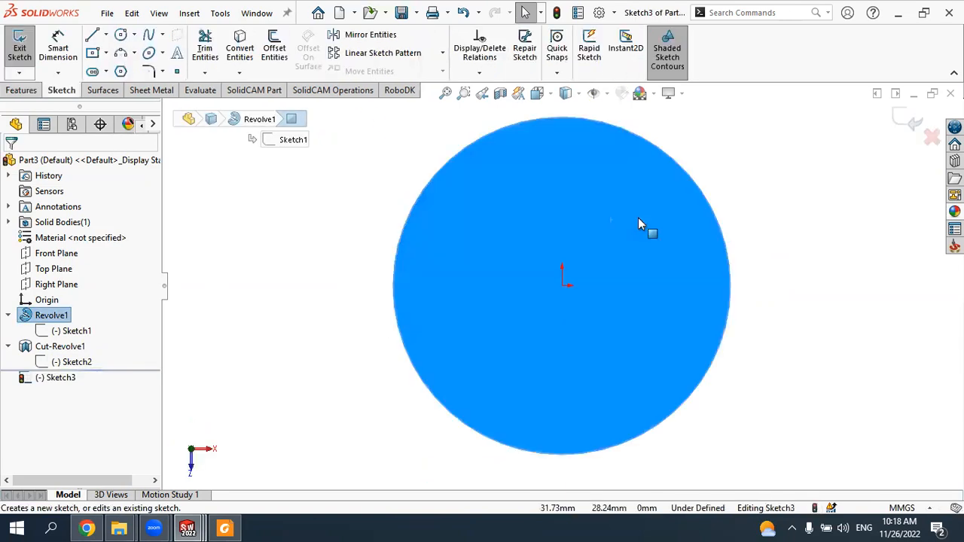
{"action": "left_click", "coordinate": [135, 35]}
{"action": "left_click", "coordinate": [143, 53]}
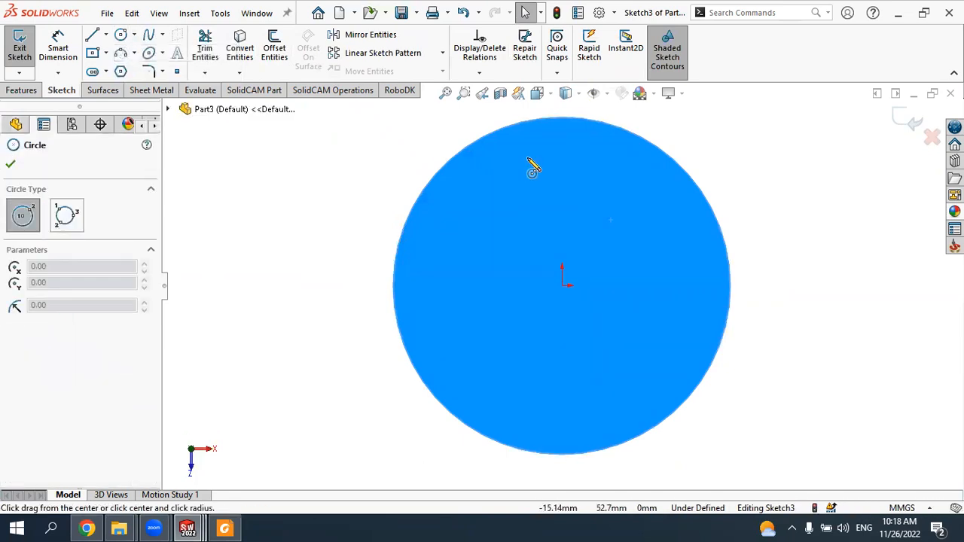
{"action": "left_click_drag", "start_coordinate": [556, 164], "coordinate": [576, 154]}
Step: Cut the small circle into the disc with a Blind Extruded Cut 10 mm deep from the sketch plane
{"action": "left_click", "coordinate": [22, 90]}
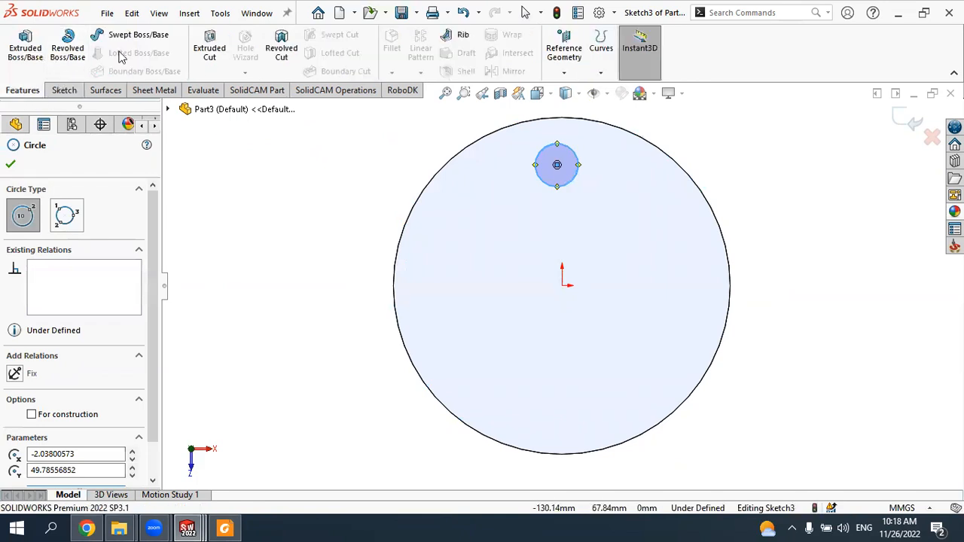
{"action": "left_click", "coordinate": [210, 48]}
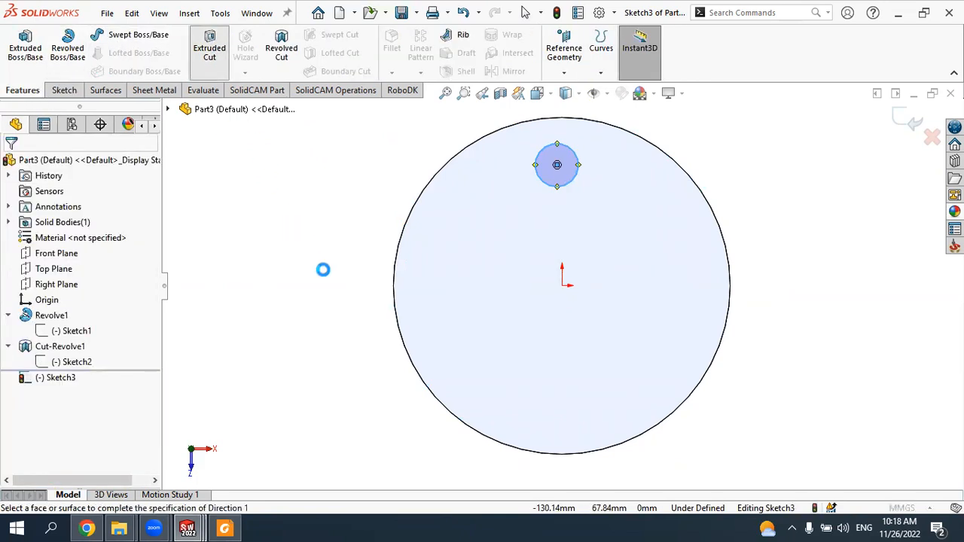
{"action": "left_click", "coordinate": [10, 163]}
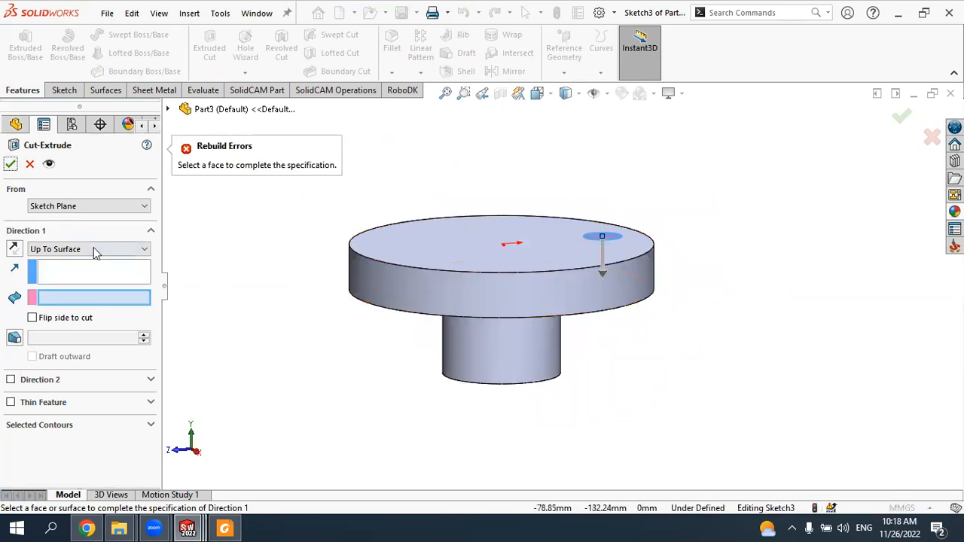
{"action": "left_click", "coordinate": [80, 252]}
{"action": "left_click", "coordinate": [75, 261]}
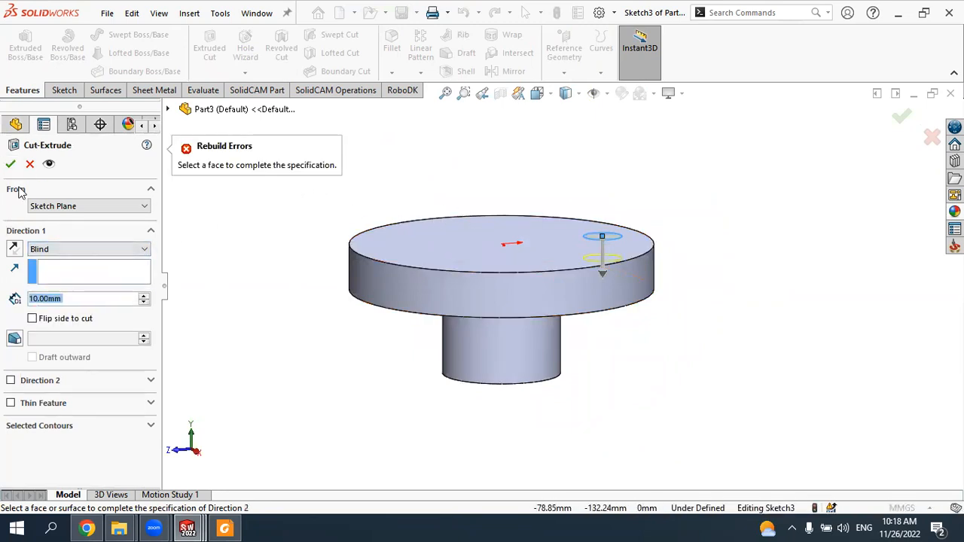
{"action": "left_click", "coordinate": [619, 195]}
Step: Roll the history back to before the extruded hole, and roll forward to restore it
{"action": "middle_click_drag", "start_coordinate": [621, 199], "coordinate": [580, 219]}
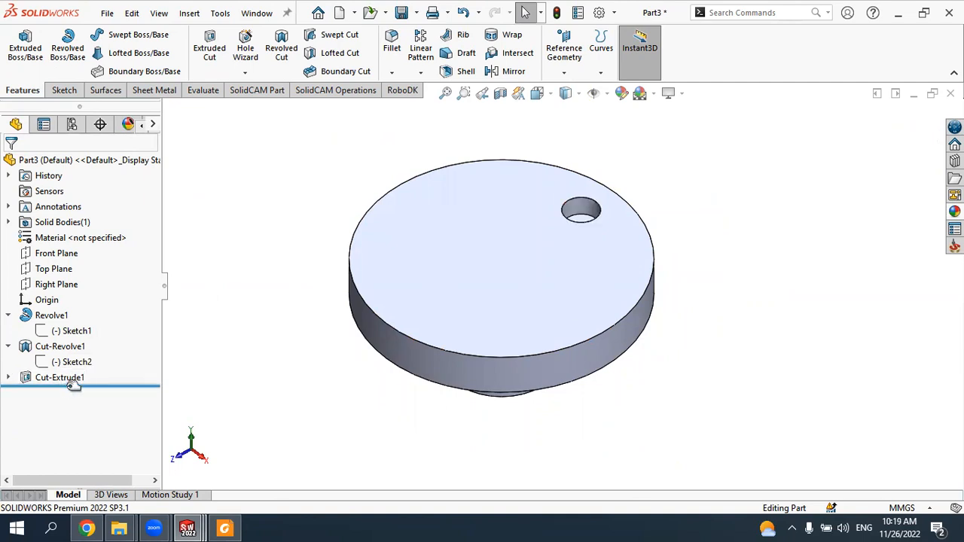
{"action": "mouse_move", "coordinate": [78, 386]}
{"action": "left_mouse_down"}
{"action": "mouse_move", "coordinate": [76, 360]}
{"action": "mouse_move", "coordinate": [75, 369]}
{"action": "left_mouse_up"}
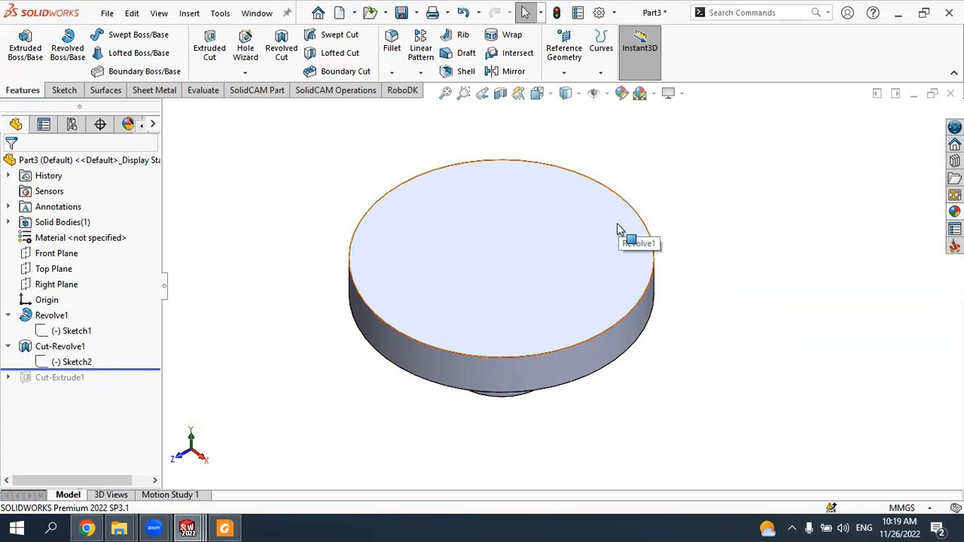
{"action": "left_click_drag", "start_coordinate": [105, 369], "coordinate": [107, 385]}
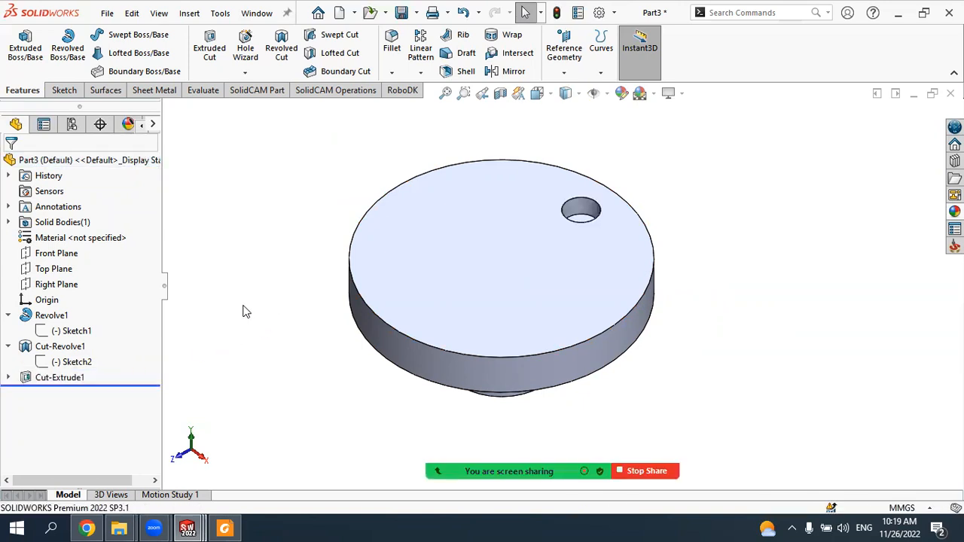
Step: Start a Circular Pattern of the extruded hole around the circular outer edge of the disc's top face
{"action": "middle_click_drag", "start_coordinate": [766, 319], "coordinate": [786, 295]}
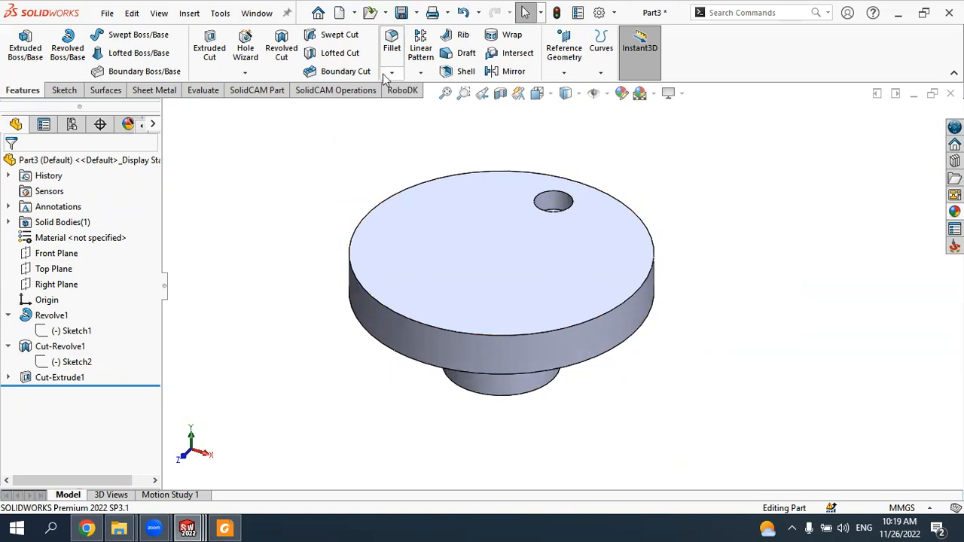
{"action": "left_click", "coordinate": [420, 73]}
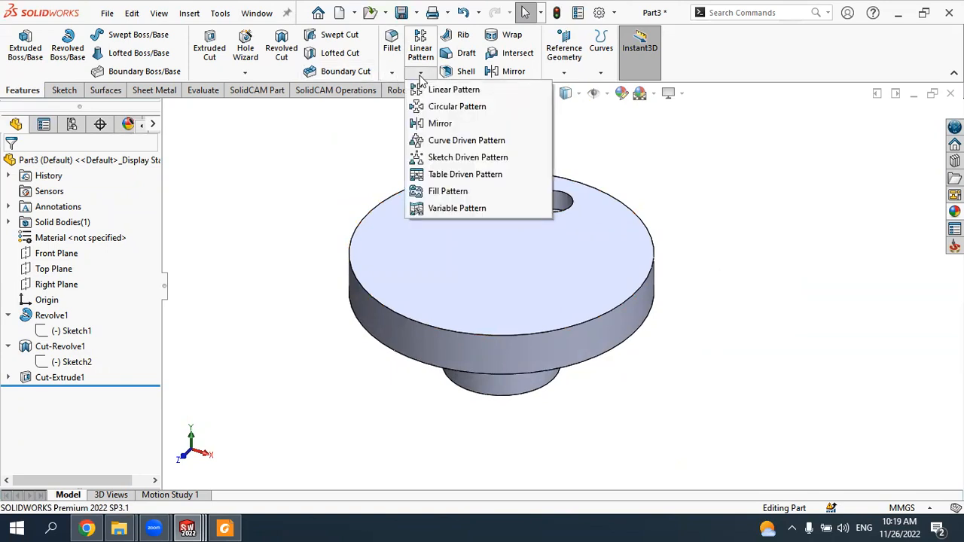
{"action": "left_click", "coordinate": [452, 106]}
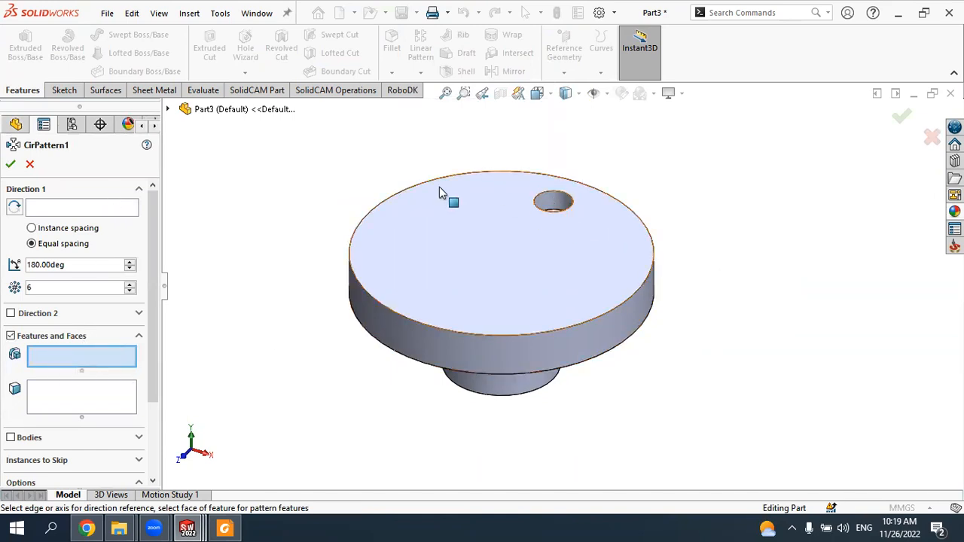
{"action": "left_click", "coordinate": [169, 110]}
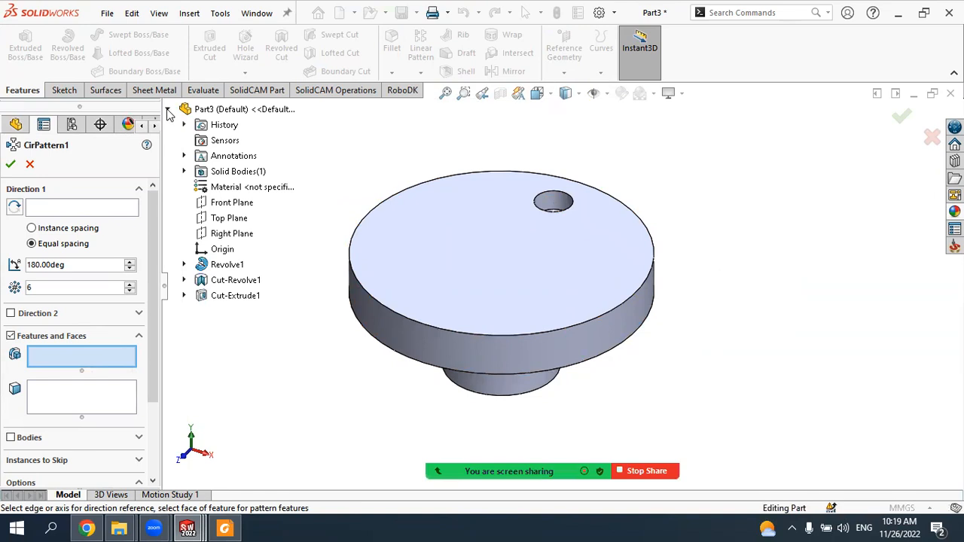
{"action": "left_click", "coordinate": [223, 303]}
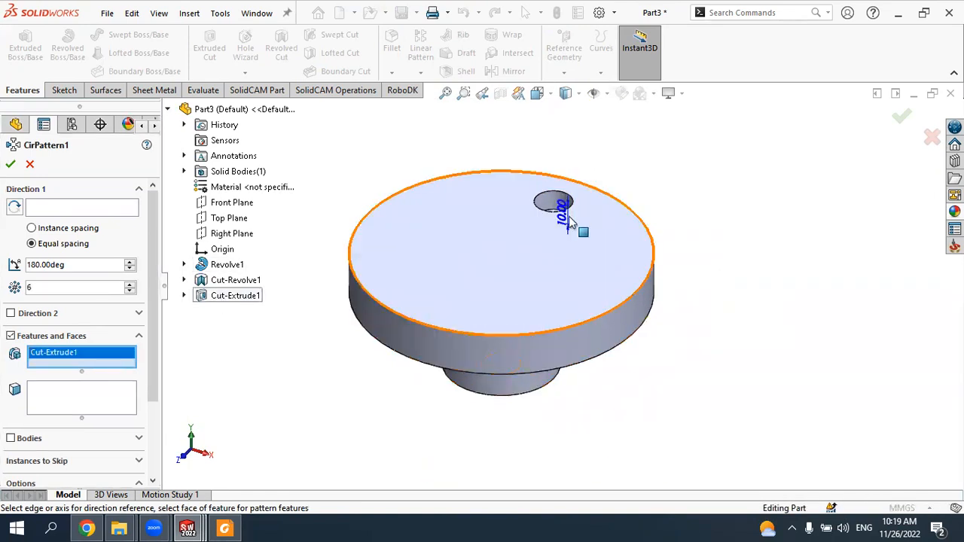
{"action": "left_click", "coordinate": [54, 211]}
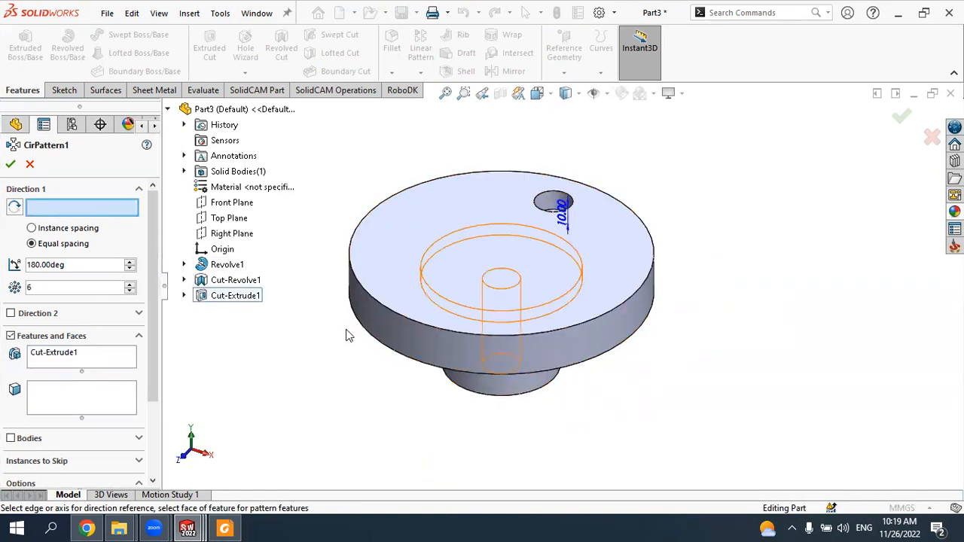
{"action": "left_click", "coordinate": [392, 316]}
{"action": "middle_click_drag", "start_coordinate": [498, 290], "coordinate": [537, 271]}
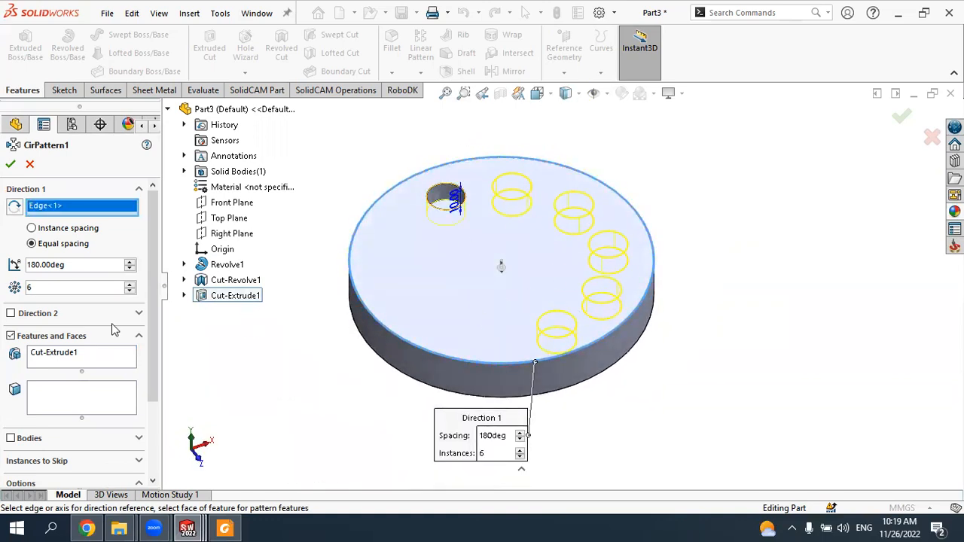
Step: Set the equally spaced circular pattern's total angle to 360 degrees
{"action": "left_click", "coordinate": [76, 265]}
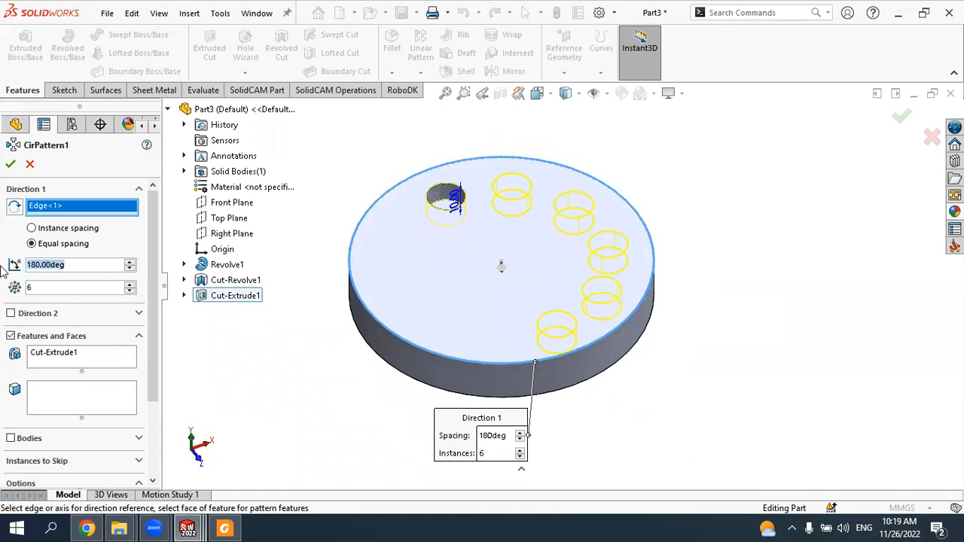
{"action": "type", "text": "360"}
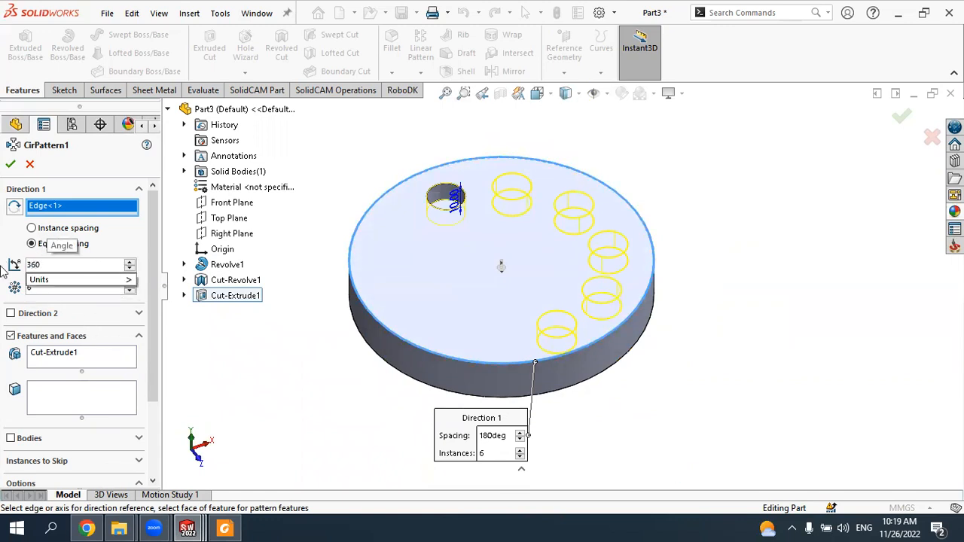
{"action": "key", "text": "Return"}
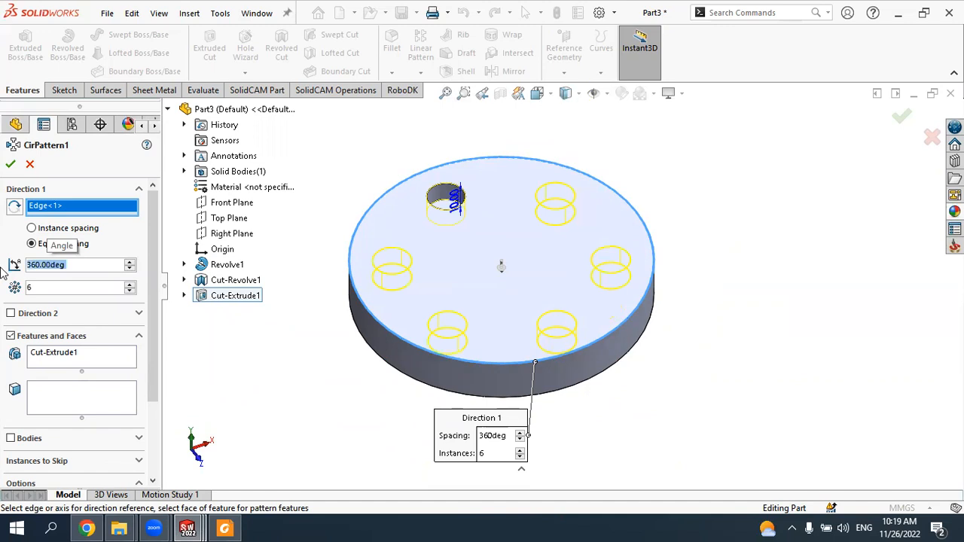
Step: Switch the circular pattern to instance spacing and try angles of 30 degrees and 60 degrees between holes
{"action": "left_click", "coordinate": [47, 230]}
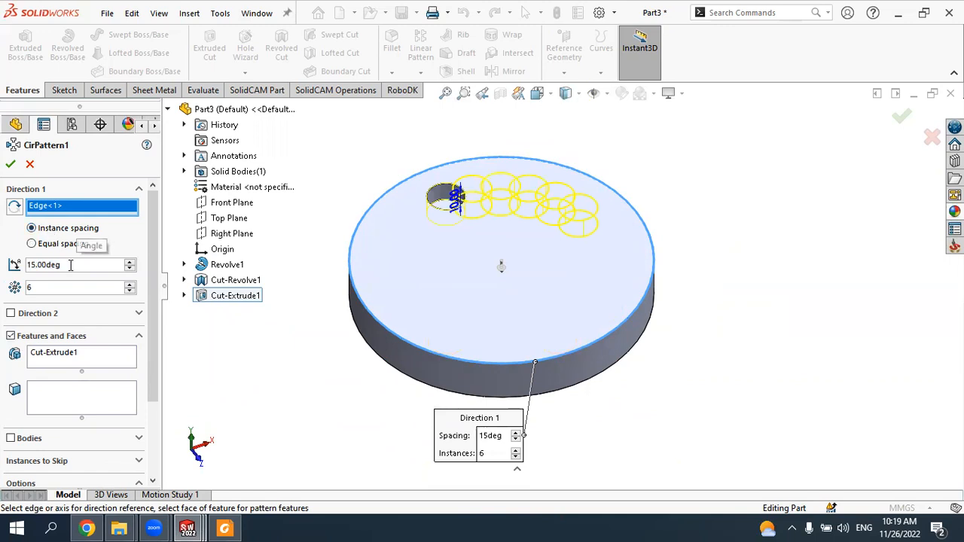
{"action": "double_click", "coordinate": [70, 265]}
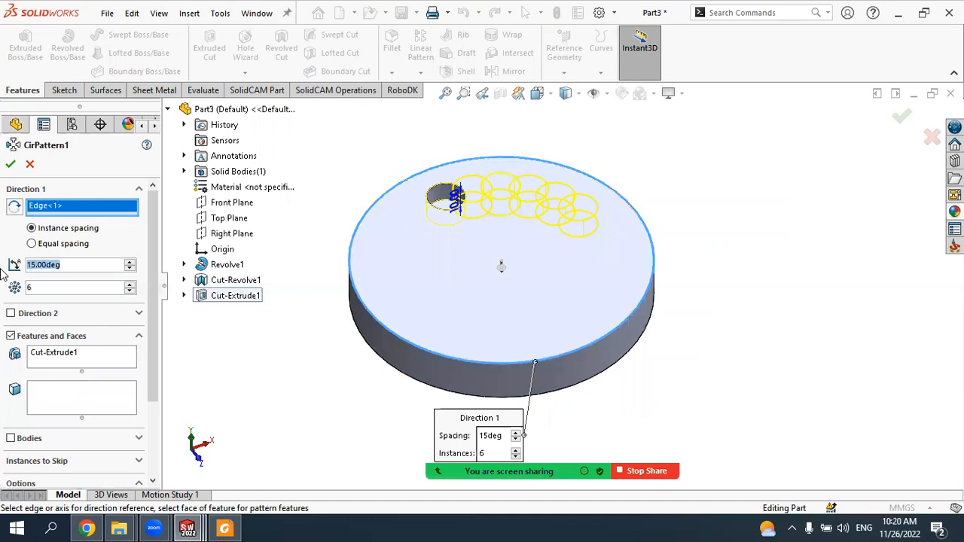
{"action": "type", "text": "30"}
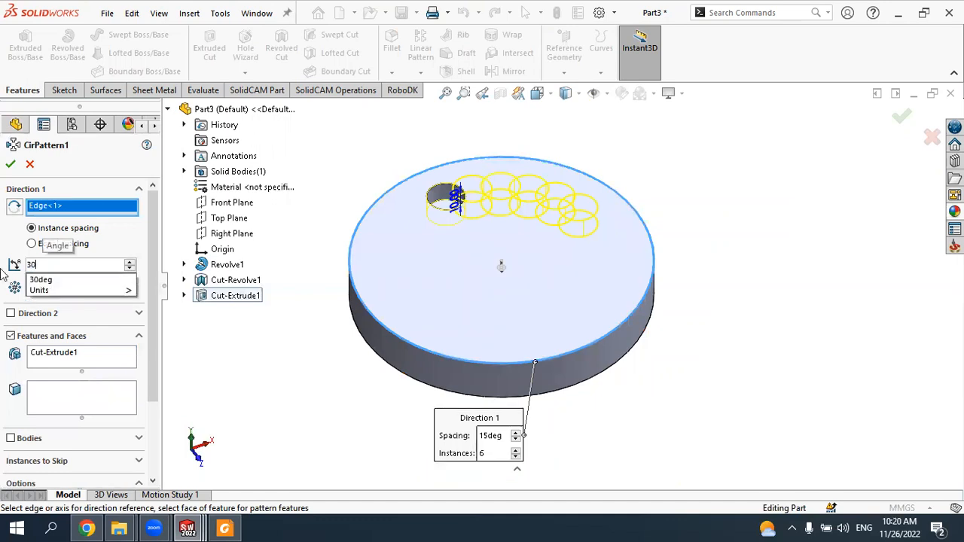
{"action": "key", "text": "Return"}
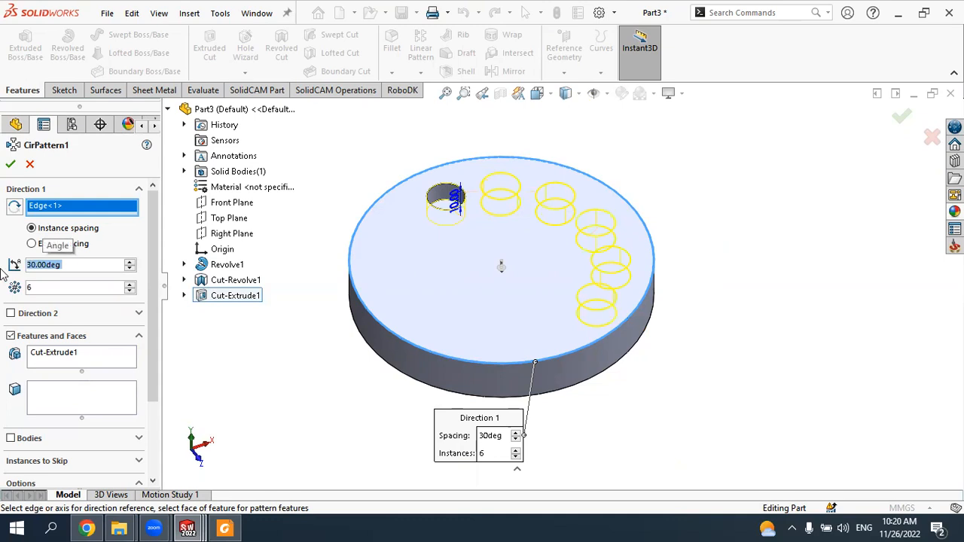
{"action": "type", "text": "60"}
{"action": "key", "text": "Return"}
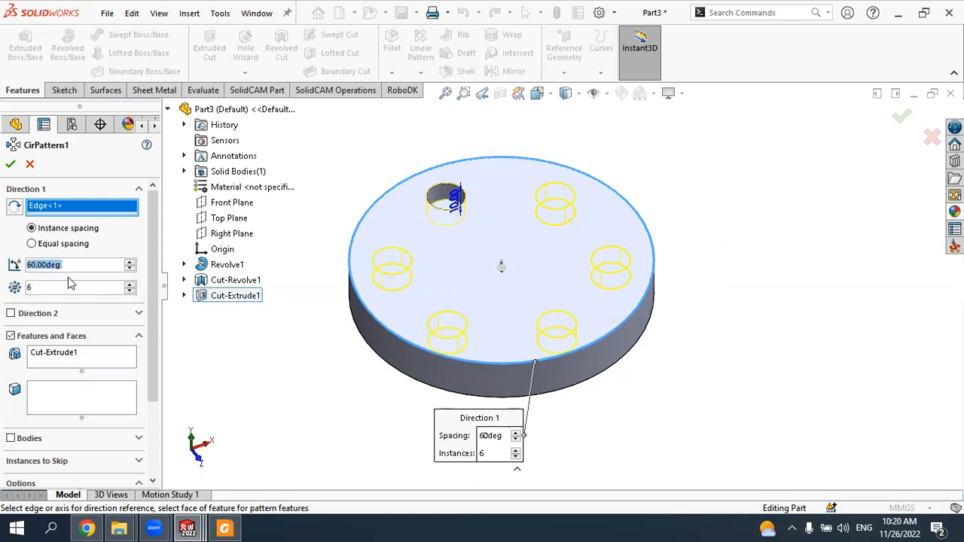
Step: Return the circular pattern to equal spacing with six instances over a total angle of 360 degrees
{"action": "left_click", "coordinate": [38, 245]}
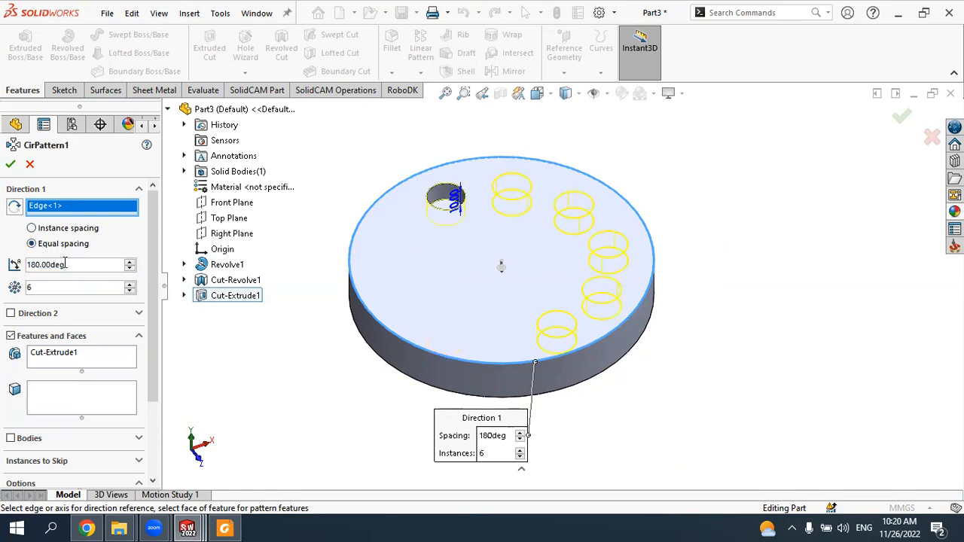
{"action": "left_click_drag", "start_coordinate": [68, 264], "coordinate": [7, 270]}
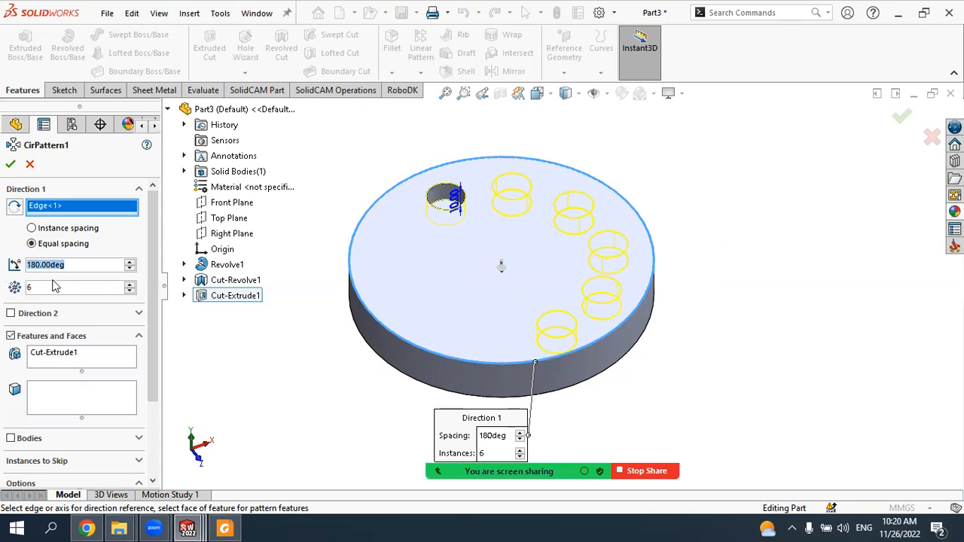
{"action": "type", "text": "360"}
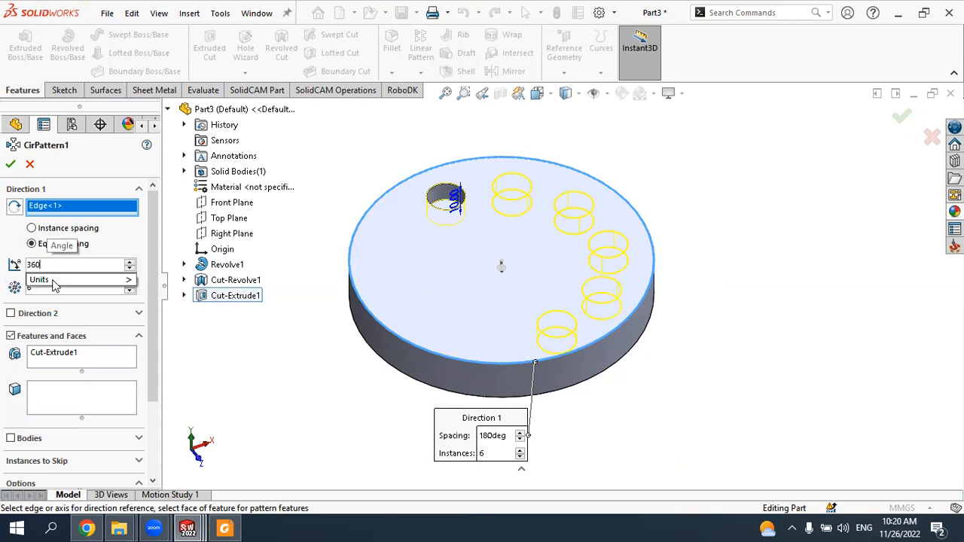
{"action": "key", "text": "Return"}
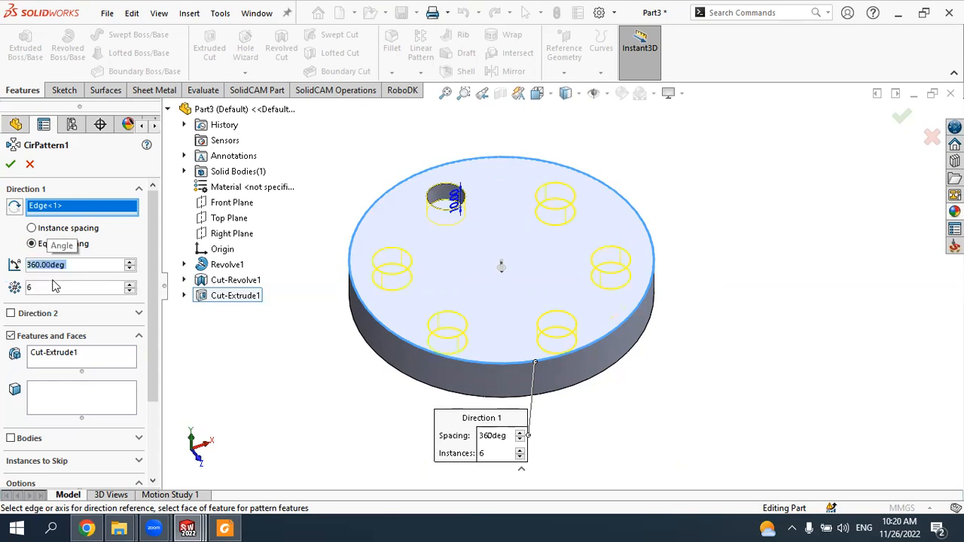
Step: Switch the circular pattern to instance spacing of 60 degrees with six instances and complete the pattern
{"action": "left_click", "coordinate": [40, 231]}
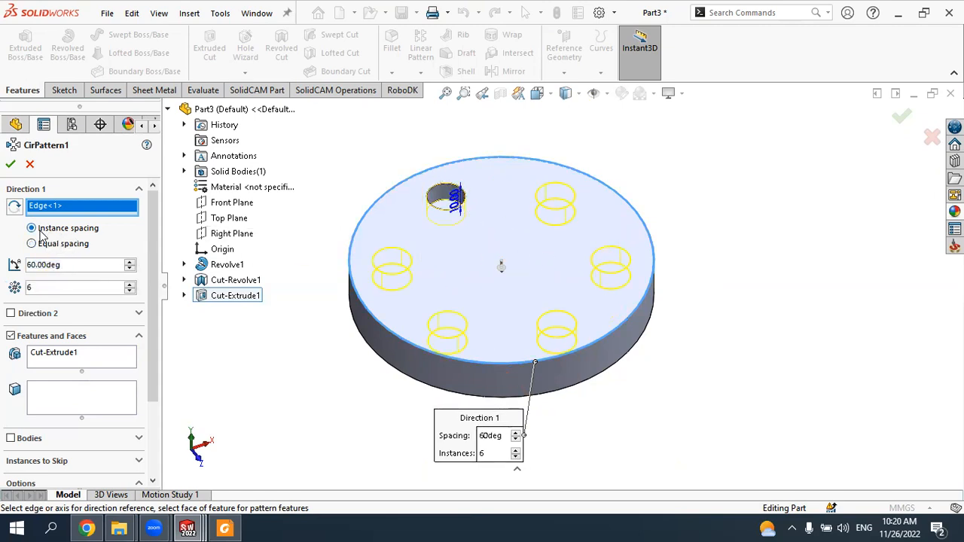
{"action": "left_click", "coordinate": [73, 265]}
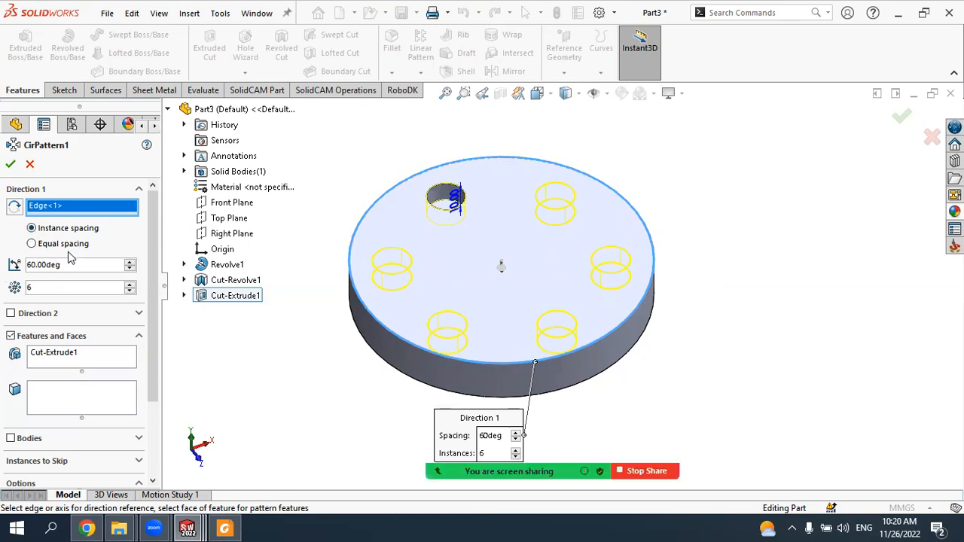
{"action": "left_click", "coordinate": [11, 165]}
{"action": "middle_click_drag", "start_coordinate": [655, 198], "coordinate": [572, 257]}
{"action": "scroll", "coordinate": [612, 207], "scroll_direction": "down", "scroll_amount": 2}
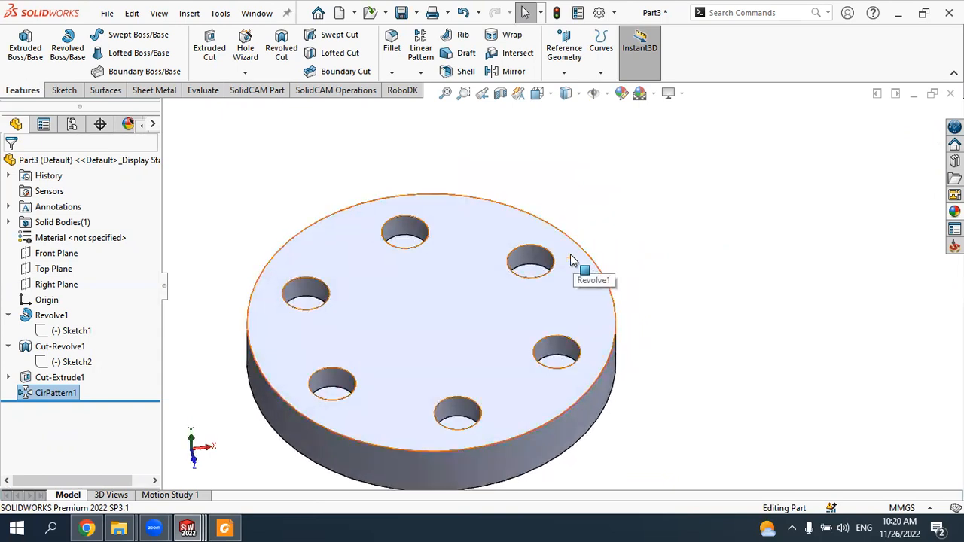
{"action": "scroll", "coordinate": [575, 268], "scroll_direction": "up", "scroll_amount": 2}
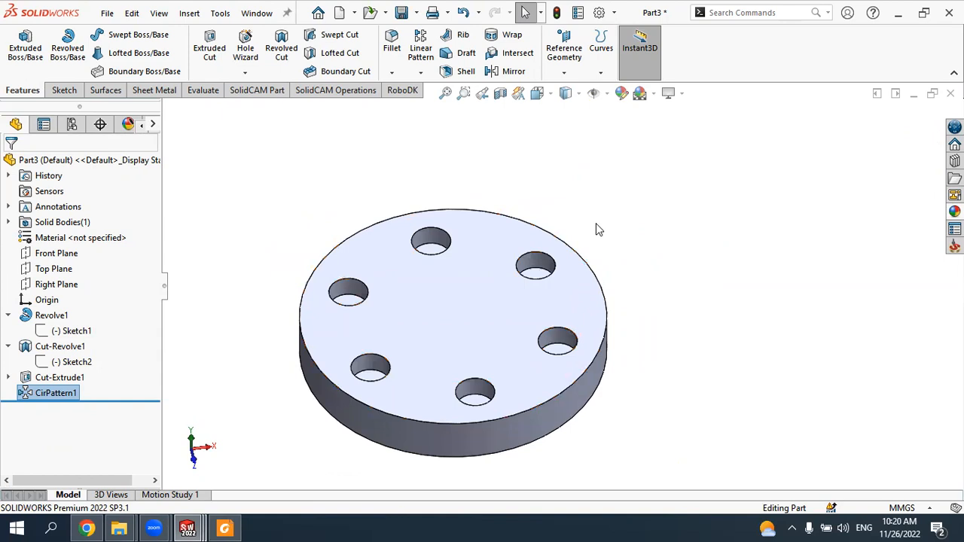
{"action": "scroll", "coordinate": [596, 223], "scroll_direction": "up", "scroll_amount": 1}
{"action": "scroll", "coordinate": [527, 116], "scroll_direction": "down", "scroll_amount": 1}
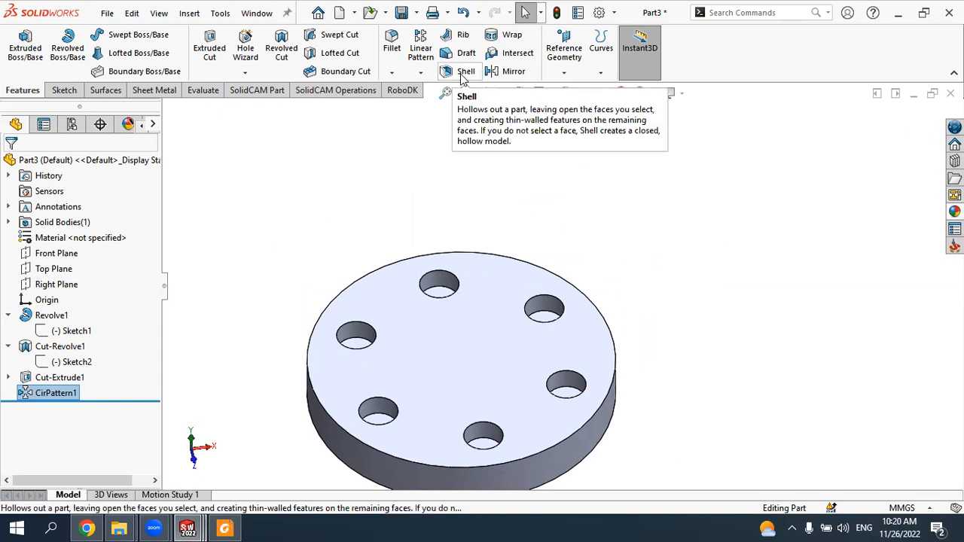
Step: Create a new part document and apply the Plain White scene to it
{"action": "left_click", "coordinate": [107, 13]}
{"action": "left_click", "coordinate": [127, 37]}
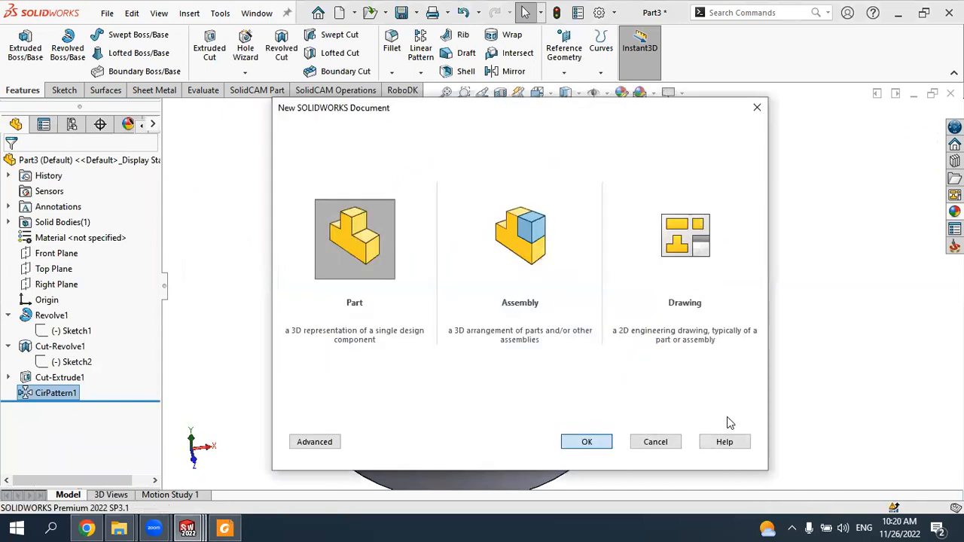
{"action": "left_click", "coordinate": [587, 442]}
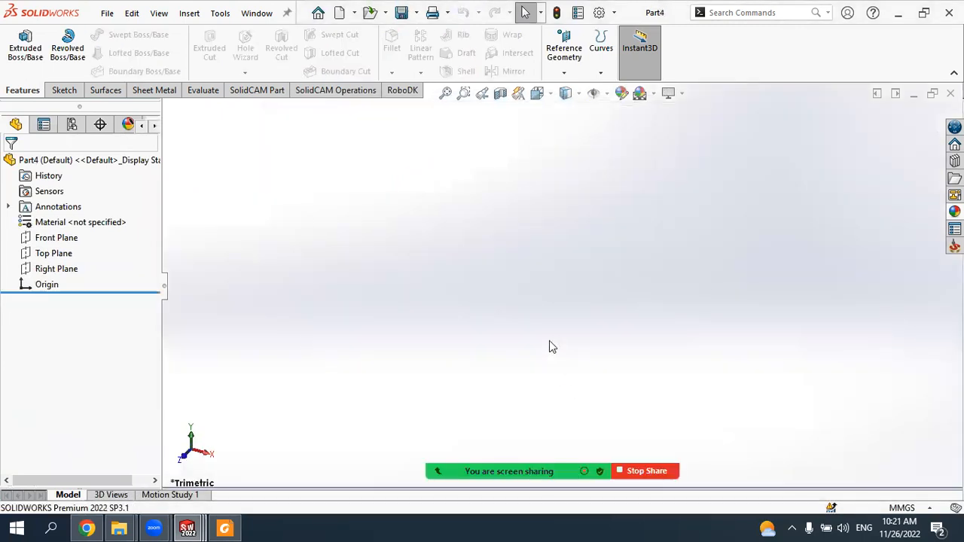
{"action": "left_click", "coordinate": [652, 94]}
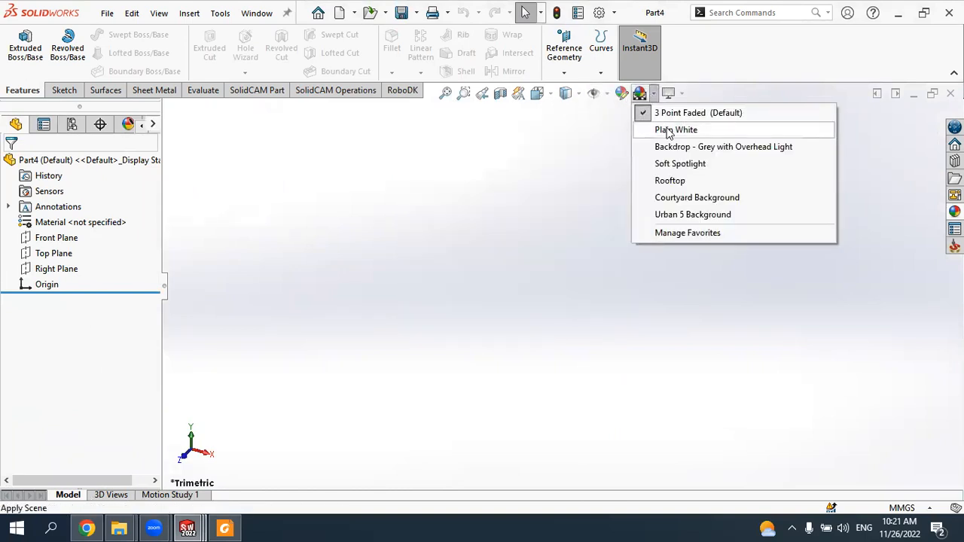
{"action": "left_click", "coordinate": [660, 128]}
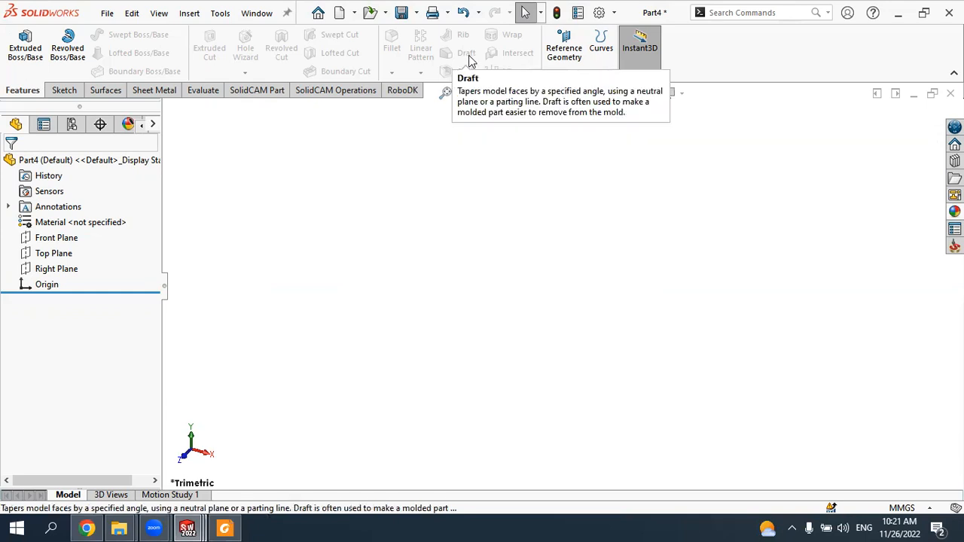
Step: Start a sketch on the Top Plane and draw a center rectangle centred on the origin
{"action": "left_click", "coordinate": [63, 257]}
{"action": "left_click", "coordinate": [76, 228]}
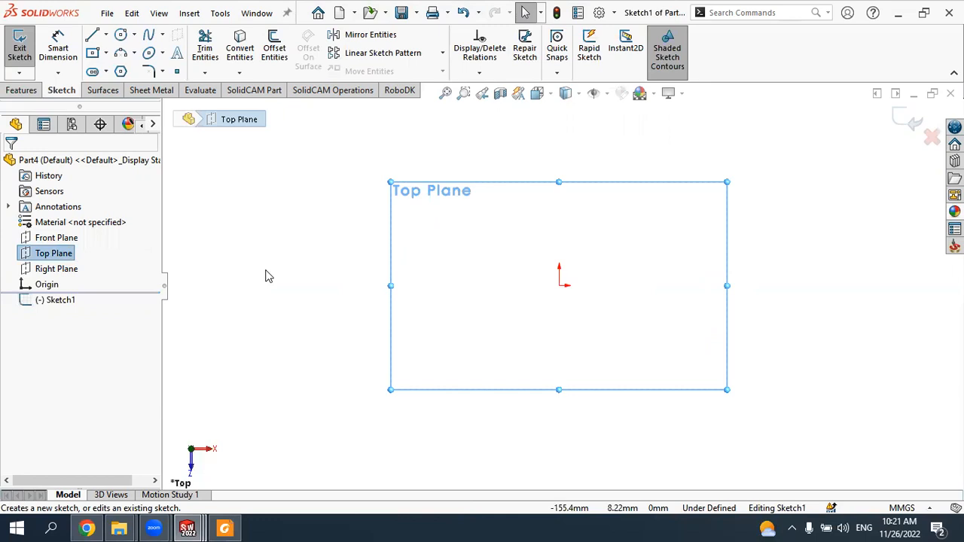
{"action": "left_click", "coordinate": [106, 53]}
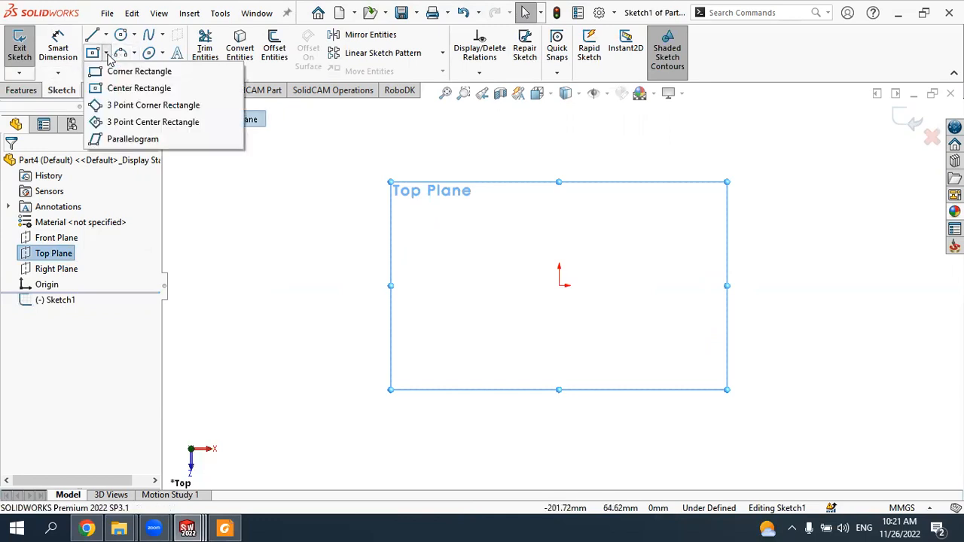
{"action": "left_click", "coordinate": [139, 88]}
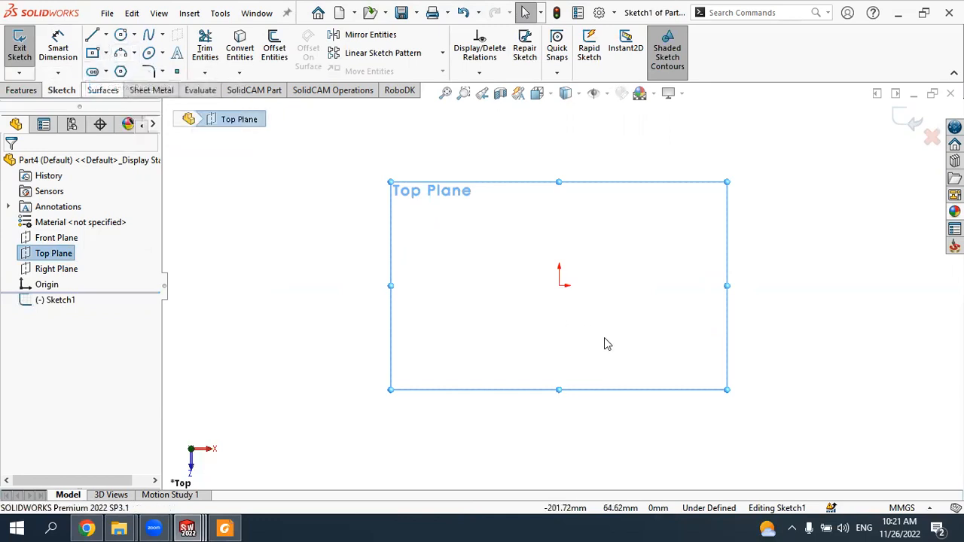
{"action": "left_click", "coordinate": [559, 286]}
{"action": "left_click", "coordinate": [711, 195]}
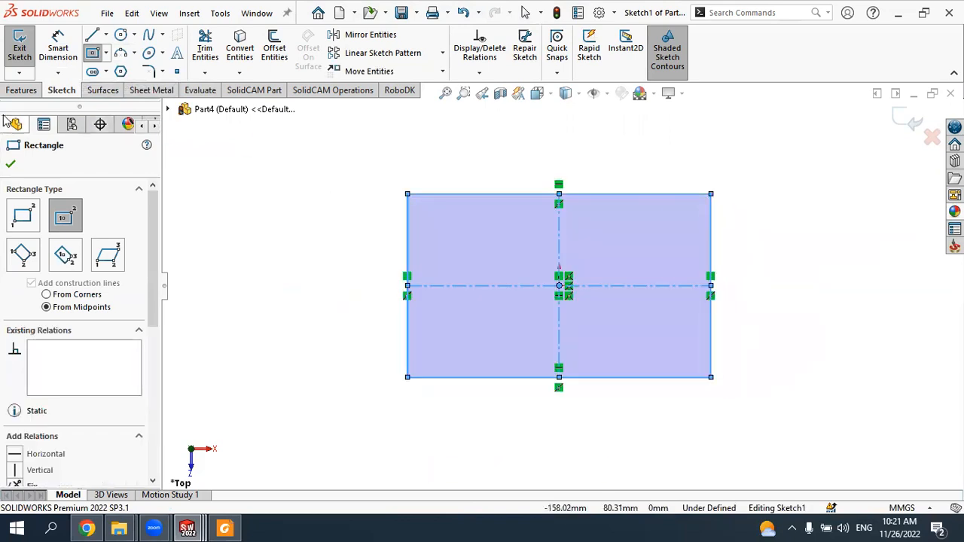
{"action": "left_click", "coordinate": [10, 163]}
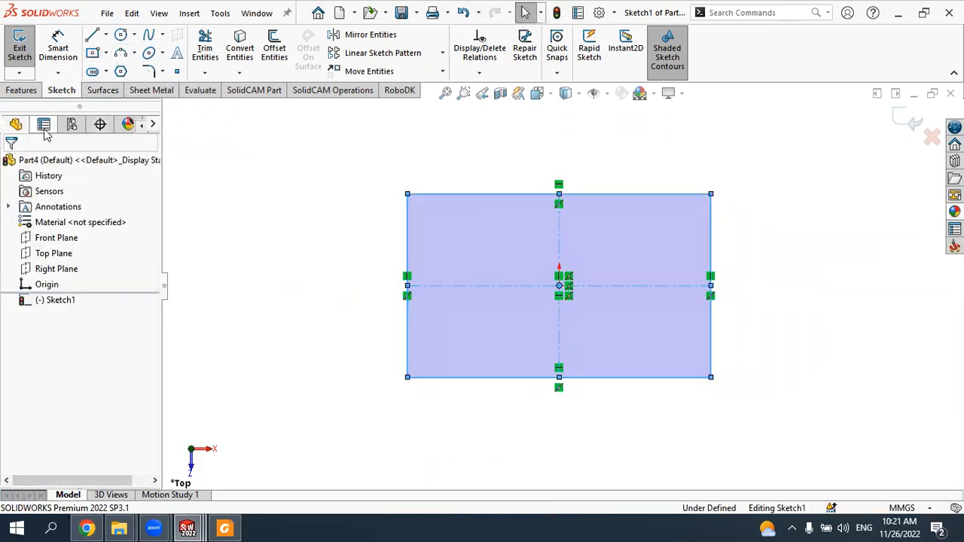
Step: Extrude the rectangle upward as a blind boss to form a solid block
{"action": "left_click", "coordinate": [23, 91]}
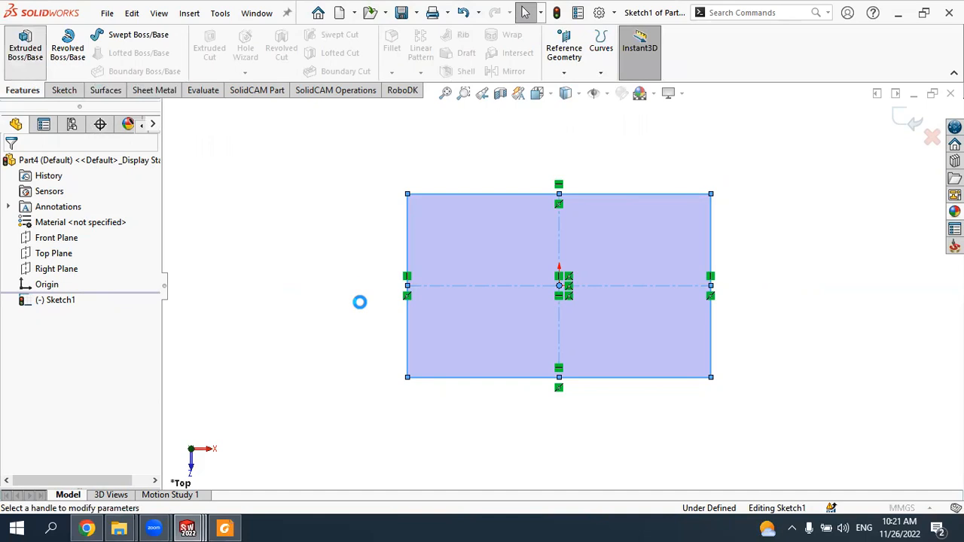
{"action": "left_click", "coordinate": [564, 268]}
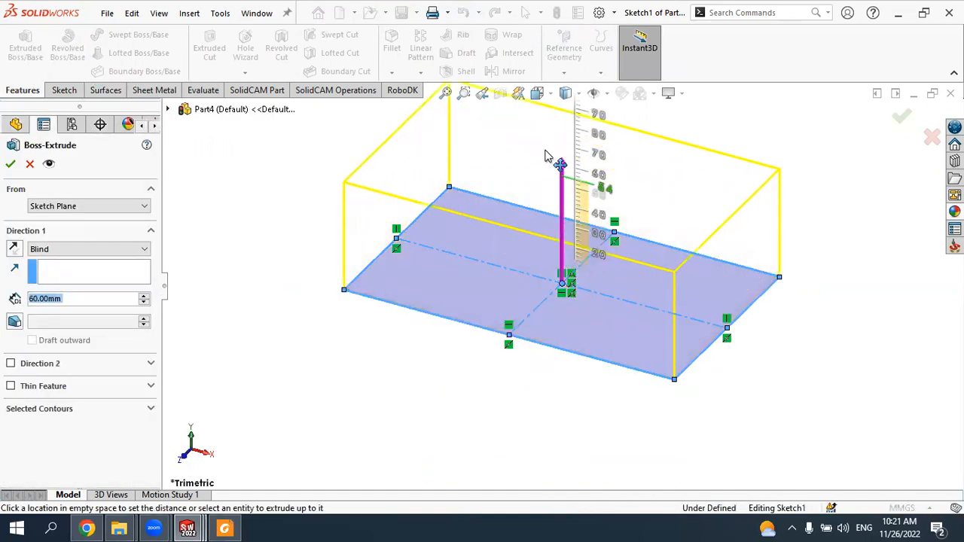
{"action": "left_click", "coordinate": [547, 157]}
{"action": "left_click", "coordinate": [10, 164]}
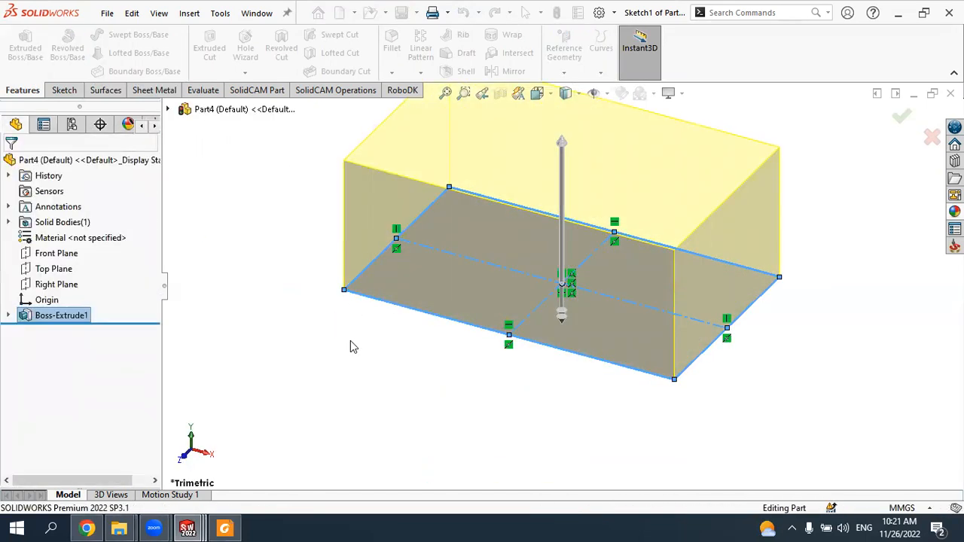
{"action": "scroll", "coordinate": [351, 341], "scroll_direction": "up", "scroll_amount": 3}
{"action": "scroll", "coordinate": [637, 148], "scroll_direction": "down", "scroll_amount": 2}
{"action": "left_click", "coordinate": [588, 148]}
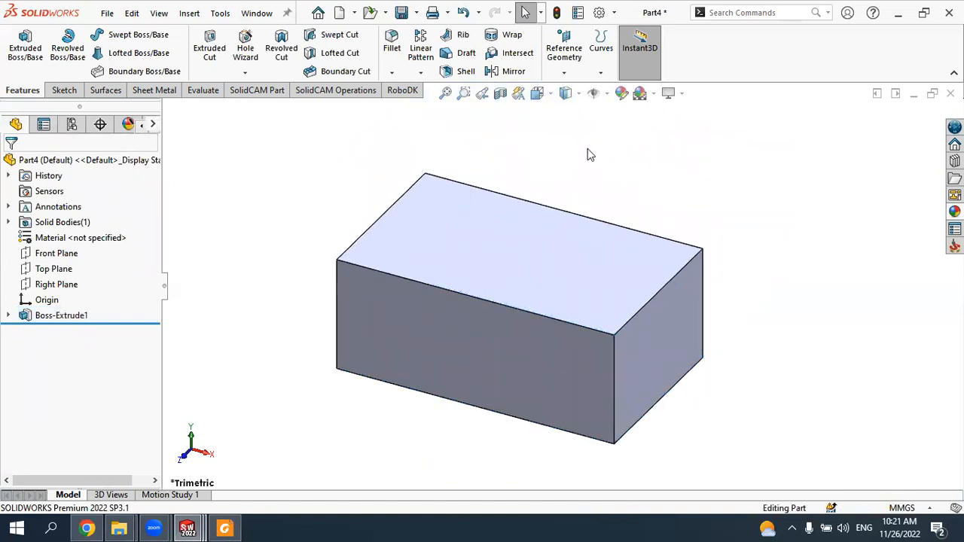
Step: Add a manual 1-degree Draft of the neutral plane type, with the block's top face as neutral plane and the long front face drafted
{"action": "left_click", "coordinate": [465, 54]}
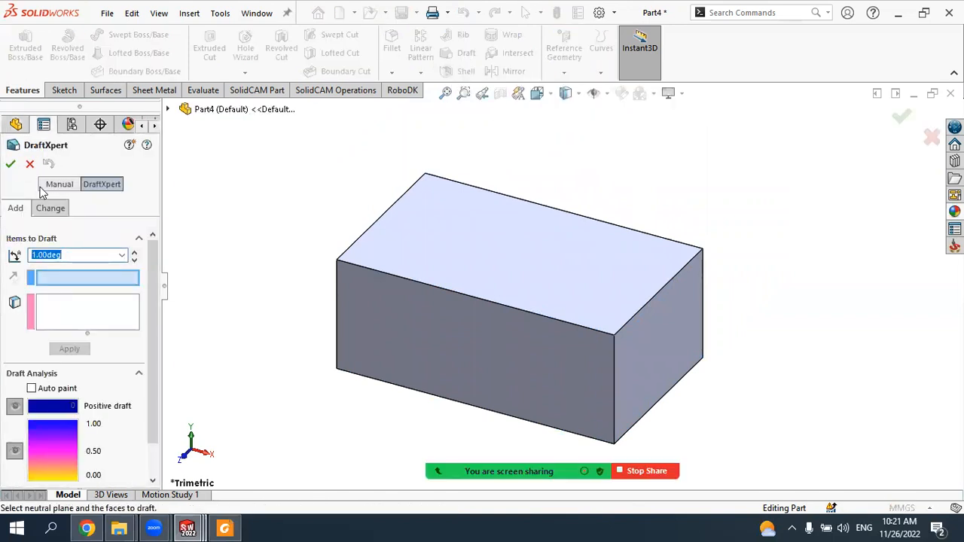
{"action": "left_click", "coordinate": [61, 186]}
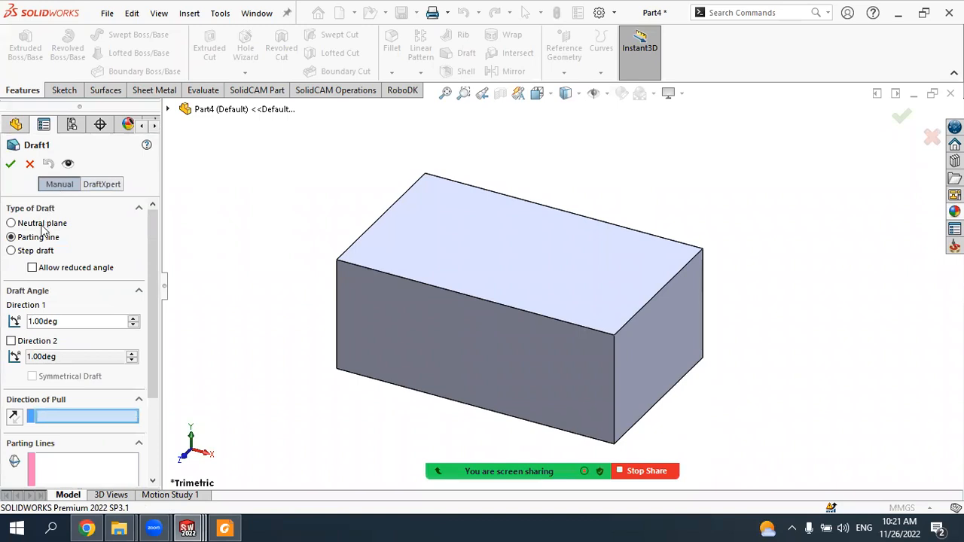
{"action": "left_click", "coordinate": [42, 224]}
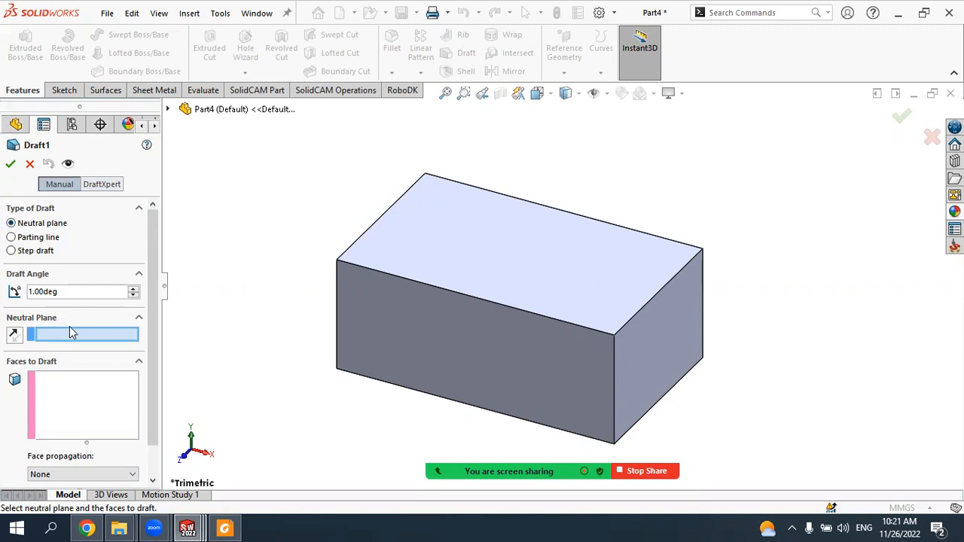
{"action": "left_click", "coordinate": [441, 261]}
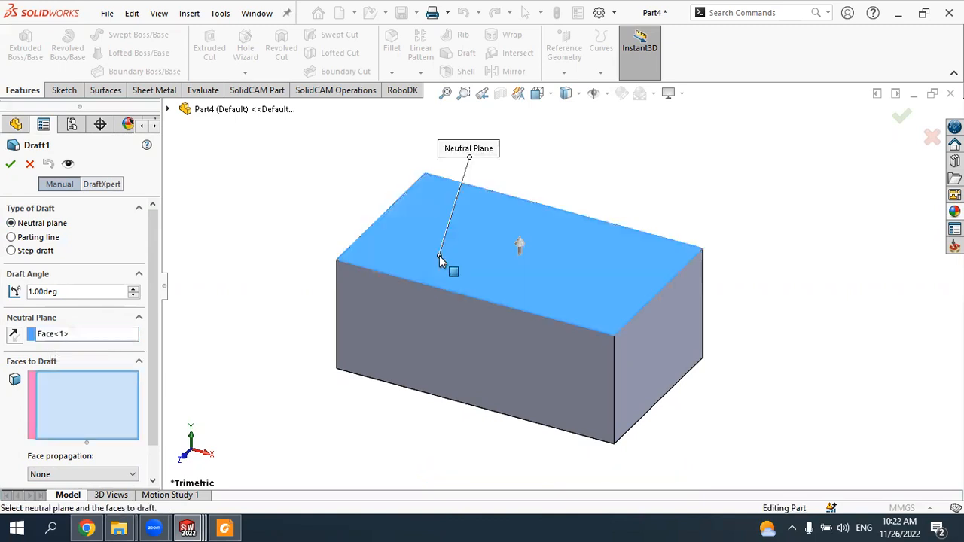
{"action": "left_click", "coordinate": [66, 383]}
{"action": "left_click", "coordinate": [429, 321]}
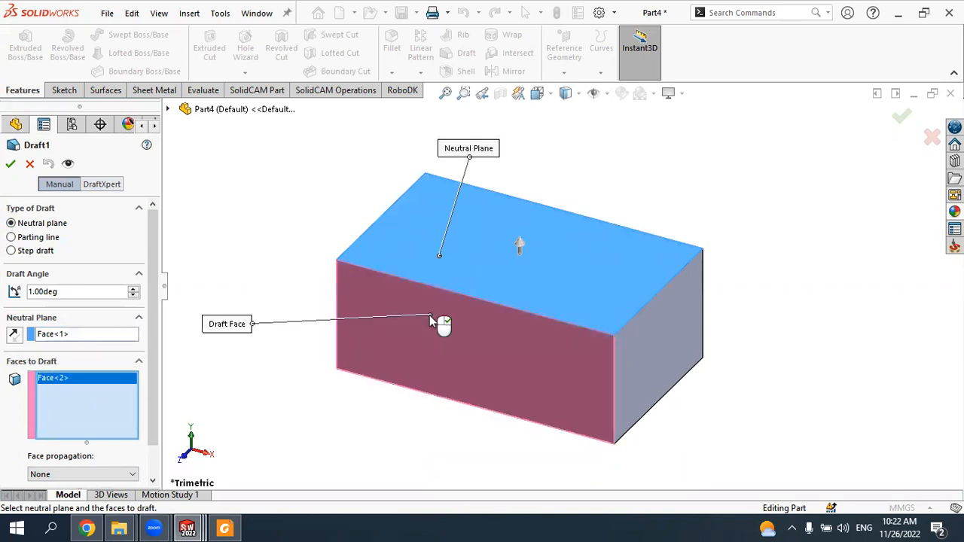
{"action": "left_click", "coordinate": [10, 163]}
{"action": "middle_click_drag", "start_coordinate": [317, 276], "coordinate": [254, 213]}
Step: Edit the draft feature and set its face propagation to All Faces
{"action": "left_click", "coordinate": [50, 329]}
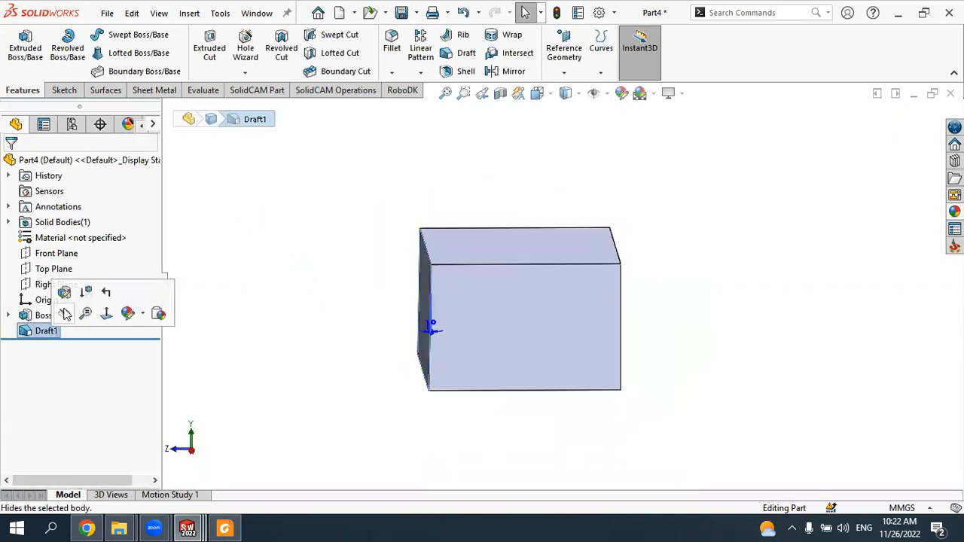
{"action": "left_click", "coordinate": [71, 298]}
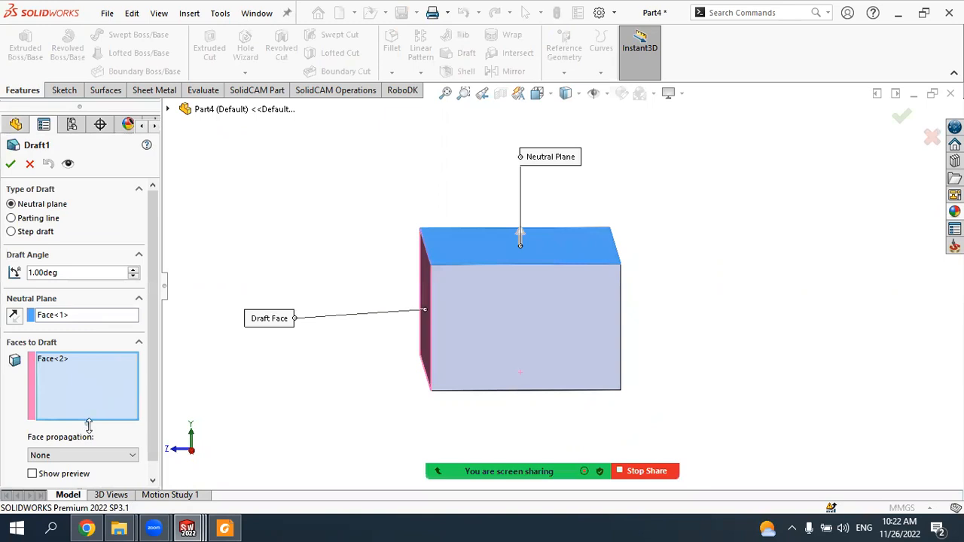
{"action": "scroll", "coordinate": [92, 435], "scroll_direction": "down", "scroll_amount": 3}
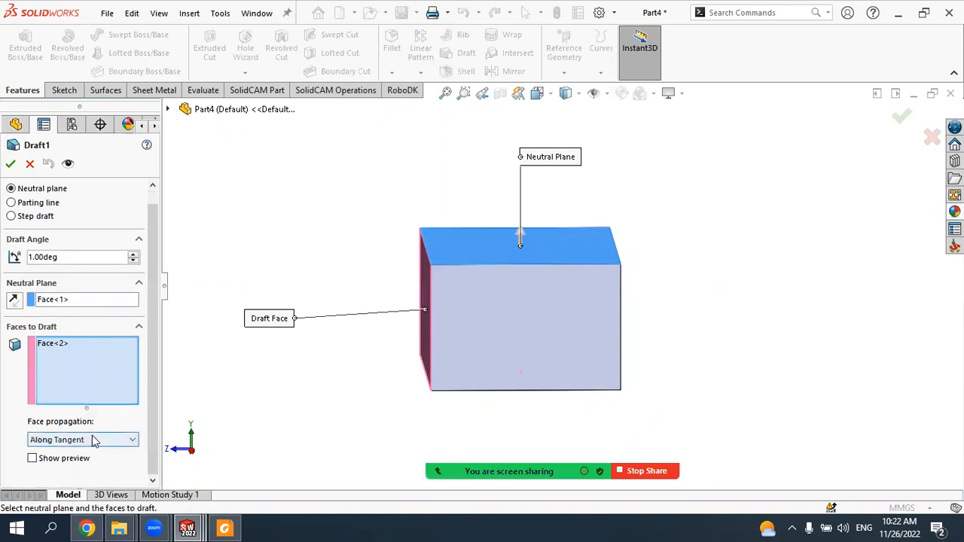
Step: Set the draft angle to 10 degrees and apply the edited draft to the block
{"action": "left_click", "coordinate": [135, 258]}
{"action": "left_click", "coordinate": [135, 258]}
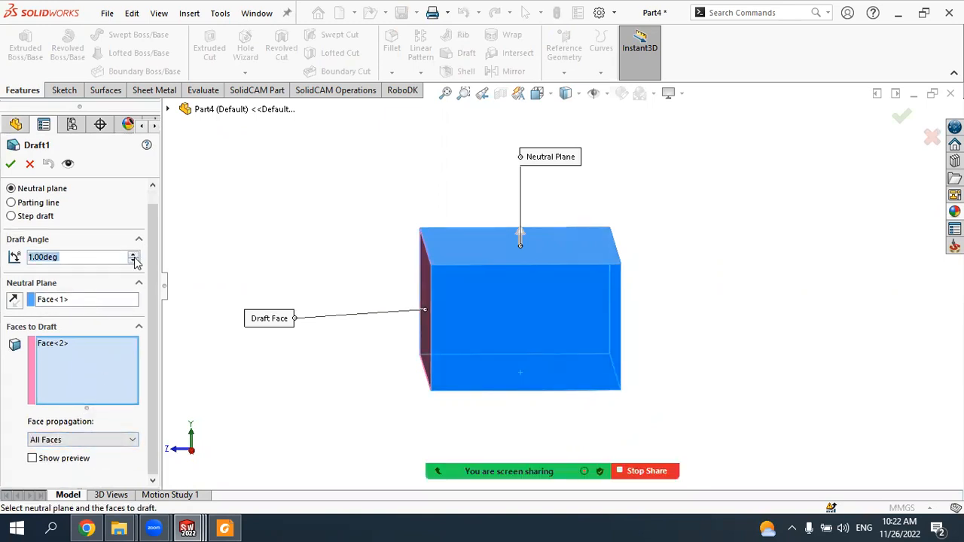
{"action": "left_click", "coordinate": [133, 255]}
{"action": "left_click", "coordinate": [133, 255]}
{"action": "left_click", "coordinate": [133, 255]}
{"action": "left_click", "coordinate": [133, 254]}
{"action": "left_click", "coordinate": [133, 254]}
{"action": "left_click", "coordinate": [134, 255]}
{"action": "left_click", "coordinate": [133, 255]}
{"action": "left_click", "coordinate": [133, 254]}
{"action": "left_click", "coordinate": [133, 254]}
{"action": "left_click", "coordinate": [134, 259]}
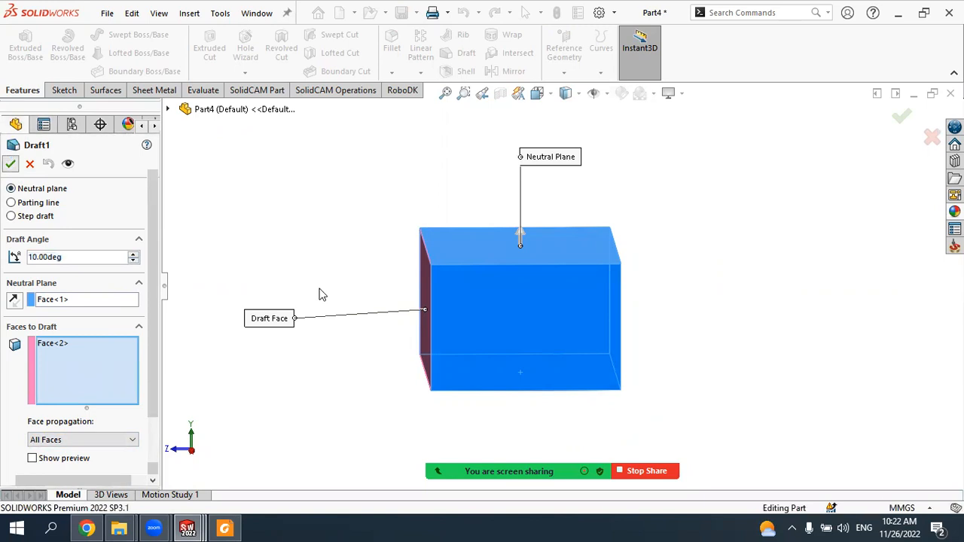
{"action": "key", "text": "Return"}
{"action": "middle_click_drag", "start_coordinate": [450, 336], "coordinate": [462, 318]}
Step: Edit the draft feature again and clear both its face to draft and its neutral plane selection
{"action": "left_click", "coordinate": [54, 329]}
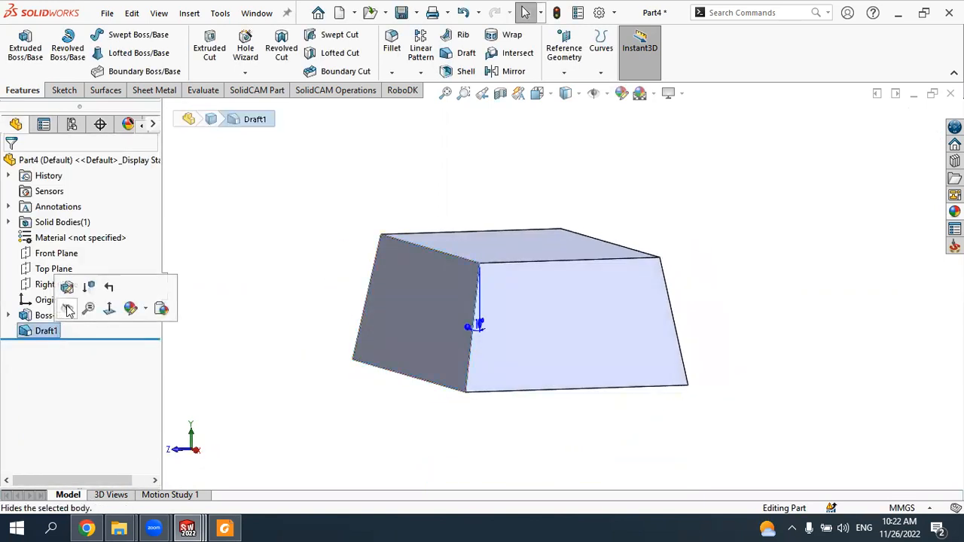
{"action": "left_click", "coordinate": [67, 287]}
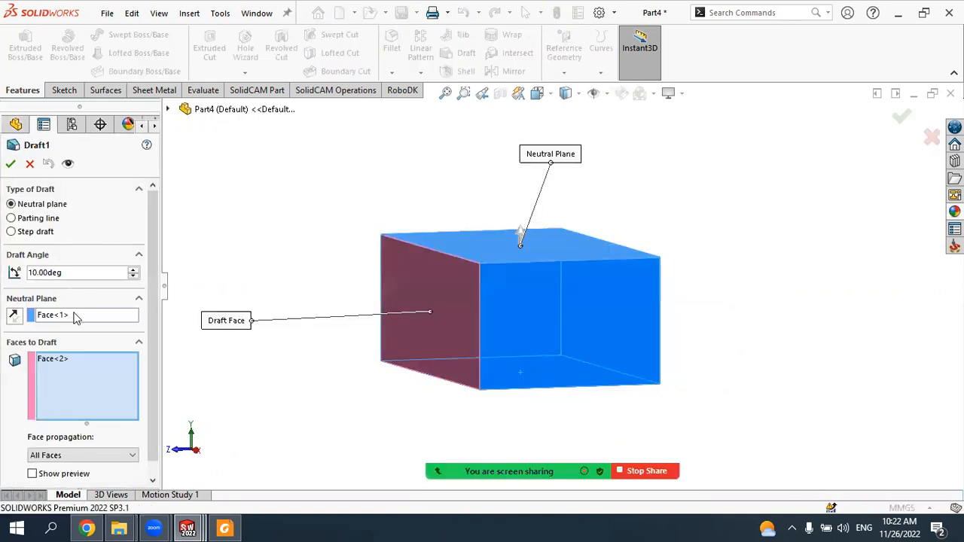
{"action": "left_click", "coordinate": [60, 360]}
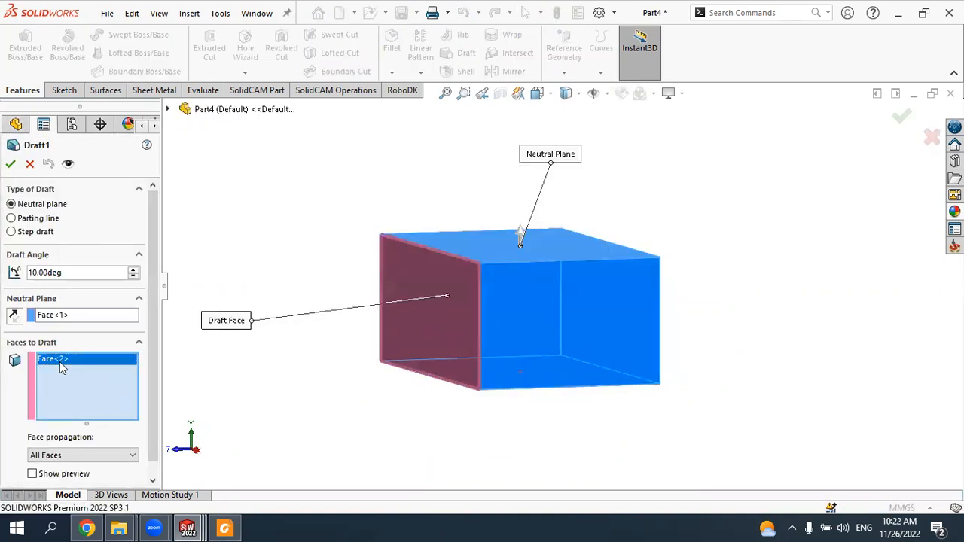
{"action": "right_click", "coordinate": [59, 361]}
{"action": "left_click", "coordinate": [98, 384]}
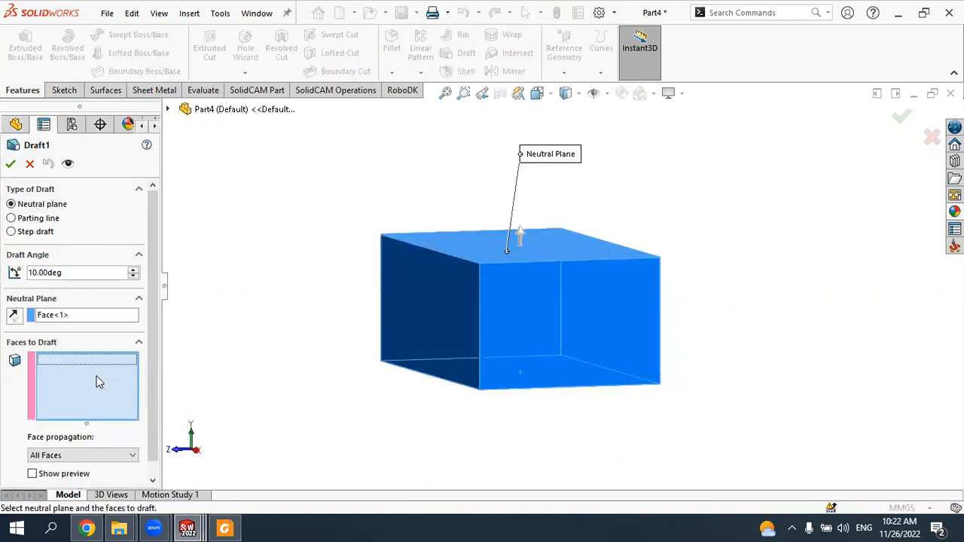
{"action": "left_click", "coordinate": [59, 318]}
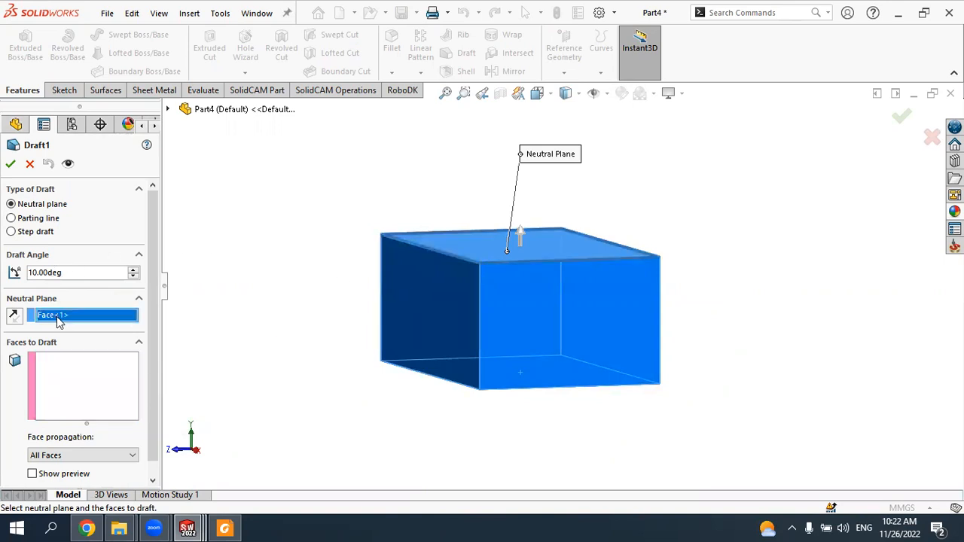
{"action": "right_click", "coordinate": [60, 320]}
{"action": "left_click", "coordinate": [91, 342]}
Step: Try to reselect the block's top face as the draft's neutral plane with face propagation set to None
{"action": "mouse_move", "coordinate": [268, 273]}
{"action": "middle_mouse_down"}
{"action": "mouse_move", "coordinate": [257, 252]}
{"action": "mouse_move", "coordinate": [257, 271]}
{"action": "middle_mouse_up"}
{"action": "left_click", "coordinate": [476, 239]}
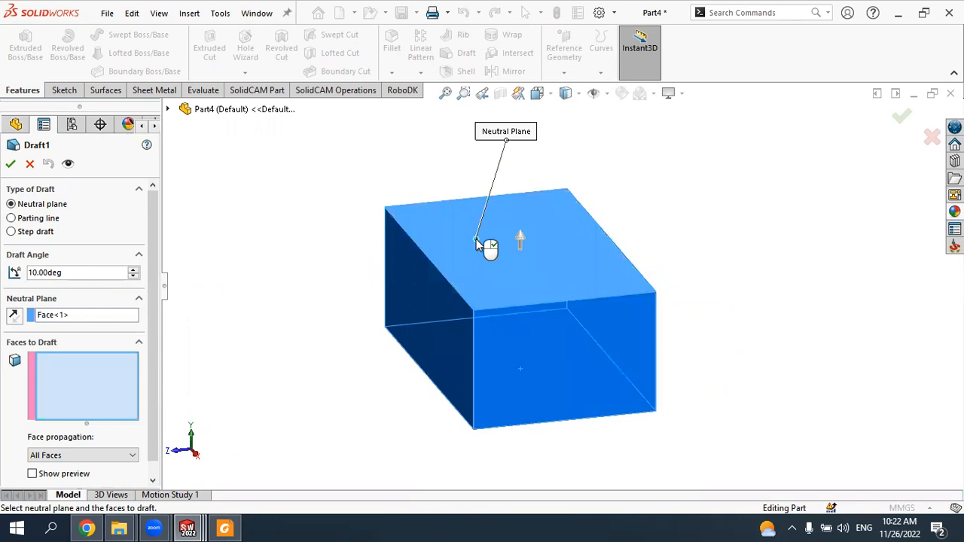
{"action": "left_click", "coordinate": [100, 369]}
{"action": "left_click", "coordinate": [60, 456]}
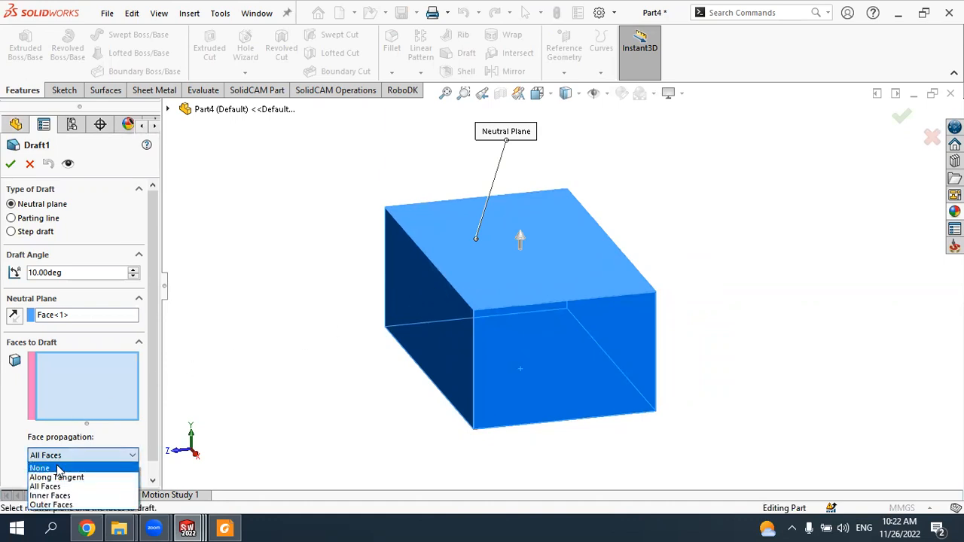
{"action": "left_click", "coordinate": [57, 468]}
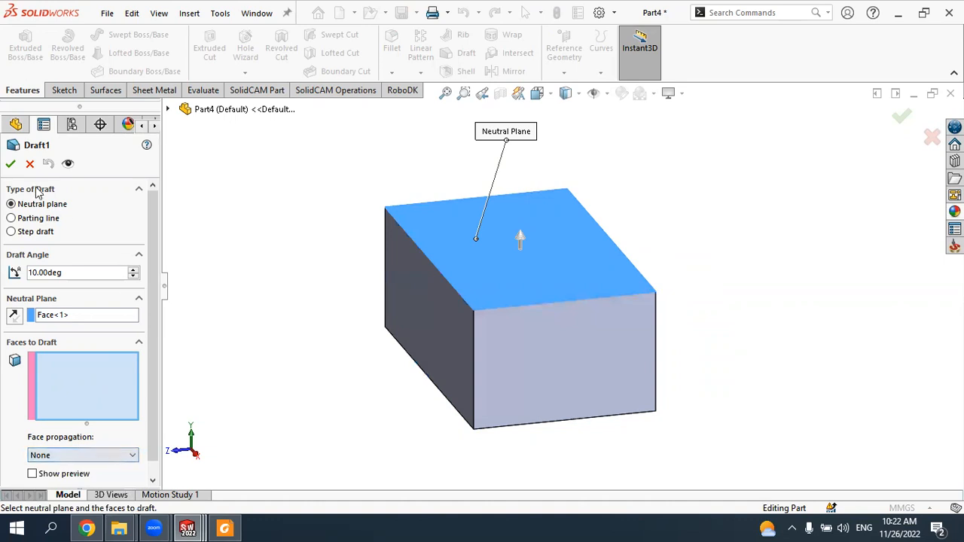
{"action": "key", "text": "Return"}
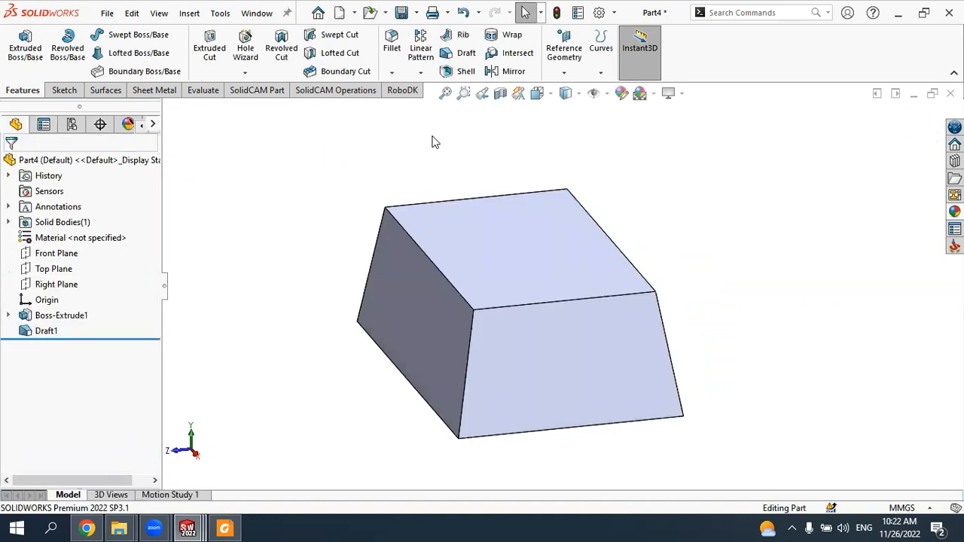
Step: Delete the existing draft feature from the block
{"action": "left_click", "coordinate": [47, 331]}
{"action": "right_click", "coordinate": [47, 332]}
{"action": "left_click", "coordinate": [85, 323]}
Step: Add a 10-degree neutral plane Draft with the block's top face as neutral plane and only the long front face drafted
{"action": "left_click", "coordinate": [461, 54]}
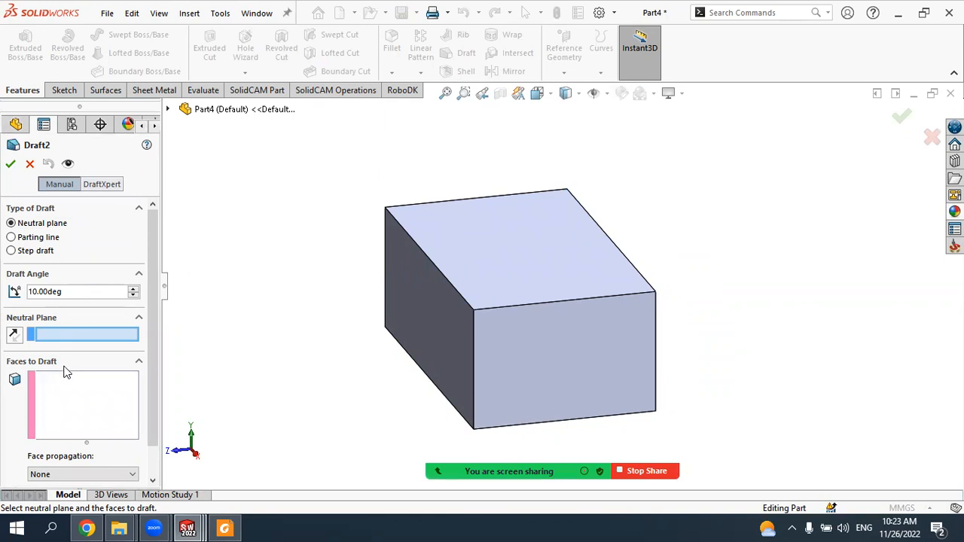
{"action": "left_click", "coordinate": [464, 236]}
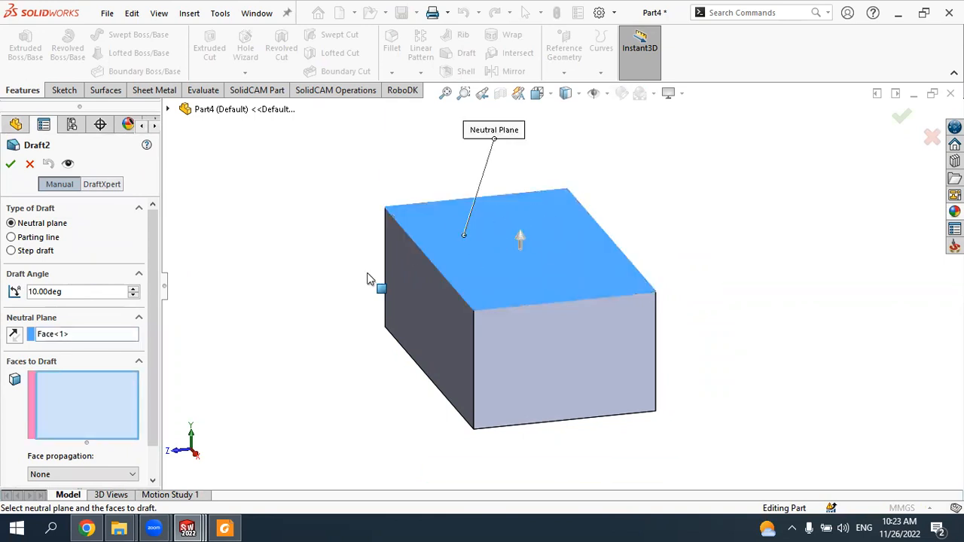
{"action": "left_click", "coordinate": [56, 404]}
{"action": "left_click", "coordinate": [431, 272]}
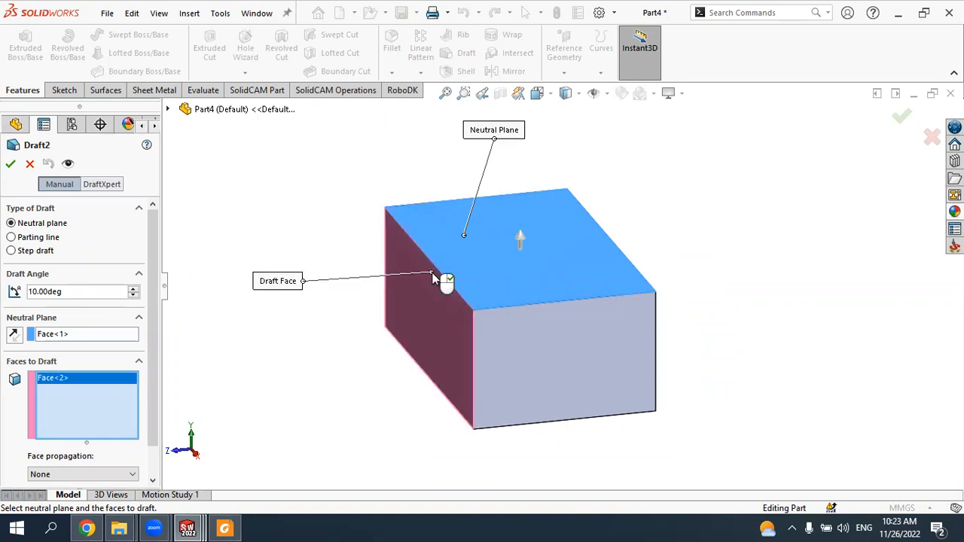
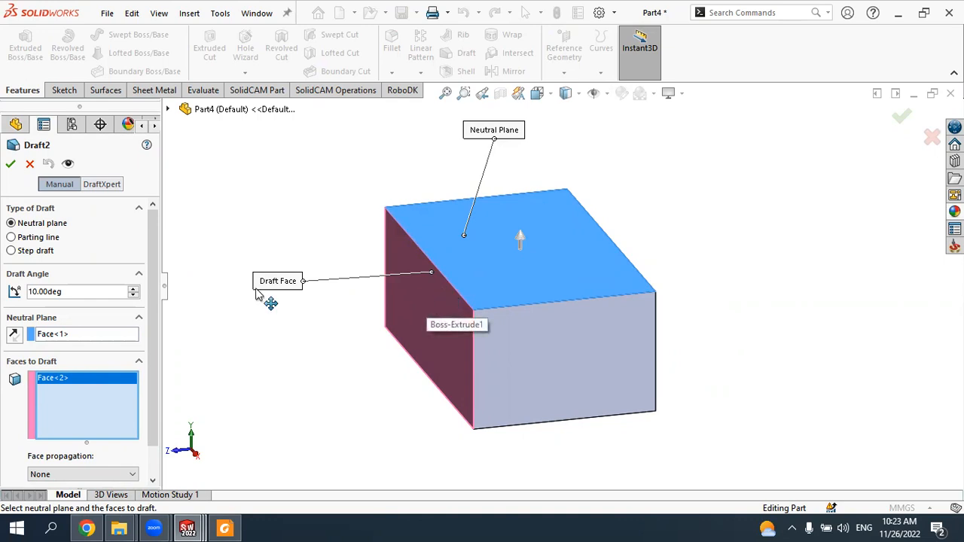
{"action": "double_click", "coordinate": [73, 292]}
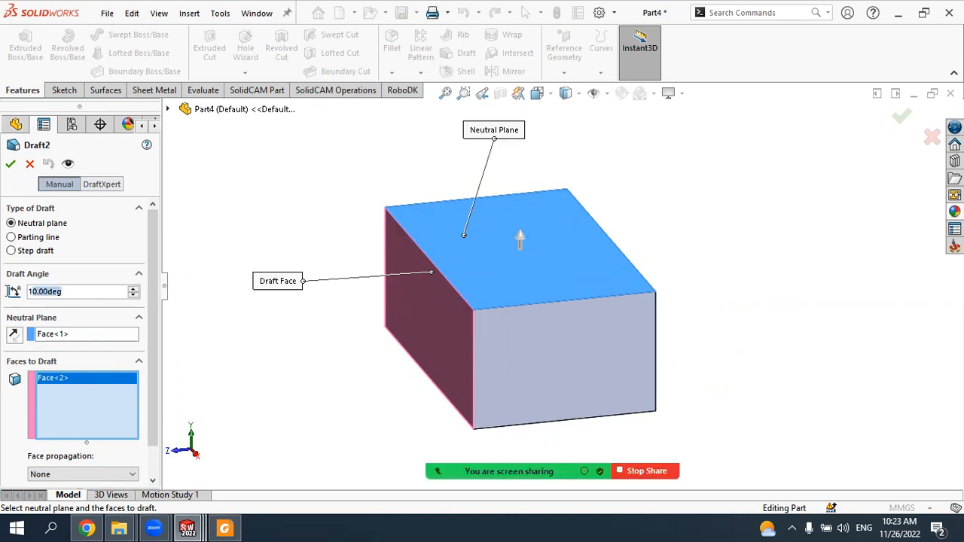
{"action": "left_click", "coordinate": [10, 163]}
{"action": "middle_click_drag", "start_coordinate": [443, 312], "coordinate": [423, 318]}
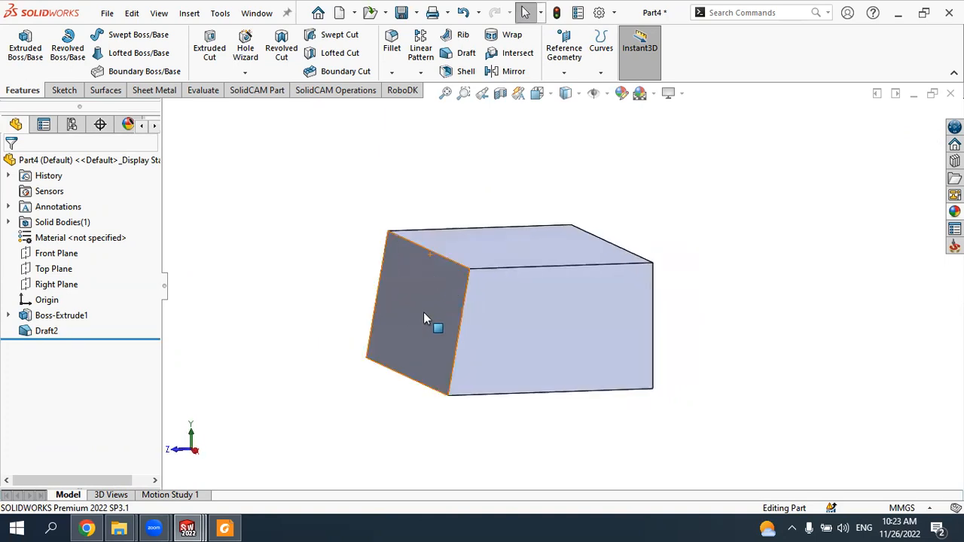
Step: Edit the draft feature and reverse its draft direction
{"action": "left_click", "coordinate": [45, 331]}
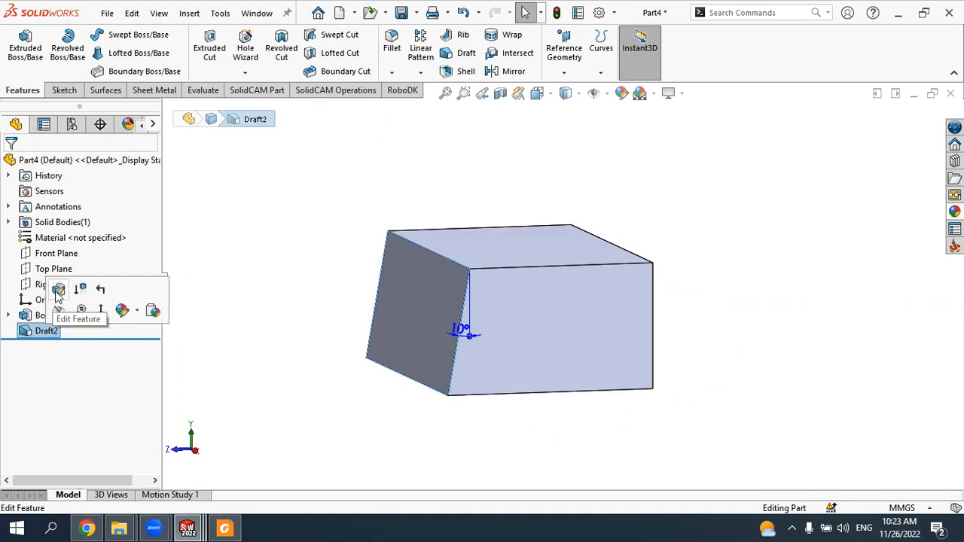
{"action": "left_click", "coordinate": [58, 294]}
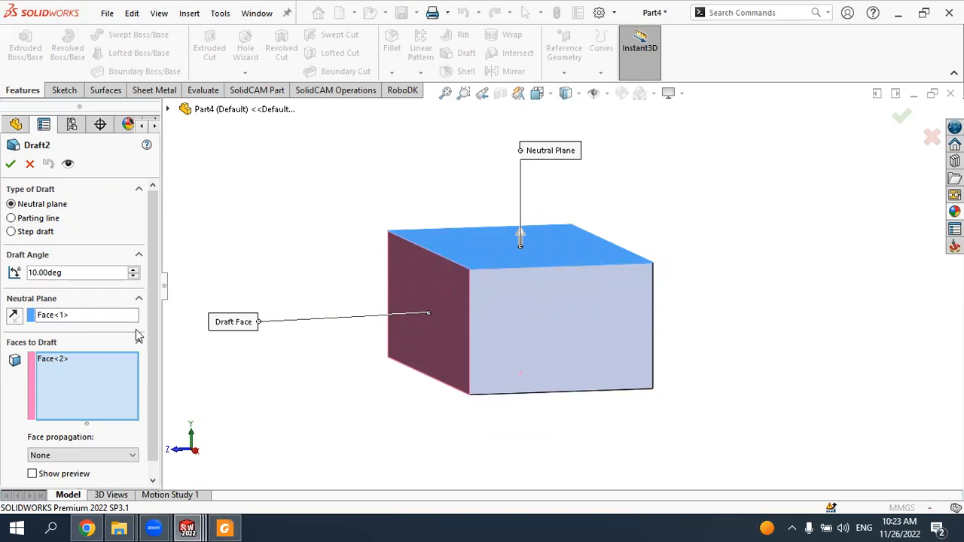
{"action": "left_click", "coordinate": [18, 317]}
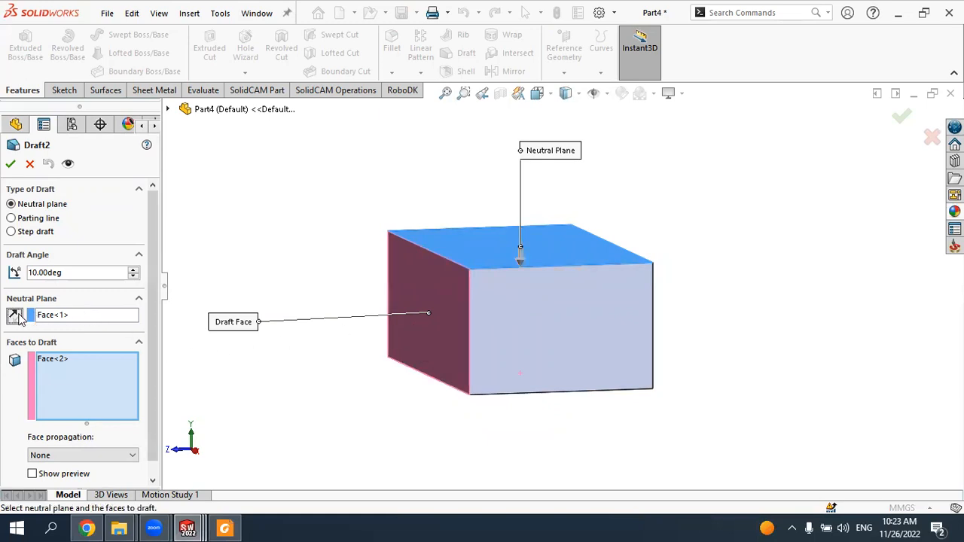
{"action": "left_click", "coordinate": [9, 164]}
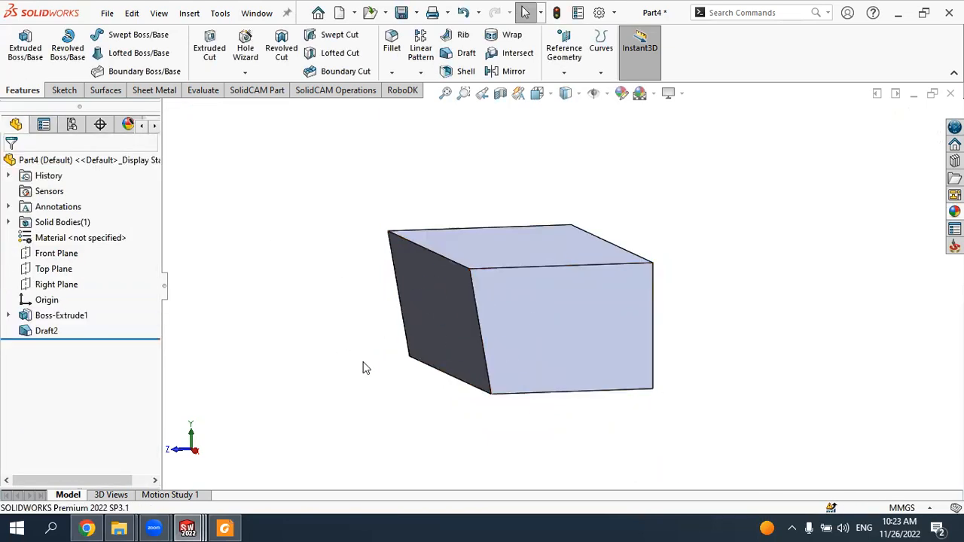
Step: Edit the draft to flip its direction back upward and add the block's three other side faces to the faces to draft
{"action": "left_click", "coordinate": [46, 331]}
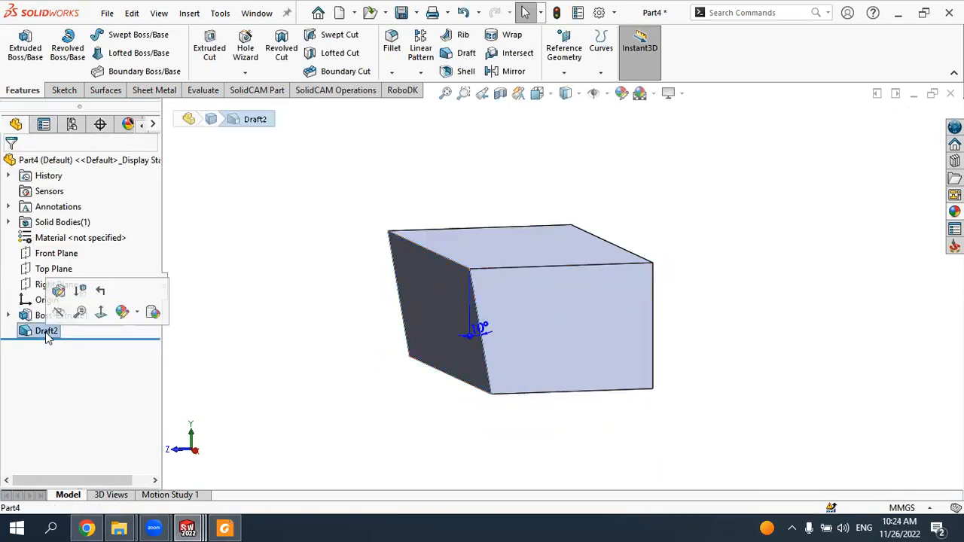
{"action": "left_click", "coordinate": [56, 294]}
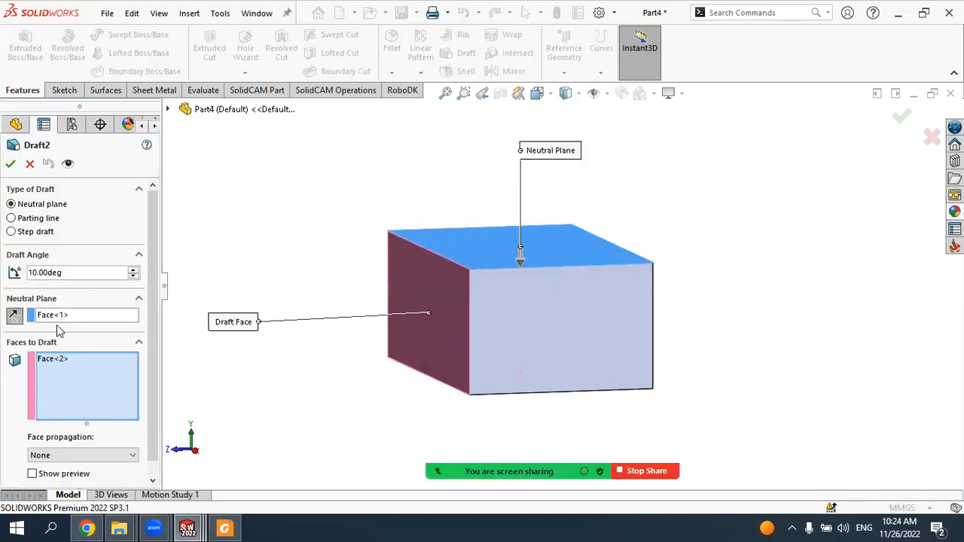
{"action": "left_click", "coordinate": [14, 315]}
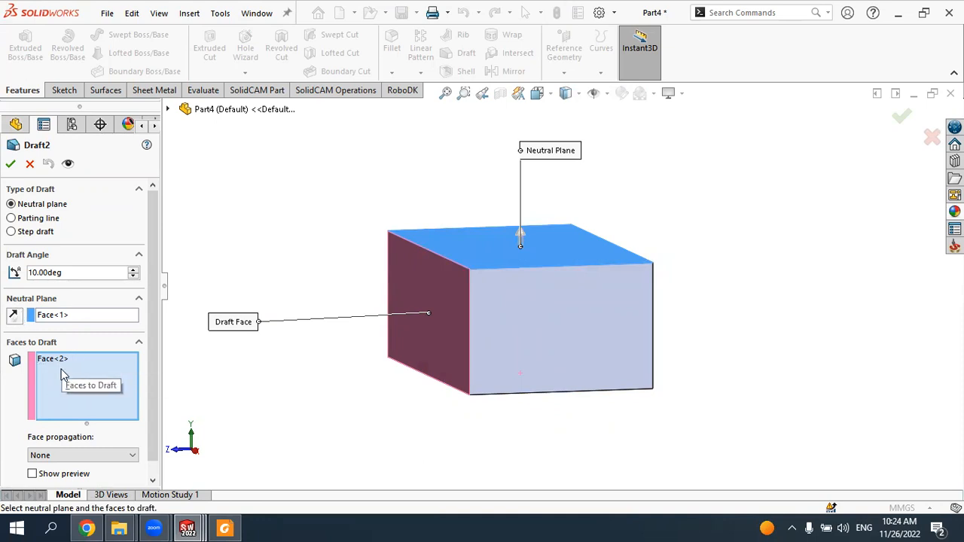
{"action": "left_click", "coordinate": [547, 327]}
{"action": "middle_click_drag", "start_coordinate": [548, 326], "coordinate": [366, 354]}
{"action": "left_click", "coordinate": [539, 331]}
{"action": "left_click", "coordinate": [435, 336]}
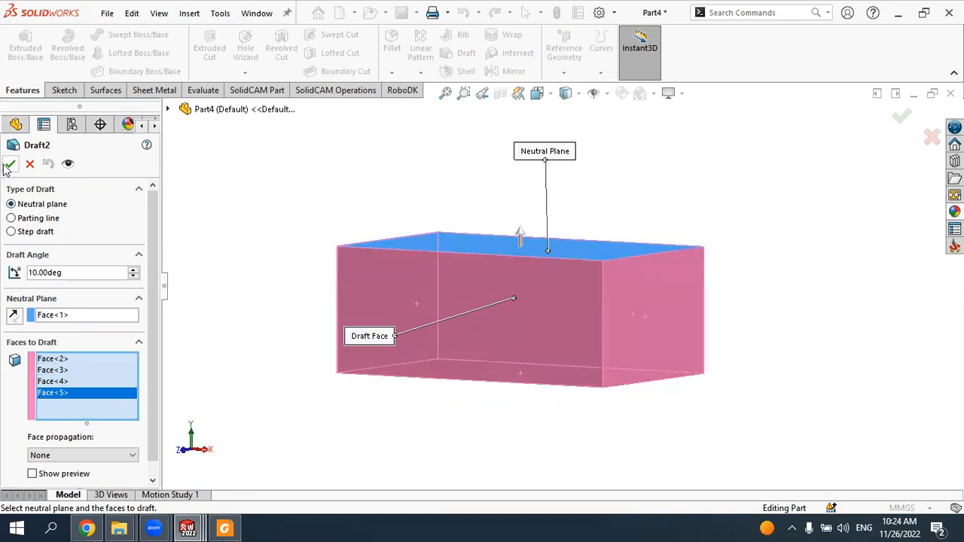
{"action": "key", "text": "Return"}
{"action": "middle_click_drag", "start_coordinate": [391, 305], "coordinate": [399, 329]}
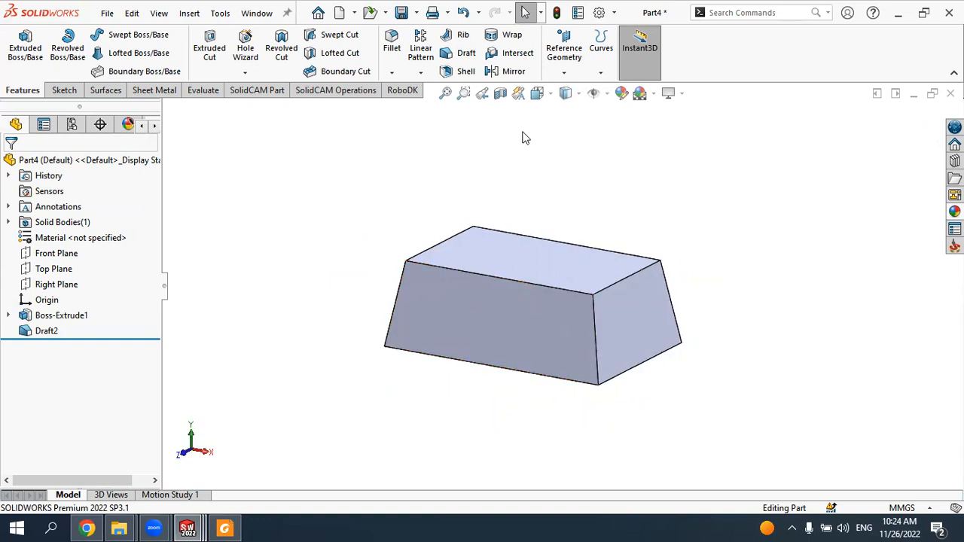
Step: Shell the drafted block with a 1 mm wall thickness, removing its top face
{"action": "left_click", "coordinate": [462, 73]}
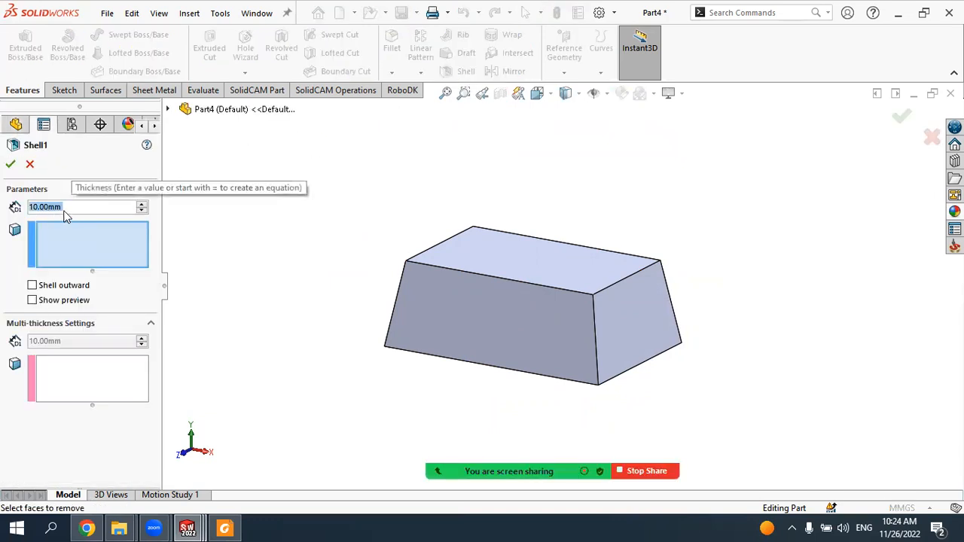
{"action": "type", "text": "1"}
{"action": "left_click", "coordinate": [76, 237]}
{"action": "left_click", "coordinate": [482, 251]}
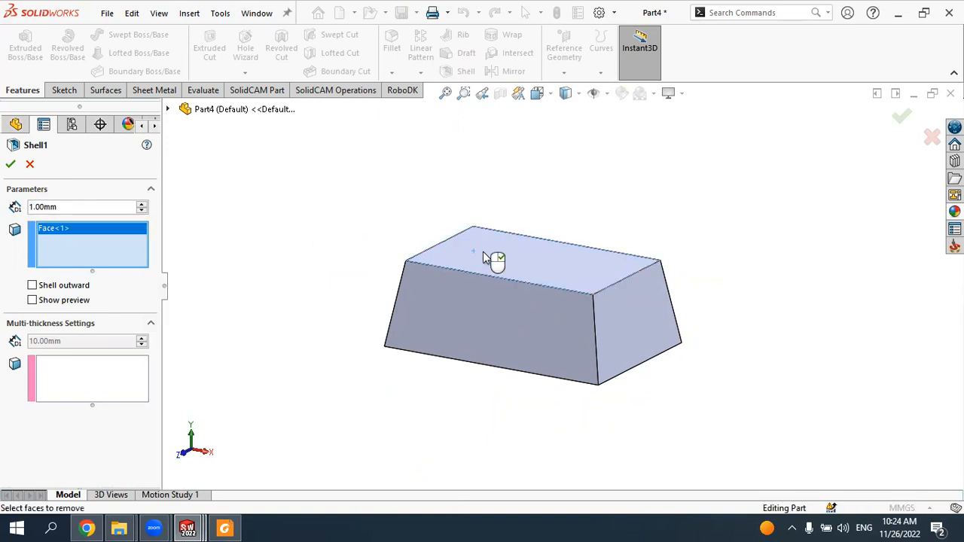
{"action": "left_click", "coordinate": [11, 165]}
{"action": "mouse_move", "coordinate": [355, 232]}
{"action": "middle_mouse_down"}
{"action": "mouse_move", "coordinate": [363, 344]}
{"action": "mouse_move", "coordinate": [373, 342]}
{"action": "mouse_move", "coordinate": [394, 249]}
{"action": "mouse_move", "coordinate": [339, 223]}
{"action": "middle_mouse_up"}
{"action": "middle_click_drag", "start_coordinate": [513, 243], "coordinate": [519, 280]}
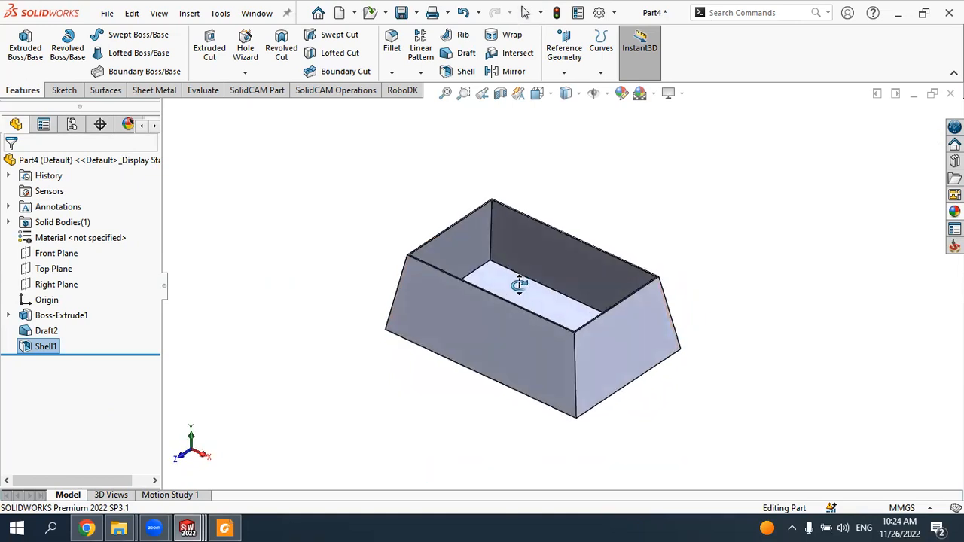
Step: Edit the shell feature and set its wall thickness to 3 mm
{"action": "left_click", "coordinate": [46, 332]}
{"action": "left_click", "coordinate": [45, 346]}
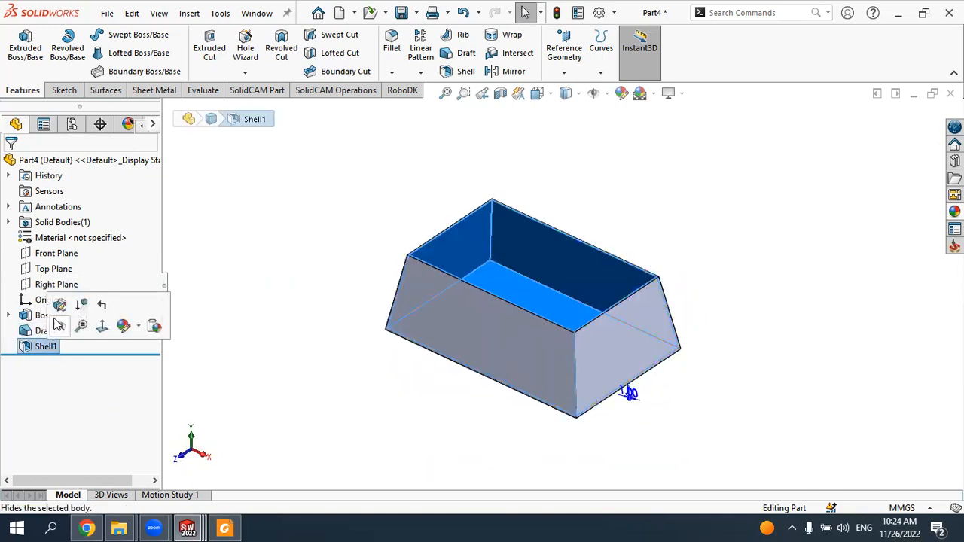
{"action": "left_click", "coordinate": [58, 307]}
{"action": "type", "text": "2"}
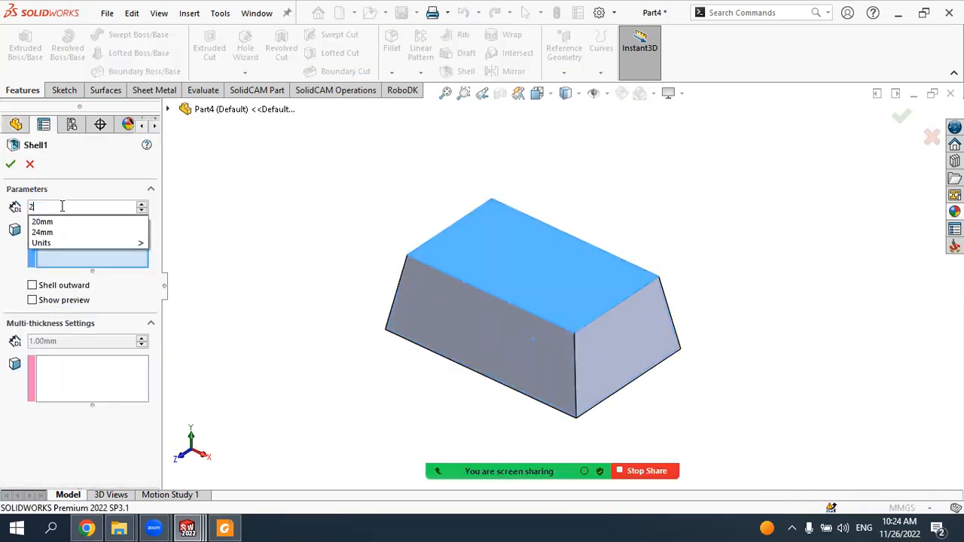
{"action": "key", "text": "BackSpace"}
{"action": "type", "text": "3"}
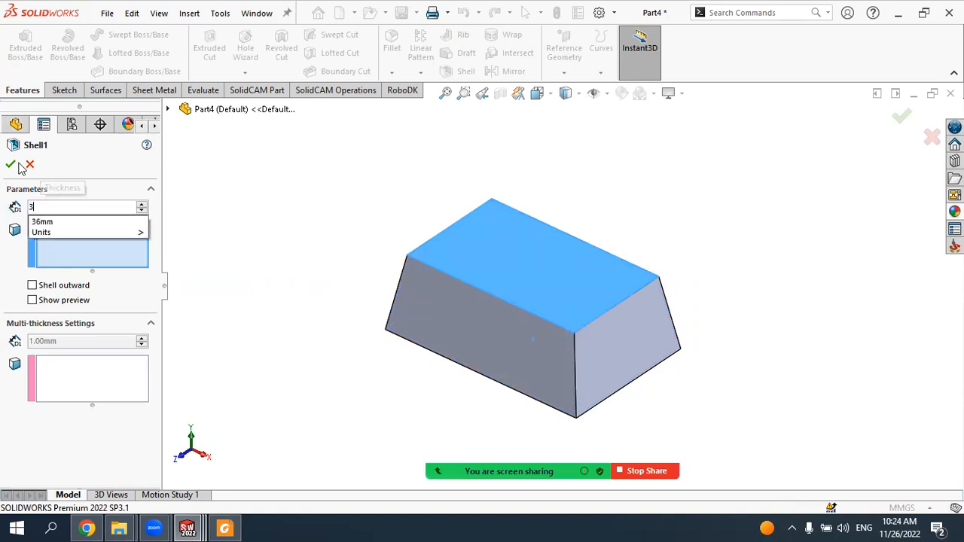
{"action": "key", "text": "Return"}
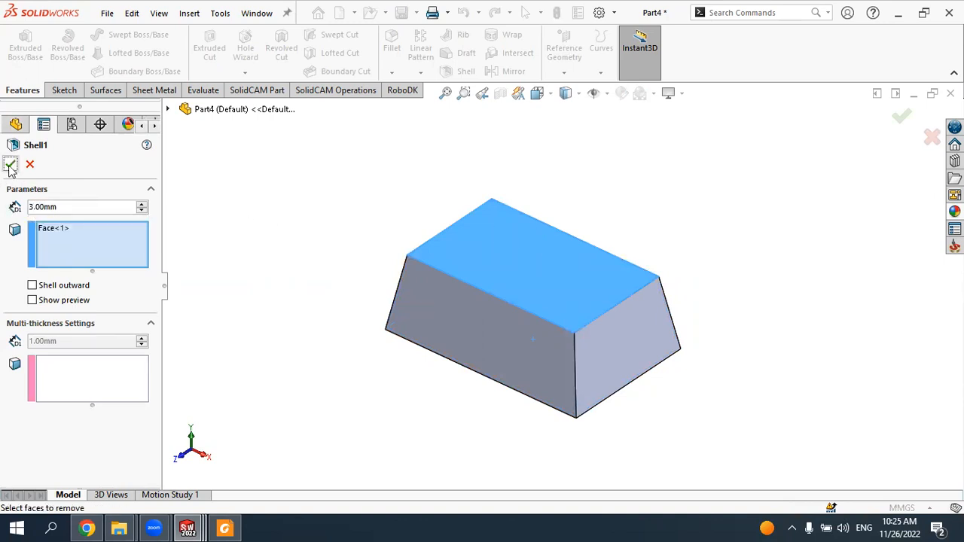
{"action": "left_click", "coordinate": [10, 164]}
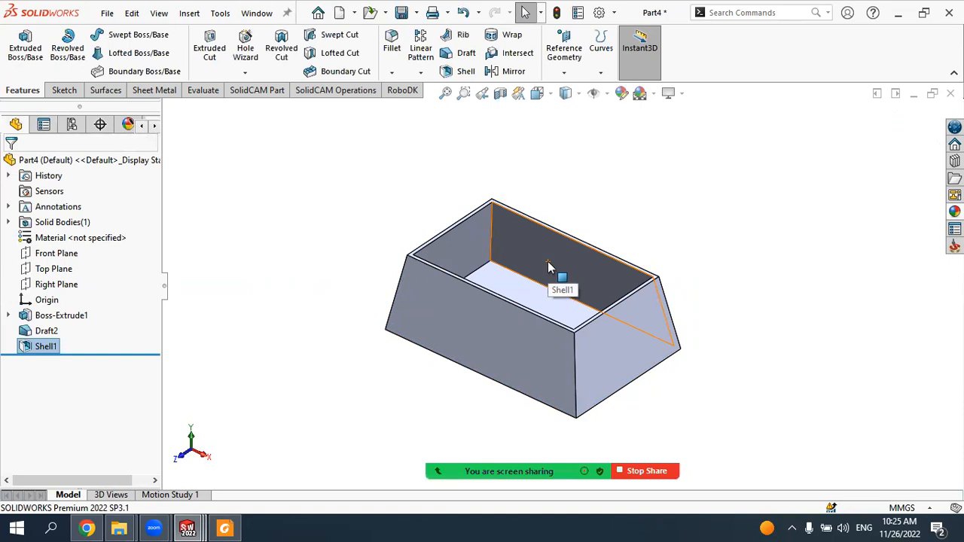
{"action": "middle_click_drag", "start_coordinate": [555, 275], "coordinate": [547, 294]}
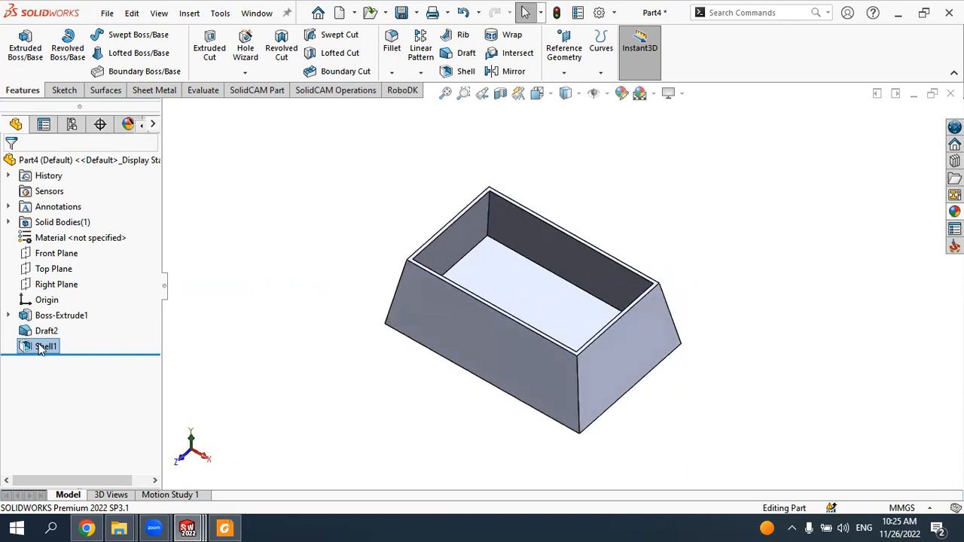
Step: Edit the shell to also remove the block's long front face
{"action": "left_click", "coordinate": [49, 334]}
{"action": "left_click", "coordinate": [49, 347]}
{"action": "left_click", "coordinate": [63, 302]}
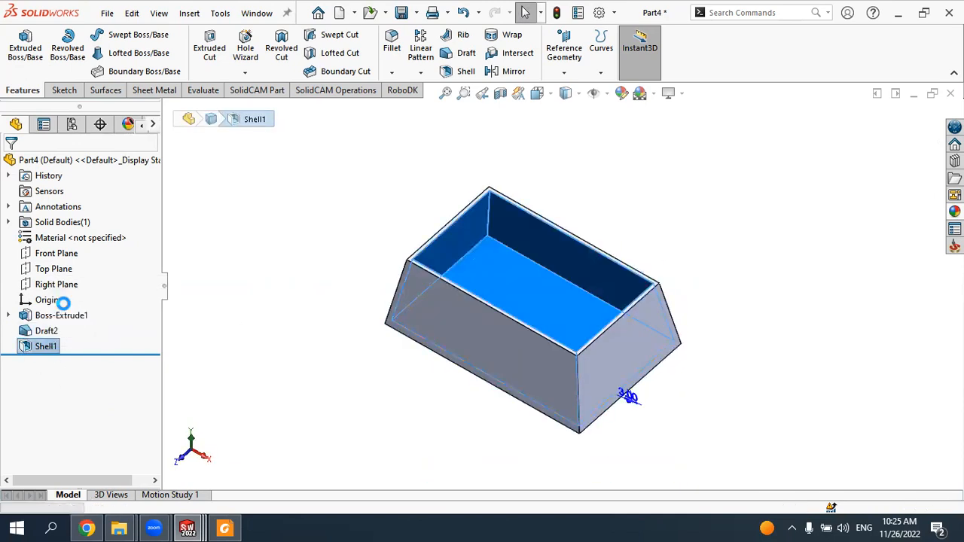
{"action": "left_click", "coordinate": [435, 311]}
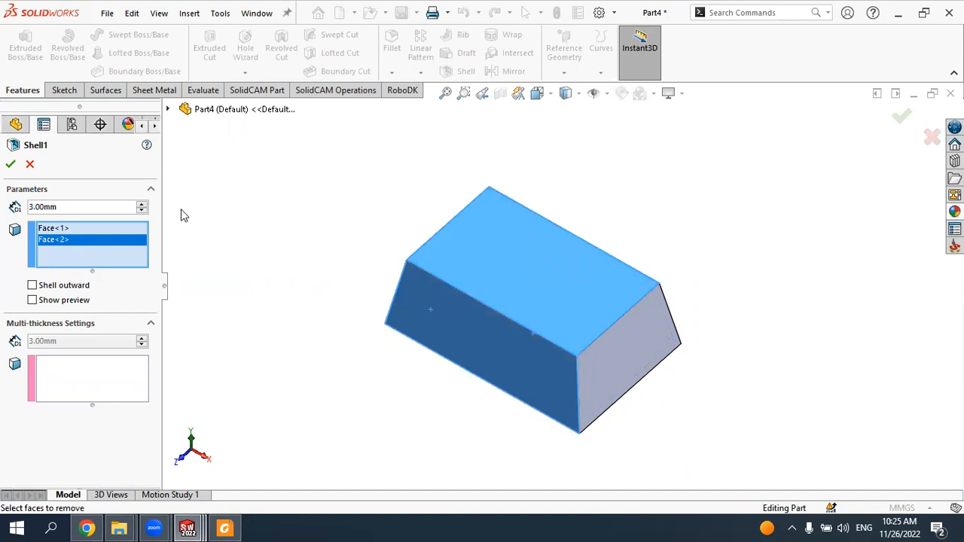
{"action": "left_click", "coordinate": [11, 163]}
{"action": "middle_click_drag", "start_coordinate": [450, 290], "coordinate": [477, 280]}
Step: Edit the shell feature and add the block's right end face to the multi-thickness faces
{"action": "left_click", "coordinate": [46, 331]}
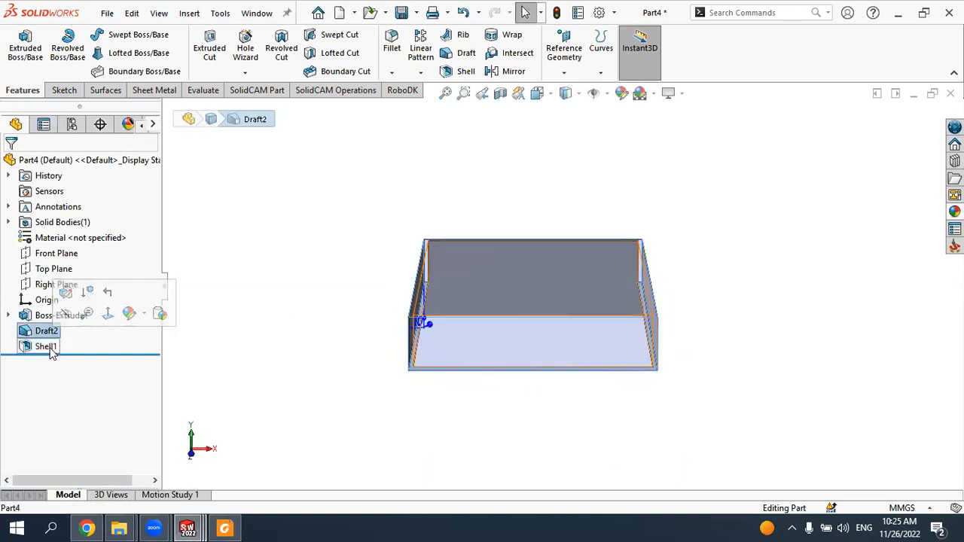
{"action": "left_click", "coordinate": [48, 347]}
{"action": "left_click", "coordinate": [67, 309]}
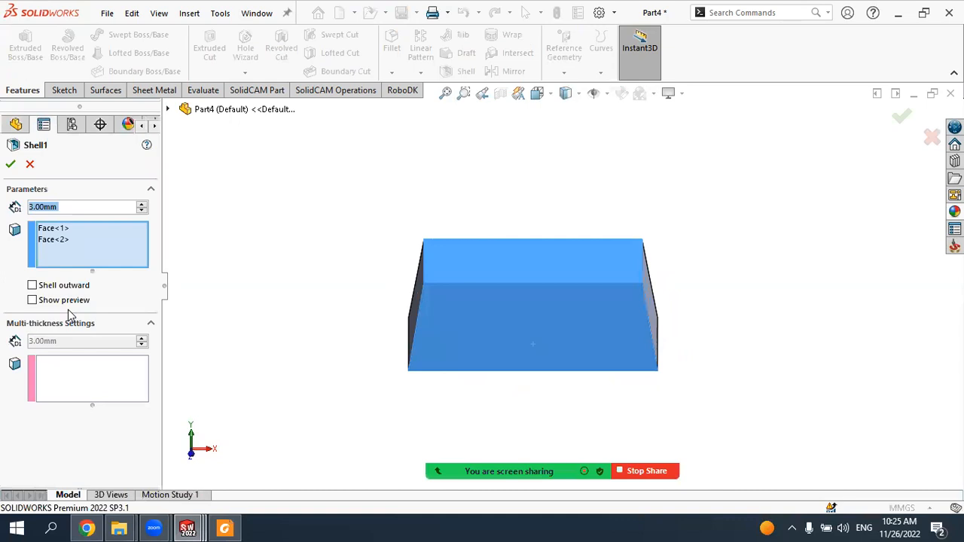
{"action": "left_click", "coordinate": [61, 372]}
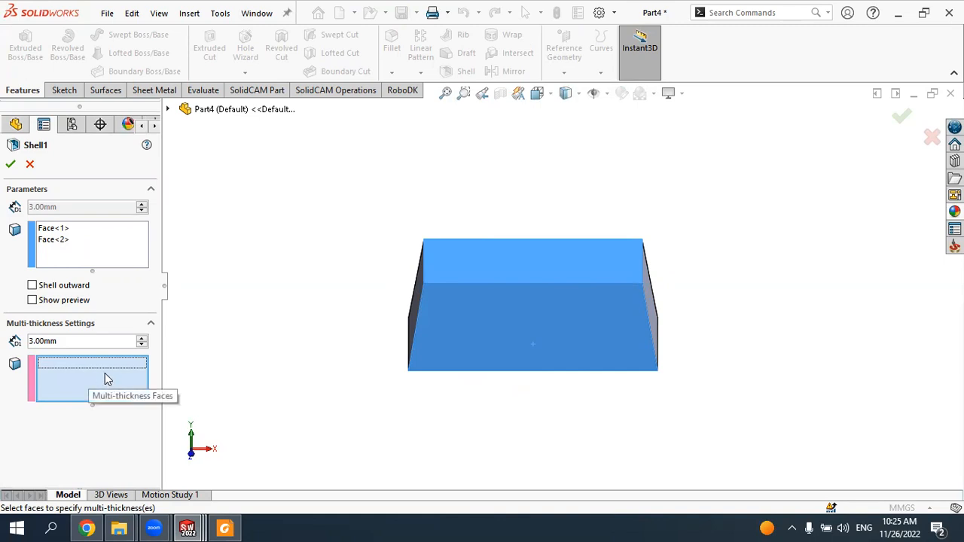
{"action": "middle_click_drag", "start_coordinate": [669, 363], "coordinate": [579, 350]}
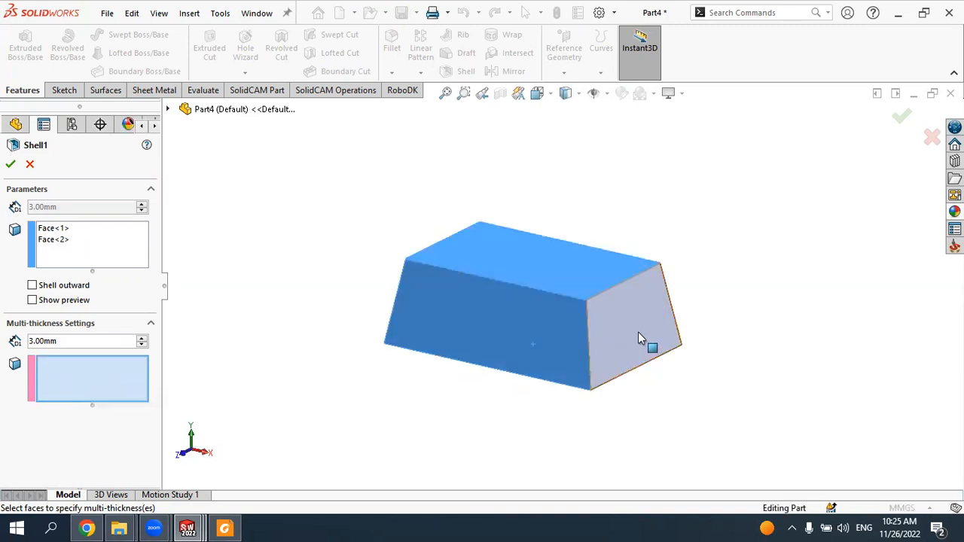
{"action": "left_click", "coordinate": [627, 314]}
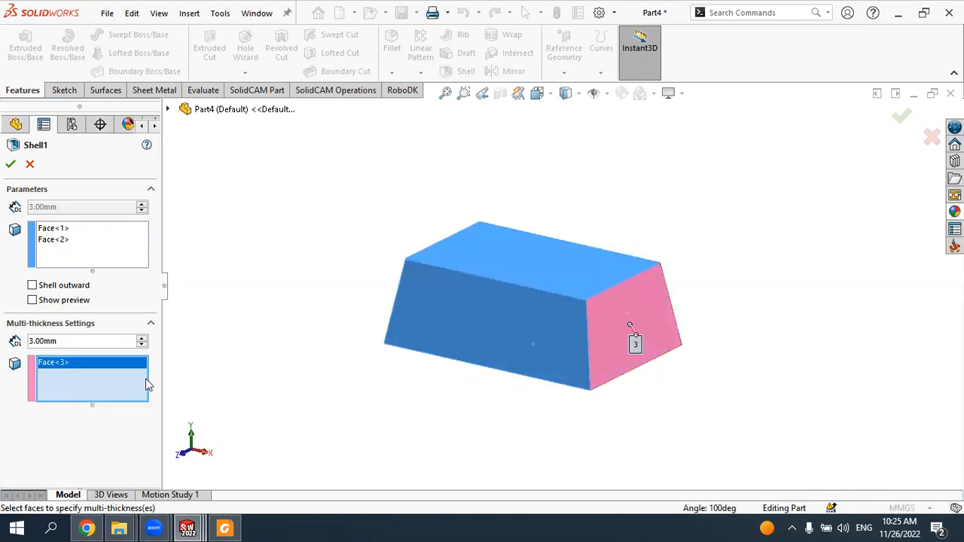
Step: Set the multi-thickness value of the right end face to 10 mm and apply the shell
{"action": "left_click", "coordinate": [142, 338]}
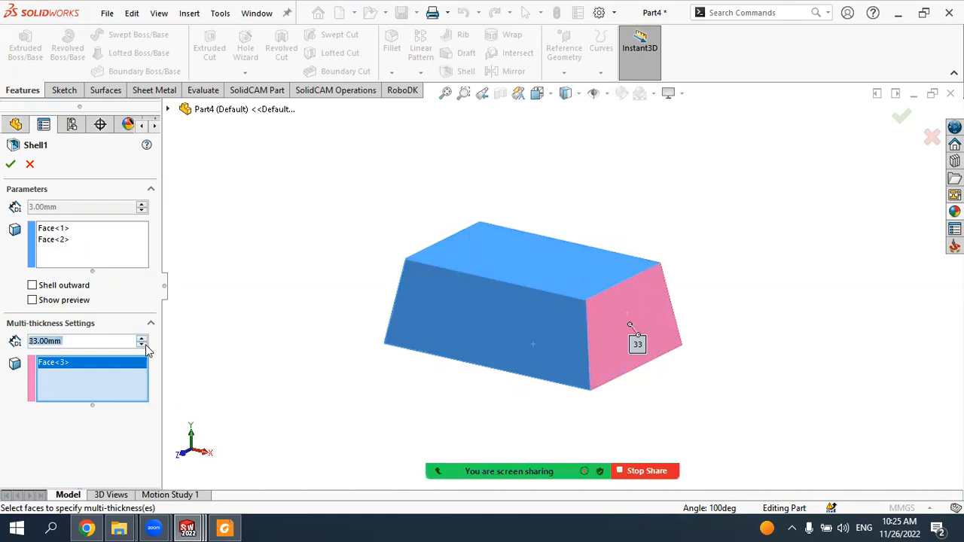
{"action": "left_click", "coordinate": [142, 344]}
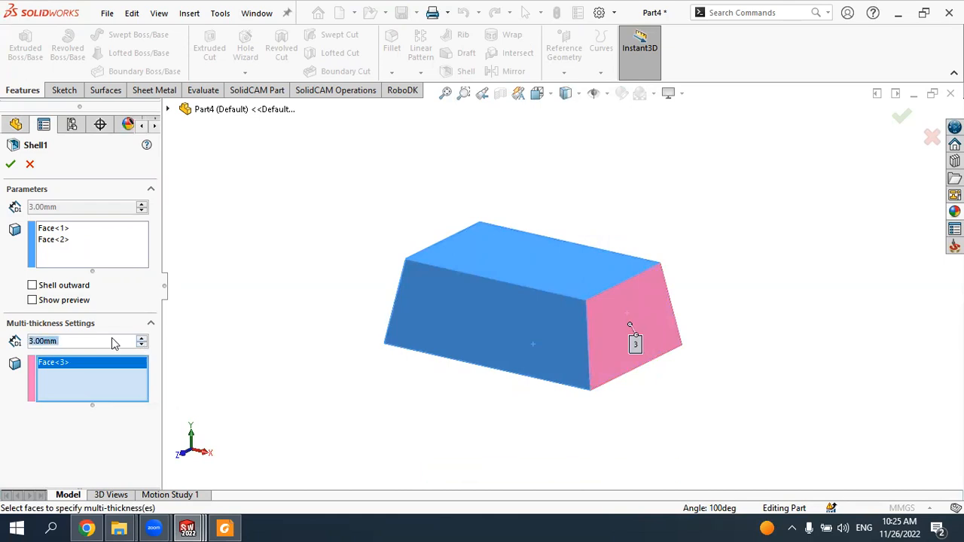
{"action": "type", "text": "10"}
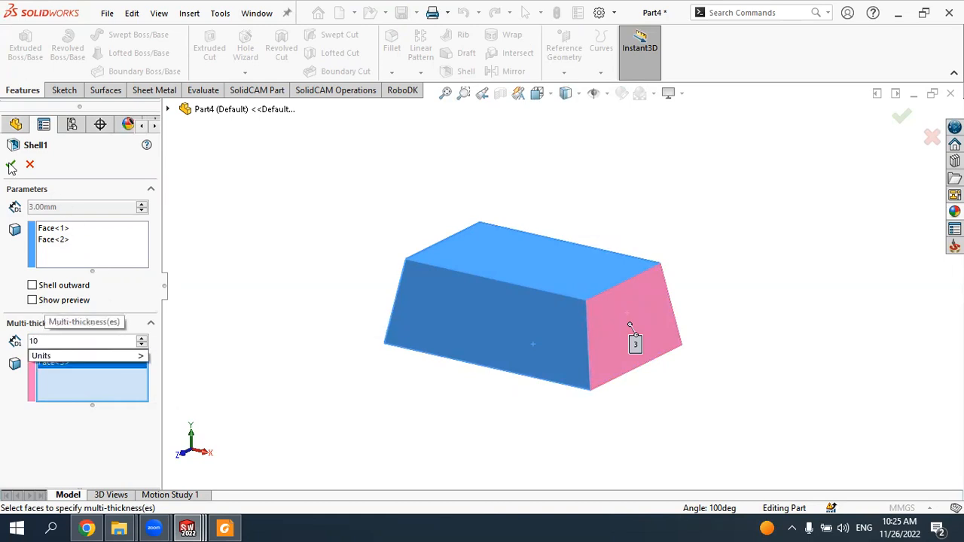
{"action": "key", "text": "Return"}
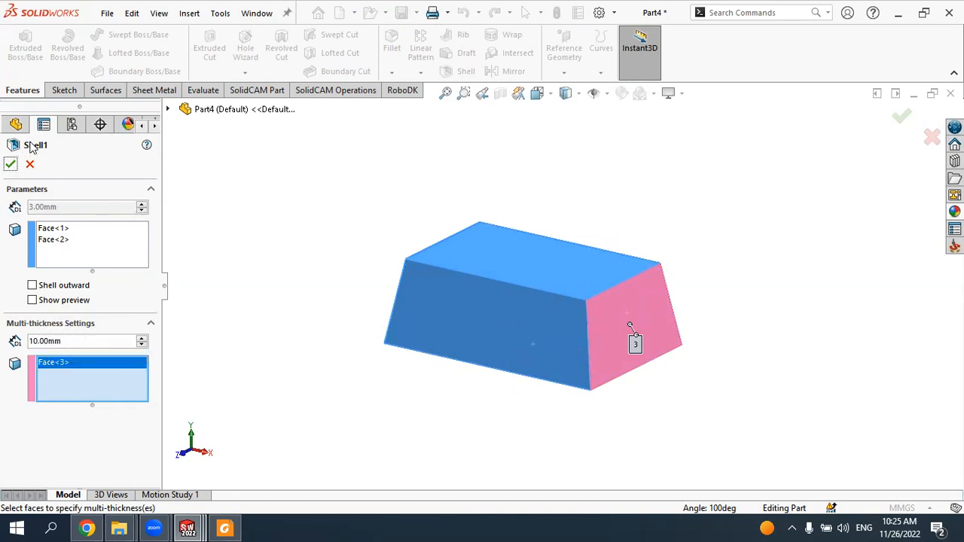
{"action": "left_click", "coordinate": [10, 163]}
{"action": "middle_click_drag", "start_coordinate": [625, 303], "coordinate": [661, 256]}
{"action": "scroll", "coordinate": [663, 250], "scroll_direction": "down", "scroll_amount": 3}
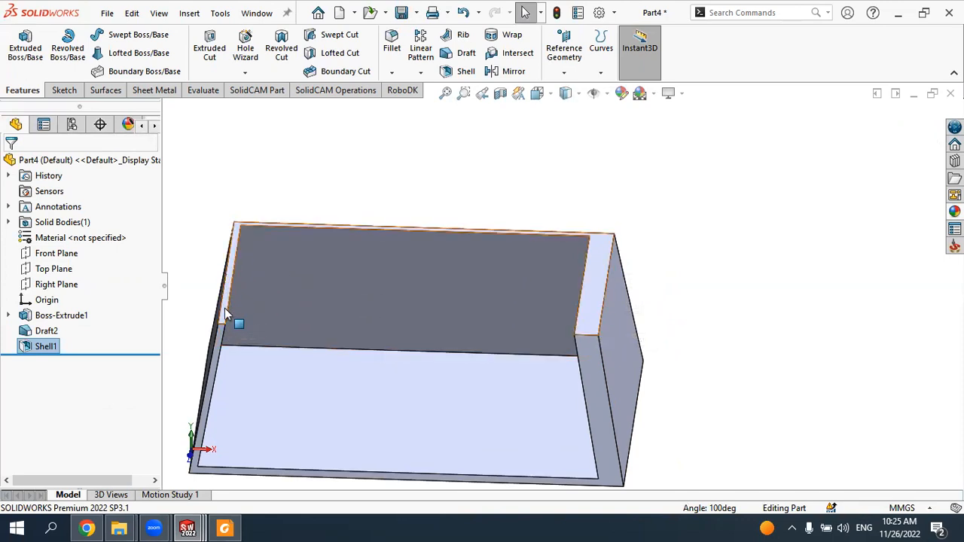
Step: Edit the shell to add the opposite short end face to the 10 mm multi-thickness faces, and inspect the walls
{"action": "left_click", "coordinate": [45, 347]}
{"action": "left_click", "coordinate": [69, 310]}
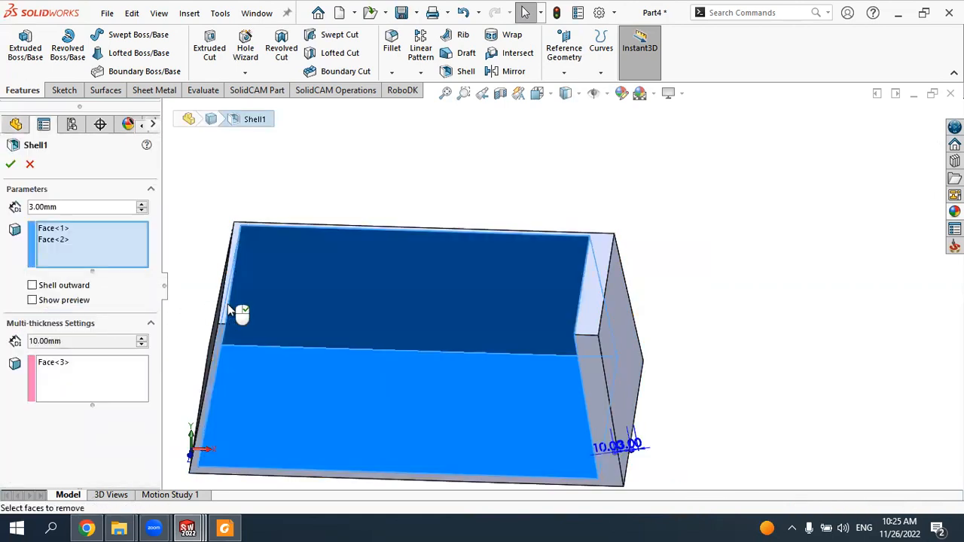
{"action": "left_click", "coordinate": [62, 373]}
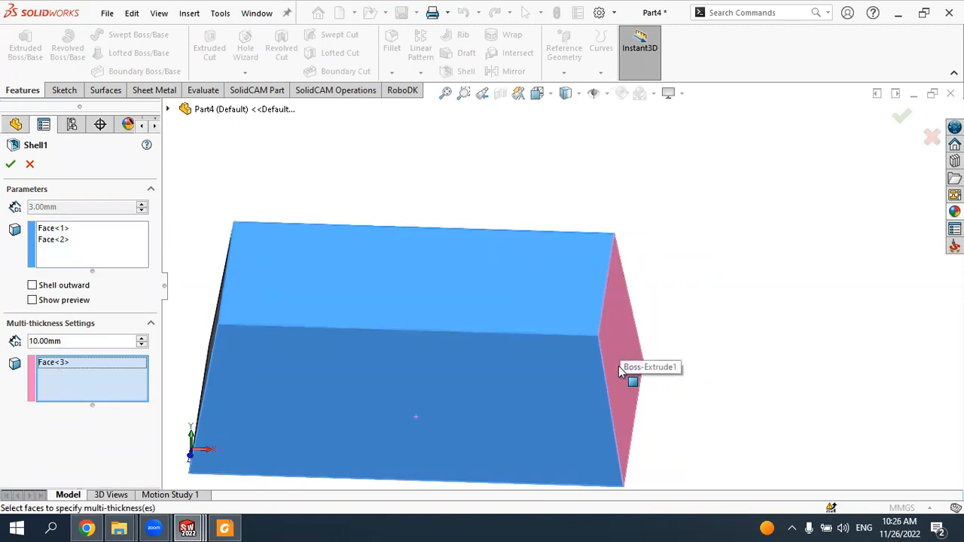
{"action": "middle_click_drag", "start_coordinate": [656, 368], "coordinate": [400, 369]}
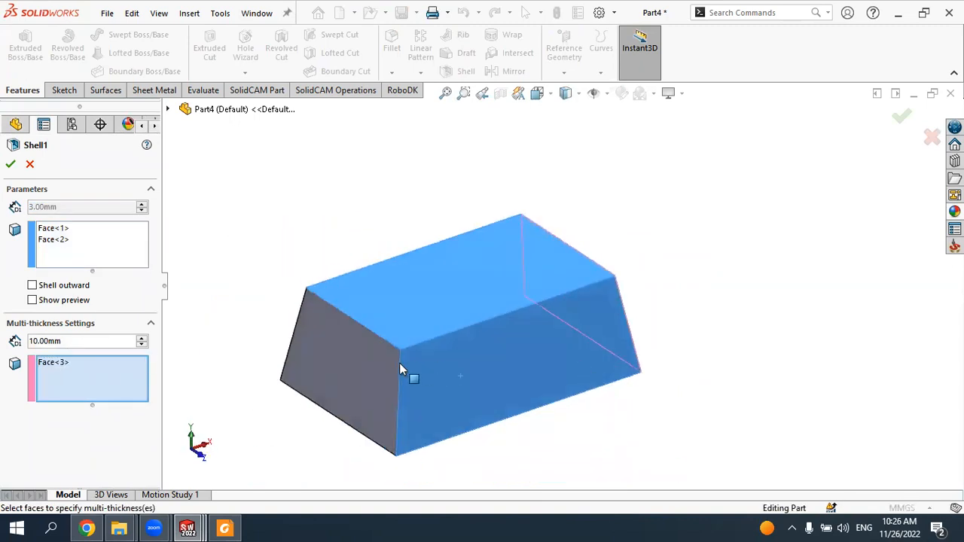
{"action": "left_click", "coordinate": [355, 344]}
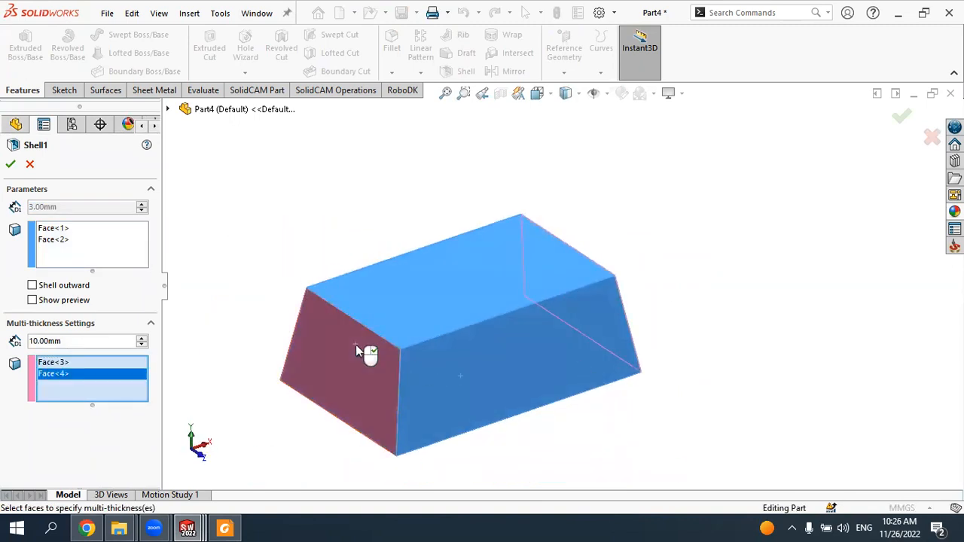
{"action": "left_click", "coordinate": [10, 164]}
{"action": "mouse_move", "coordinate": [366, 277]}
{"action": "middle_mouse_down"}
{"action": "mouse_move", "coordinate": [343, 310]}
{"action": "mouse_move", "coordinate": [354, 276]}
{"action": "middle_mouse_up"}
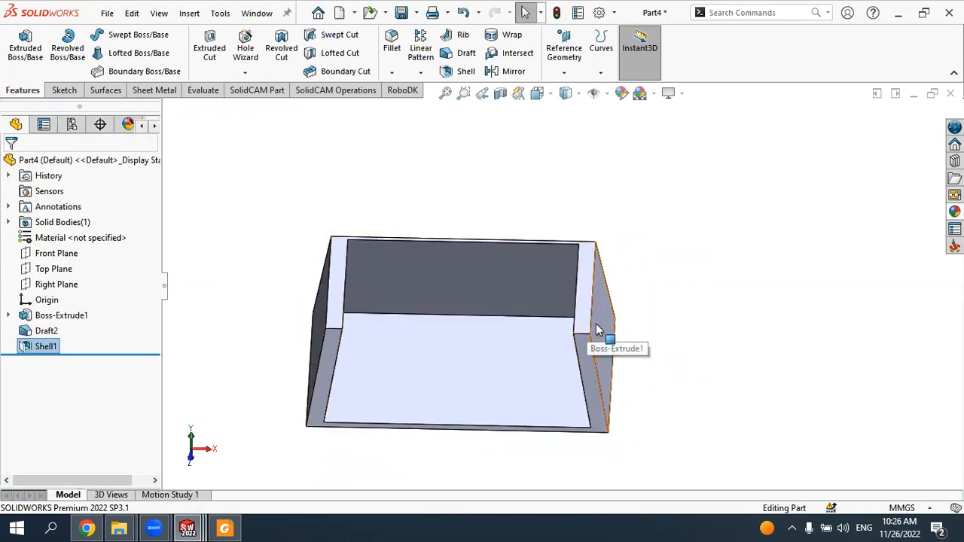
{"action": "middle_click_drag", "start_coordinate": [585, 344], "coordinate": [577, 281]}
{"action": "mouse_move", "coordinate": [407, 397]}
{"action": "middle_mouse_down"}
{"action": "mouse_move", "coordinate": [500, 411]}
{"action": "mouse_move", "coordinate": [402, 383]}
{"action": "mouse_move", "coordinate": [440, 422]}
{"action": "mouse_move", "coordinate": [400, 394]}
{"action": "mouse_move", "coordinate": [448, 388]}
{"action": "mouse_move", "coordinate": [419, 389]}
{"action": "mouse_move", "coordinate": [442, 403]}
{"action": "mouse_move", "coordinate": [424, 402]}
{"action": "middle_mouse_up"}
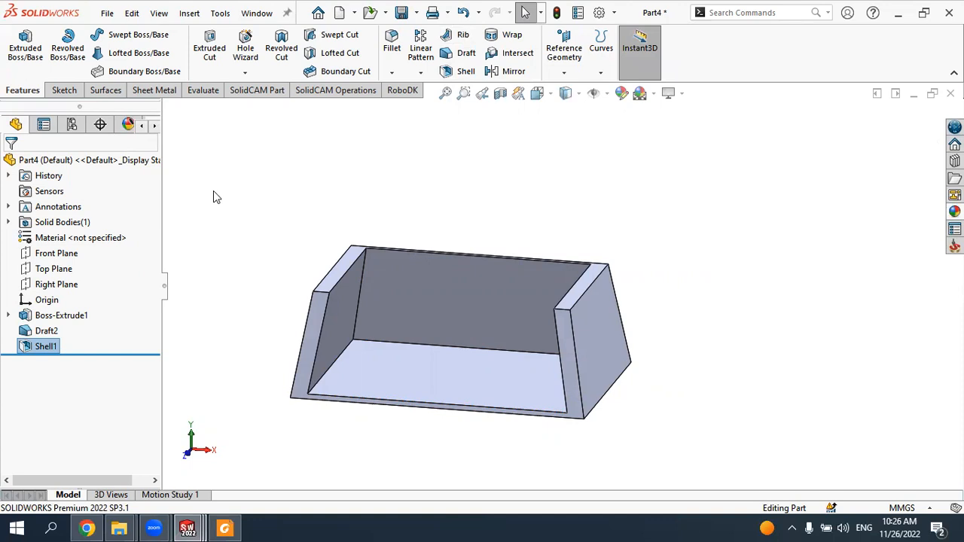
Step: Sketch a slanted line about 87 mm long on the Right Plane, running from the back wall down toward the floor, and exit the sketch
{"action": "left_click", "coordinate": [63, 91]}
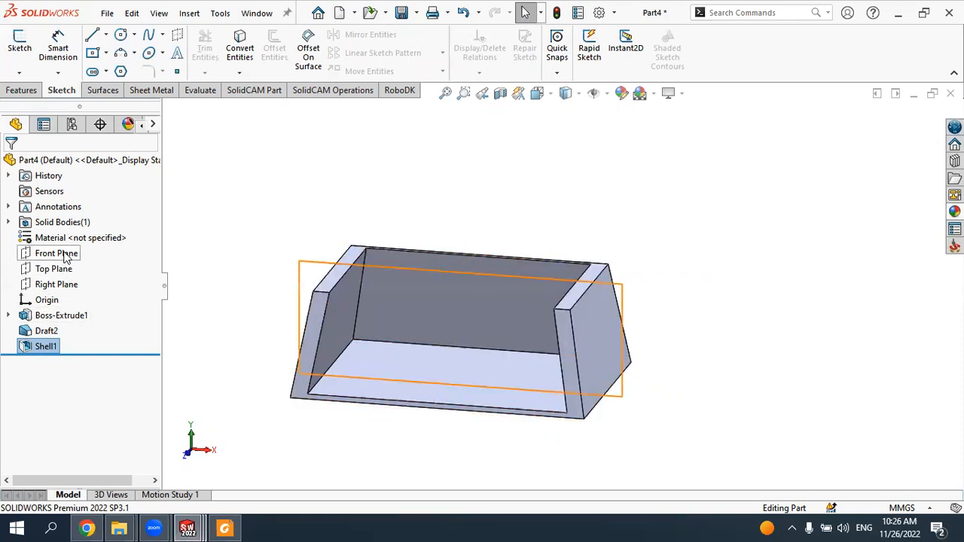
{"action": "left_click", "coordinate": [60, 284]}
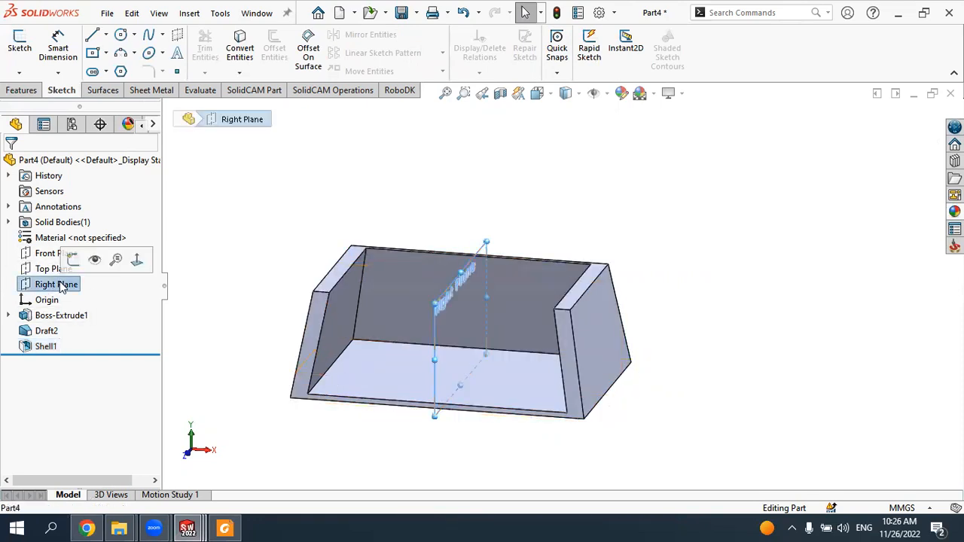
{"action": "left_click", "coordinate": [73, 259]}
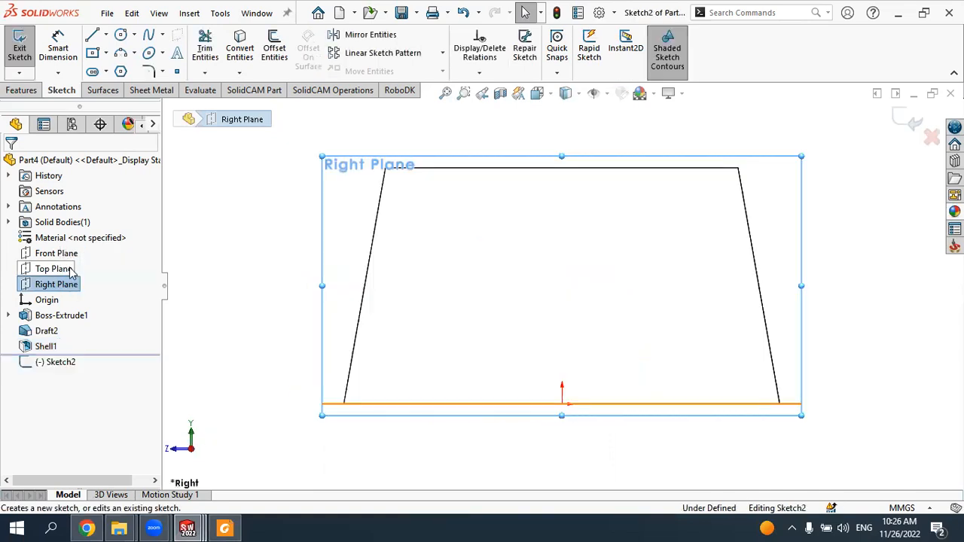
{"action": "key", "text": "l"}
{"action": "mouse_move", "coordinate": [391, 288]}
{"action": "middle_mouse_down"}
{"action": "mouse_move", "coordinate": [348, 308]}
{"action": "mouse_move", "coordinate": [372, 323]}
{"action": "mouse_move", "coordinate": [458, 312]}
{"action": "middle_mouse_up"}
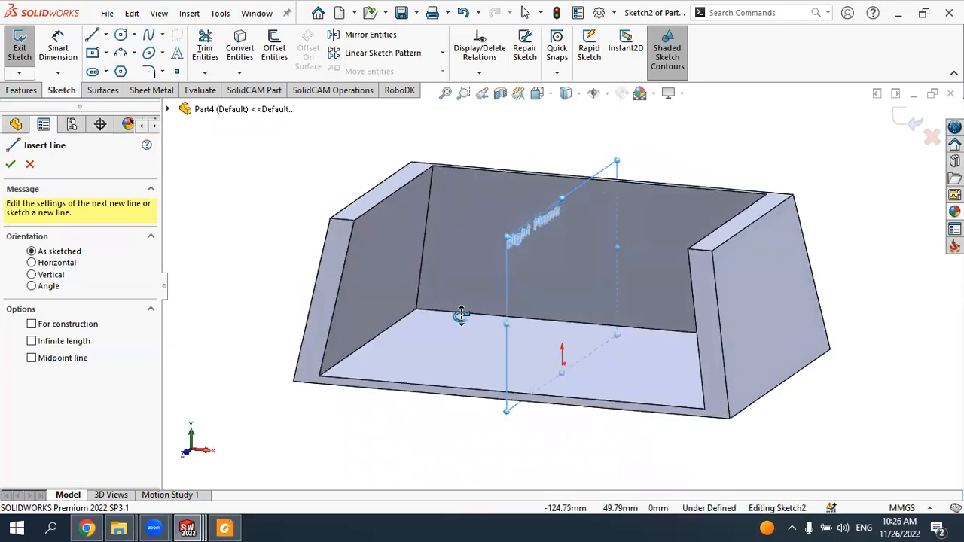
{"action": "left_click", "coordinate": [597, 207]}
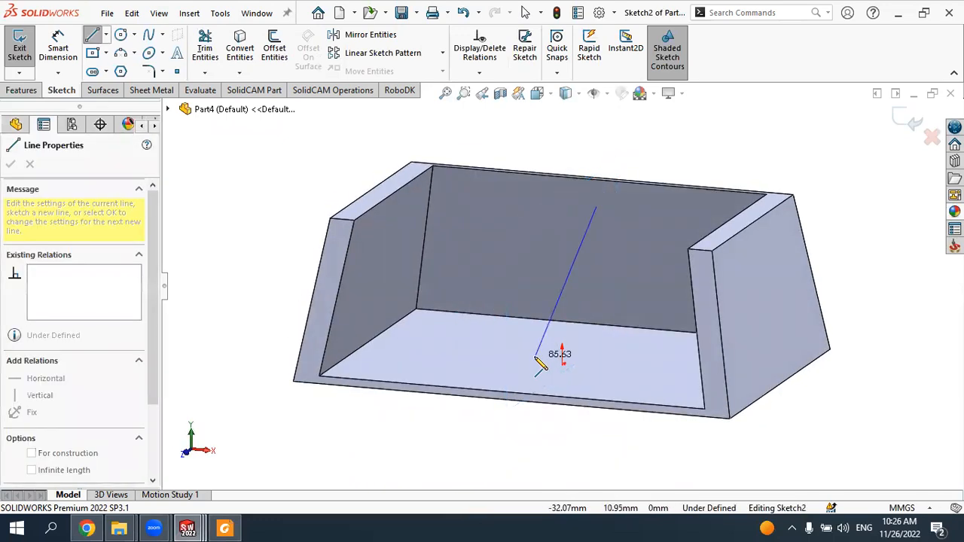
{"action": "left_click", "coordinate": [534, 364]}
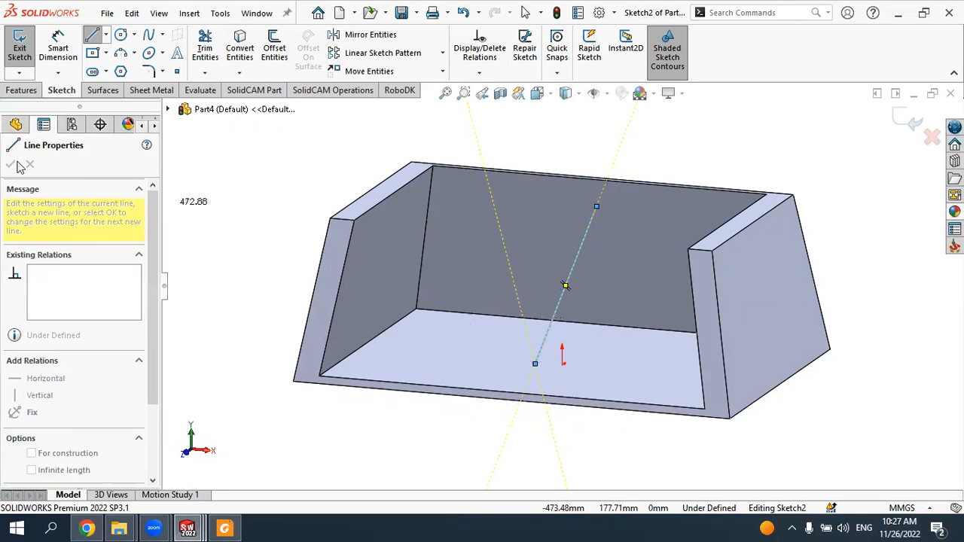
{"action": "key", "text": "Escape"}
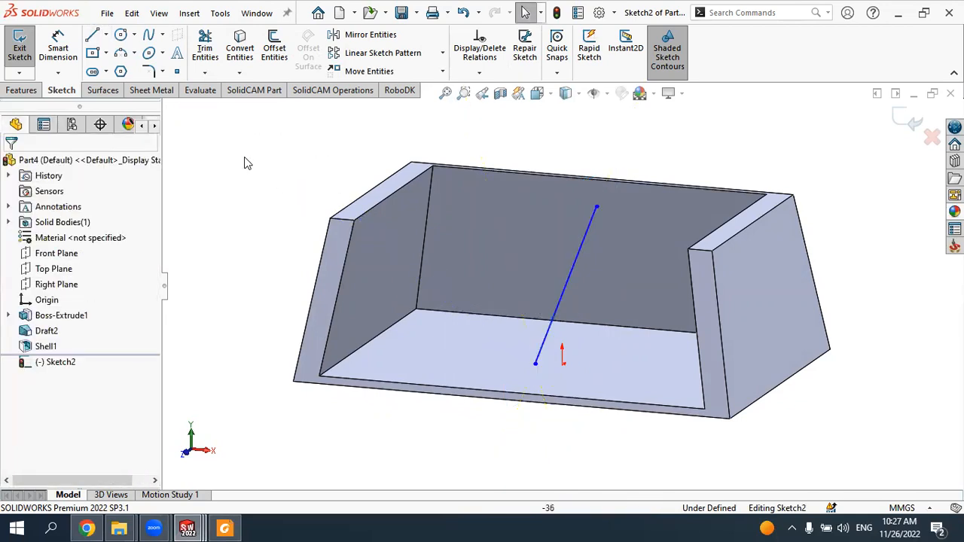
{"action": "left_click", "coordinate": [906, 125]}
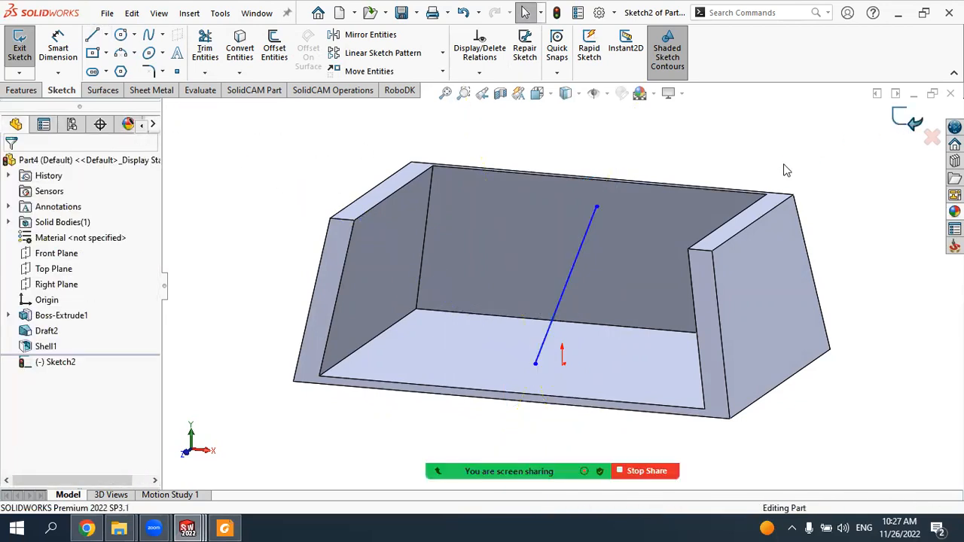
Step: Start a Rib feature from the slanted line sketched inside the shelled block
{"action": "scroll", "coordinate": [655, 211], "scroll_direction": "up", "scroll_amount": 2}
{"action": "left_click", "coordinate": [621, 153]}
{"action": "mouse_move", "coordinate": [622, 154]}
{"action": "middle_mouse_down"}
{"action": "mouse_move", "coordinate": [683, 179]}
{"action": "mouse_move", "coordinate": [600, 161]}
{"action": "mouse_move", "coordinate": [618, 178]}
{"action": "middle_mouse_up"}
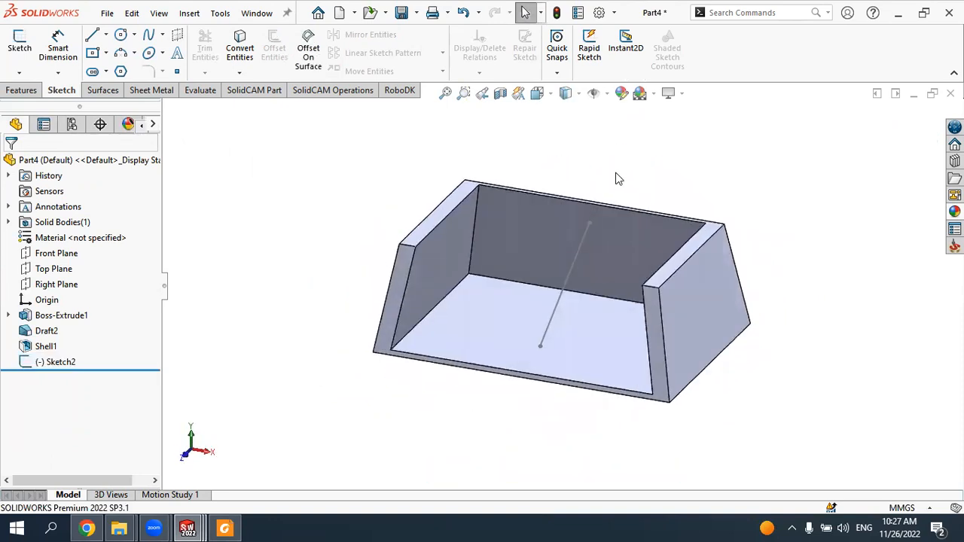
{"action": "left_click", "coordinate": [22, 90]}
{"action": "left_click", "coordinate": [462, 36]}
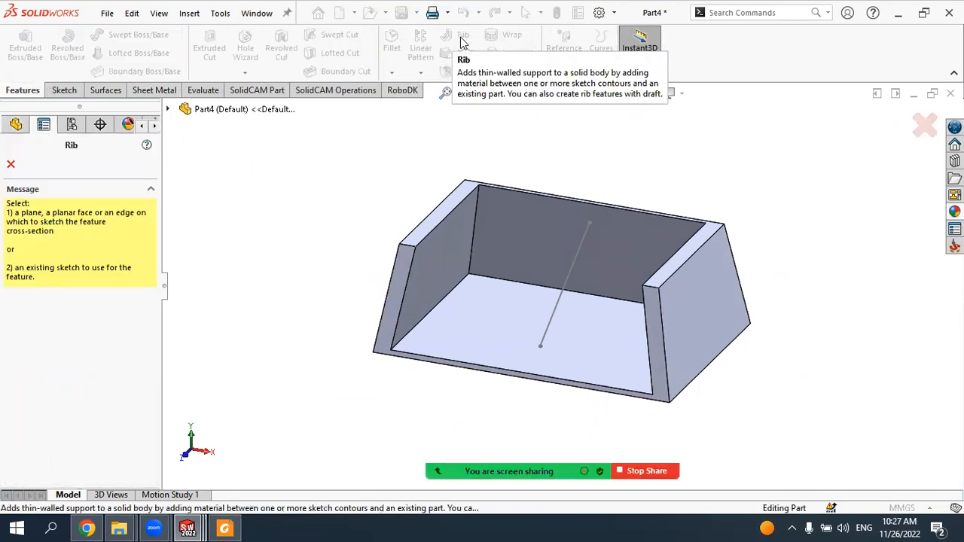
{"action": "left_click", "coordinate": [572, 278]}
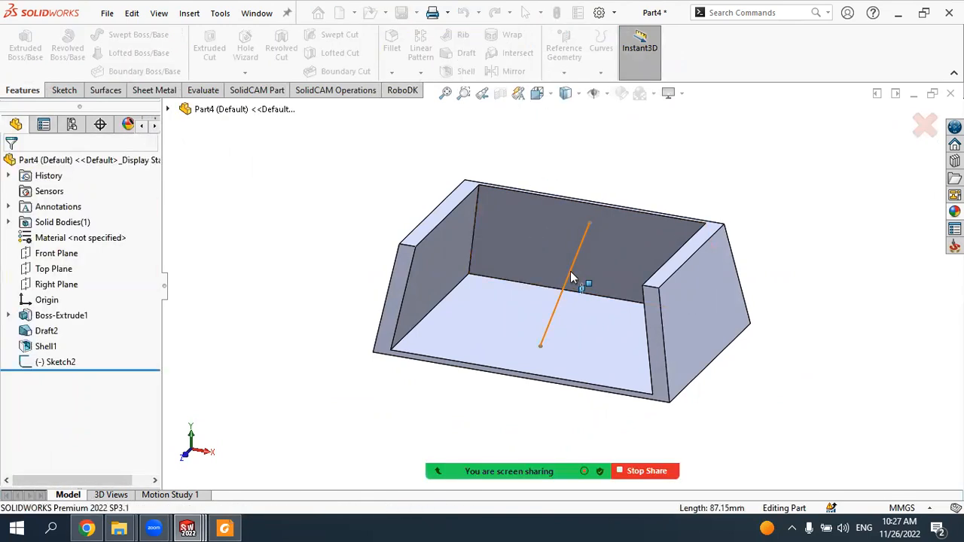
{"action": "scroll", "coordinate": [586, 256], "scroll_direction": "up", "scroll_amount": 3}
{"action": "scroll", "coordinate": [578, 277], "scroll_direction": "down", "scroll_amount": 3}
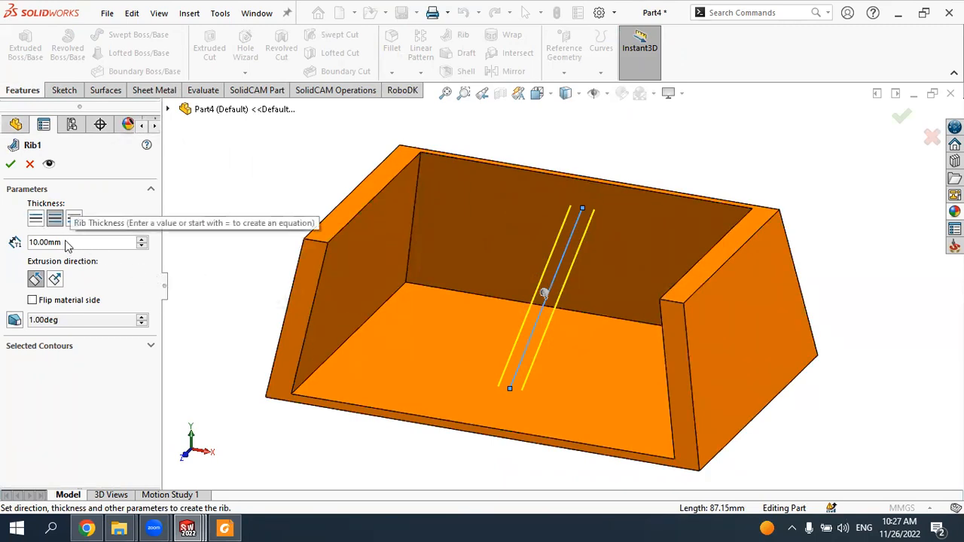
Step: Try the rib thickness on the first and second sides of the line, and return it to both sides
{"action": "left_click", "coordinate": [36, 219]}
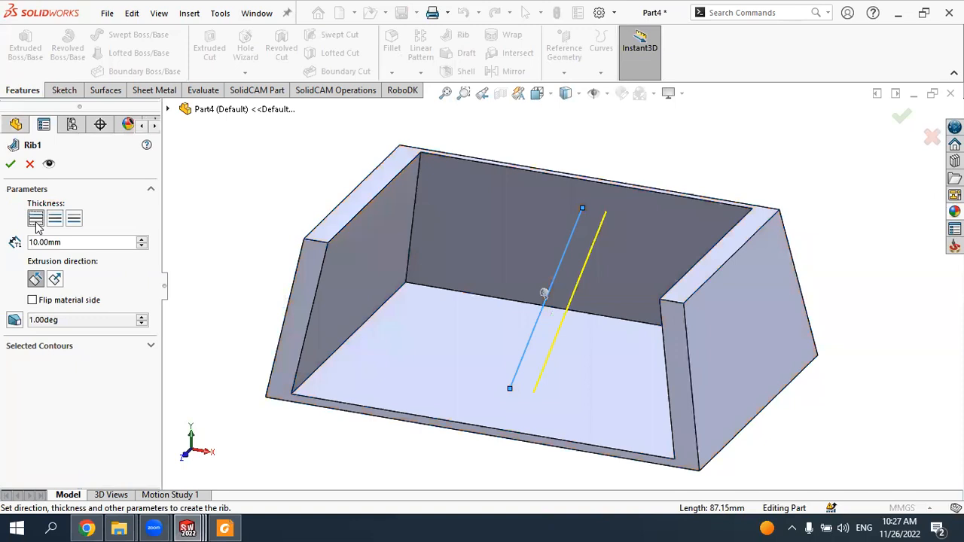
{"action": "left_click", "coordinate": [54, 220]}
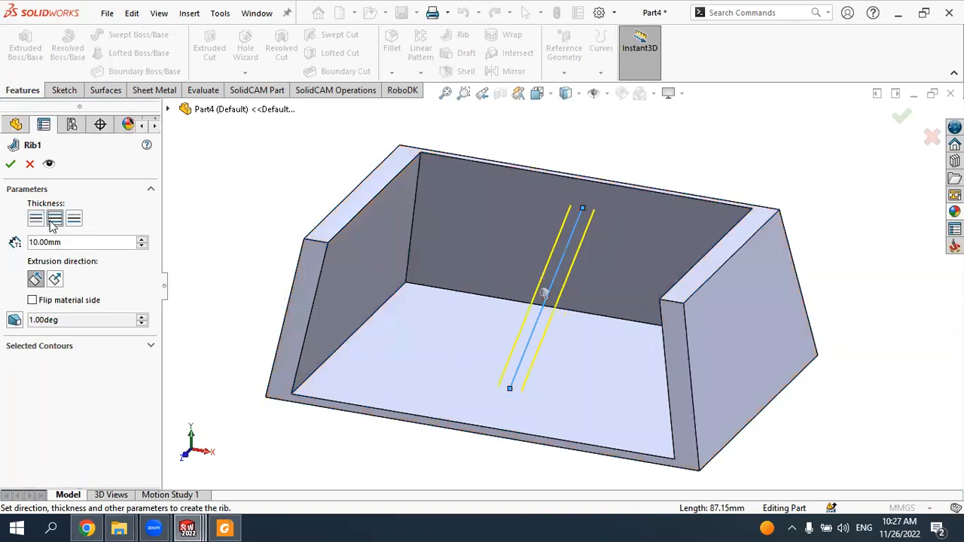
{"action": "left_click", "coordinate": [73, 219]}
{"action": "left_click", "coordinate": [36, 219]}
{"action": "left_click", "coordinate": [60, 220]}
{"action": "left_click", "coordinate": [68, 245]}
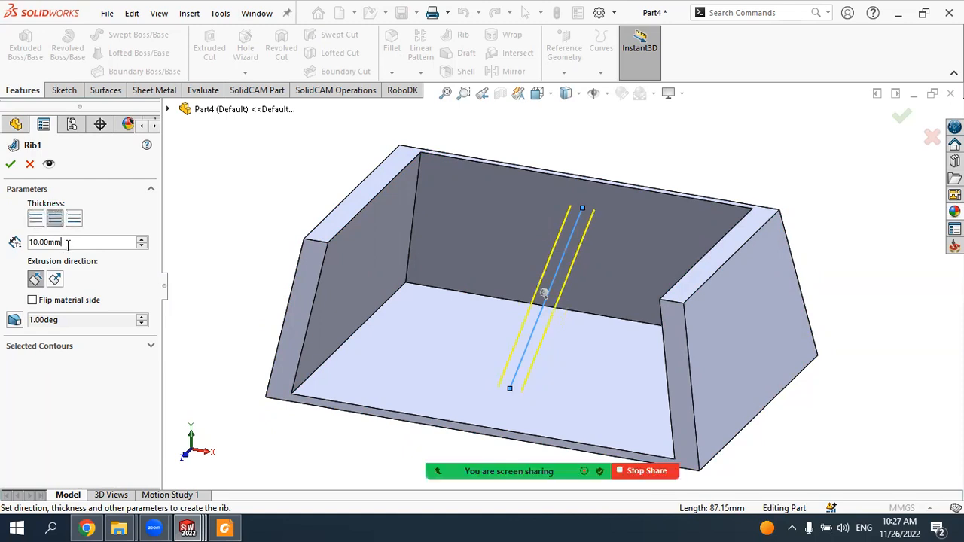
Step: Preview the rib extruded normal to the sketch, then try to create it 10 mm thick with the extrusion parallel to the sketch
{"action": "left_click", "coordinate": [55, 279]}
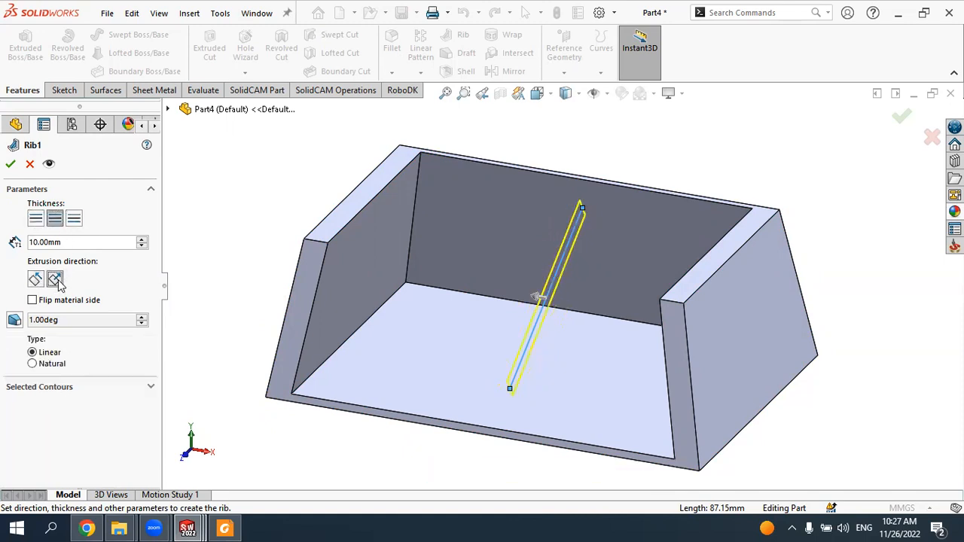
{"action": "scroll", "coordinate": [542, 260], "scroll_direction": "up", "scroll_amount": 3}
{"action": "mouse_move", "coordinate": [570, 269]}
{"action": "middle_mouse_down"}
{"action": "mouse_move", "coordinate": [608, 216]}
{"action": "mouse_move", "coordinate": [561, 215]}
{"action": "middle_mouse_up"}
{"action": "left_click", "coordinate": [35, 280]}
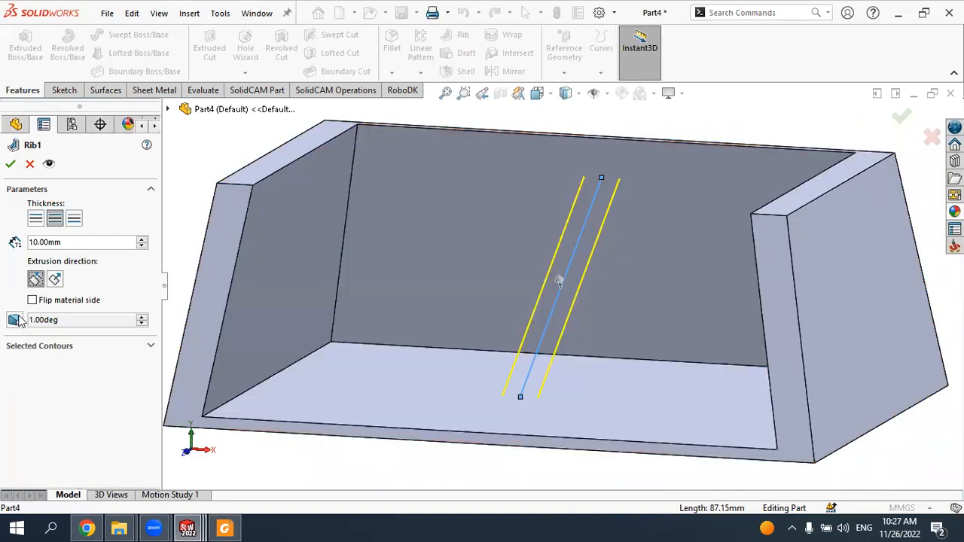
{"action": "left_click", "coordinate": [11, 166]}
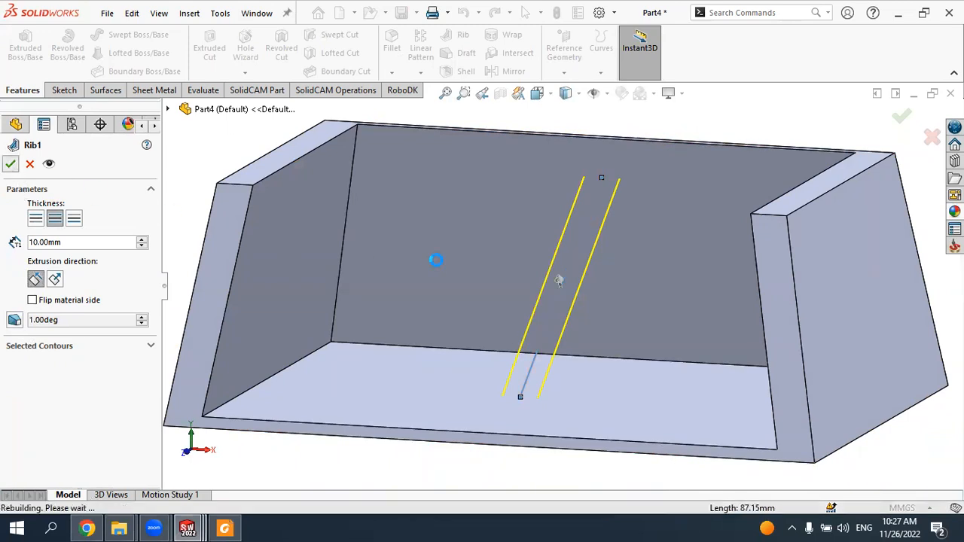
Step: Try to create the rib with the material side flipped, first extruding normal to the sketch and then parallel to it
{"action": "left_click", "coordinate": [57, 283]}
{"action": "left_click", "coordinate": [10, 170]}
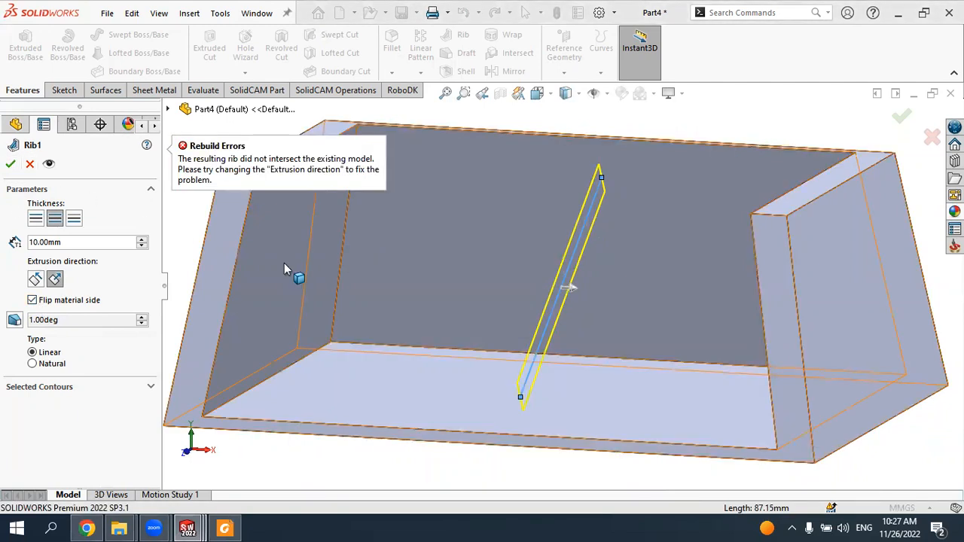
{"action": "left_click", "coordinate": [36, 279]}
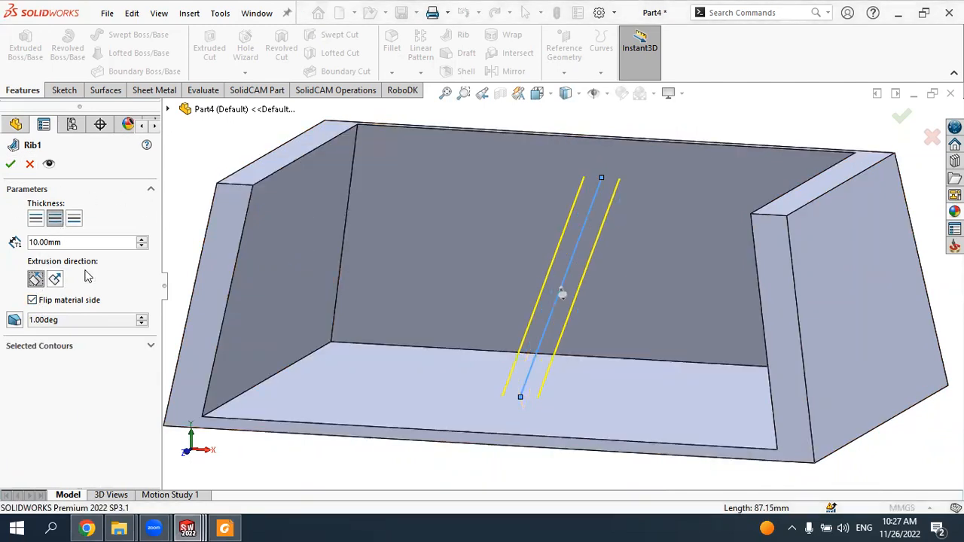
{"action": "middle_click_drag", "start_coordinate": [512, 265], "coordinate": [459, 275]}
{"action": "left_click", "coordinate": [10, 163]}
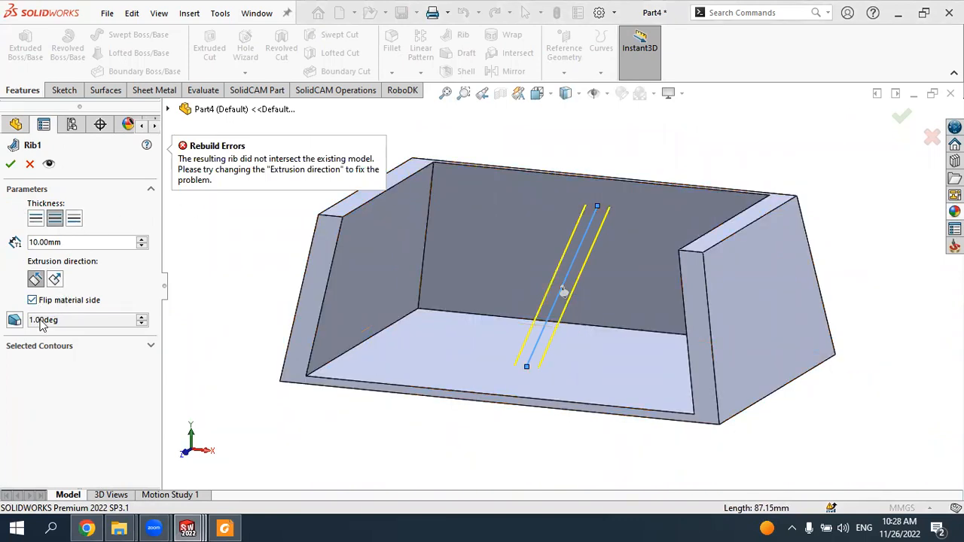
Step: Check the rib's selected contours and its line against the walls, try to create it again, and cancel the Rib feature
{"action": "left_click", "coordinate": [50, 347]}
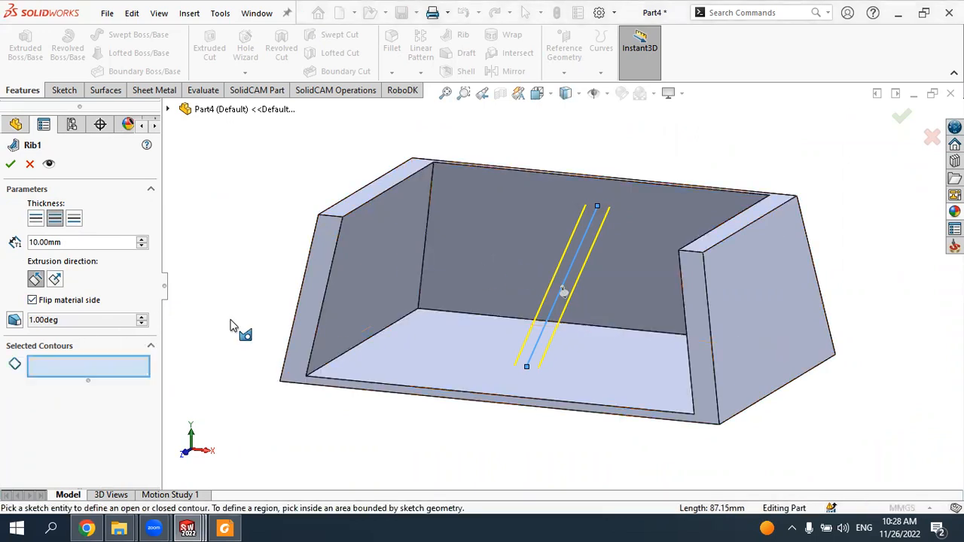
{"action": "scroll", "coordinate": [623, 247], "scroll_direction": "down", "scroll_amount": 3}
{"action": "mouse_move", "coordinate": [595, 266]}
{"action": "middle_mouse_down"}
{"action": "mouse_move", "coordinate": [574, 246]}
{"action": "mouse_move", "coordinate": [568, 273]}
{"action": "mouse_move", "coordinate": [662, 251]}
{"action": "mouse_move", "coordinate": [534, 273]}
{"action": "mouse_move", "coordinate": [510, 266]}
{"action": "mouse_move", "coordinate": [519, 267]}
{"action": "middle_mouse_up"}
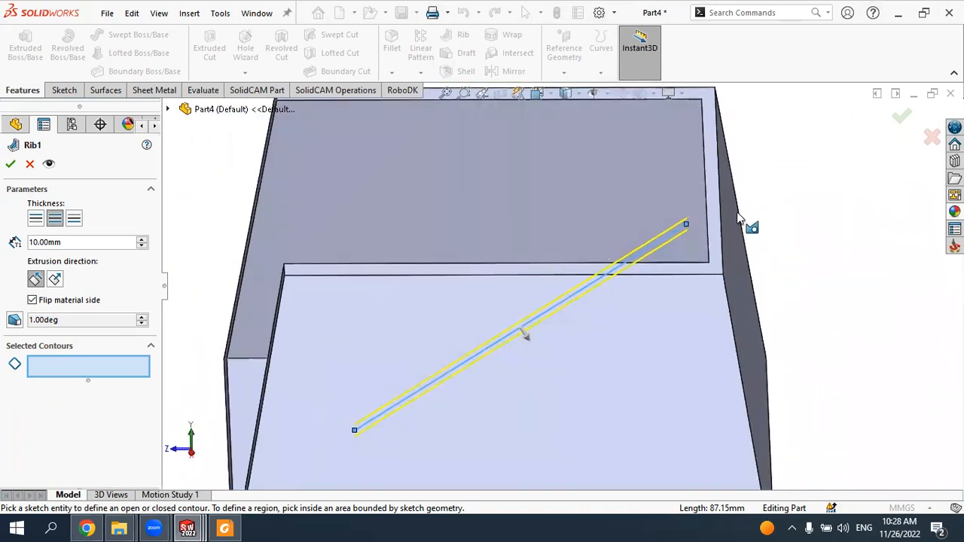
{"action": "left_click", "coordinate": [10, 163]}
{"action": "left_click", "coordinate": [28, 164]}
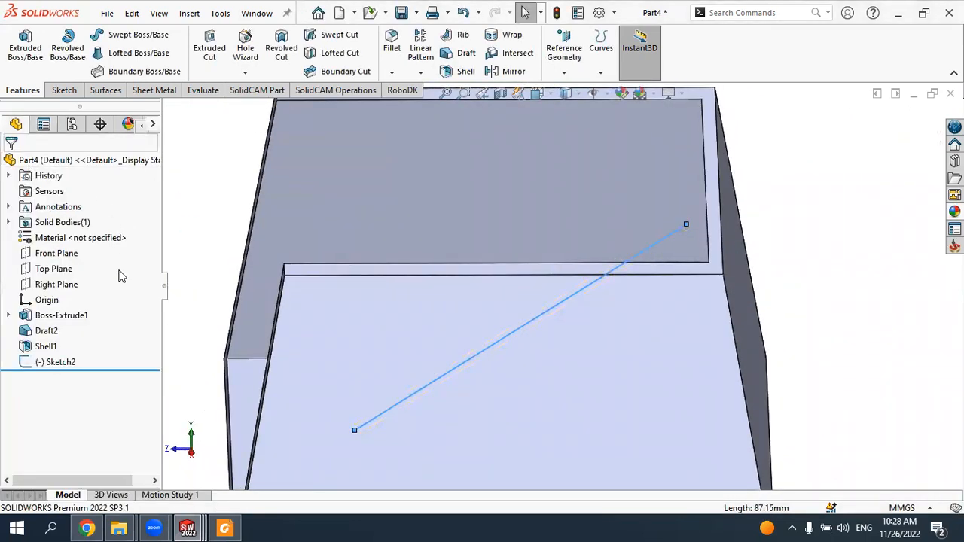
Step: Delete the Draft2 feature from the shelled block and inspect the walls
{"action": "left_click", "coordinate": [67, 320]}
{"action": "left_click", "coordinate": [46, 332]}
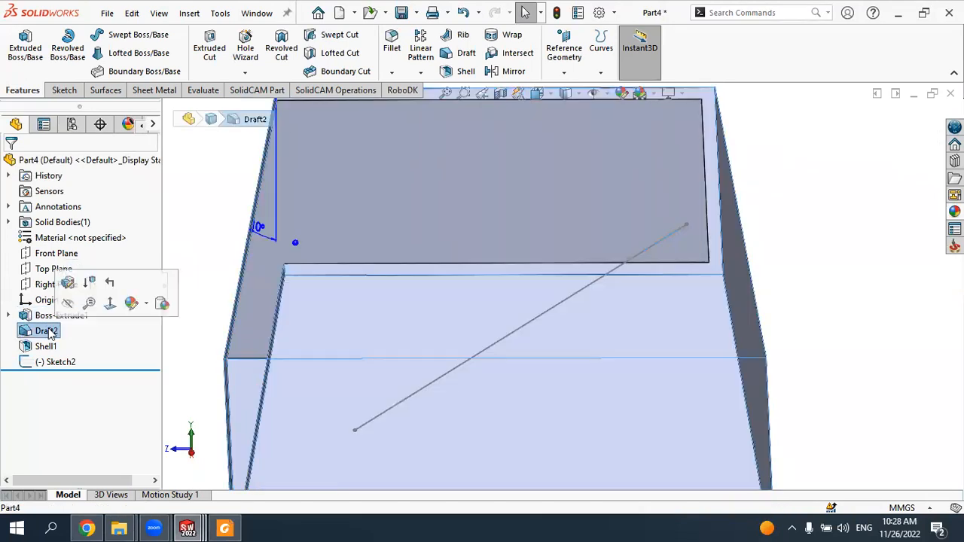
{"action": "right_click", "coordinate": [50, 336]}
{"action": "left_click", "coordinate": [60, 324]}
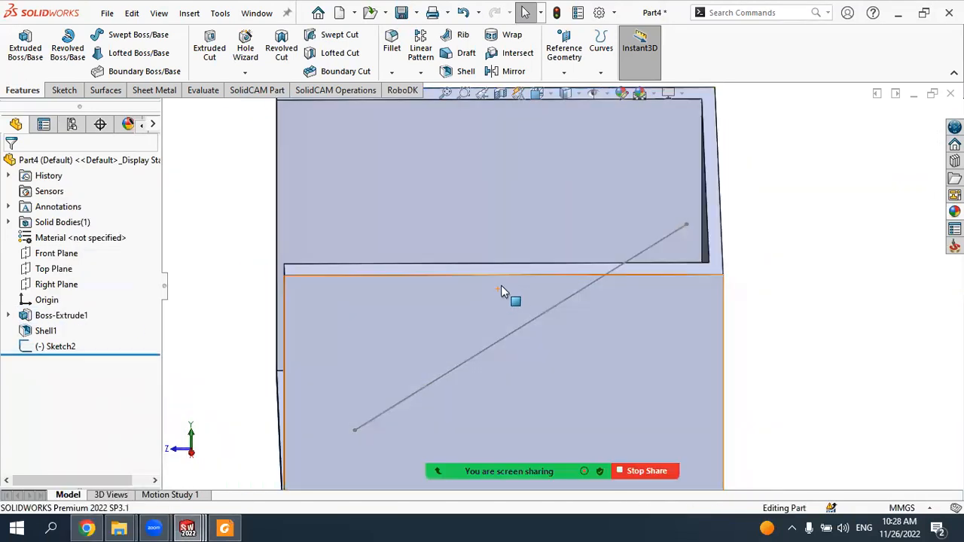
{"action": "scroll", "coordinate": [511, 279], "scroll_direction": "up", "scroll_amount": 3}
{"action": "middle_click_drag", "start_coordinate": [510, 280], "coordinate": [545, 154]}
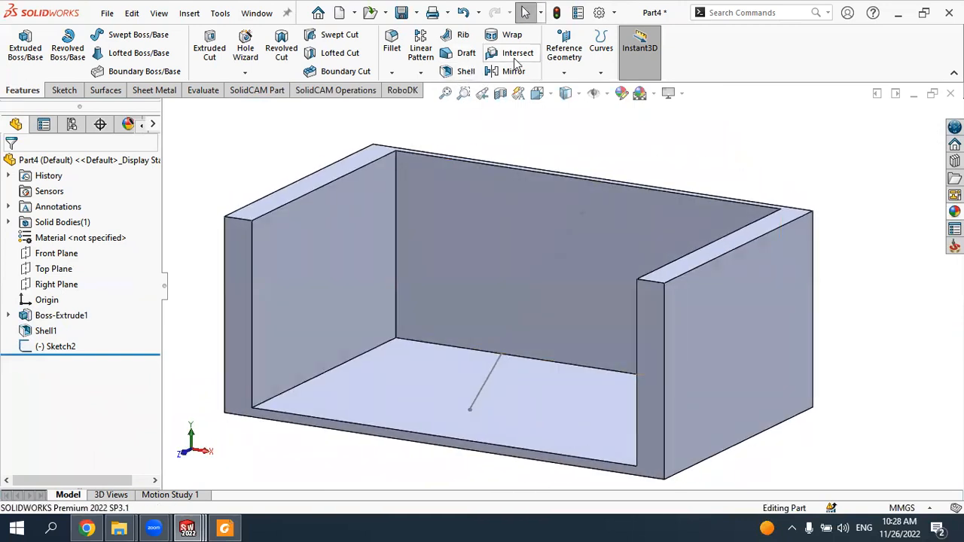
{"action": "left_click", "coordinate": [462, 35]}
{"action": "left_click", "coordinate": [552, 266]}
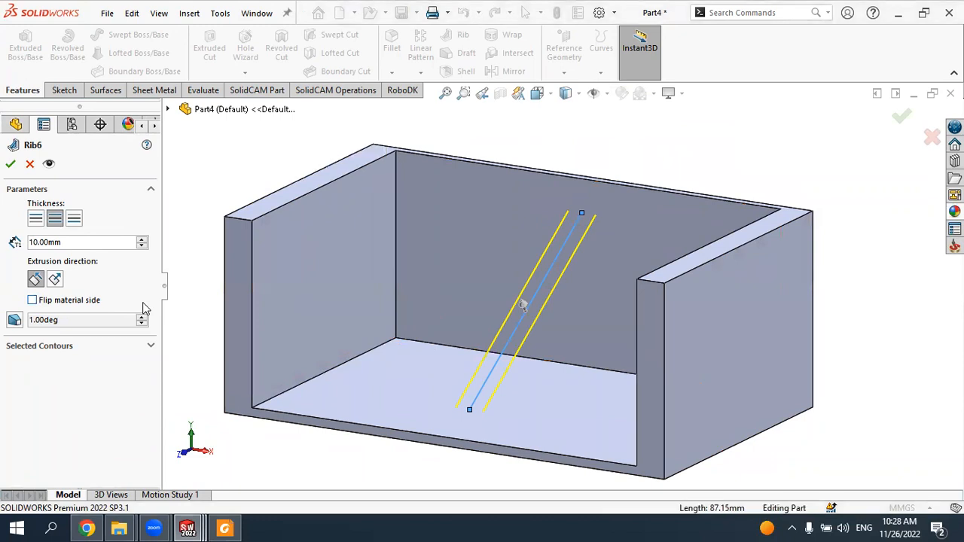
{"action": "key", "text": "Escape"}
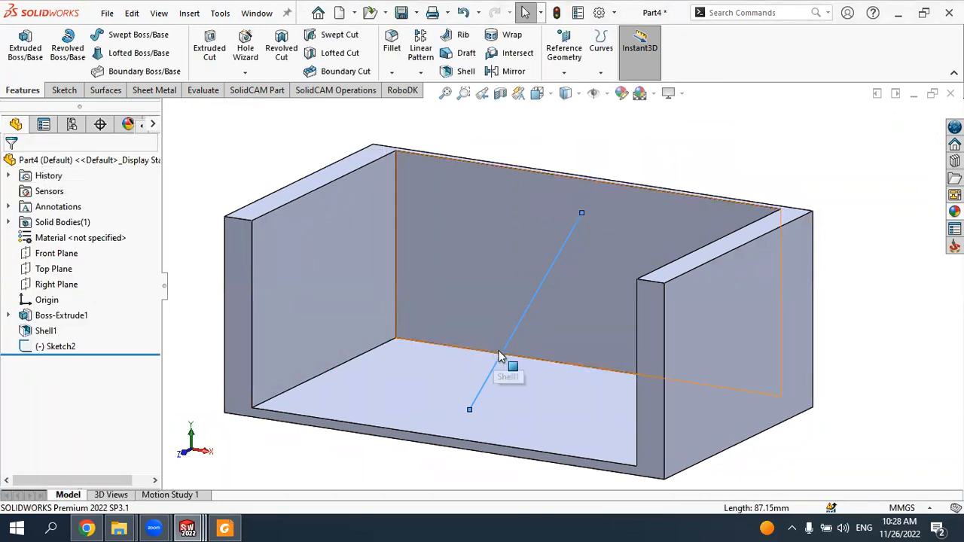
Step: Edit Sketch2 and extend the slanted line's upper end into the back wall, to about X 49.7, Y 58.4 mm
{"action": "left_click", "coordinate": [72, 347]}
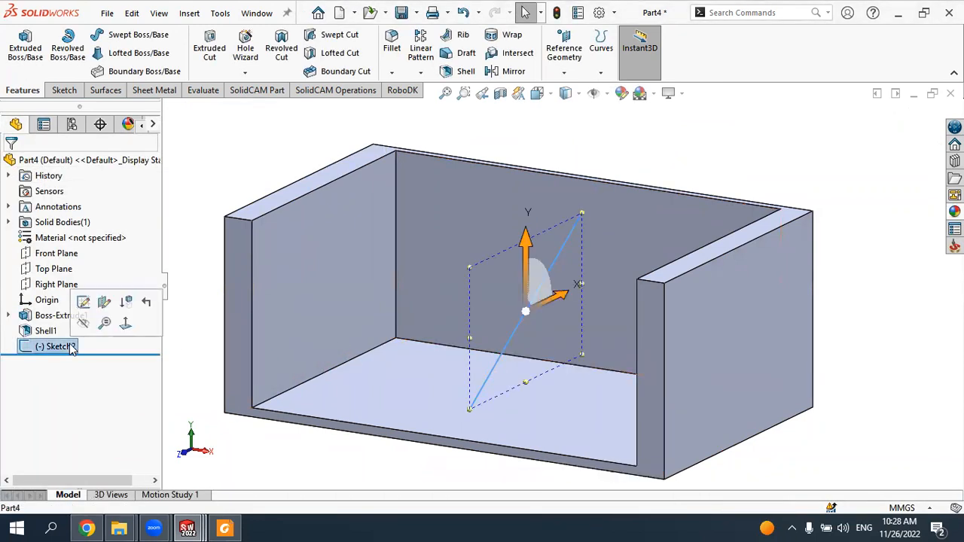
{"action": "left_click", "coordinate": [83, 302]}
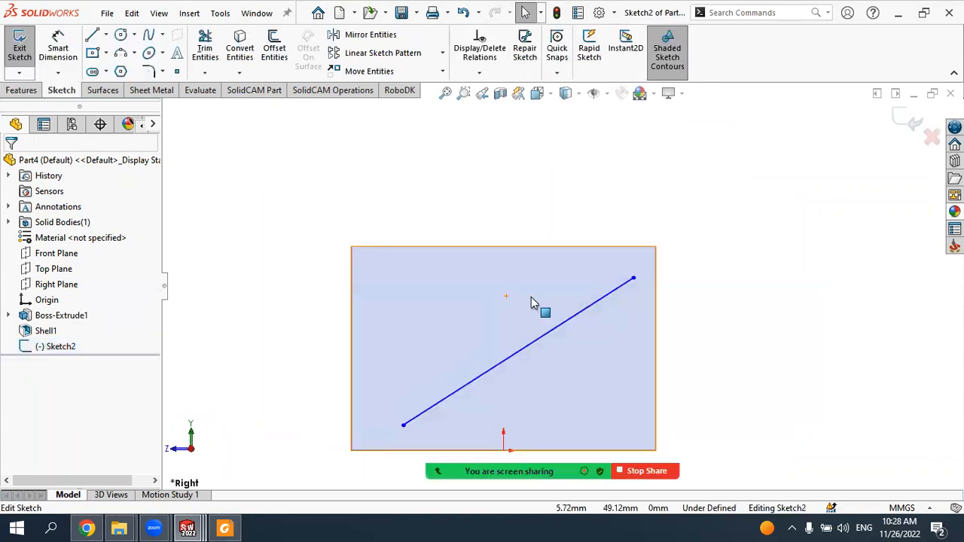
{"action": "mouse_move", "coordinate": [578, 301]}
{"action": "middle_mouse_down"}
{"action": "mouse_move", "coordinate": [570, 320]}
{"action": "mouse_move", "coordinate": [586, 307]}
{"action": "middle_mouse_up"}
{"action": "left_click_drag", "start_coordinate": [633, 278], "coordinate": [659, 265]}
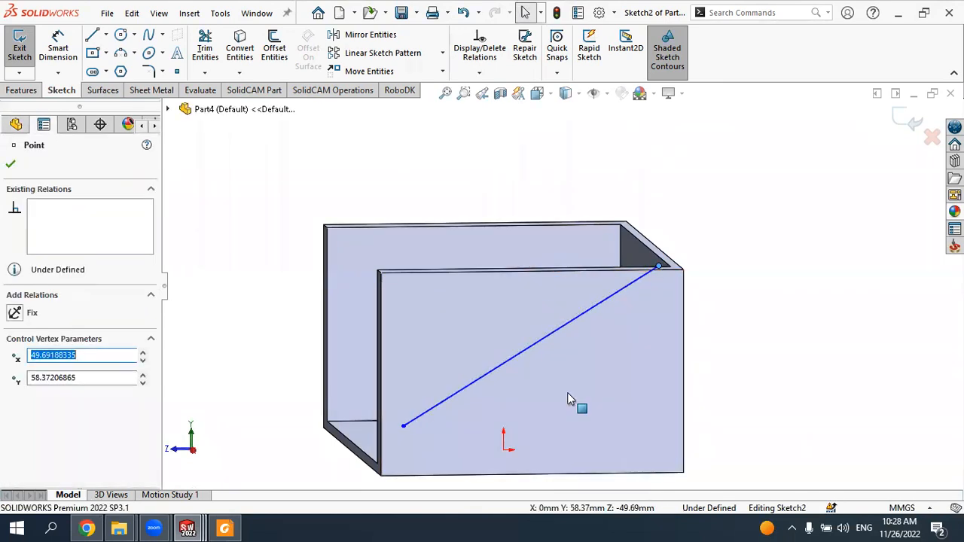